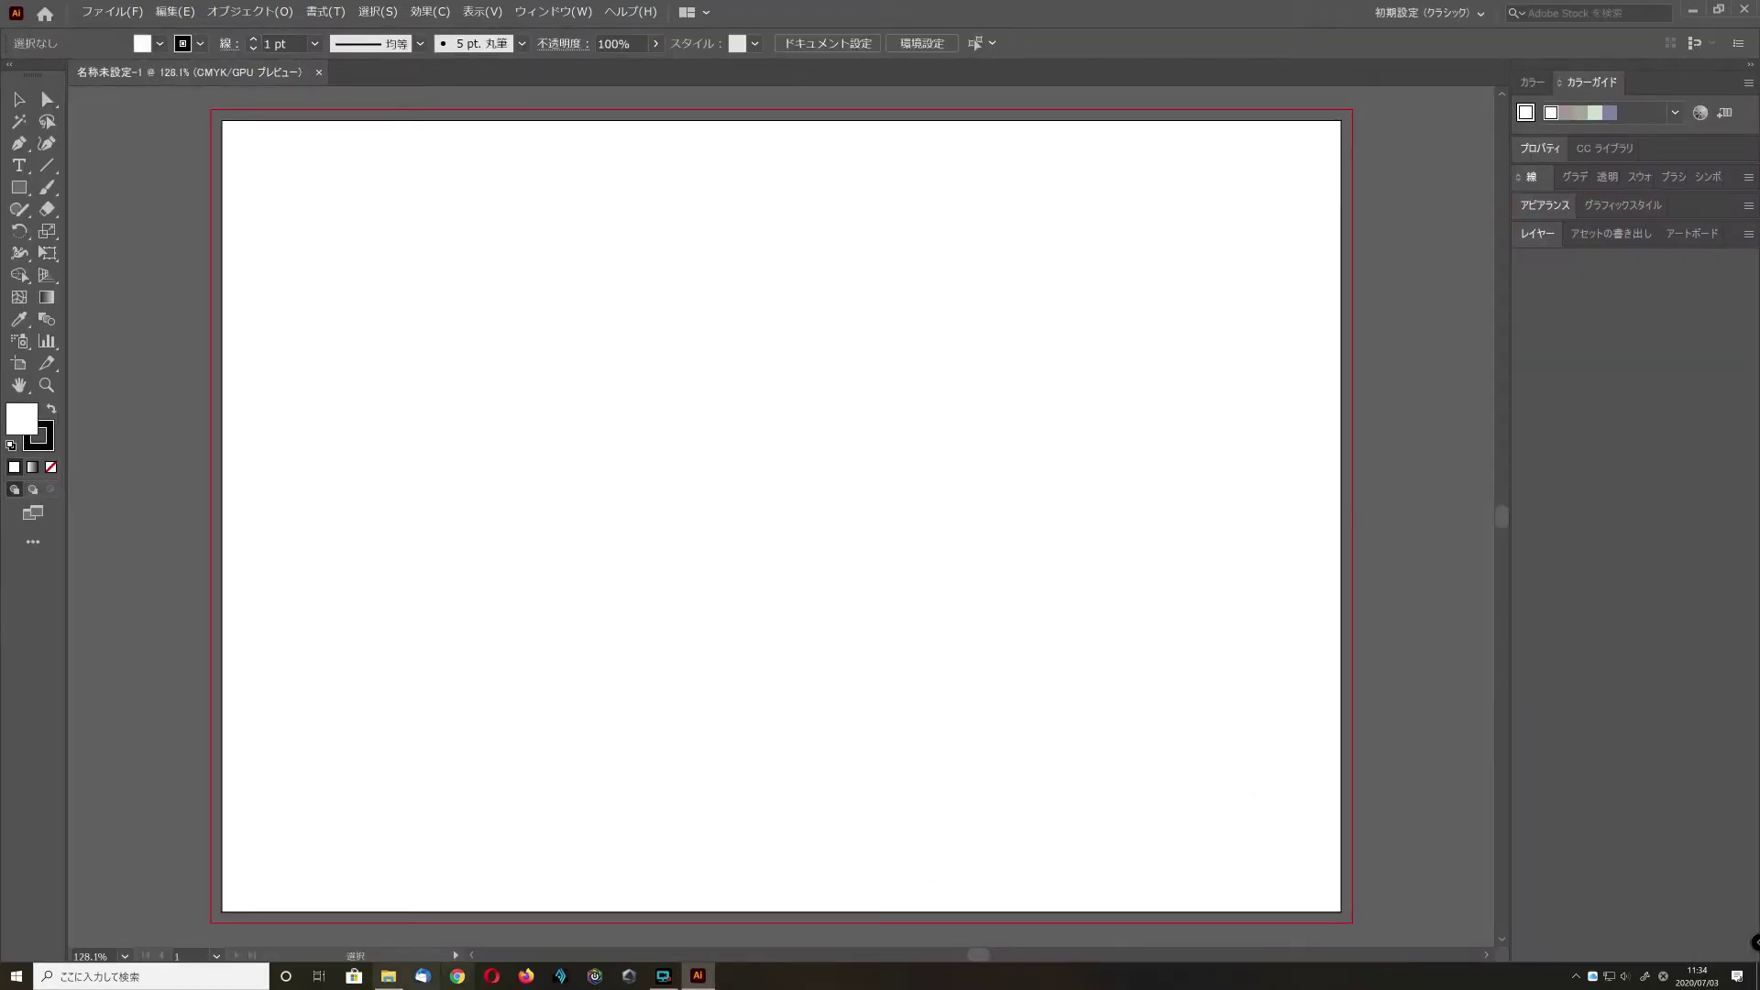
- Locate the scanned images in File Explorer and place img-A065.jpg through img-A068.jpg in the Illustrator document as linked files
{"action": "left_click", "coordinate": [388, 976]}
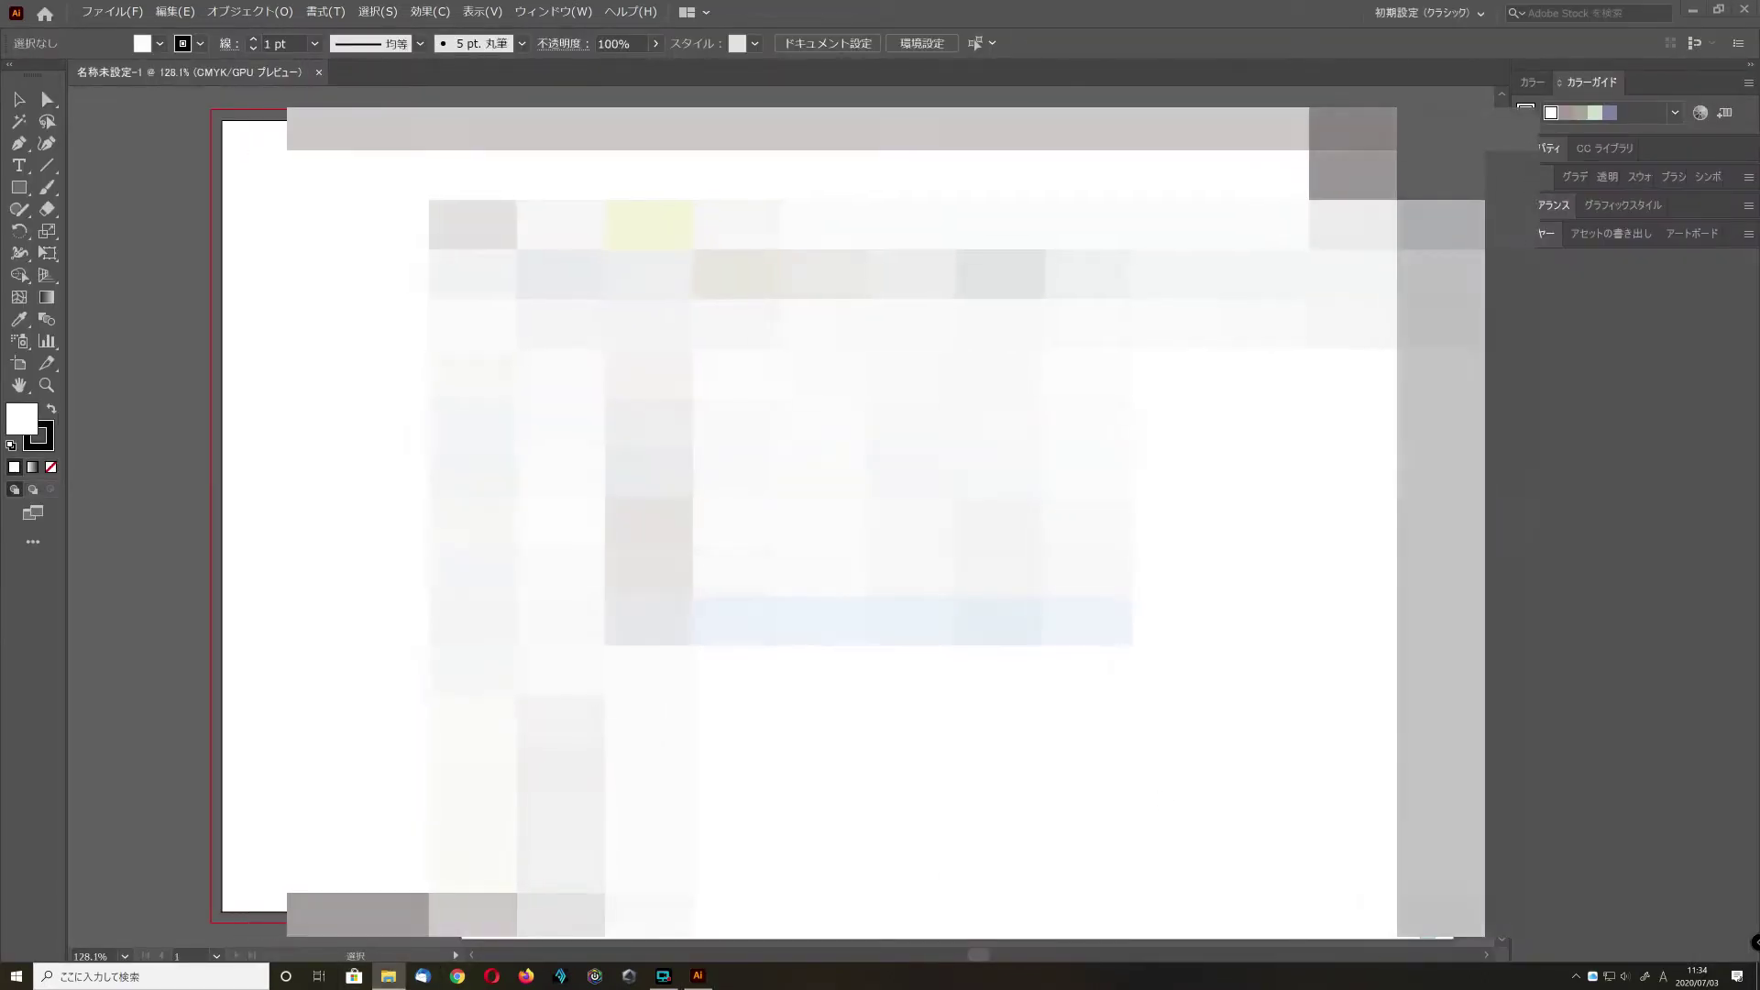
{"action": "left_click", "coordinate": [541, 422]}
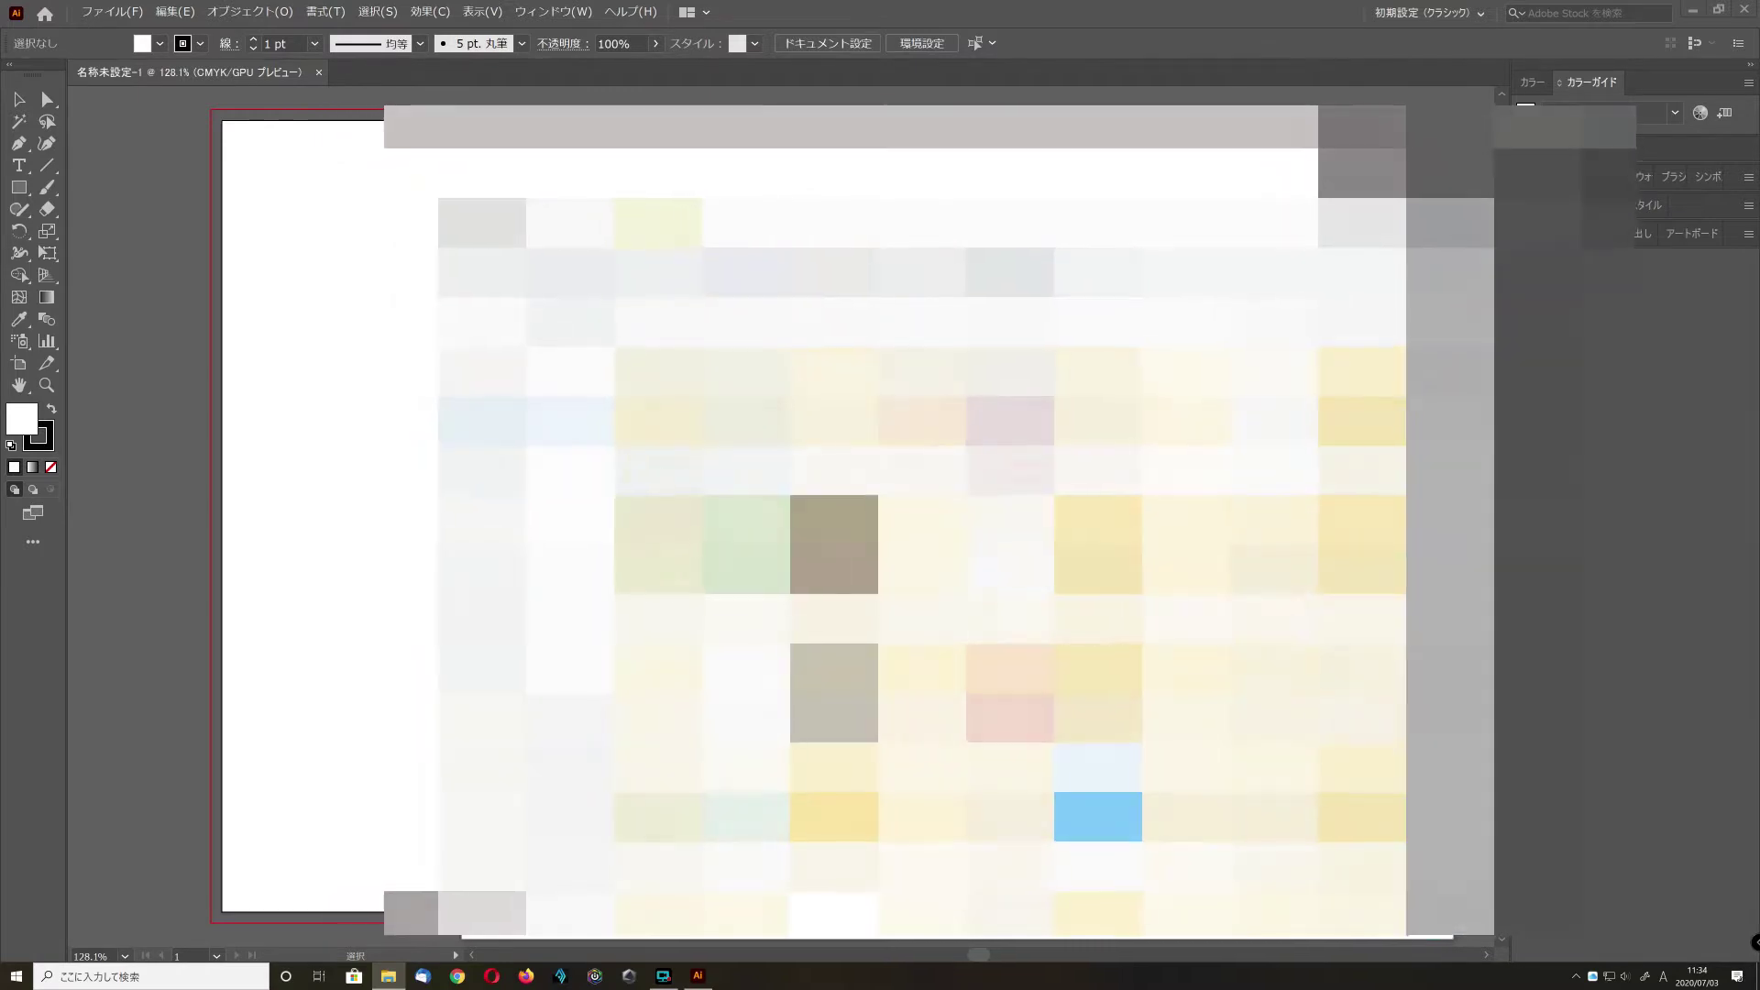
{"action": "left_click_drag", "start_coordinate": [917, 216], "coordinate": [1196, 196]}
{"action": "scroll", "coordinate": [1337, 594], "scroll_direction": "down", "scroll_amount": 12}
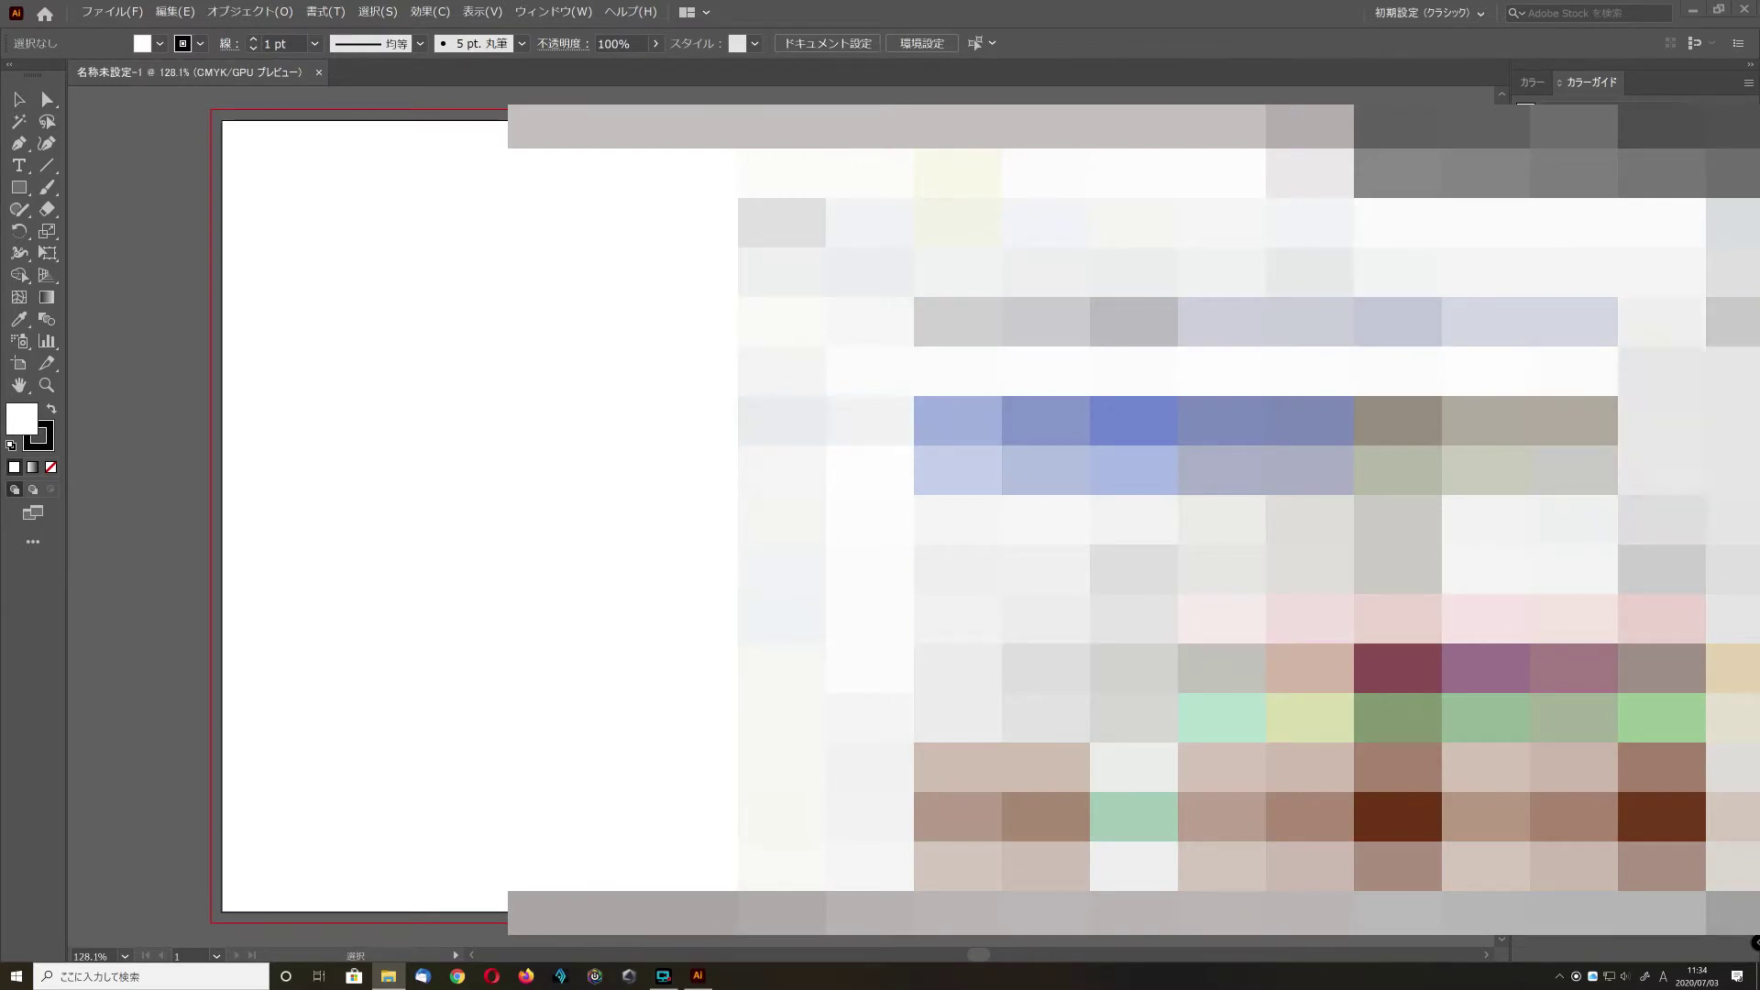
{"action": "left_click", "coordinate": [825, 420]}
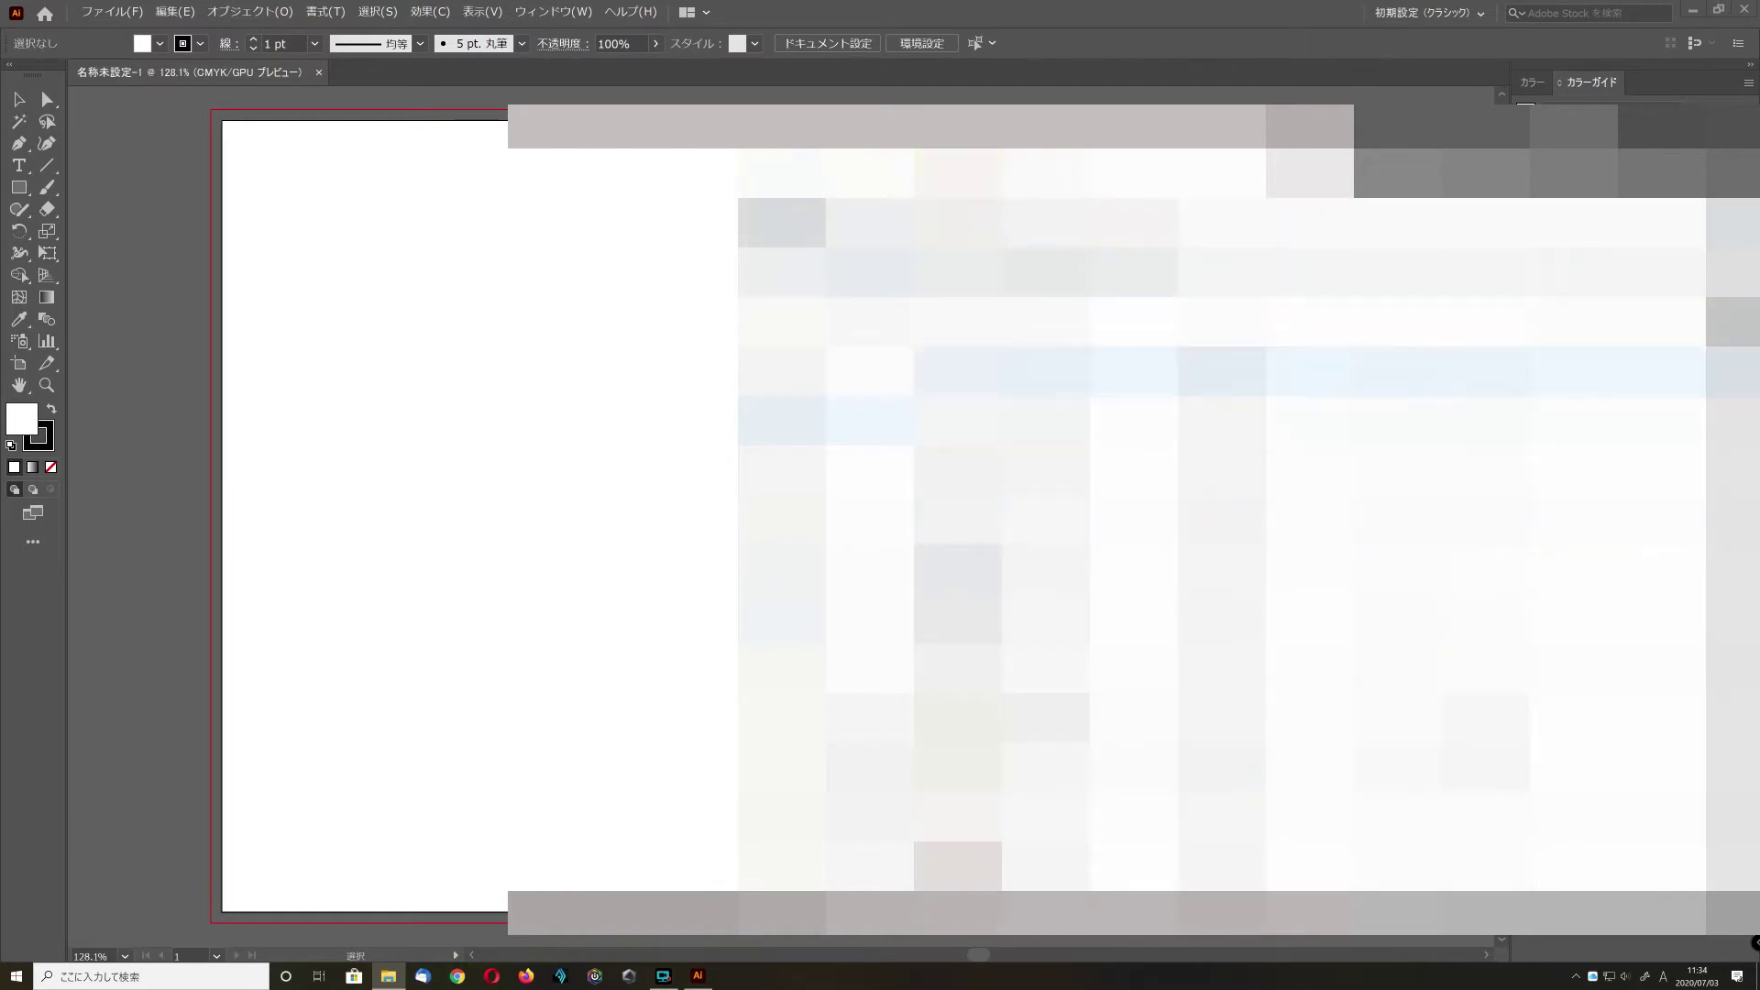
{"action": "left_click", "coordinate": [1045, 367]}
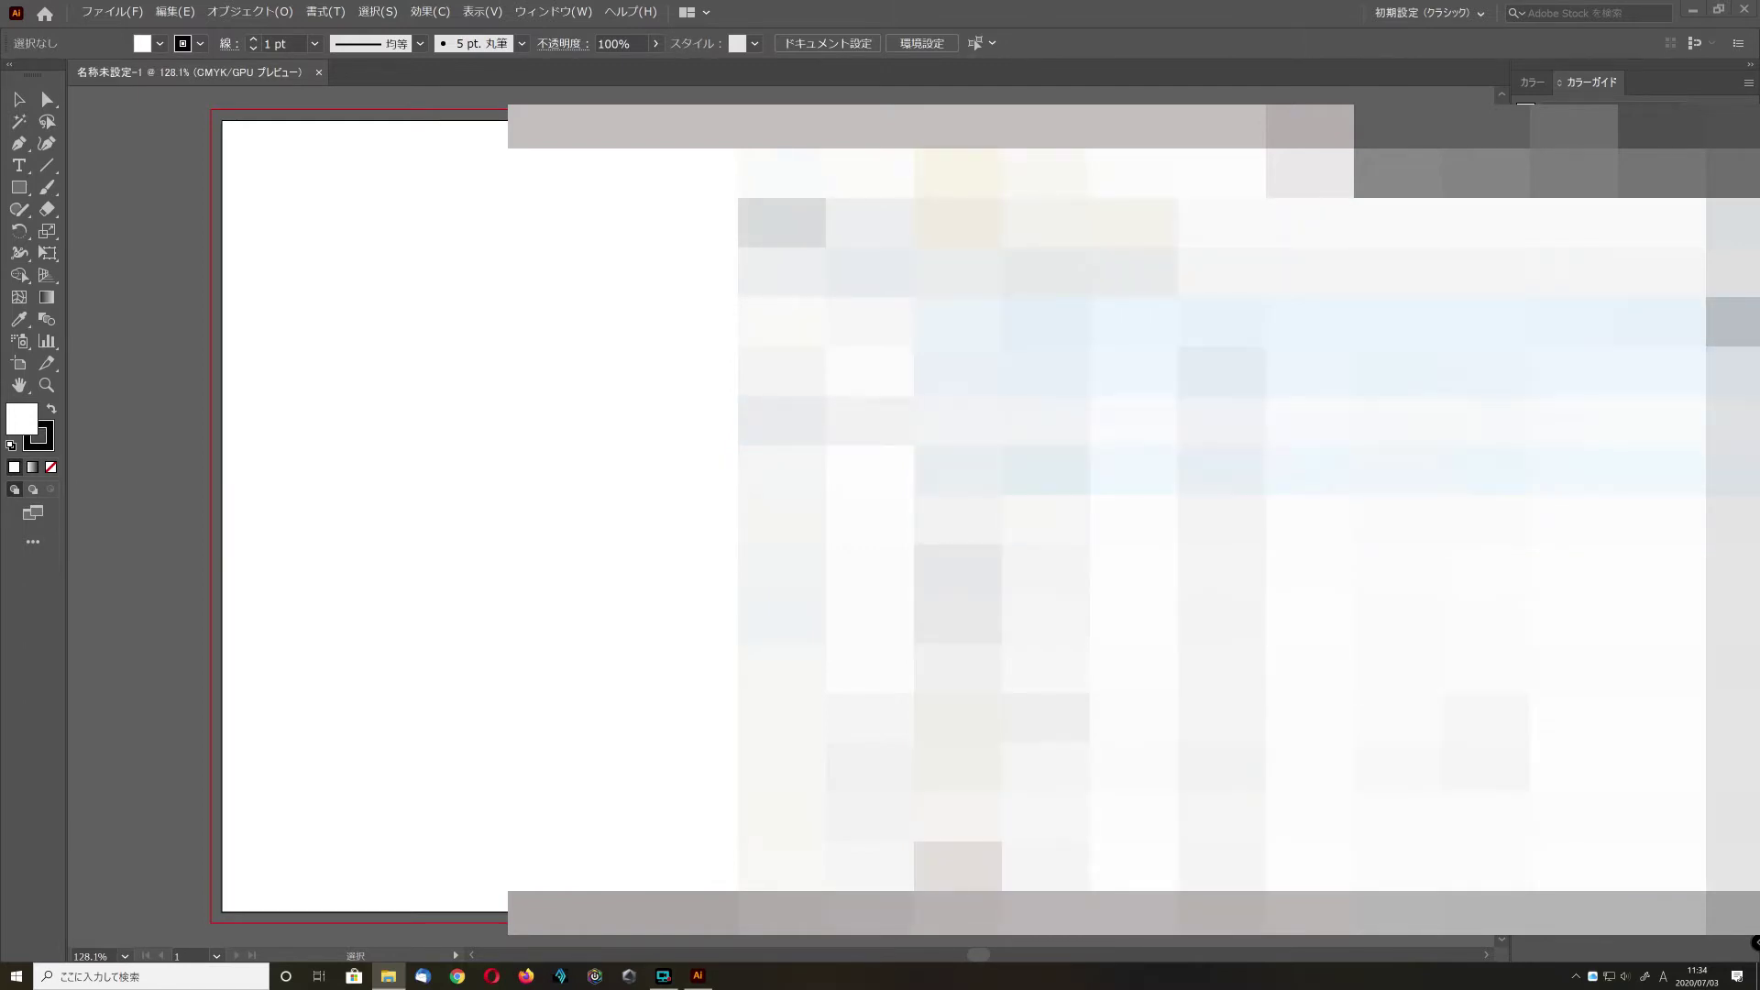
{"action": "left_click", "coordinate": [1045, 421], "text": "ctrl"}
{"action": "left_click", "coordinate": [1045, 371], "text": "ctrl"}
{"action": "left_click_drag", "start_coordinate": [1045, 372], "coordinate": [457, 290]}
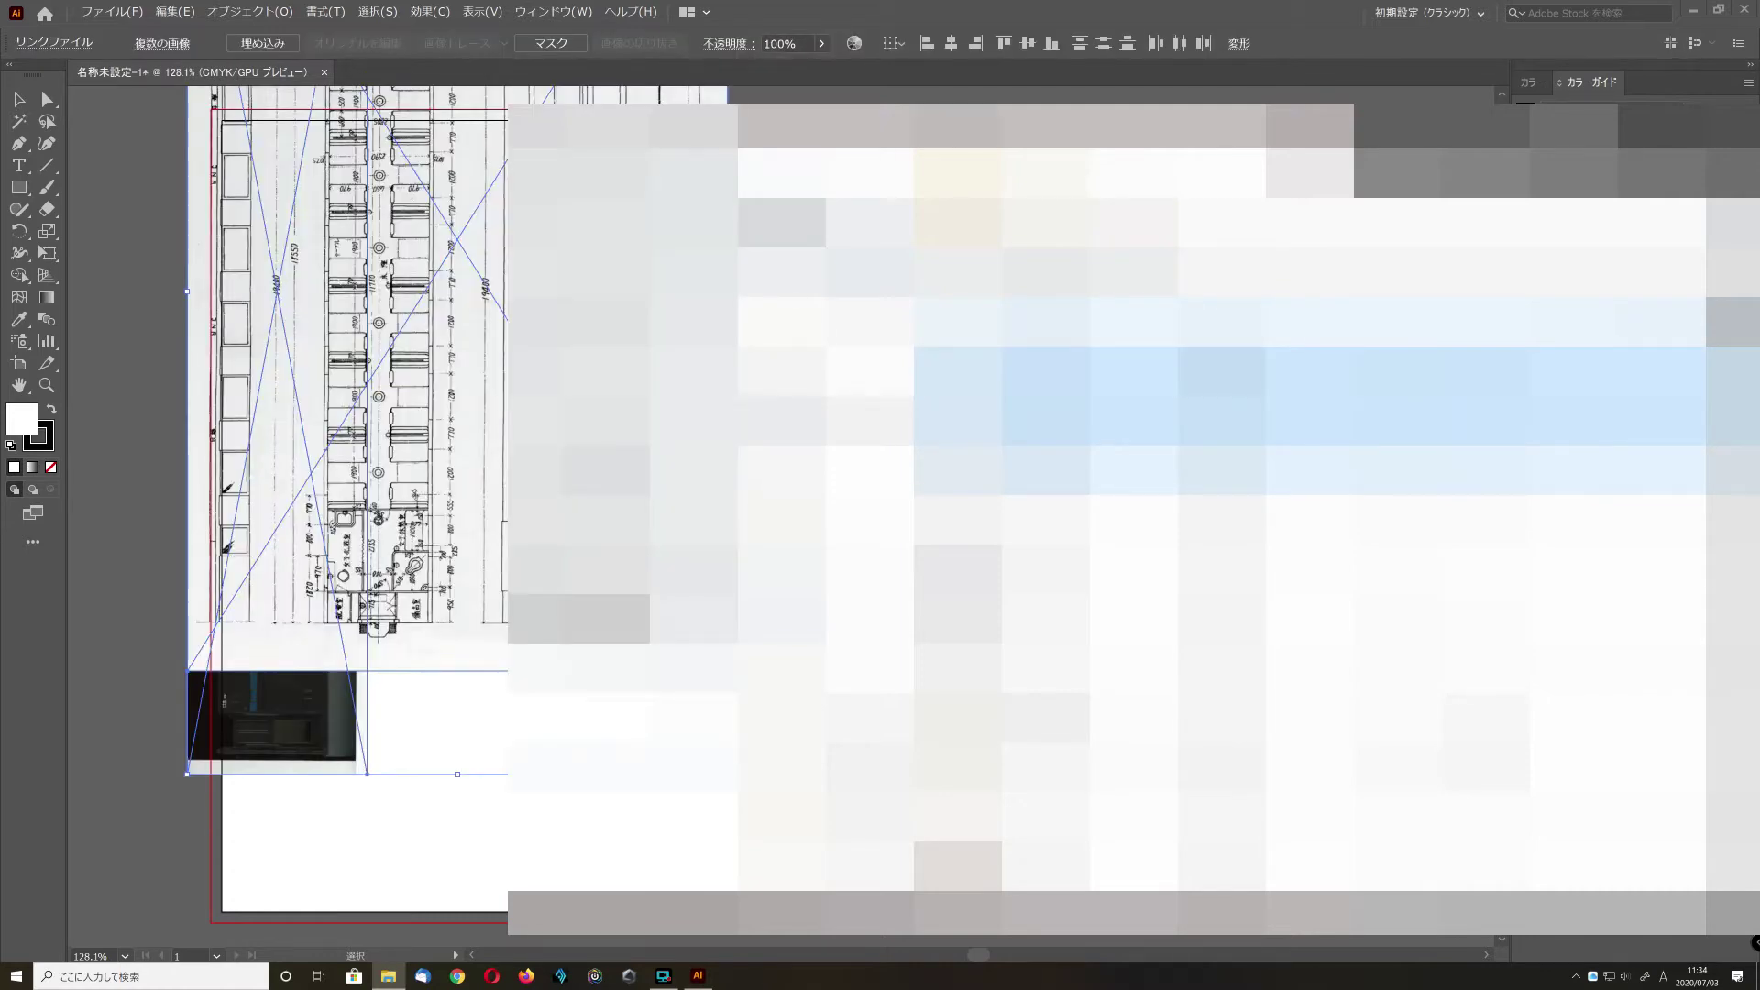
- Rotate the line drawing img-A065.jpg 90° clockwise and position it horizontally in the upper part of the artboard
{"action": "left_click", "coordinate": [926, 139]}
{"action": "left_click_drag", "start_coordinate": [620, 371], "coordinate": [1050, 517]}
{"action": "left_click", "coordinate": [459, 323]}
{"action": "left_click_drag", "start_coordinate": [1097, 260], "coordinate": [994, 453]}
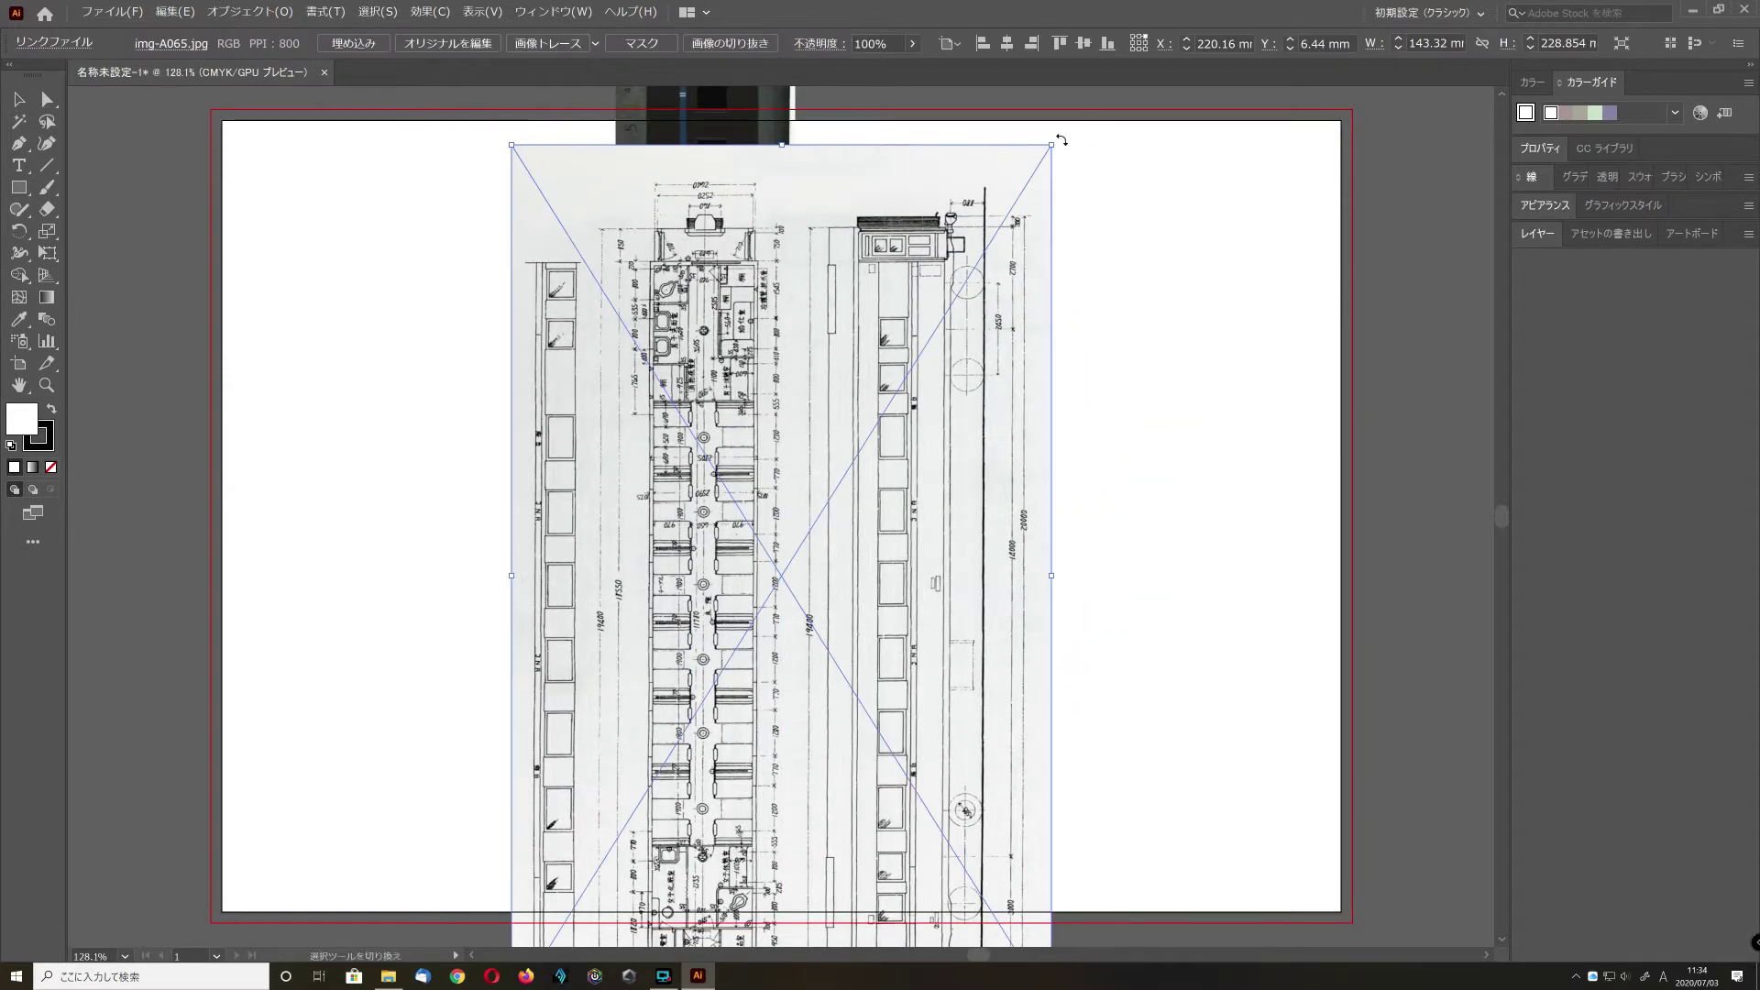
{"action": "left_click_drag", "start_coordinate": [1130, 391], "coordinate": [1186, 404]}
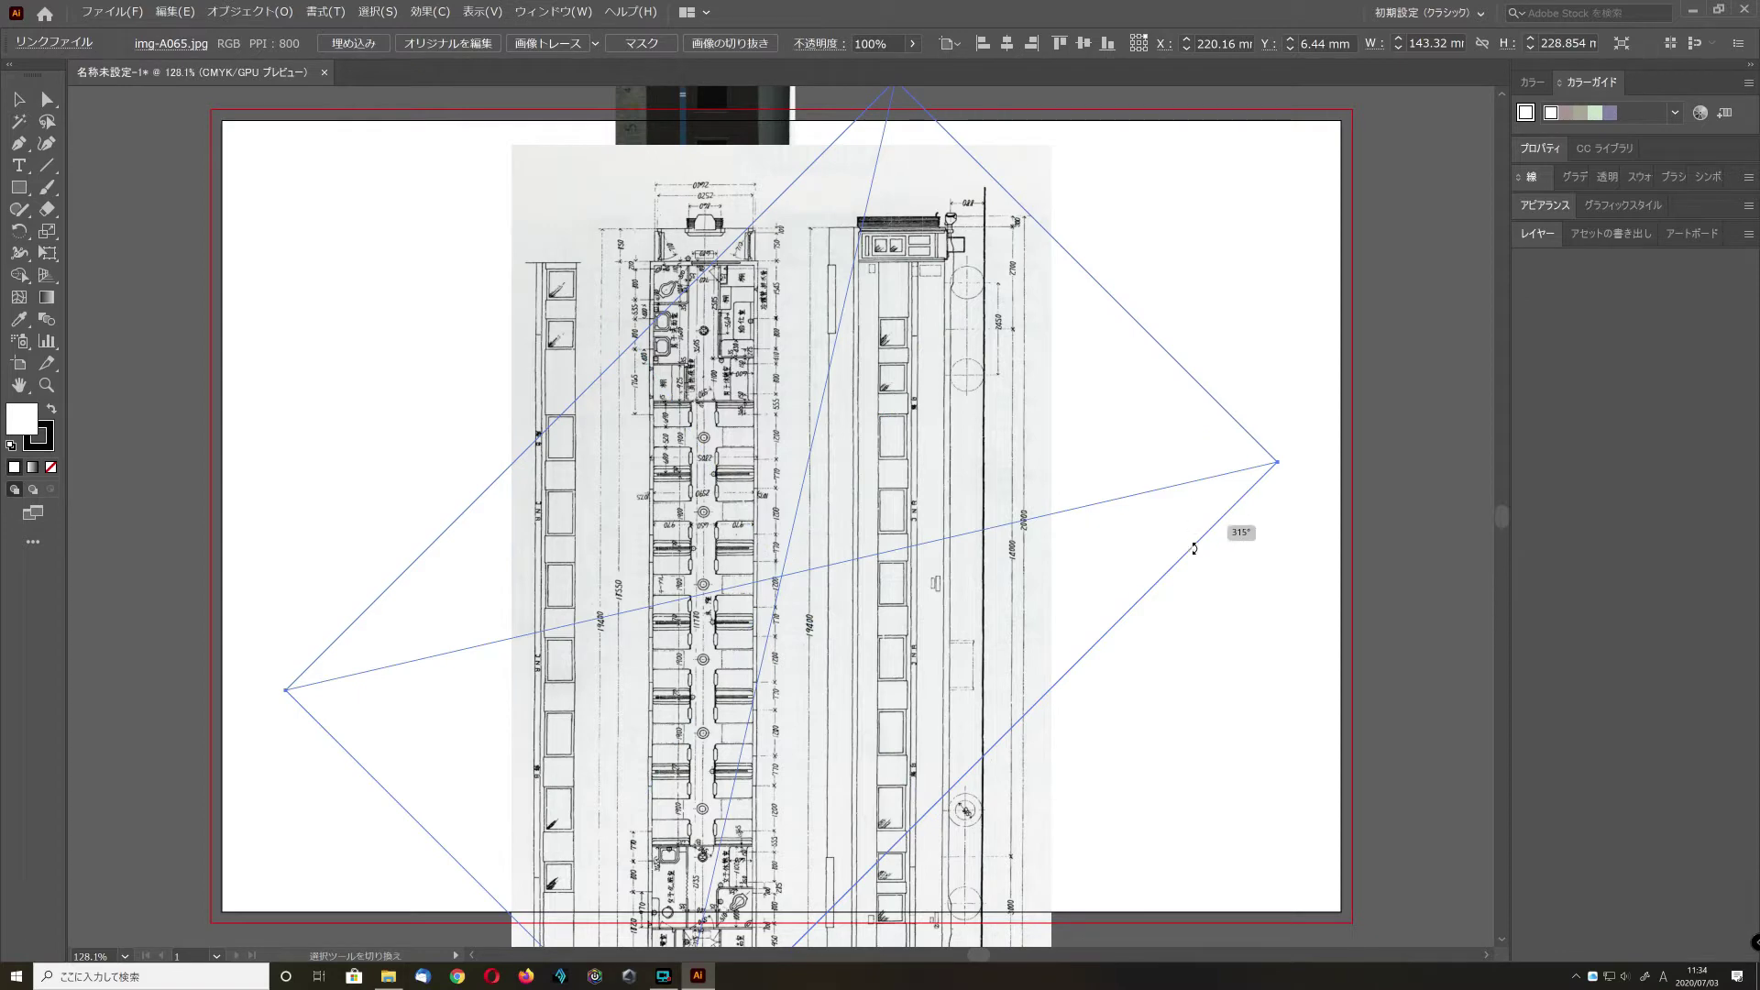
{"action": "left_click_drag", "start_coordinate": [1194, 548], "coordinate": [1199, 684]}
{"action": "left_click_drag", "start_coordinate": [911, 574], "coordinate": [1025, 385]}
- Rotate the photo img-A066.jpg to horizontal and position it below the line drawing
{"action": "left_click", "coordinate": [711, 794]}
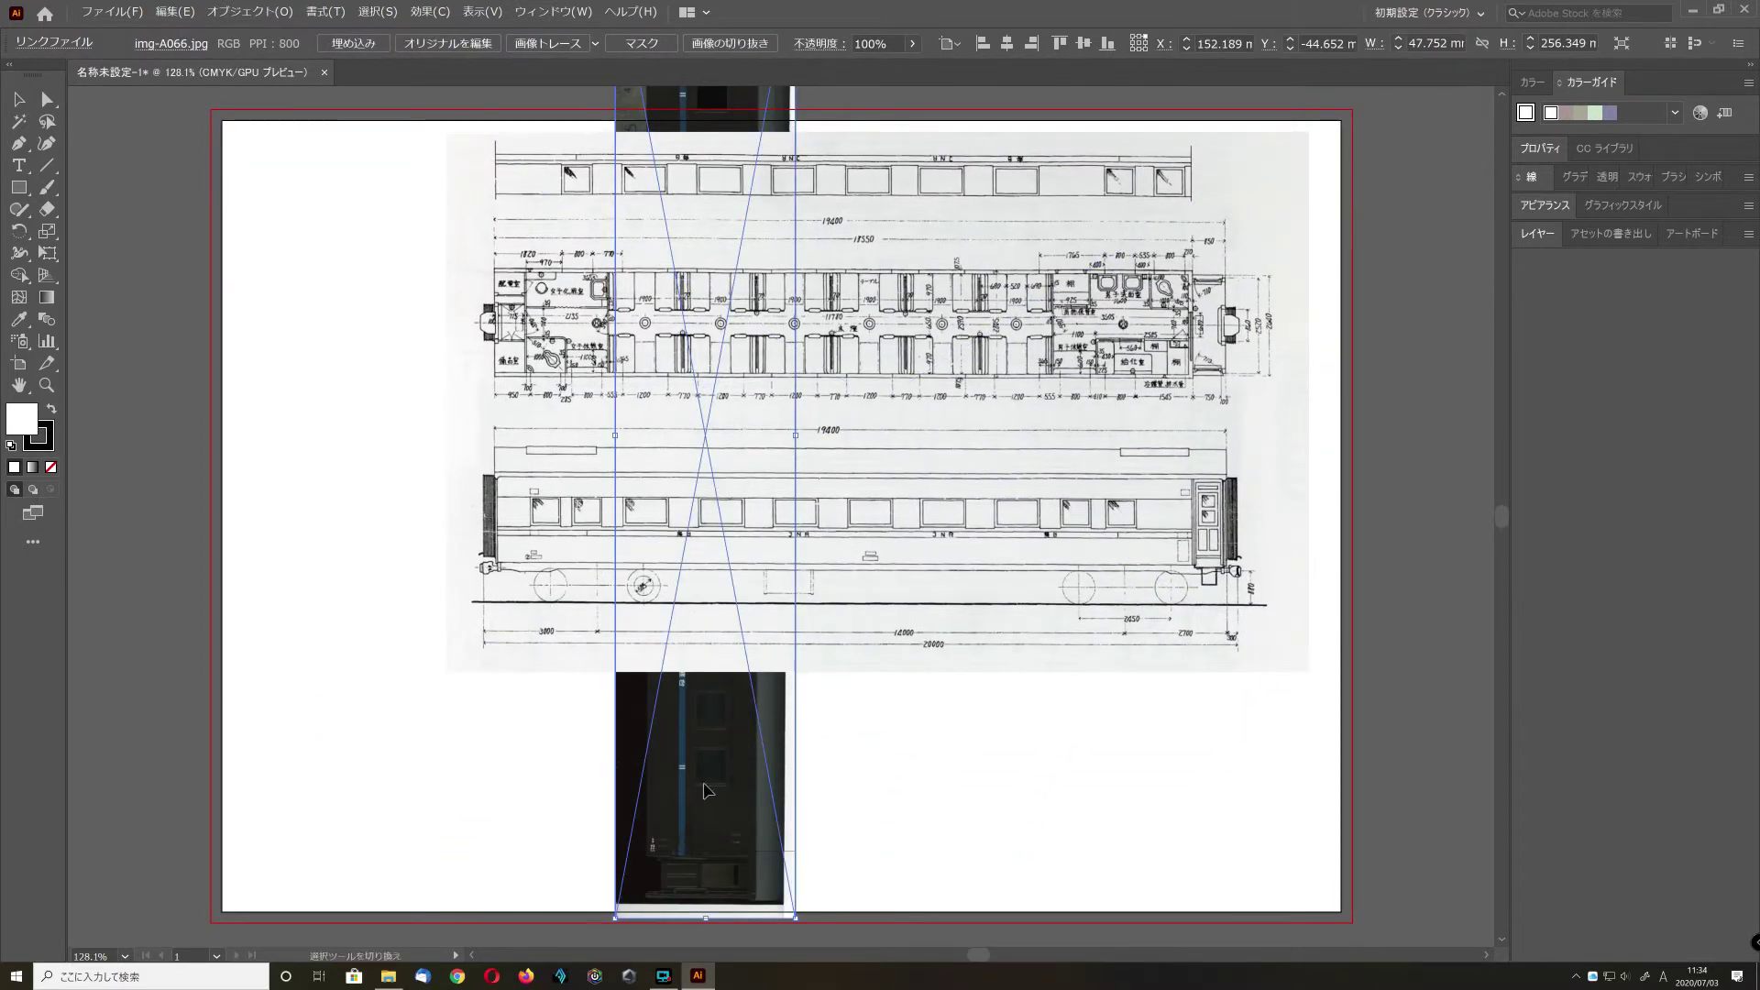
{"action": "left_click_drag", "start_coordinate": [879, 871], "coordinate": [117, 501]}
{"action": "left_click_drag", "start_coordinate": [365, 422], "coordinate": [473, 759]}
- Shift the line drawing aside, then rotate the photo img-A067.jpg to horizontal and position it near the artboard's upper edge
{"action": "left_click", "coordinate": [615, 878]}
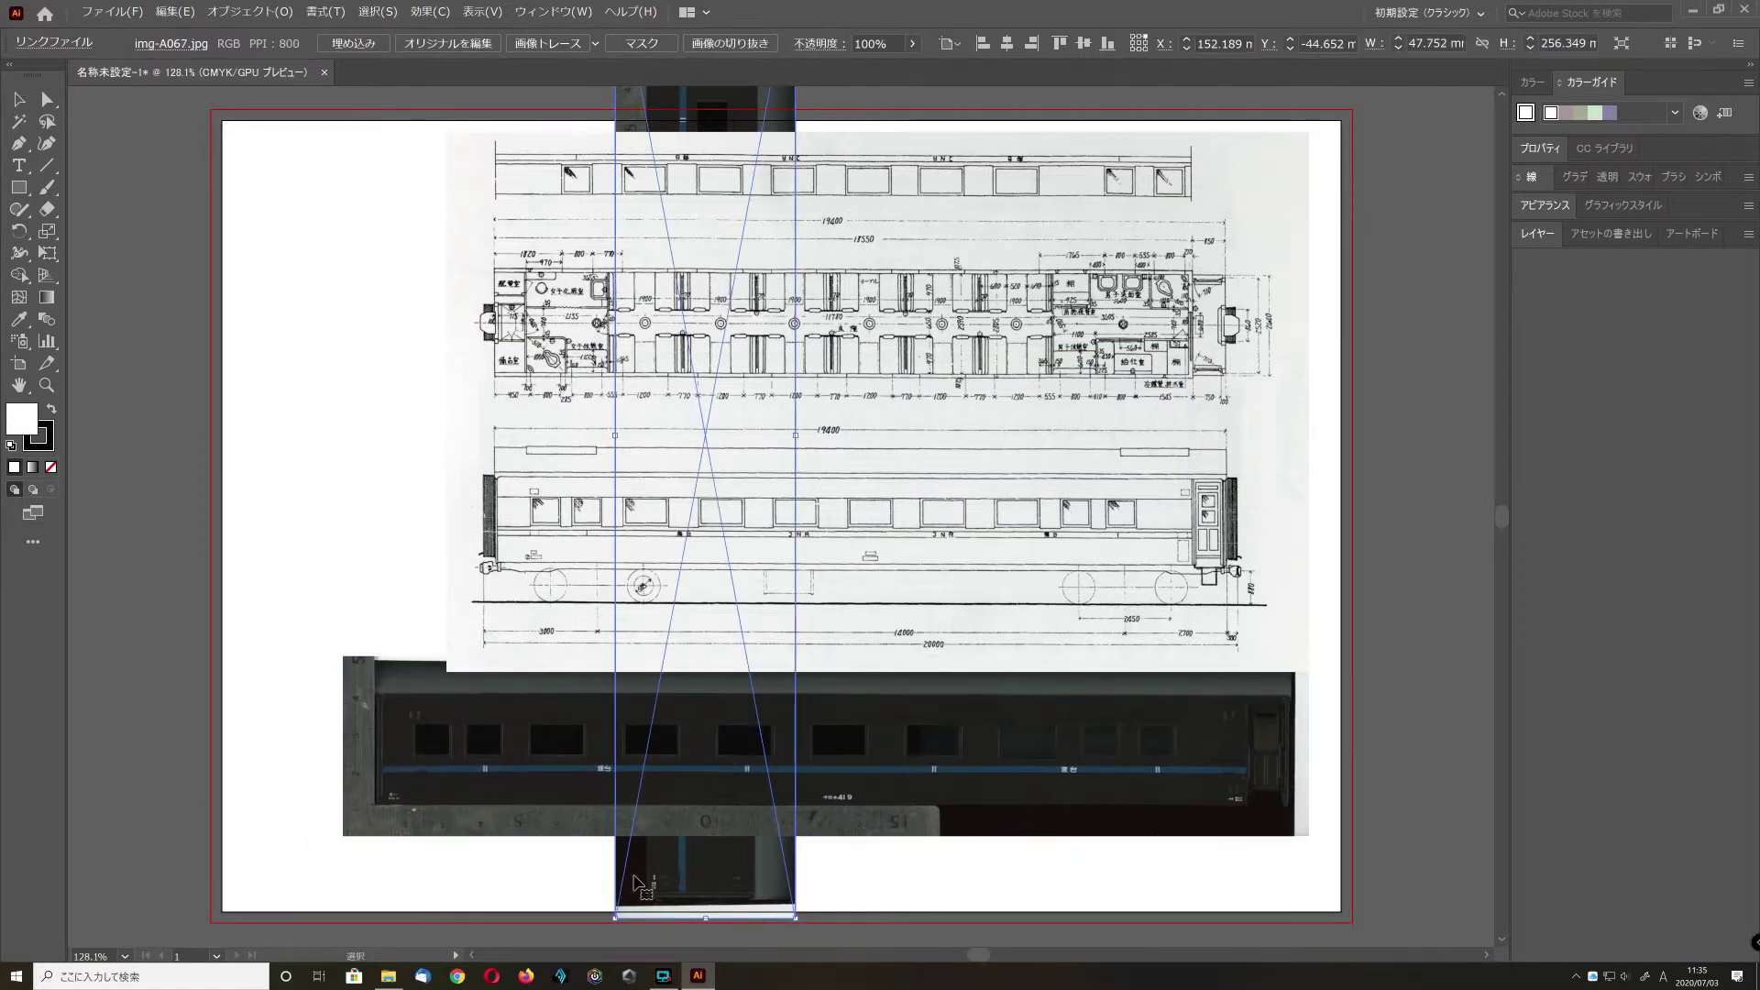
{"action": "left_click_drag", "start_coordinate": [680, 181], "coordinate": [927, 212]}
{"action": "left_click_drag", "start_coordinate": [667, 232], "coordinate": [472, 514]}
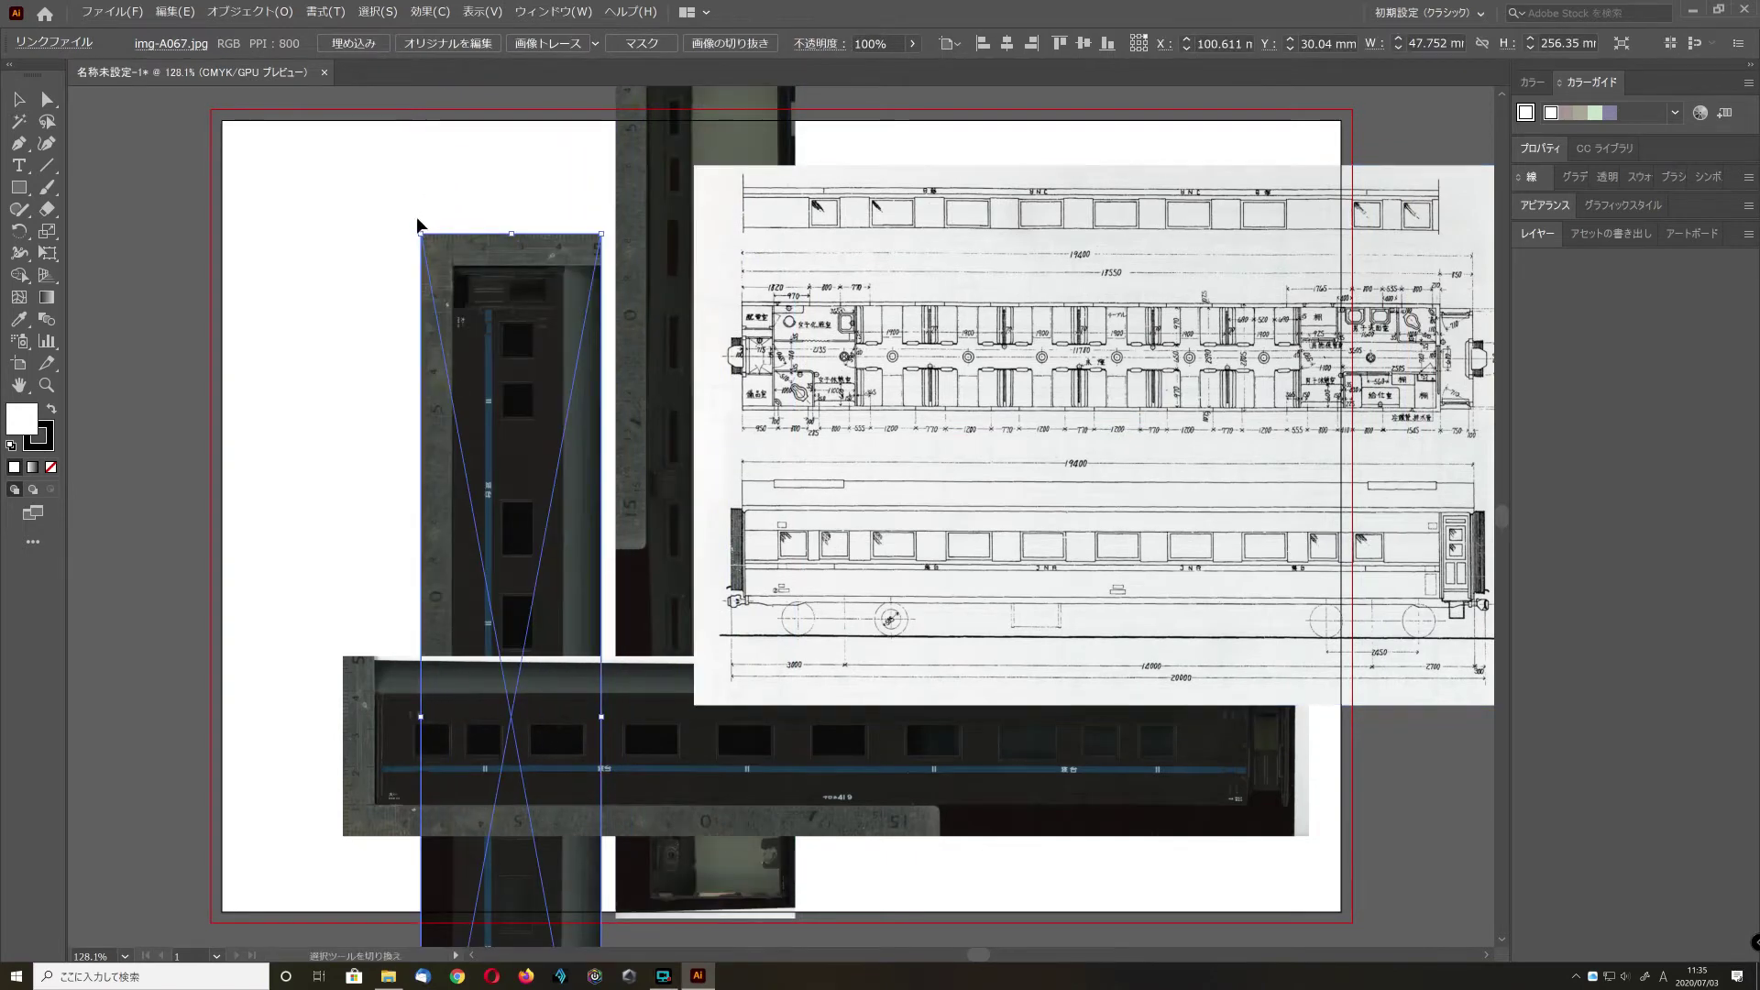
{"action": "left_click_drag", "start_coordinate": [302, 247], "coordinate": [238, 777]}
{"action": "left_click_drag", "start_coordinate": [310, 828], "coordinate": [562, 378]}
- Rotate the photo img-A068.jpg to horizontal and position it between the other two train photos
{"action": "left_click_drag", "start_coordinate": [865, 201], "coordinate": [424, 269]}
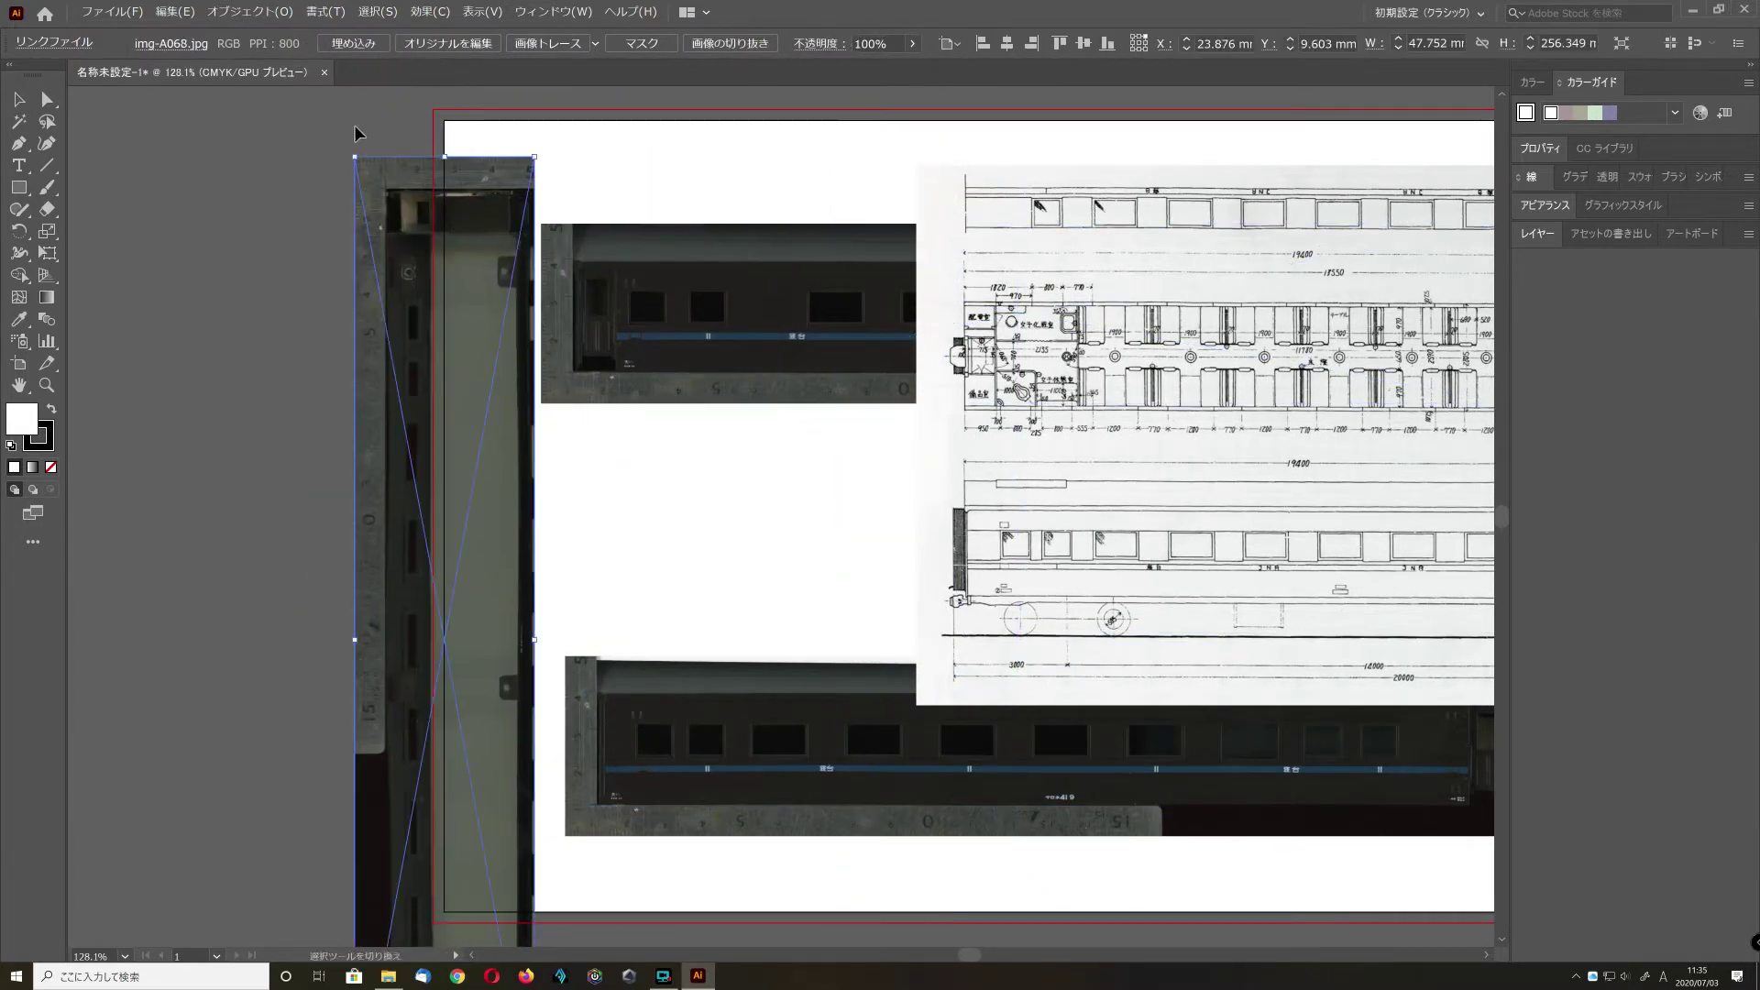
{"action": "left_click_drag", "start_coordinate": [348, 151], "coordinate": [550, 585]}
{"action": "left_click_drag", "start_coordinate": [696, 587], "coordinate": [1164, 477]}
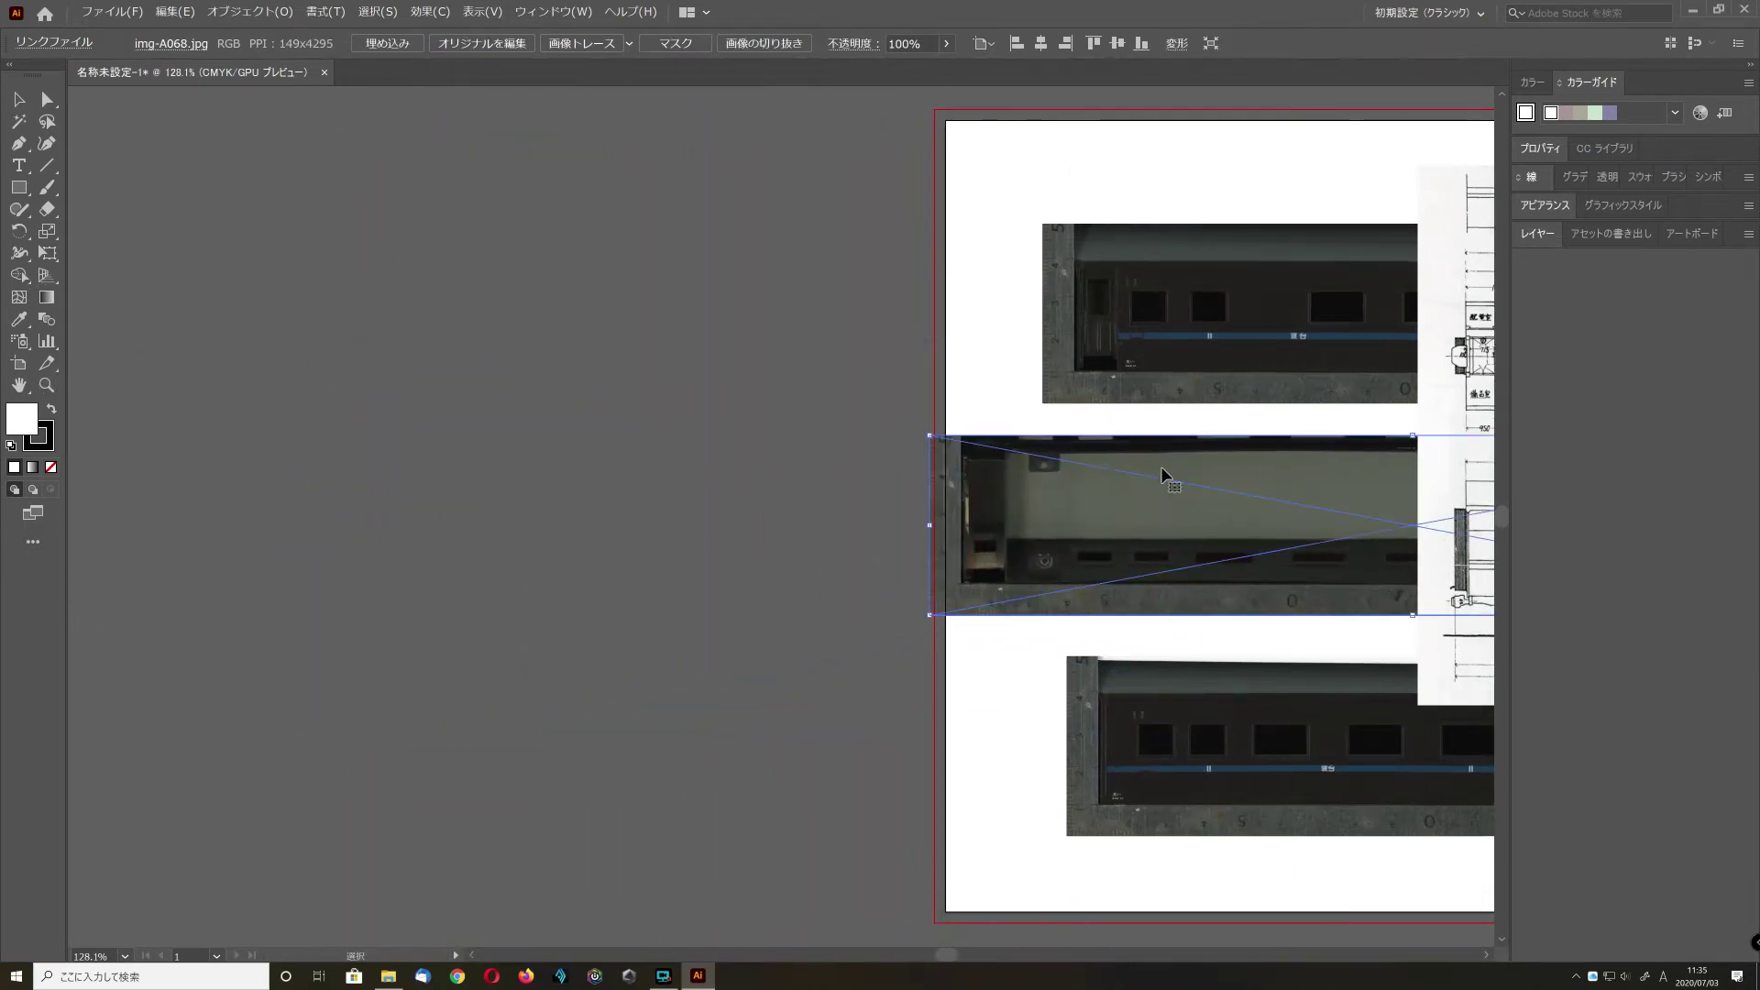
{"action": "left_click_drag", "start_coordinate": [944, 954], "coordinate": [974, 951]}
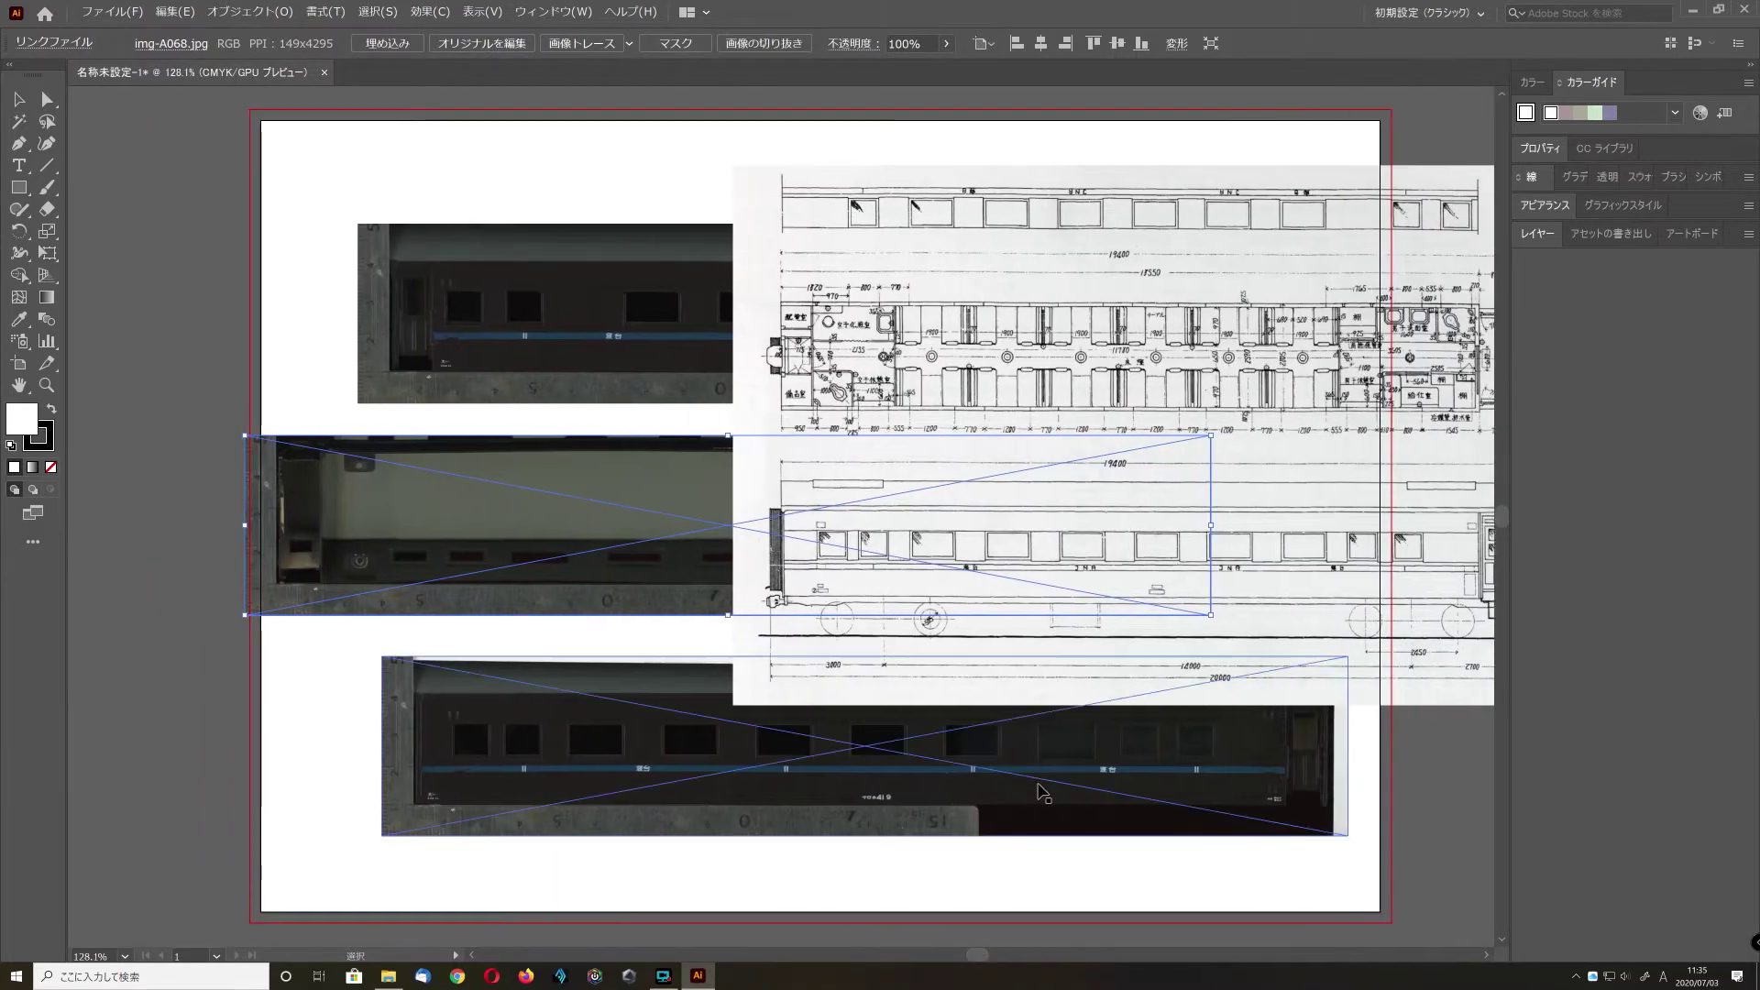
{"action": "left_click_drag", "start_coordinate": [1105, 611], "coordinate": [1164, 607]}
- Move the line drawing off the artboard and stack the three train photos evenly with their left edges aligned
{"action": "left_click", "coordinate": [1167, 612]}
{"action": "left_click_drag", "start_coordinate": [931, 193], "coordinate": [1468, 121]}
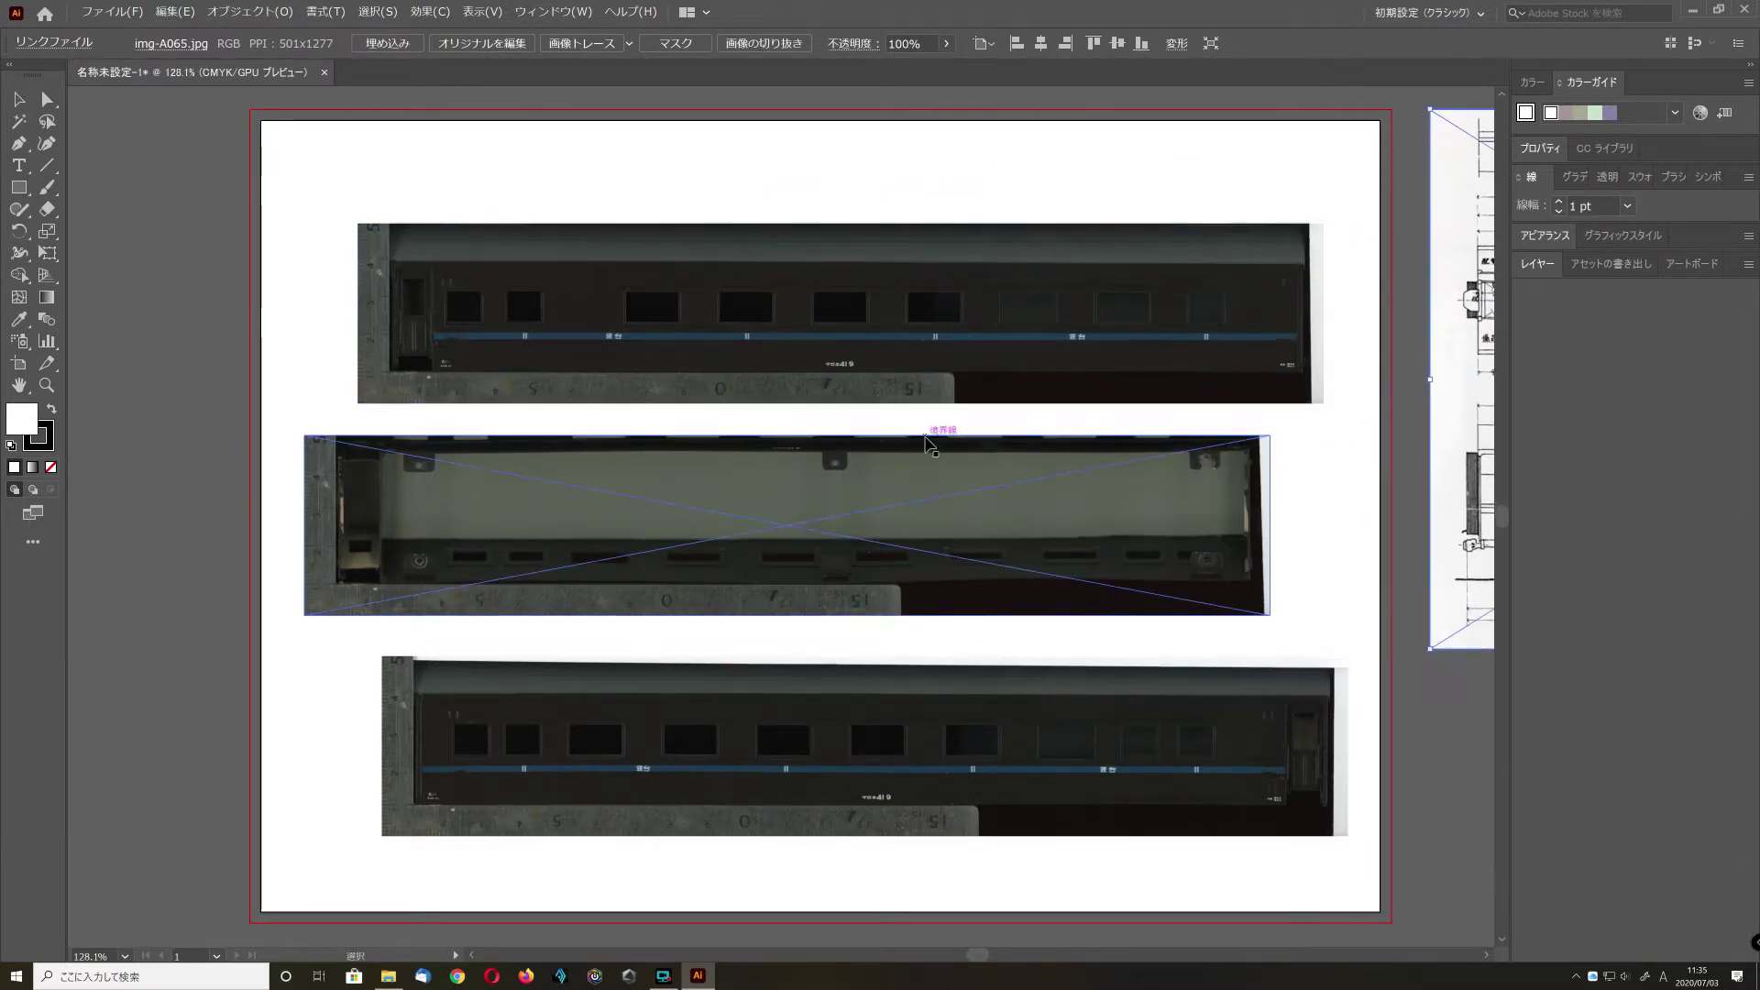
{"action": "left_click_drag", "start_coordinate": [958, 316], "coordinate": [948, 247]}
{"action": "left_click_drag", "start_coordinate": [834, 516], "coordinate": [879, 466]}
{"action": "left_click_drag", "start_coordinate": [764, 727], "coordinate": [727, 706]}
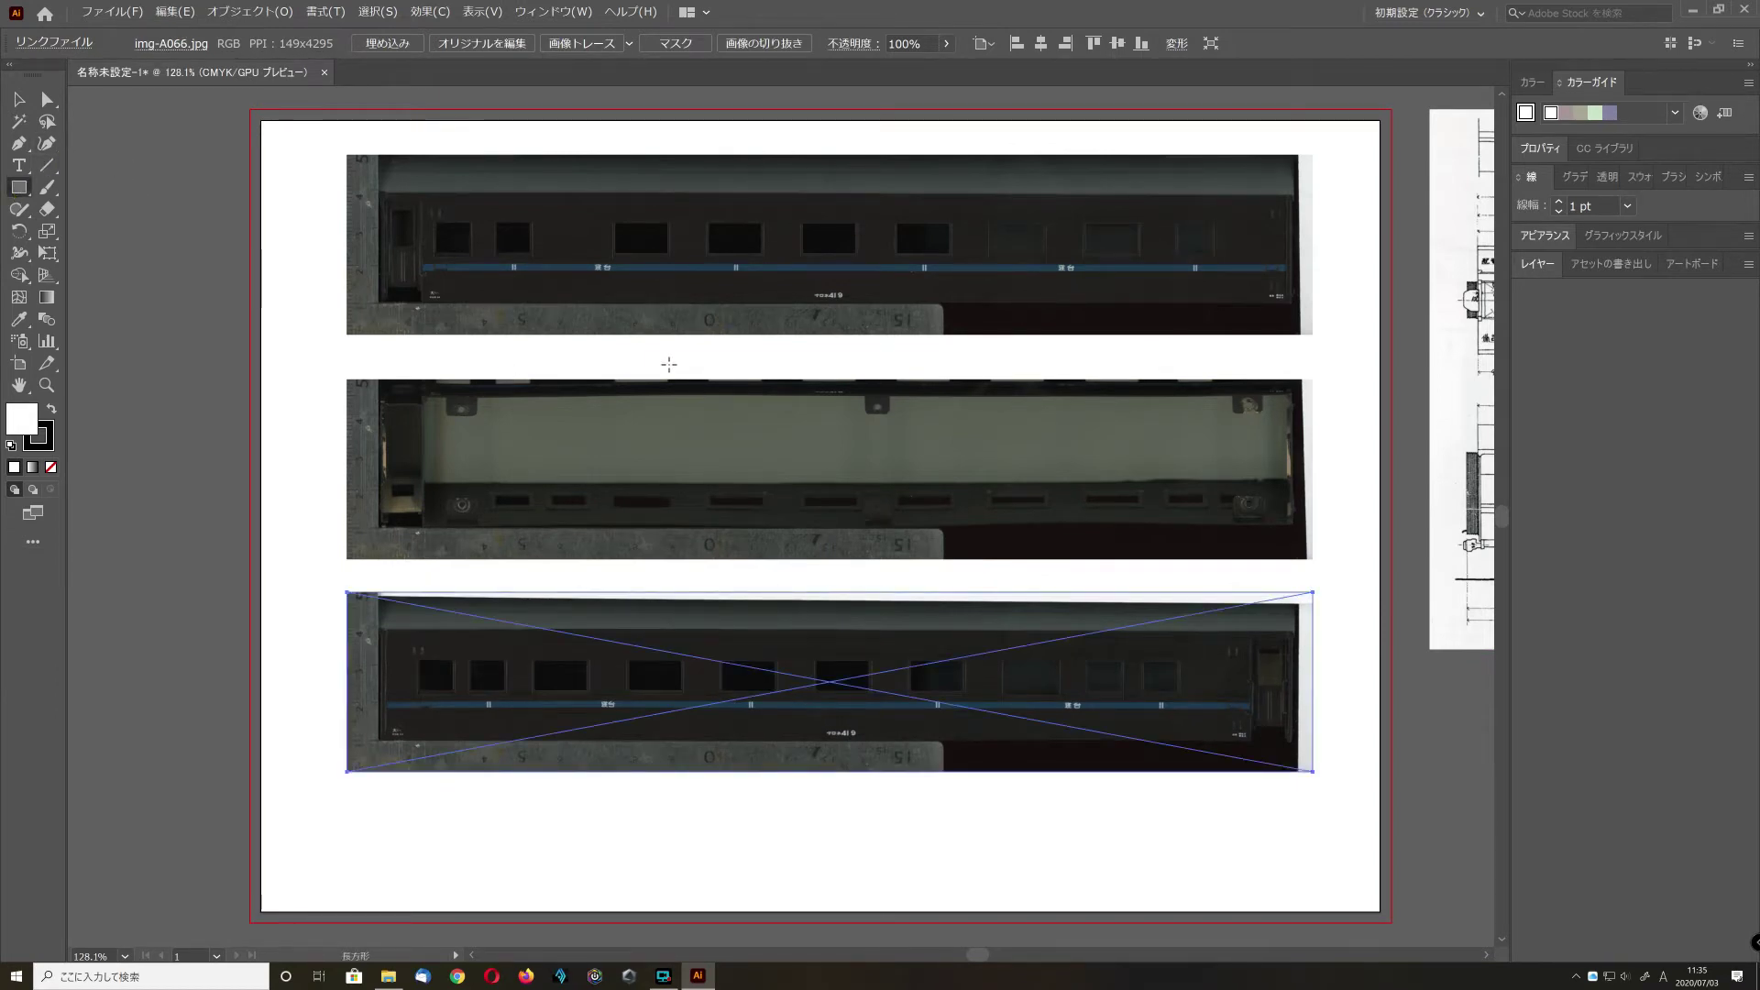
- Create a rectangle 150 mm wide and 30 mm high
{"action": "left_click", "coordinate": [717, 373]}
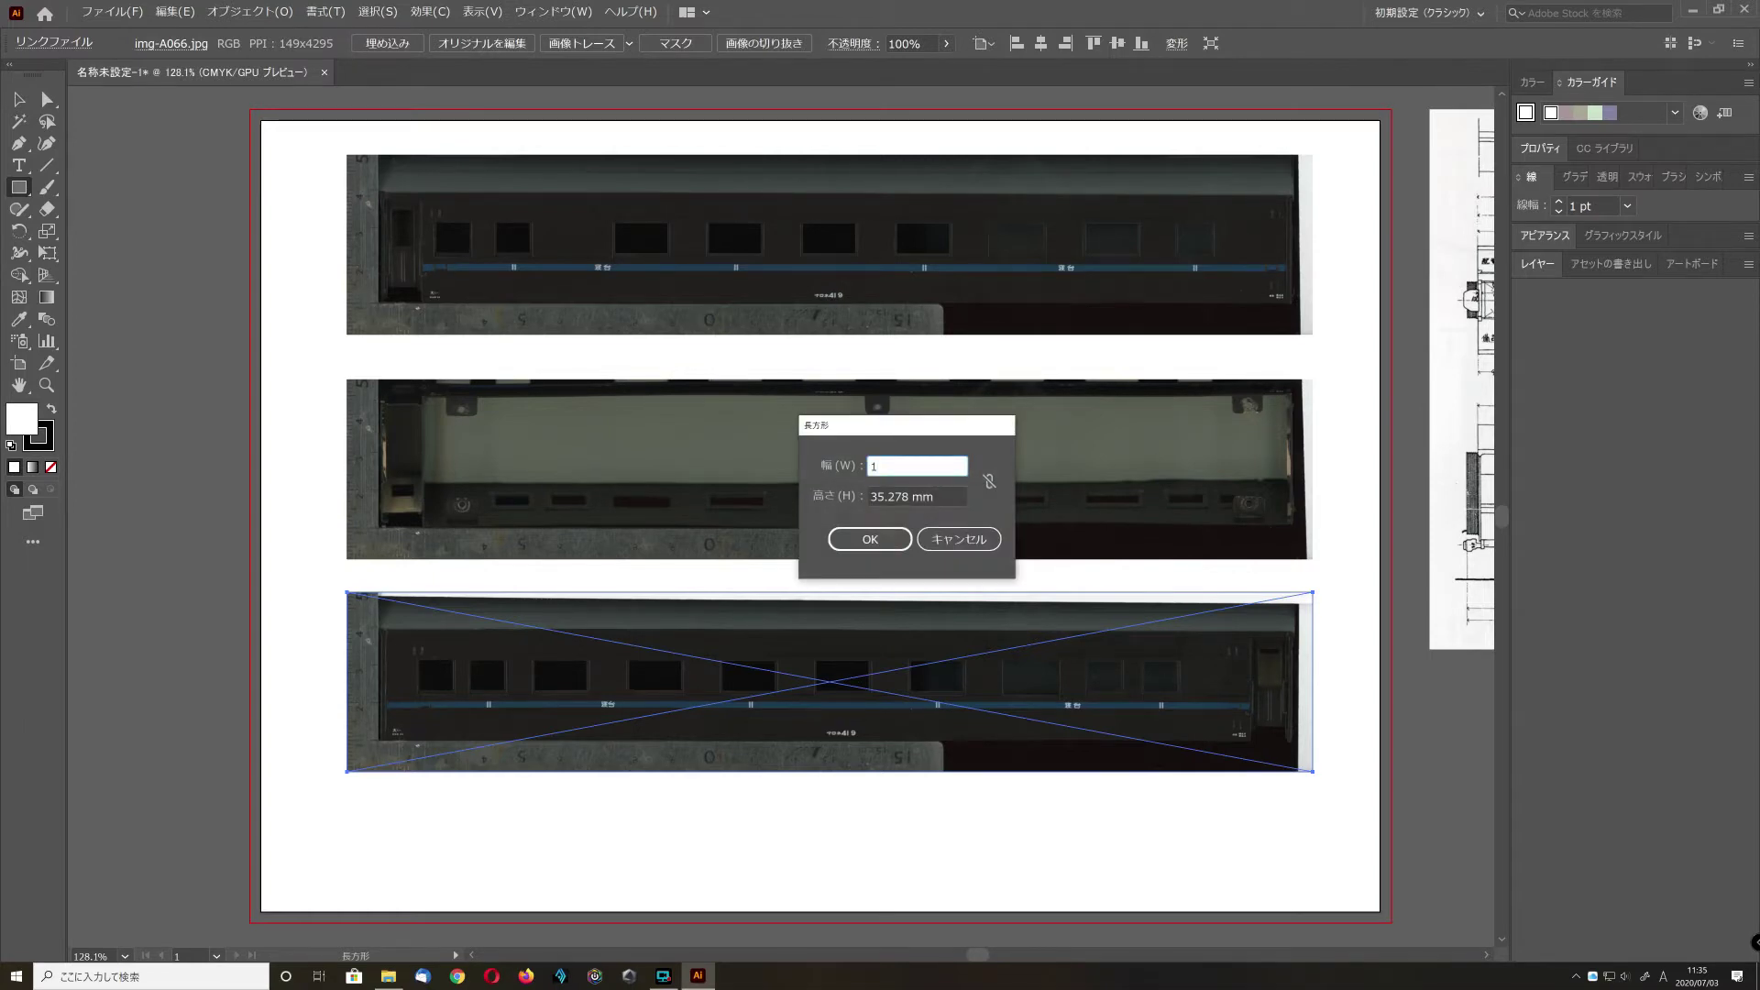
{"action": "key", "text": "Tab"}
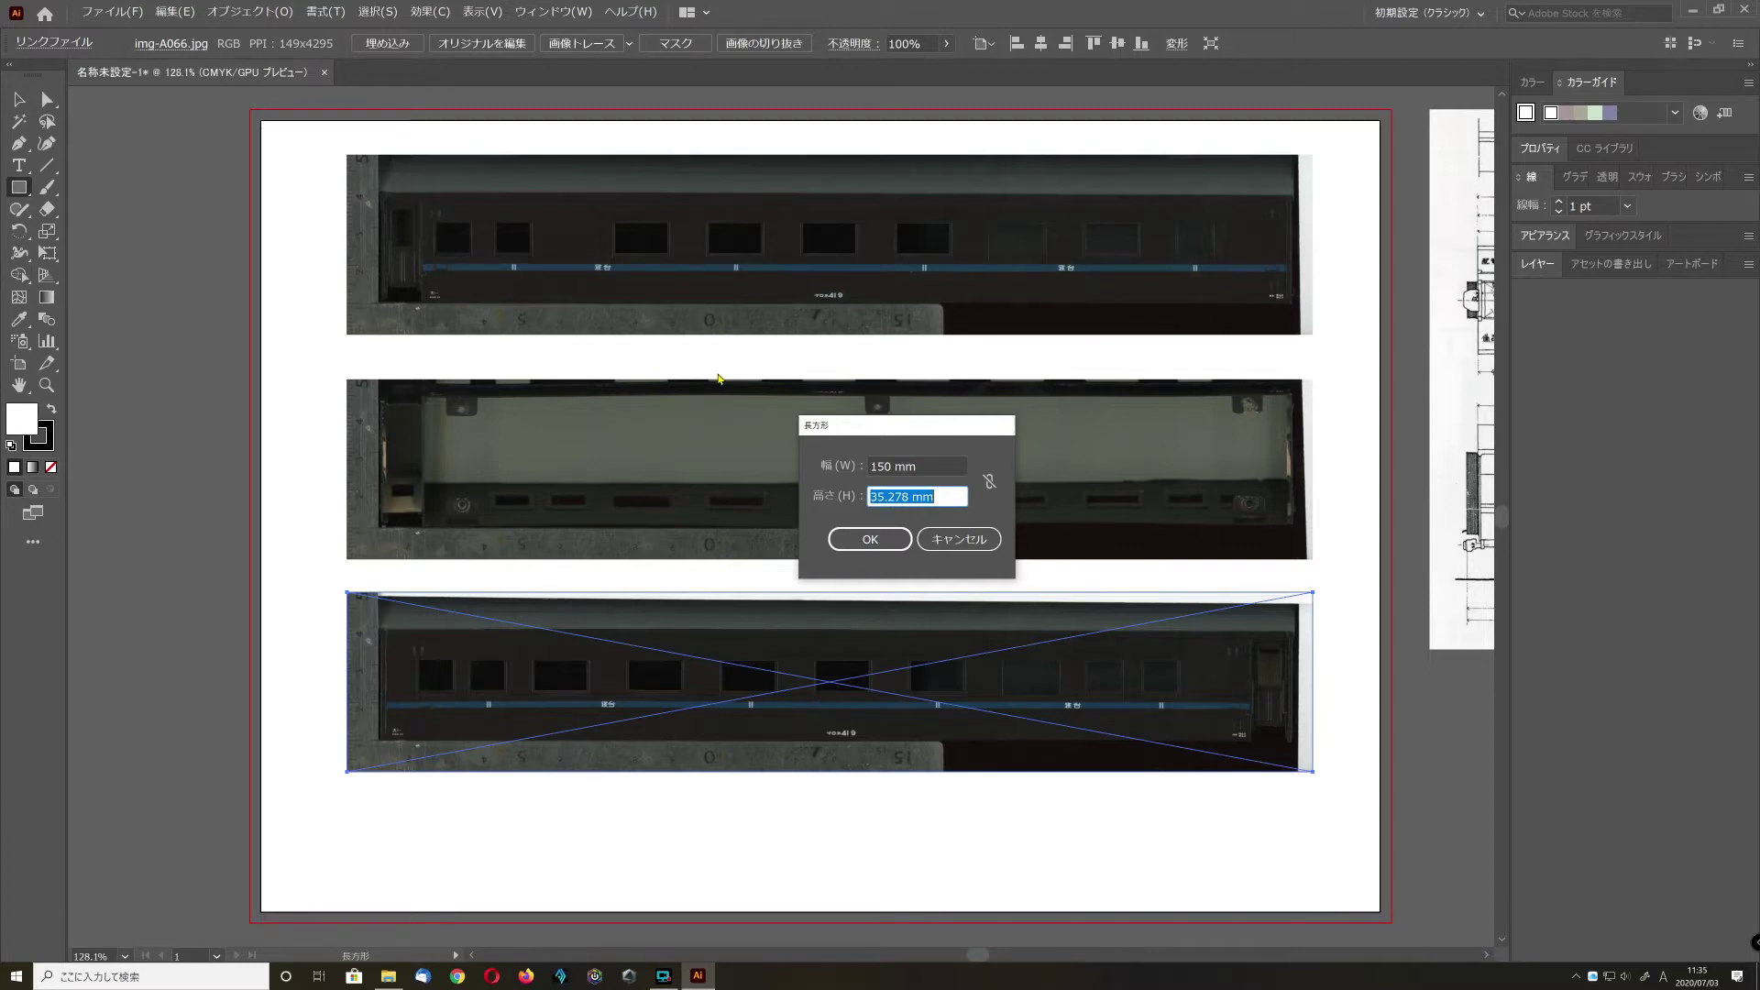
{"action": "type", "text": "30"}
{"action": "key", "text": "Return"}
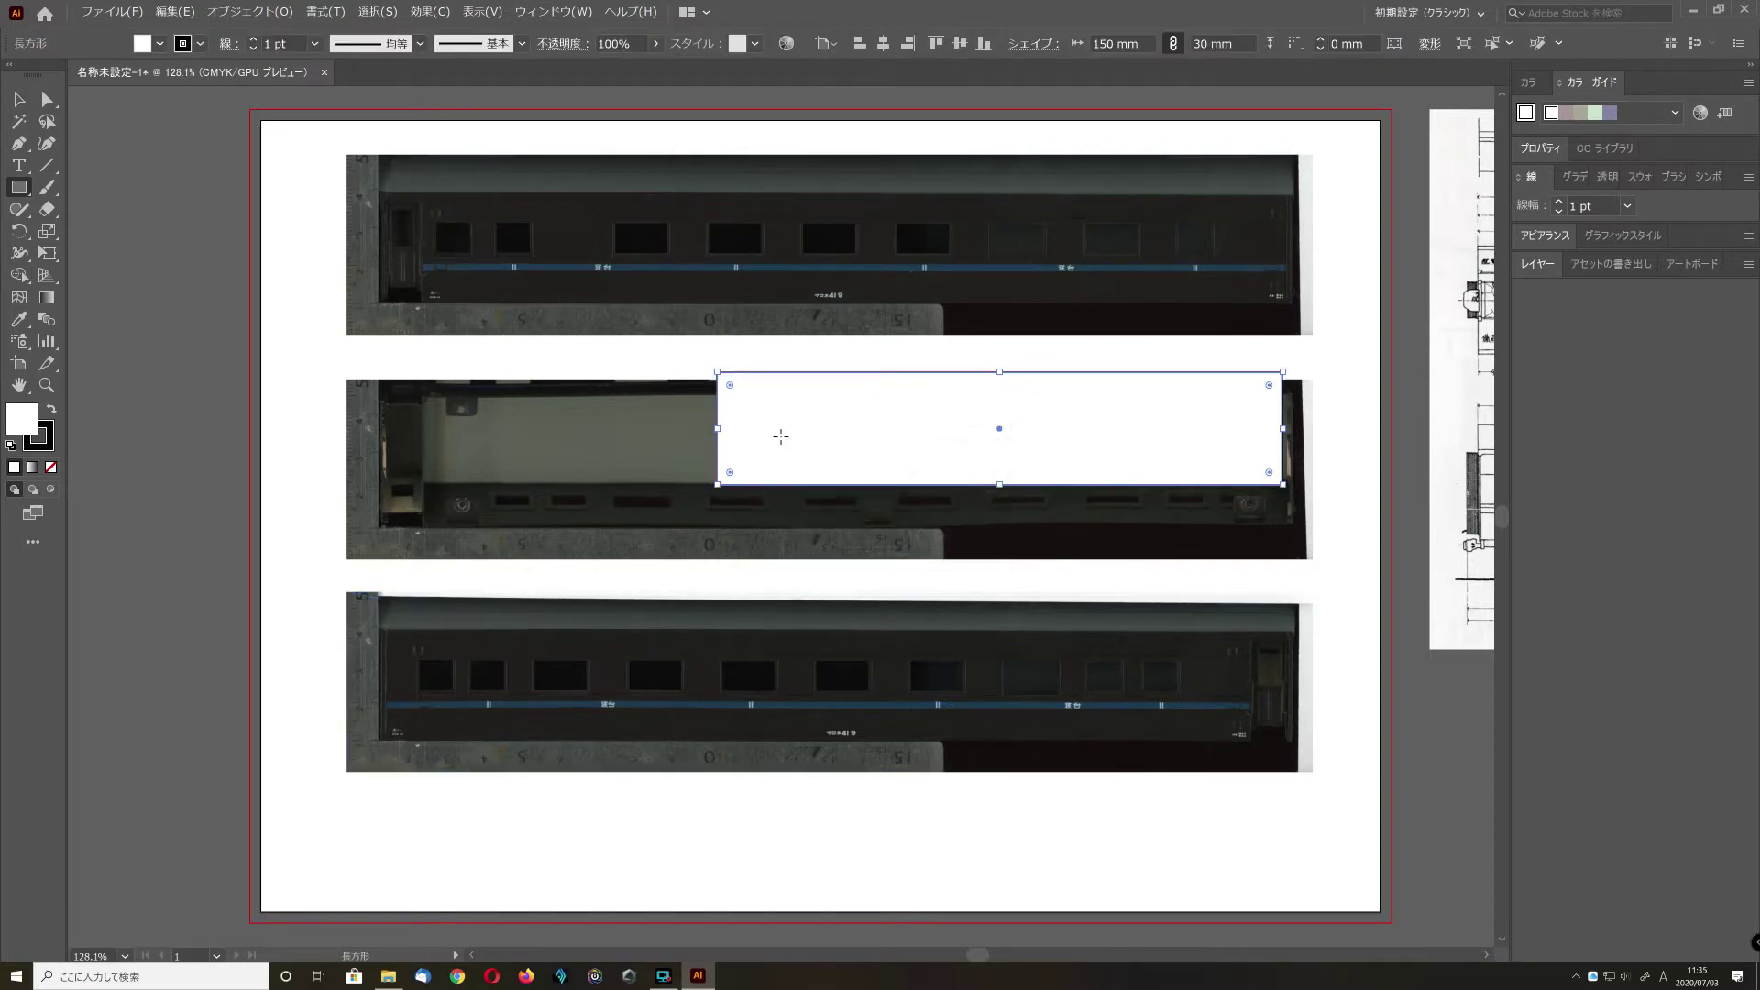
- Move the 150 mm rectangle onto the uppermost photo, over the ruler's corner, with its lower edge near the photo's lower edge
{"action": "left_click", "coordinate": [19, 98]}
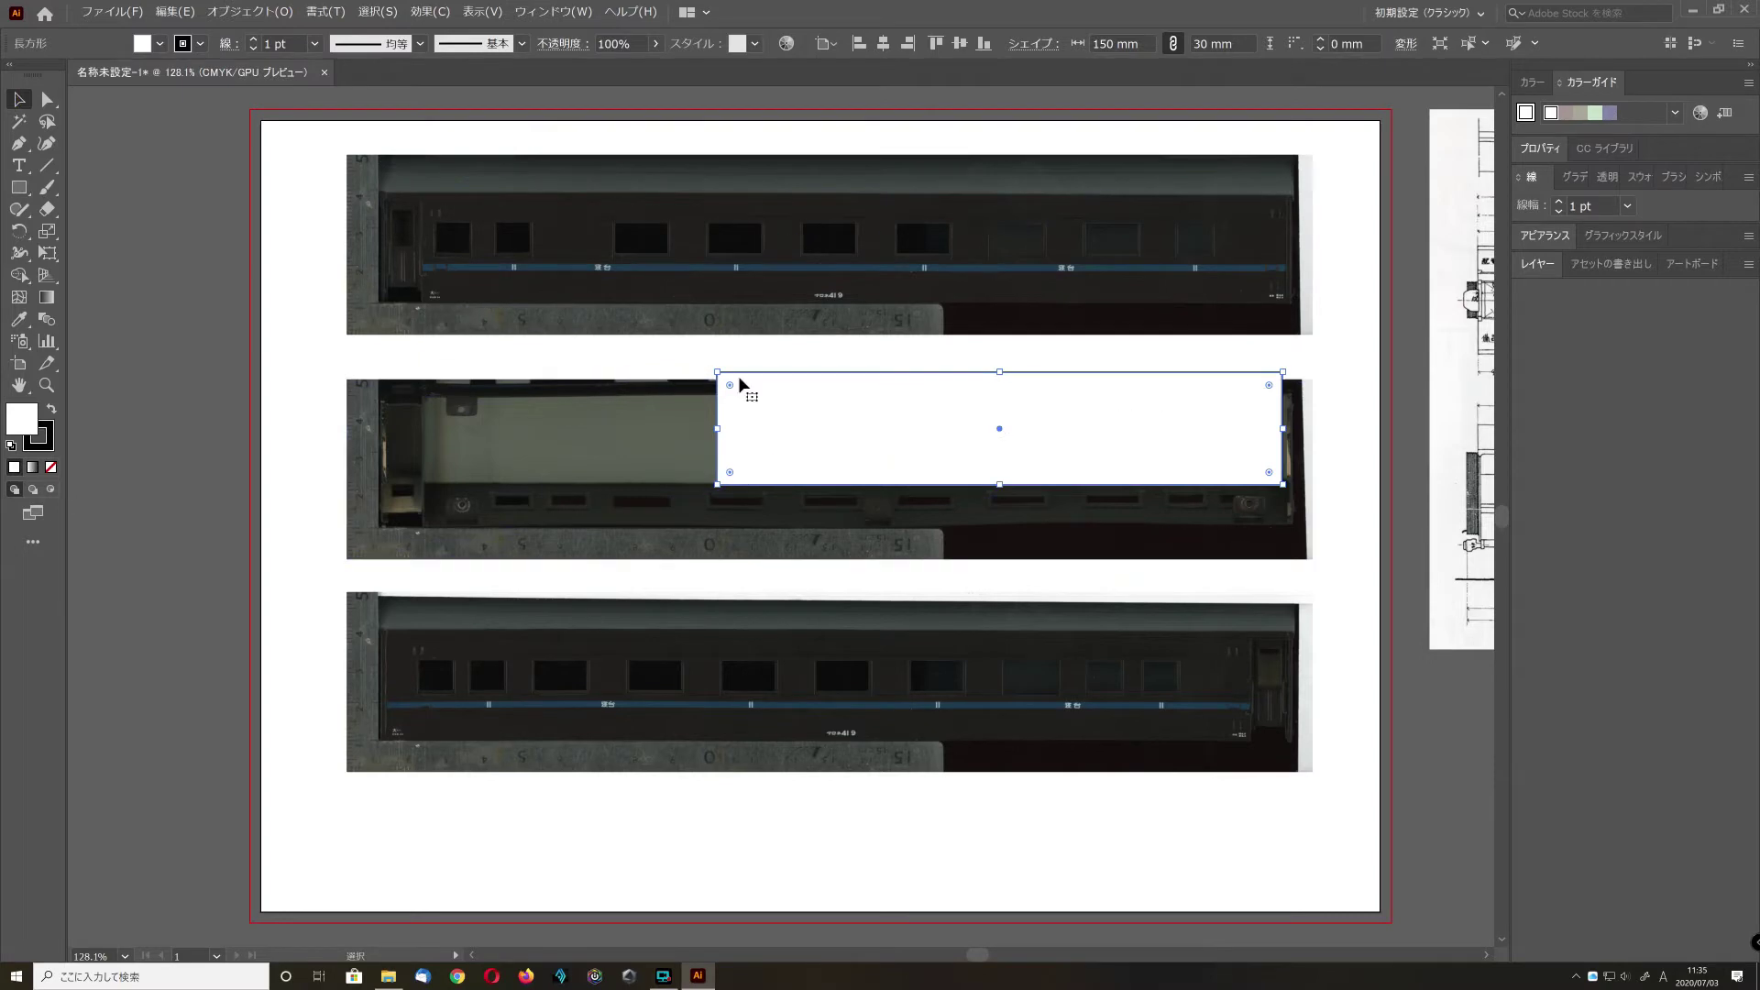
{"action": "left_click_drag", "start_coordinate": [803, 419], "coordinate": [440, 312]}
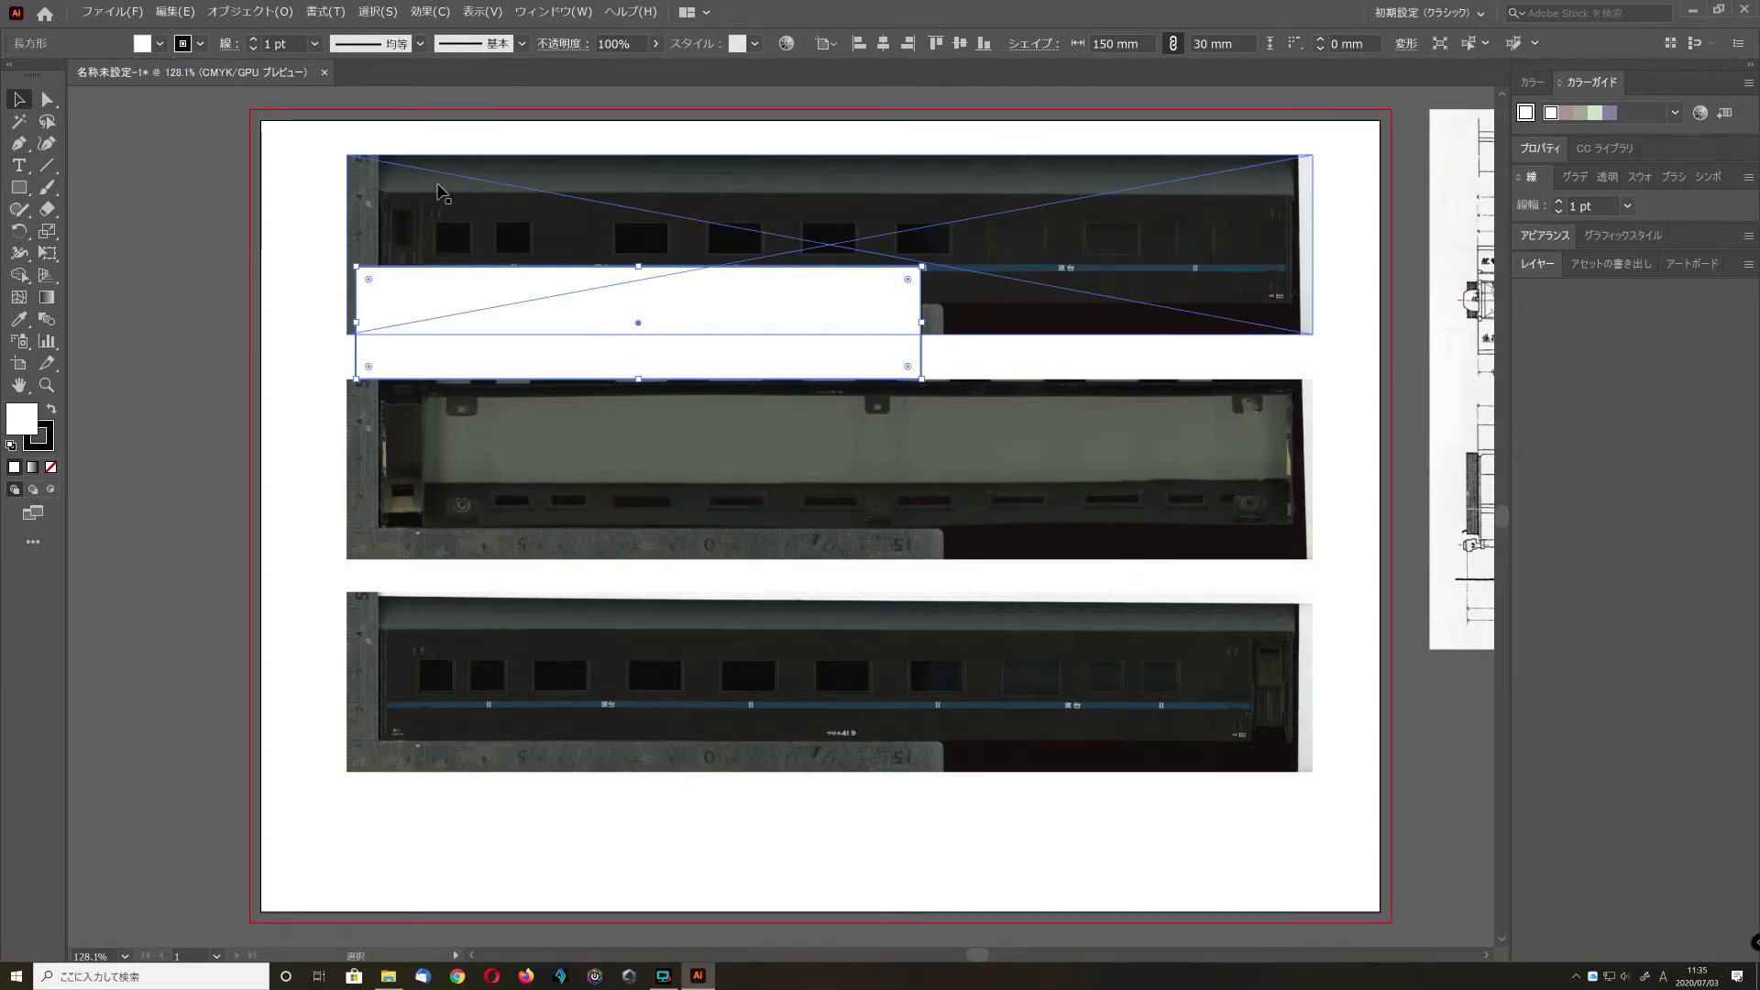
{"action": "left_click_drag", "start_coordinate": [377, 345], "coordinate": [387, 289]}
{"action": "key", "text": "super"}
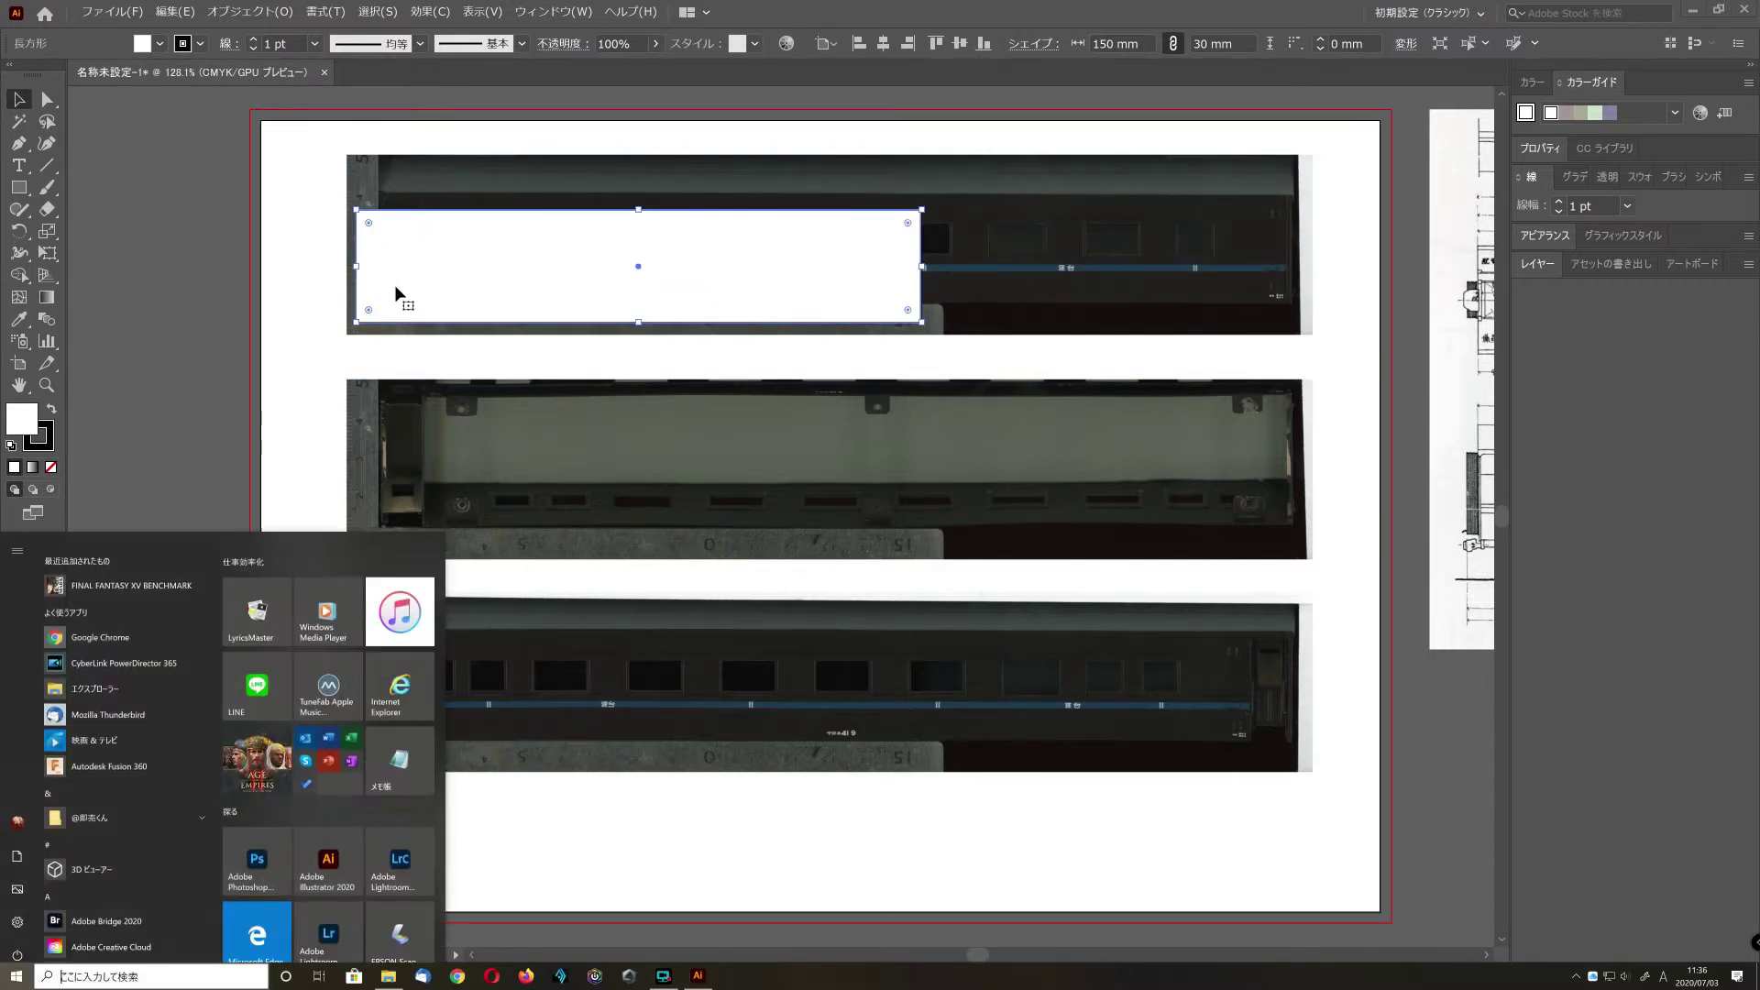
{"action": "left_click", "coordinate": [232, 254]}
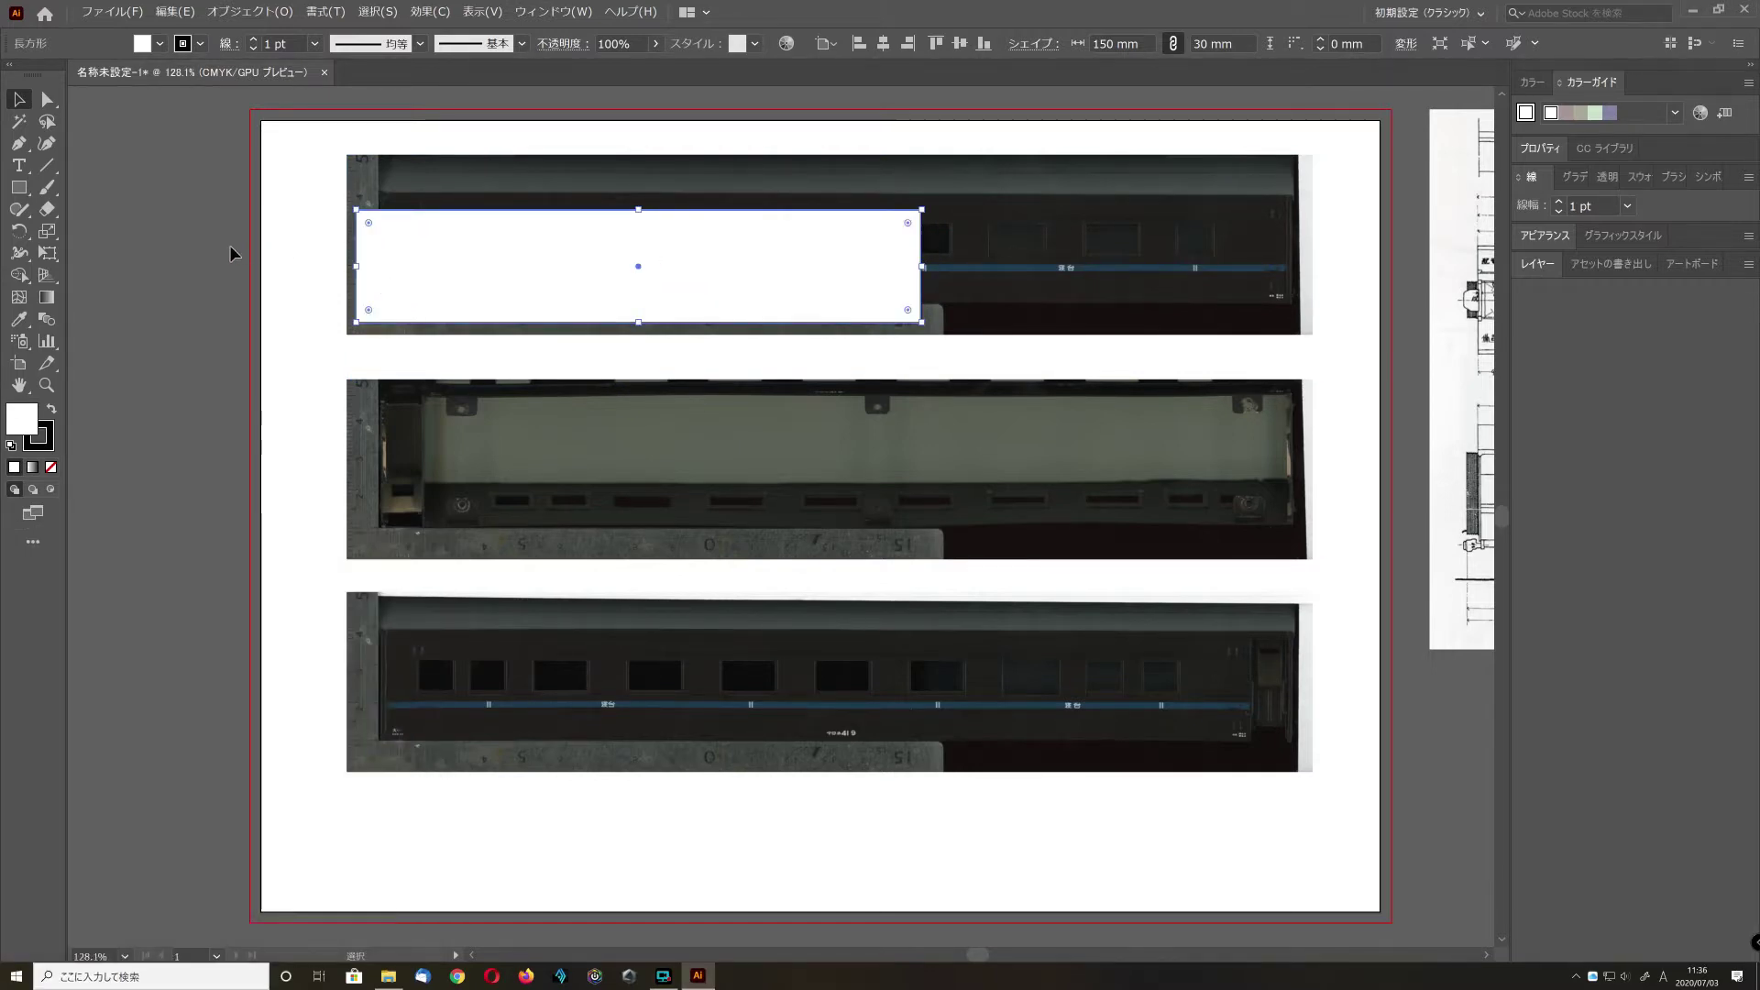
{"action": "scroll", "coordinate": [229, 245], "scroll_direction": "up", "scroll_amount": 4}
{"action": "scroll", "coordinate": [779, 269], "scroll_direction": "up", "scroll_amount": 1}
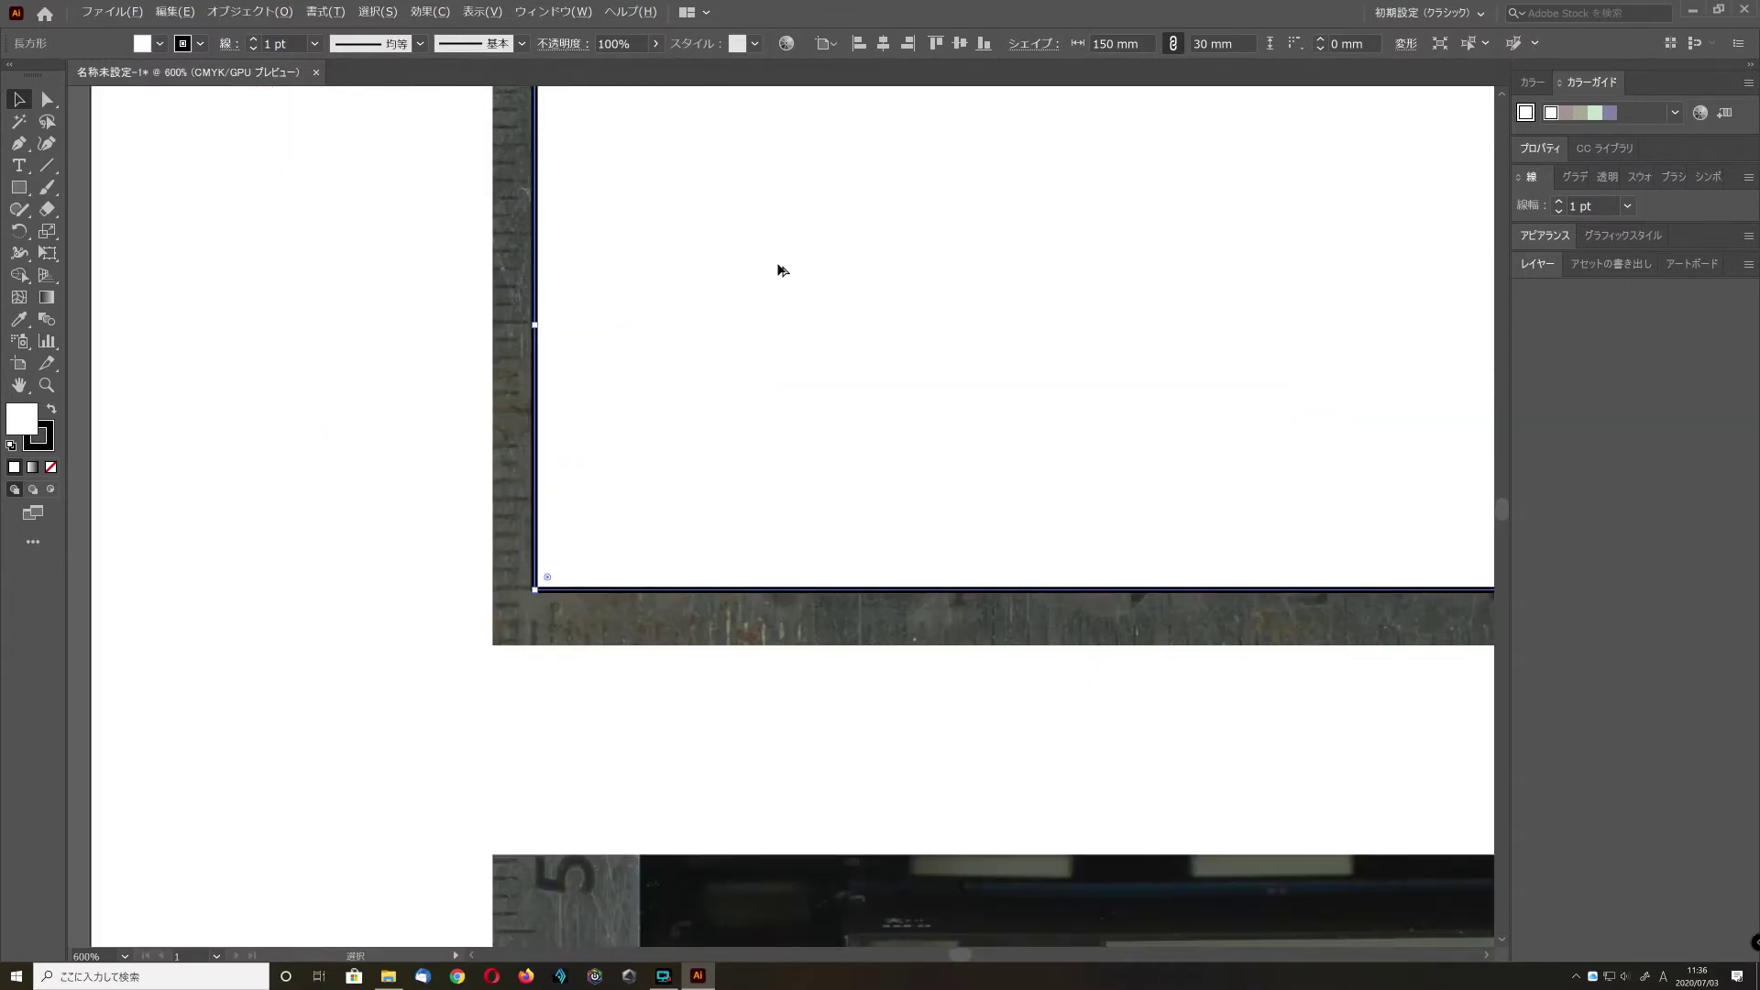
{"action": "mouse_move", "coordinate": [797, 365]}
{"action": "left_mouse_down"}
{"action": "mouse_move", "coordinate": [755, 377]}
{"action": "mouse_move", "coordinate": [994, 334]}
{"action": "mouse_move", "coordinate": [1033, 290]}
{"action": "mouse_move", "coordinate": [798, 396]}
{"action": "left_mouse_up"}
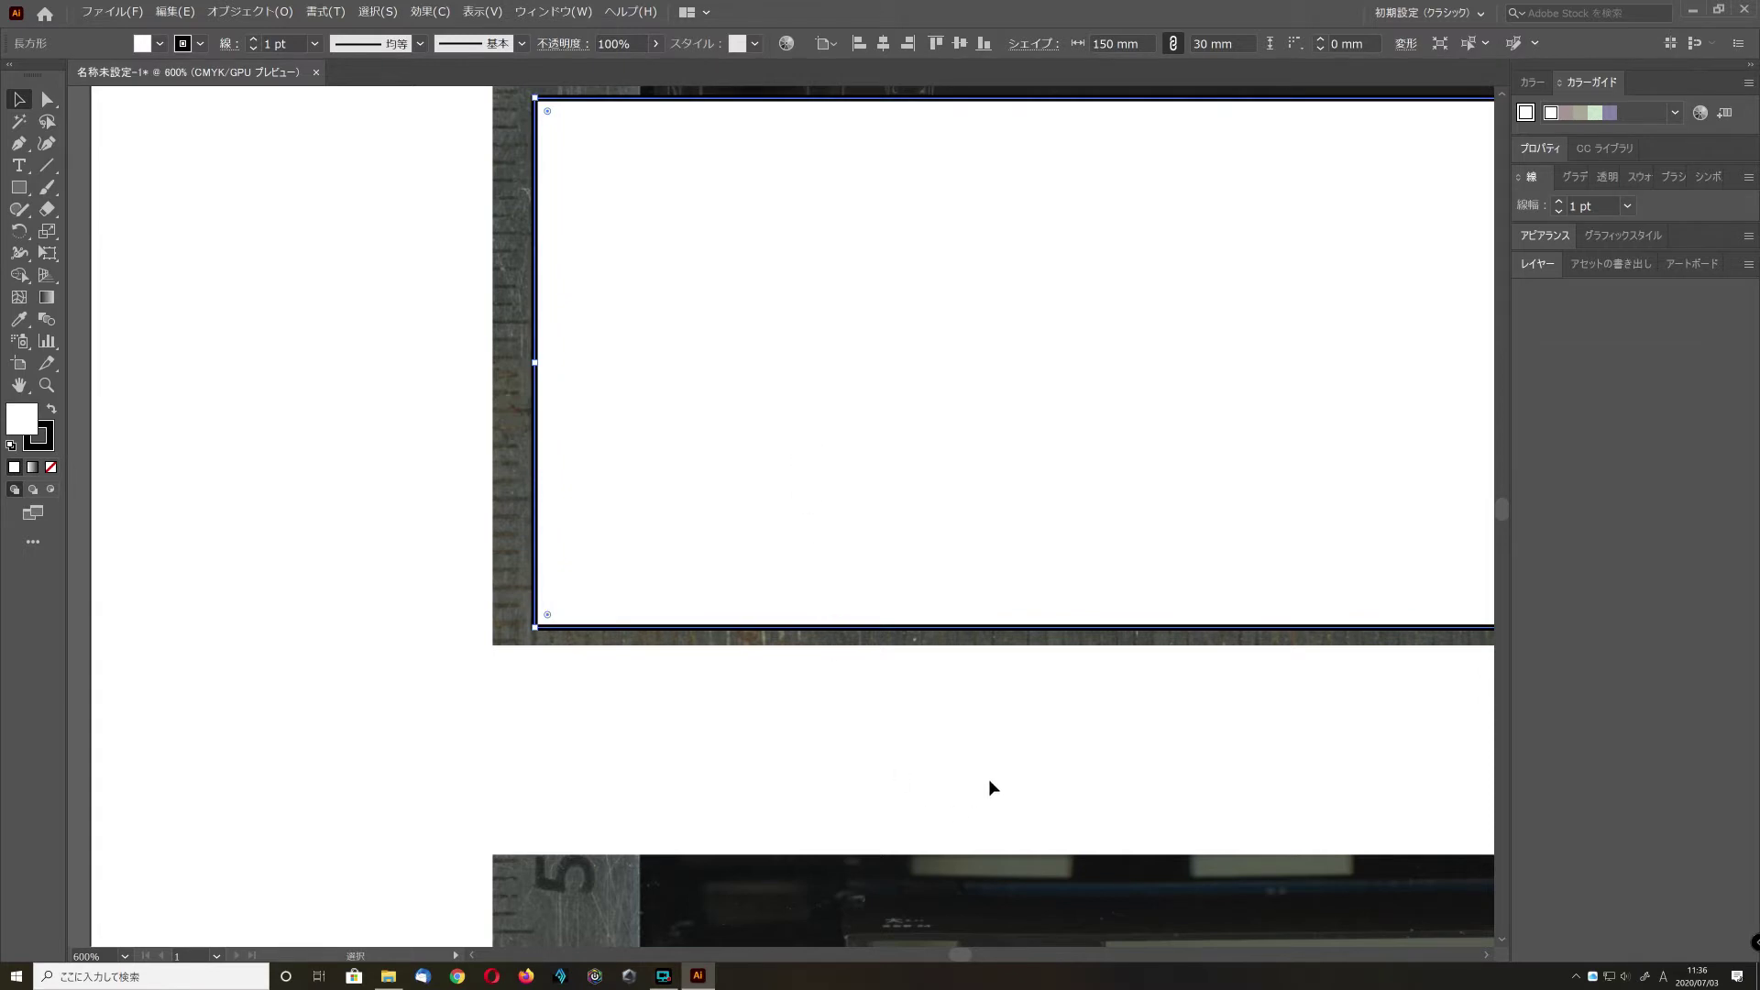
{"action": "scroll", "coordinate": [988, 779], "scroll_direction": "down", "scroll_amount": 2}
{"action": "scroll", "coordinate": [988, 780], "scroll_direction": "up", "scroll_amount": 3}
{"action": "scroll", "coordinate": [988, 780], "scroll_direction": "down", "scroll_amount": 1}
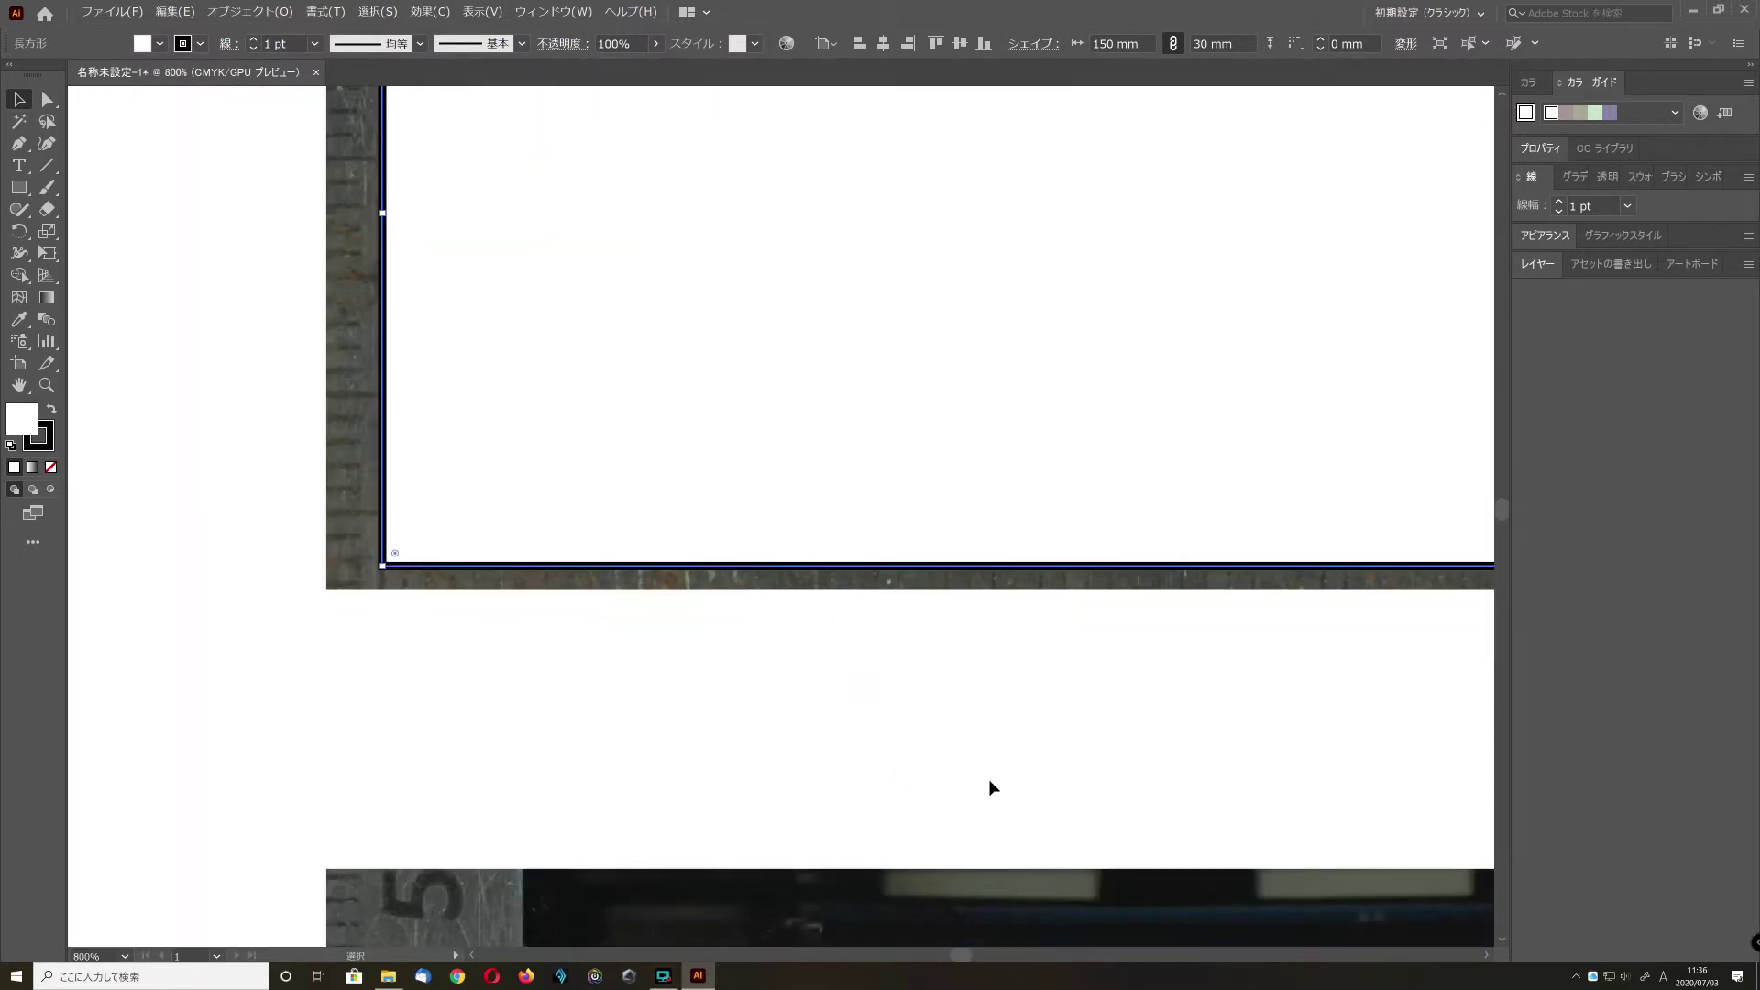
{"action": "scroll", "coordinate": [989, 780], "scroll_direction": "up", "scroll_amount": 2}
{"action": "scroll", "coordinate": [989, 779], "scroll_direction": "up", "scroll_amount": 1}
{"action": "scroll", "coordinate": [988, 779], "scroll_direction": "down", "scroll_amount": 1}
{"action": "scroll", "coordinate": [989, 779], "scroll_direction": "down", "scroll_amount": 15}
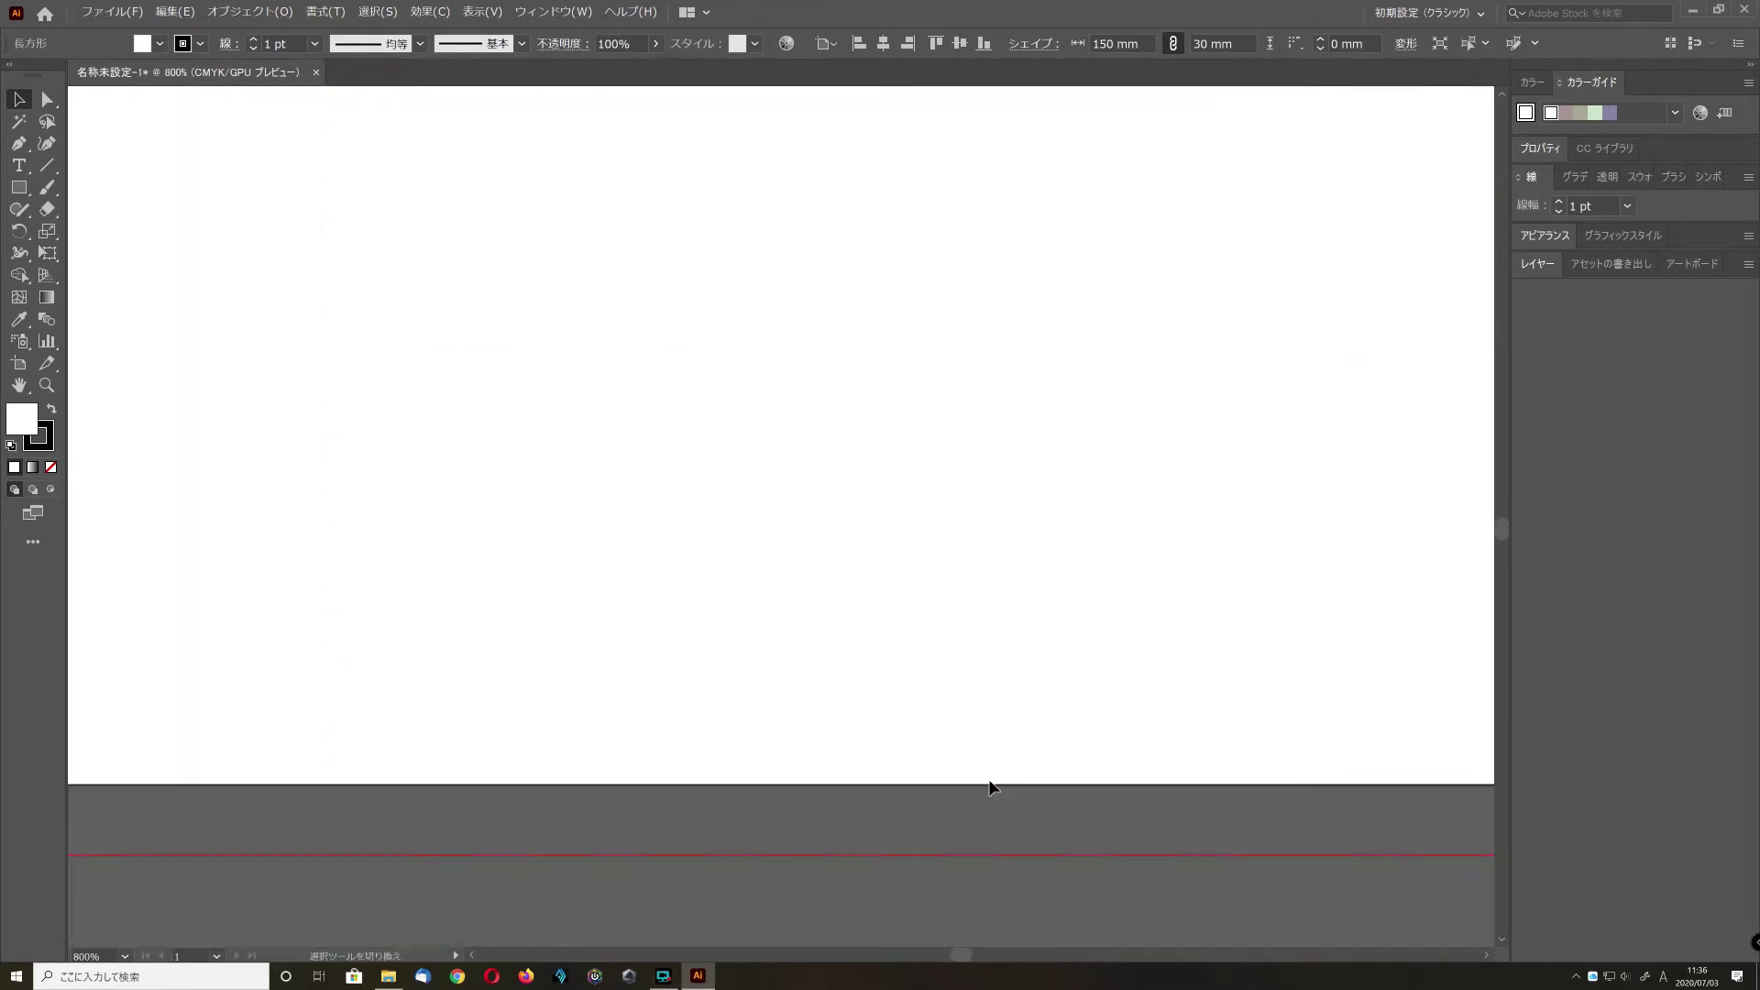
{"action": "scroll", "coordinate": [989, 779], "scroll_direction": "up", "scroll_amount": 8}
{"action": "scroll", "coordinate": [995, 788], "scroll_direction": "down", "scroll_amount": 10}
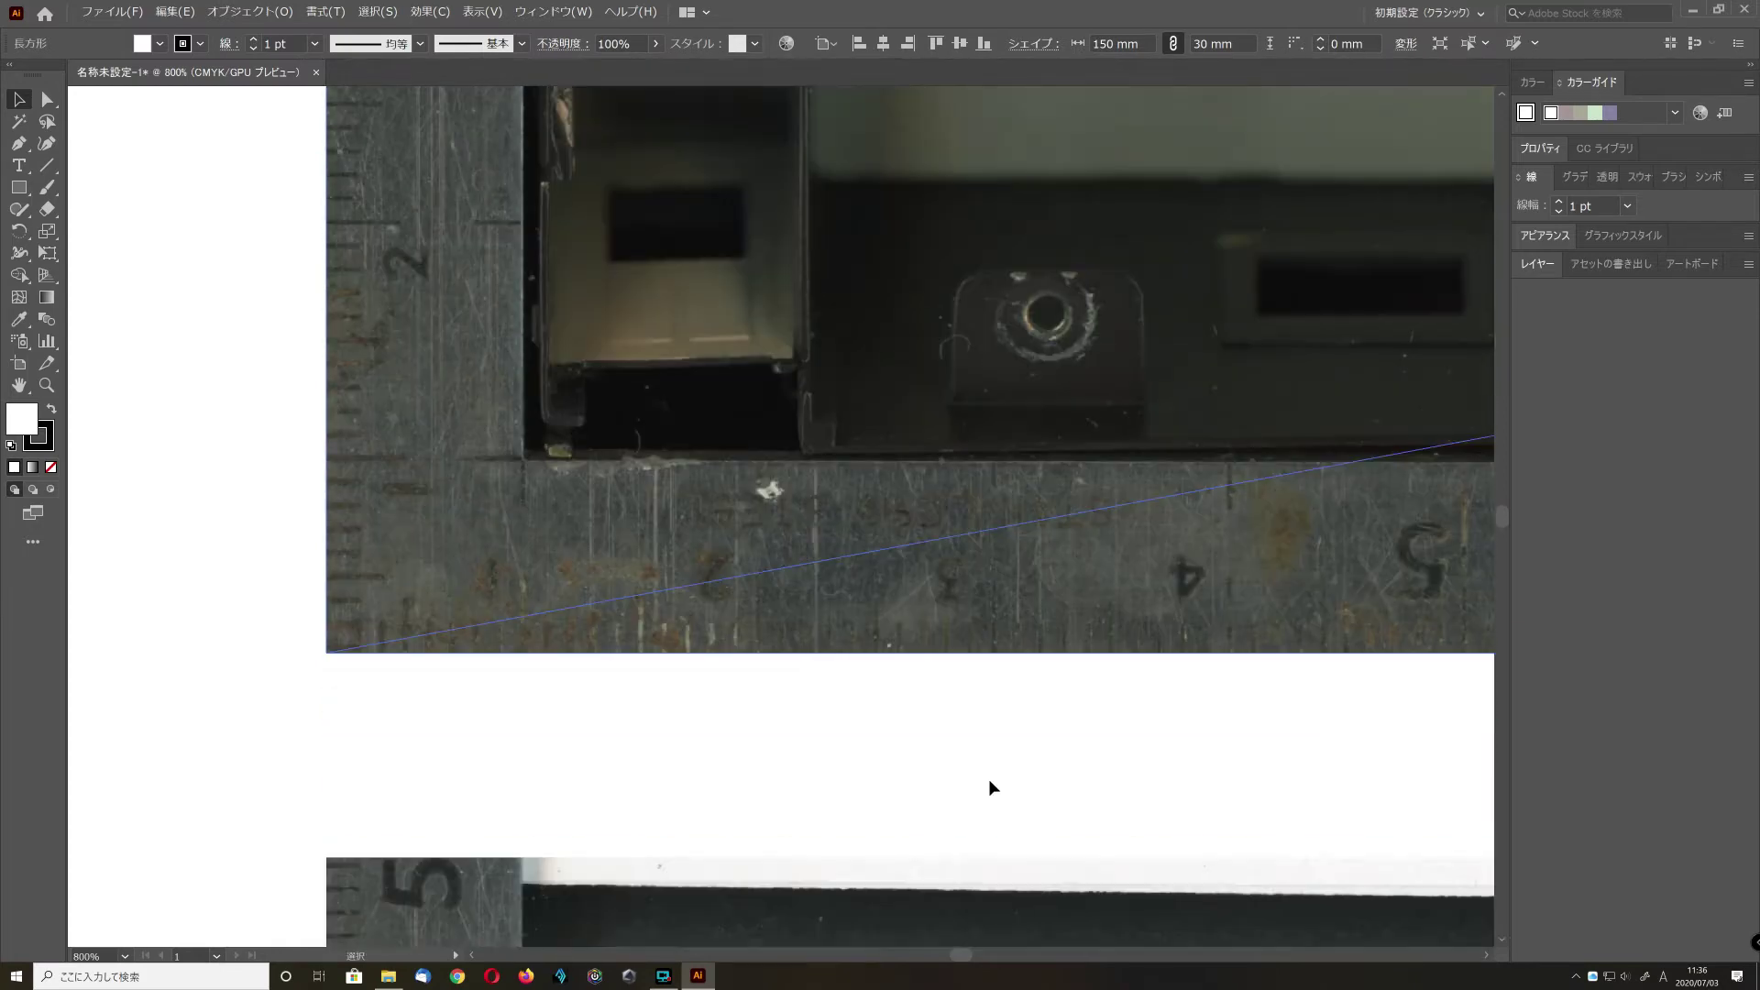
{"action": "scroll", "coordinate": [993, 788], "scroll_direction": "down", "scroll_amount": 5}
{"action": "scroll", "coordinate": [994, 788], "scroll_direction": "down", "scroll_amount": 7}
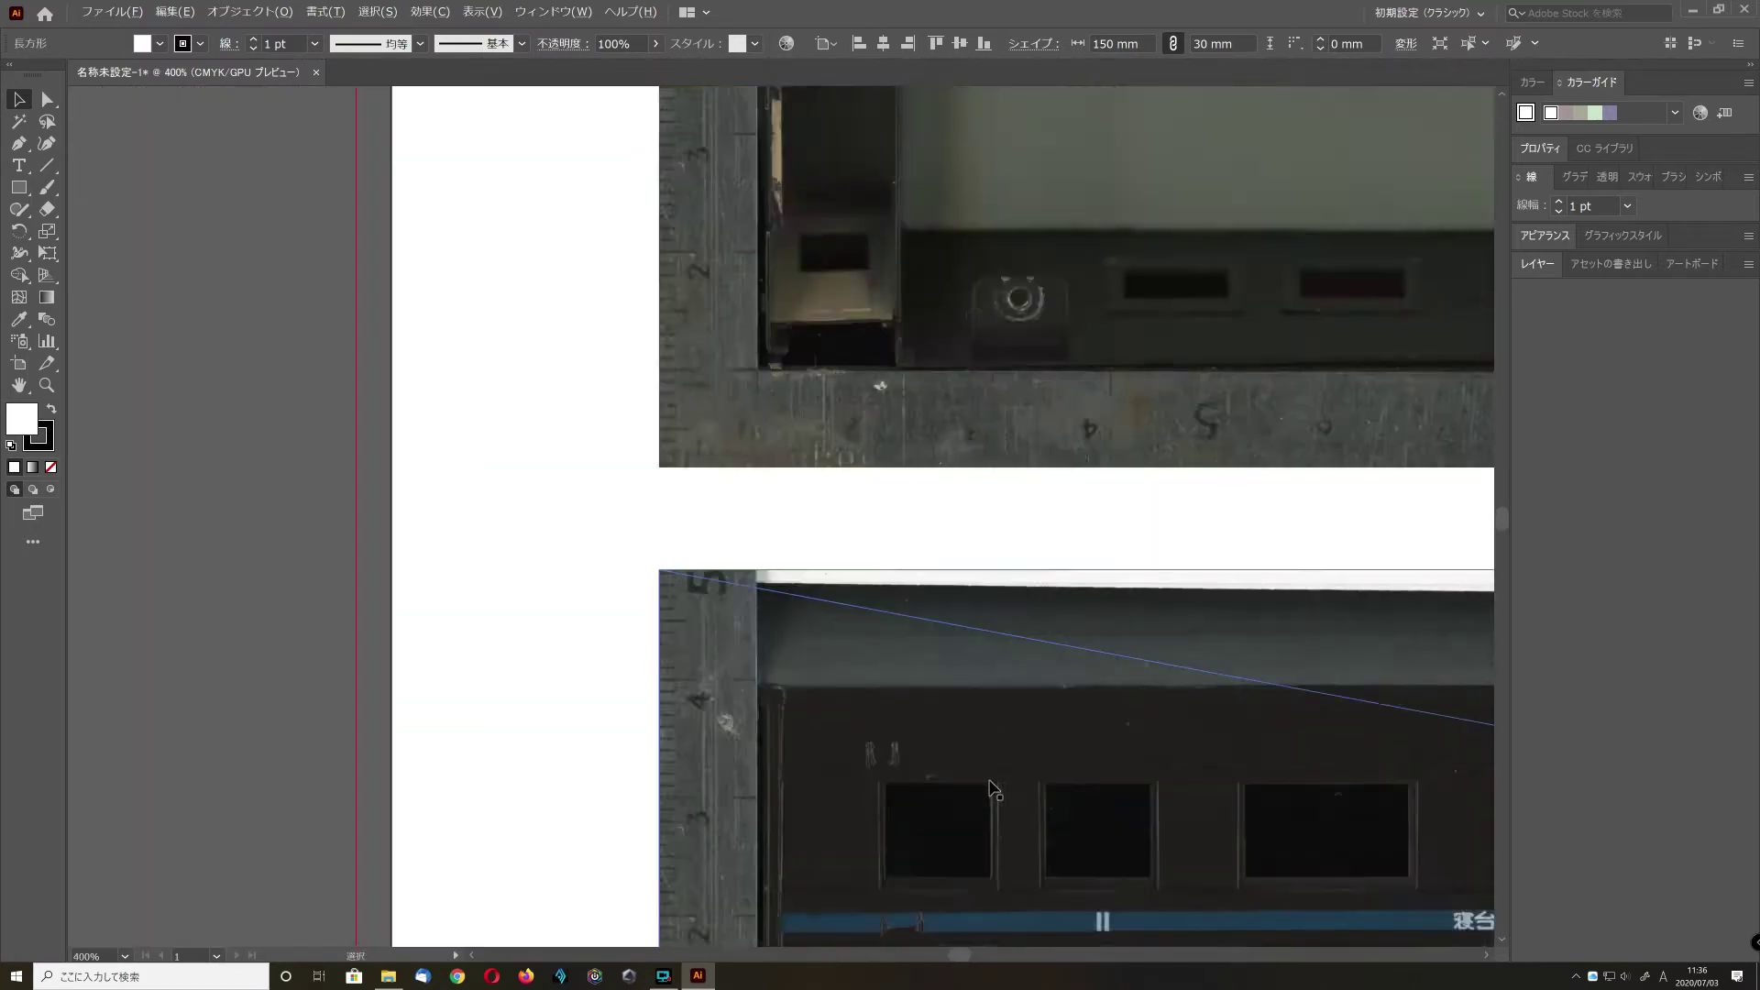
{"action": "scroll", "coordinate": [994, 788], "scroll_direction": "up", "scroll_amount": 1}
{"action": "scroll", "coordinate": [995, 788], "scroll_direction": "up", "scroll_amount": 3}
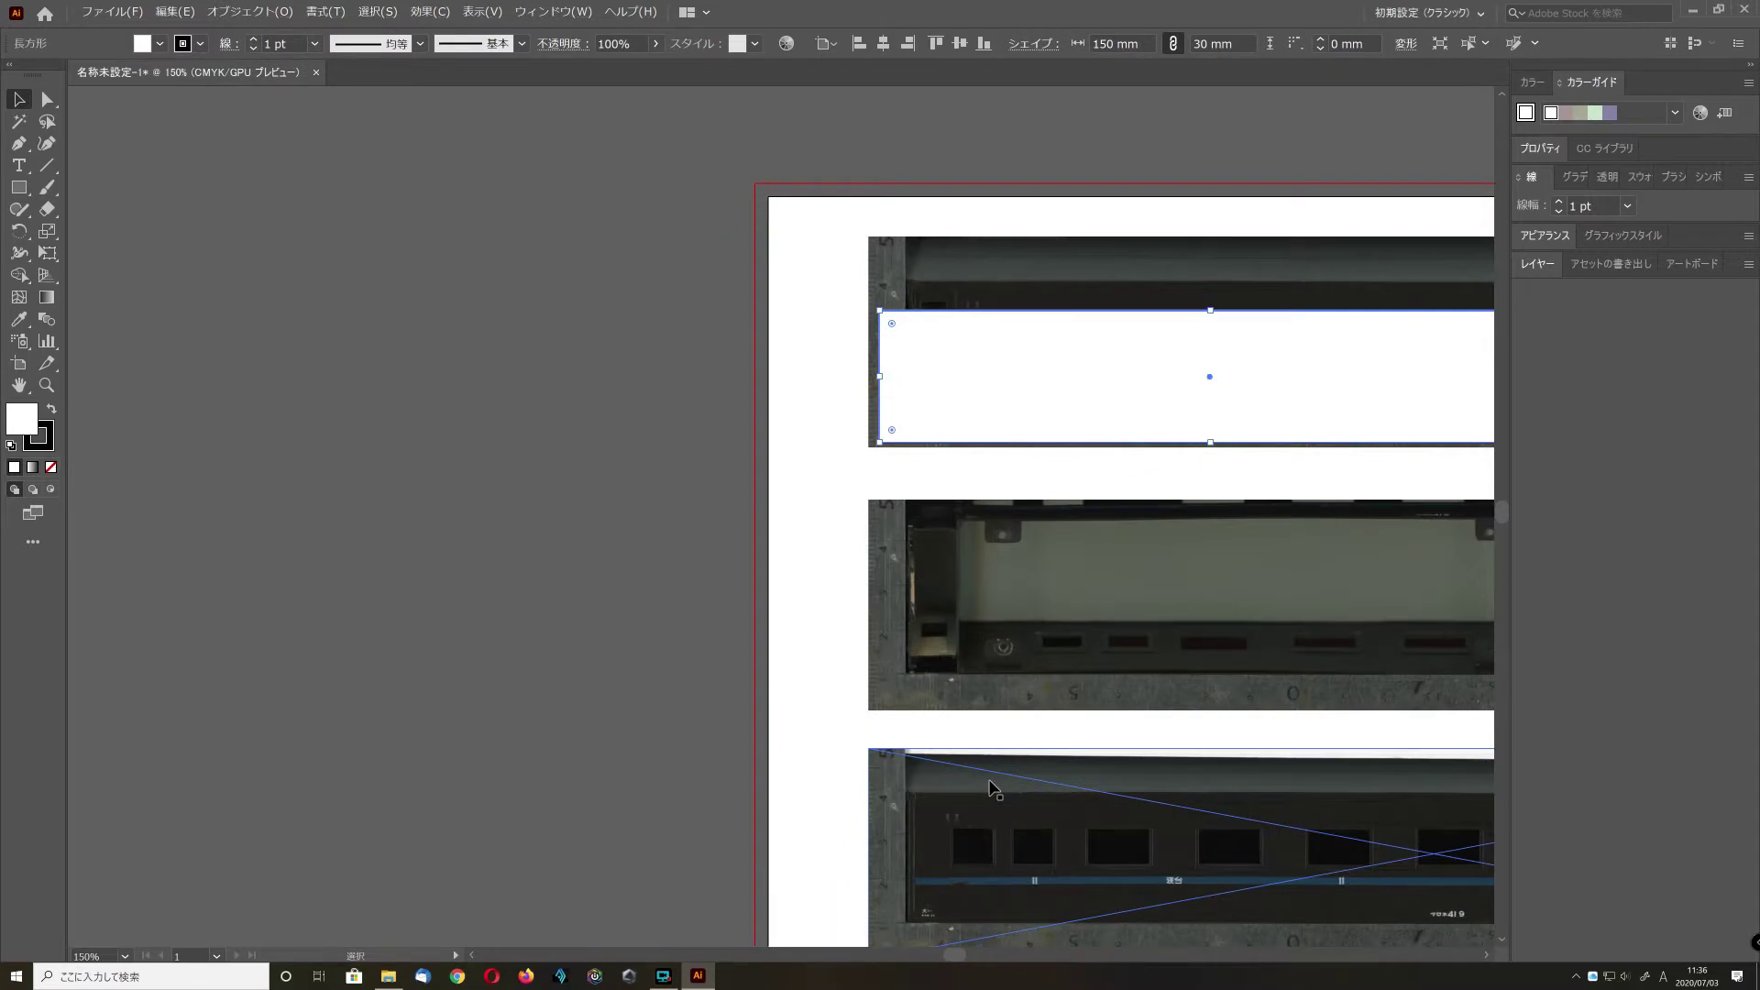
- Reposition the rectangle so its left edge meets the uppermost photo's left edge and its lower edge runs just above the ruler numbers
{"action": "scroll", "coordinate": [990, 786], "scroll_direction": "up", "scroll_amount": 3}
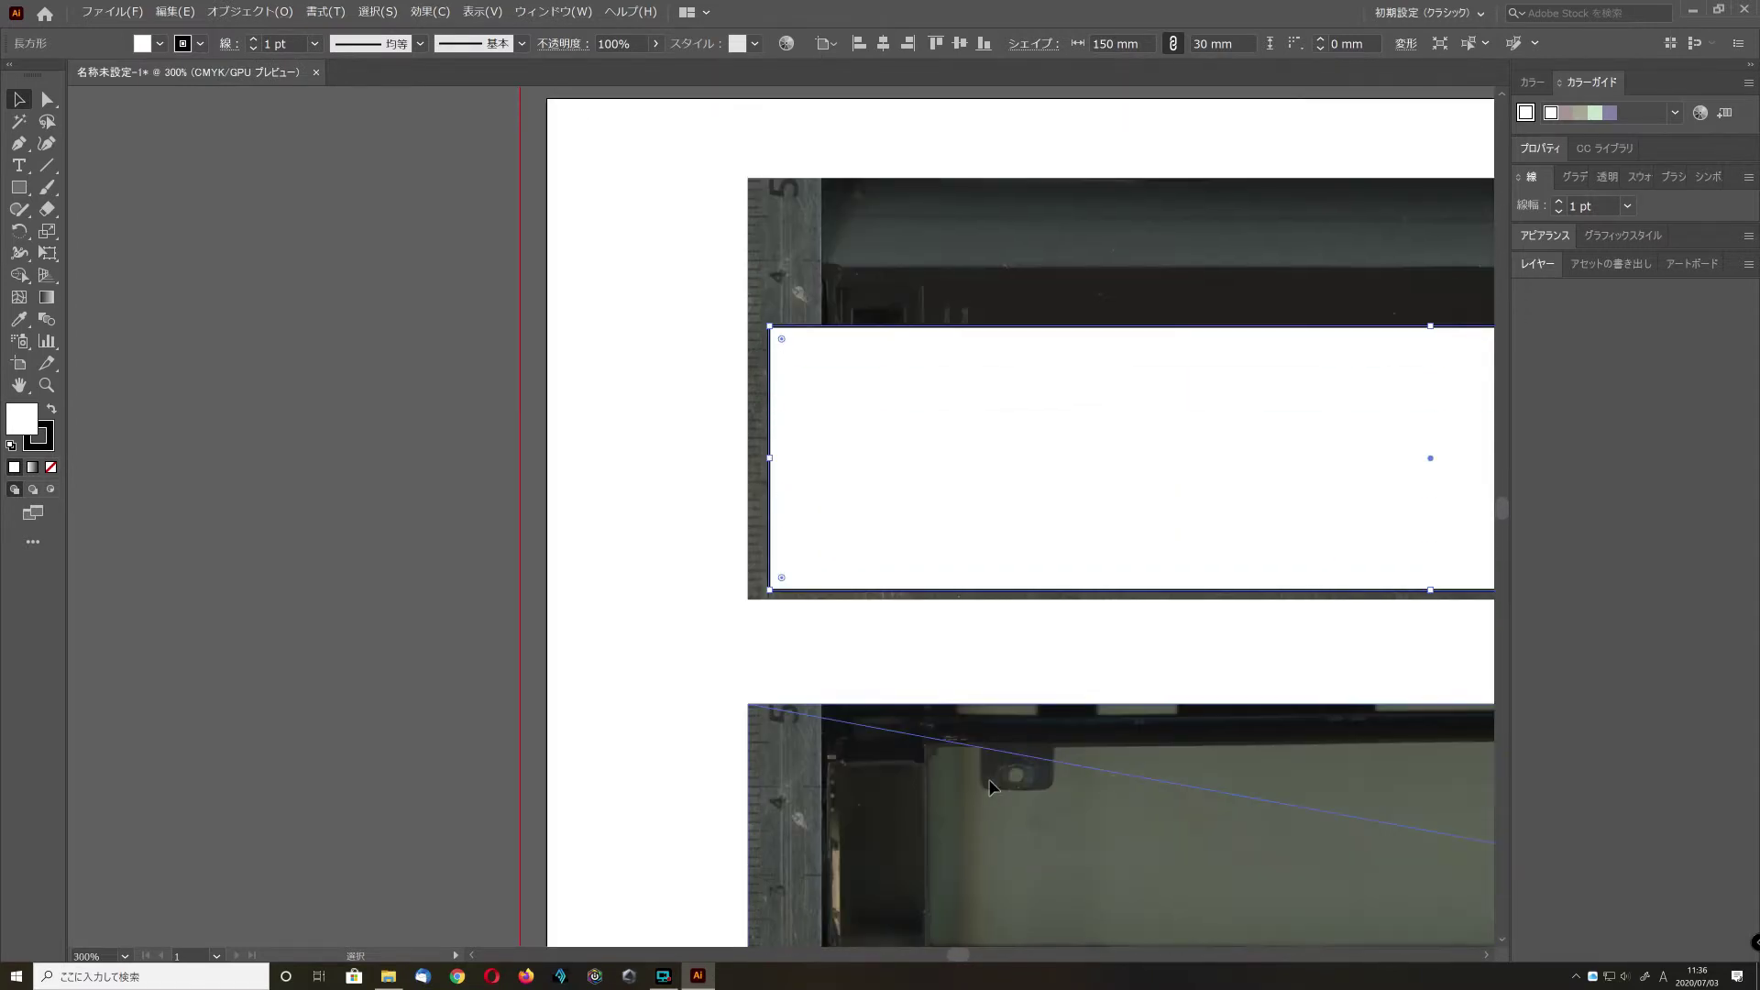
{"action": "scroll", "coordinate": [994, 788], "scroll_direction": "right", "scroll_amount": 10}
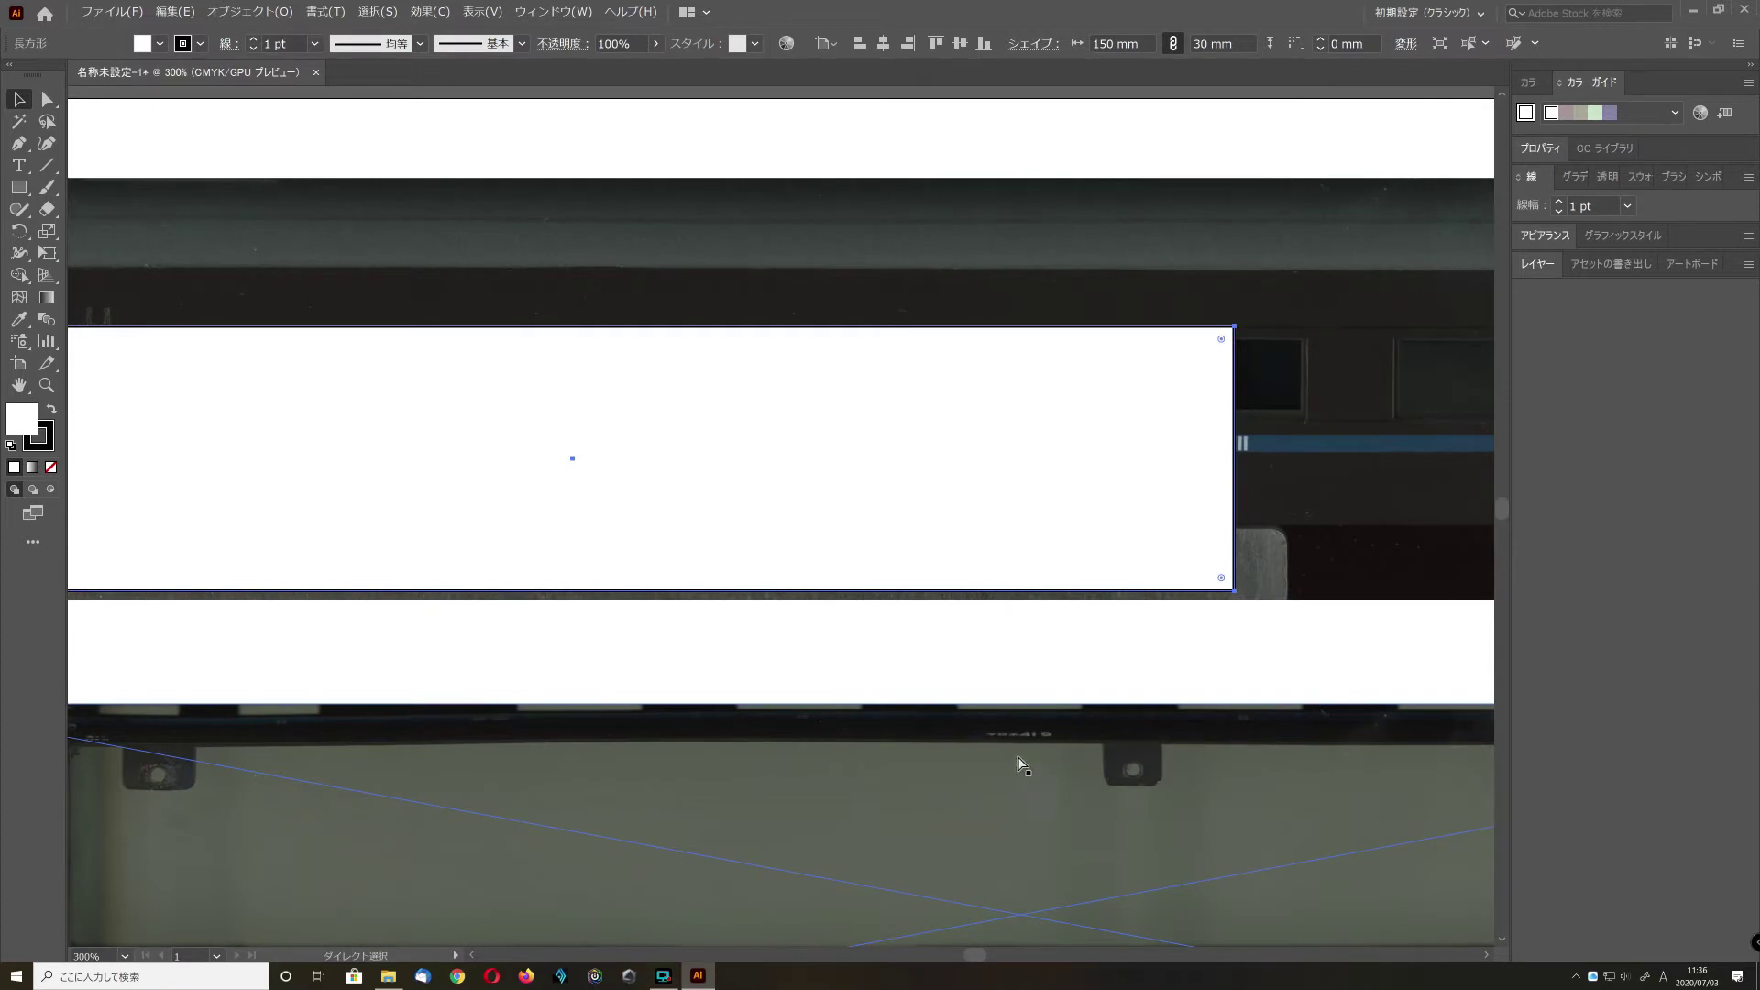
{"action": "left_click_drag", "start_coordinate": [953, 521], "coordinate": [951, 463]}
{"action": "scroll", "coordinate": [894, 609], "scroll_direction": "left", "scroll_amount": 5}
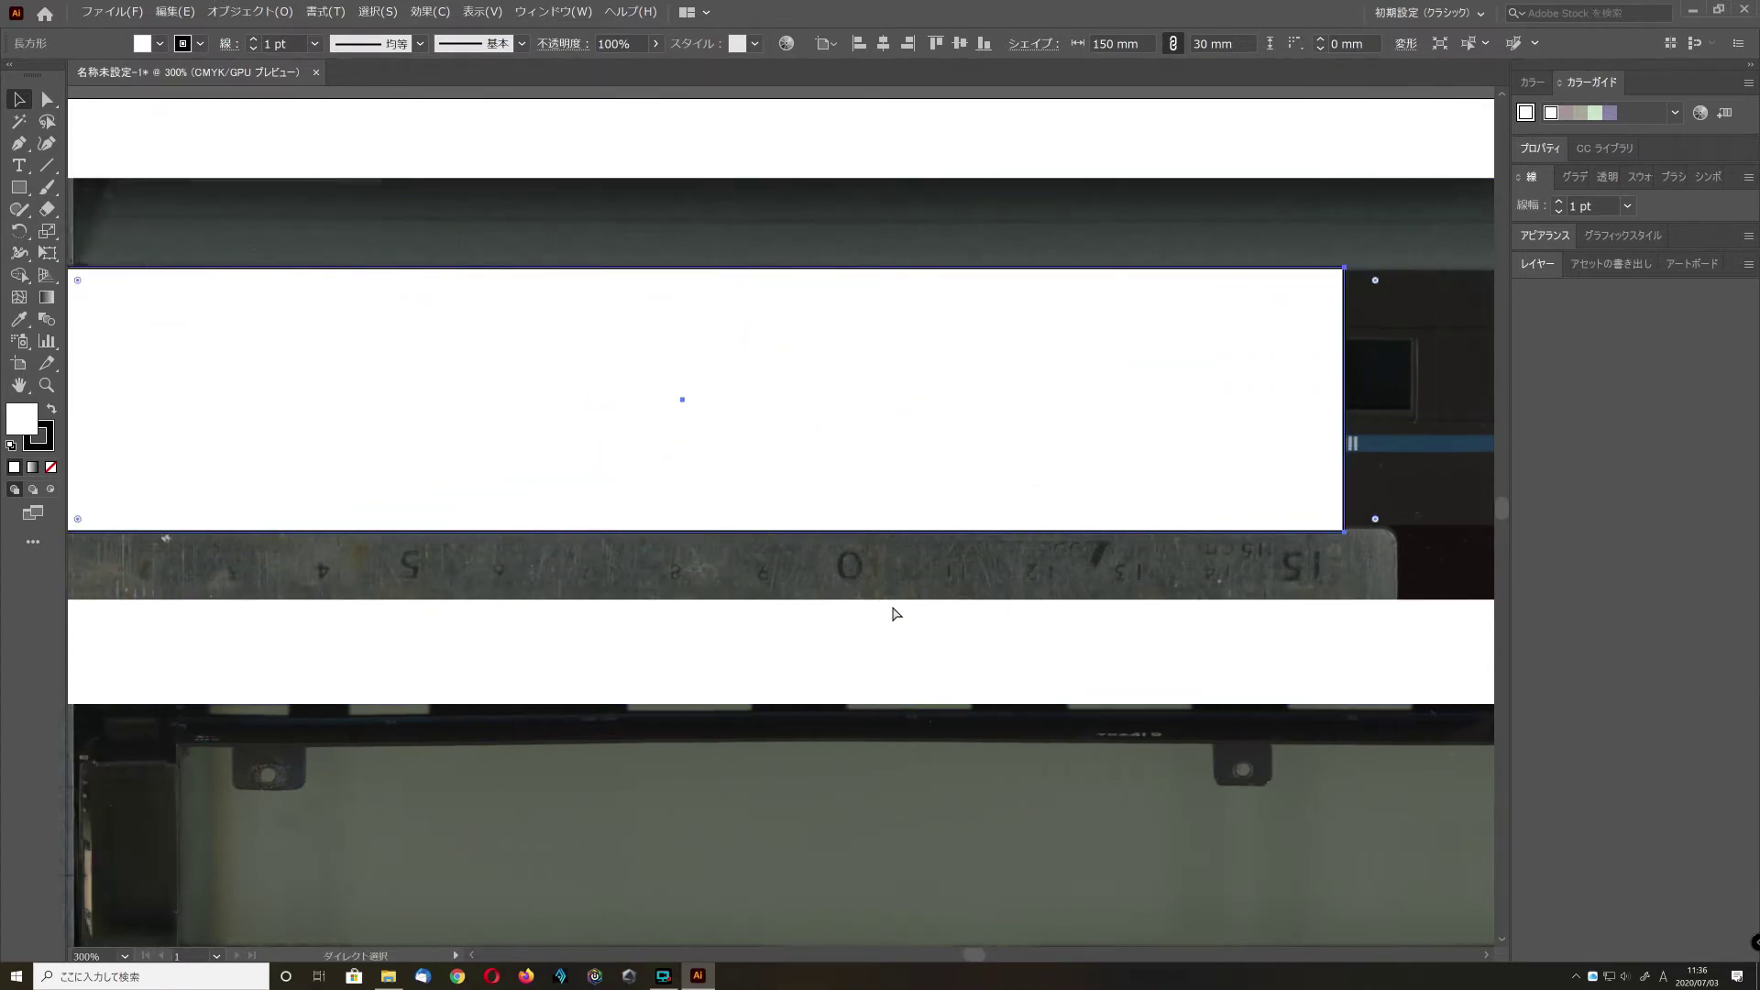
{"action": "scroll", "coordinate": [893, 603], "scroll_direction": "left", "scroll_amount": 4}
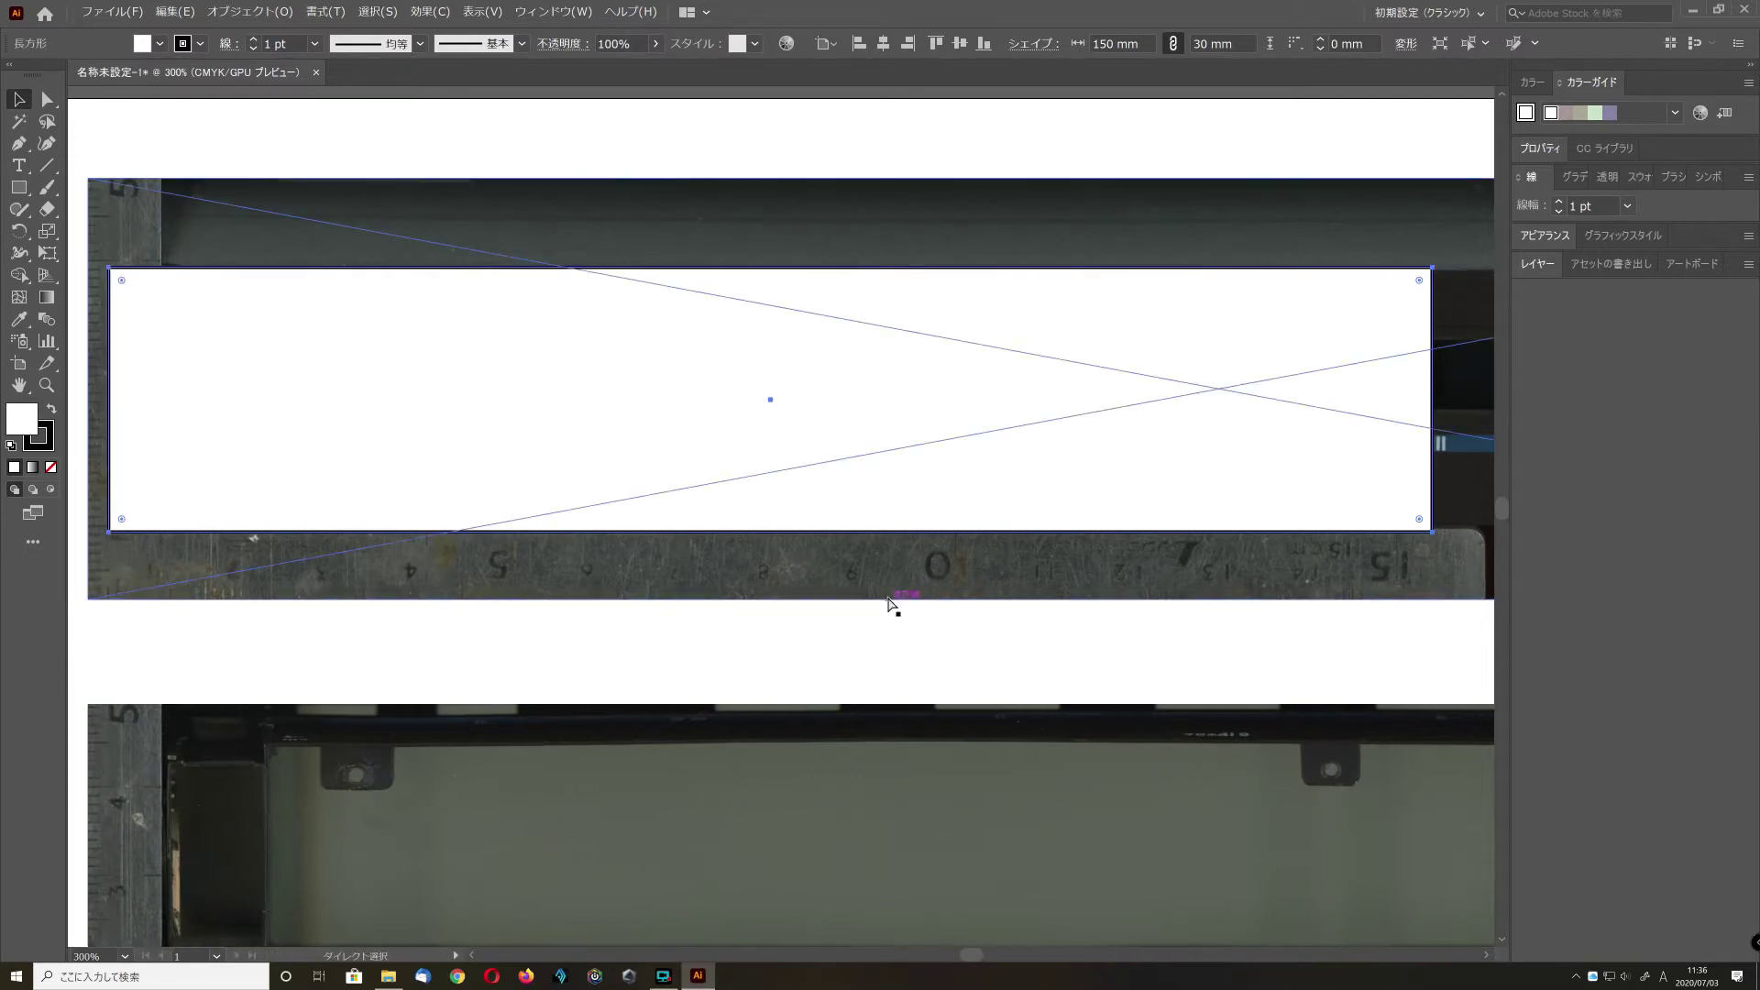
{"action": "left_click_drag", "start_coordinate": [801, 449], "coordinate": [792, 465]}
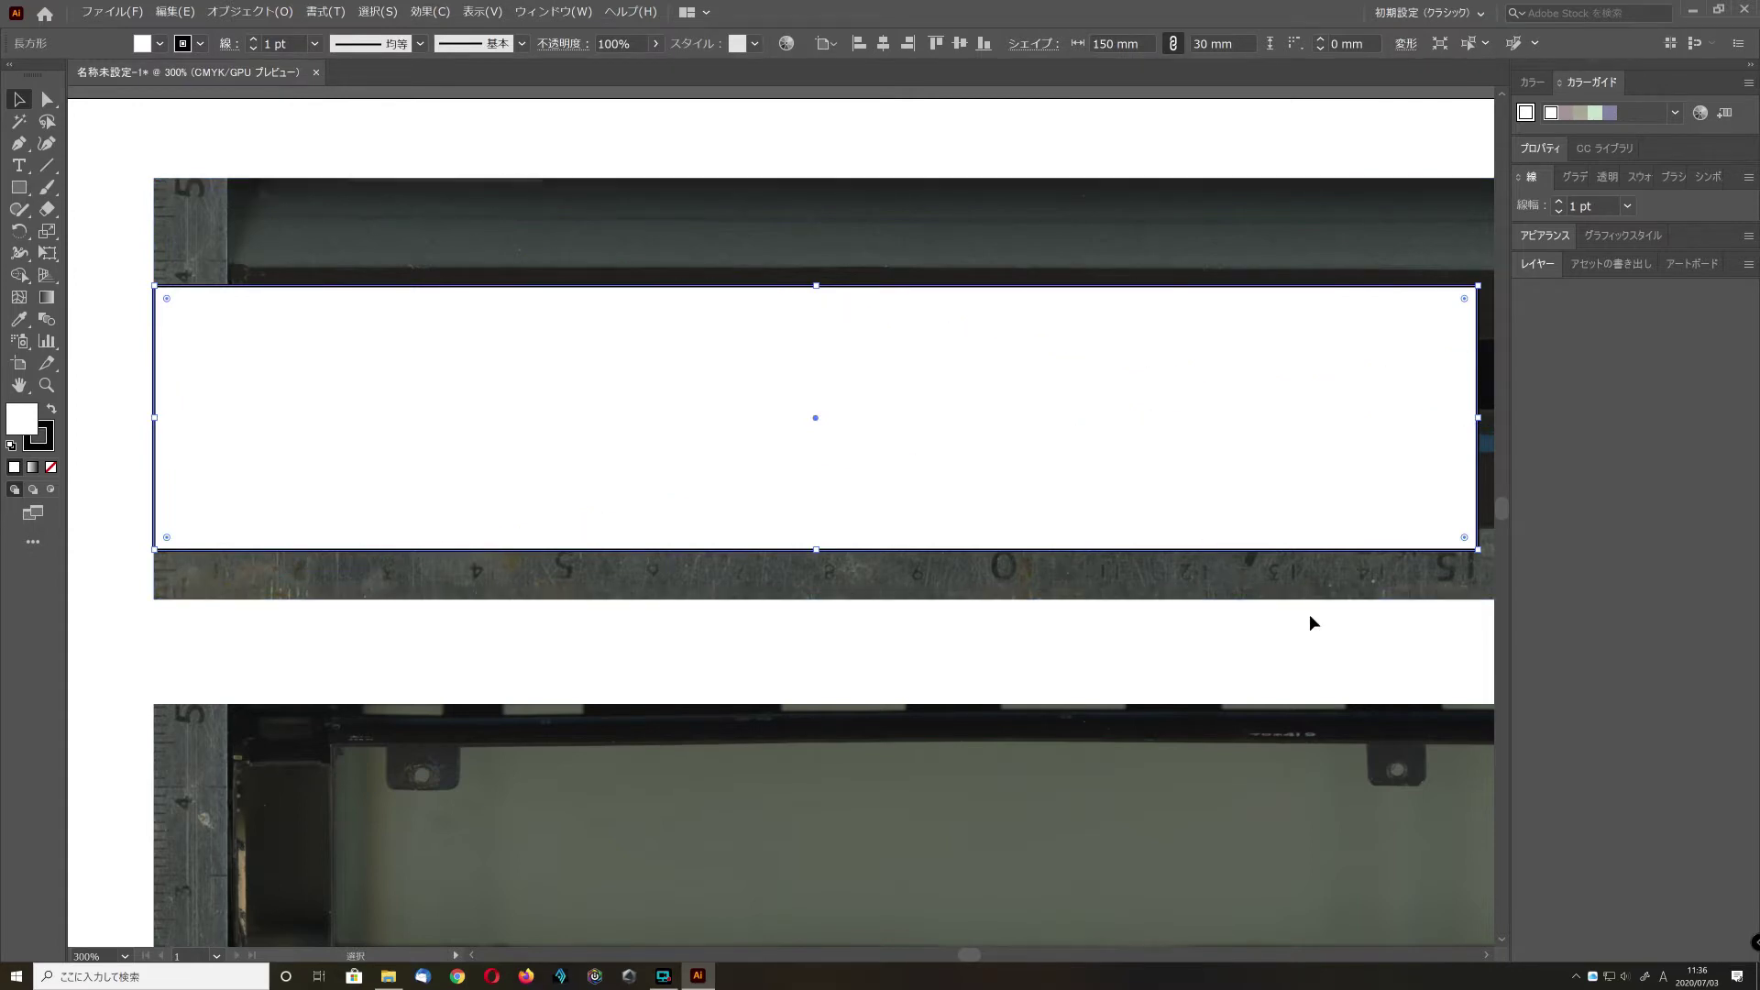
- Replace the 150 mm rectangle with a new rectangle 100 mm wide and 30 mm high
{"action": "key", "text": "Delete"}
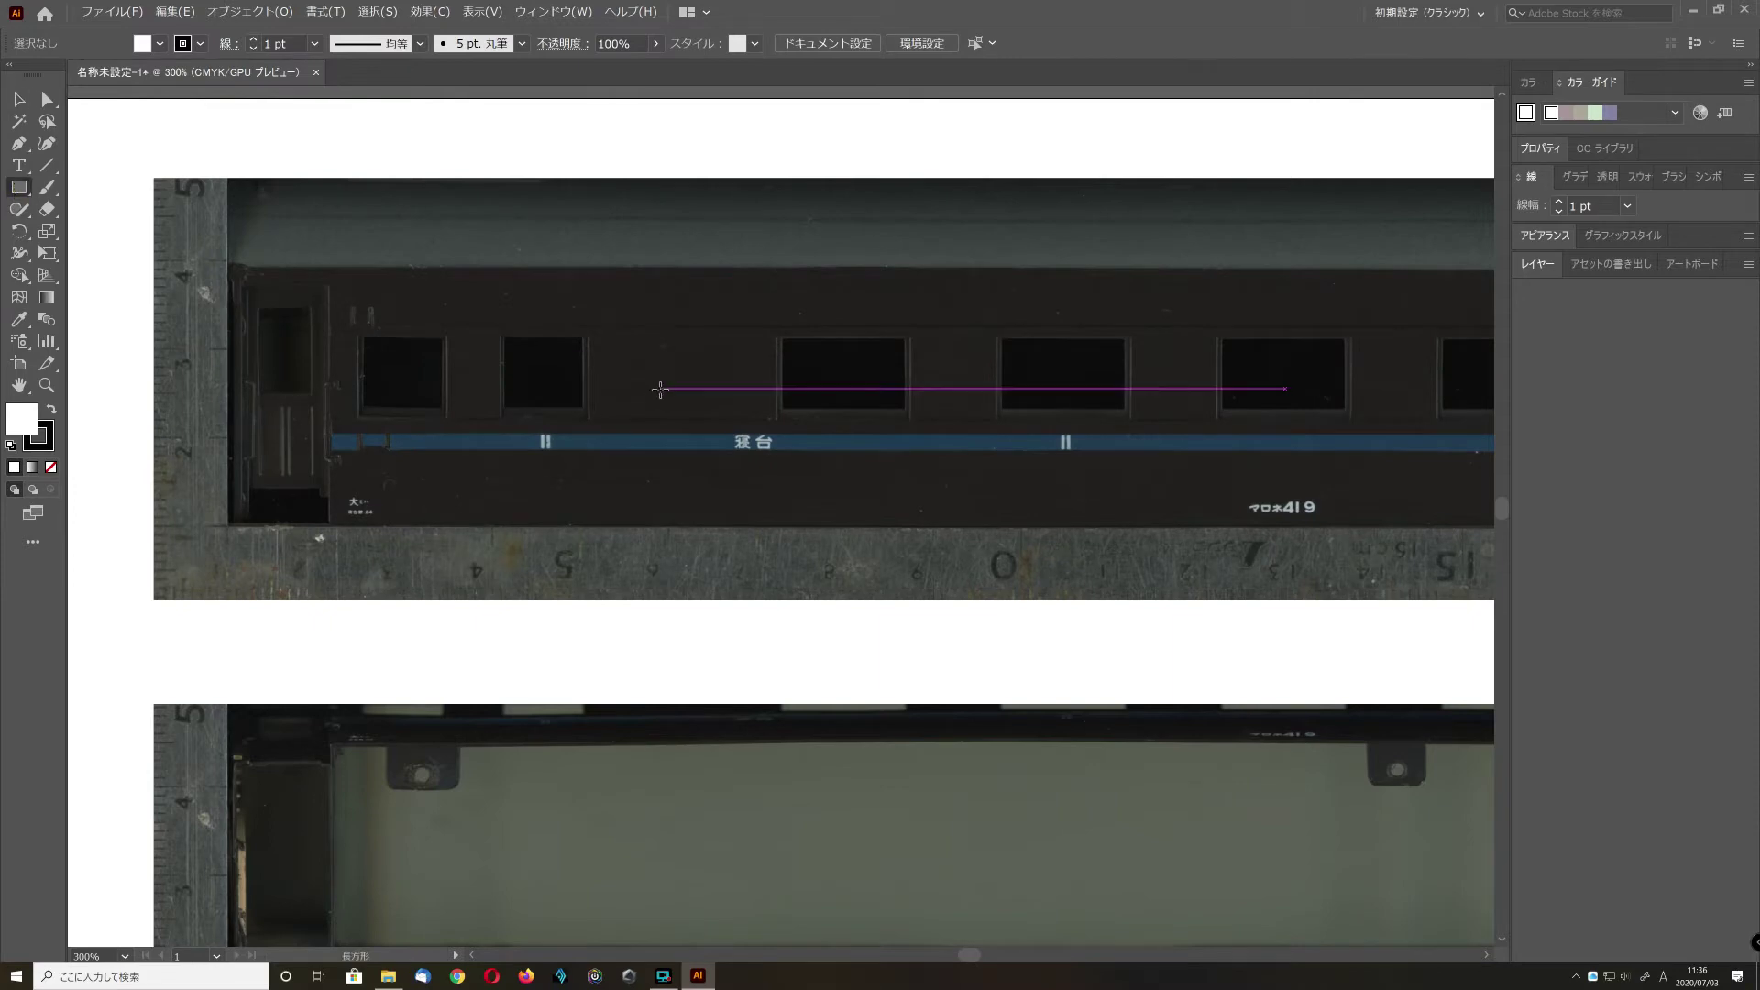
{"action": "left_click", "coordinate": [660, 390]}
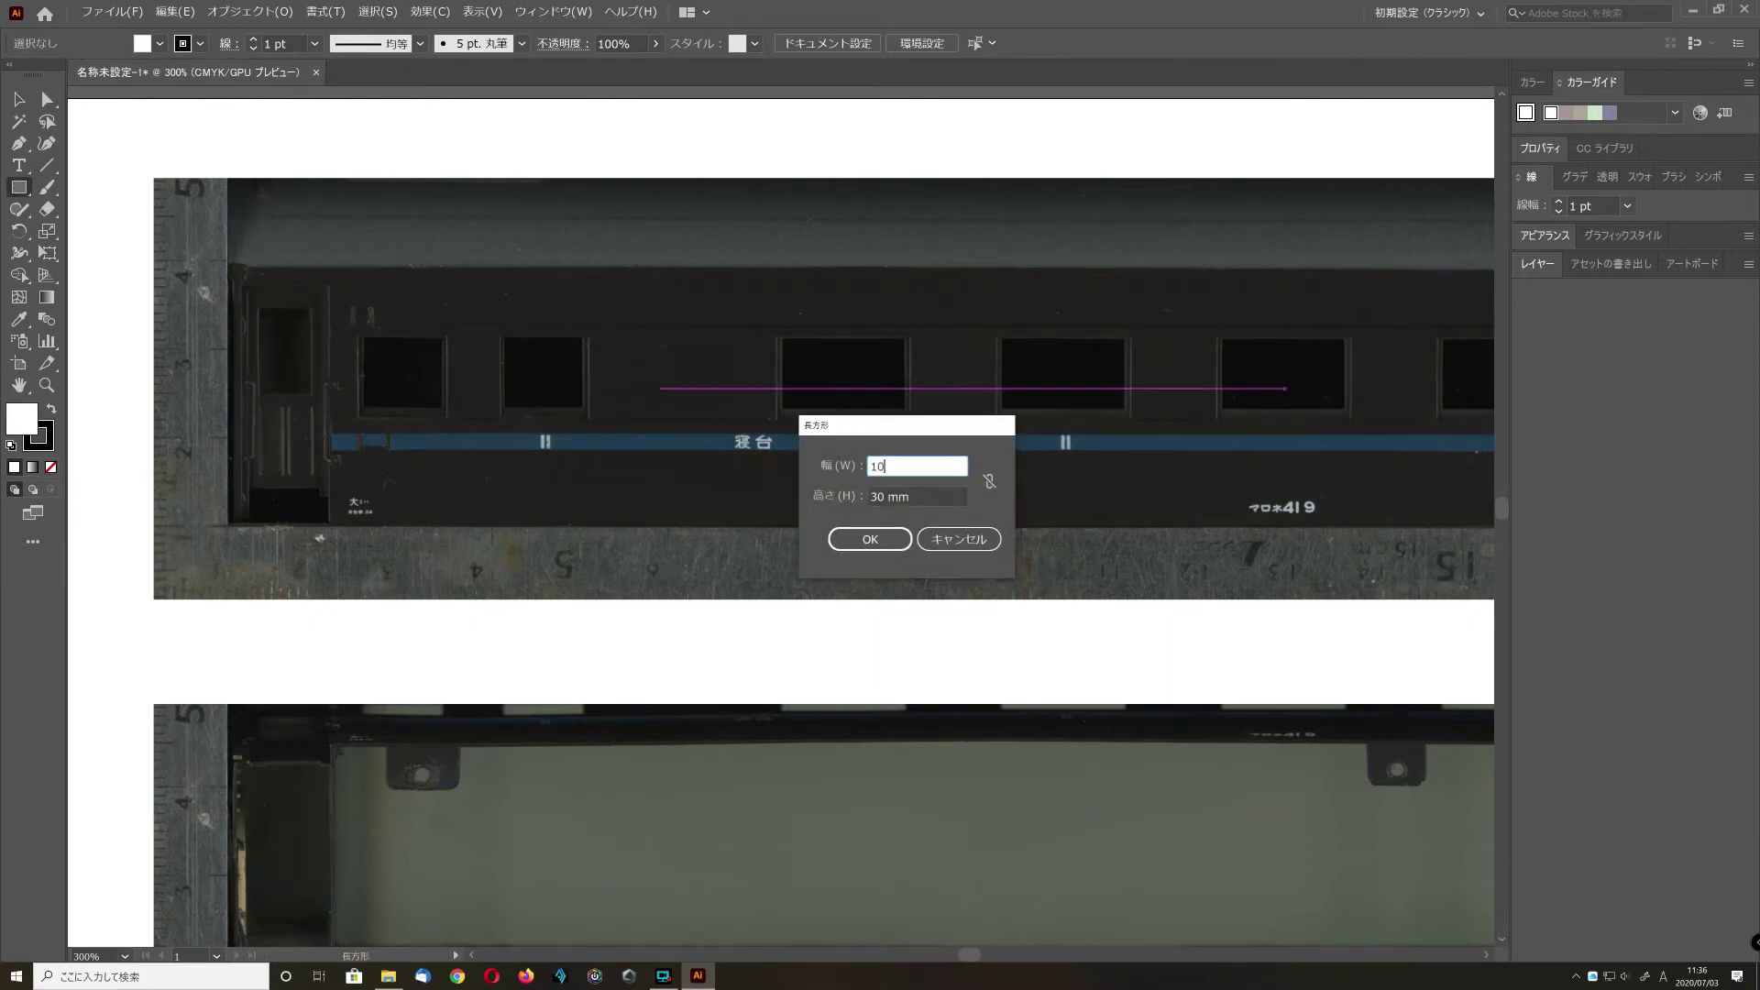
{"action": "key", "text": "Return"}
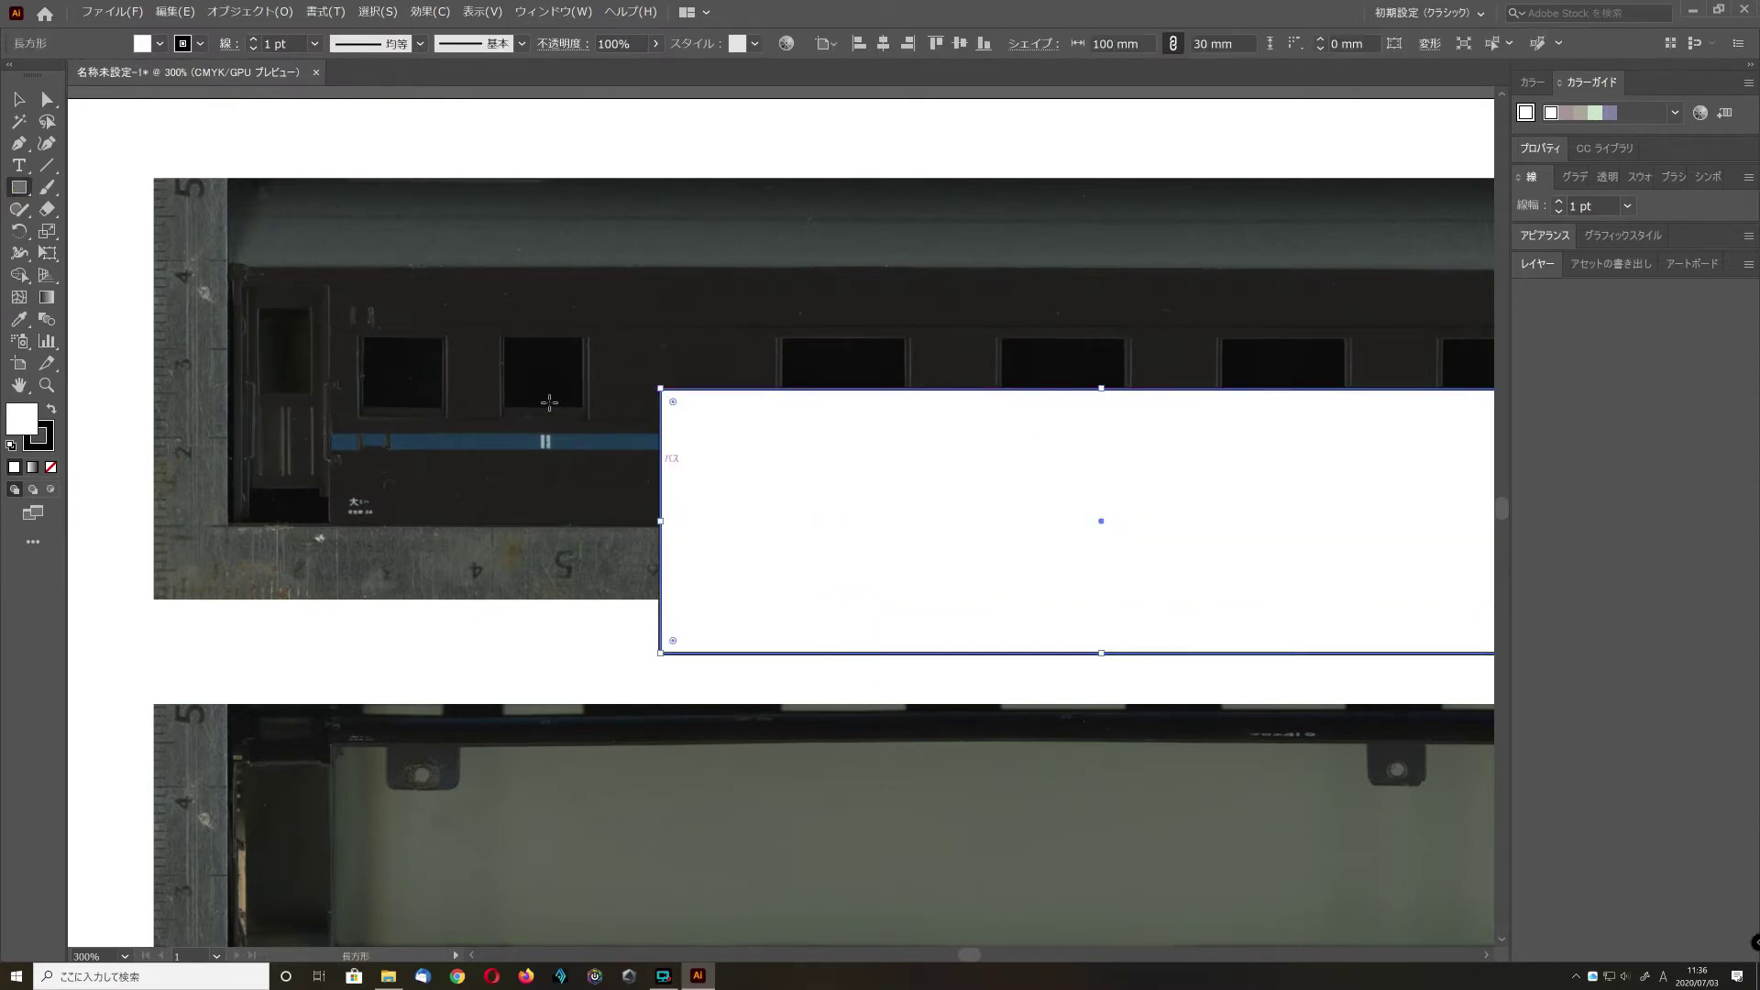
- Move the 100 mm rectangle over the uppermost photo's ruler corner, with its left and lower edges just inside the photo's edges
{"action": "left_click_drag", "start_coordinate": [869, 507], "coordinate": [714, 418]}
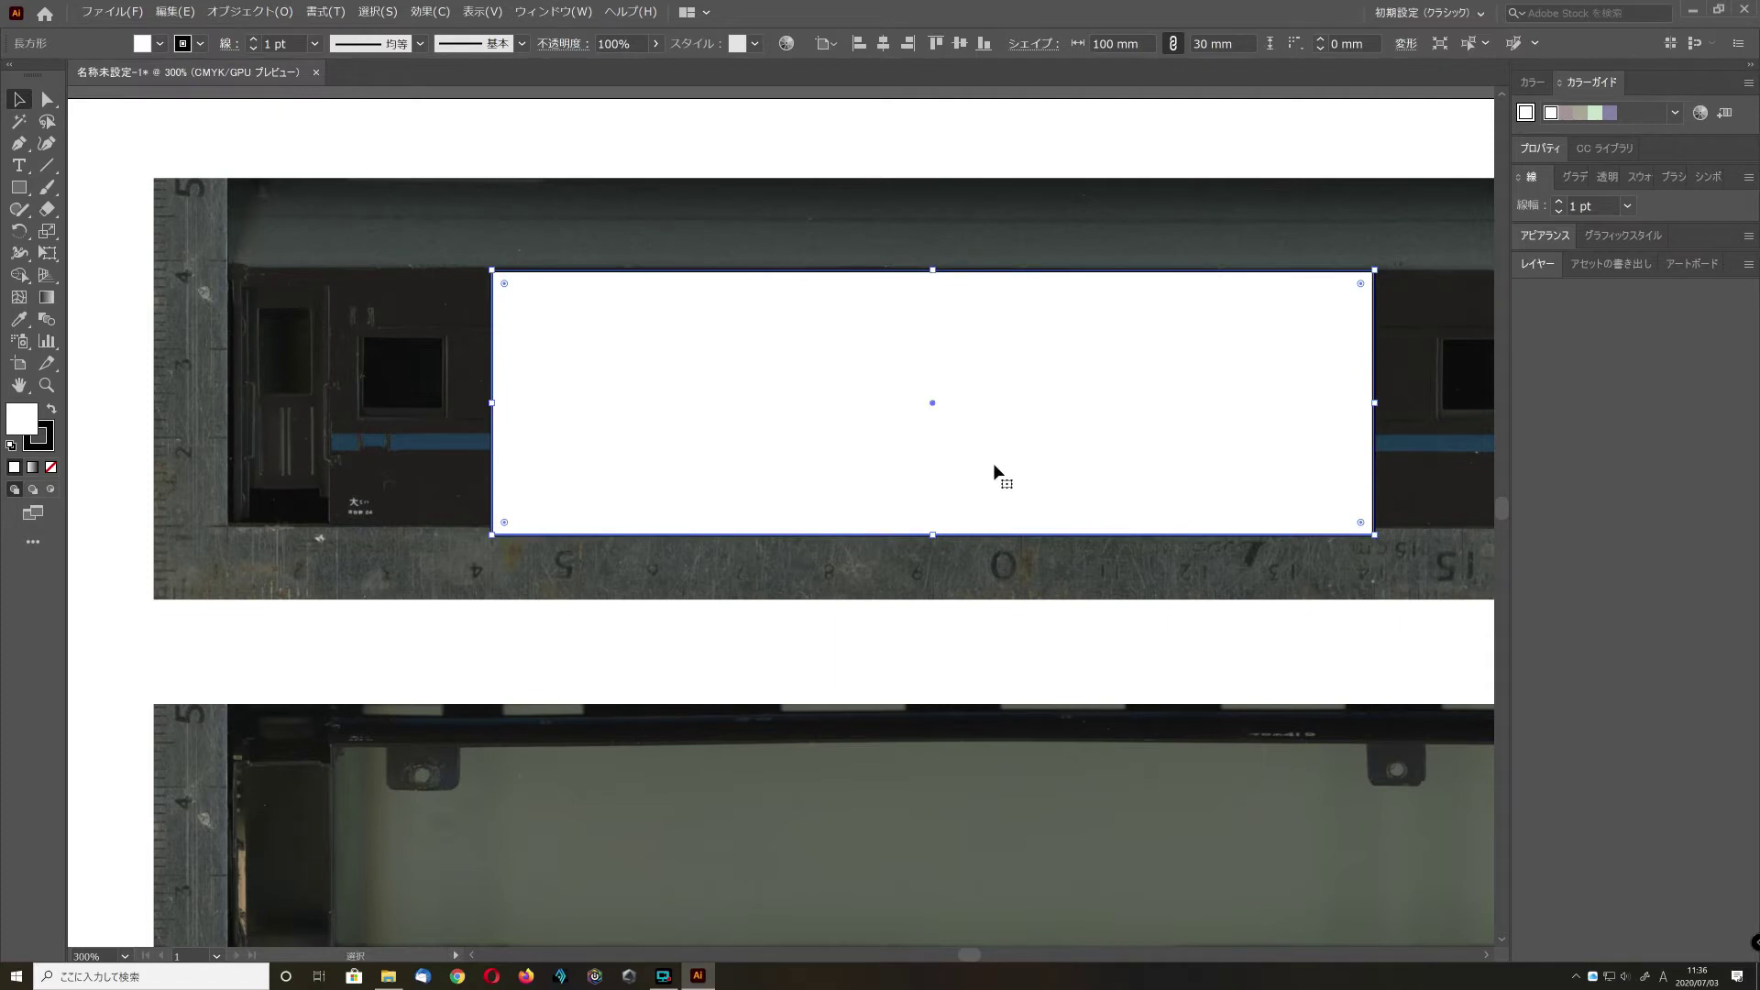
{"action": "left_click_drag", "start_coordinate": [1019, 462], "coordinate": [763, 469]}
{"action": "scroll", "coordinate": [724, 500], "scroll_direction": "up", "scroll_amount": 1}
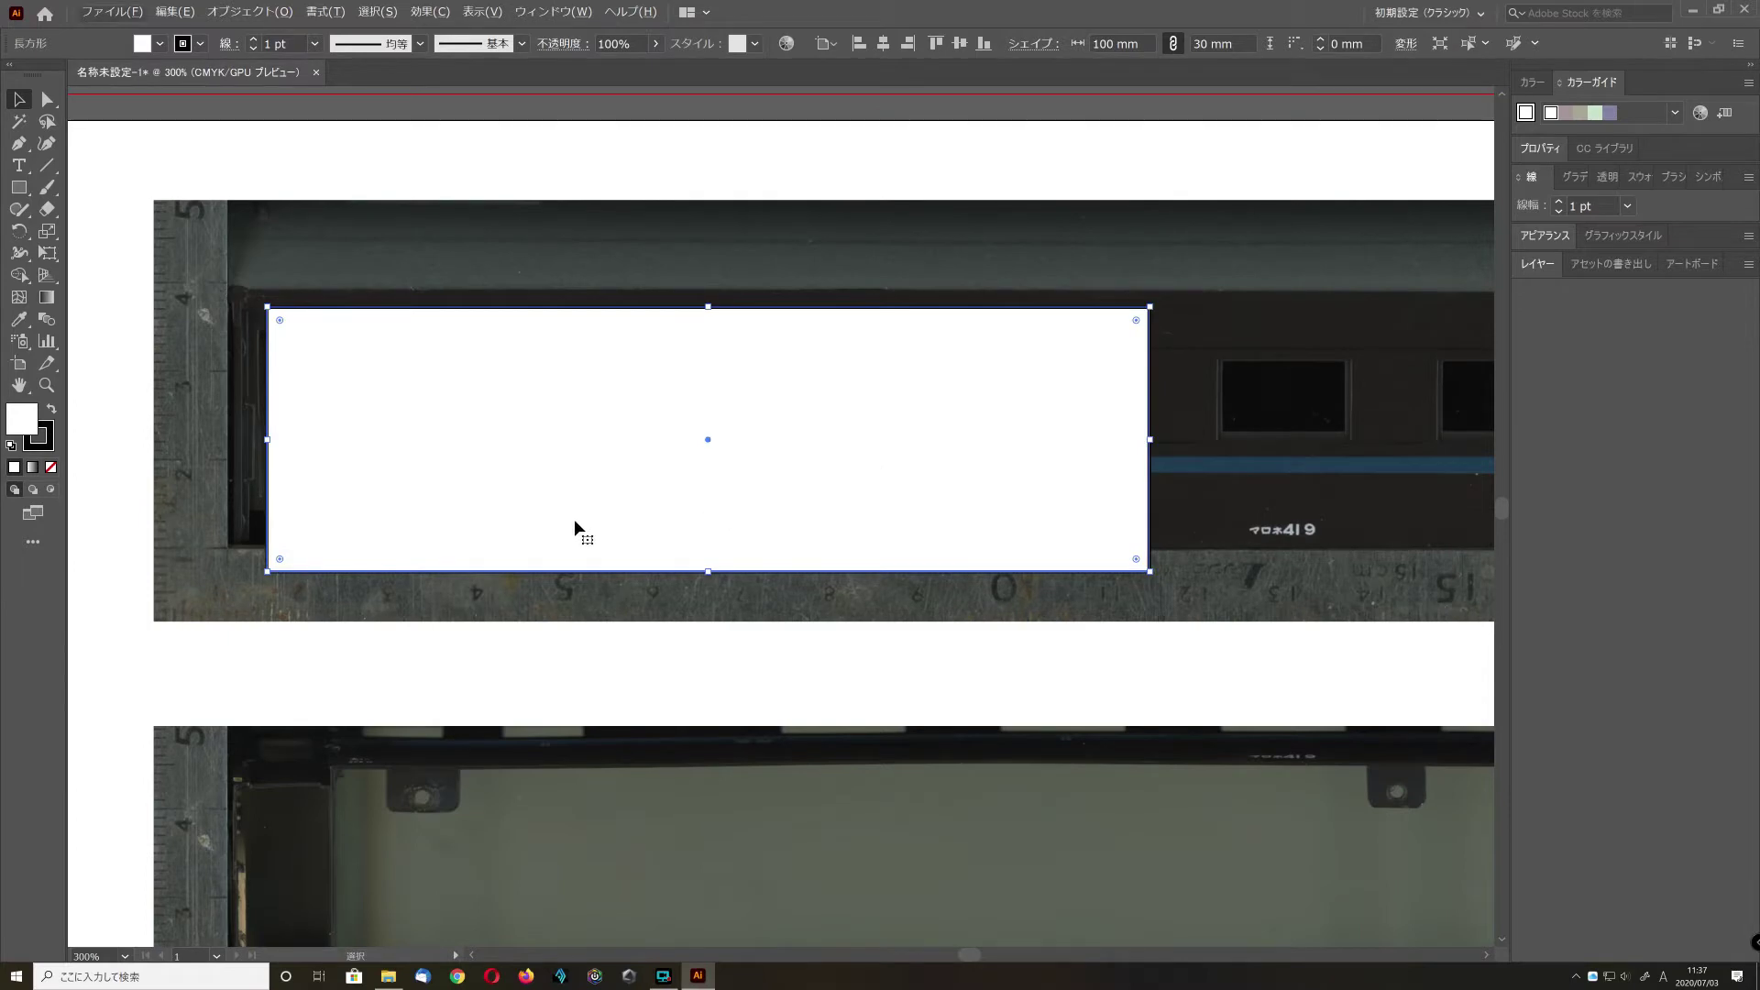
{"action": "scroll", "coordinate": [575, 526], "scroll_direction": "up", "scroll_amount": 2}
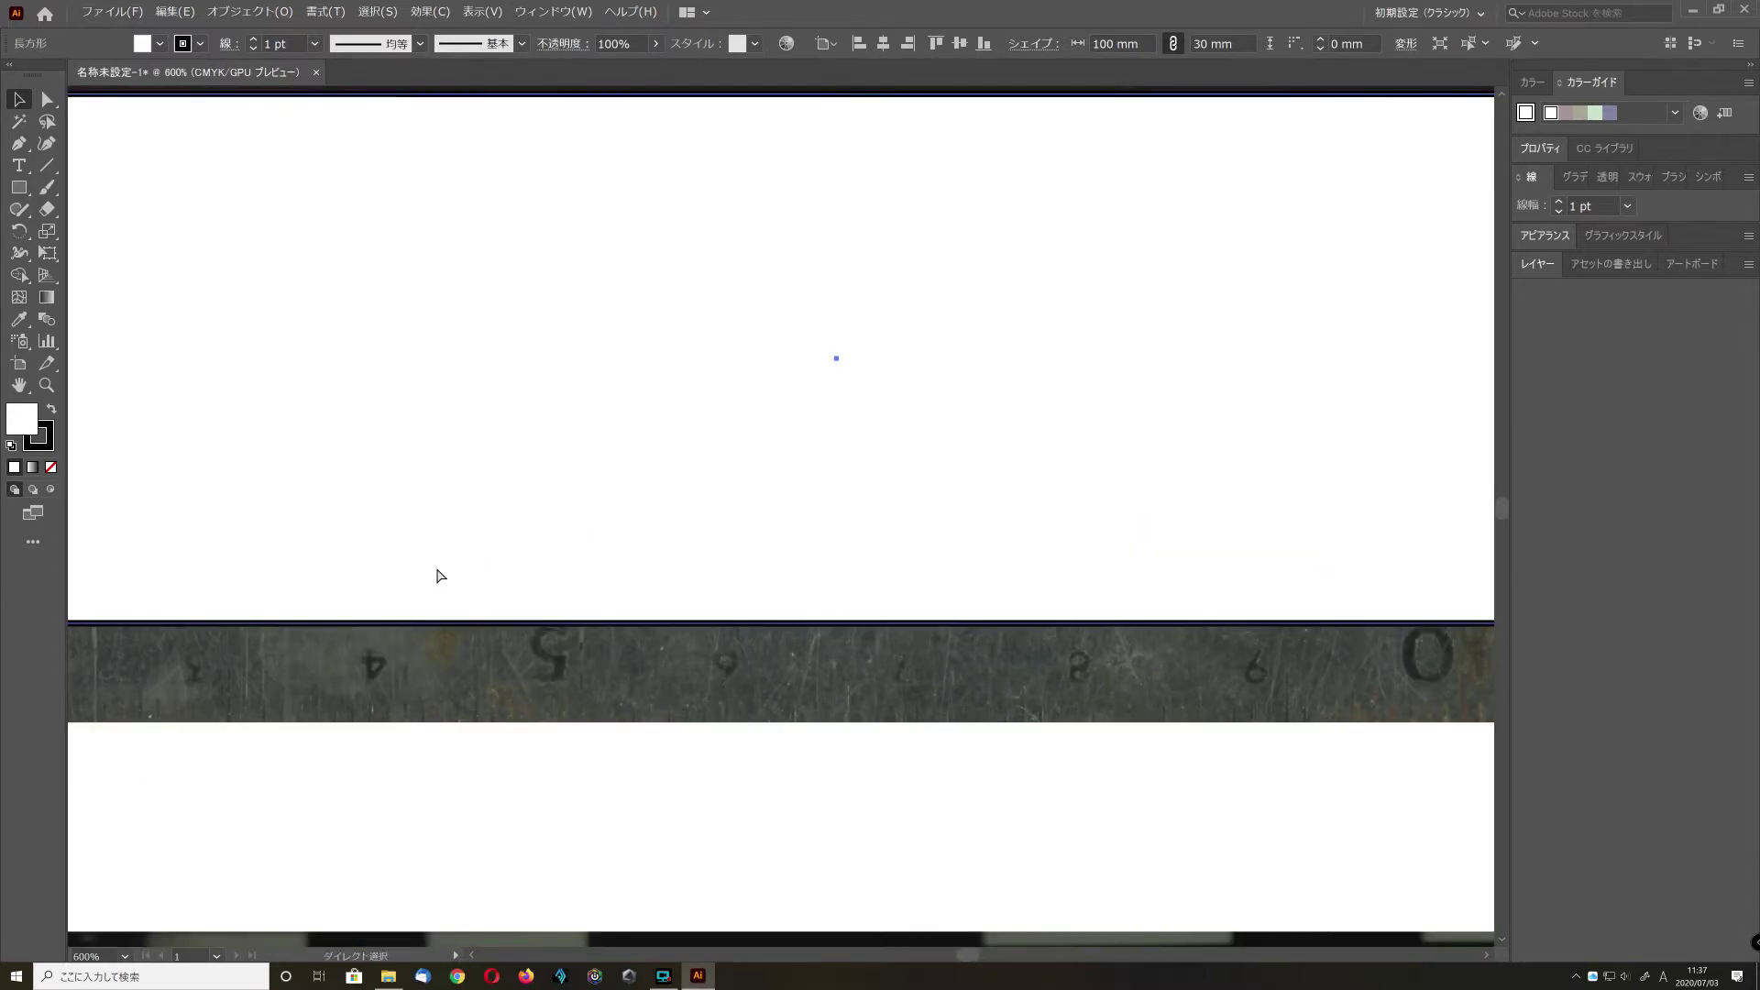
{"action": "scroll", "coordinate": [437, 568], "scroll_direction": "left", "scroll_amount": 5}
{"action": "left_click_drag", "start_coordinate": [557, 532], "coordinate": [448, 605]}
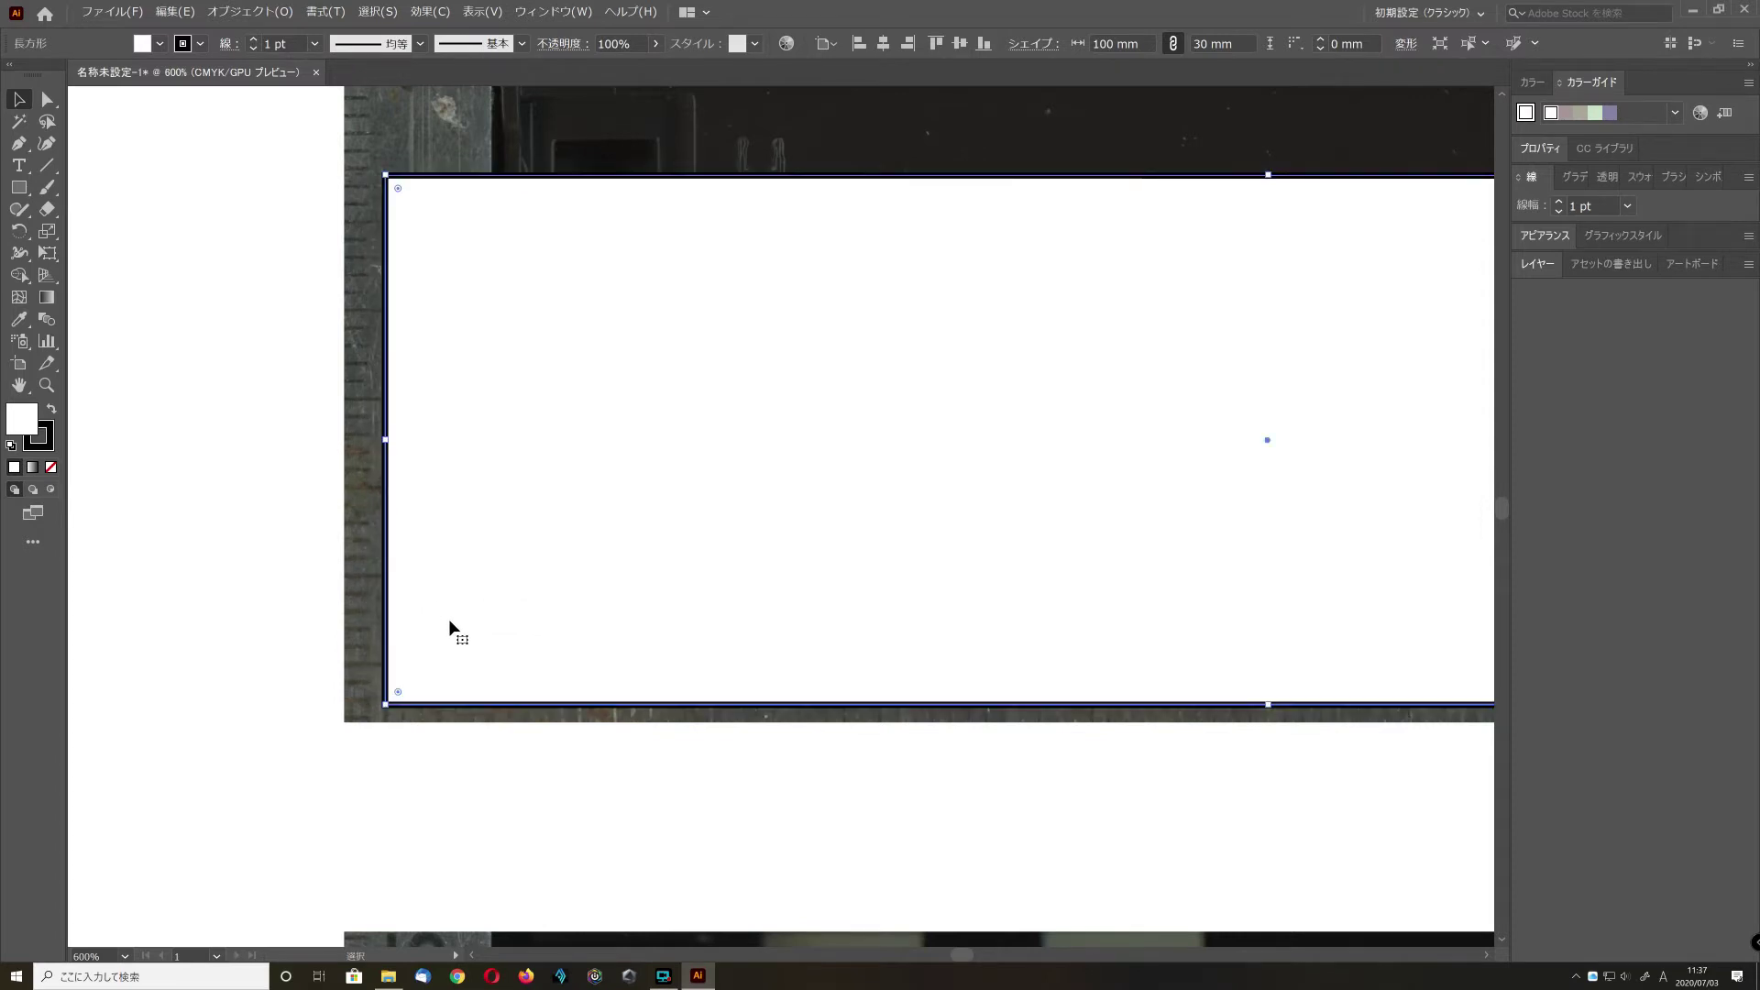
- Examine how the left and right ends of the 100 mm rectangle line up with the photographed ruler's graduations
{"action": "key", "text": "super"}
{"action": "key", "text": "super"}
{"action": "scroll", "coordinate": [462, 629], "scroll_direction": "right", "scroll_amount": 7}
{"action": "scroll", "coordinate": [463, 634], "scroll_direction": "right", "scroll_amount": 10}
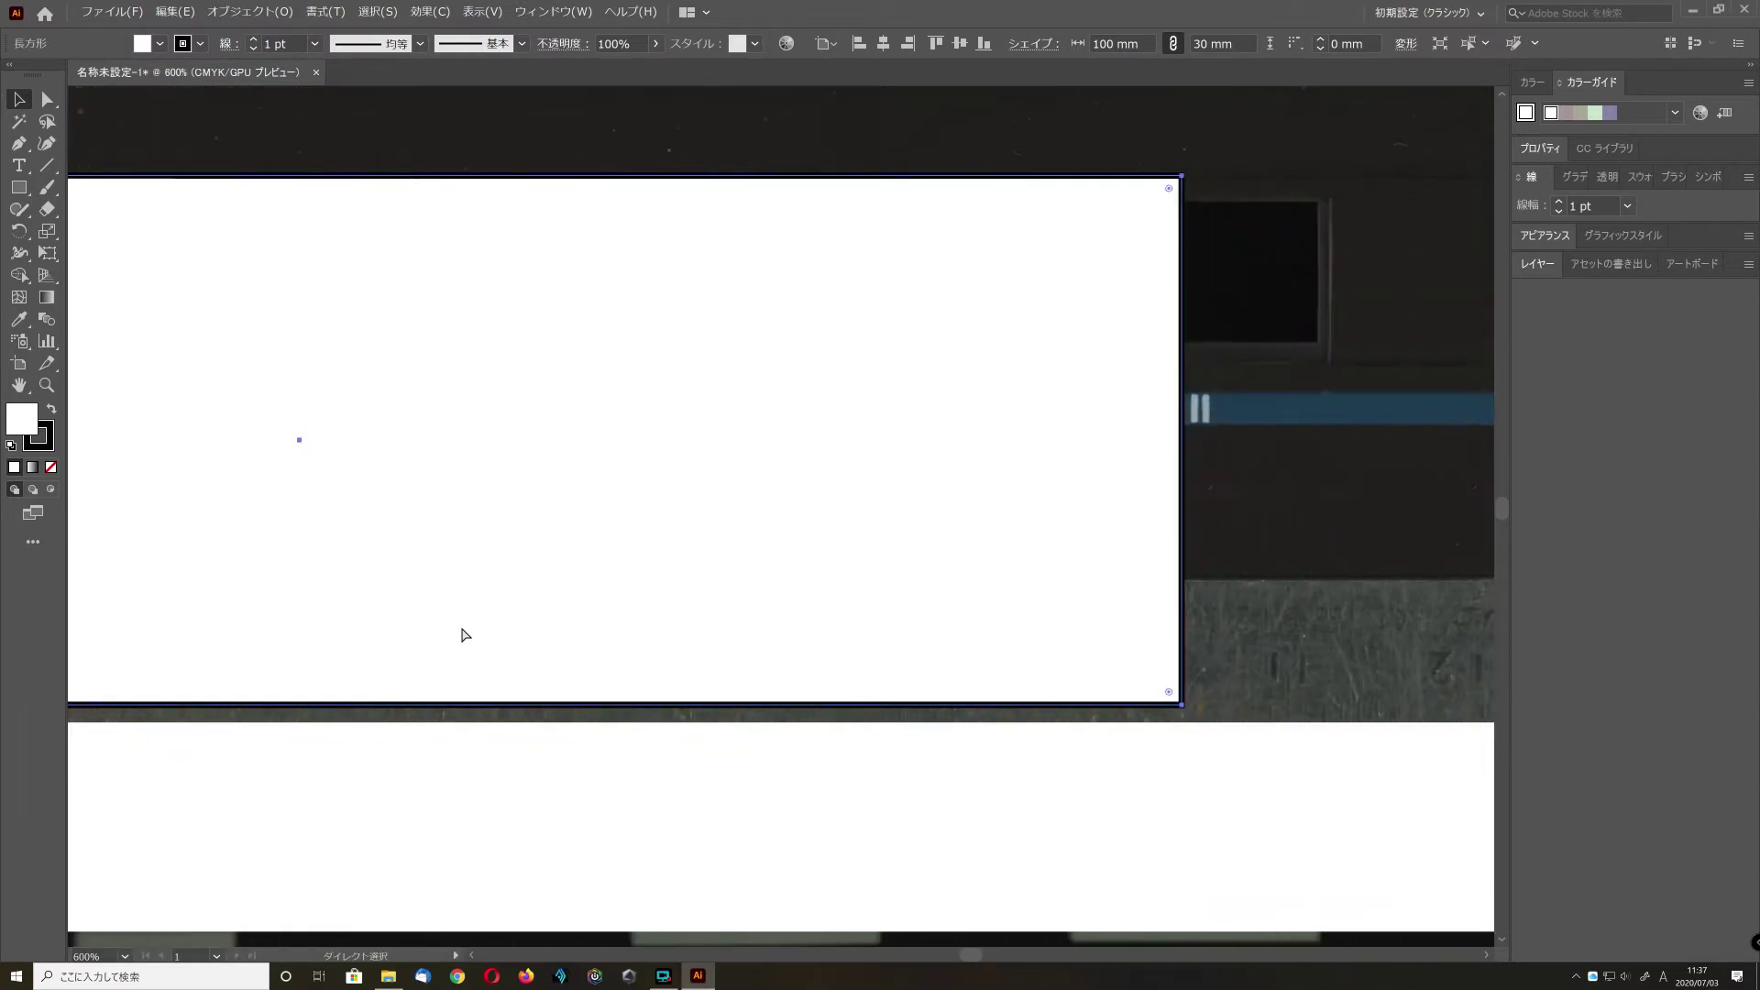
{"action": "key", "text": "v"}
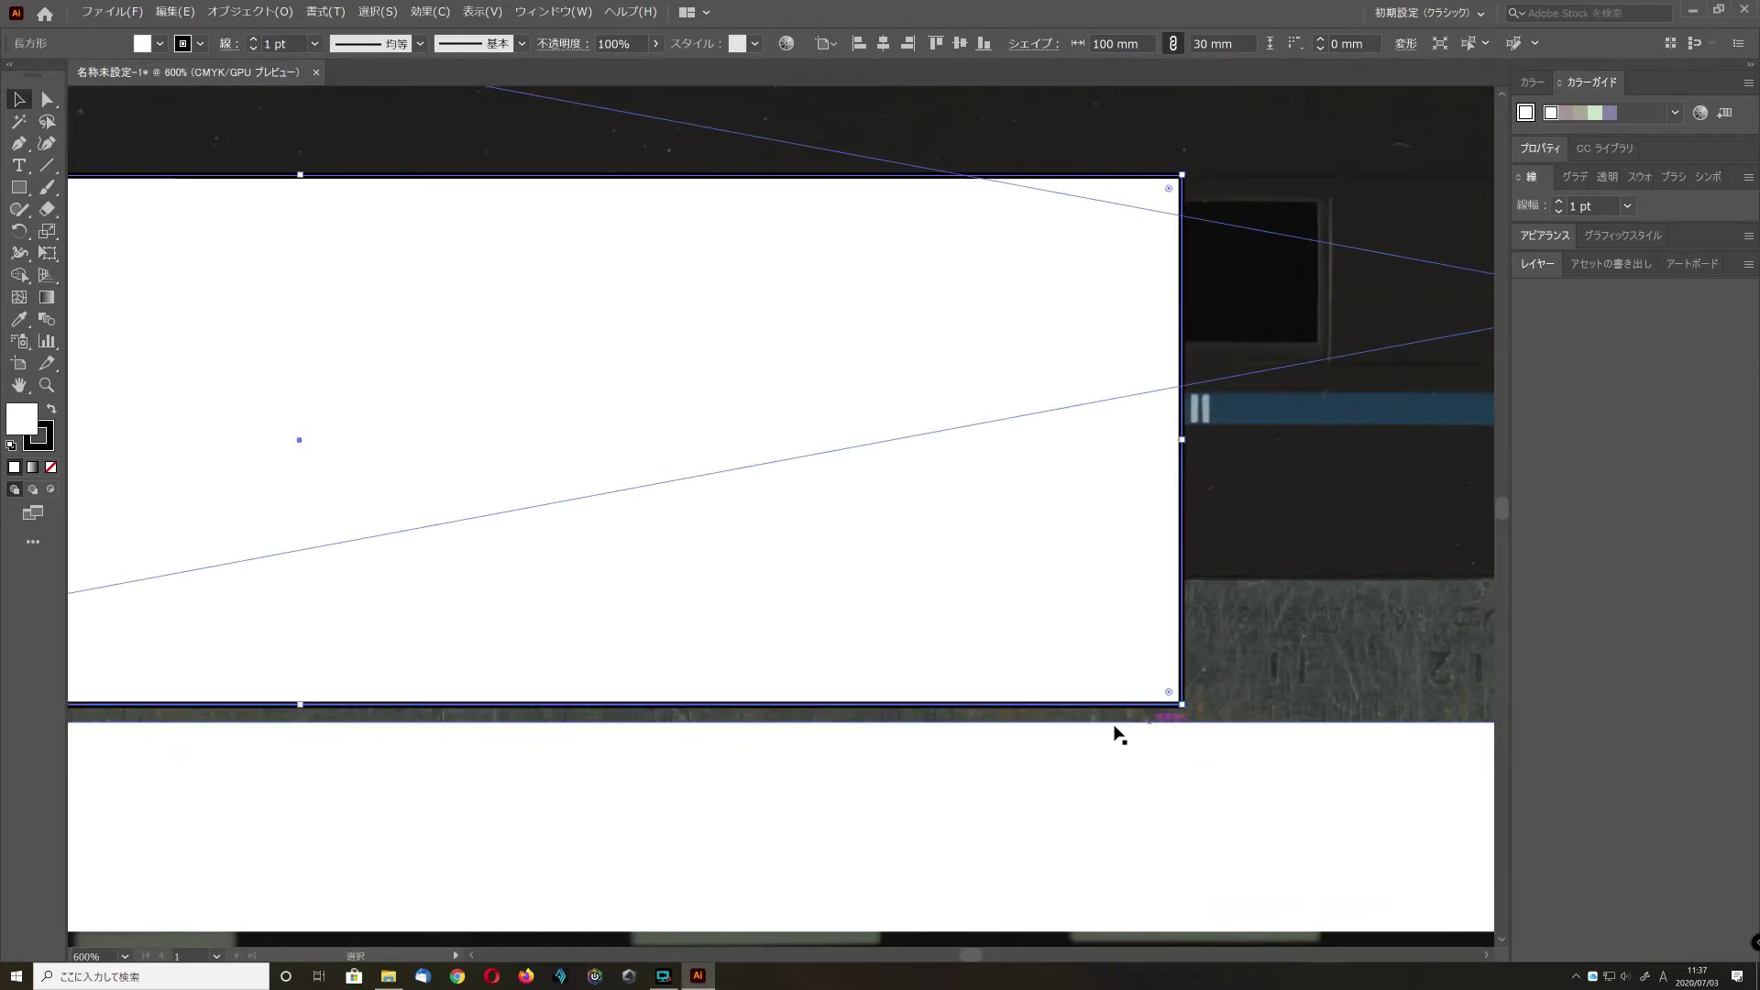
{"action": "scroll", "coordinate": [990, 775], "scroll_direction": "left", "scroll_amount": 10}
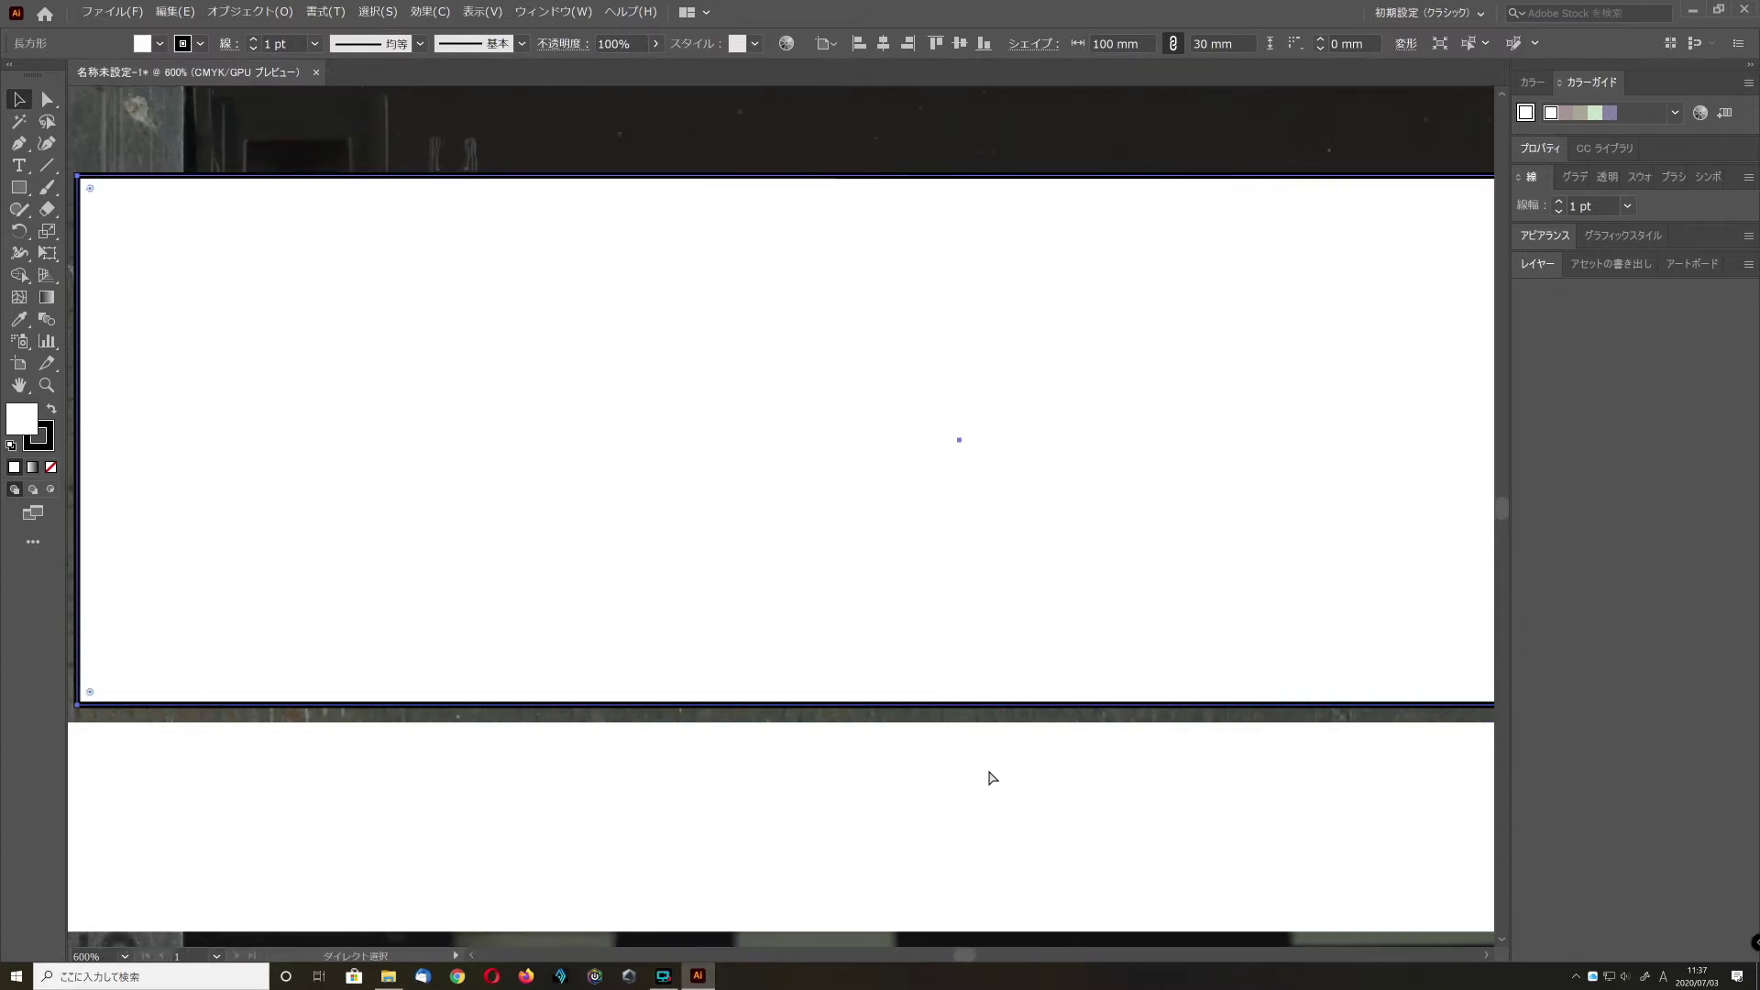
{"action": "scroll", "coordinate": [990, 778], "scroll_direction": "left", "scroll_amount": 2}
{"action": "scroll", "coordinate": [992, 778], "scroll_direction": "right", "scroll_amount": 12}
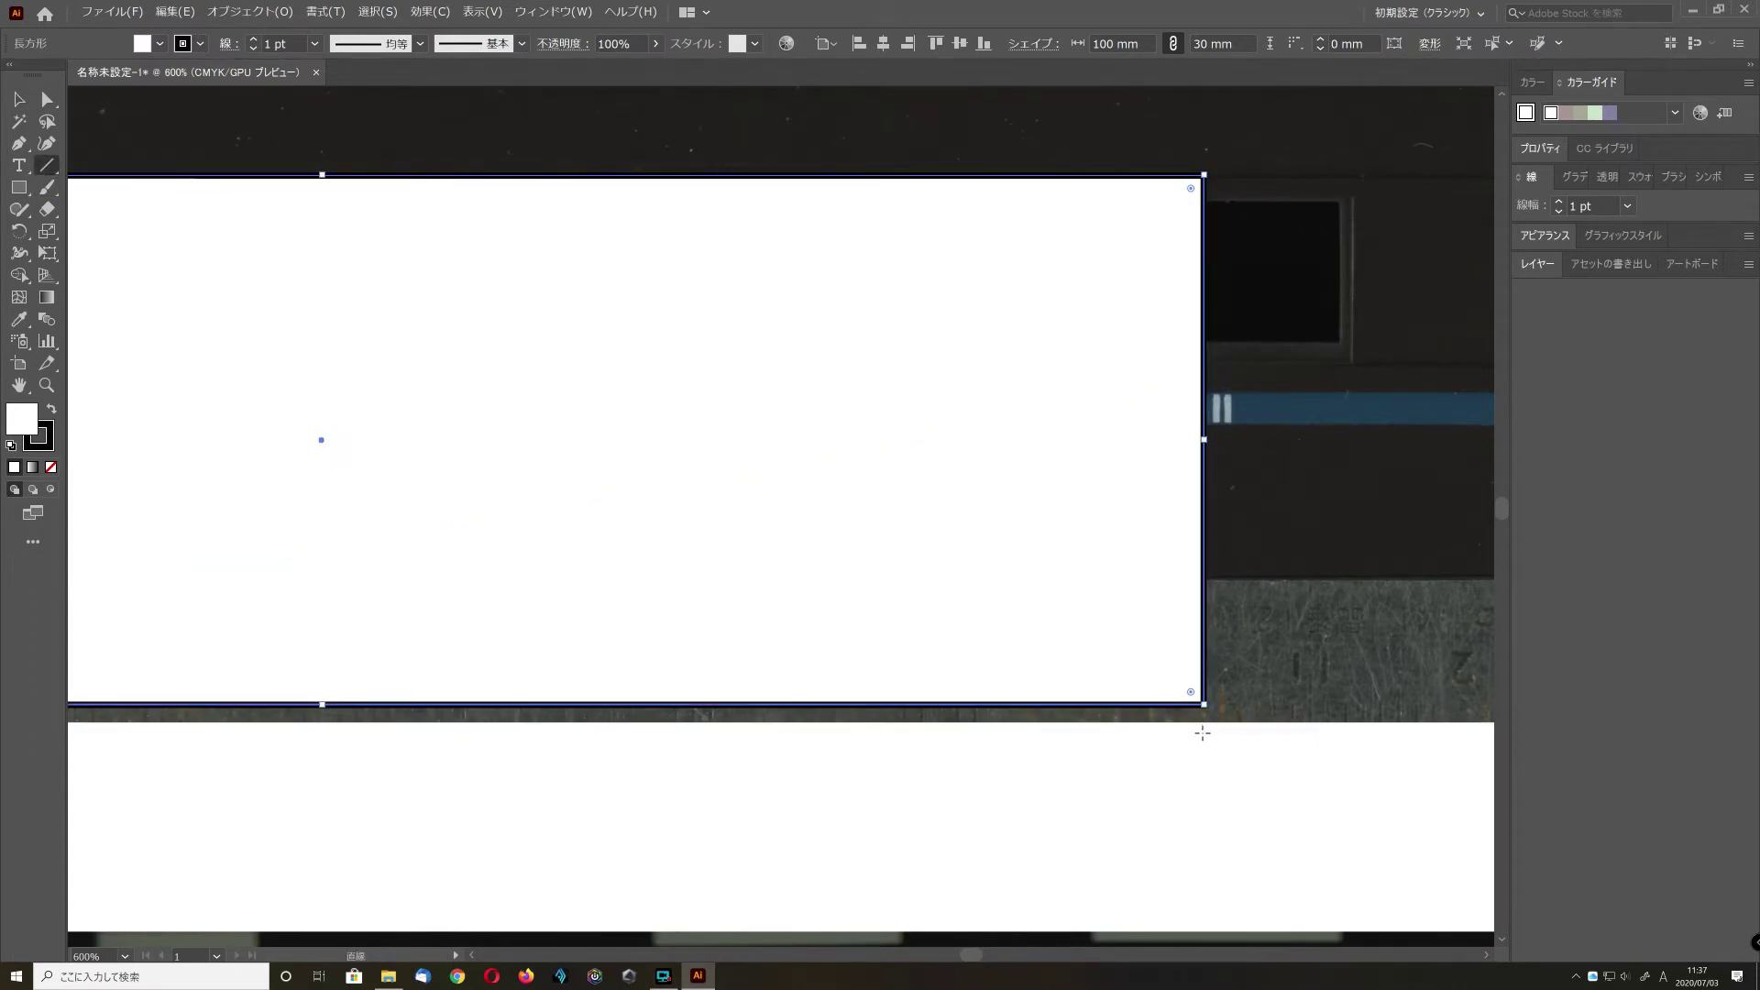
- Draw short vertical marks below the rectangle's two ends, plus a horizontal line running inward from the left mark
{"action": "left_click_drag", "start_coordinate": [1204, 730], "coordinate": [1204, 790]}
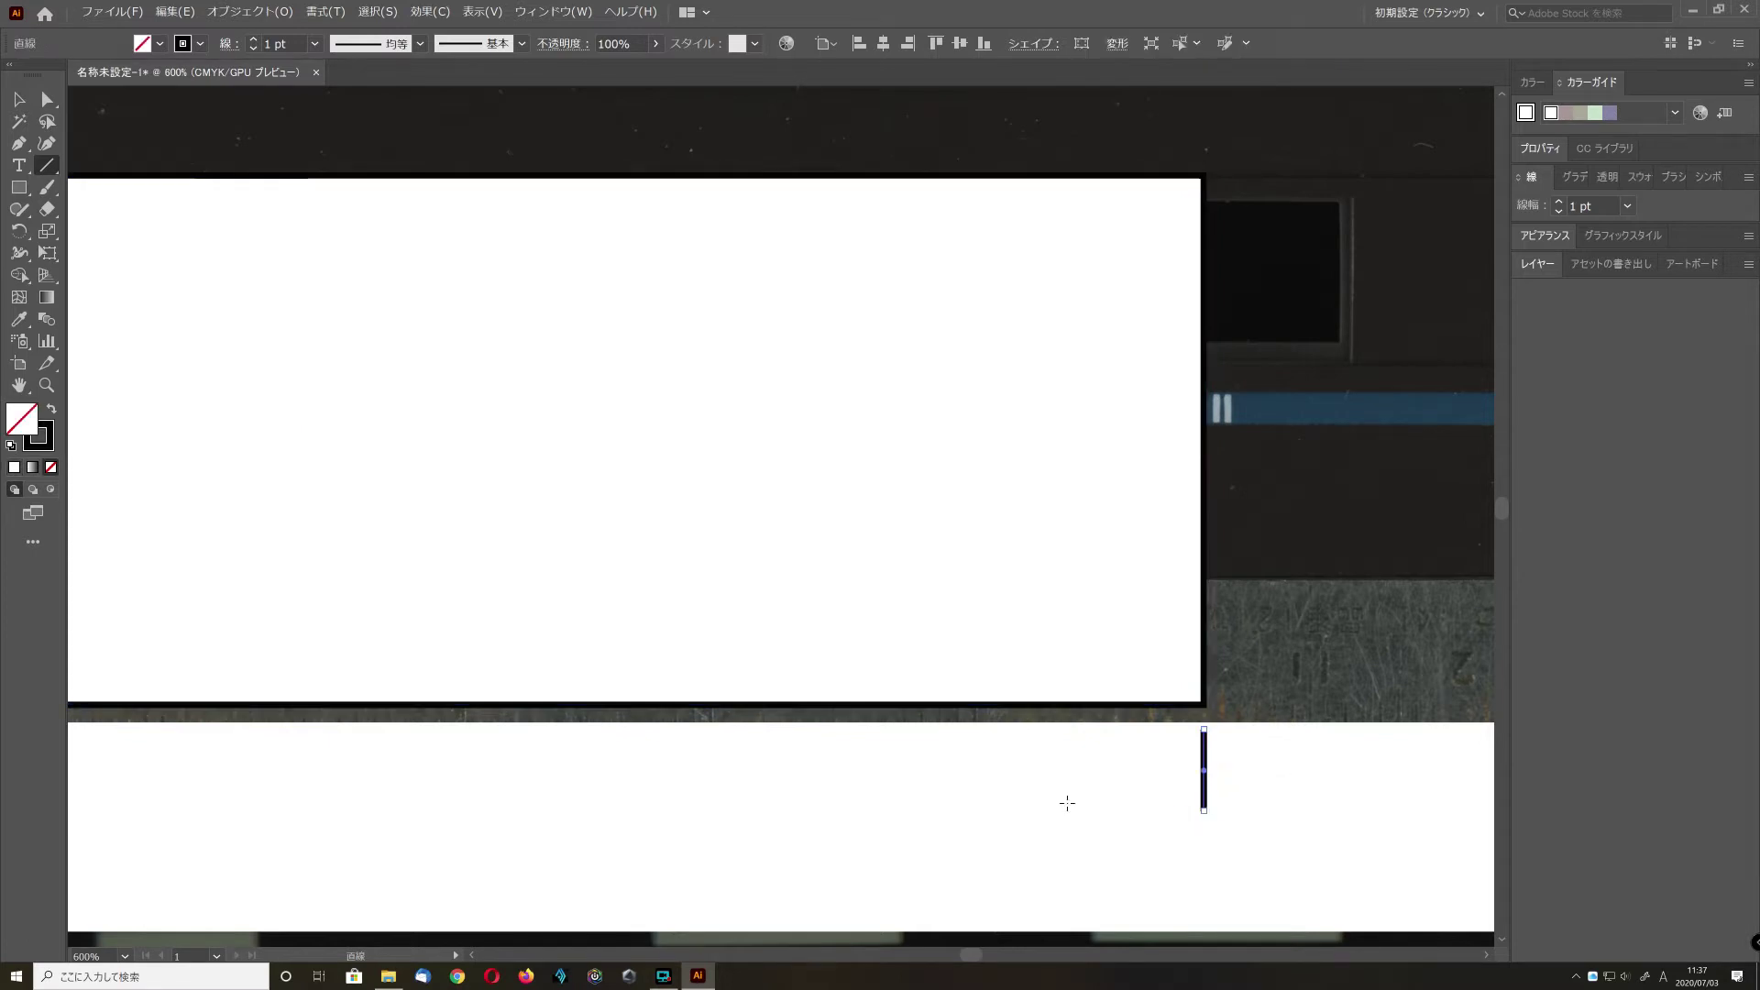
{"action": "scroll", "coordinate": [1054, 804], "scroll_direction": "left", "scroll_amount": 5}
{"action": "scroll", "coordinate": [1055, 811], "scroll_direction": "left", "scroll_amount": 14}
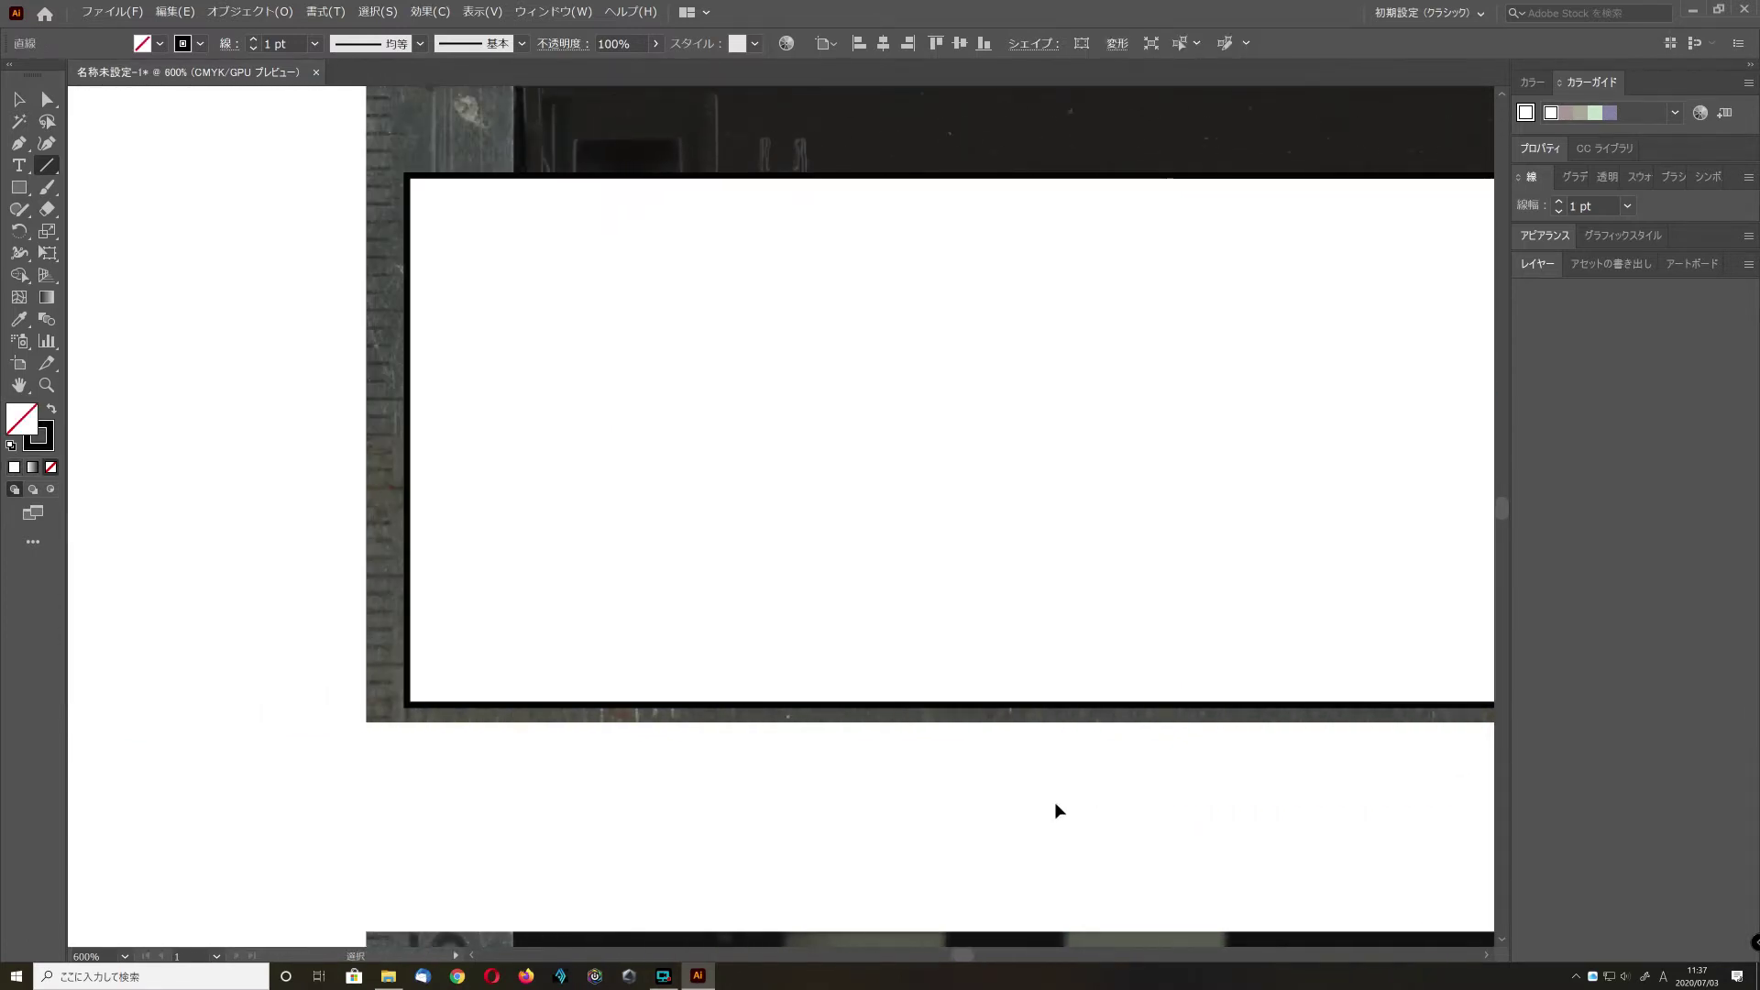
{"action": "left_click_drag", "start_coordinate": [780, 741], "coordinate": [1281, 774]}
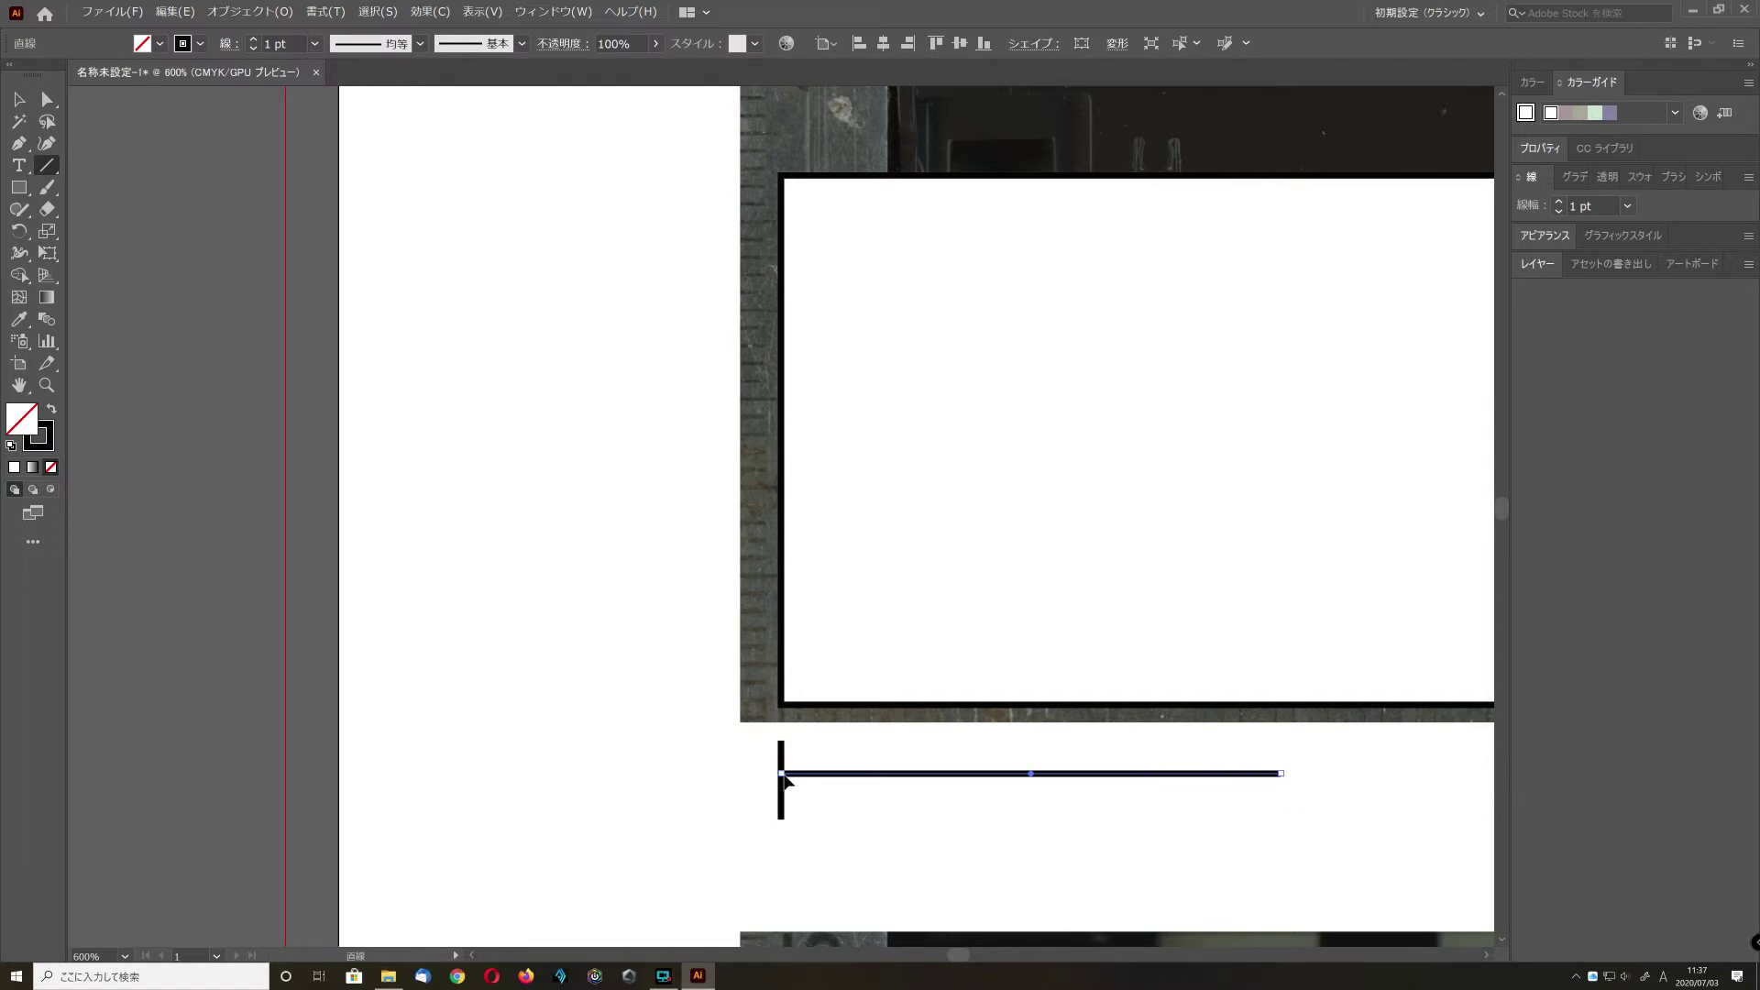
{"action": "left_click_drag", "start_coordinate": [782, 772], "coordinate": [785, 779]}
- Draw a horizontal line about 66 mm long from the right end mark towards the first line, leaving a gap for a label
{"action": "scroll", "coordinate": [920, 873], "scroll_direction": "right", "scroll_amount": 10}
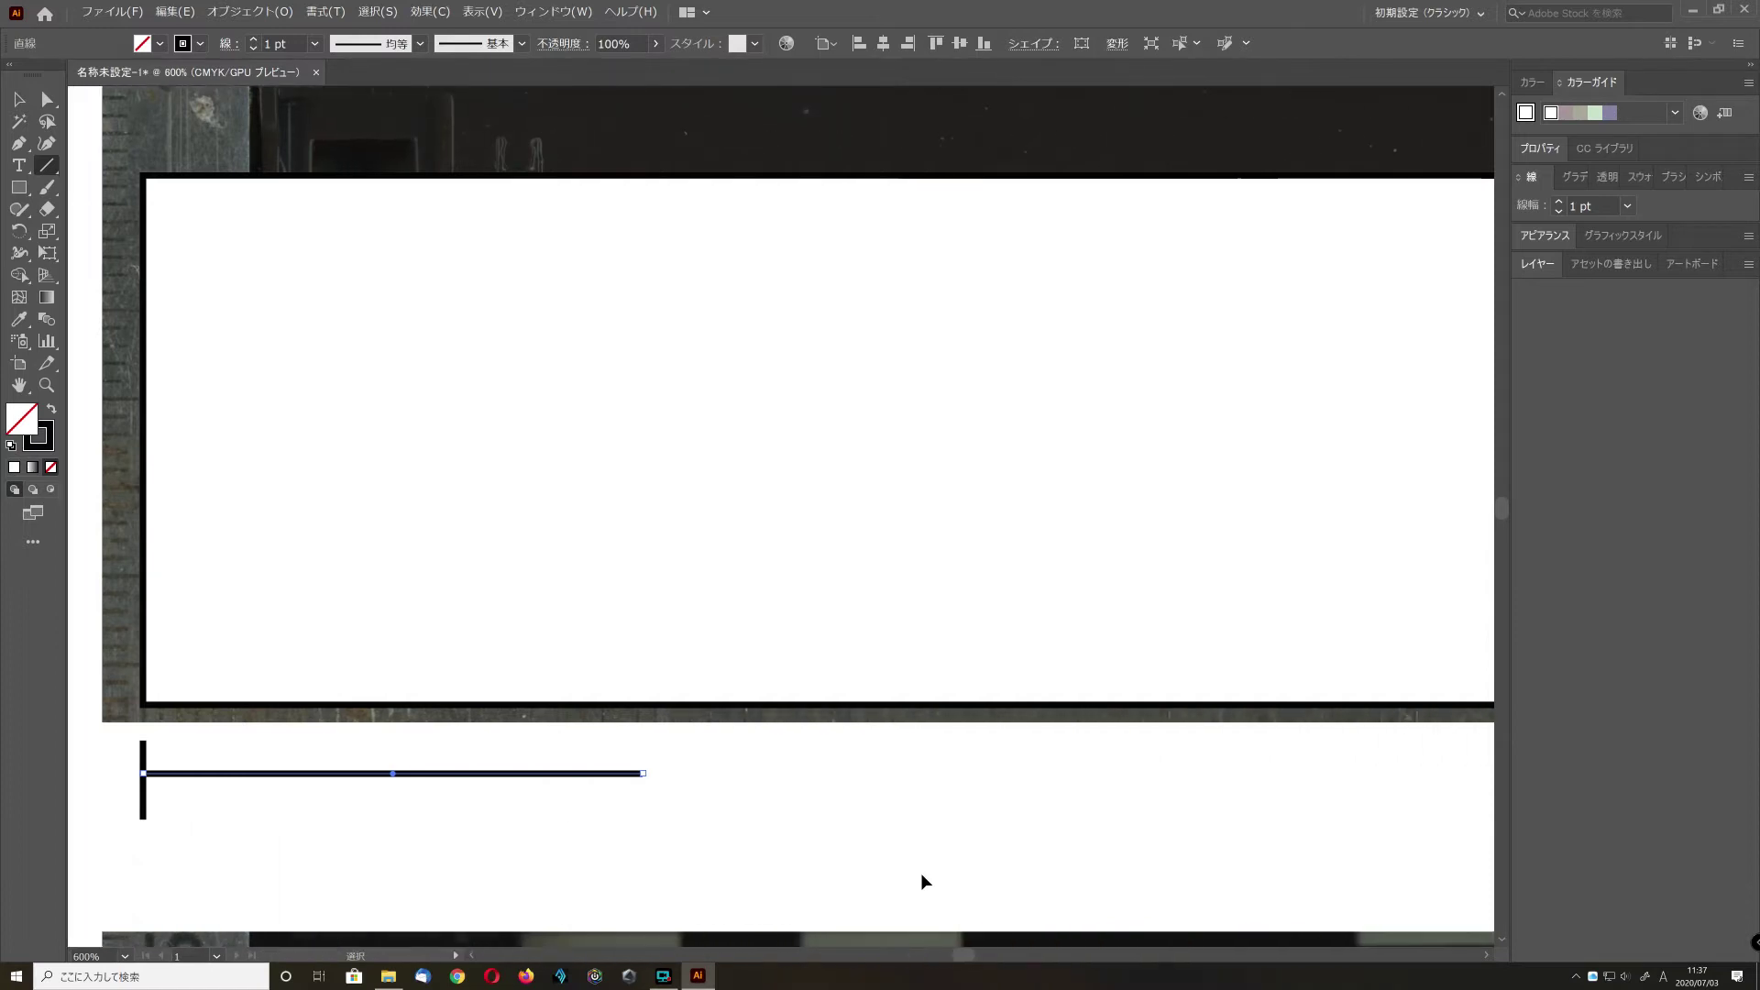
{"action": "scroll", "coordinate": [1434, 770], "scroll_direction": "right", "scroll_amount": 3}
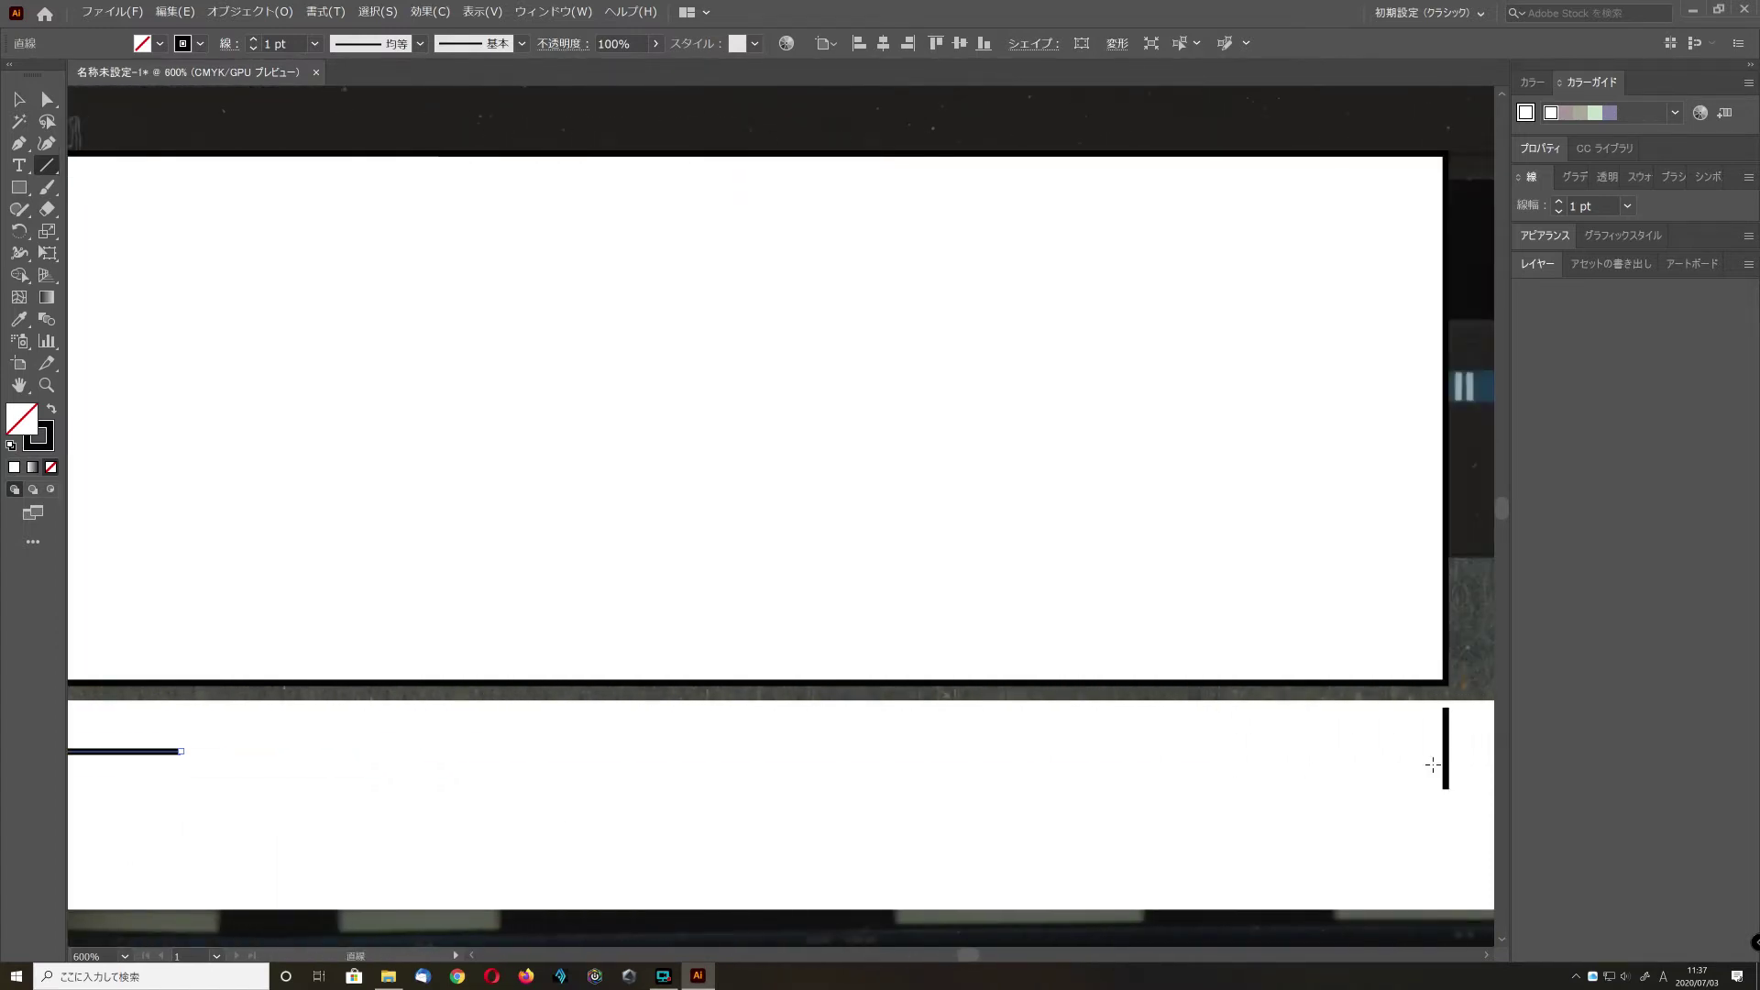
{"action": "mouse_move", "coordinate": [1439, 753]}
{"action": "left_mouse_down"}
{"action": "mouse_move", "coordinate": [1250, 744]}
{"action": "mouse_move", "coordinate": [1030, 766]}
{"action": "mouse_move", "coordinate": [609, 699]}
{"action": "mouse_move", "coordinate": [267, 734]}
{"action": "left_mouse_up"}
- Add the text "100mm", shrink it to about 3.7 pt and fit it into the gap between the two horizontal lines
{"action": "scroll", "coordinate": [110, 618], "scroll_direction": "left", "scroll_amount": 10}
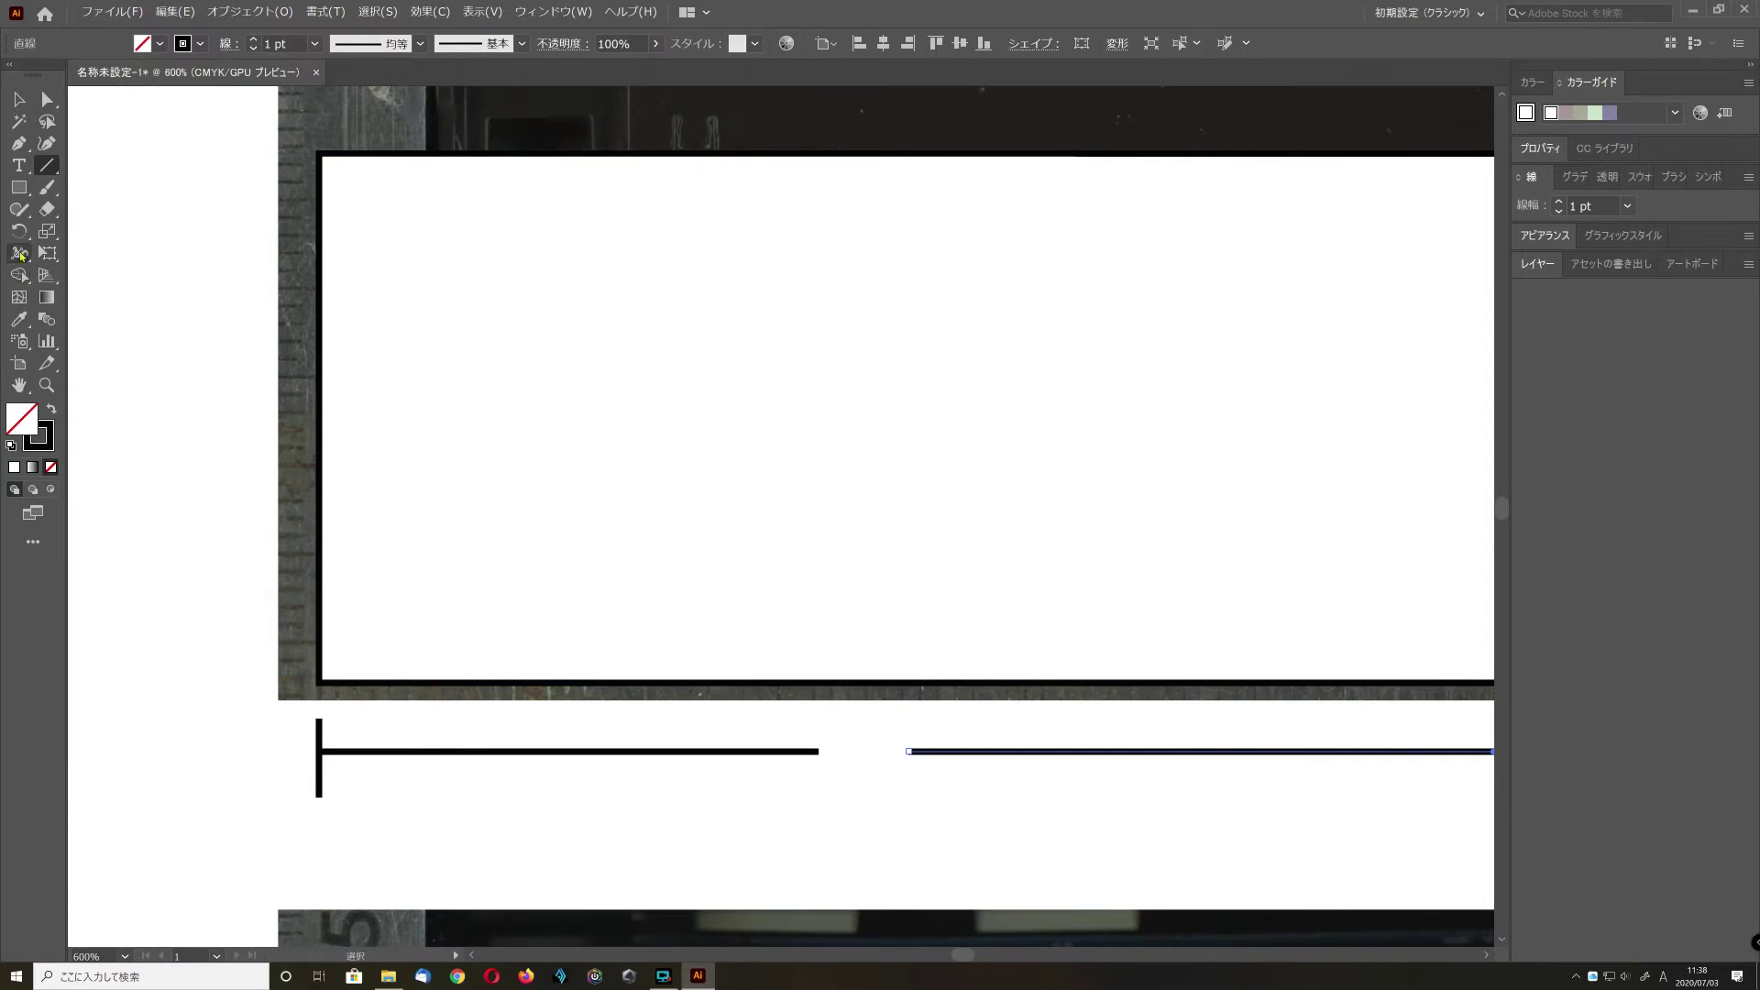
{"action": "left_click", "coordinate": [18, 165]}
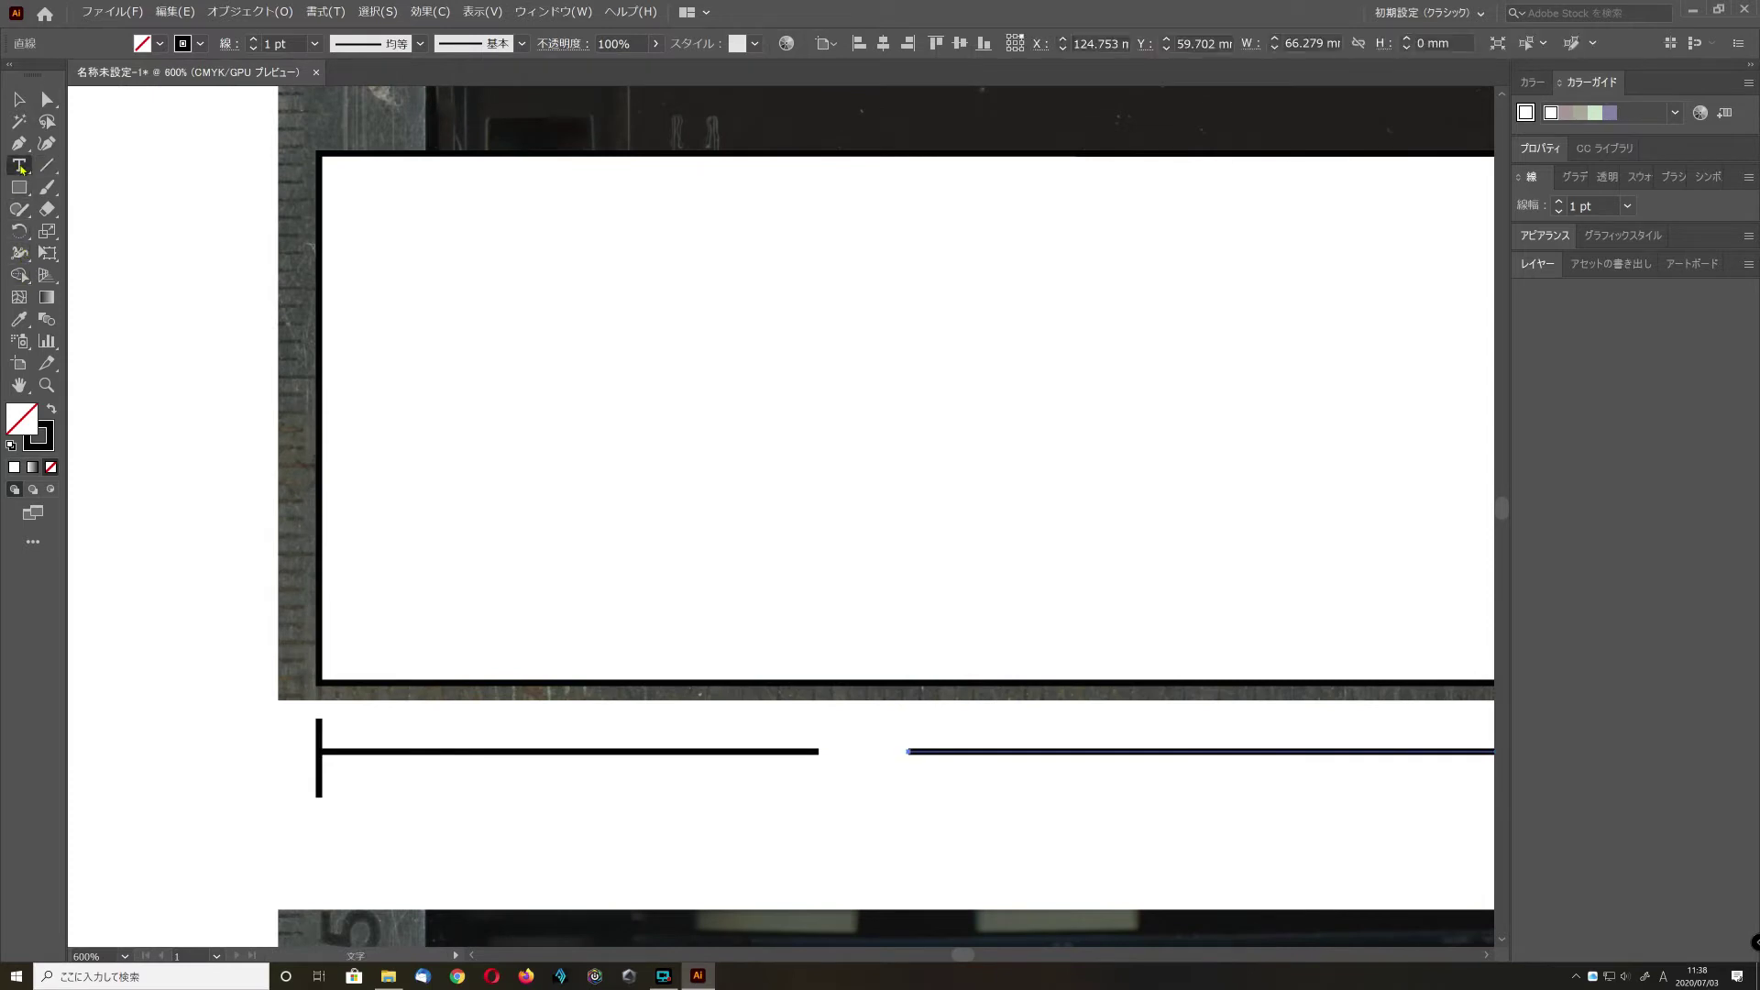
{"action": "left_click", "coordinate": [819, 771]}
{"action": "type", "text": "1"}
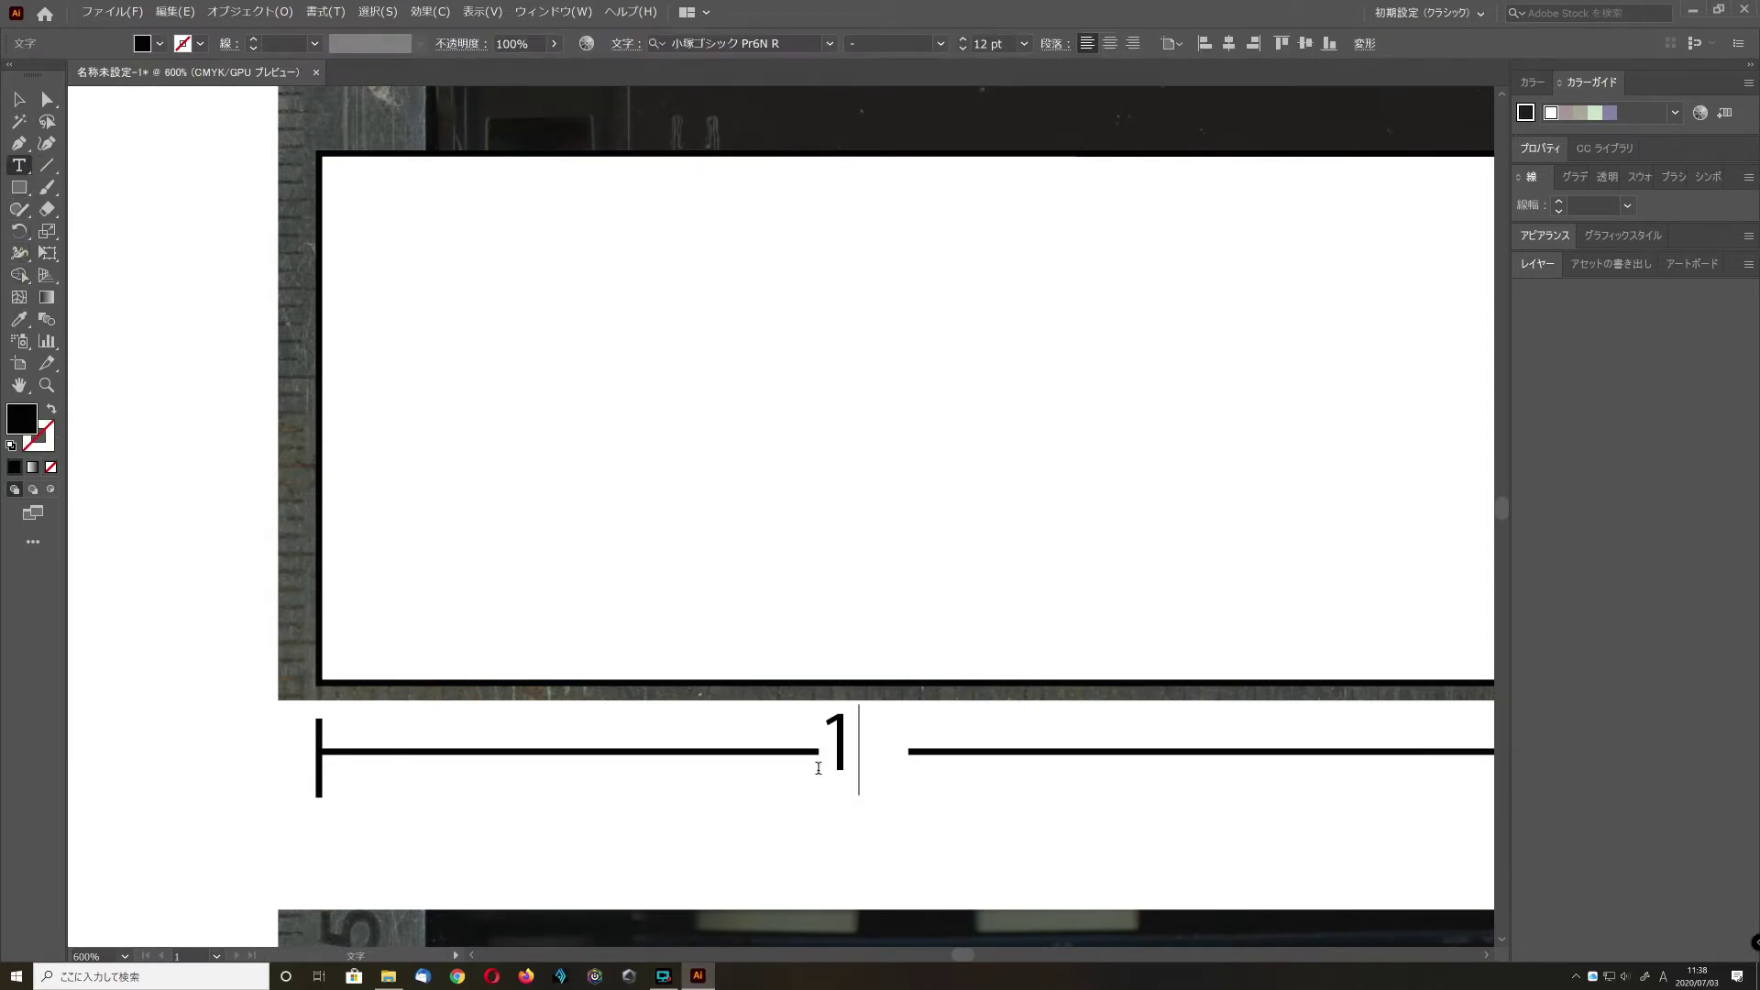
{"action": "type", "text": "00mm"}
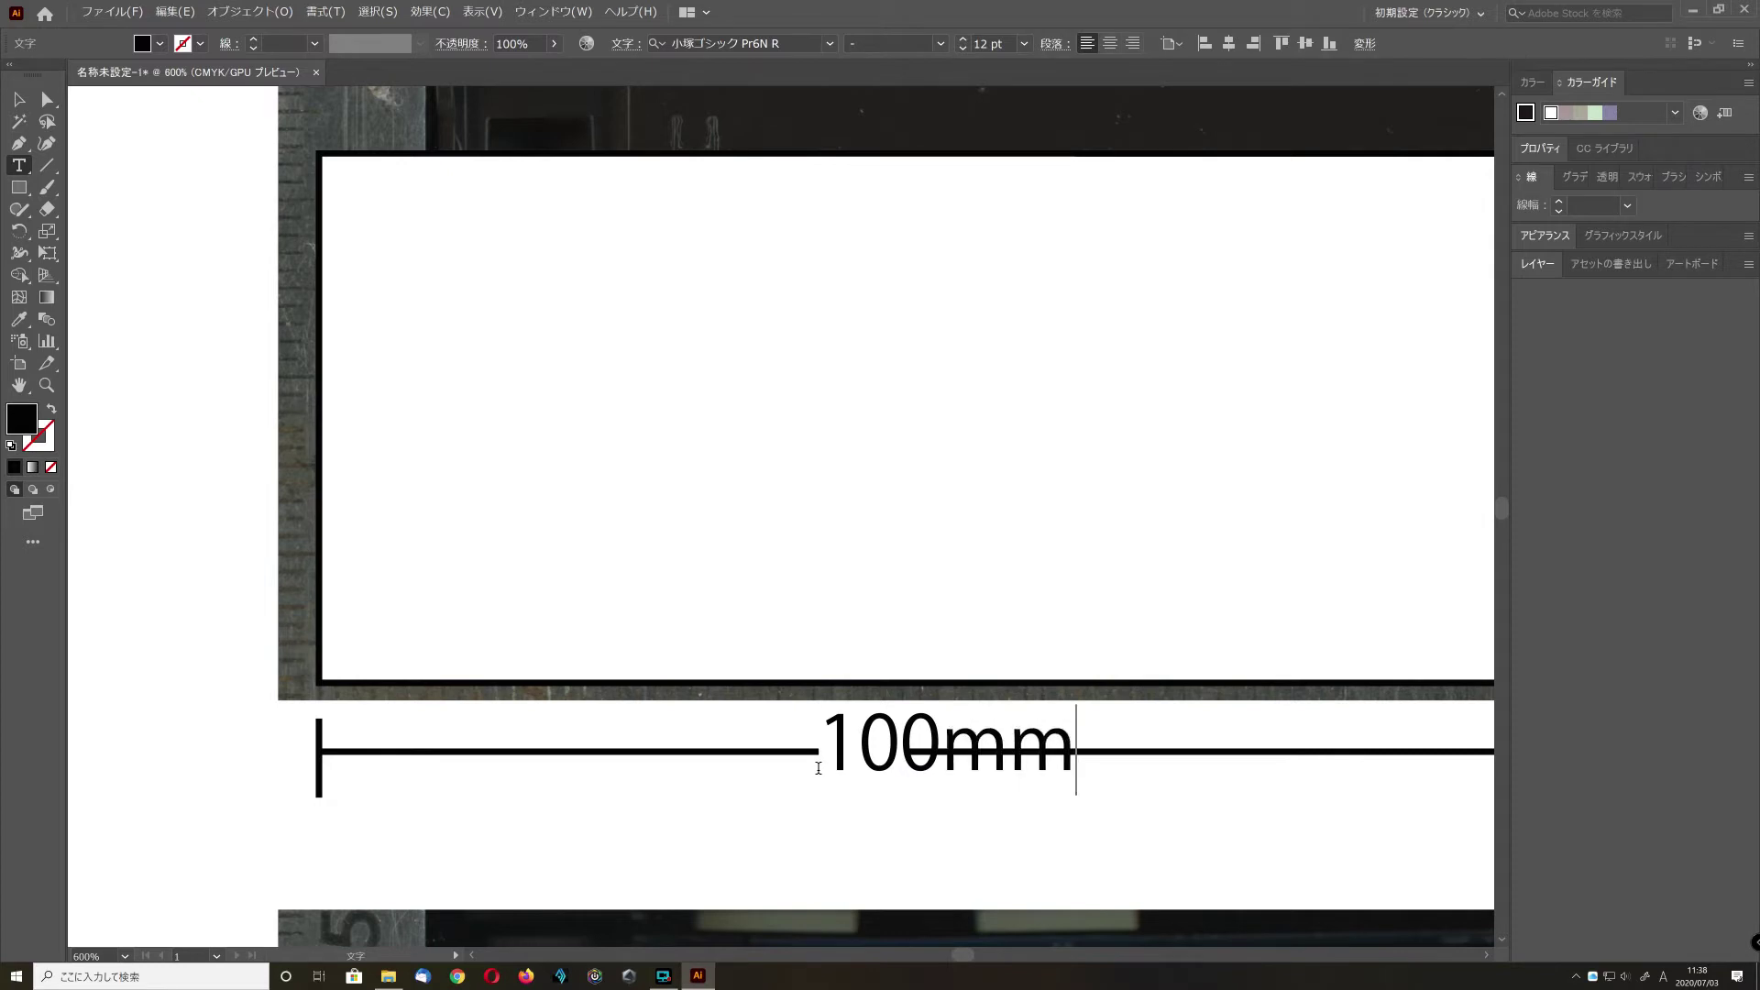
{"action": "left_click", "coordinate": [18, 99]}
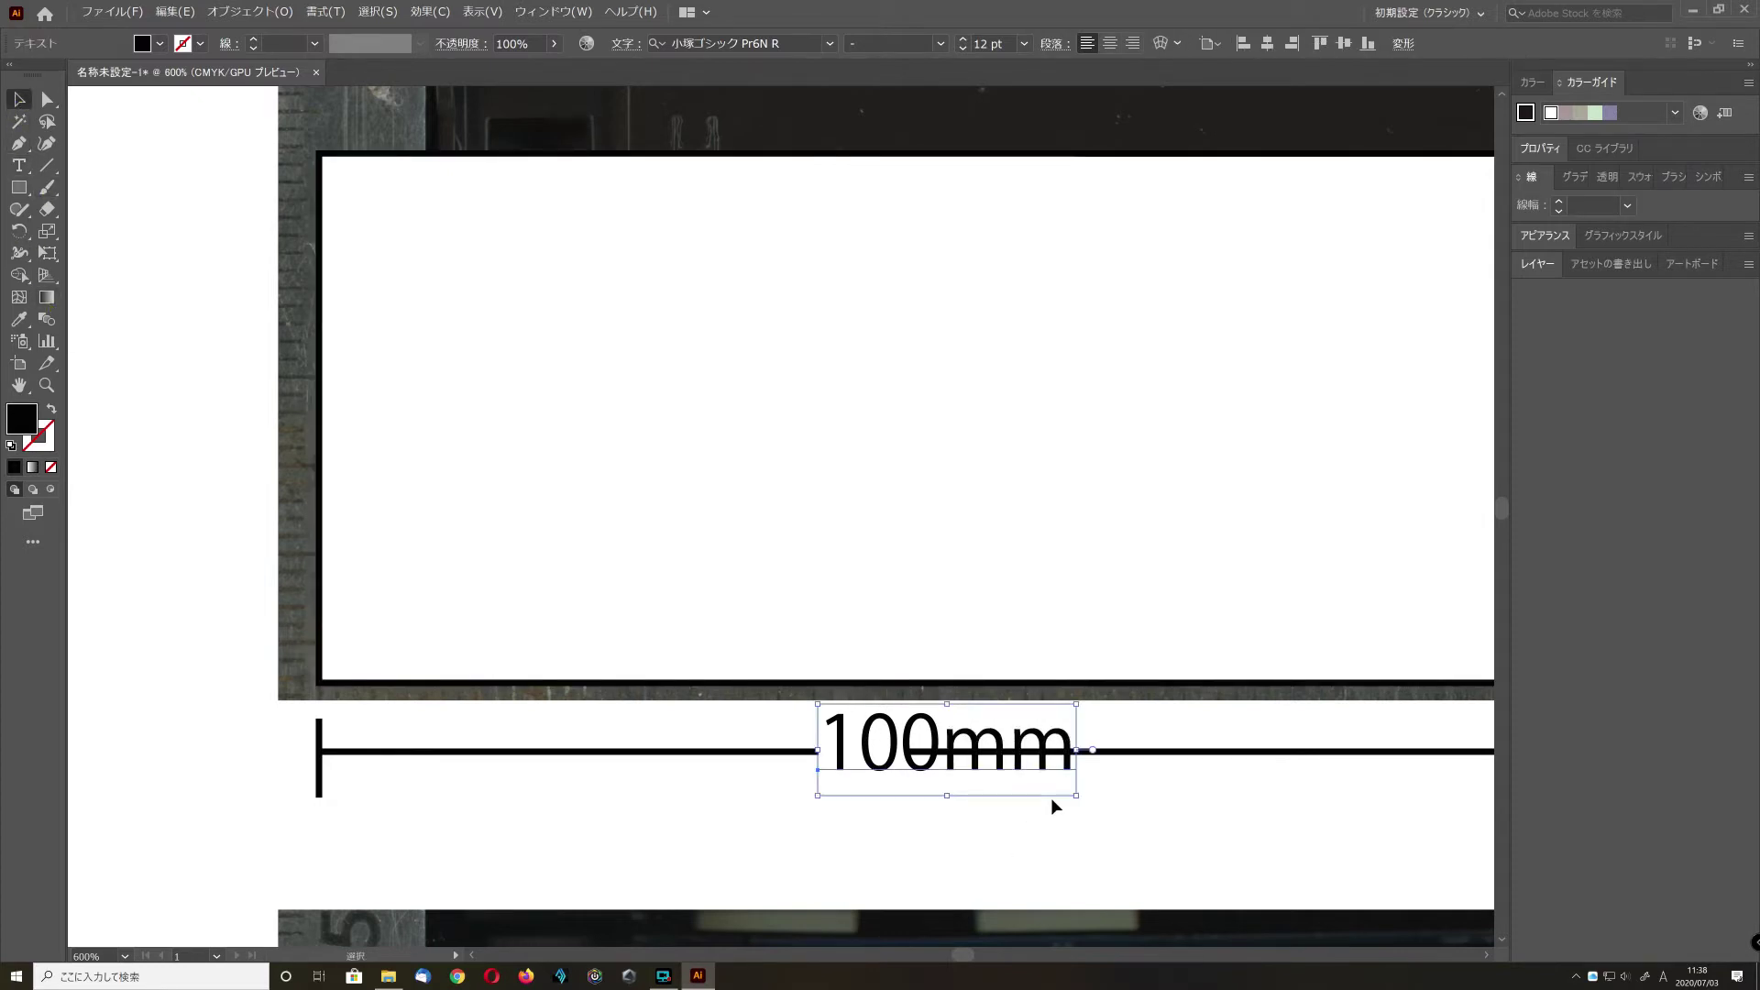
{"action": "left_click_drag", "start_coordinate": [1076, 792], "coordinate": [875, 775]}
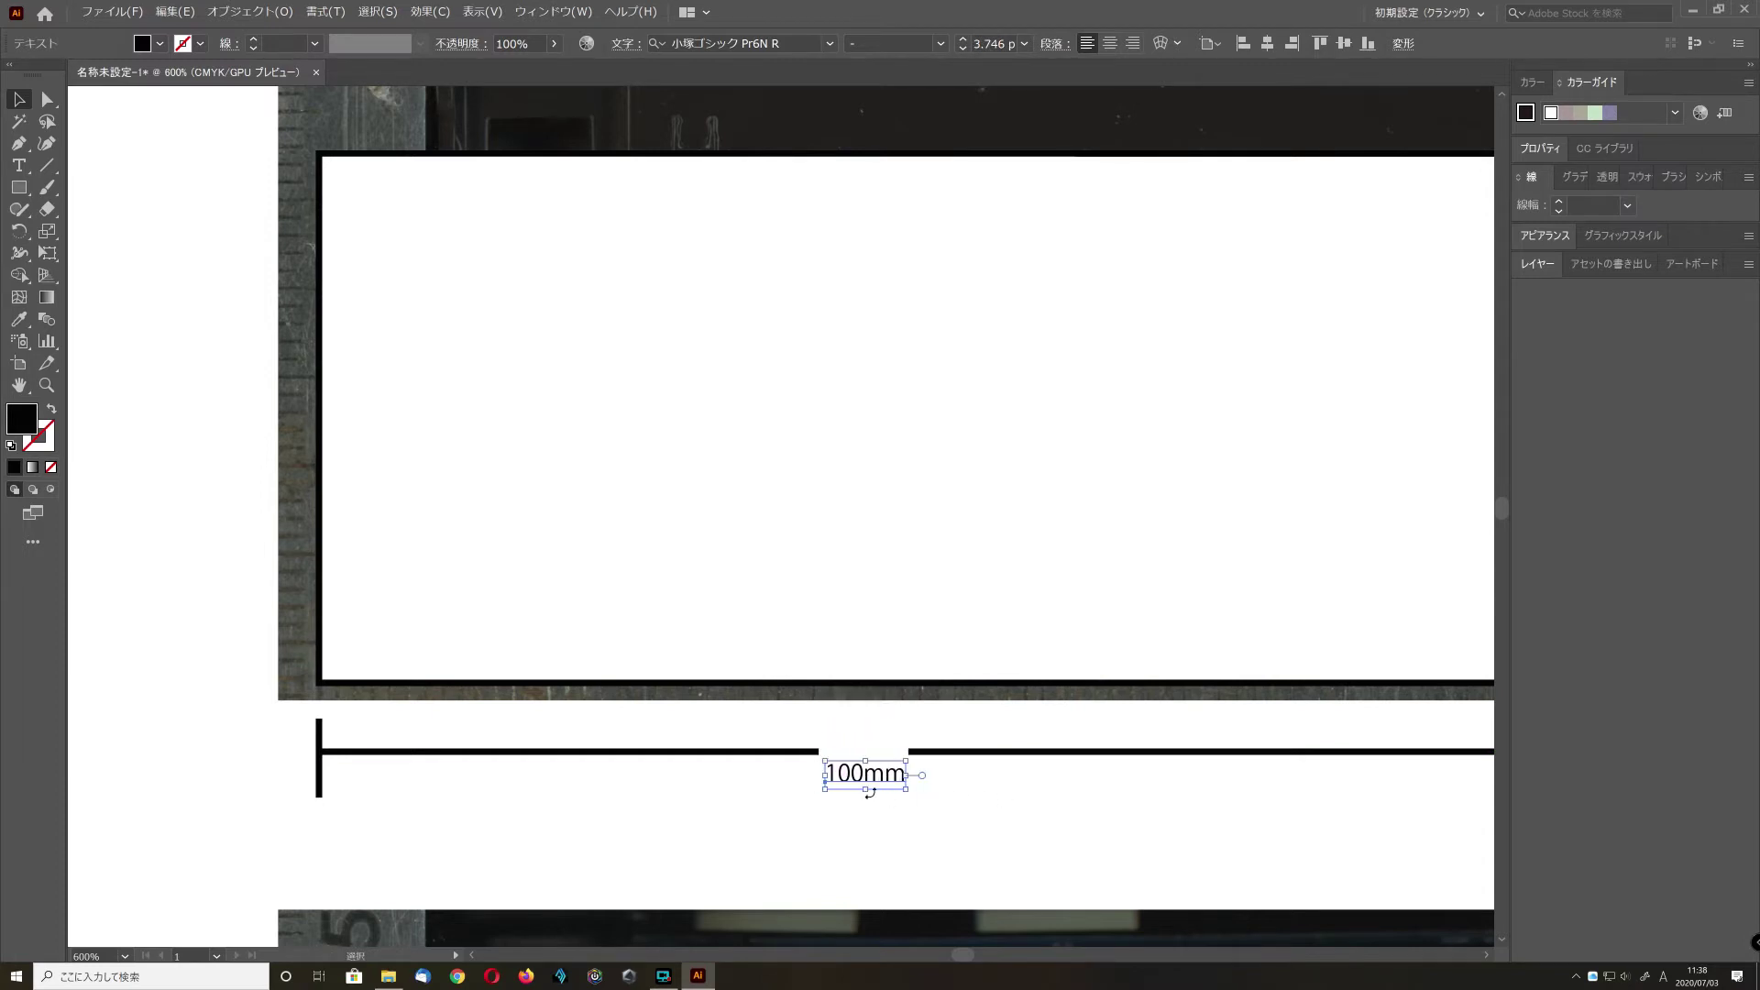
{"action": "left_click_drag", "start_coordinate": [887, 783], "coordinate": [881, 760]}
{"action": "left_click", "coordinate": [908, 787]}
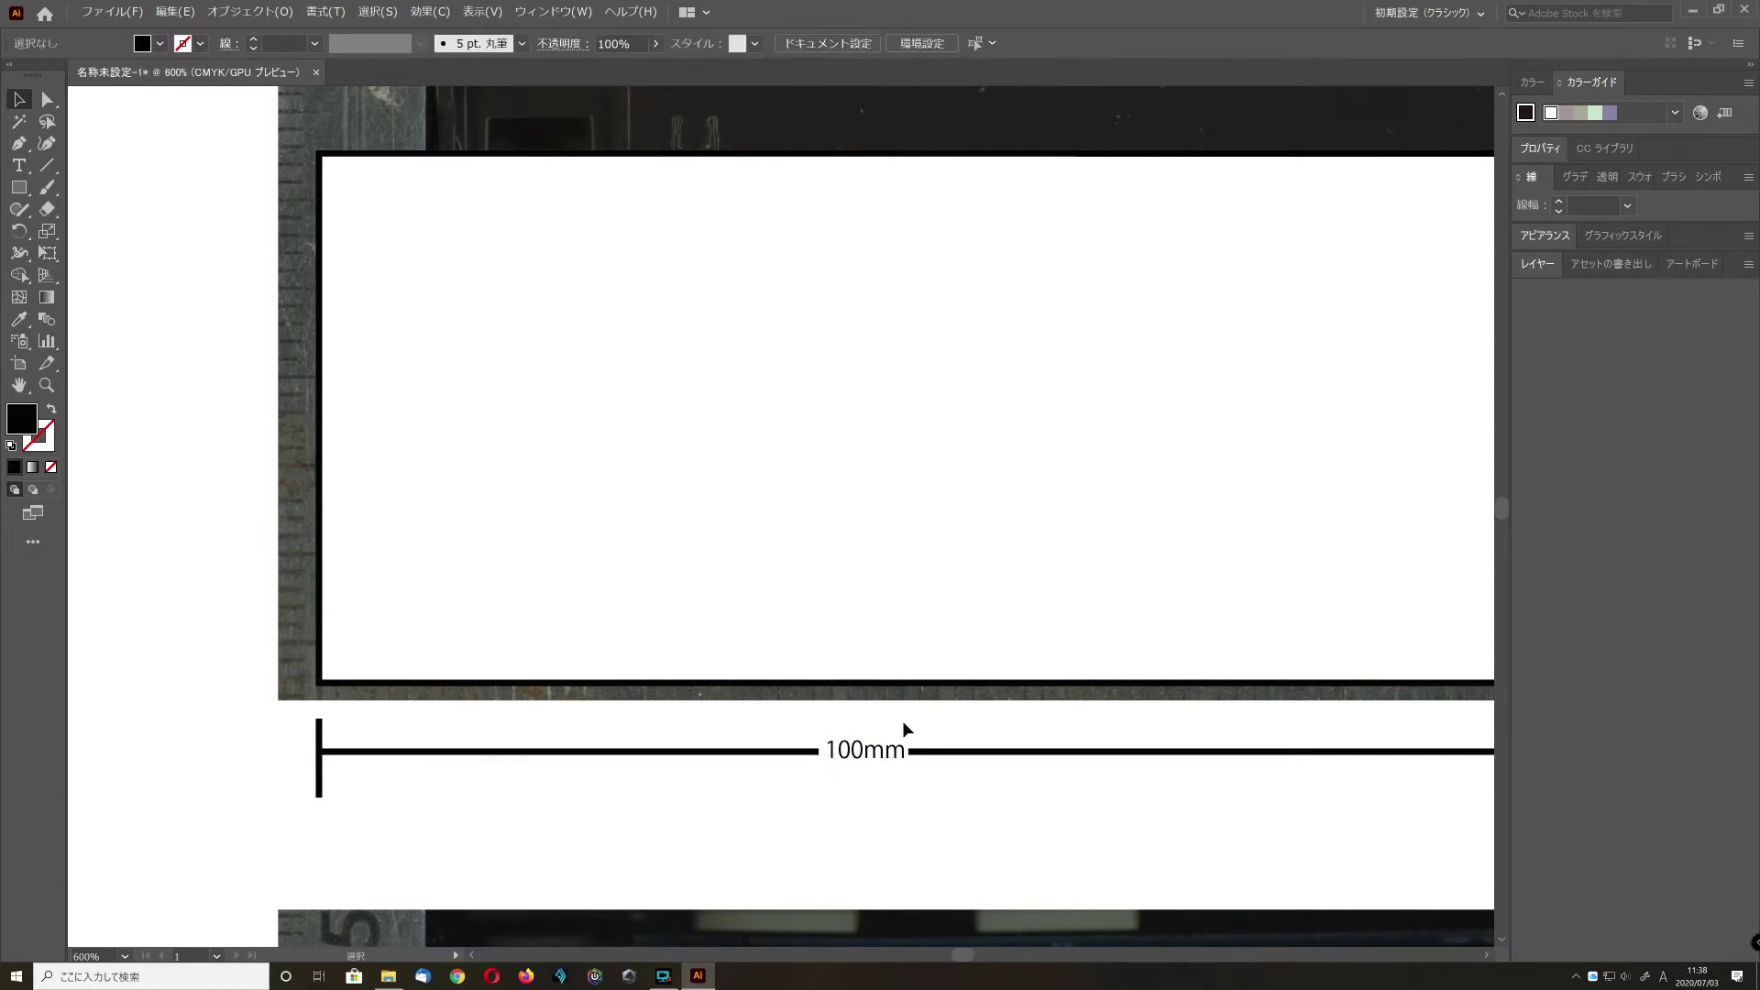
- Move the rectangle slightly up from the photo's lower edge and compare both its ends with the ruler graduations and end marks
{"action": "mouse_move", "coordinate": [902, 616]}
{"action": "left_mouse_down"}
{"action": "mouse_move", "coordinate": [893, 557]}
{"action": "mouse_move", "coordinate": [904, 597]}
{"action": "left_mouse_up"}
{"action": "key", "text": "a"}
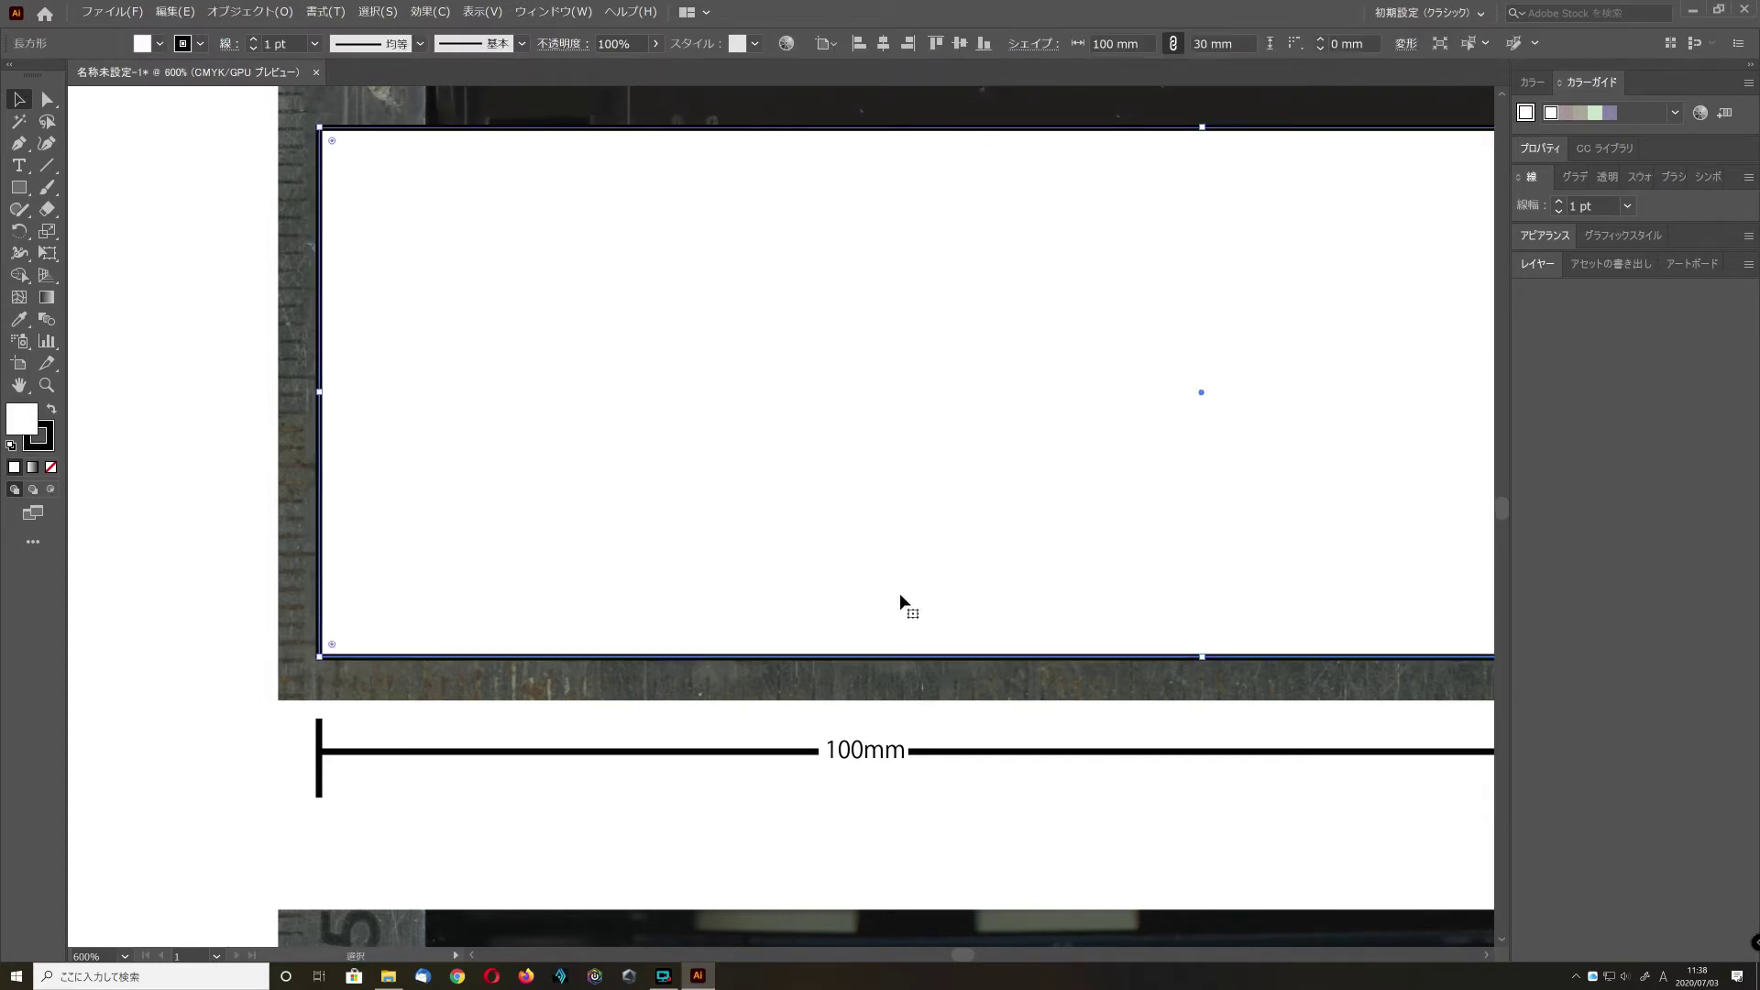
{"action": "scroll", "coordinate": [913, 699], "scroll_direction": "right", "scroll_amount": 1}
{"action": "scroll", "coordinate": [913, 699], "scroll_direction": "right", "scroll_amount": 10}
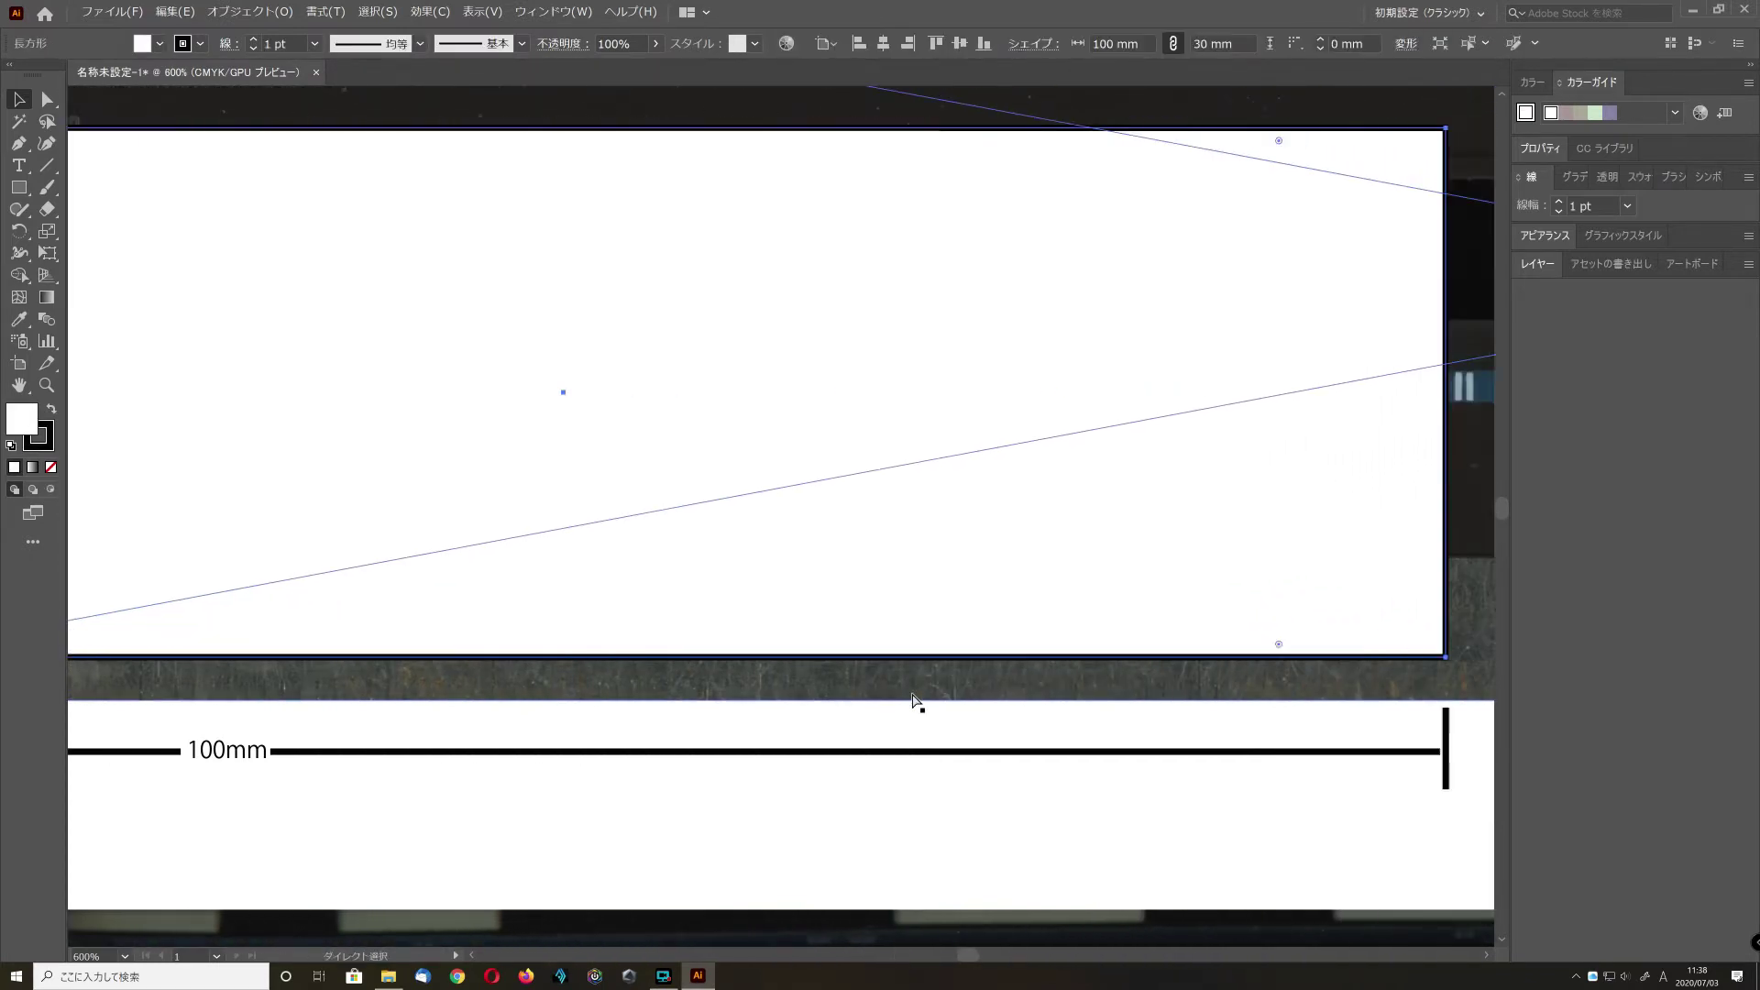
{"action": "key", "text": "v"}
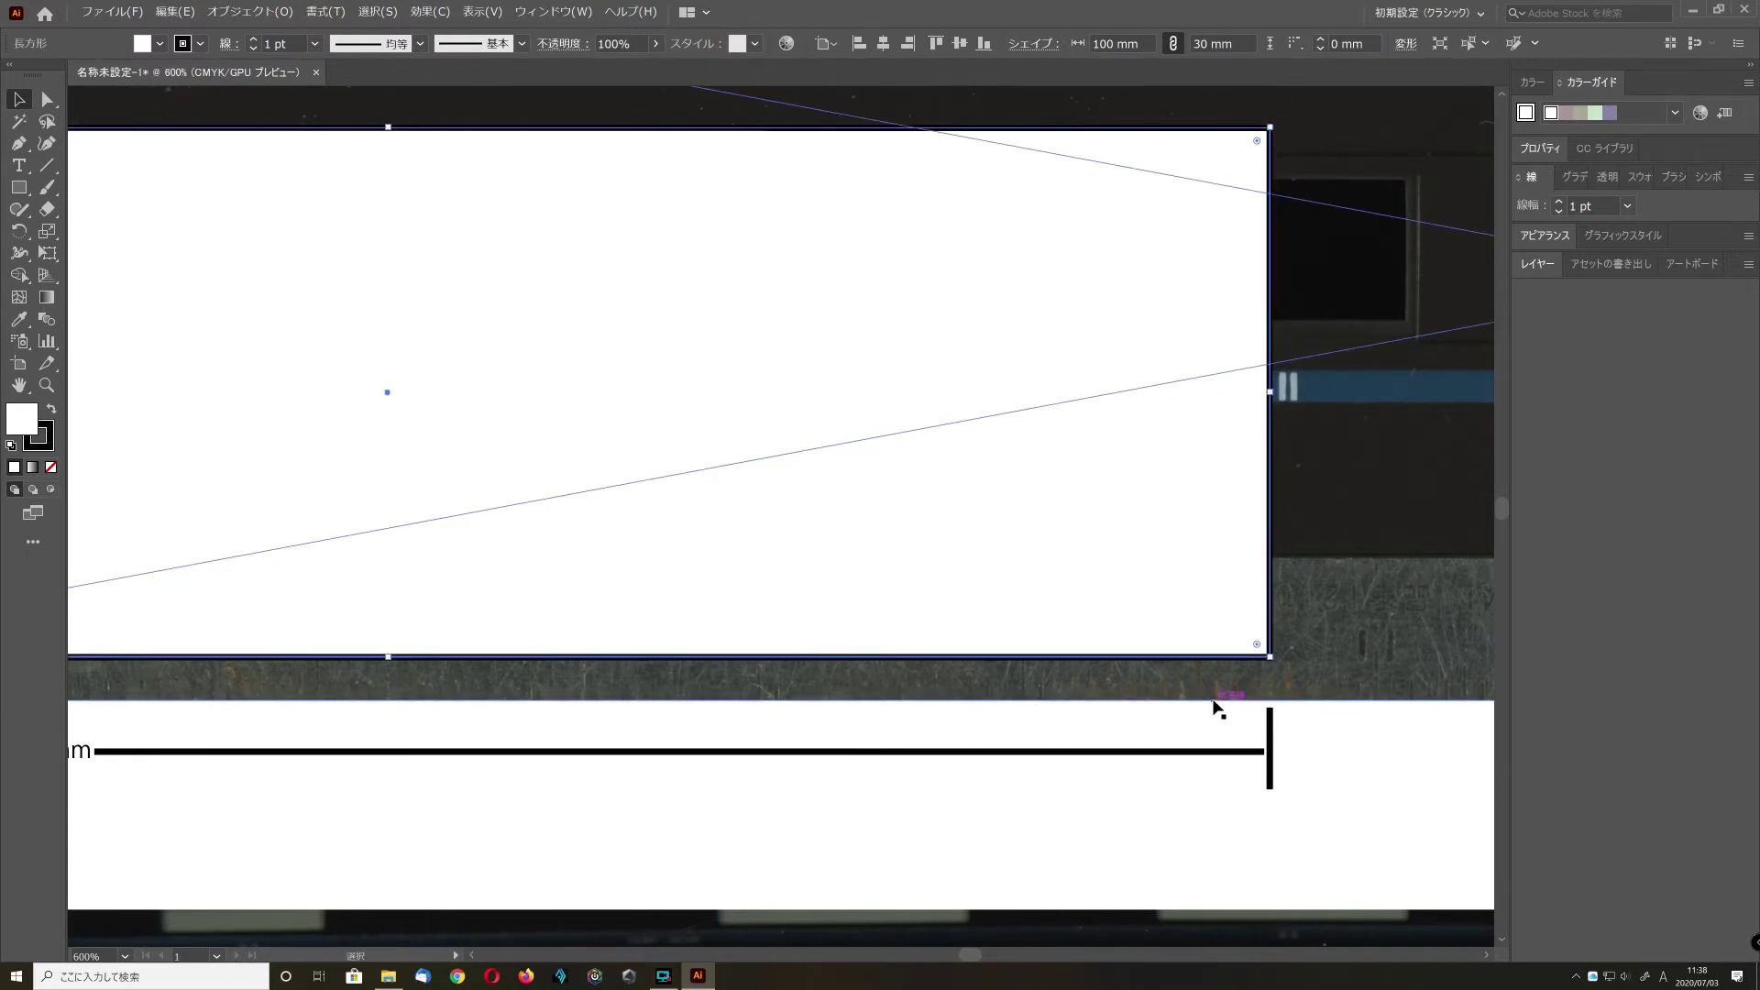
{"action": "key", "text": "a"}
{"action": "scroll", "coordinate": [1082, 746], "scroll_direction": "left", "scroll_amount": 8}
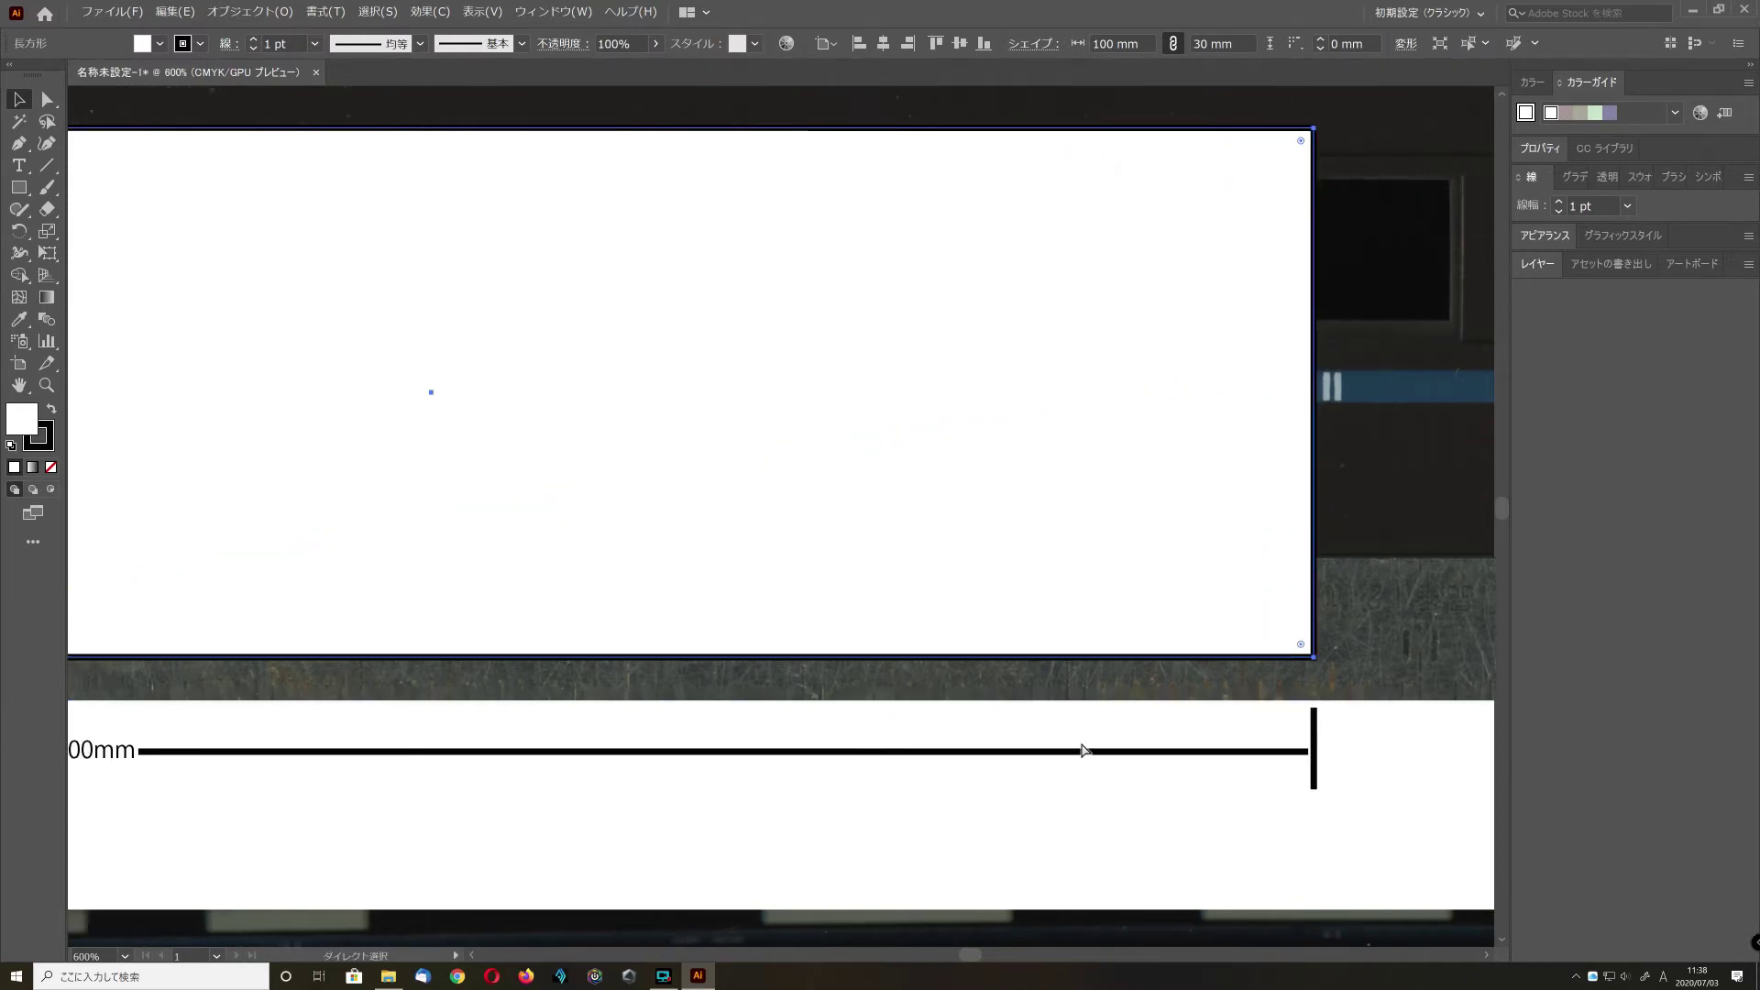
{"action": "scroll", "coordinate": [1082, 750], "scroll_direction": "left", "scroll_amount": 1}
{"action": "key", "text": "v"}
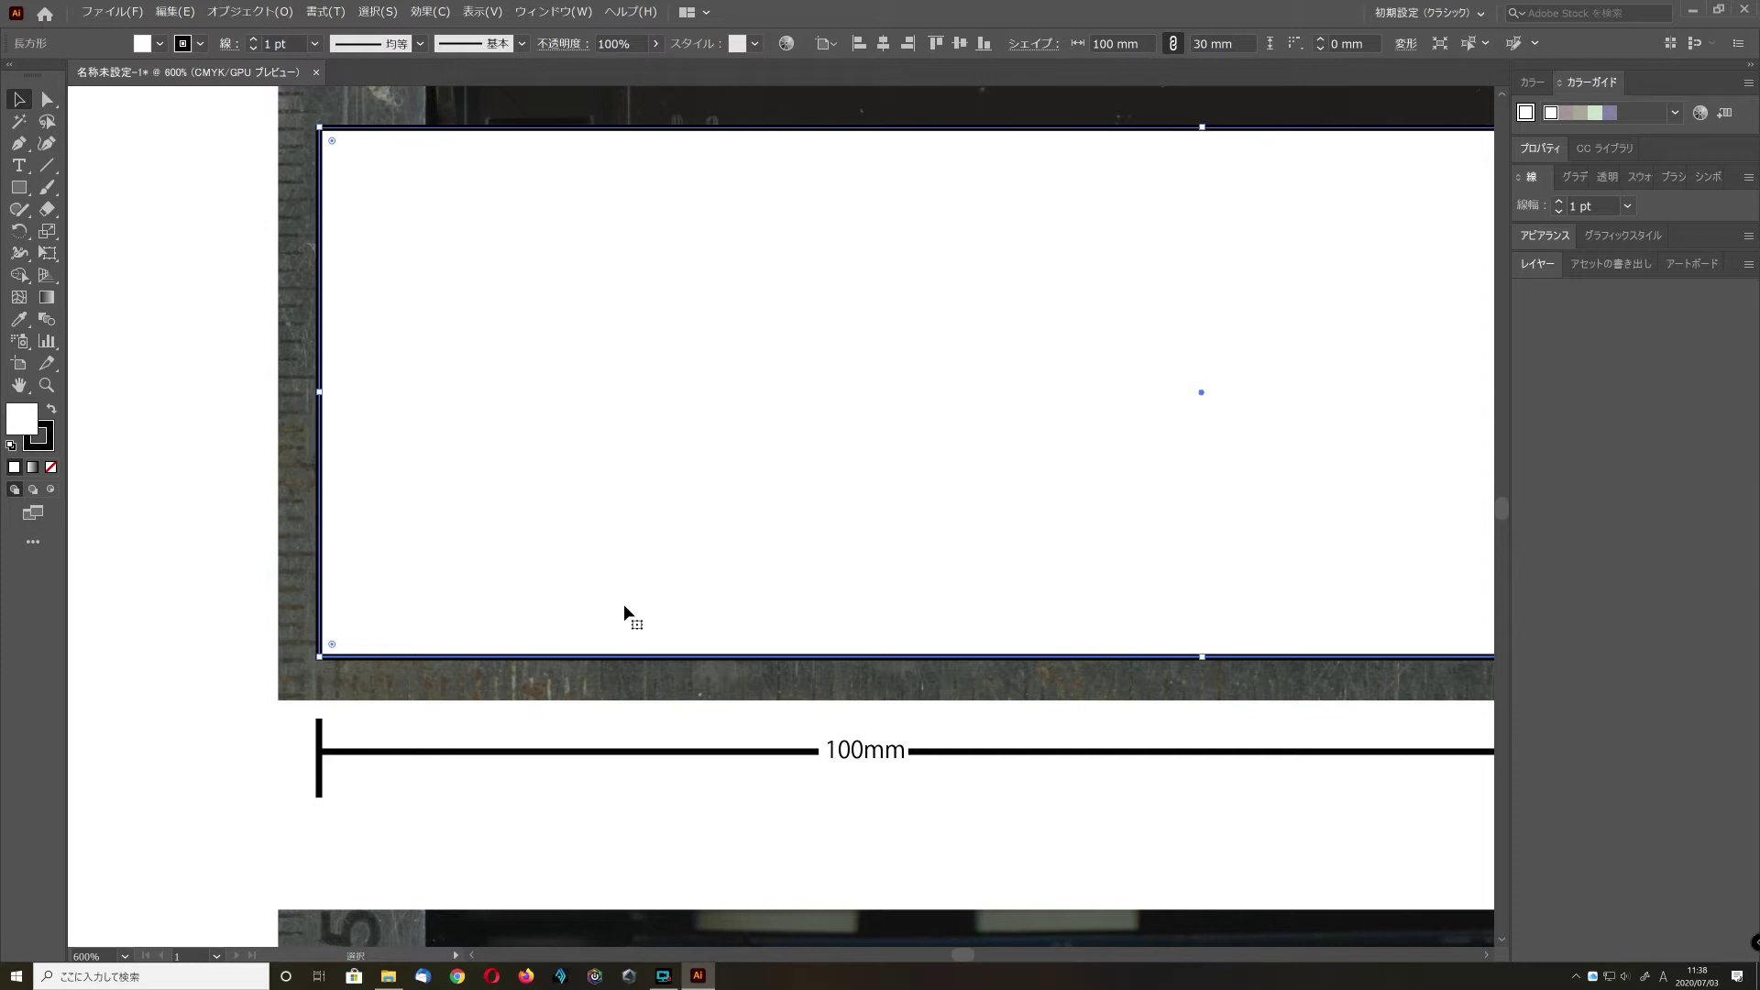
- Nudge the rectangle slightly down towards the photo's lower edge and recheck its two ends against the ruler
{"action": "mouse_move", "coordinate": [625, 607]}
{"action": "left_mouse_down"}
{"action": "mouse_move", "coordinate": [679, 607]}
{"action": "mouse_move", "coordinate": [629, 632]}
{"action": "mouse_move", "coordinate": [627, 616]}
{"action": "left_mouse_up"}
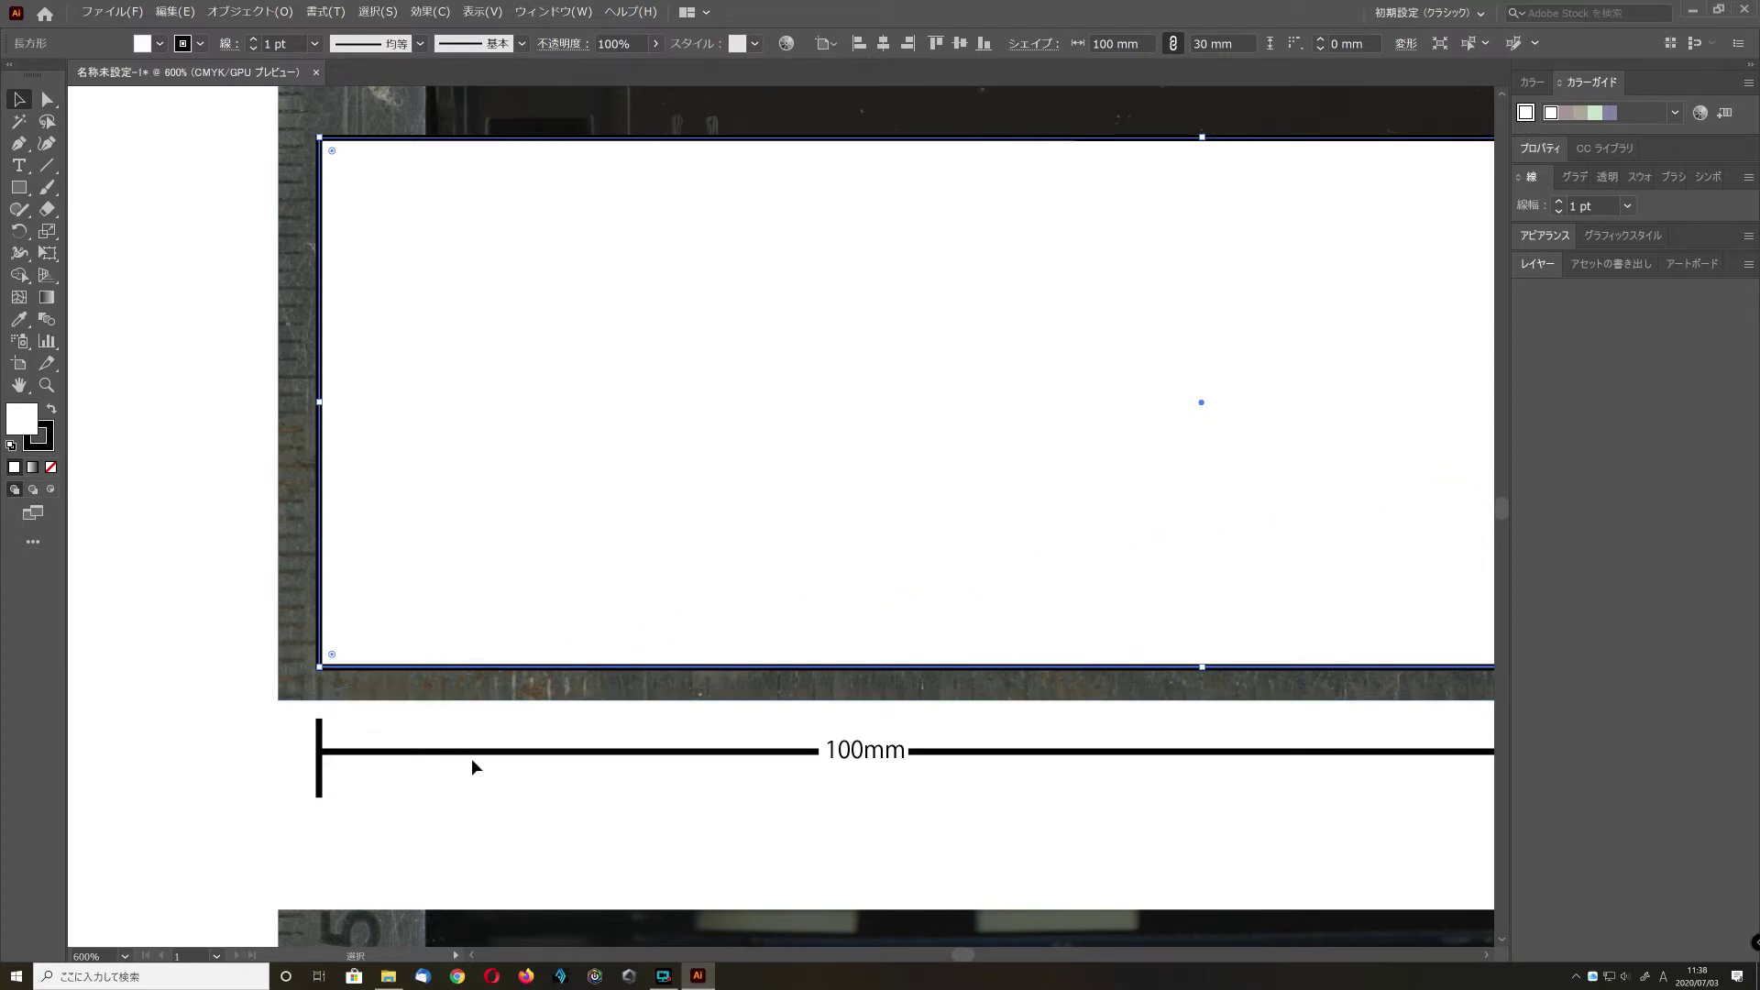
{"action": "key", "text": "a"}
{"action": "scroll", "coordinate": [534, 837], "scroll_direction": "right", "scroll_amount": 3}
{"action": "scroll", "coordinate": [535, 842], "scroll_direction": "left", "scroll_amount": 3}
{"action": "key", "text": "v"}
- Shift the rectangle up and to the right, and align the uppermost photo's left edge with the 100mm line's left end mark
{"action": "left_click_drag", "start_coordinate": [496, 590], "coordinate": [506, 558]}
{"action": "scroll", "coordinate": [505, 556], "scroll_direction": "up", "scroll_amount": 3}
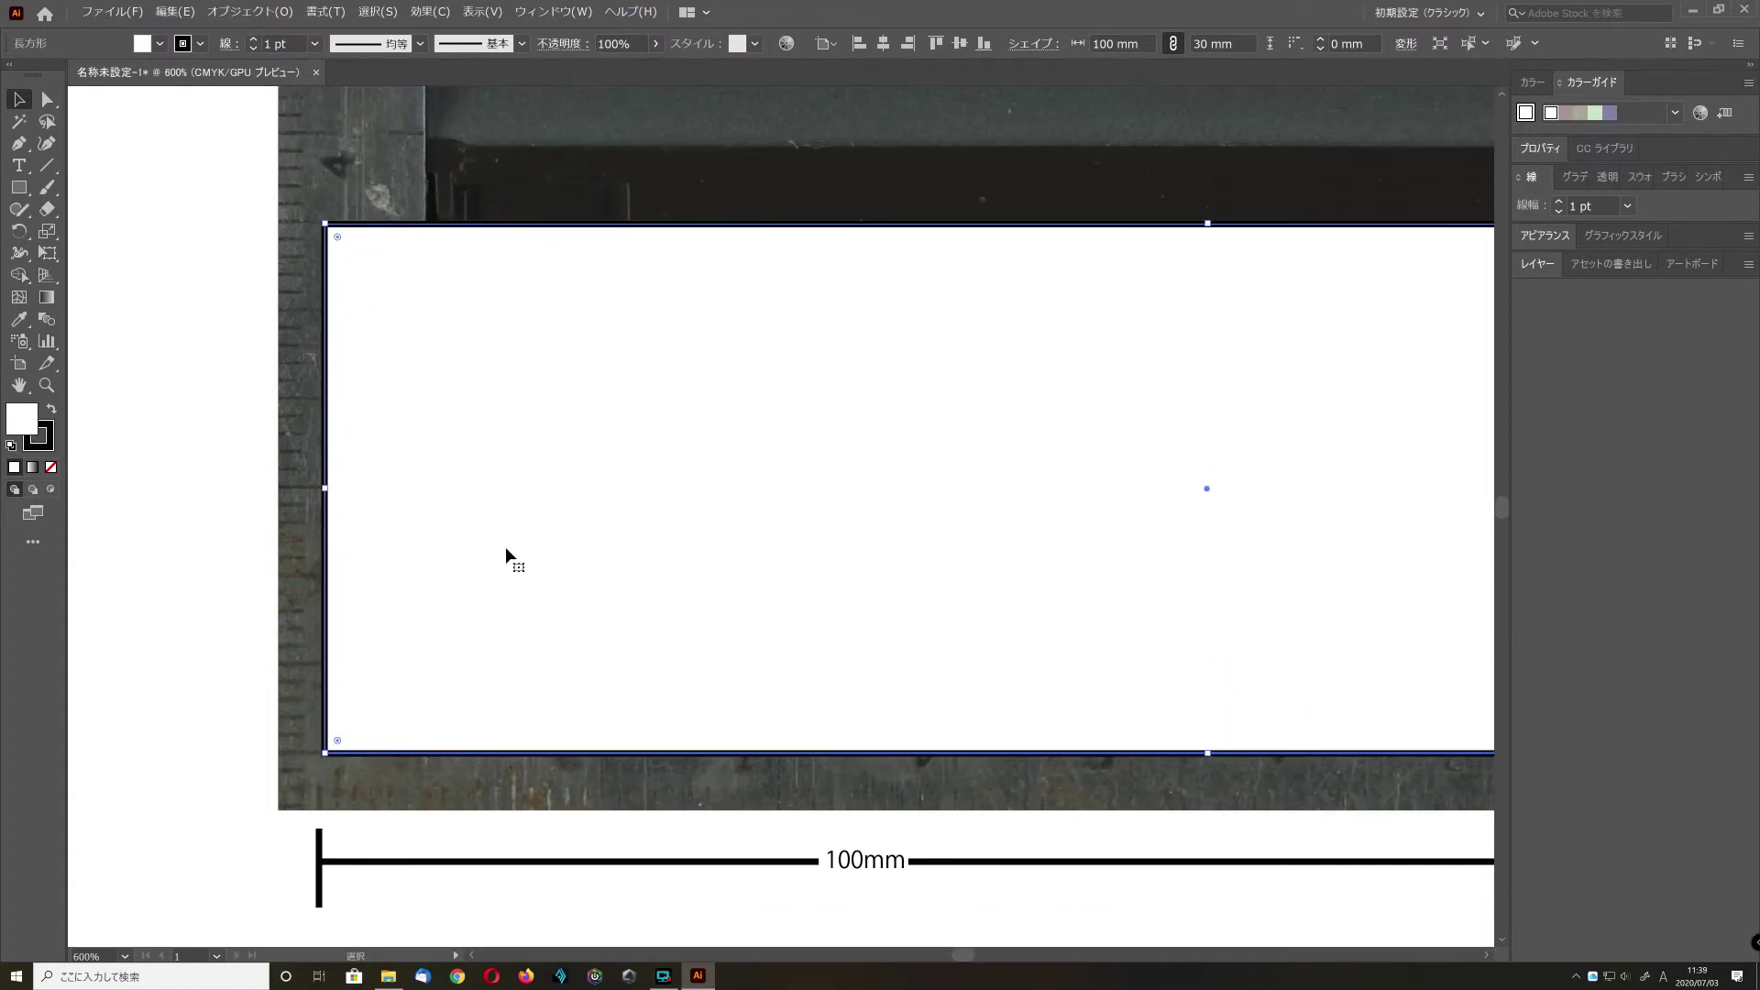
{"action": "left_click_drag", "start_coordinate": [439, 400], "coordinate": [465, 400]}
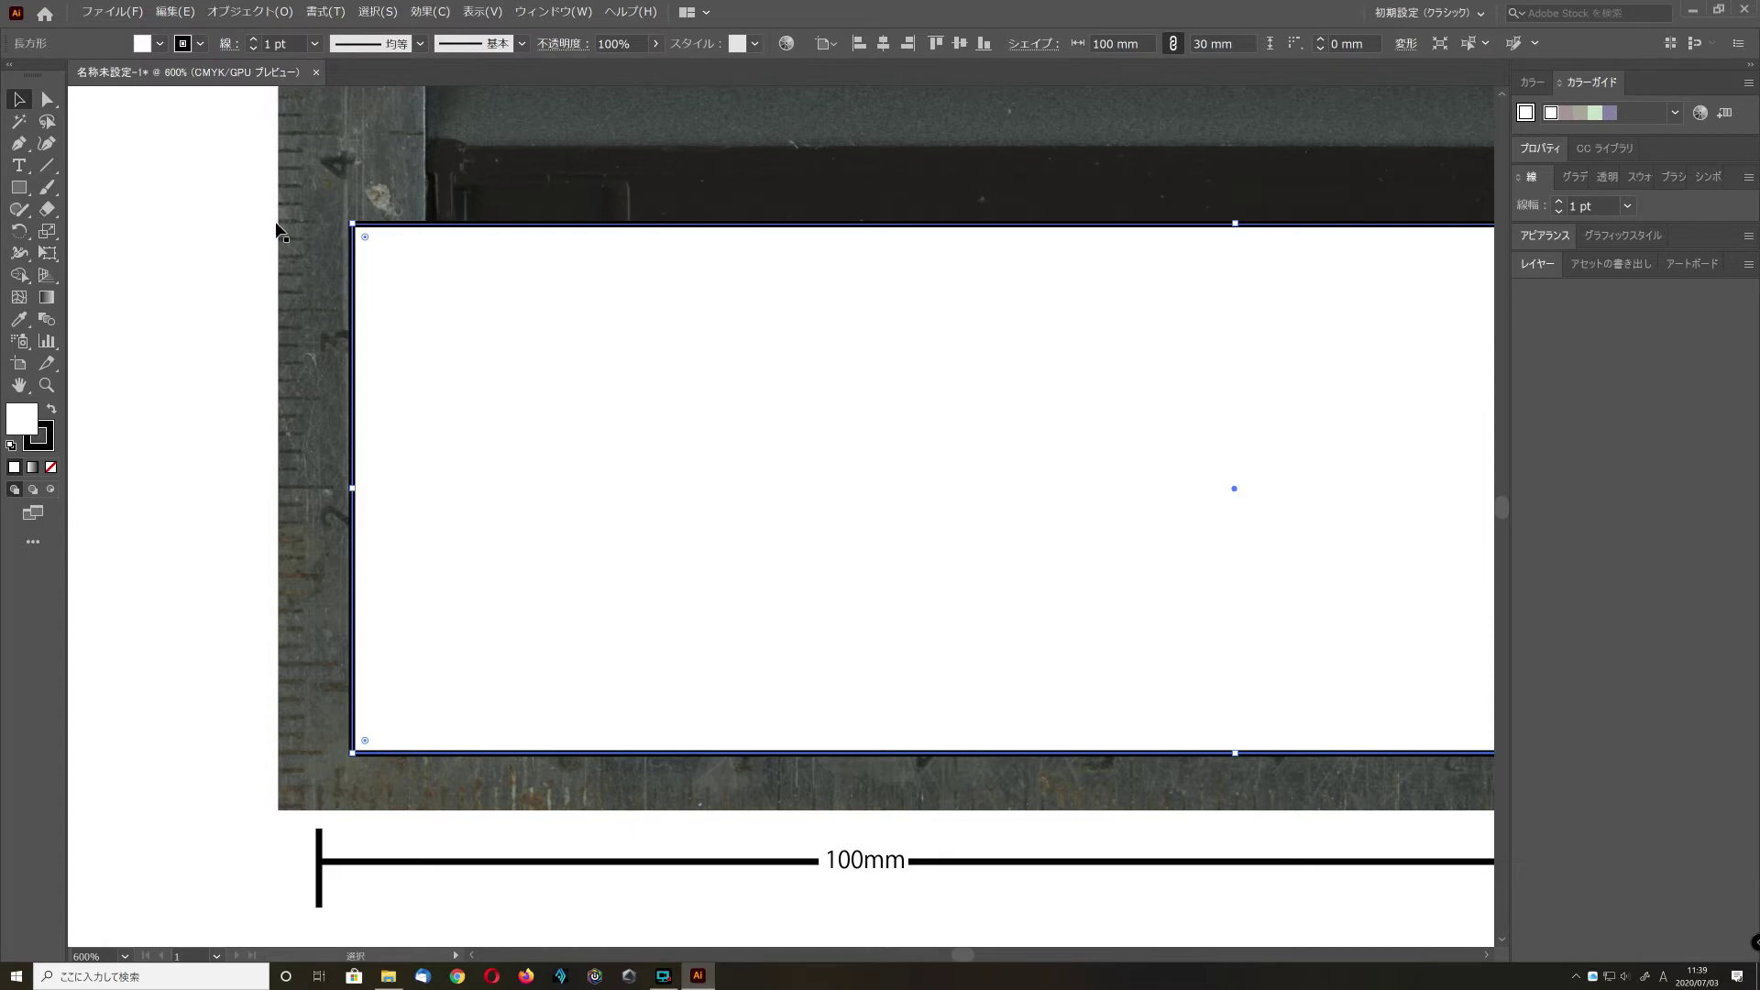
{"action": "left_click_drag", "start_coordinate": [279, 224], "coordinate": [322, 231]}
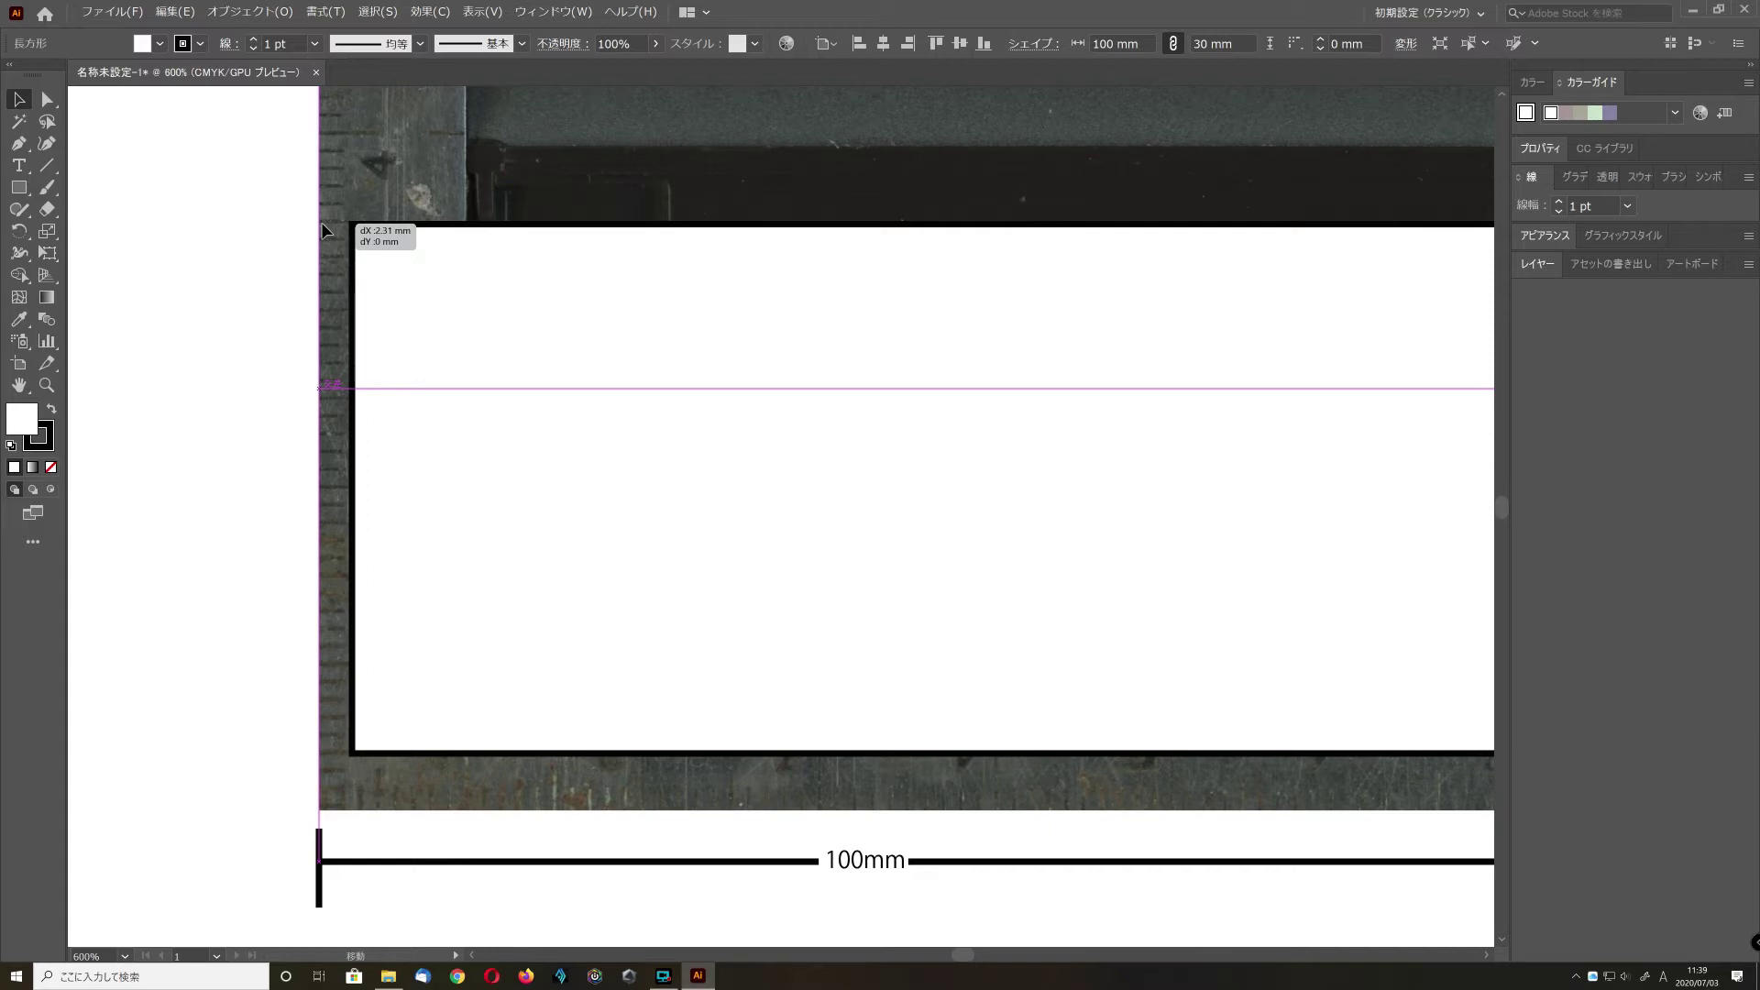
{"action": "left_click_drag", "start_coordinate": [321, 225], "coordinate": [322, 226]}
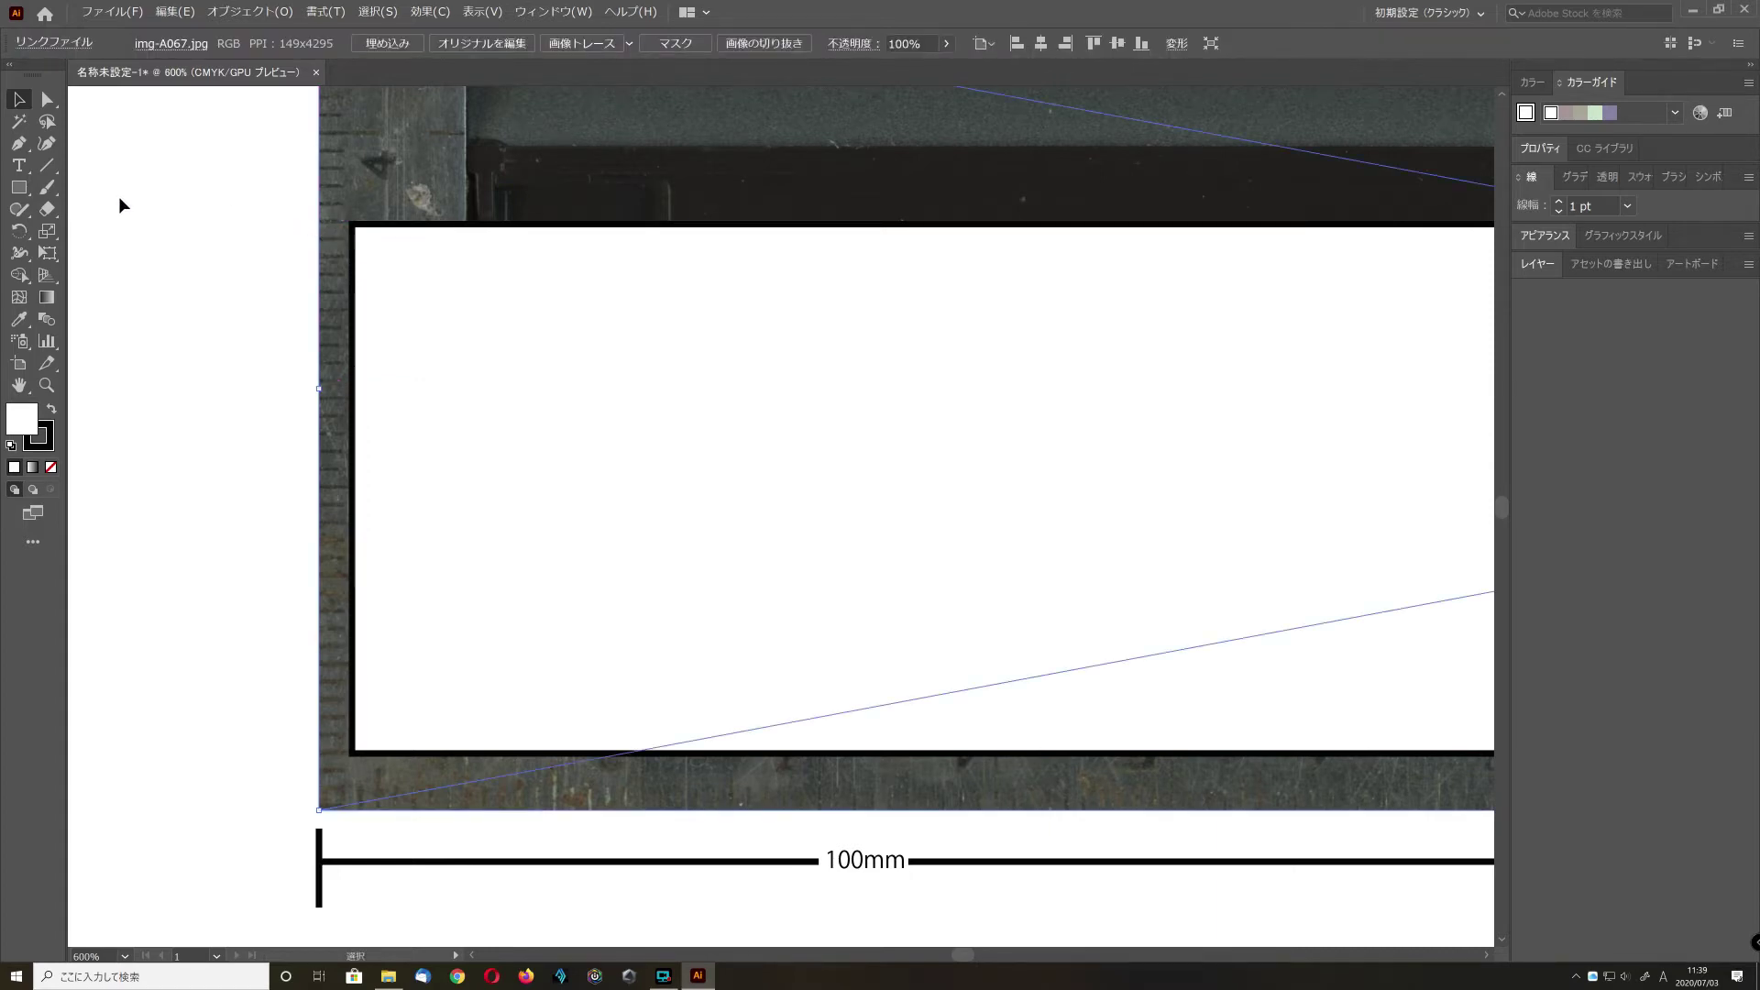
- Draw a small rectangle about 2.2 mm wide and 0.2 mm high on the blank area left of the uppermost photo
{"action": "left_click", "coordinate": [18, 187]}
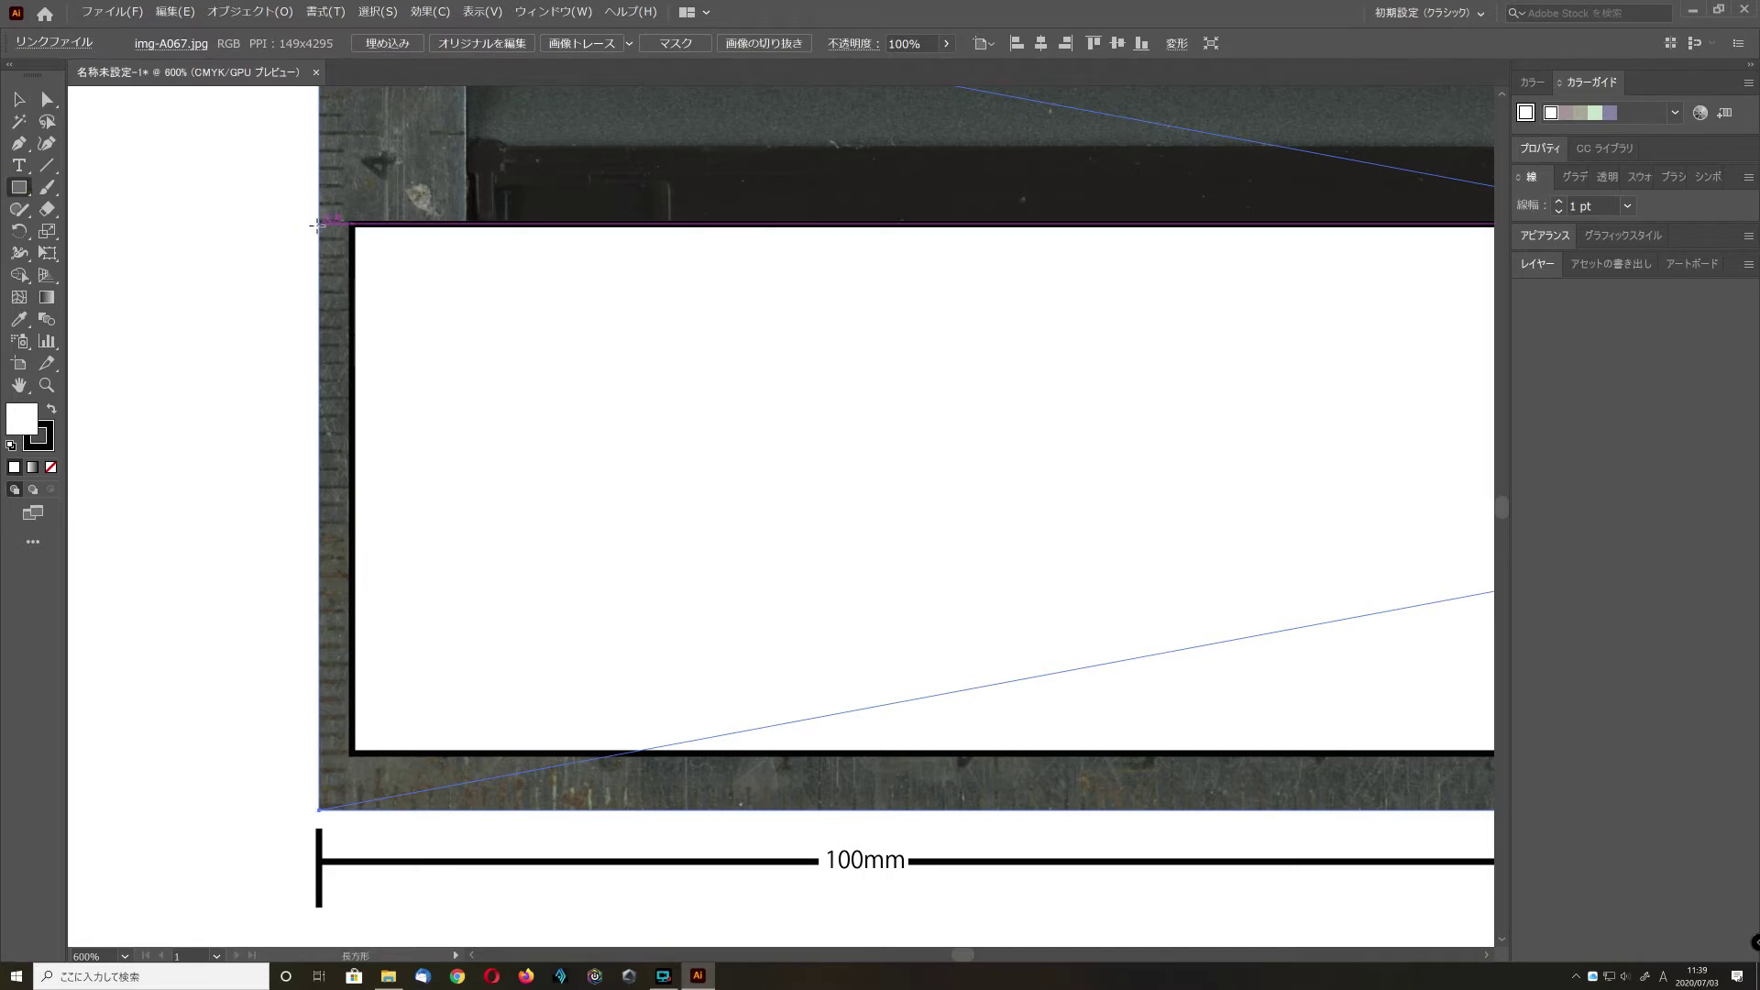
{"action": "mouse_move", "coordinate": [203, 237]}
{"action": "left_mouse_down"}
{"action": "mouse_move", "coordinate": [174, 239]}
{"action": "mouse_move", "coordinate": [246, 243]}
{"action": "left_mouse_up"}
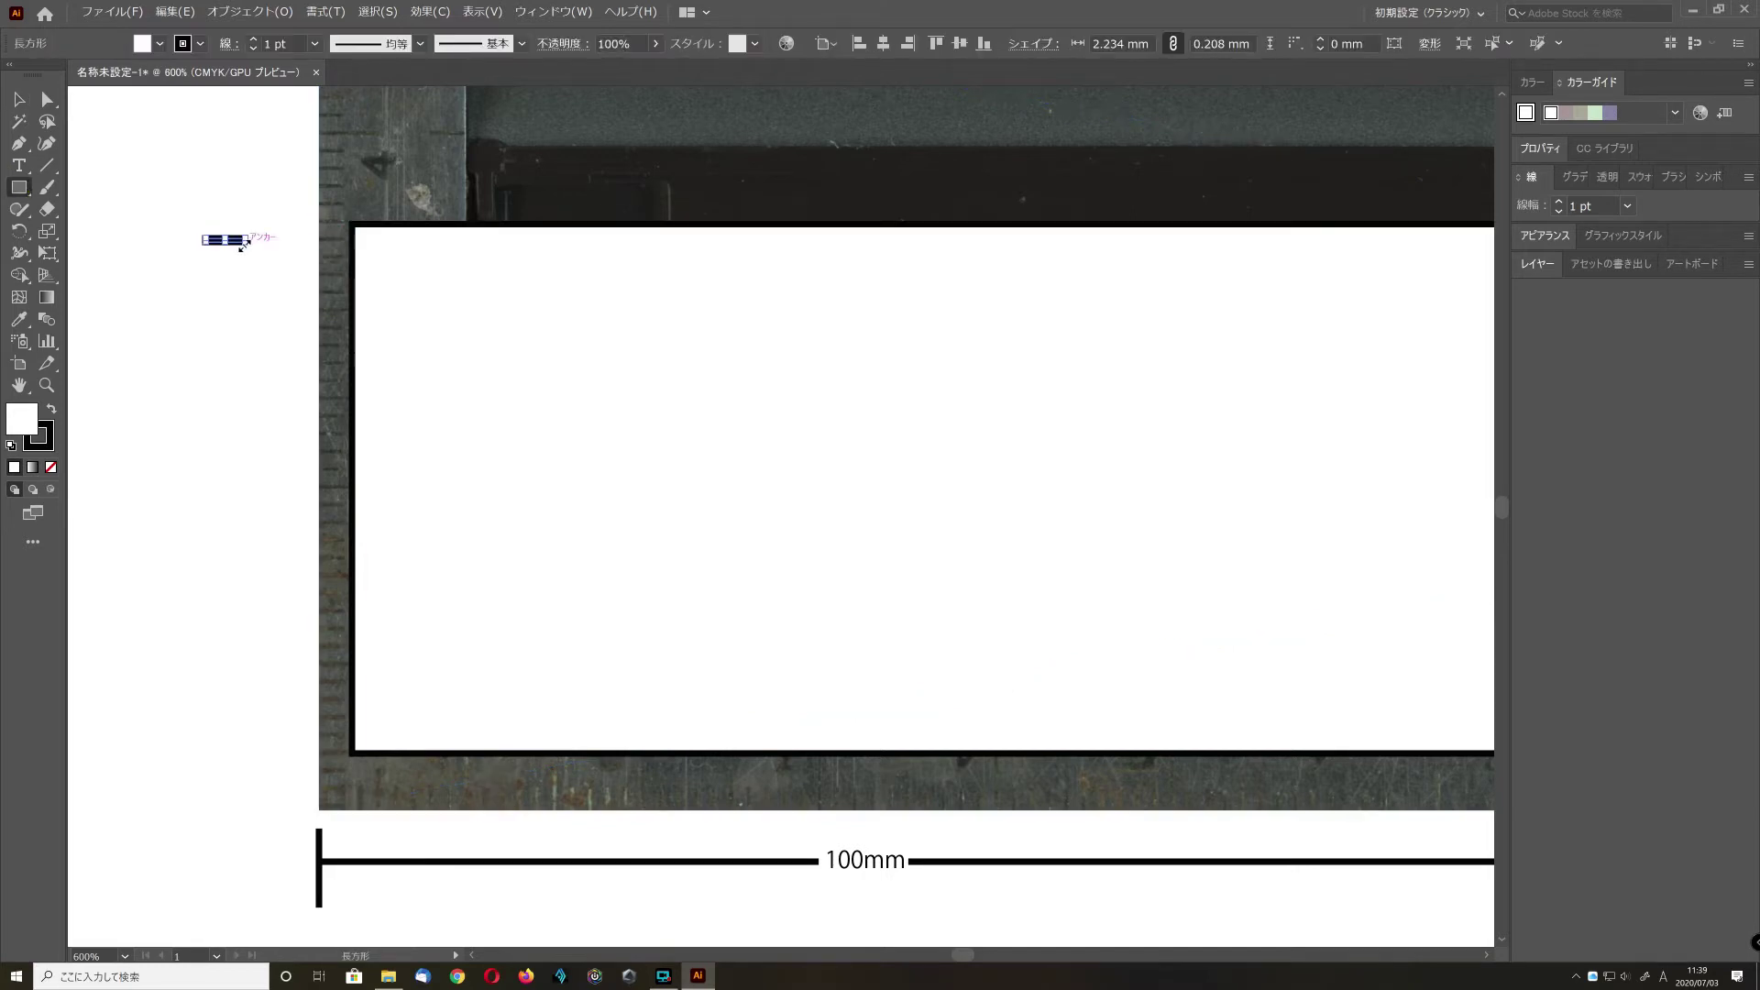
- Delete the small rectangle beside the uppermost photo and set the default stroke weight to 0.25 pt
{"action": "key", "text": "Delete"}
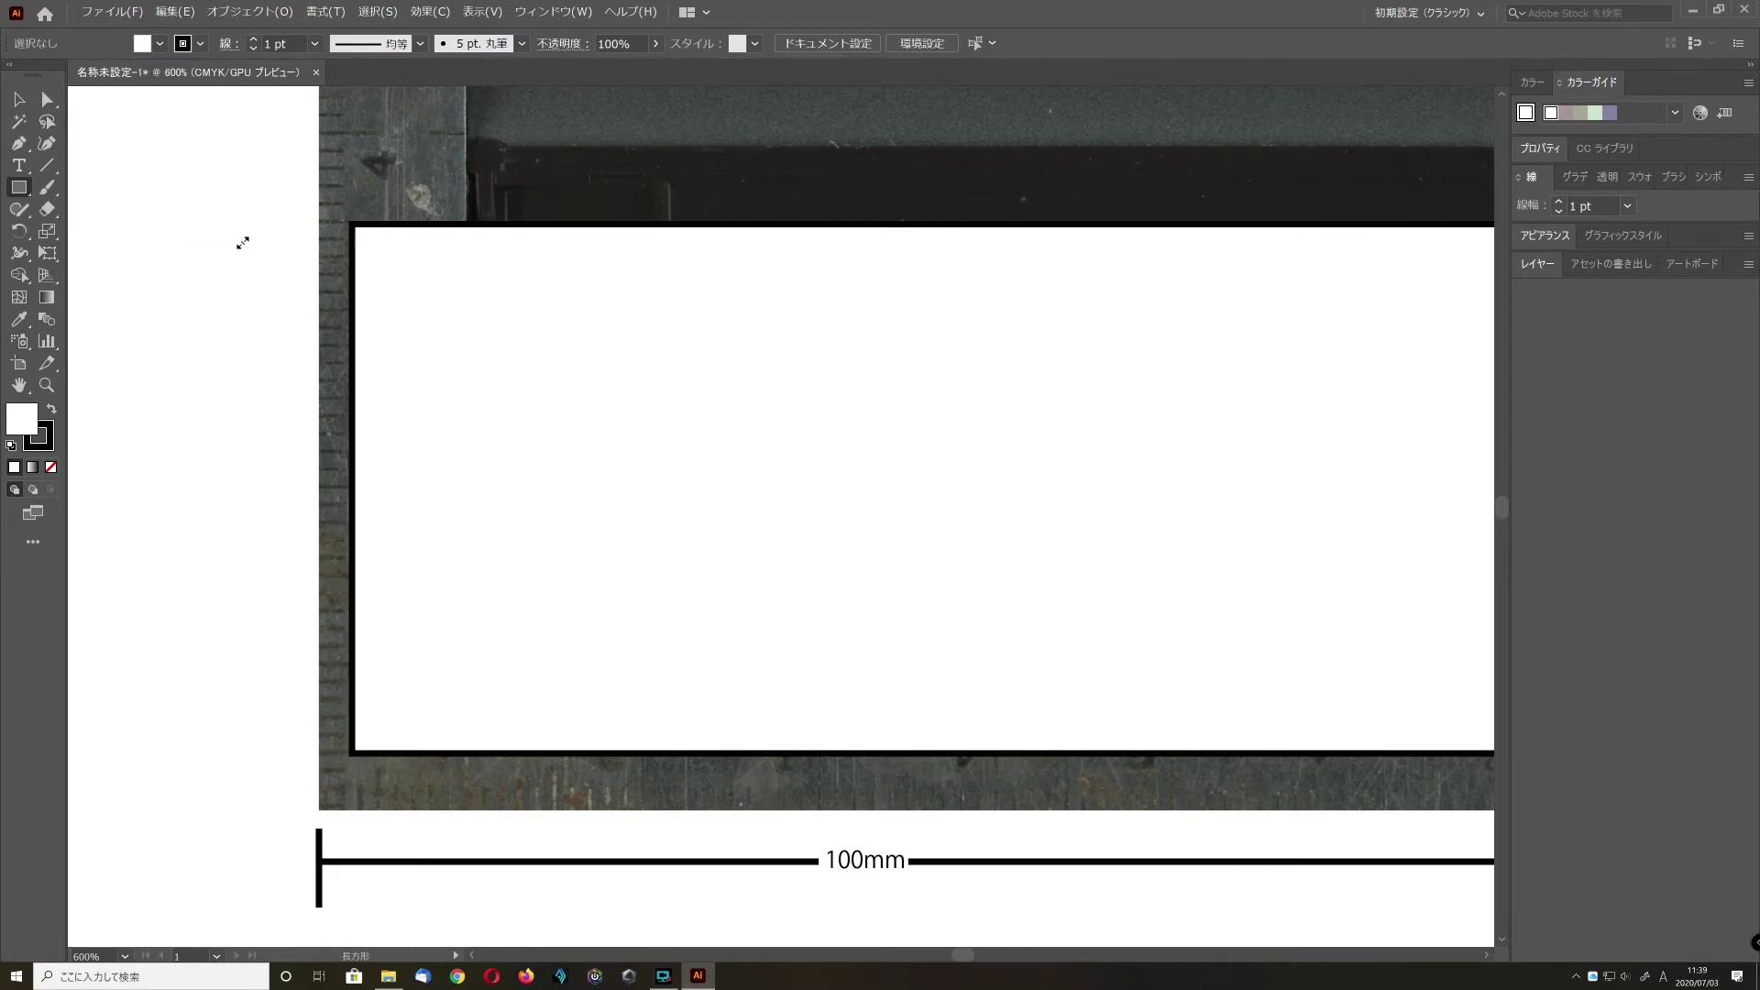
{"action": "left_click", "coordinate": [315, 43]}
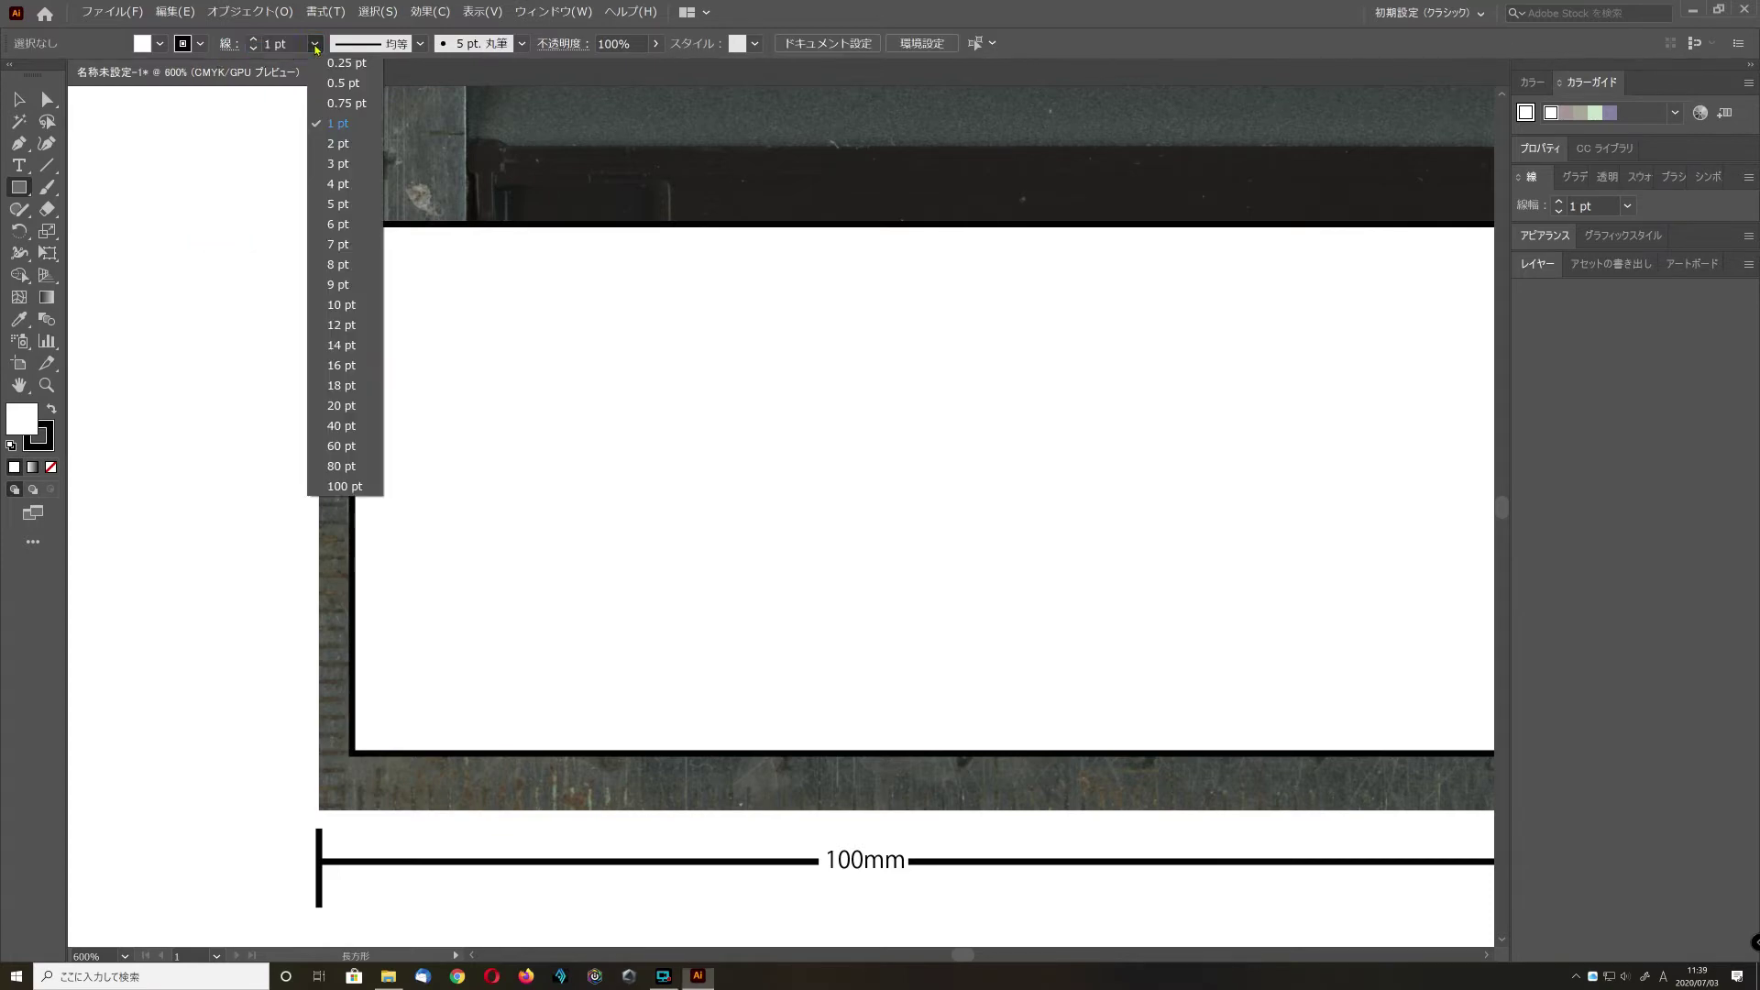
{"action": "left_click", "coordinate": [339, 63]}
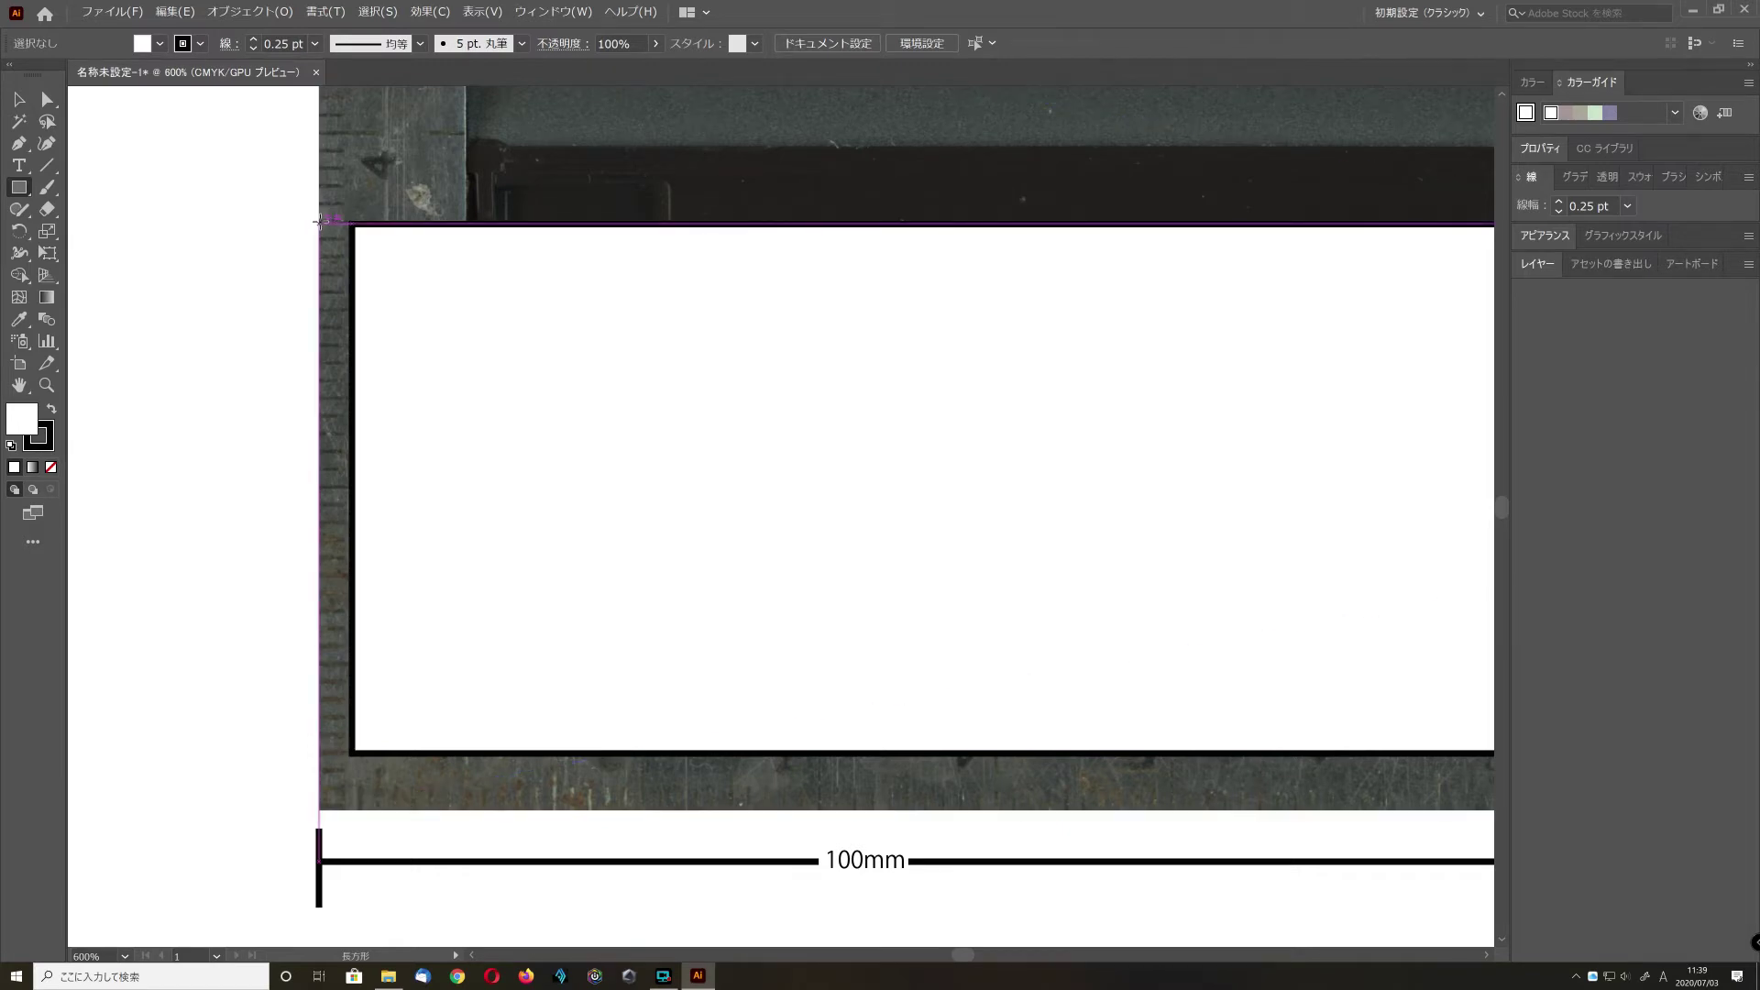
- Shift the 100 × 30 mm rectangle right off the vertical ruler and draw a rectangle about 7.6 mm wide and 30 mm high over that ruler
{"action": "left_click", "coordinate": [20, 99]}
{"action": "left_click_drag", "start_coordinate": [511, 287], "coordinate": [663, 287]}
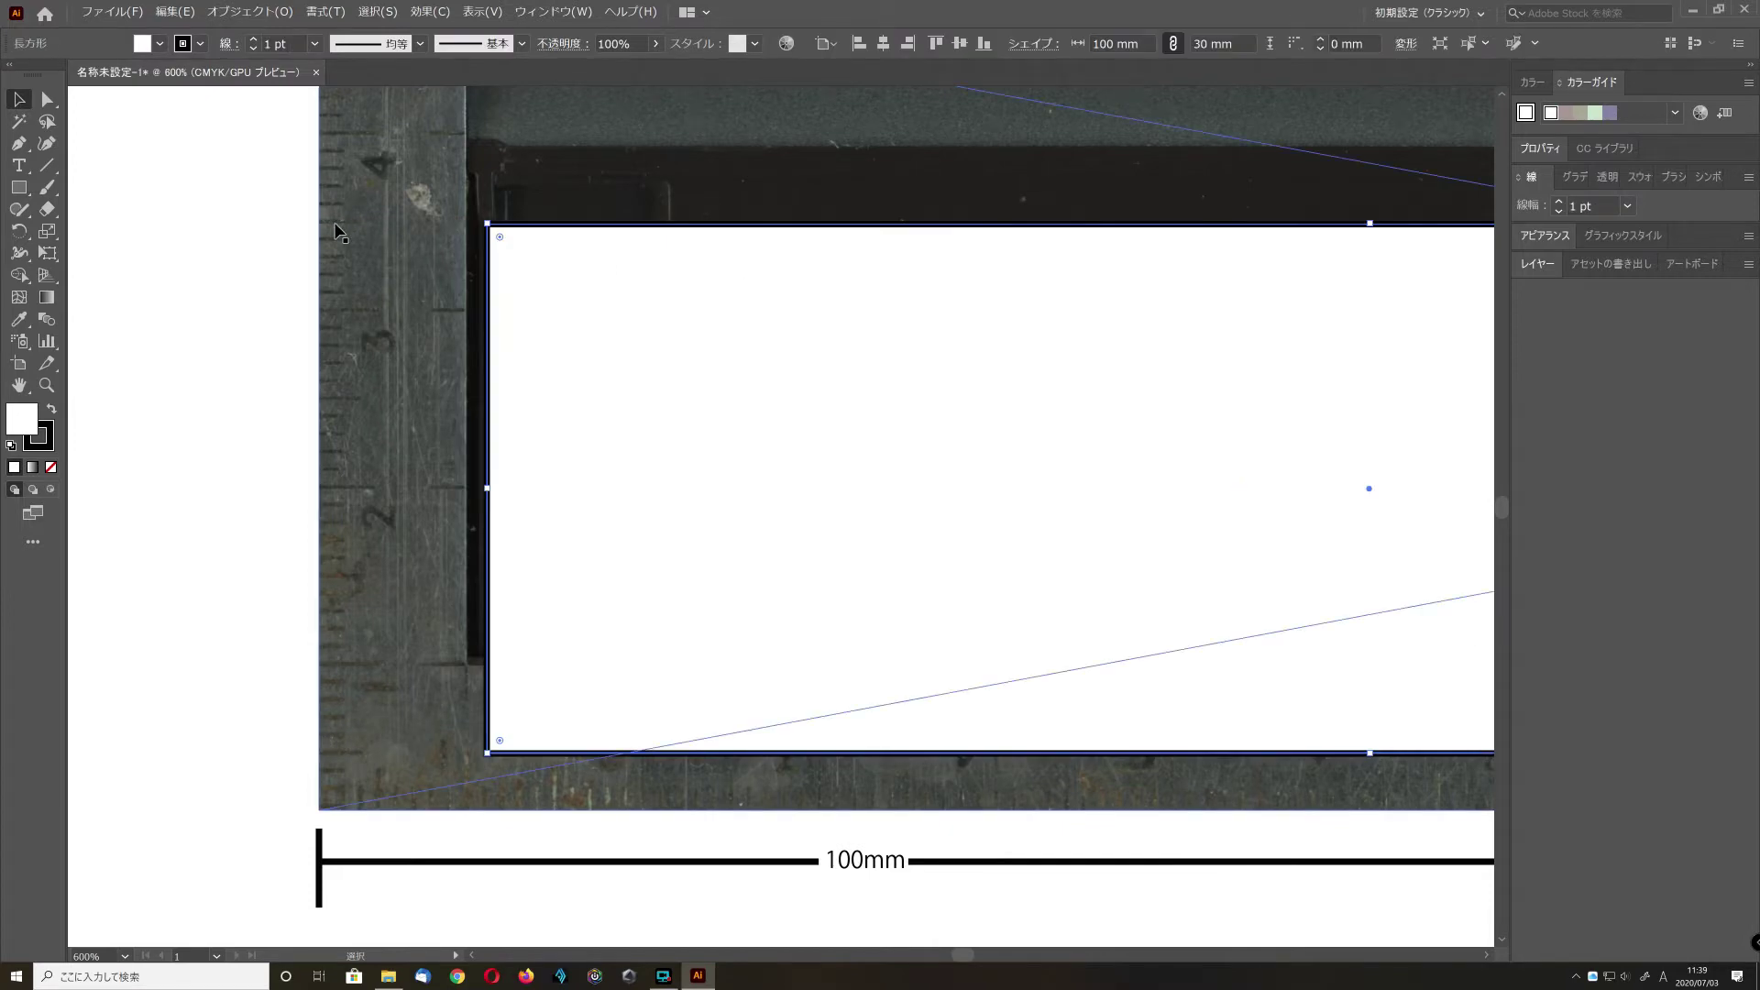
{"action": "left_click", "coordinate": [18, 187]}
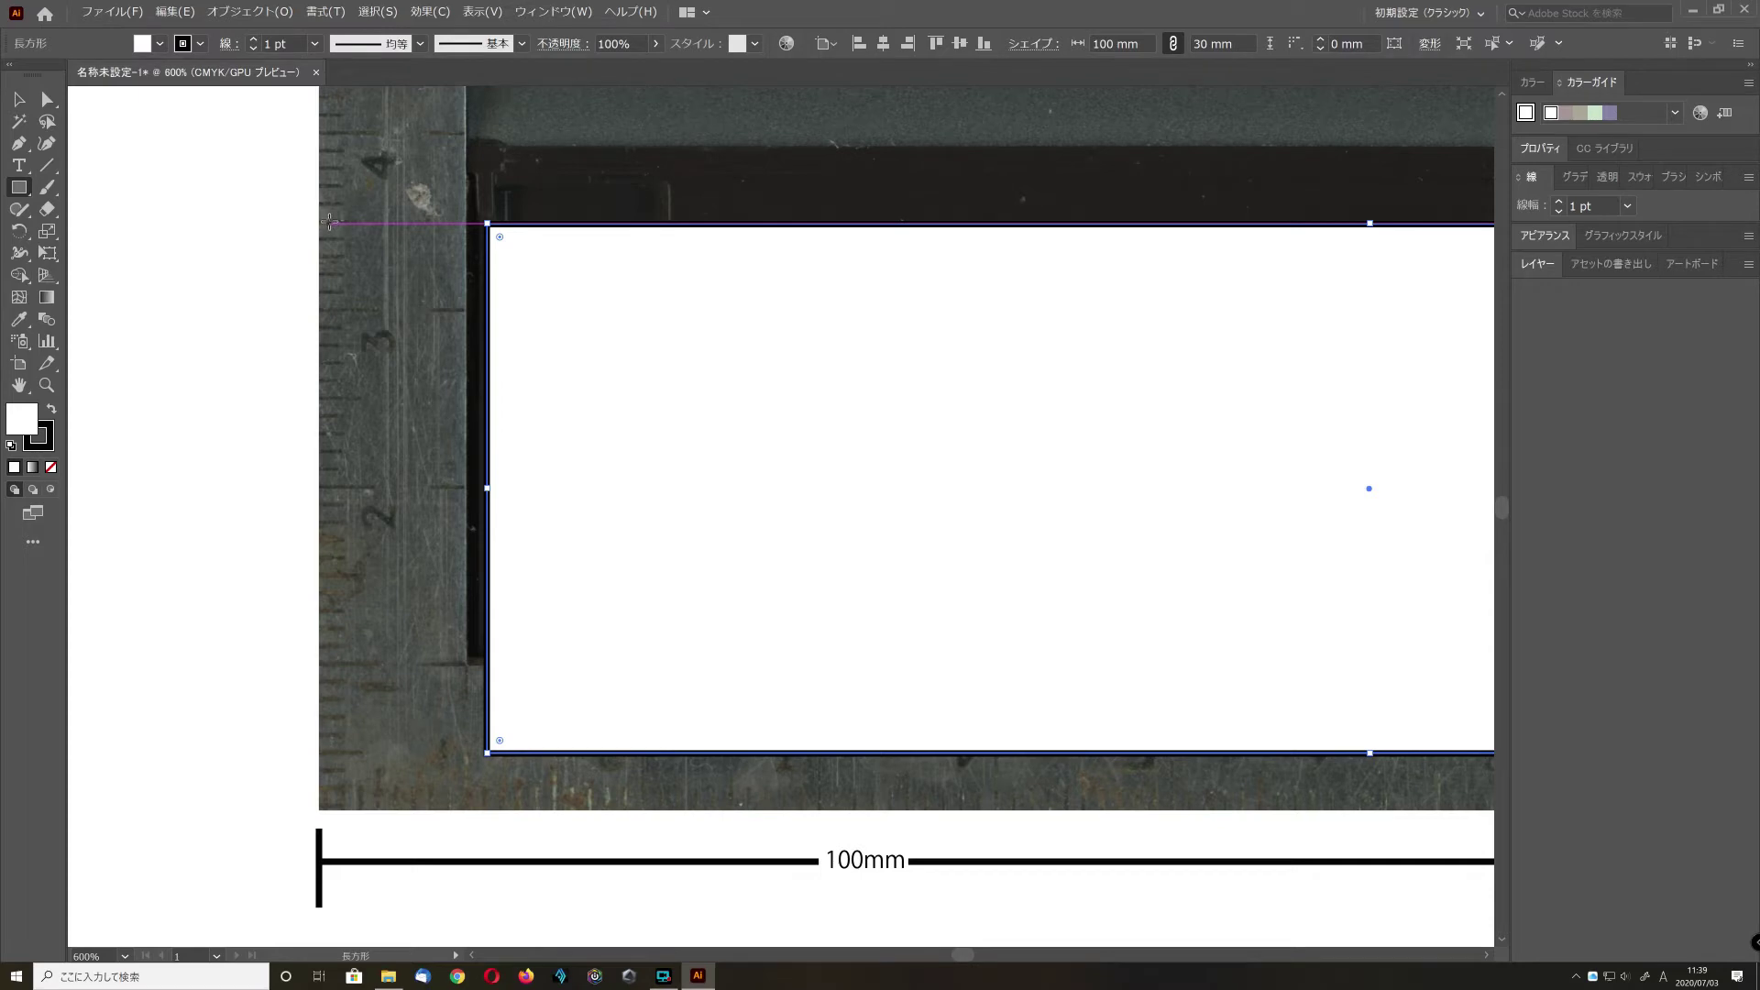
{"action": "left_click_drag", "start_coordinate": [330, 223], "coordinate": [463, 753]}
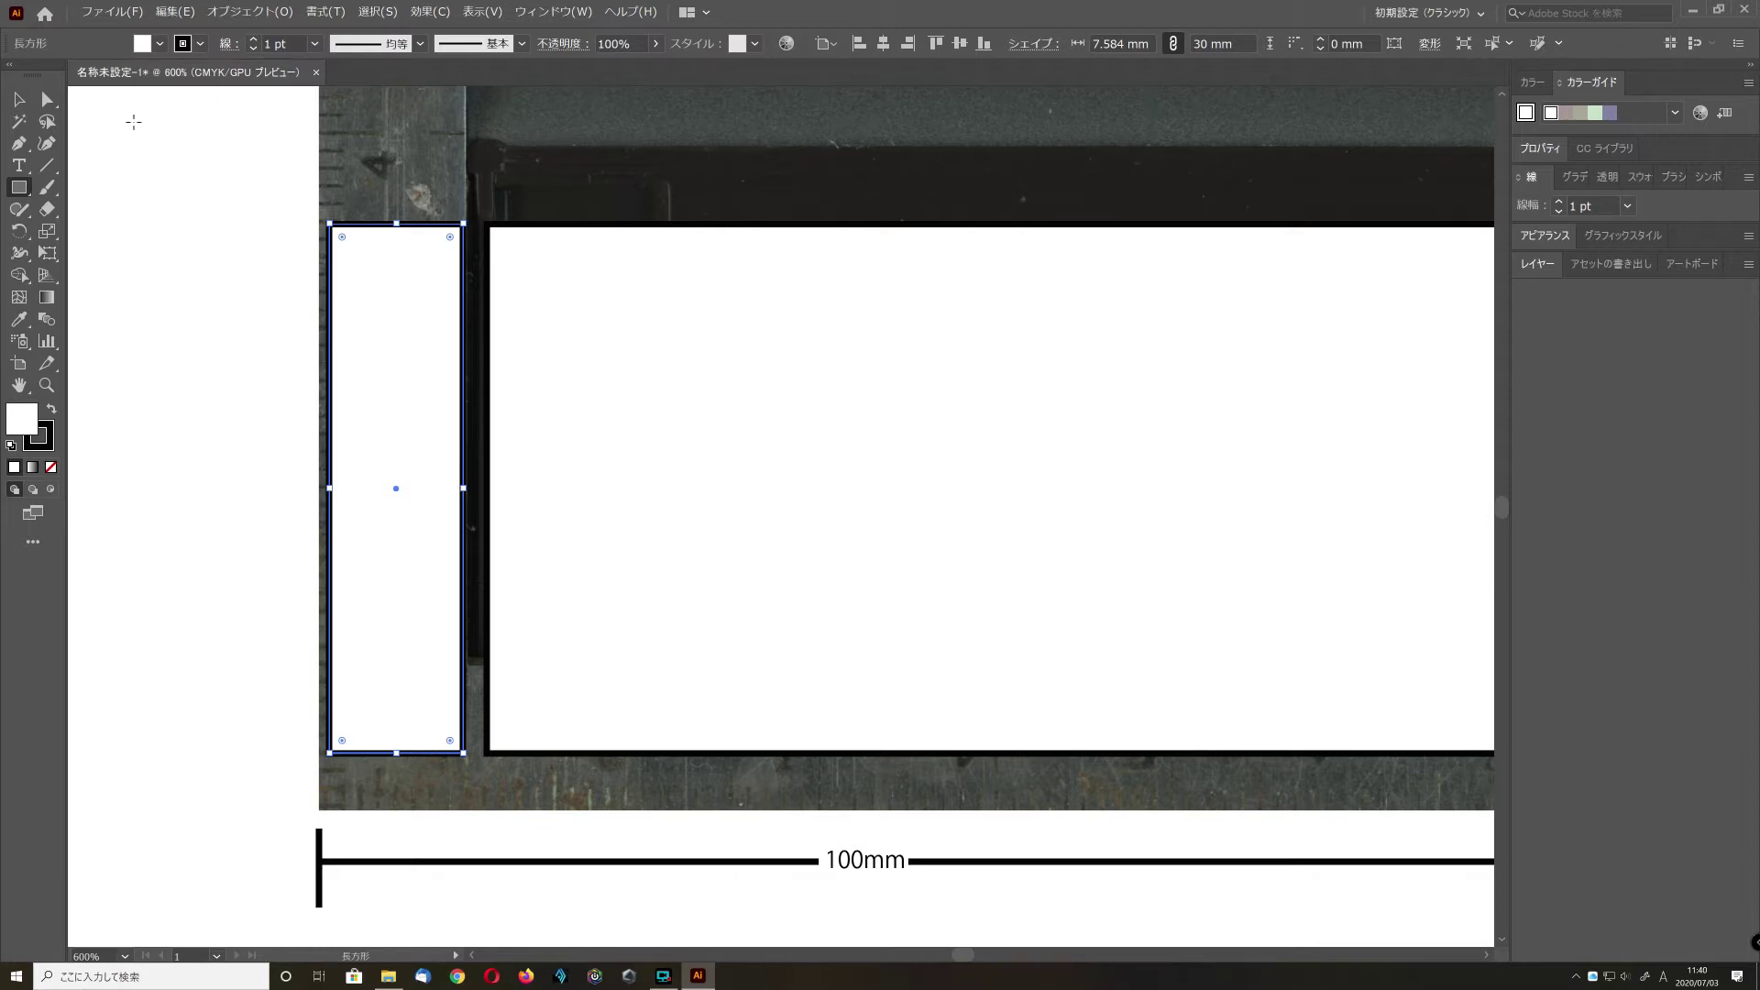
- Delete the narrow rectangle over the vertical ruler and the 100 × 30 mm rectangle covering the uppermost photo
{"action": "left_click", "coordinate": [19, 98]}
{"action": "right_click", "coordinate": [377, 351]}
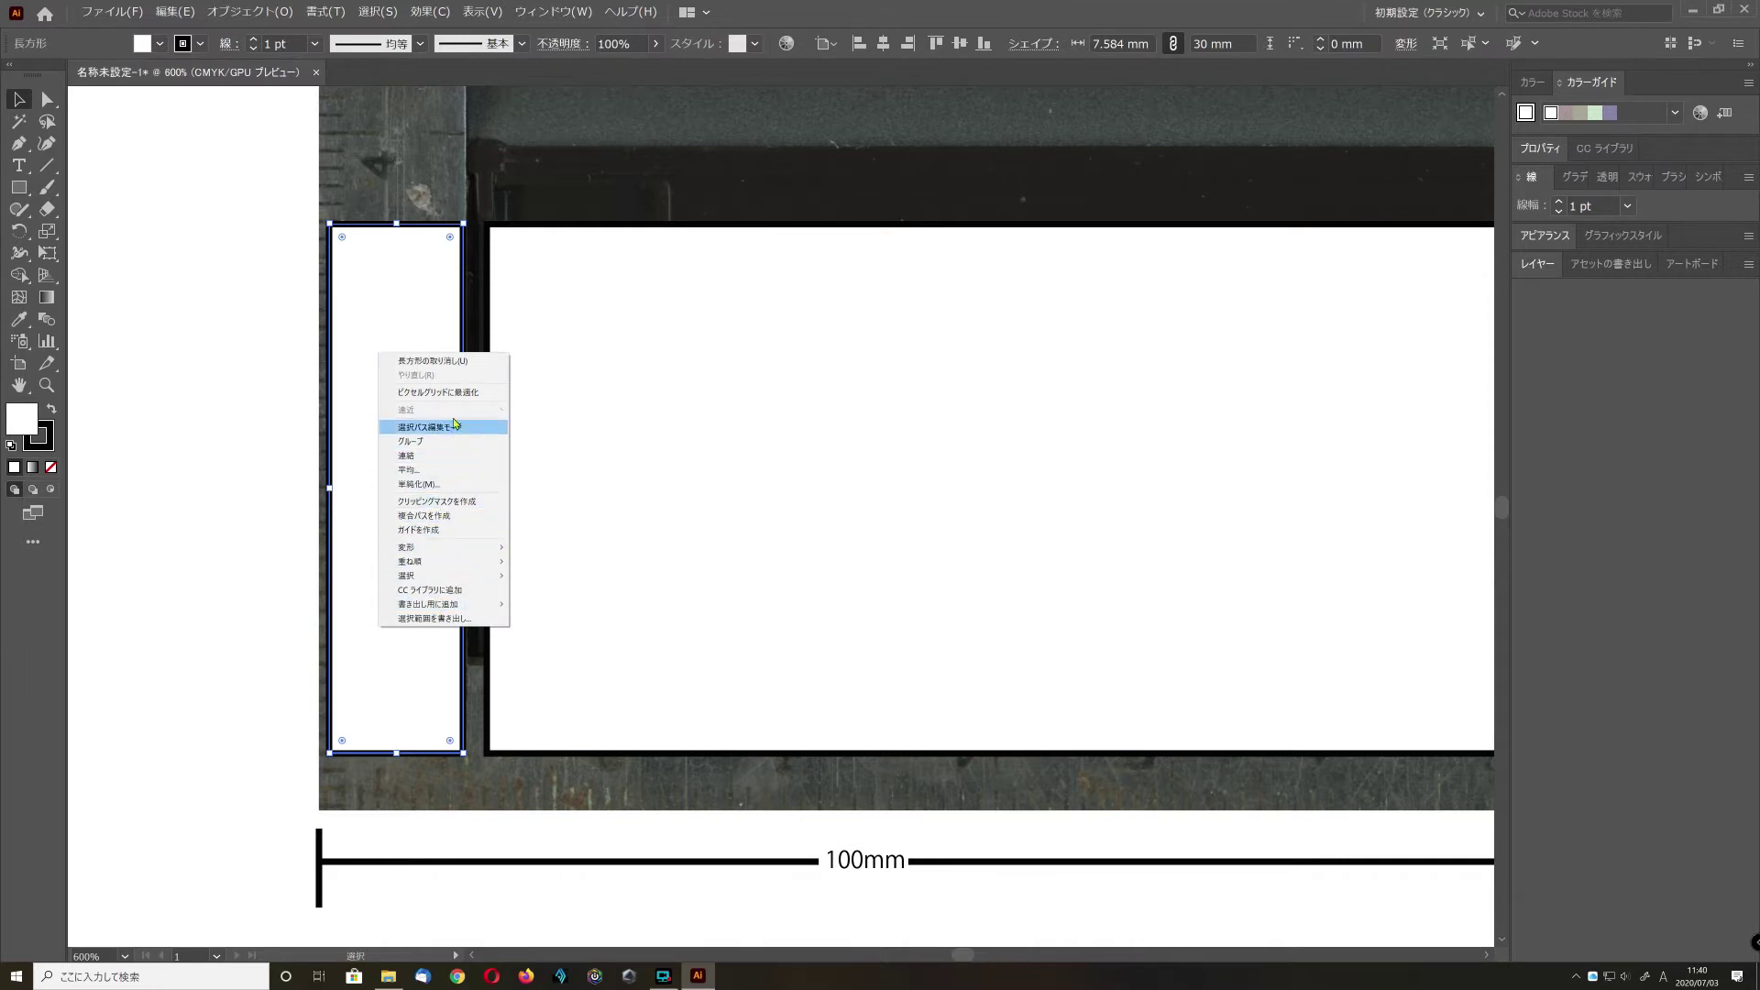
{"action": "left_click", "coordinate": [1000, 6]}
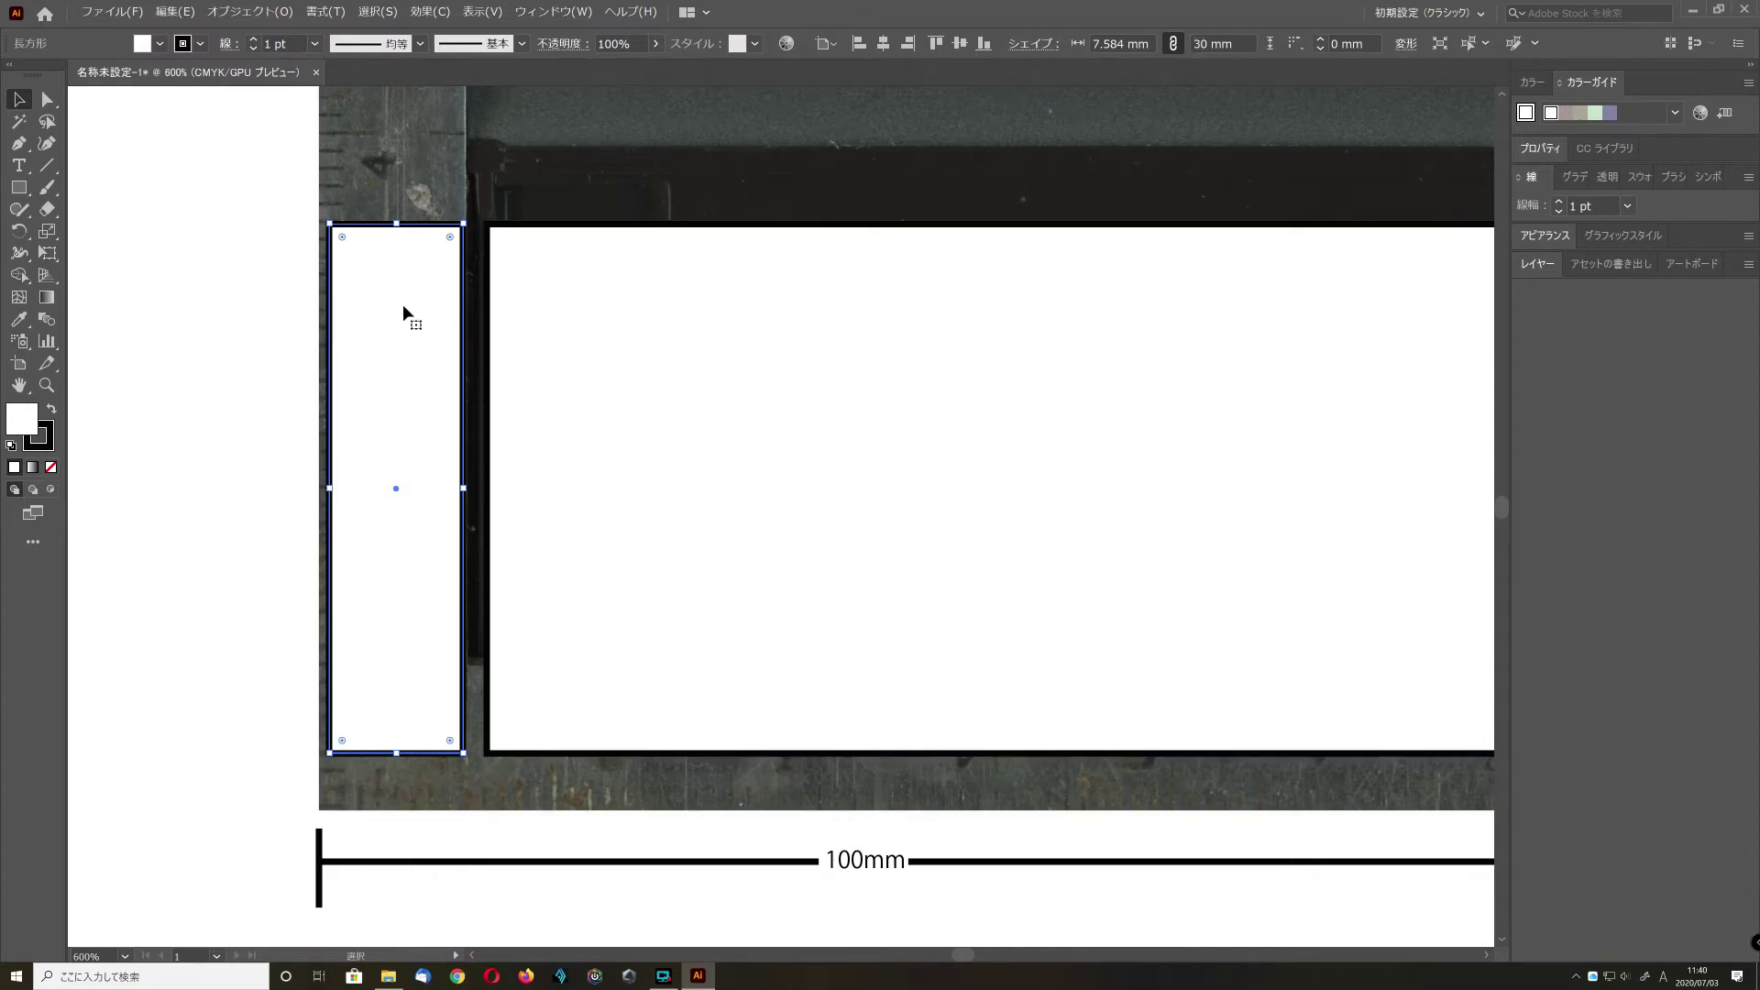
{"action": "key", "text": "Delete"}
{"action": "left_click", "coordinate": [520, 327]}
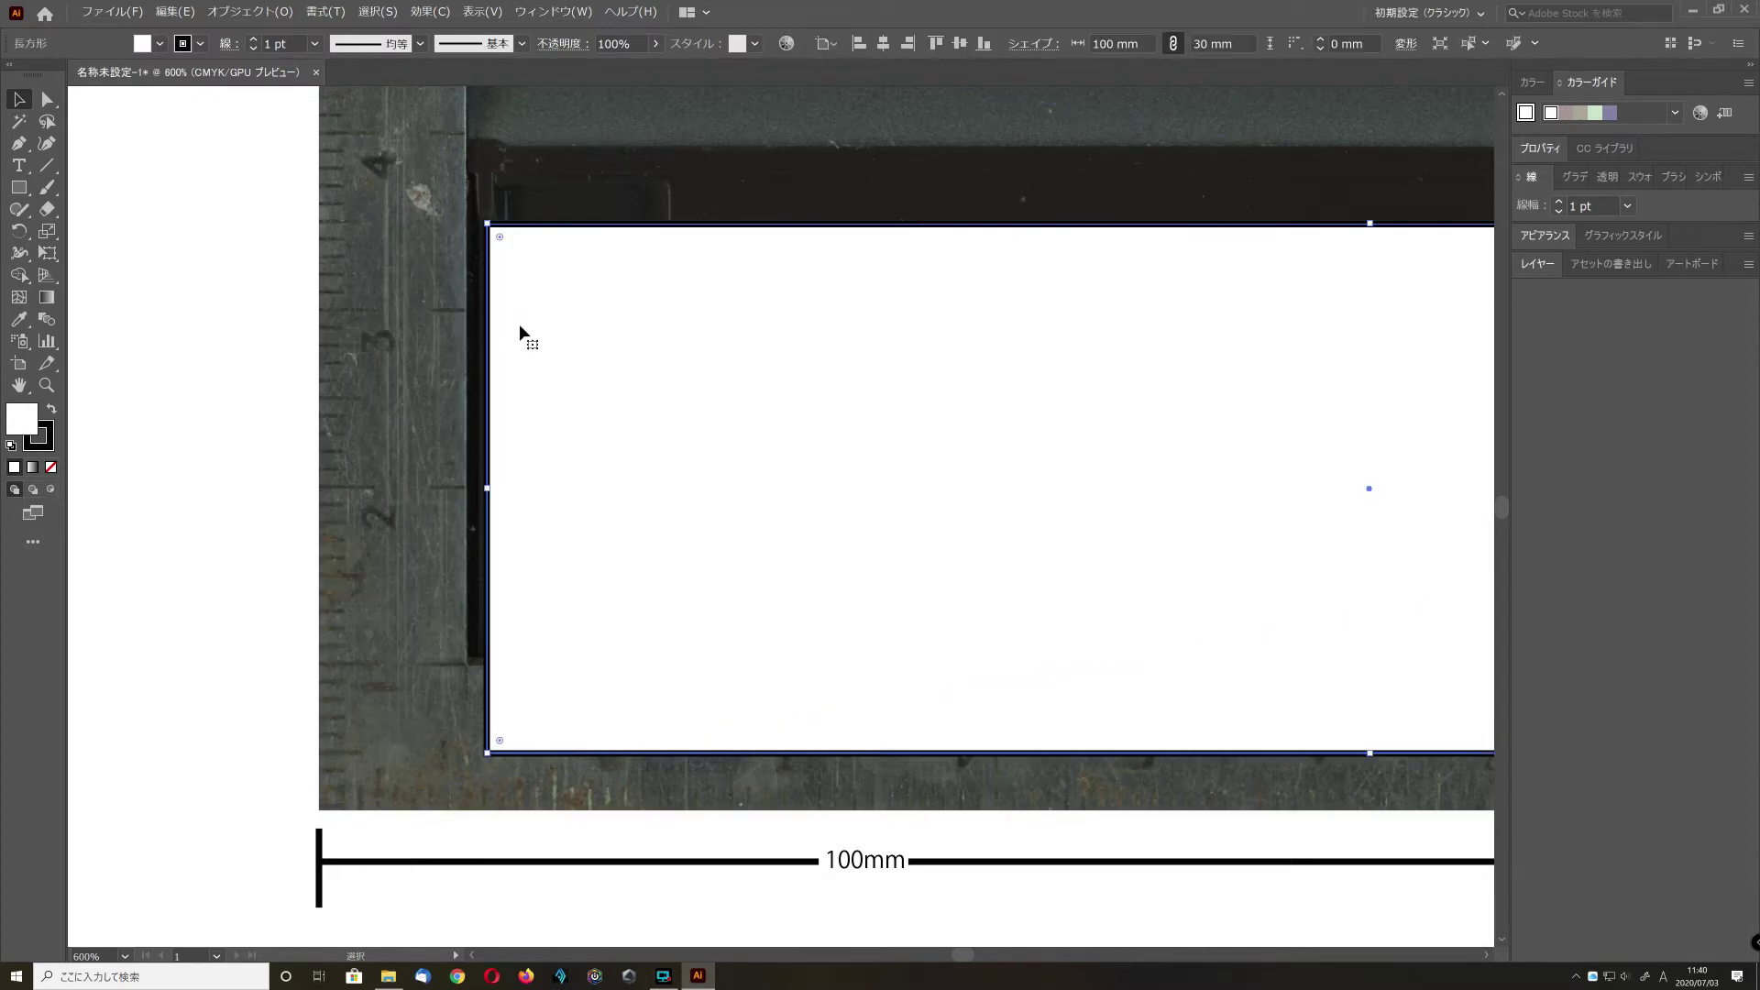
{"action": "key", "text": "Delete"}
- Lock the three train photos and the 100mm reference line on the artboard
{"action": "scroll", "coordinate": [452, 362], "scroll_direction": "down", "scroll_amount": 2}
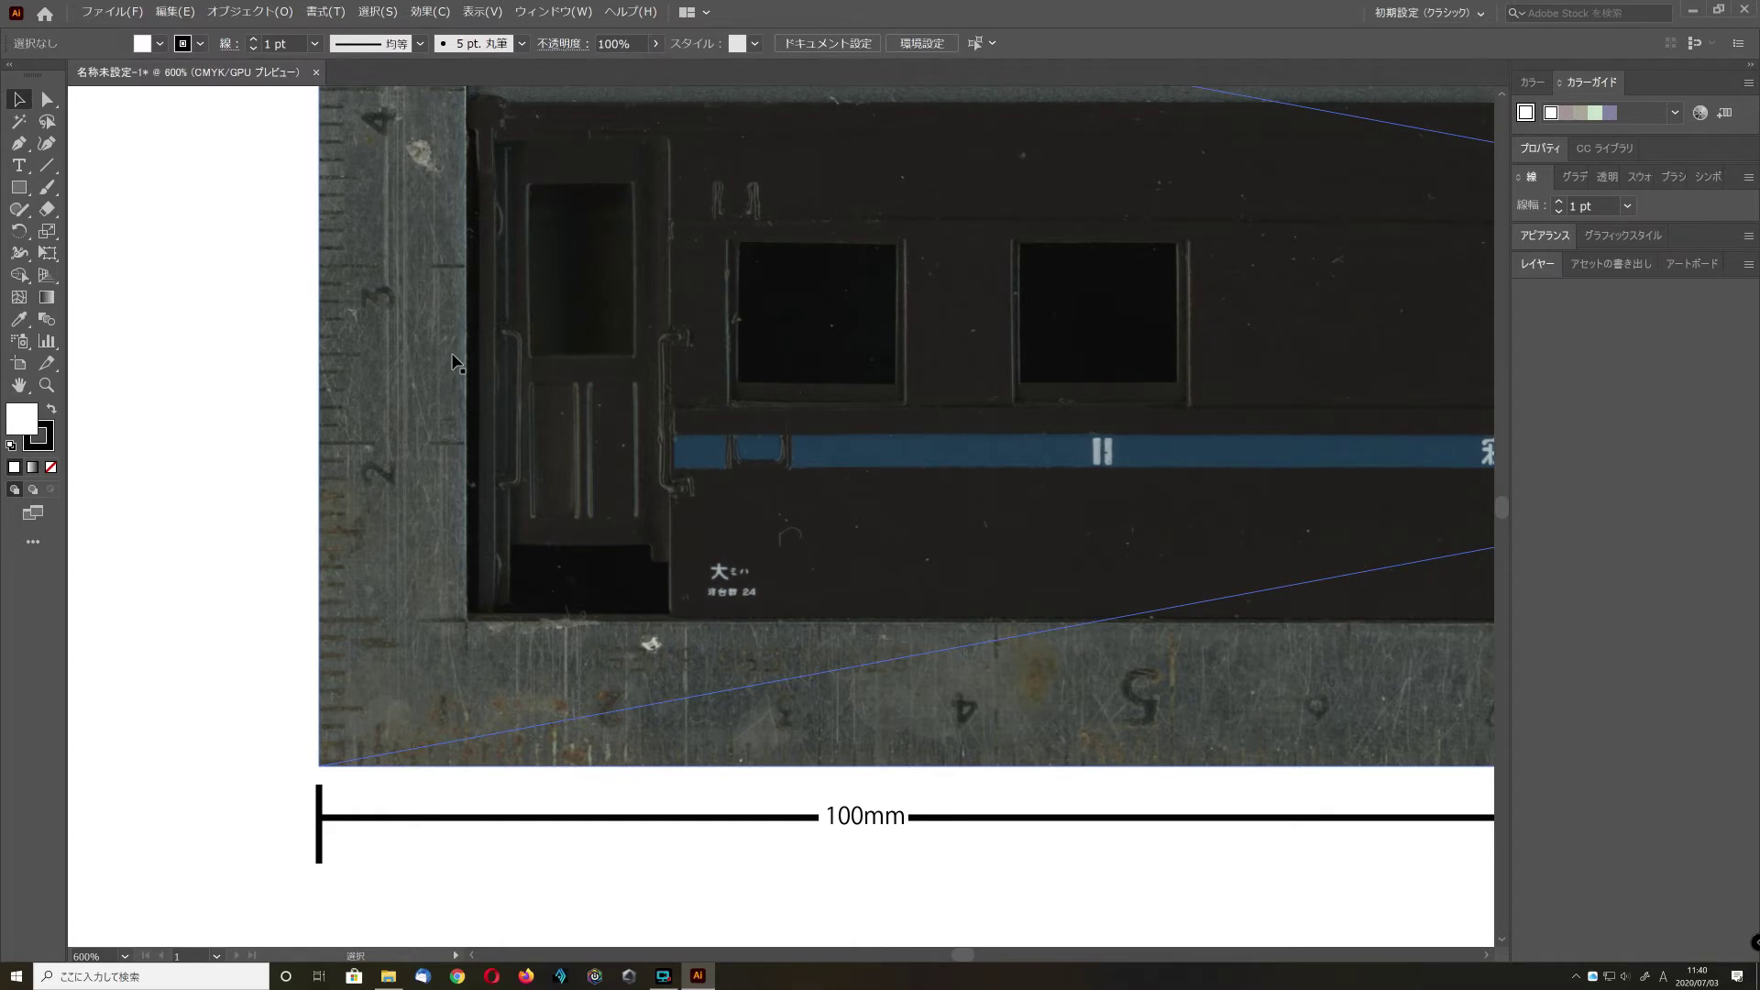
{"action": "key", "text": "super"}
{"action": "key", "text": "super"}
{"action": "scroll", "coordinate": [452, 361], "scroll_direction": "down", "scroll_amount": 1}
{"action": "scroll", "coordinate": [452, 361], "scroll_direction": "up", "scroll_amount": 3}
{"action": "scroll", "coordinate": [452, 361], "scroll_direction": "down", "scroll_amount": 4}
{"action": "scroll", "coordinate": [453, 361], "scroll_direction": "down", "scroll_amount": 5}
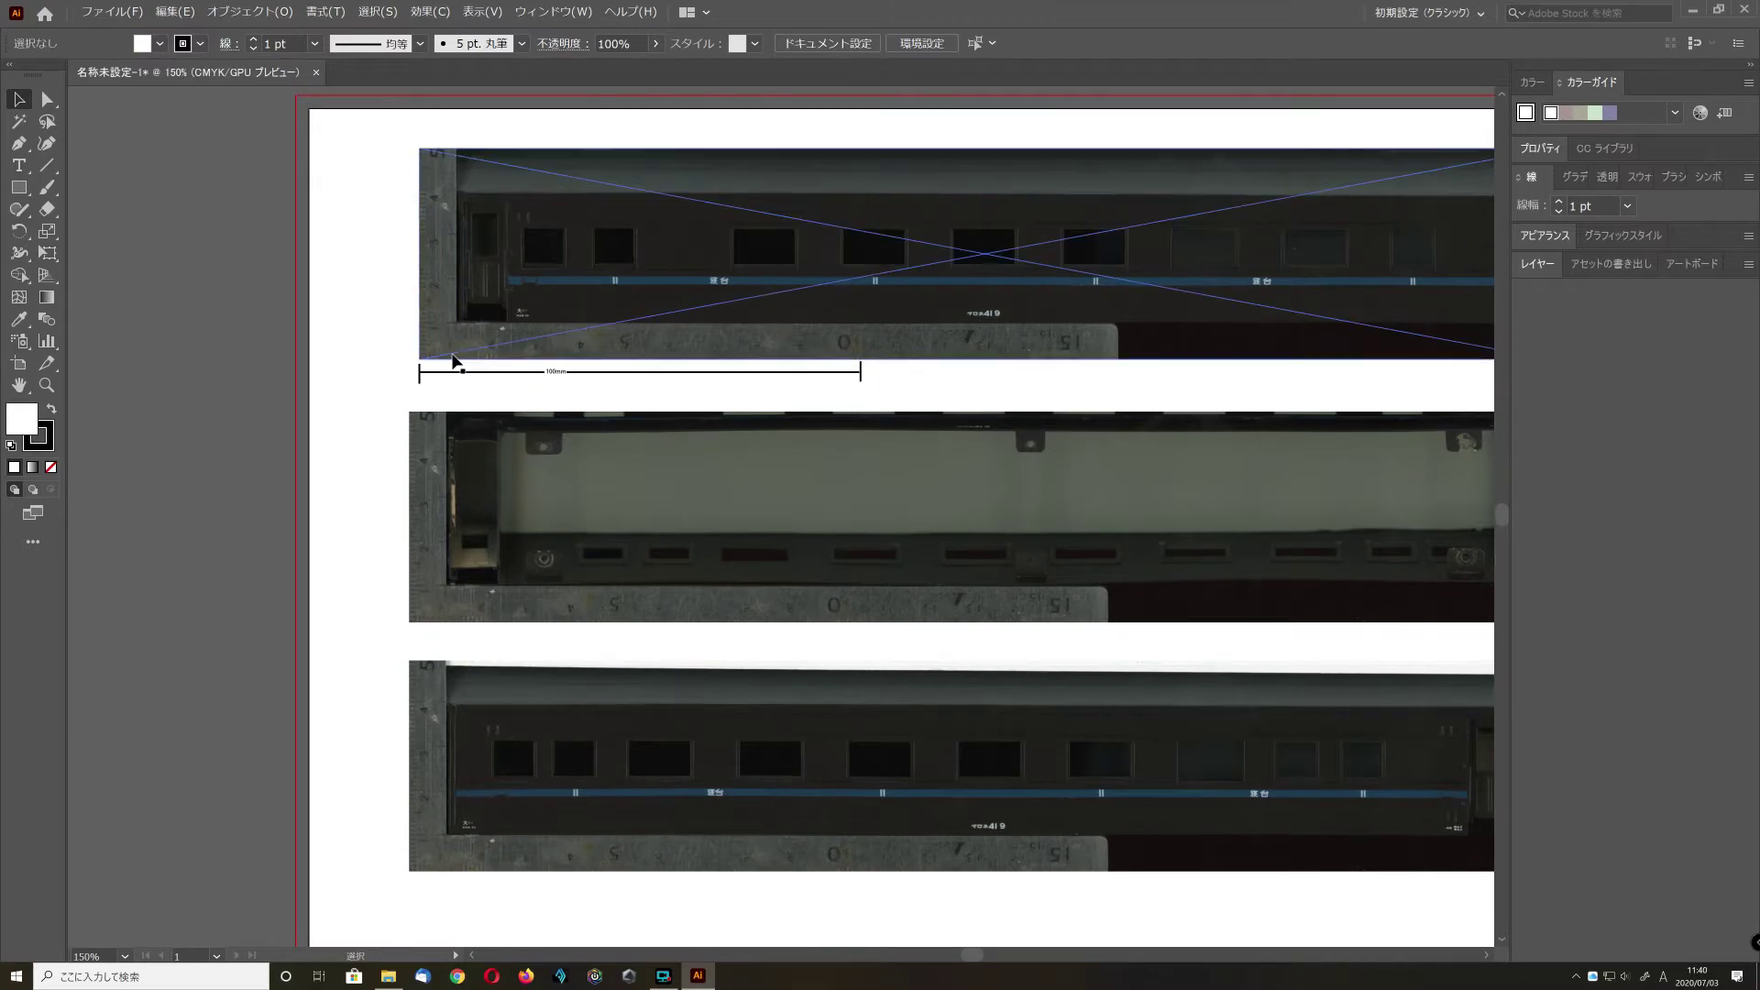
{"action": "scroll", "coordinate": [452, 361], "scroll_direction": "down", "scroll_amount": 2}
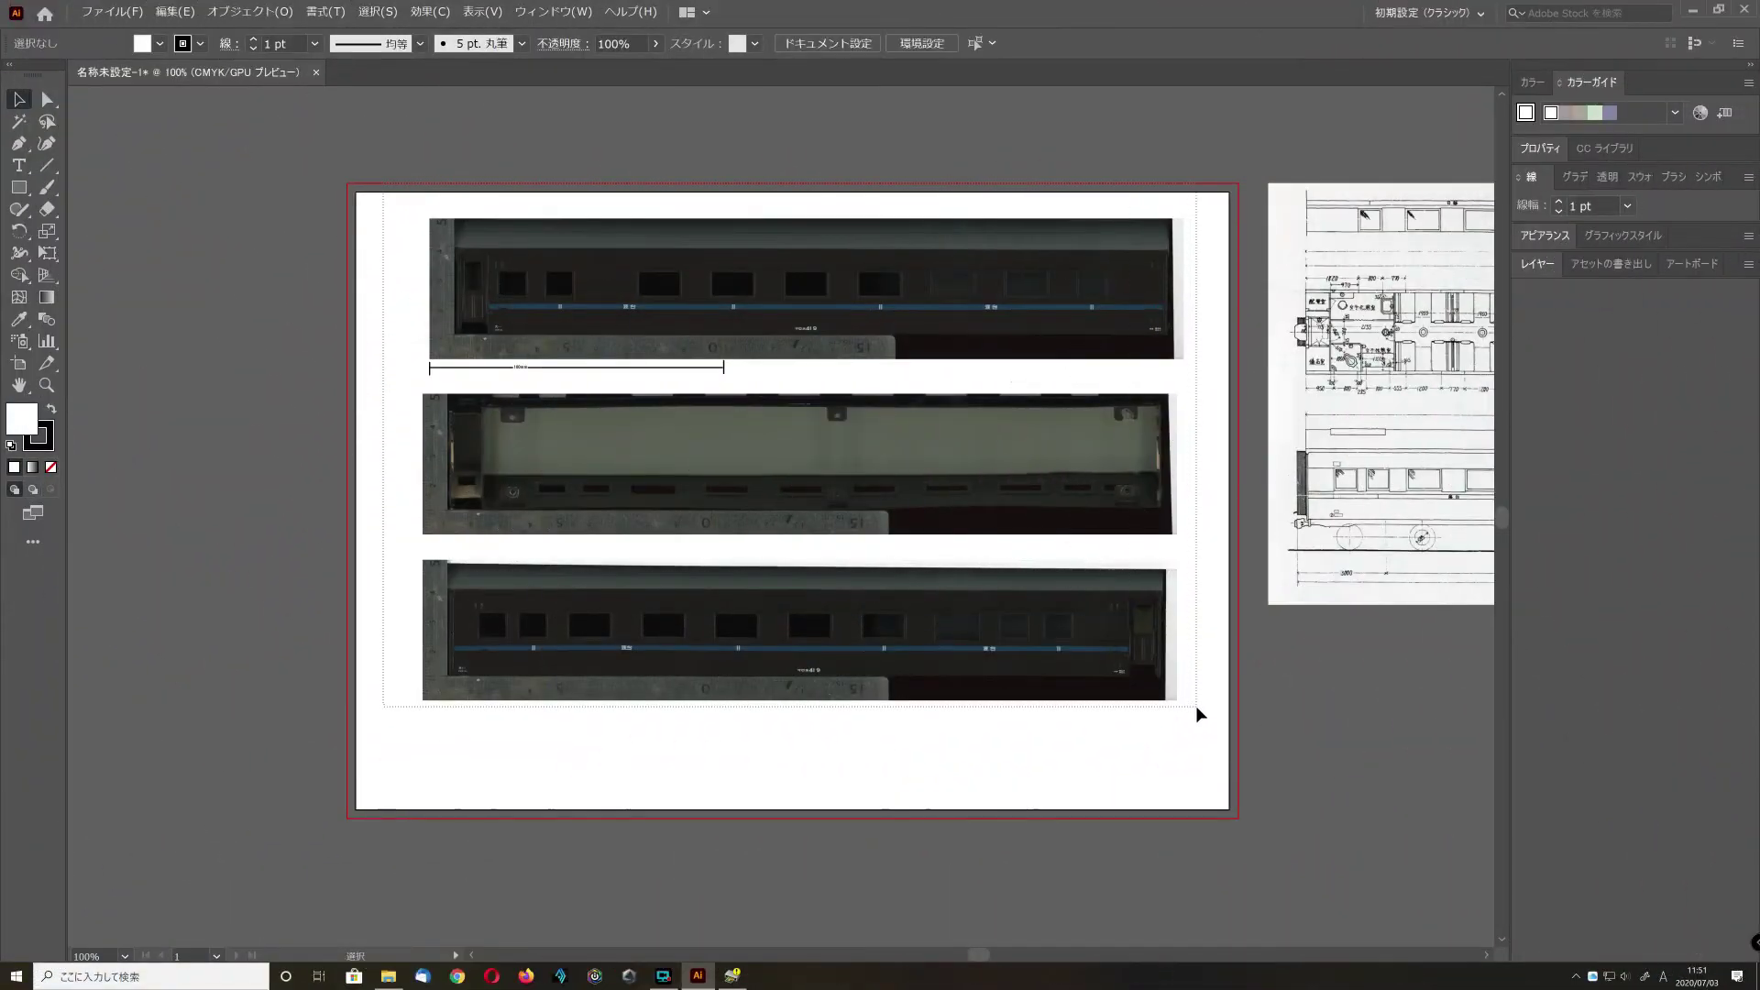
{"action": "key", "text": "ctrl+a"}
{"action": "left_click", "coordinate": [249, 11]}
{"action": "mouse_move", "coordinate": [270, 107]}
{"action": "left_click", "coordinate": [450, 106]}
- Move the scanned drawing img-A065.jpg over the photos and lower its opacity to 55%
{"action": "mouse_move", "coordinate": [1403, 336]}
{"action": "left_mouse_down"}
{"action": "mouse_move", "coordinate": [1196, 401]}
{"action": "mouse_move", "coordinate": [949, 430]}
{"action": "mouse_move", "coordinate": [619, 433]}
{"action": "mouse_move", "coordinate": [876, 591]}
{"action": "mouse_move", "coordinate": [917, 550]}
{"action": "mouse_move", "coordinate": [561, 432]}
{"action": "left_mouse_up"}
{"action": "right_click", "coordinate": [562, 432]}
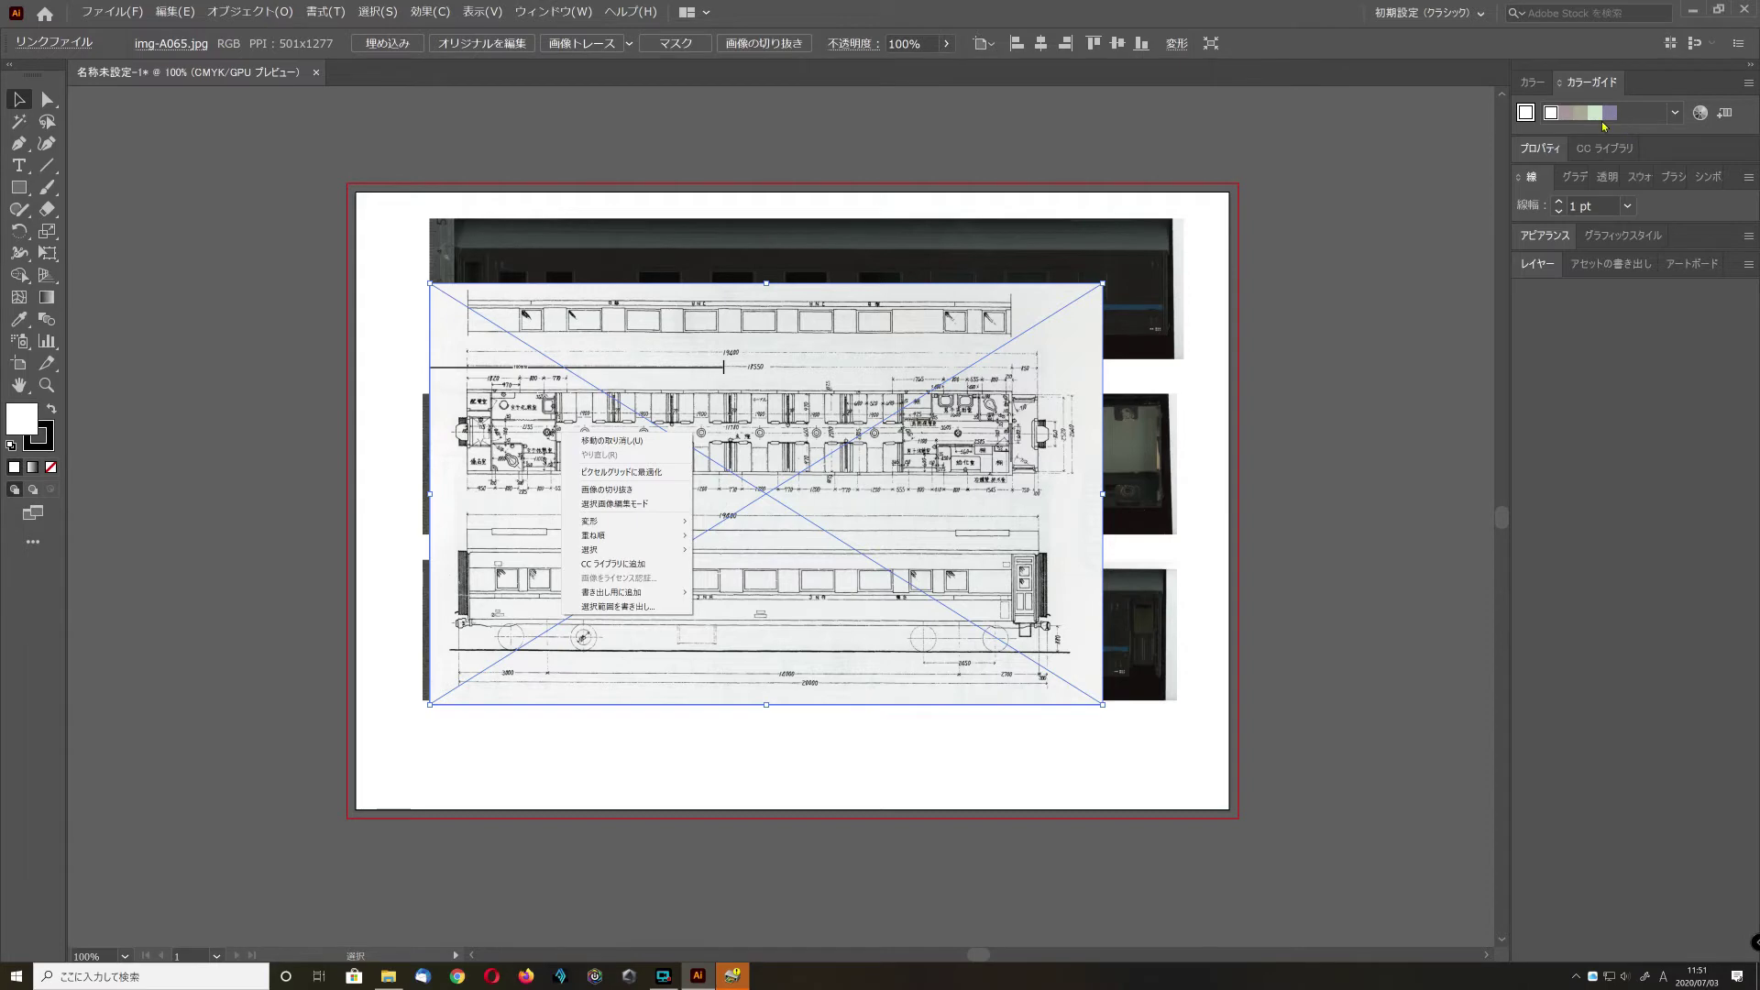
{"action": "left_click", "coordinate": [1709, 239]}
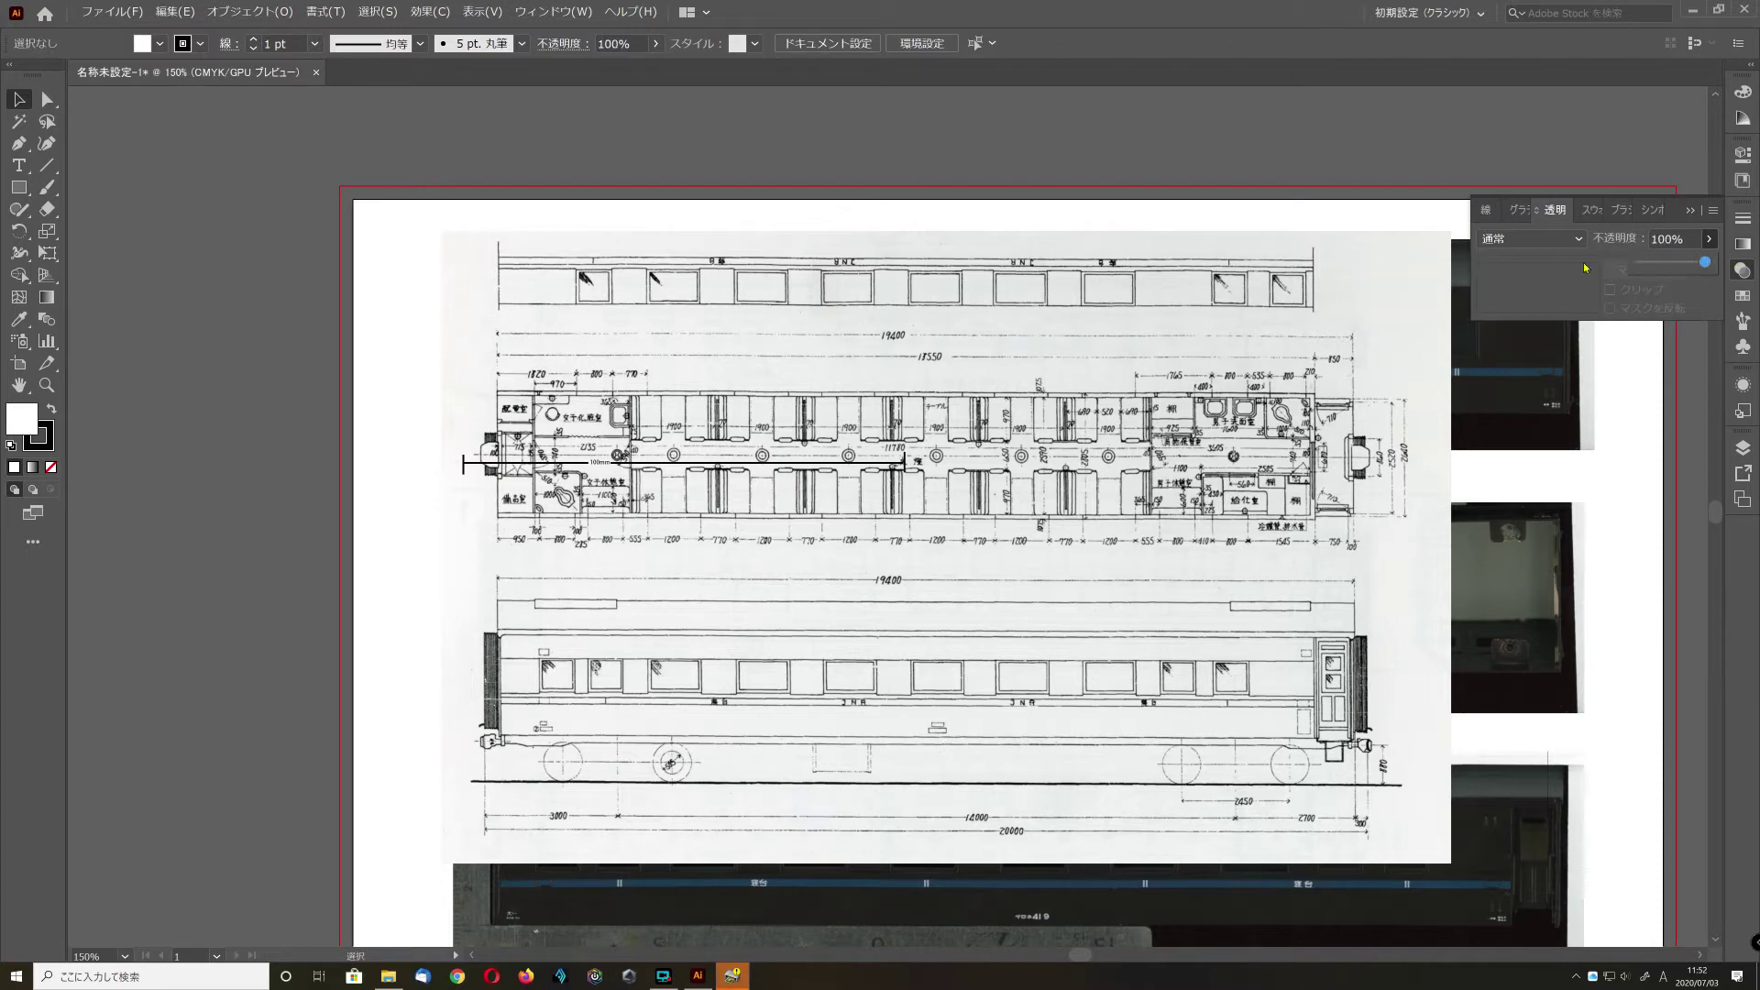
{"action": "left_click", "coordinate": [1303, 340]}
{"action": "left_click", "coordinate": [1709, 239]}
{"action": "left_click", "coordinate": [1311, 264]}
{"action": "right_click", "coordinate": [1312, 263]}
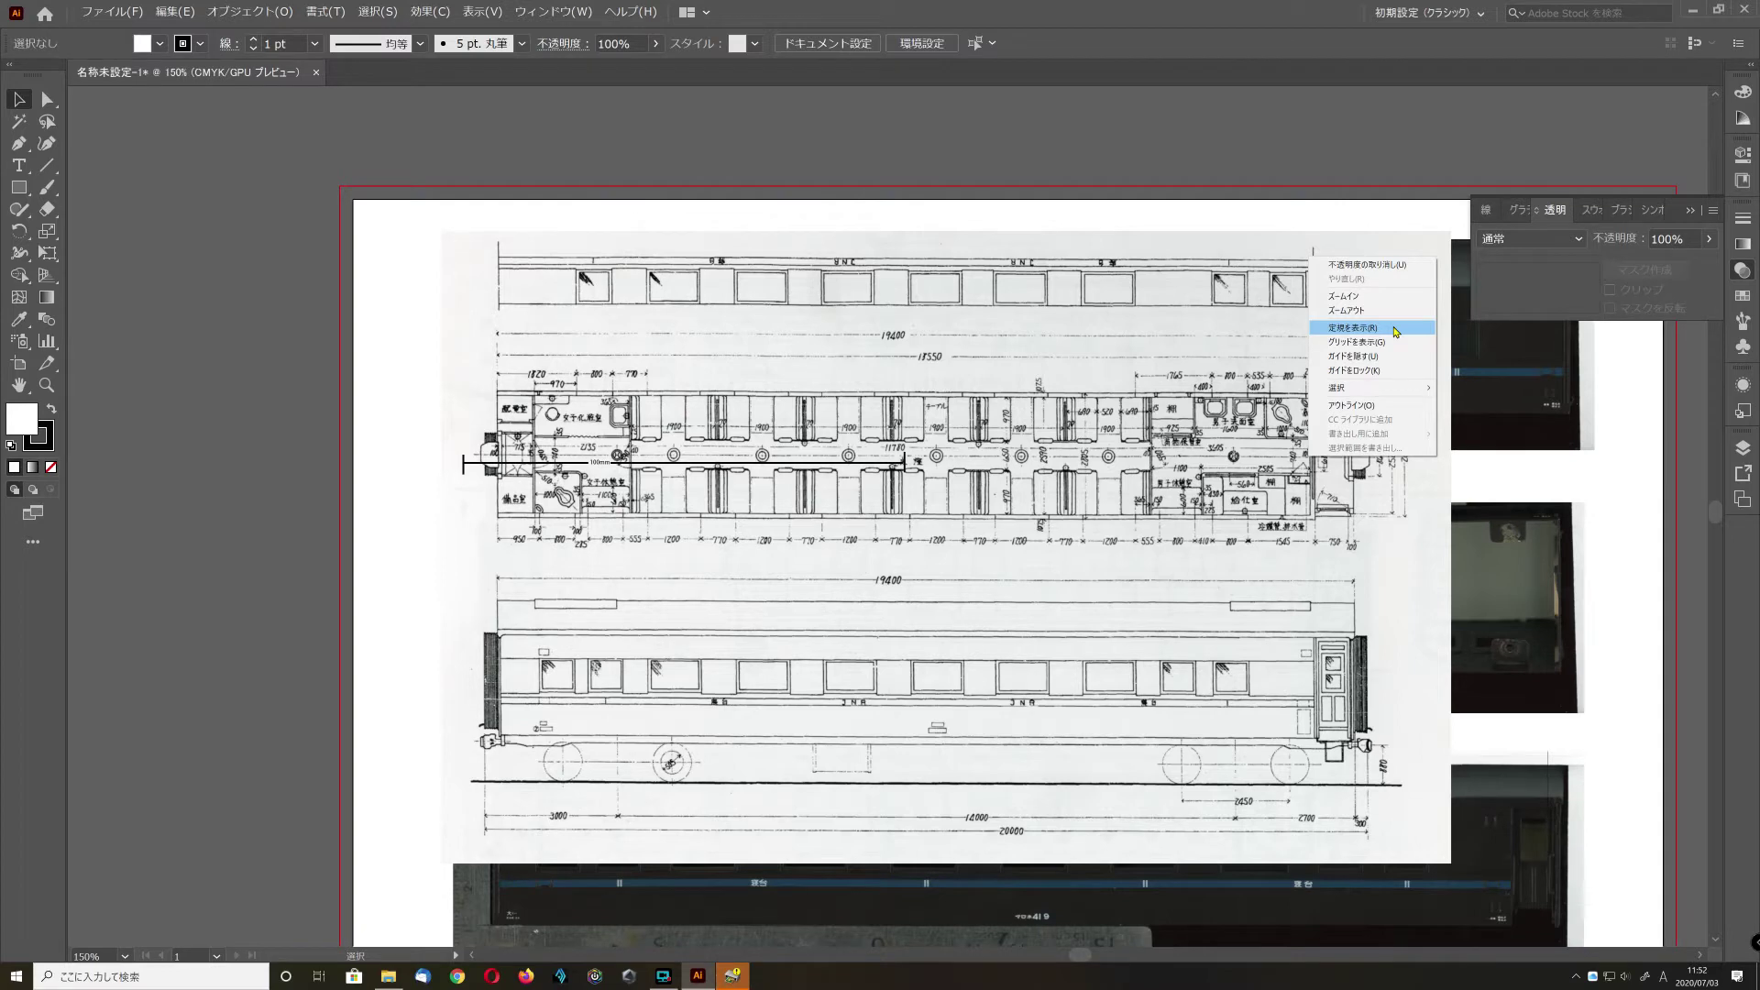
{"action": "left_click", "coordinate": [1245, 422]}
{"action": "left_click", "coordinate": [1704, 244]}
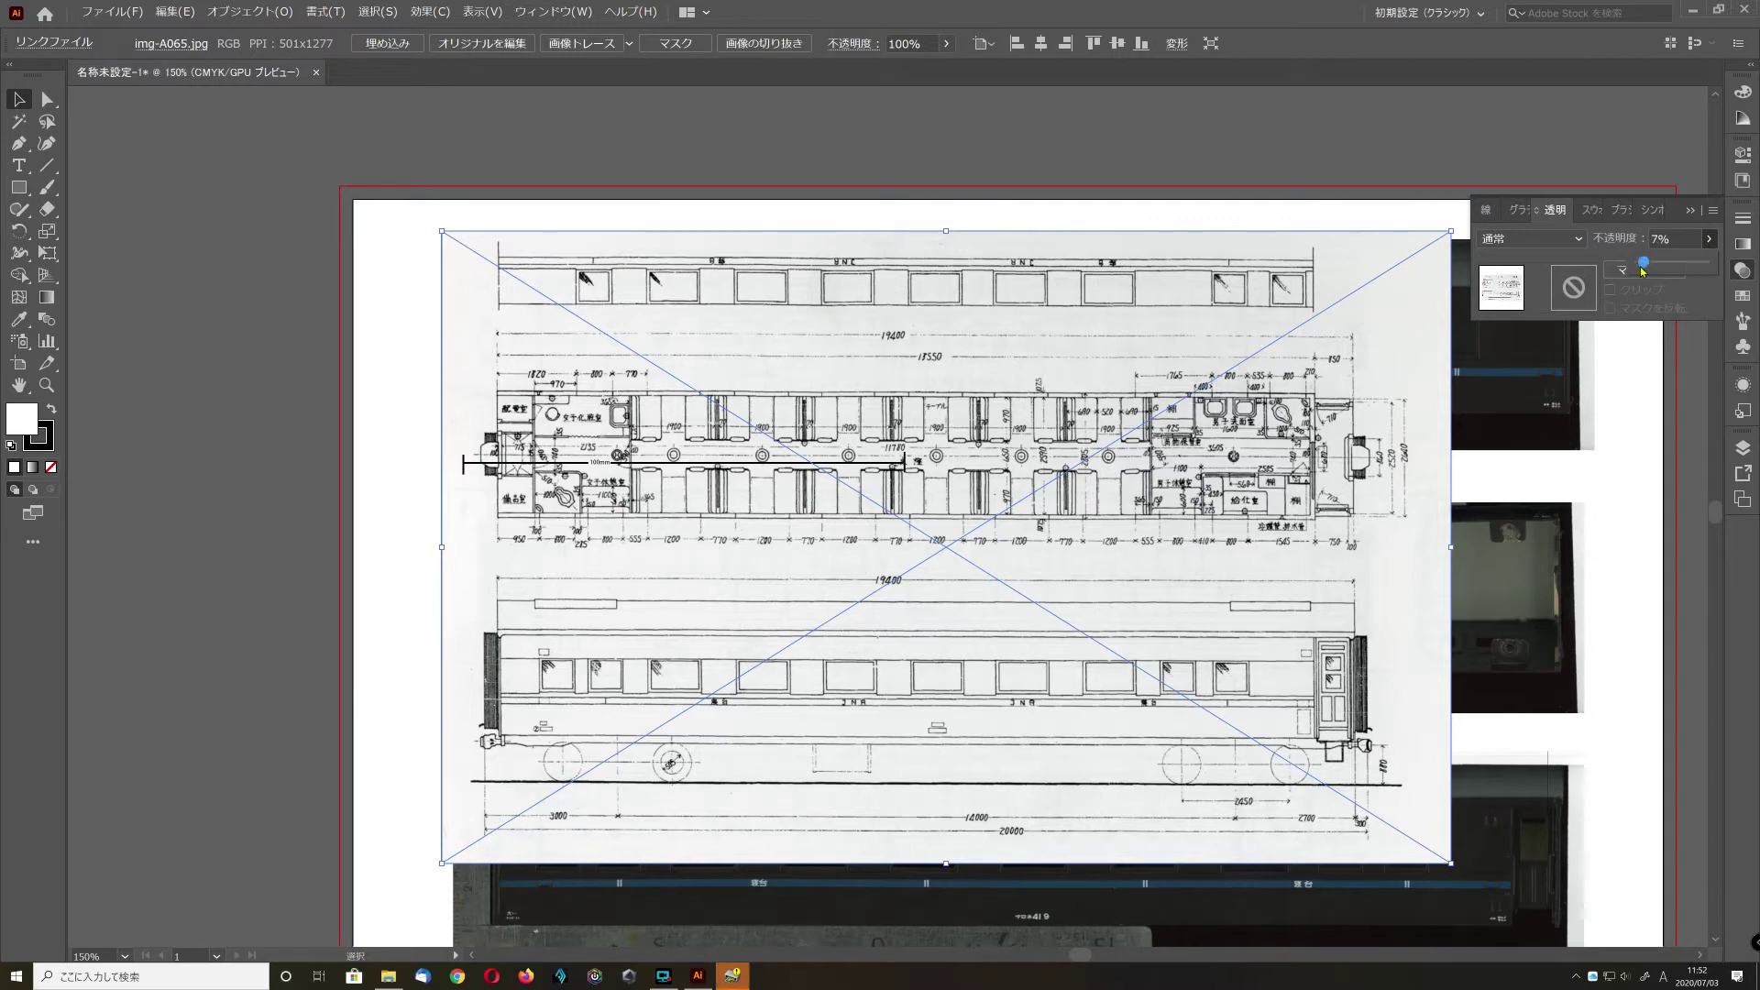
{"action": "mouse_move", "coordinate": [1709, 264]}
{"action": "left_mouse_down"}
{"action": "mouse_move", "coordinate": [1660, 269]}
{"action": "mouse_move", "coordinate": [1678, 268]}
{"action": "left_mouse_up"}
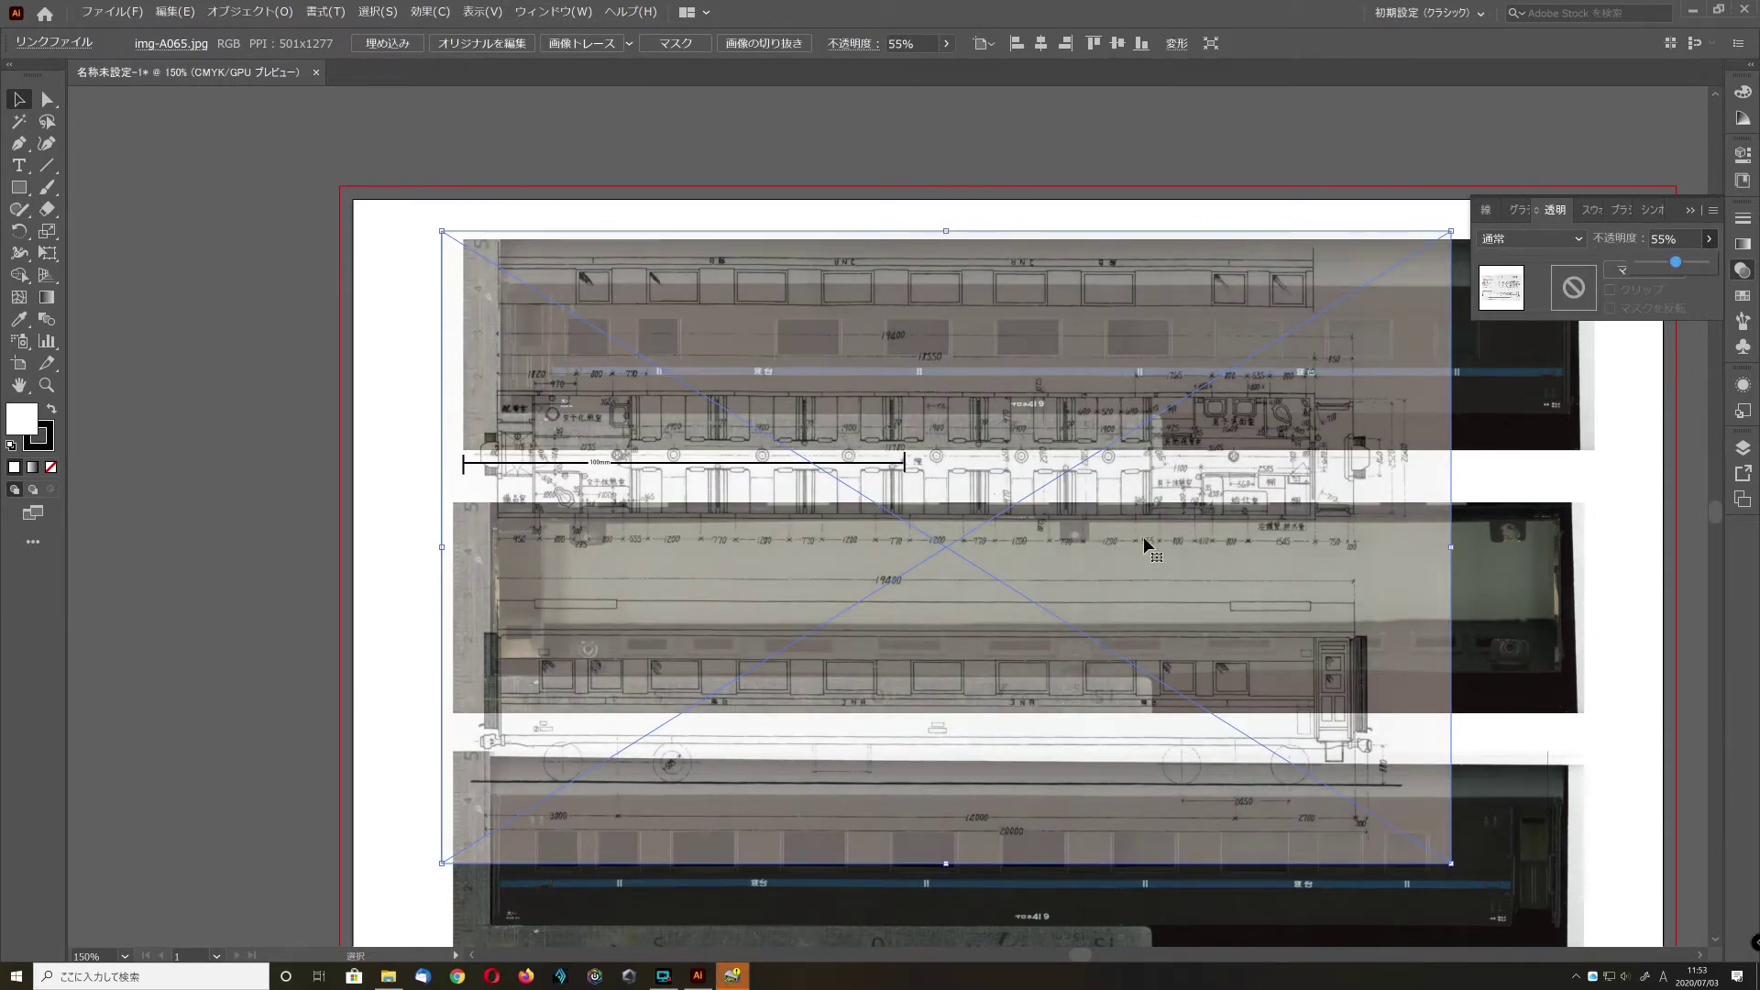
{"action": "left_click", "coordinate": [1160, 477]}
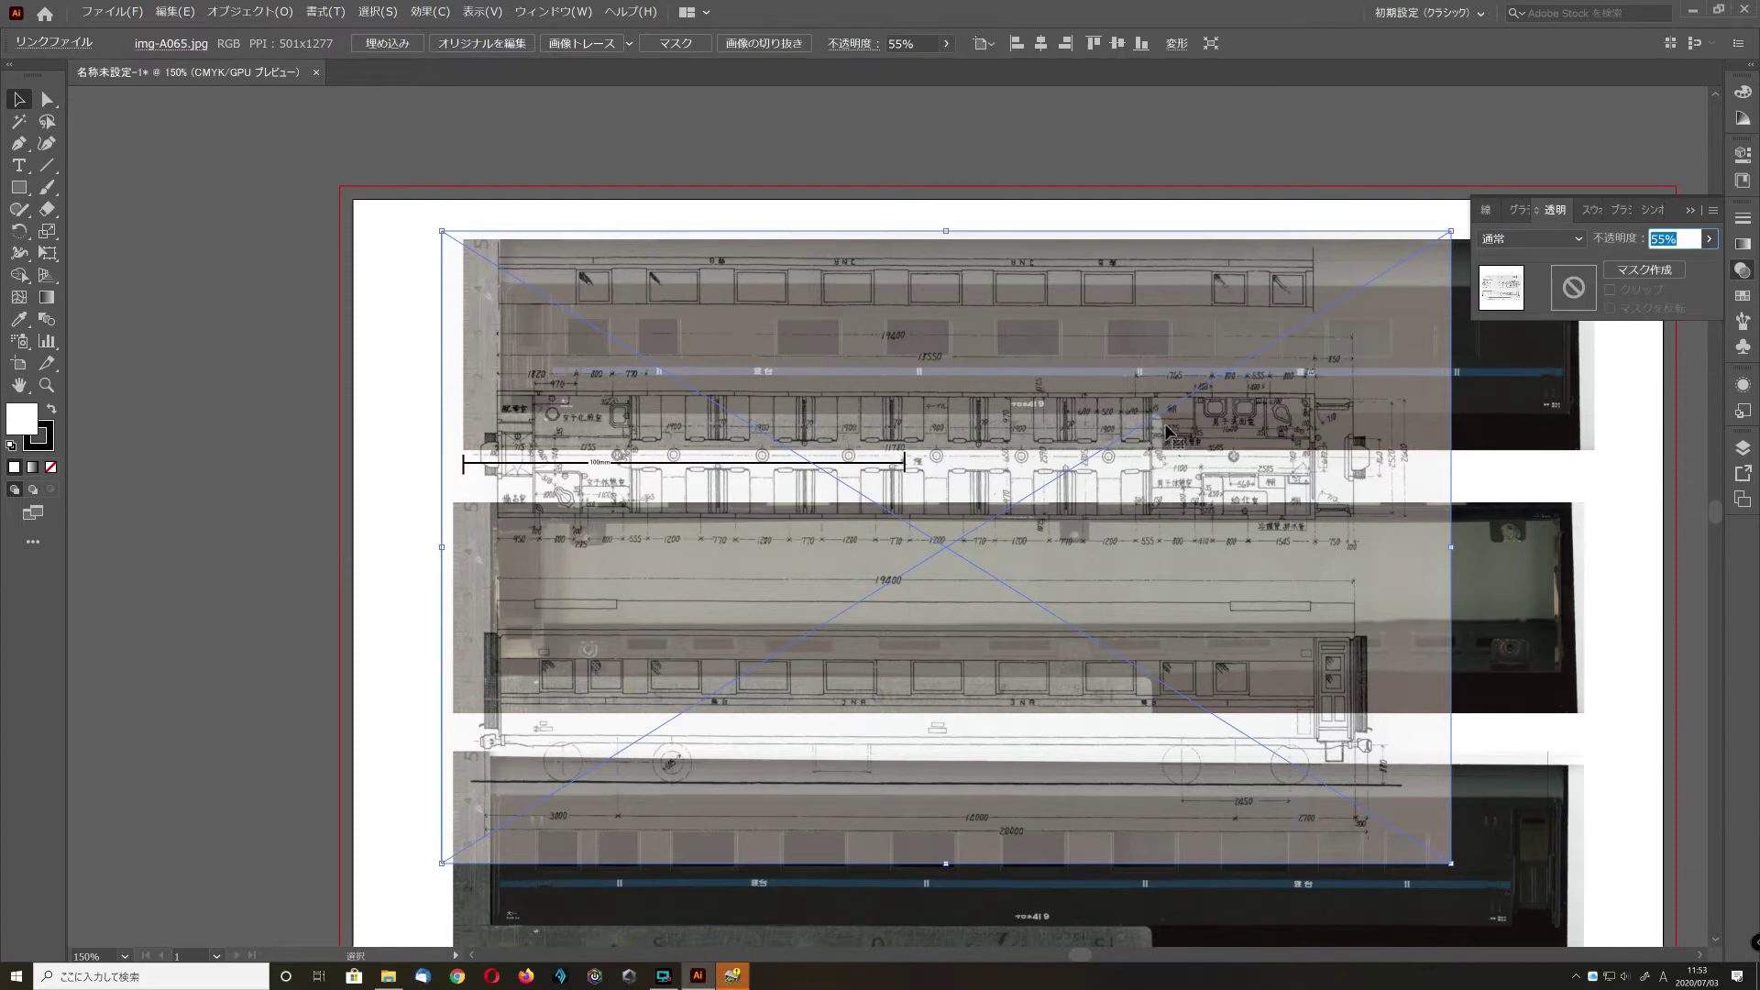
- Move the semi-transparent drawing down so its floor plan overlays the middle photo, with the left ends of the carriages lined up
{"action": "mouse_move", "coordinate": [1150, 441]}
{"action": "left_mouse_down"}
{"action": "mouse_move", "coordinate": [1180, 451]}
{"action": "mouse_move", "coordinate": [1180, 606]}
{"action": "mouse_move", "coordinate": [1163, 577]}
{"action": "left_mouse_up"}
{"action": "left_click_drag", "start_coordinate": [1054, 575], "coordinate": [1054, 574]}
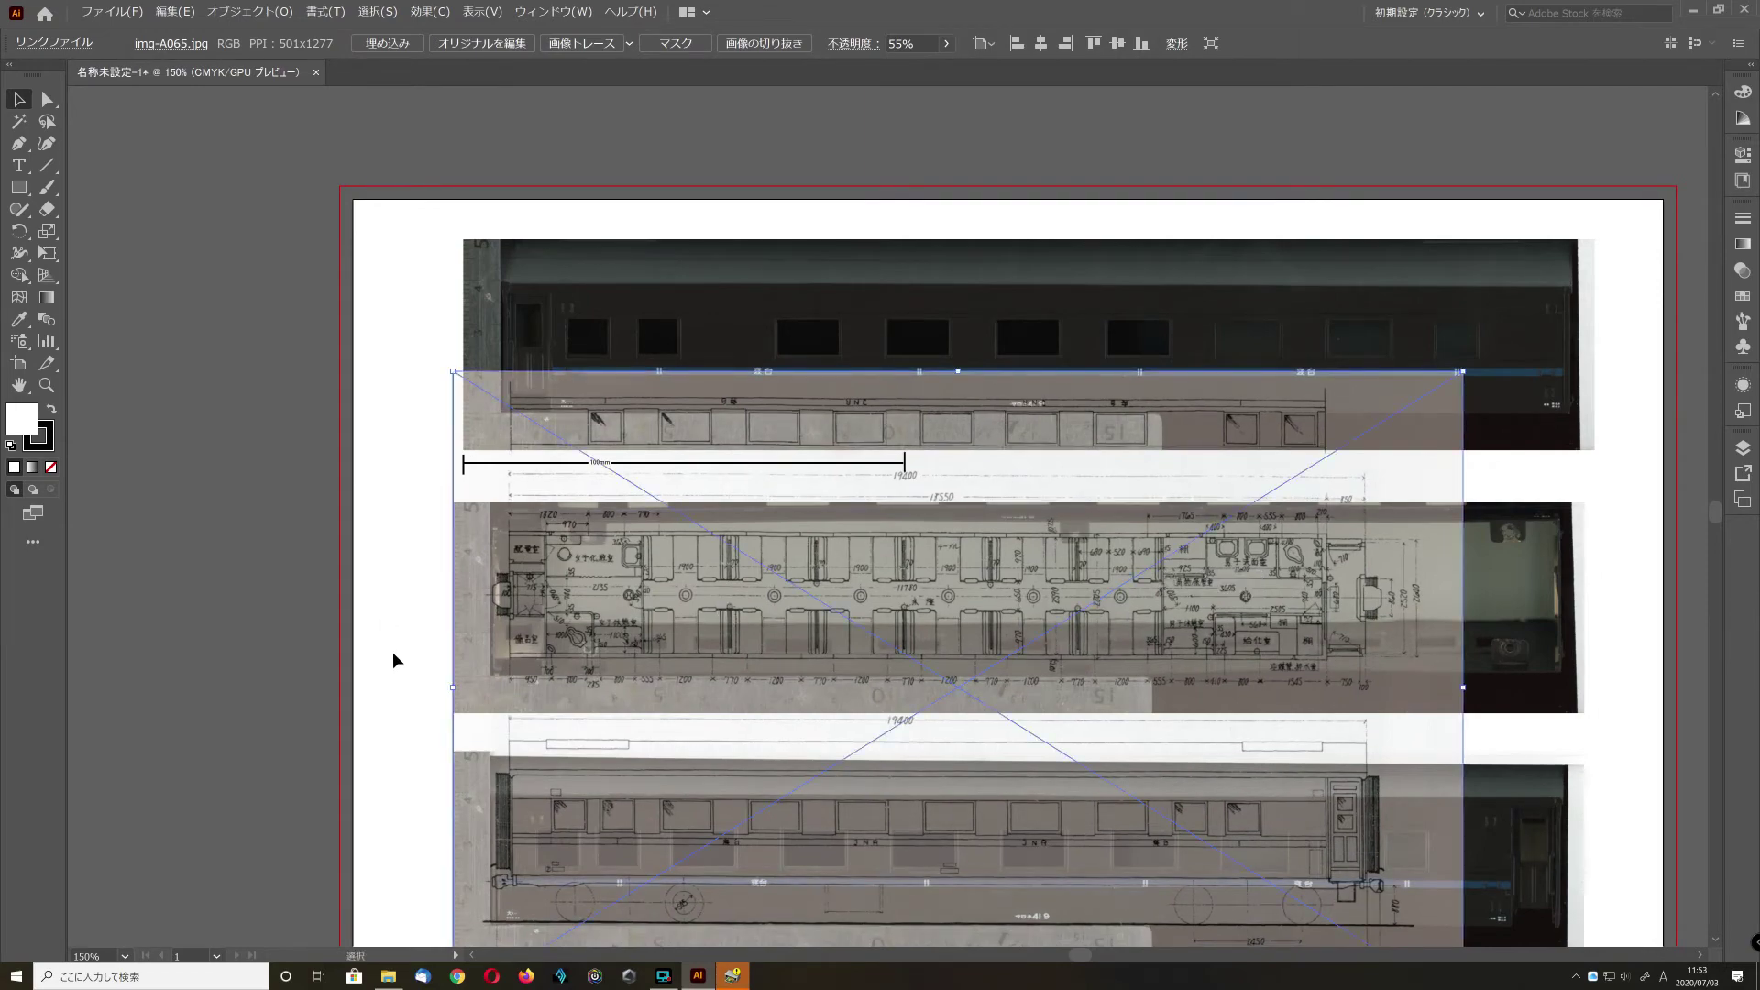
{"action": "scroll", "coordinate": [392, 652], "scroll_direction": "up", "scroll_amount": 3}
{"action": "left_click_drag", "start_coordinate": [942, 460], "coordinate": [944, 419]}
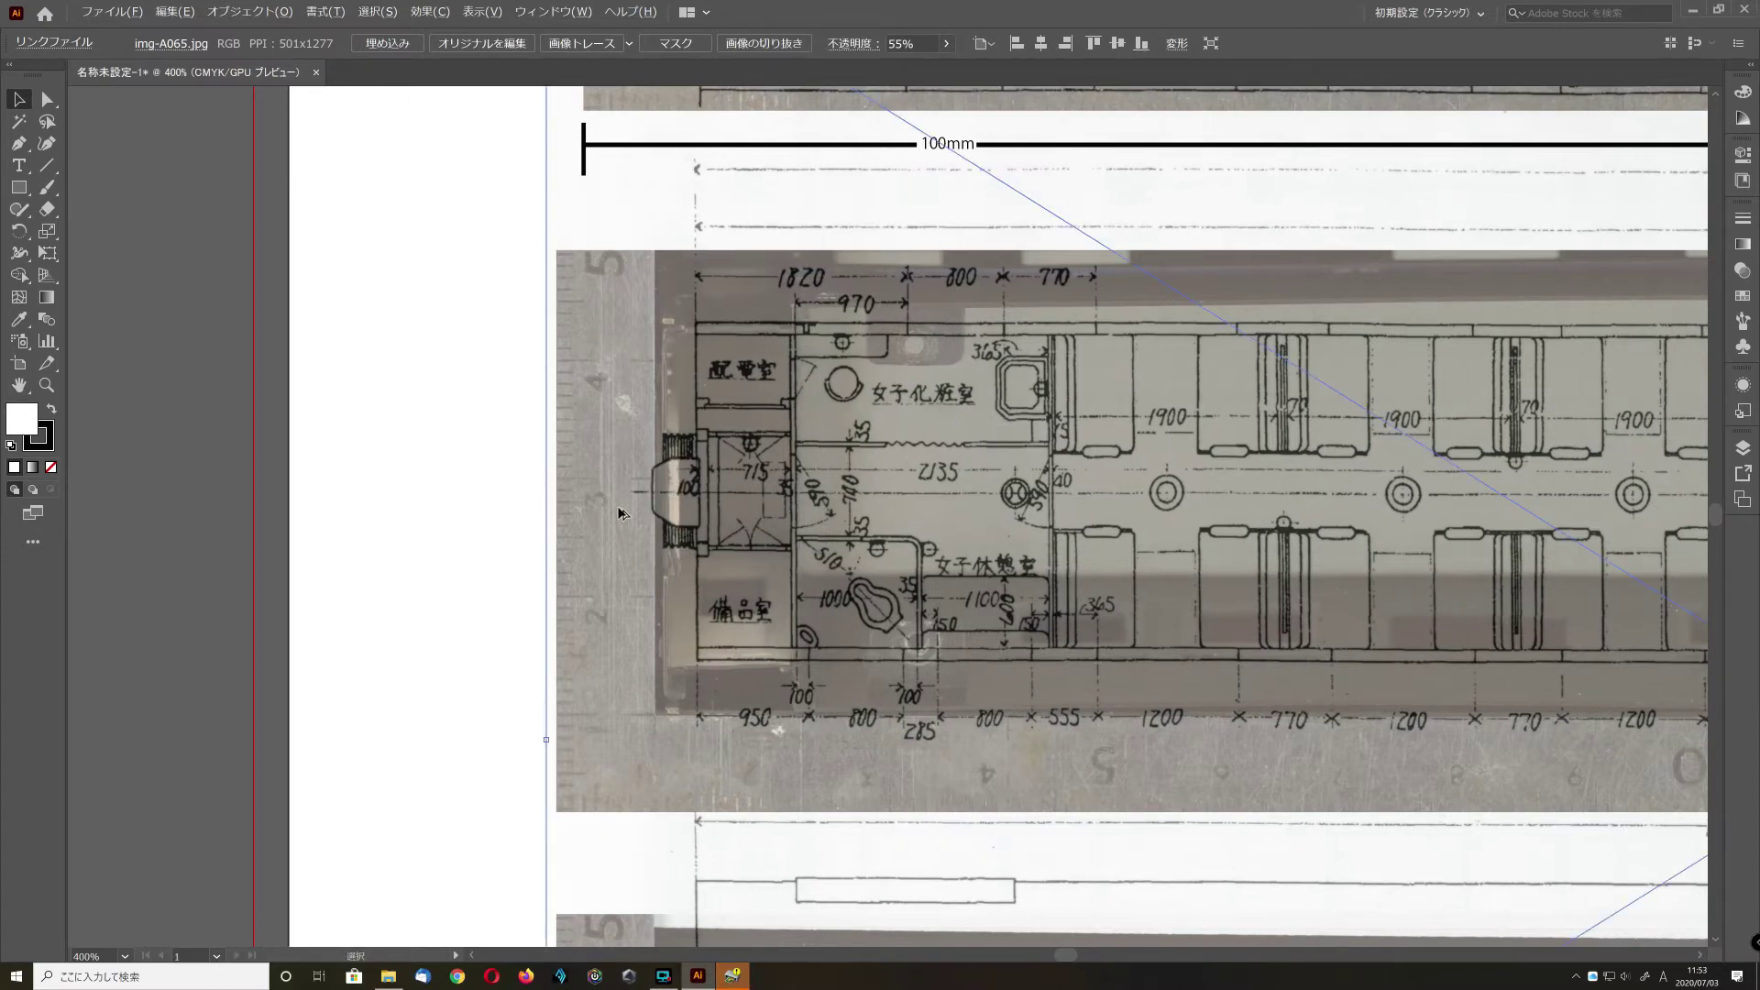
- Enlarge the drawing proportionally to about 424 PPI horizontally and reposition its floor plan over the middle photo
{"action": "scroll", "coordinate": [600, 513], "scroll_direction": "down", "scroll_amount": 4}
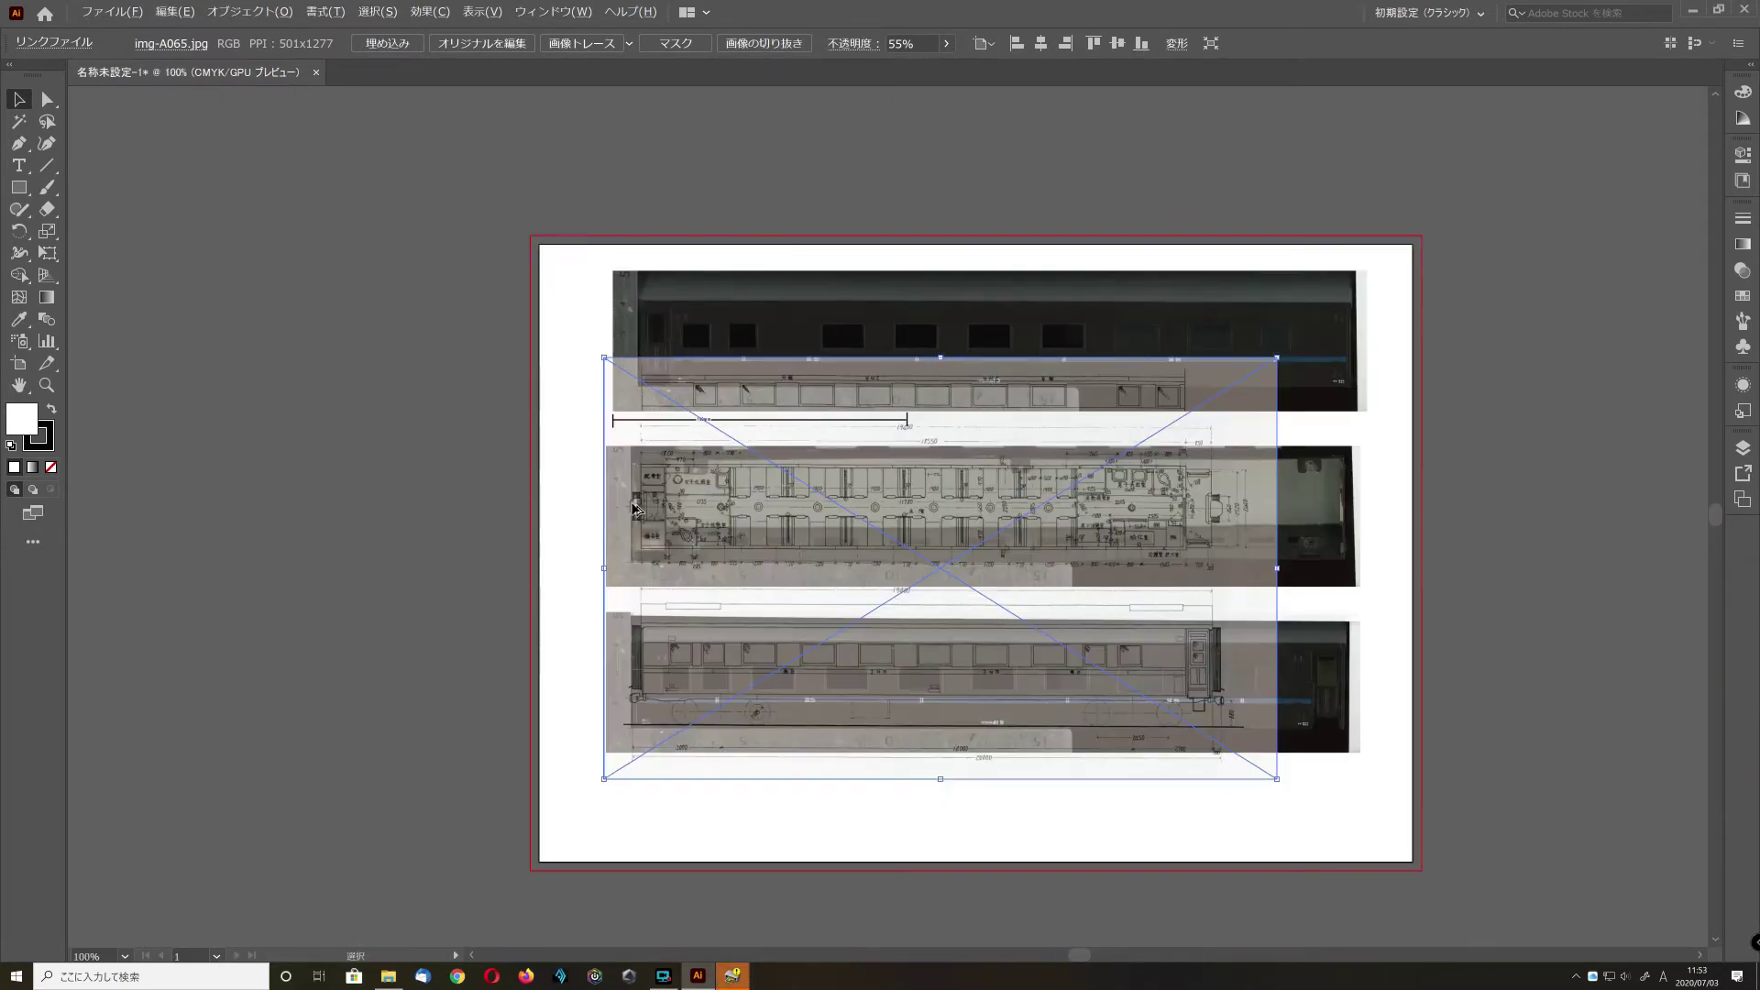
{"action": "scroll", "coordinate": [635, 506], "scroll_direction": "up", "scroll_amount": 1}
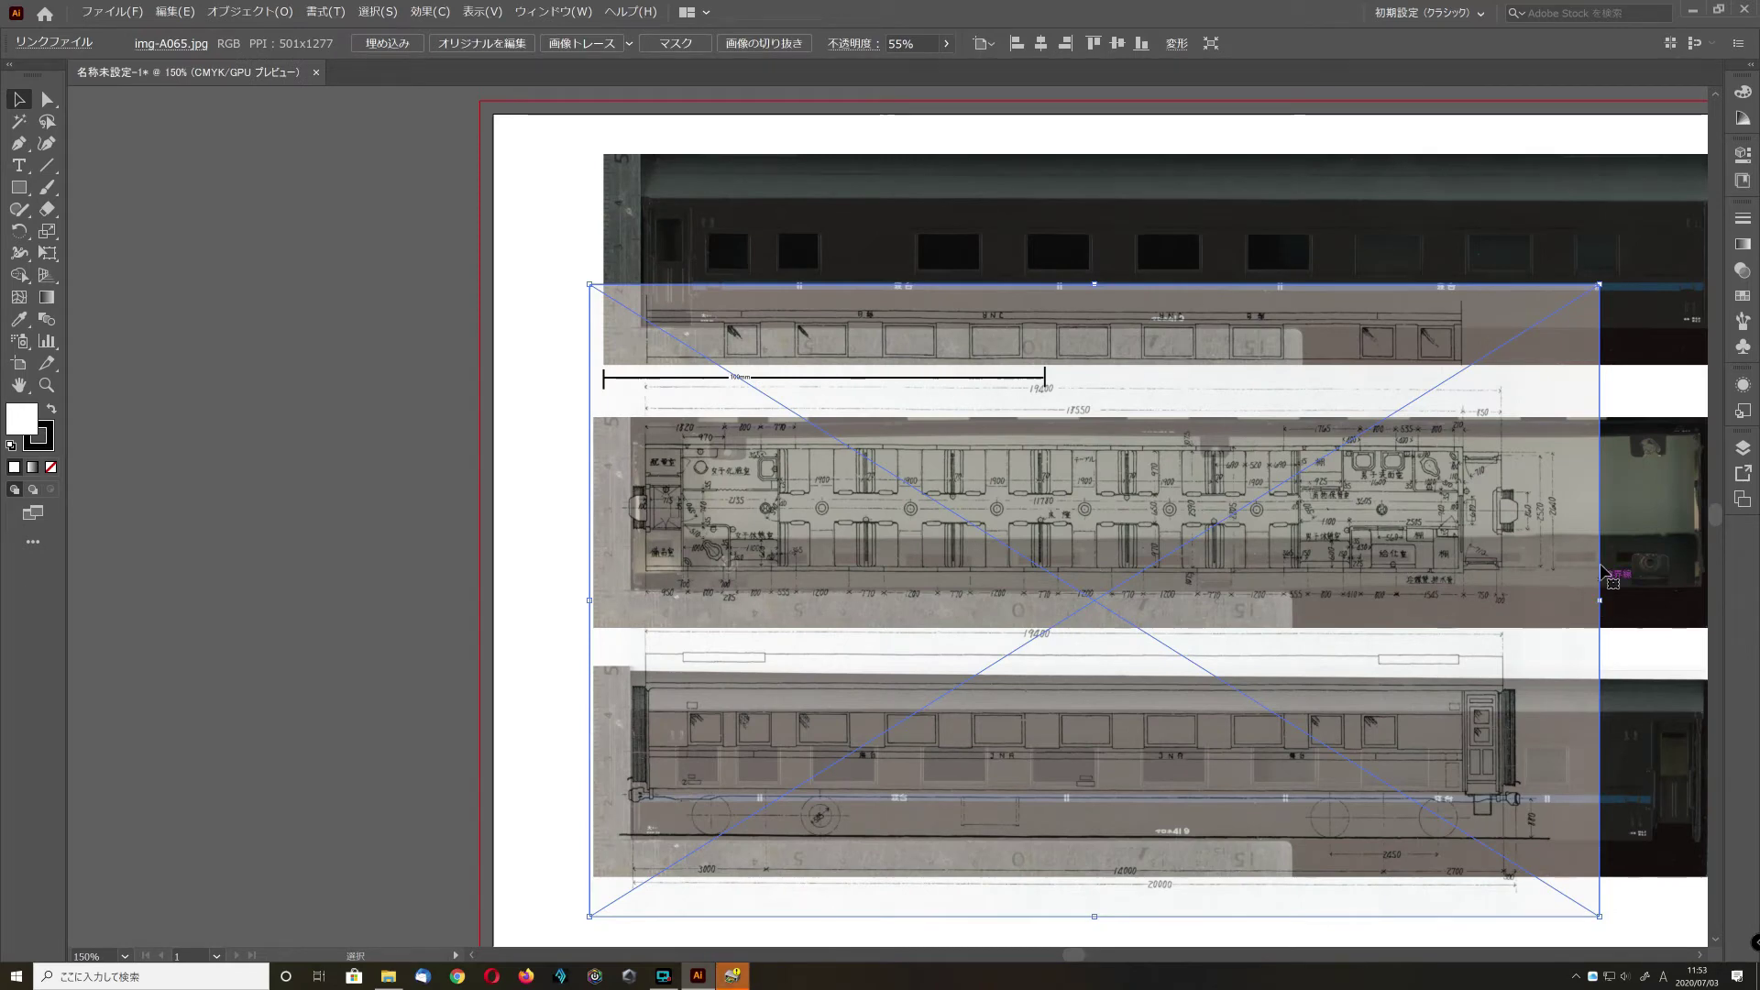
{"action": "left_click_drag", "start_coordinate": [1600, 287], "coordinate": [1482, 174]}
{"action": "left_click_drag", "start_coordinate": [1038, 459], "coordinate": [1059, 498]}
- Move the enlarged drawing down and to the left until its floor plan lies over the lowest photo
{"action": "scroll", "coordinate": [1060, 504], "scroll_direction": "up", "scroll_amount": 5}
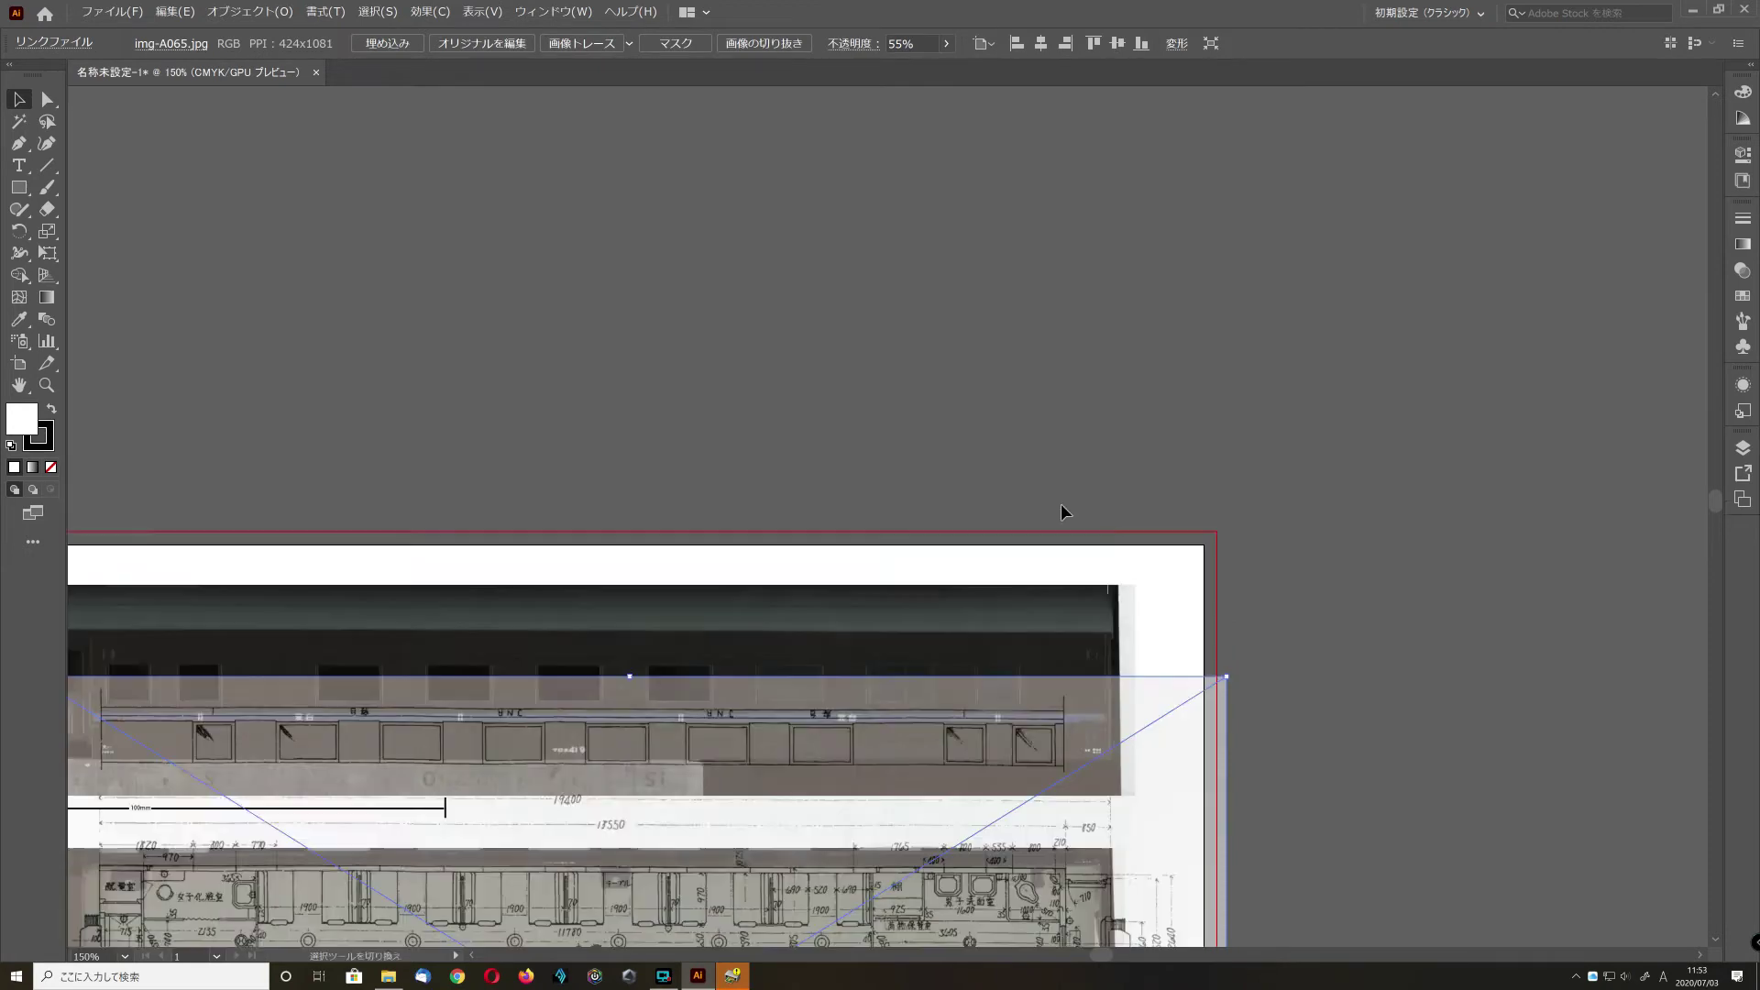
{"action": "scroll", "coordinate": [1060, 504], "scroll_direction": "down", "scroll_amount": 5}
{"action": "scroll", "coordinate": [1062, 511], "scroll_direction": "up", "scroll_amount": 1}
{"action": "scroll", "coordinate": [1062, 511], "scroll_direction": "down", "scroll_amount": 1}
{"action": "key", "text": "super"}
{"action": "scroll", "coordinate": [1061, 511], "scroll_direction": "left", "scroll_amount": 5}
{"action": "scroll", "coordinate": [1062, 510], "scroll_direction": "left", "scroll_amount": 11}
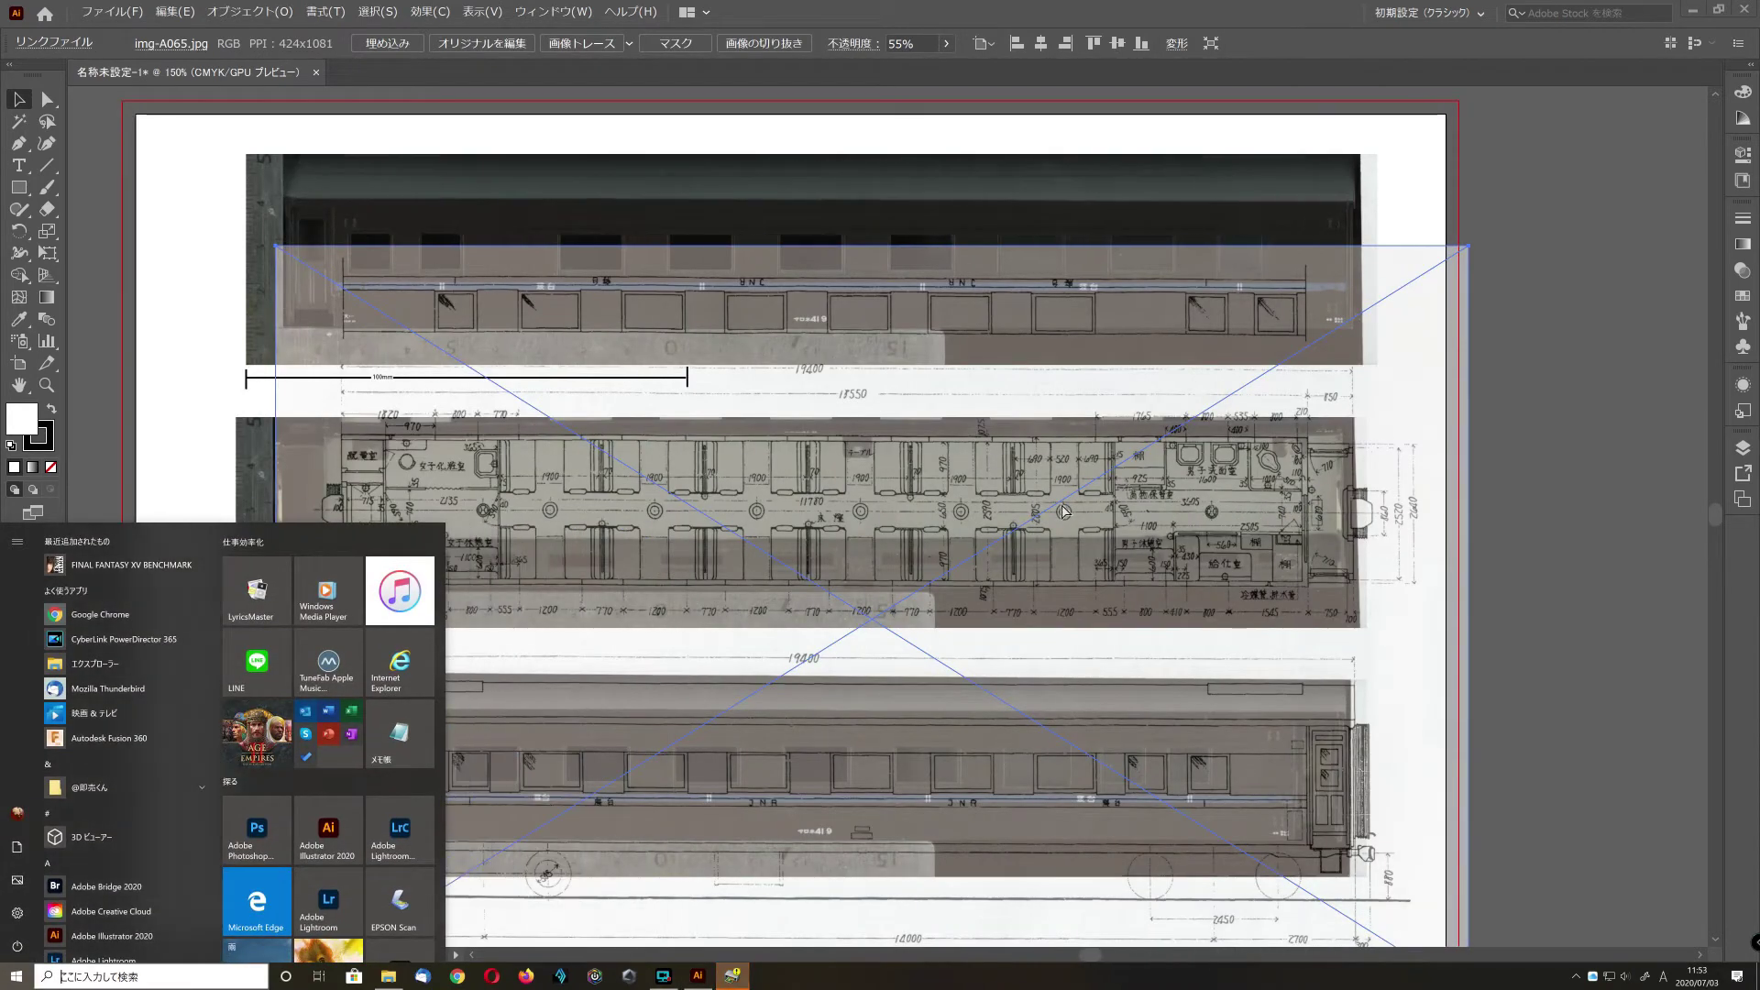
{"action": "left_click", "coordinate": [1032, 521]}
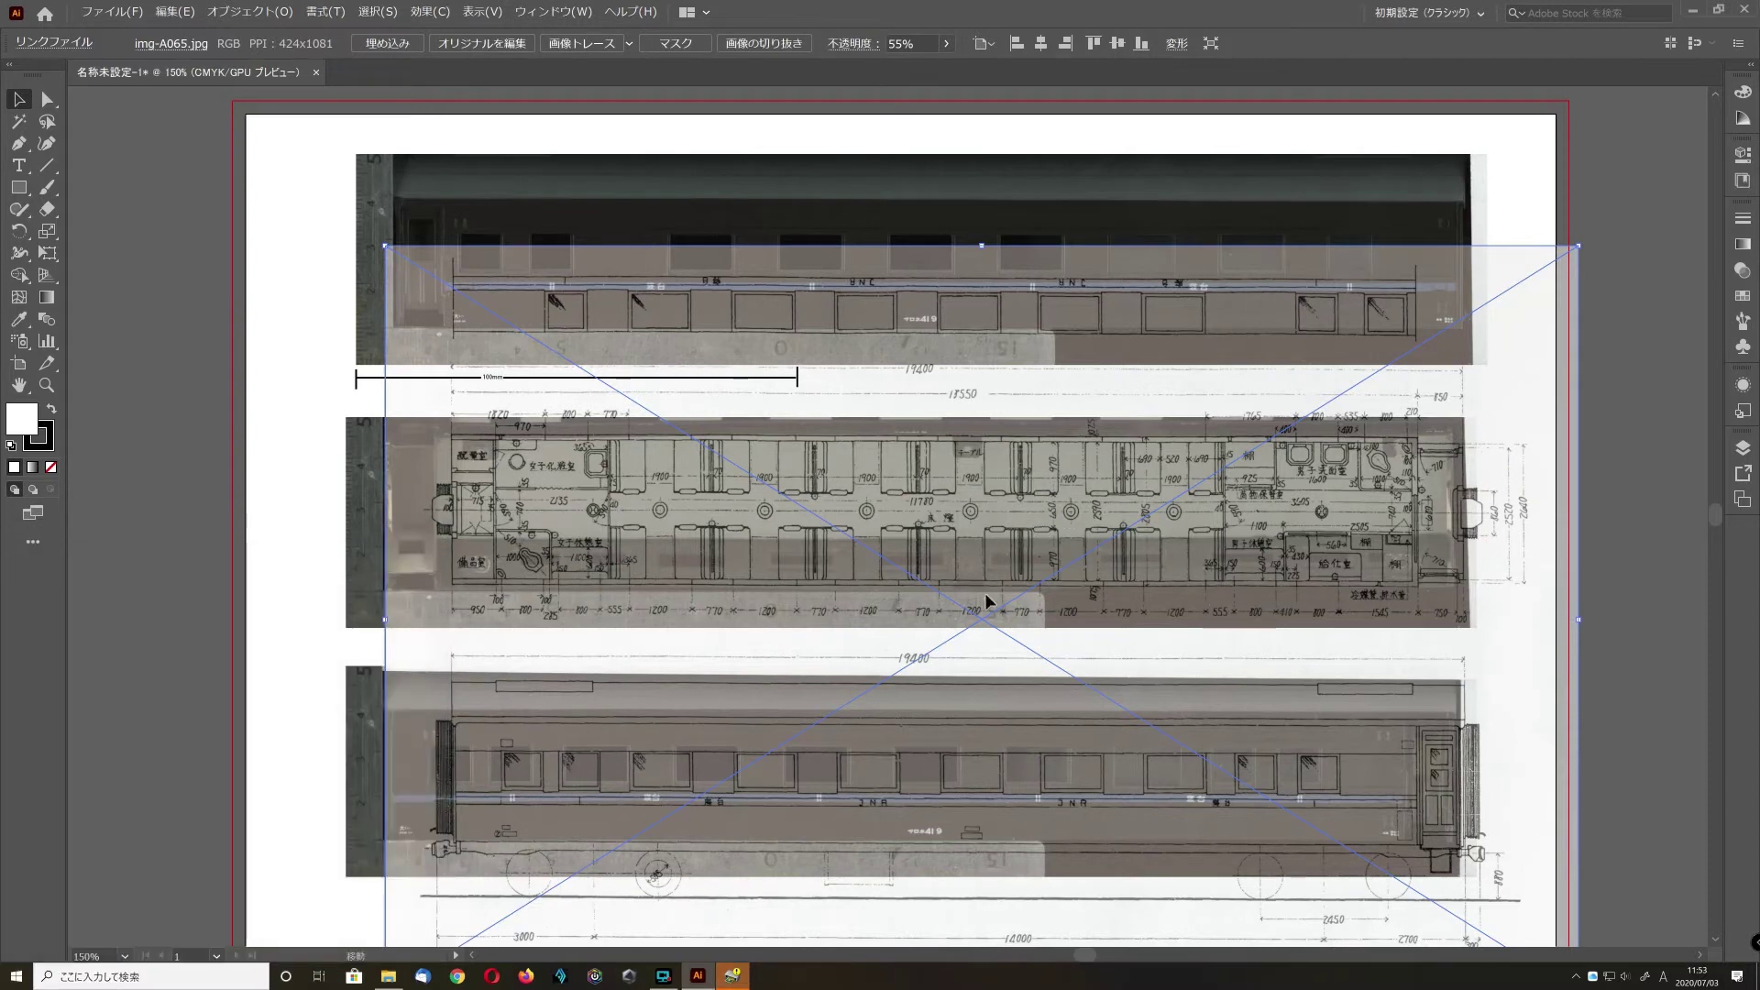
{"action": "left_click_drag", "start_coordinate": [986, 594], "coordinate": [905, 812]}
{"action": "mouse_move", "coordinate": [1008, 382]}
{"action": "left_mouse_down"}
{"action": "mouse_move", "coordinate": [973, 487]}
{"action": "mouse_move", "coordinate": [972, 443]}
{"action": "left_mouse_up"}
{"action": "left_click", "coordinate": [1437, 500]}
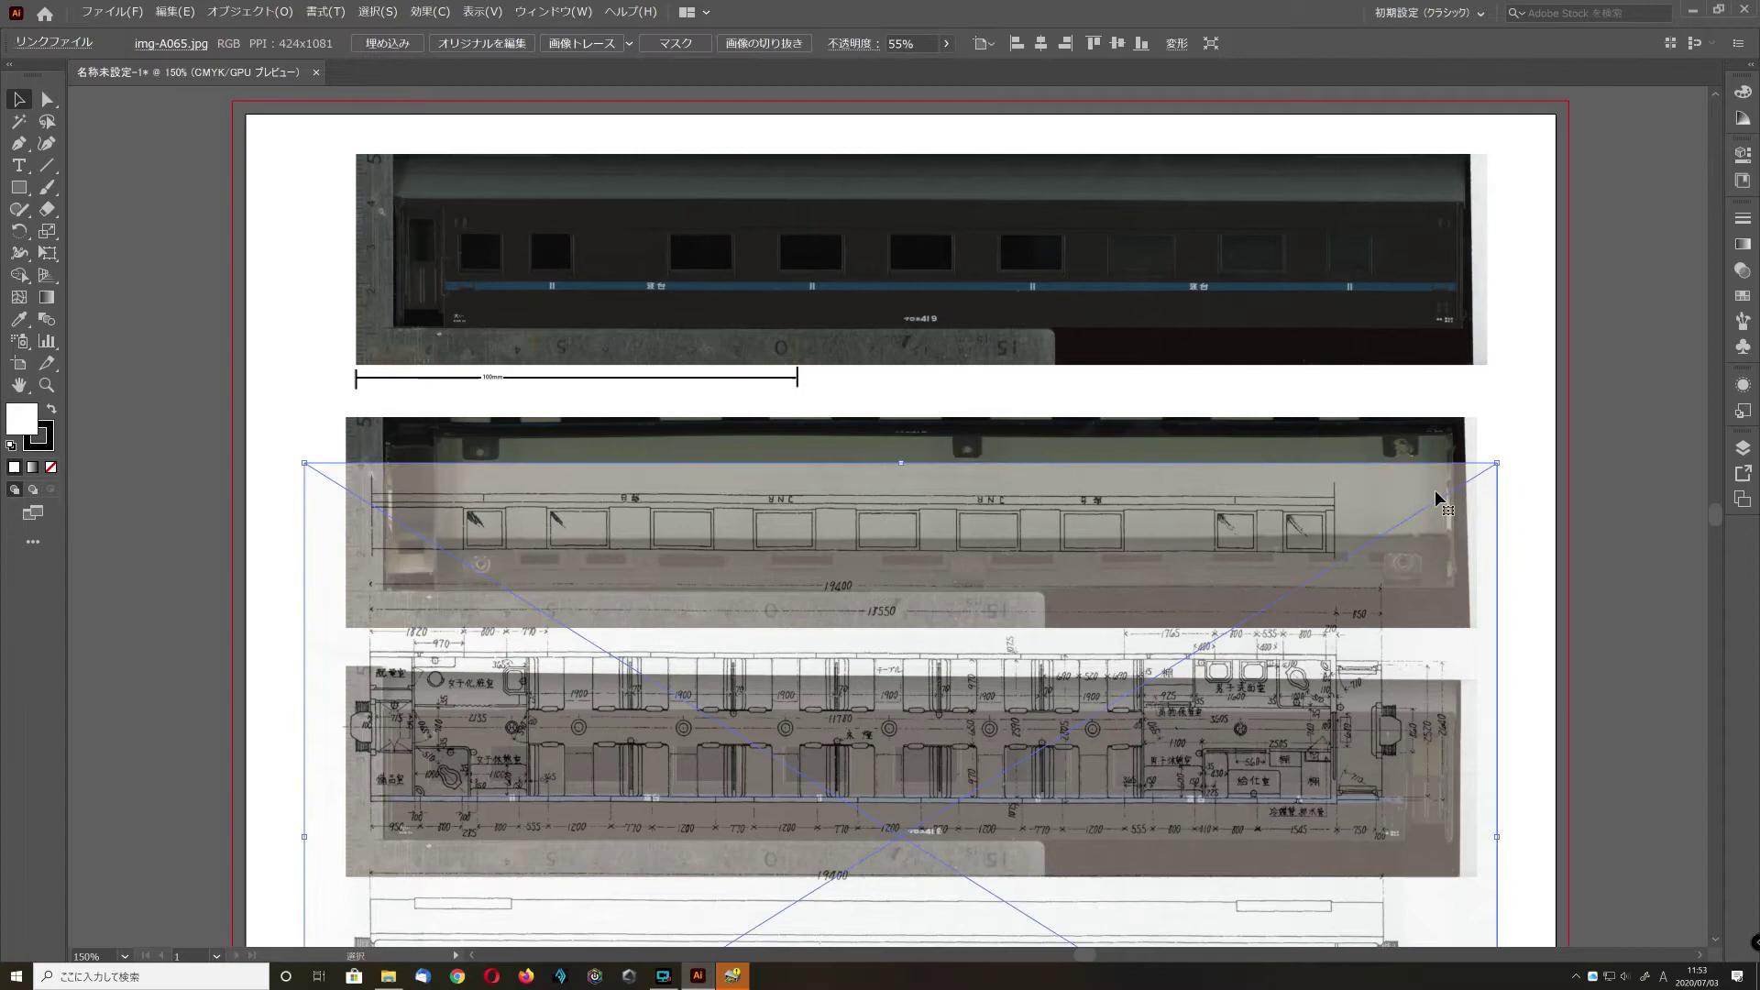
- Rotate the drawing by 180 degrees so it lies upside down over the photos
{"action": "mouse_move", "coordinate": [278, 458]}
{"action": "left_mouse_down"}
{"action": "mouse_move", "coordinate": [320, 294]}
{"action": "mouse_move", "coordinate": [983, 46]}
{"action": "mouse_move", "coordinate": [1615, 491]}
{"action": "left_mouse_up"}
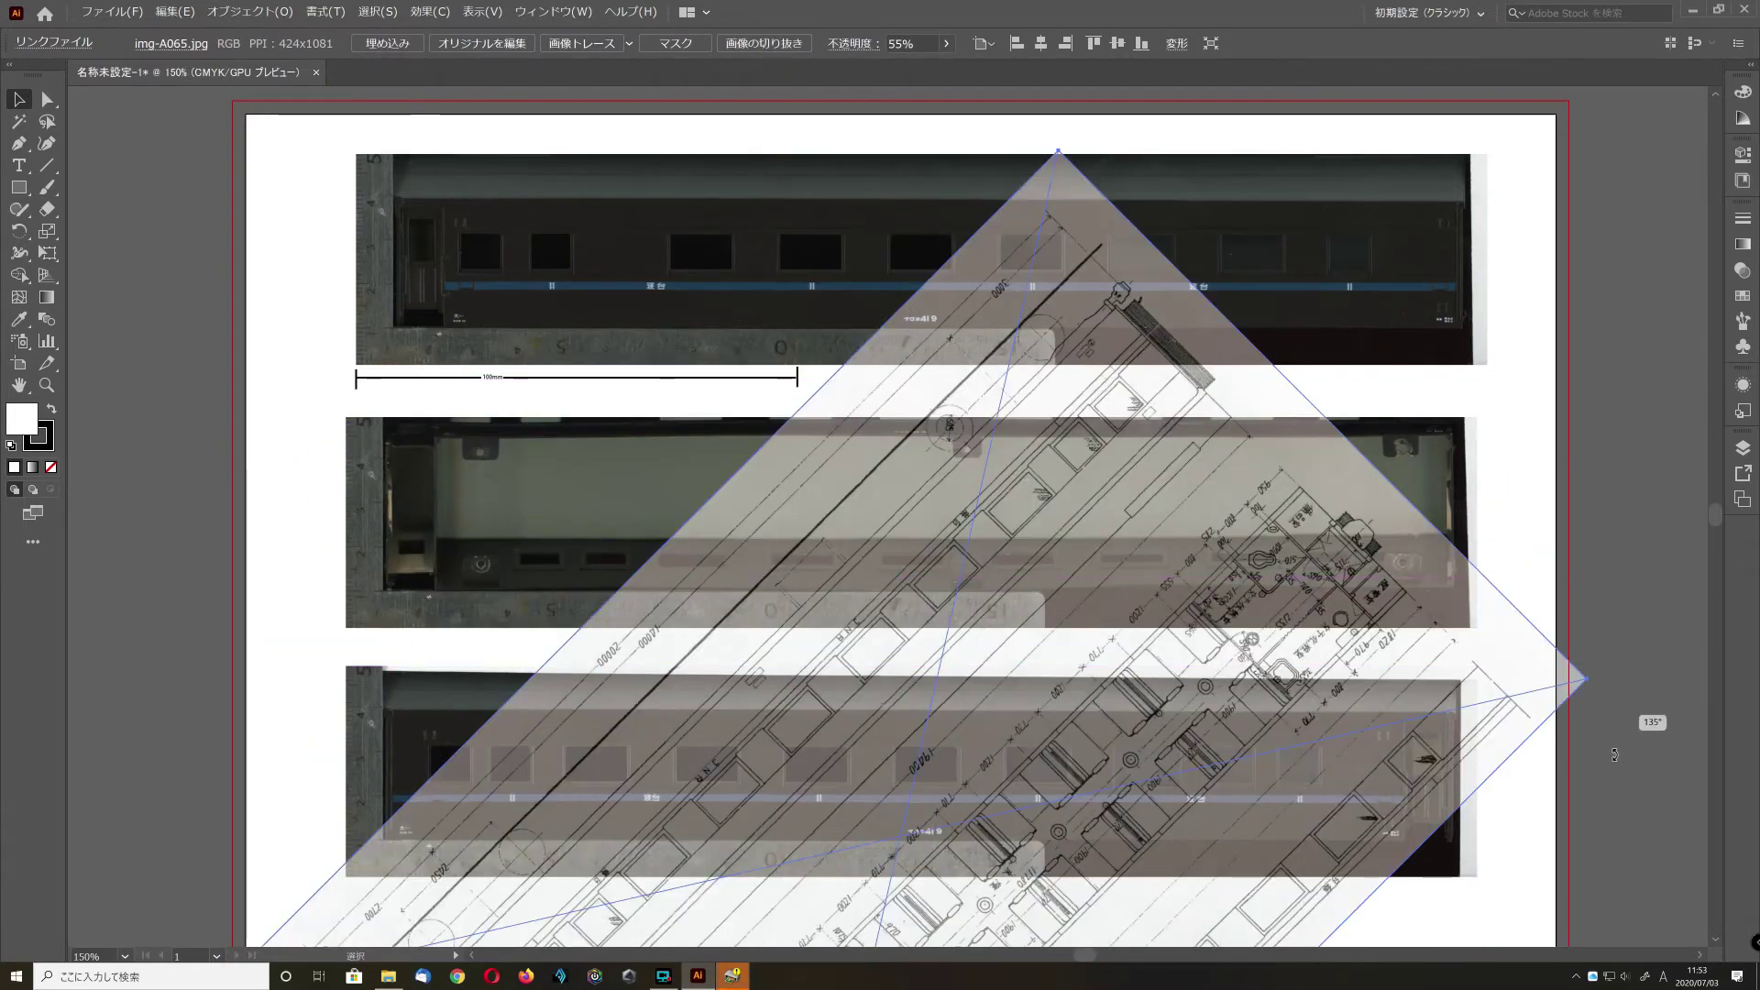
{"action": "left_click_drag", "start_coordinate": [1615, 754], "coordinate": [1551, 856]}
{"action": "left_click_drag", "start_coordinate": [1453, 987], "coordinate": [1598, 689]}
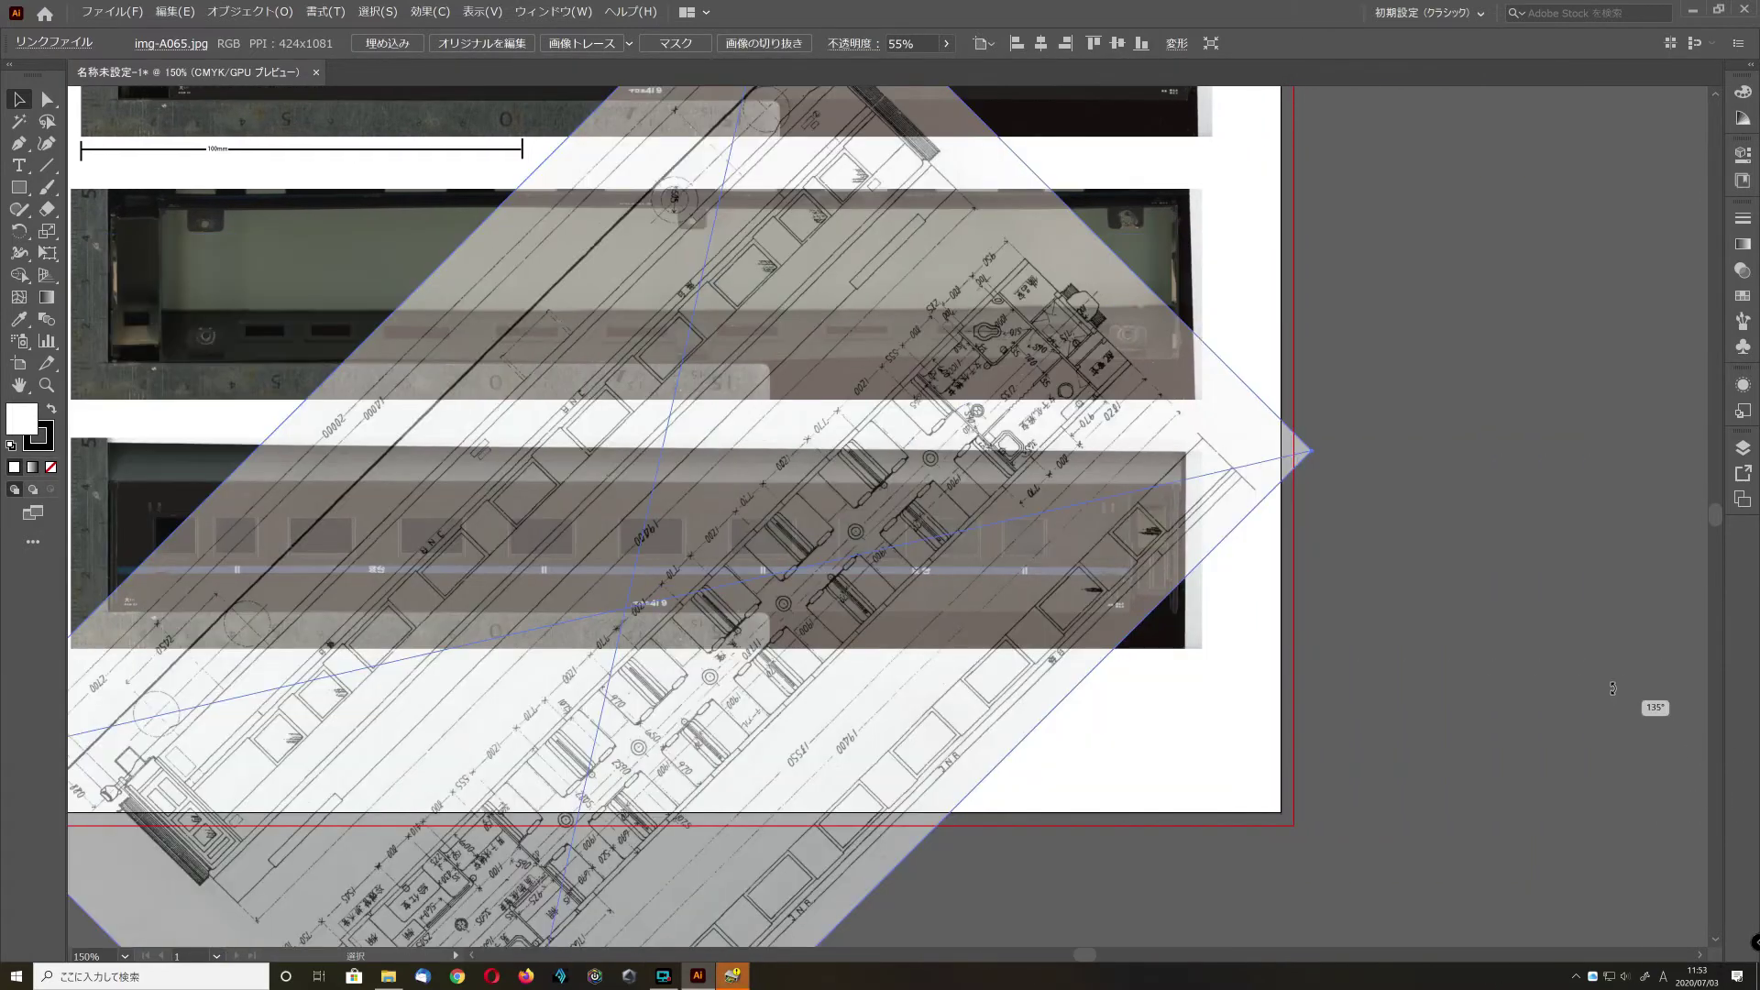
{"action": "left_click_drag", "start_coordinate": [1457, 803], "coordinate": [1229, 839]}
- Move the rotated drawing so its floor plan overlays the middle photo, with the carriage's left end beside the vertical ruler
{"action": "mouse_move", "coordinate": [834, 680]}
{"action": "left_mouse_down"}
{"action": "mouse_move", "coordinate": [879, 327]}
{"action": "mouse_move", "coordinate": [888, 370]}
{"action": "left_mouse_up"}
{"action": "scroll", "coordinate": [888, 374], "scroll_direction": "up", "scroll_amount": 5}
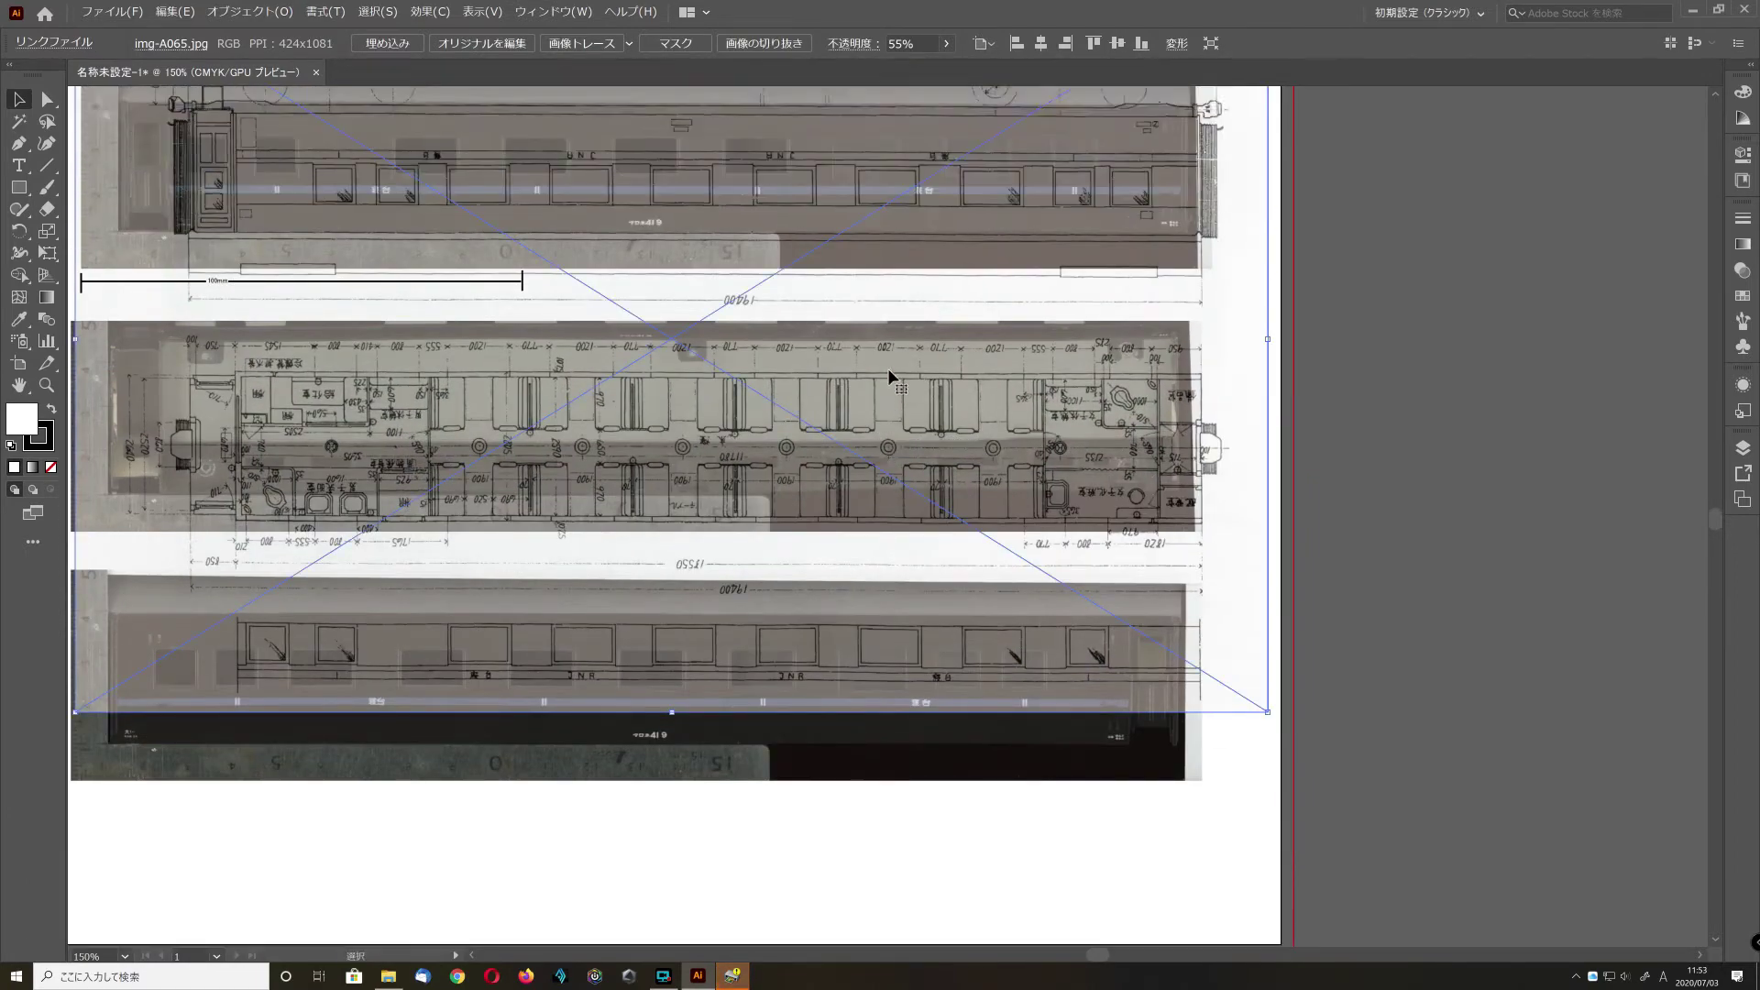
{"action": "key", "text": "super"}
{"action": "scroll", "coordinate": [889, 374], "scroll_direction": "left", "scroll_amount": 6}
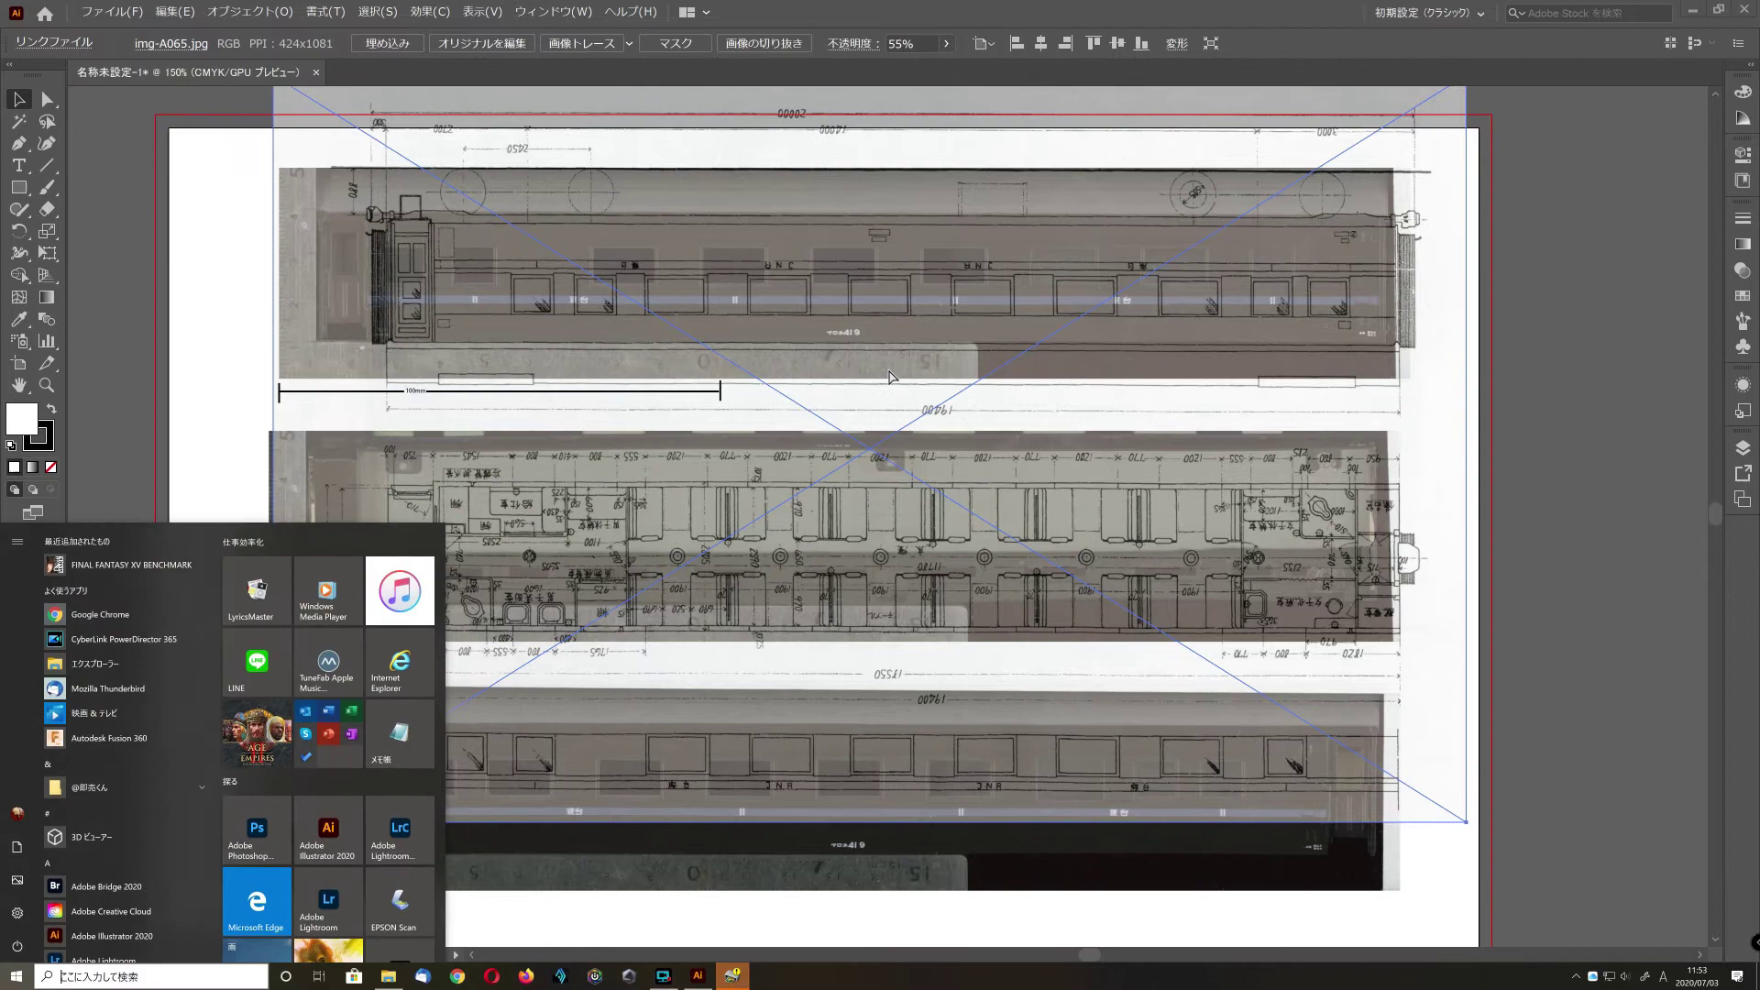
{"action": "key", "text": "super"}
{"action": "left_click_drag", "start_coordinate": [658, 532], "coordinate": [587, 509]}
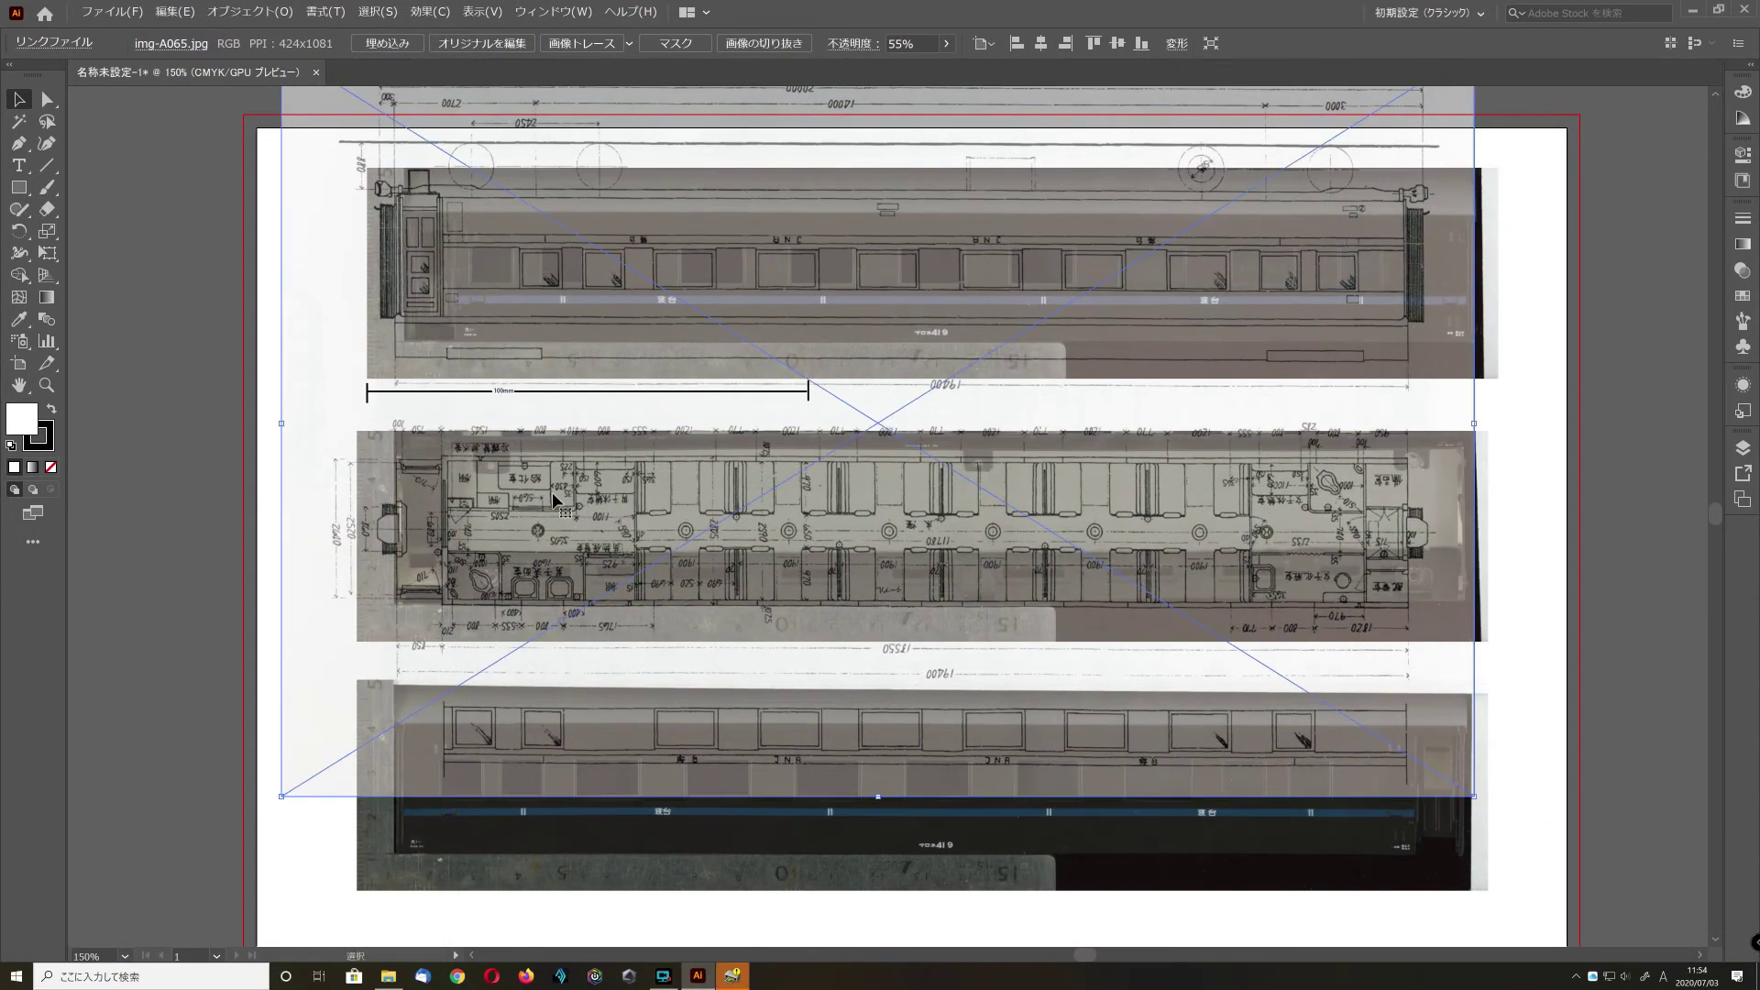
- Enlarge the drawing to about 400 PPI horizontally and shift it slightly up, so the floor plan matches the photographed carriage's length
{"action": "scroll", "coordinate": [556, 501], "scroll_direction": "up", "scroll_amount": 3}
{"action": "scroll", "coordinate": [555, 501], "scroll_direction": "down", "scroll_amount": 4}
{"action": "key", "text": "super"}
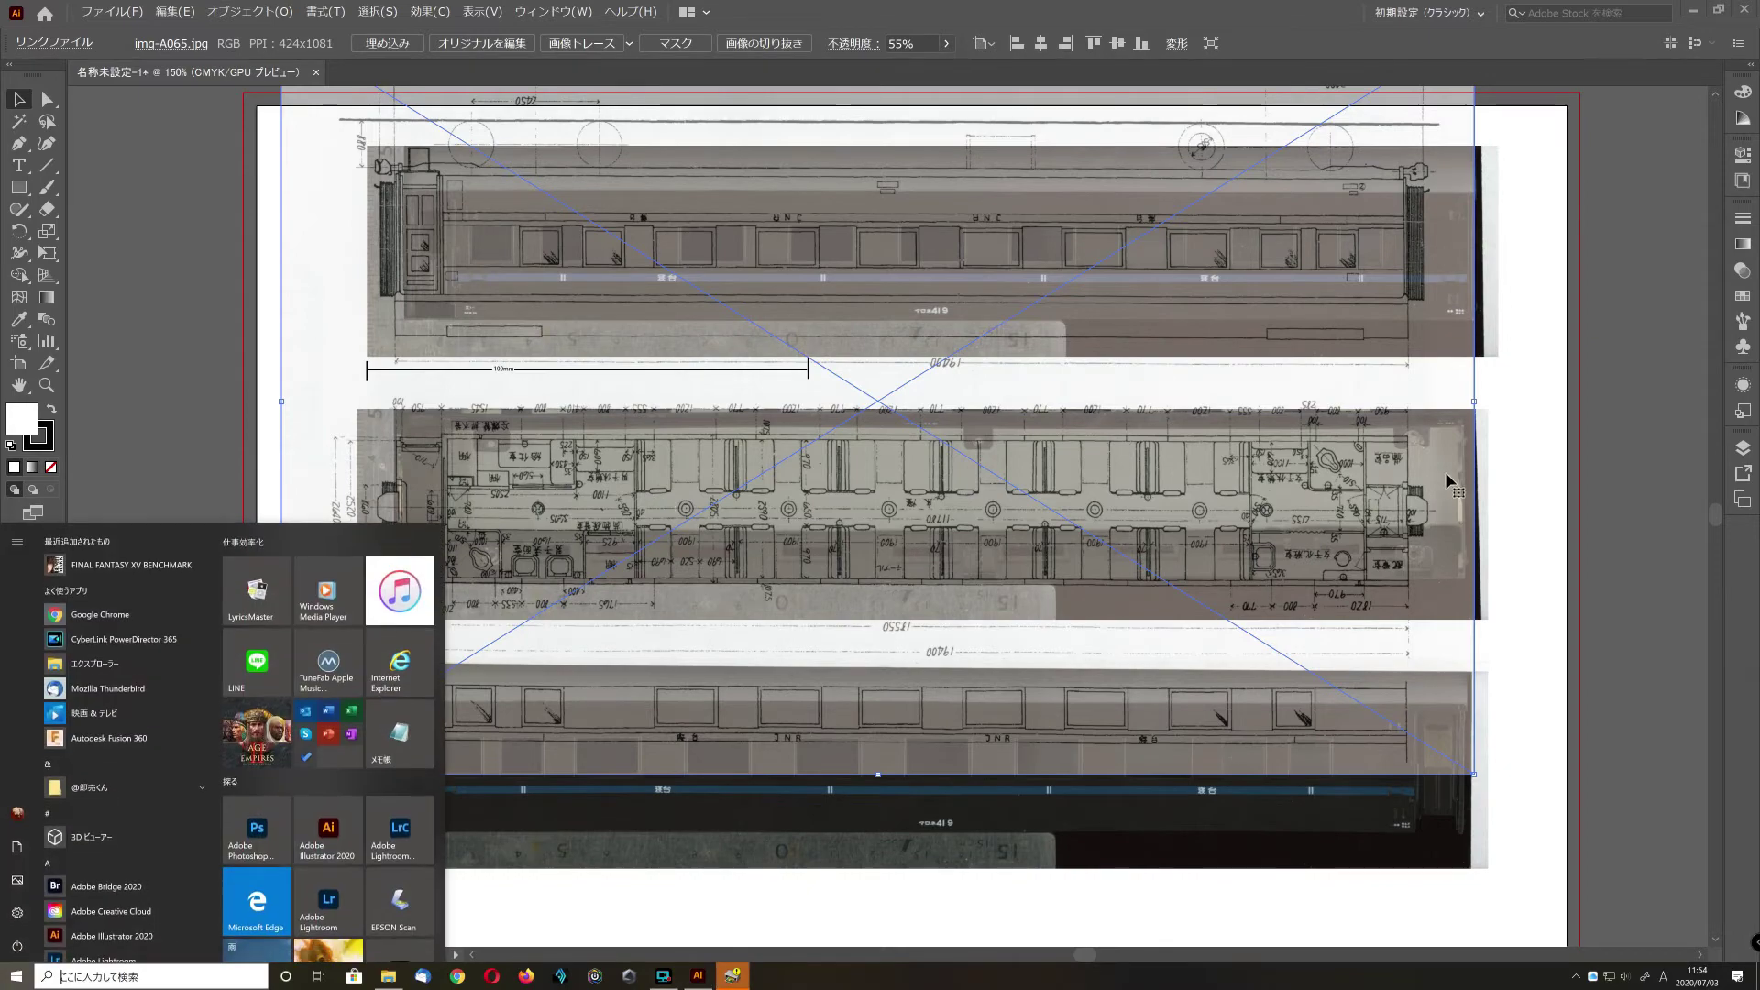
{"action": "key", "text": "super"}
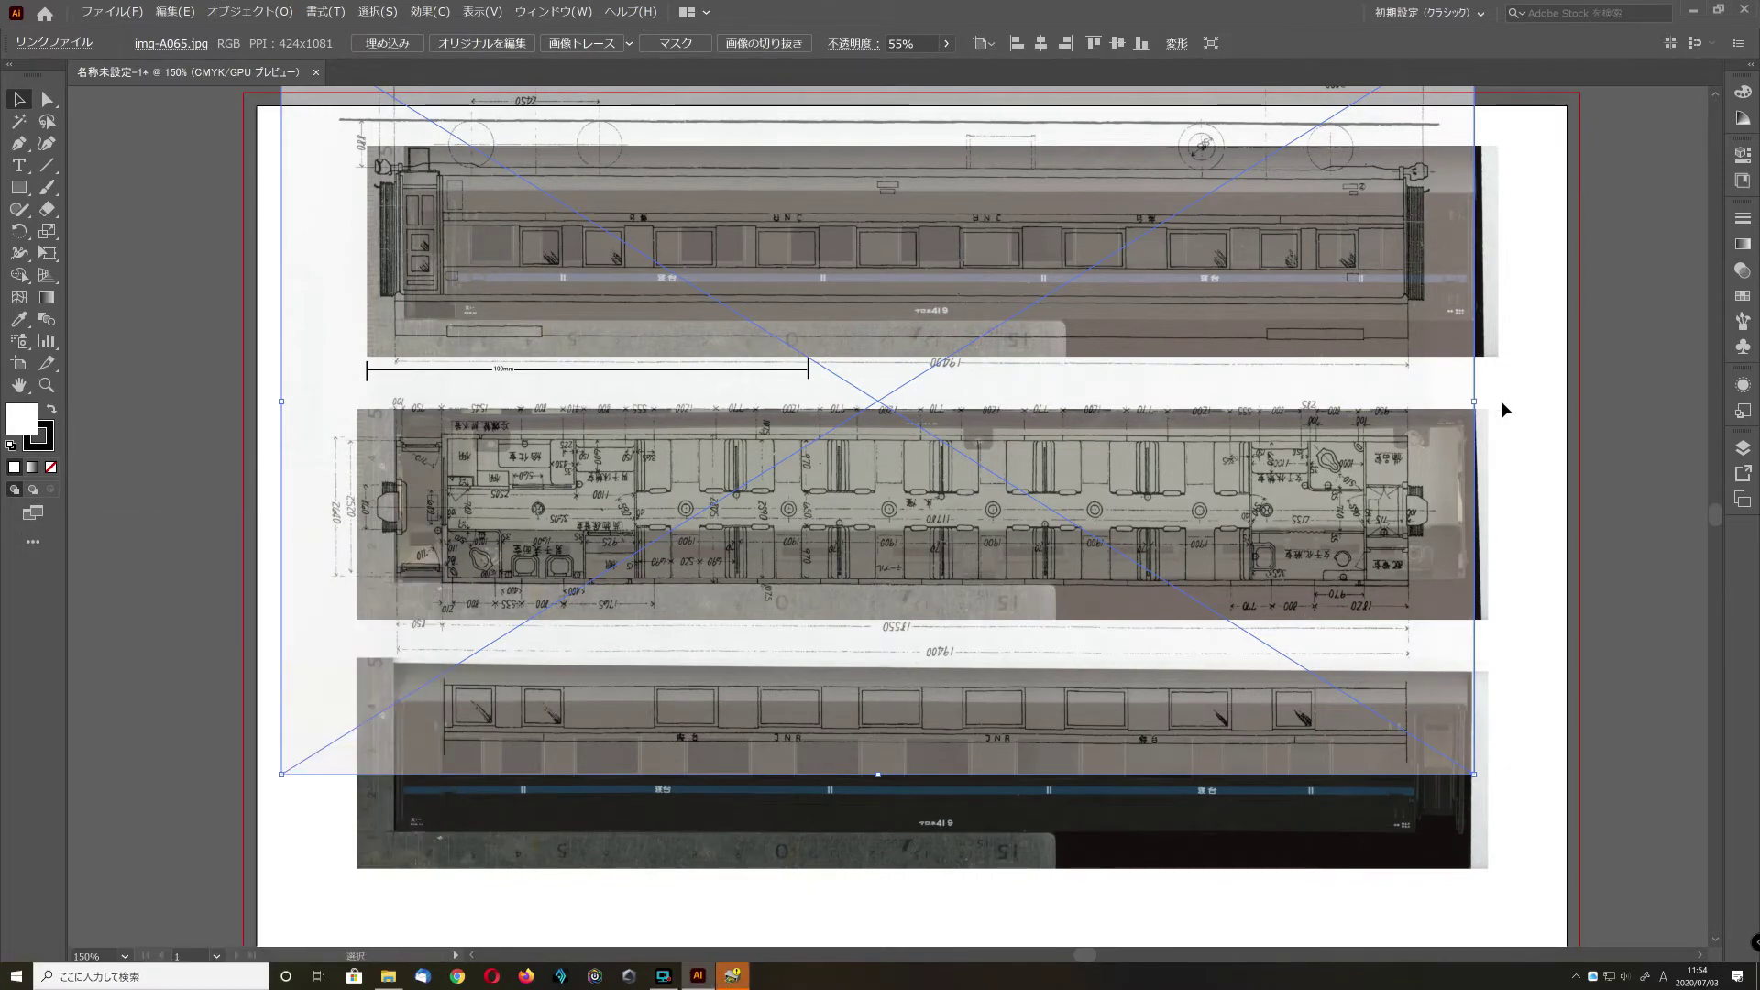
{"action": "left_click_drag", "start_coordinate": [1481, 404], "coordinate": [1545, 401]}
{"action": "left_click_drag", "start_coordinate": [1108, 541], "coordinate": [1100, 511]}
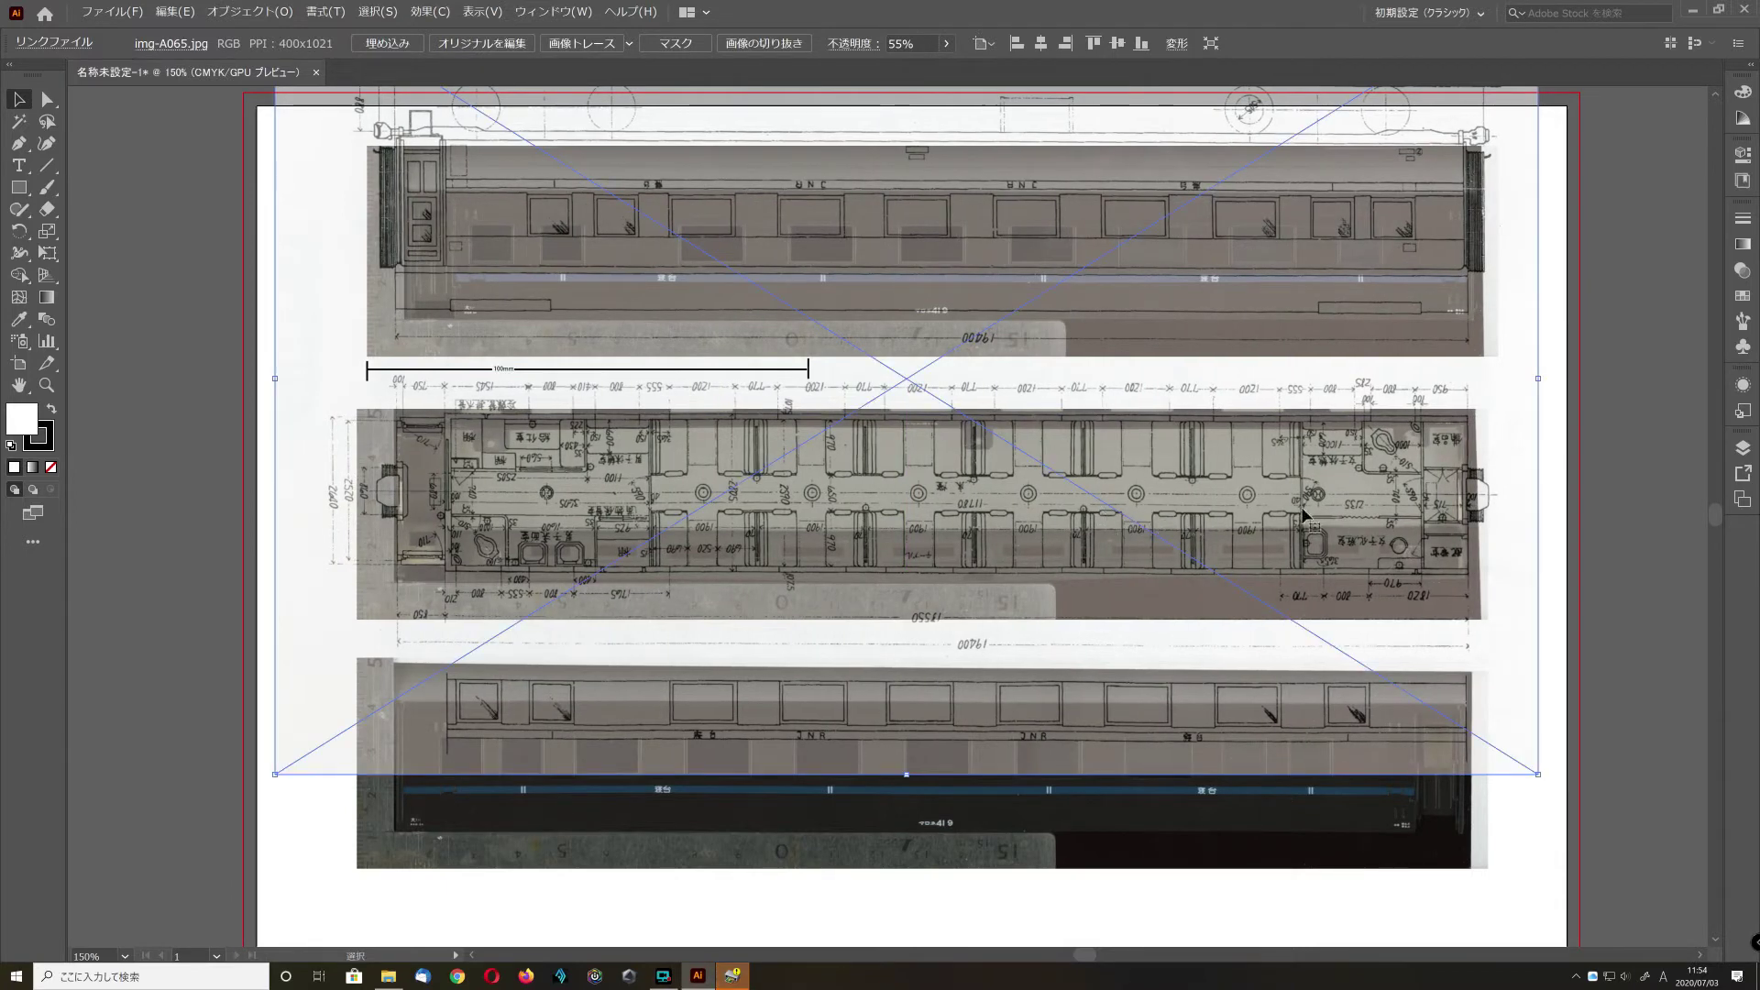
{"action": "scroll", "coordinate": [1497, 432], "scroll_direction": "up", "scroll_amount": 2}
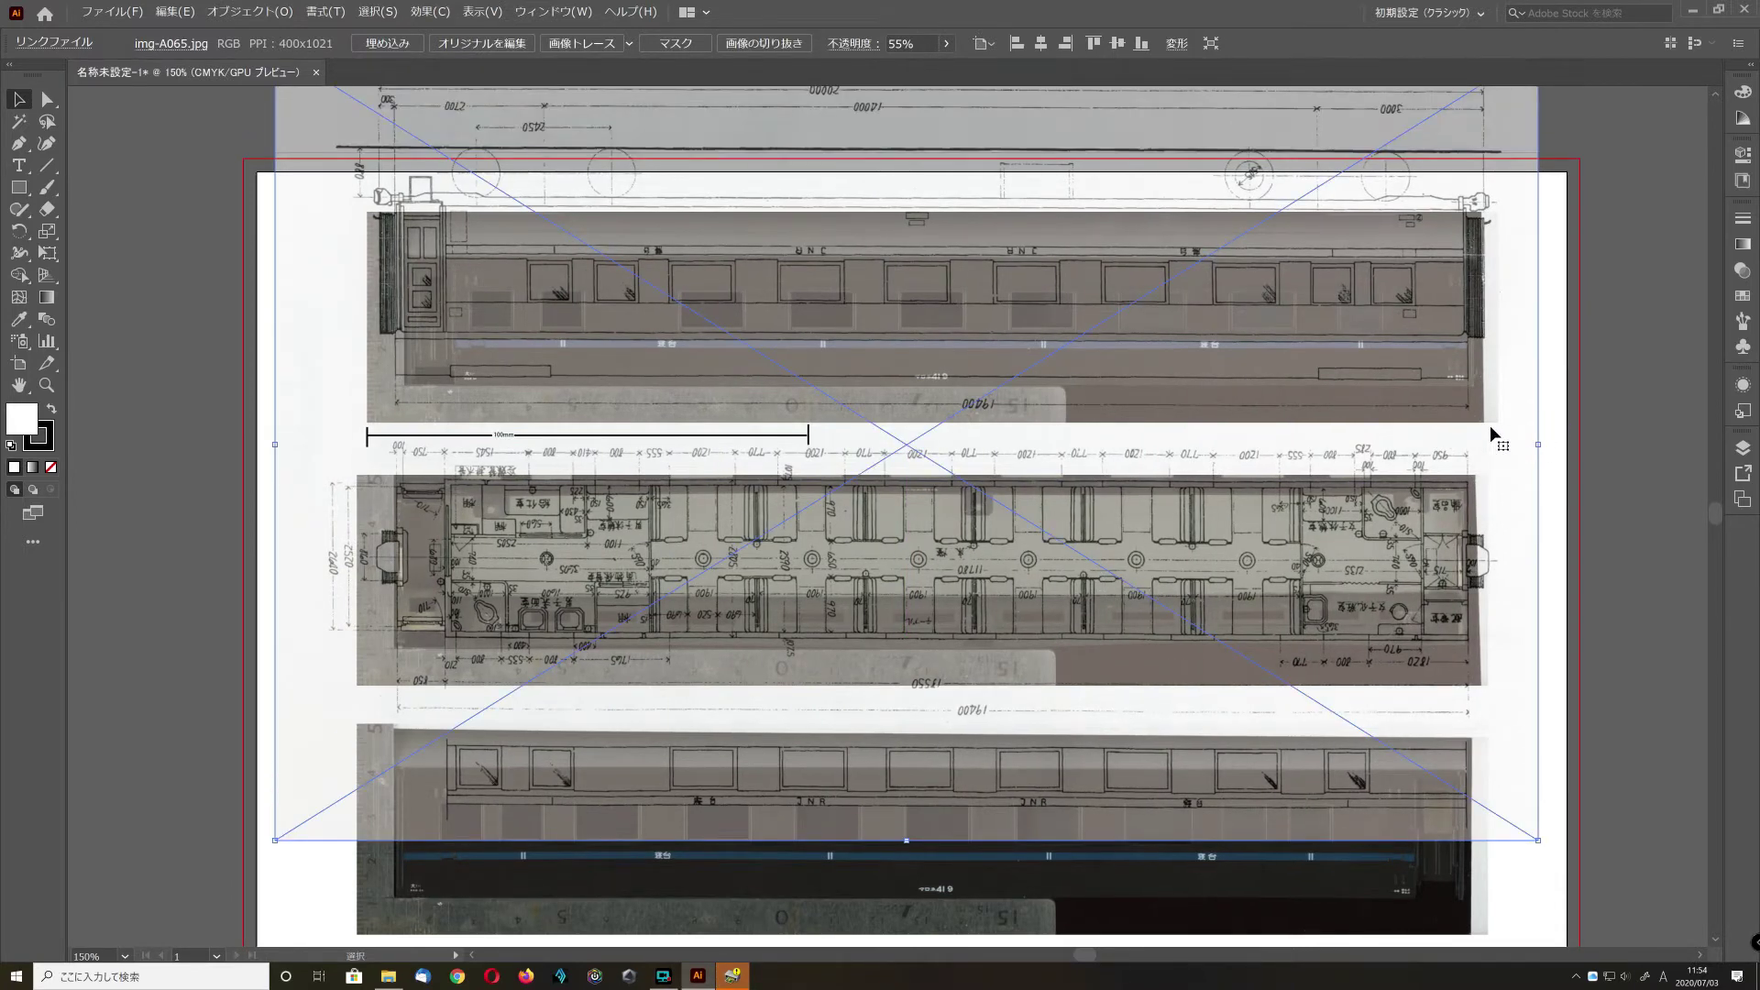
- Reduce the drawing's opacity to 26% so the carriage photos show through more clearly
{"action": "scroll", "coordinate": [1497, 432], "scroll_direction": "down", "scroll_amount": 3}
{"action": "key", "text": "super"}
{"action": "key", "text": "Escape"}
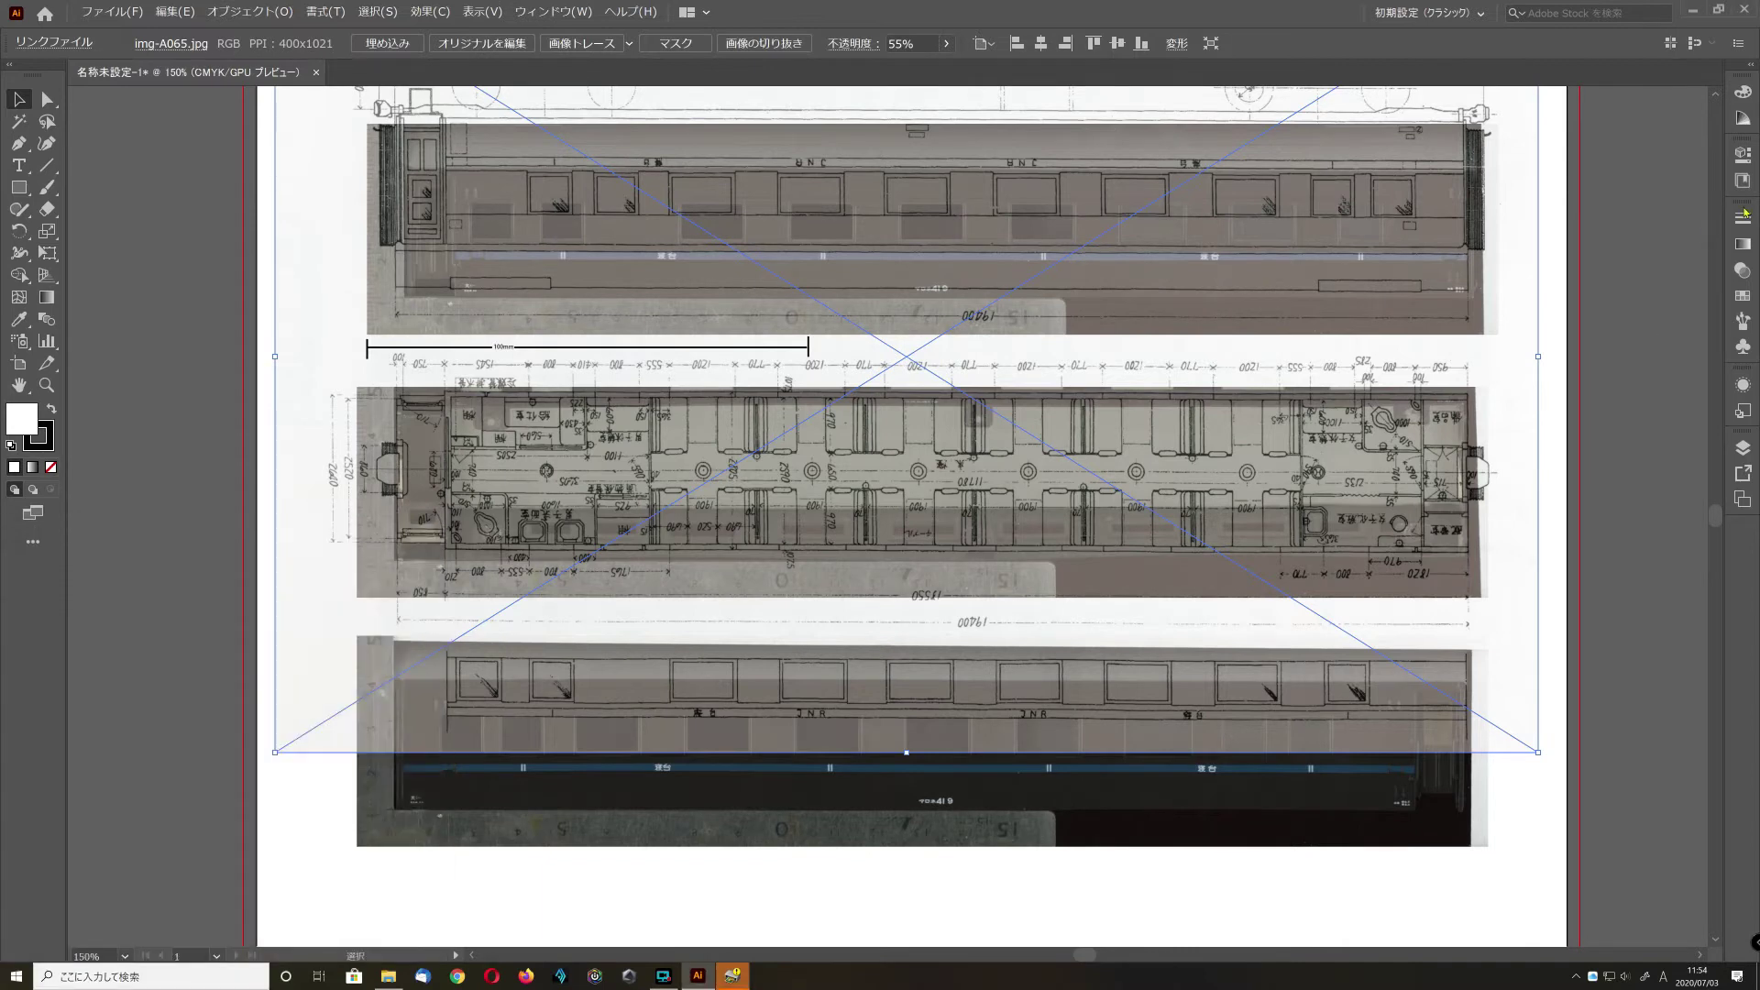
{"action": "left_click", "coordinate": [1743, 273]}
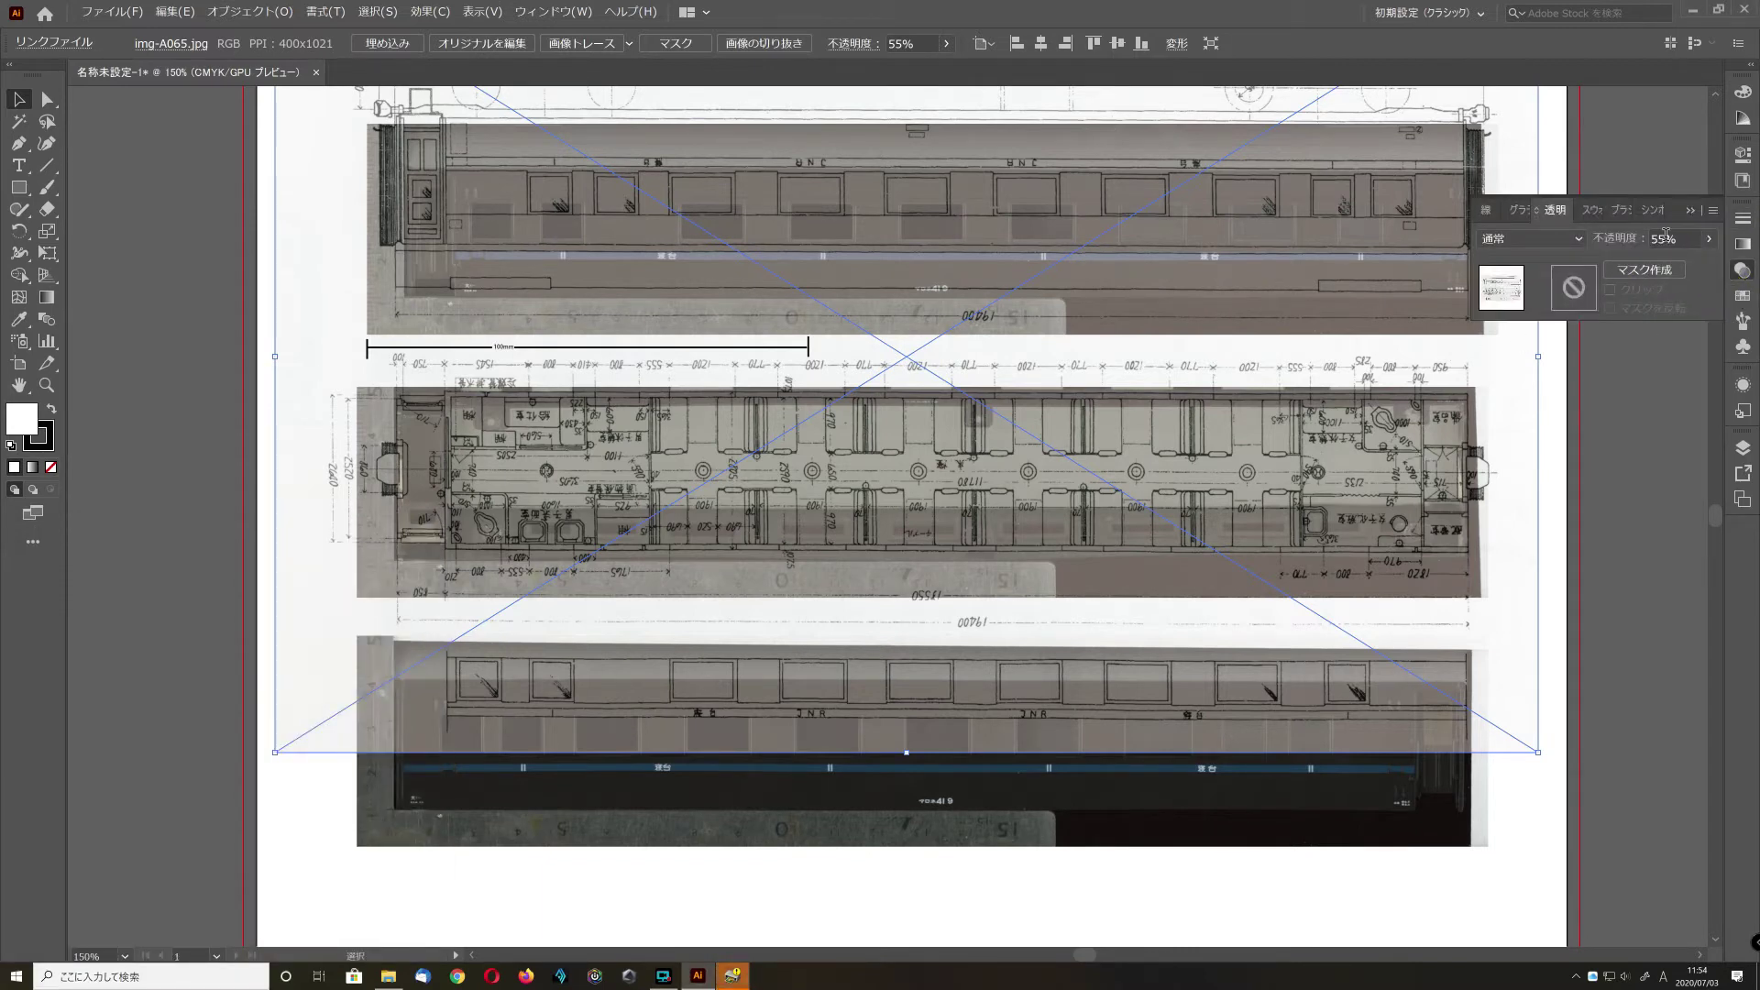
{"action": "left_click", "coordinate": [1709, 239]}
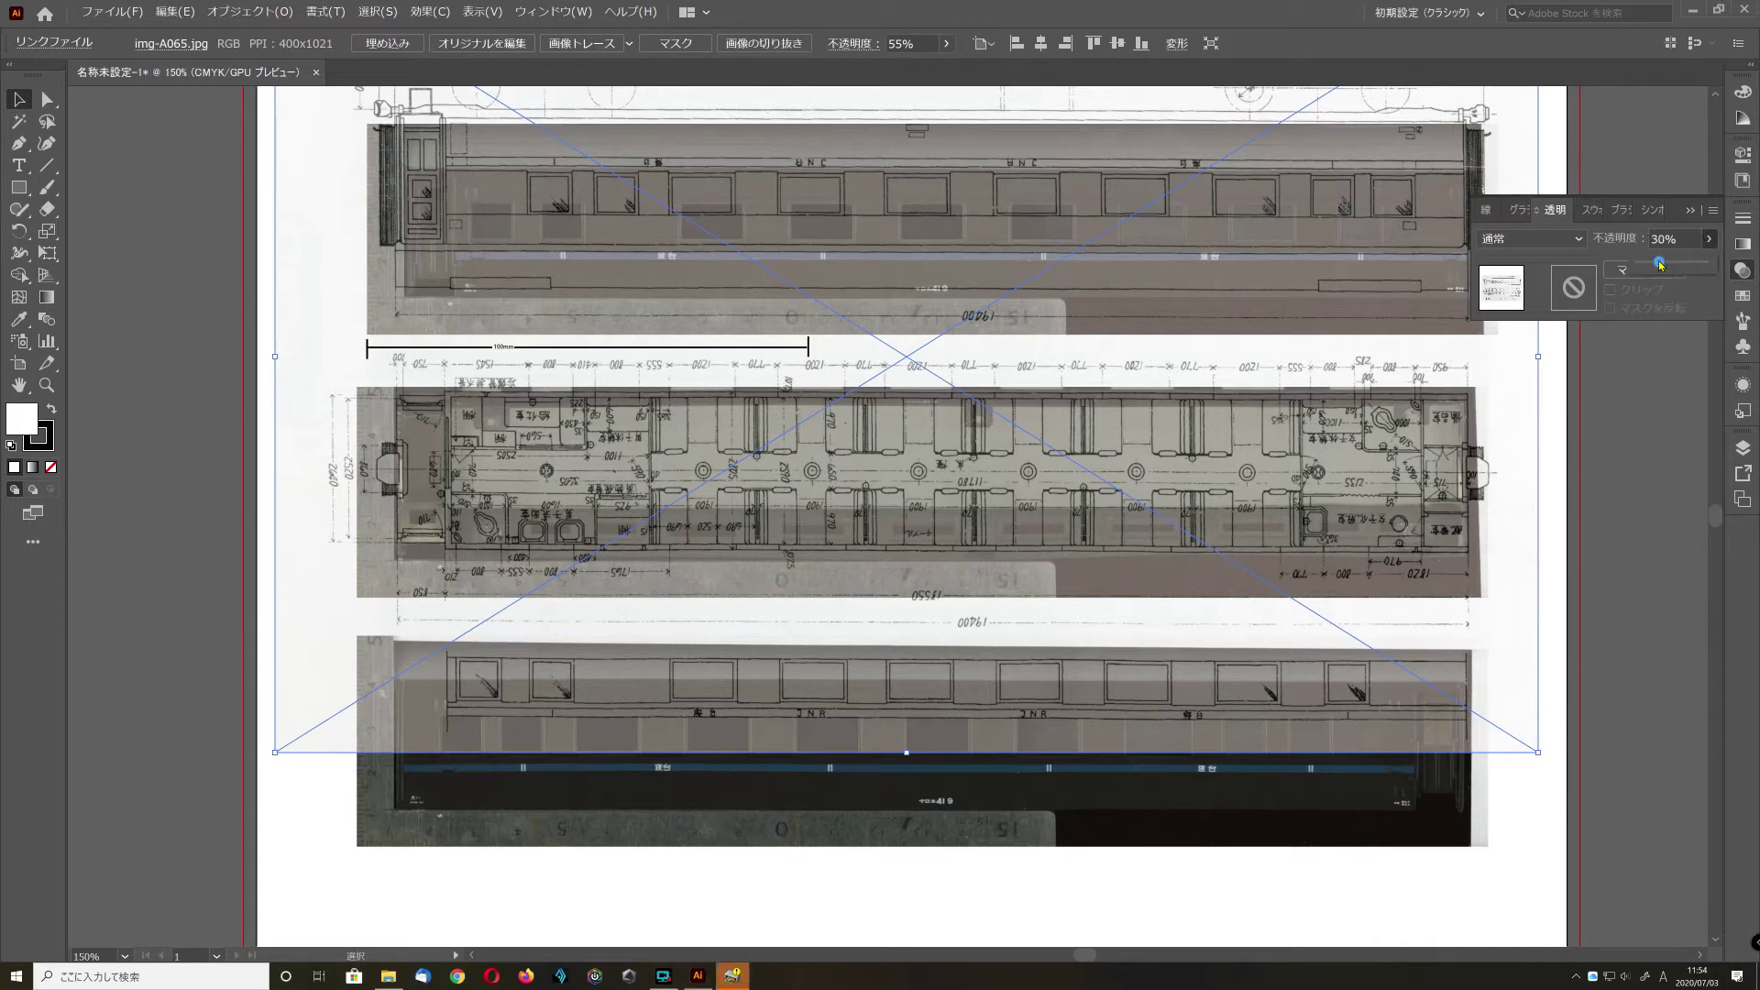
{"action": "left_click_drag", "start_coordinate": [1678, 263], "coordinate": [1652, 265]}
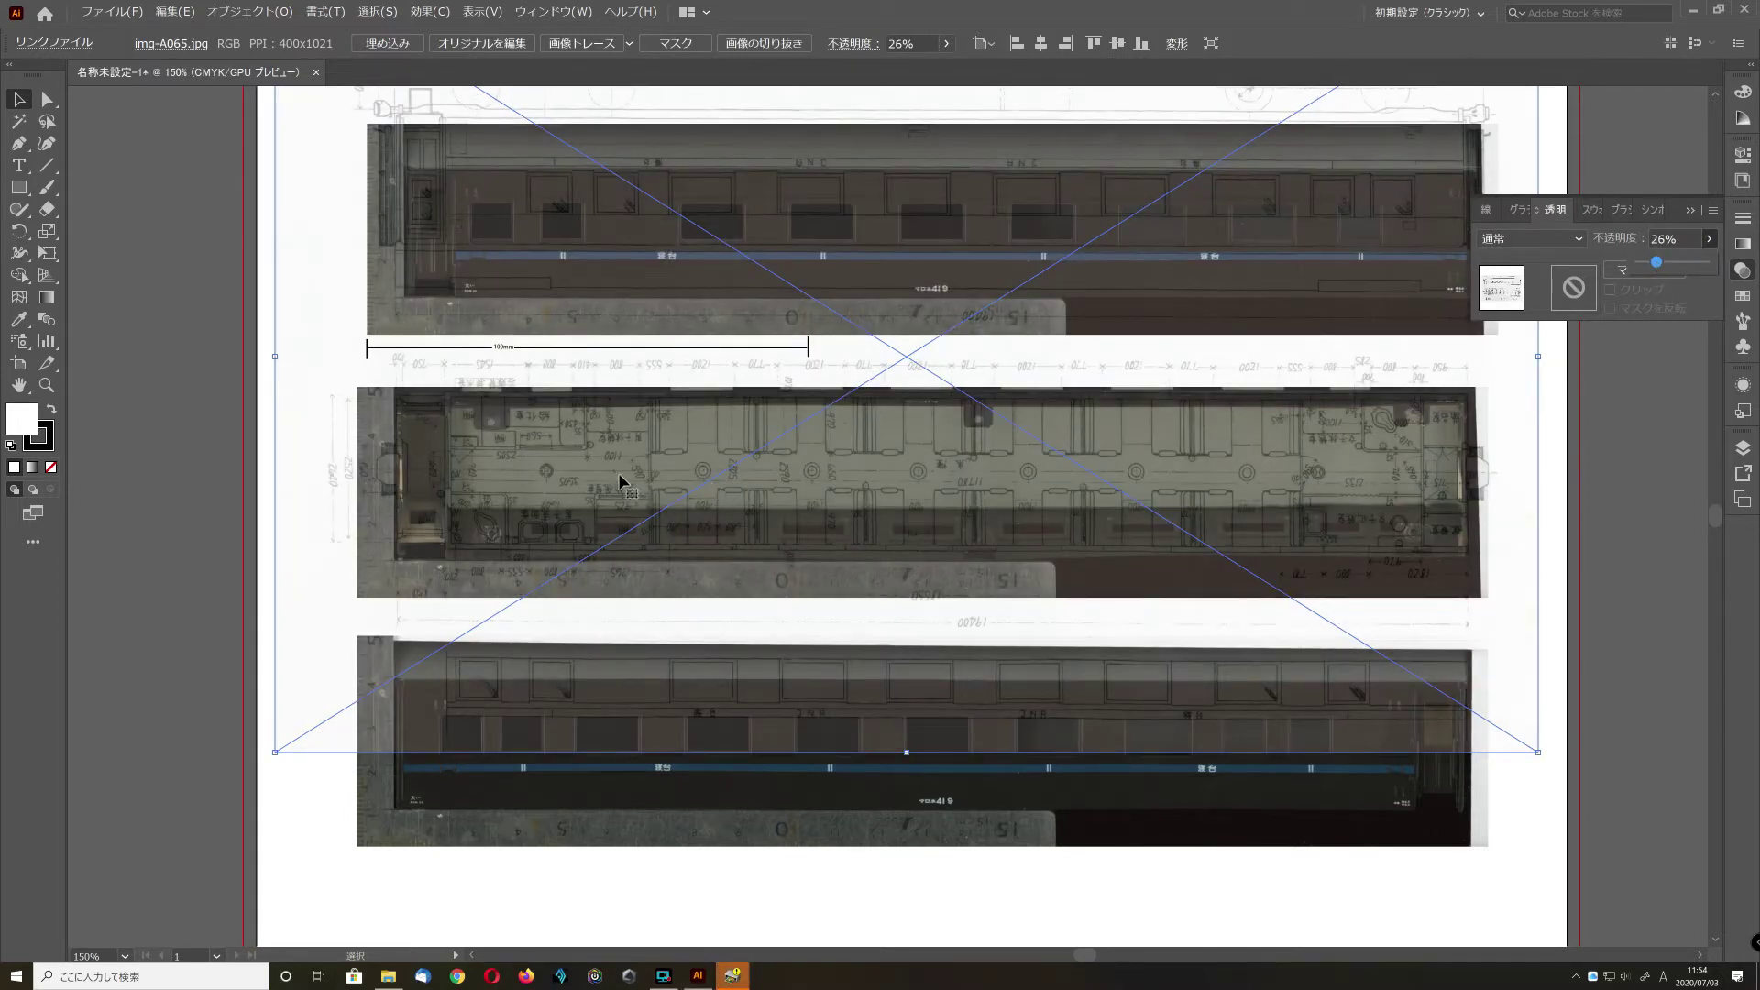
{"action": "left_click", "coordinate": [619, 482]}
- Shift the drawing slightly down so the floor plan's lower edge meets the ruler in the middle photo
{"action": "scroll", "coordinate": [619, 482], "scroll_direction": "up", "scroll_amount": 1}
{"action": "scroll", "coordinate": [619, 481], "scroll_direction": "down", "scroll_amount": 2}
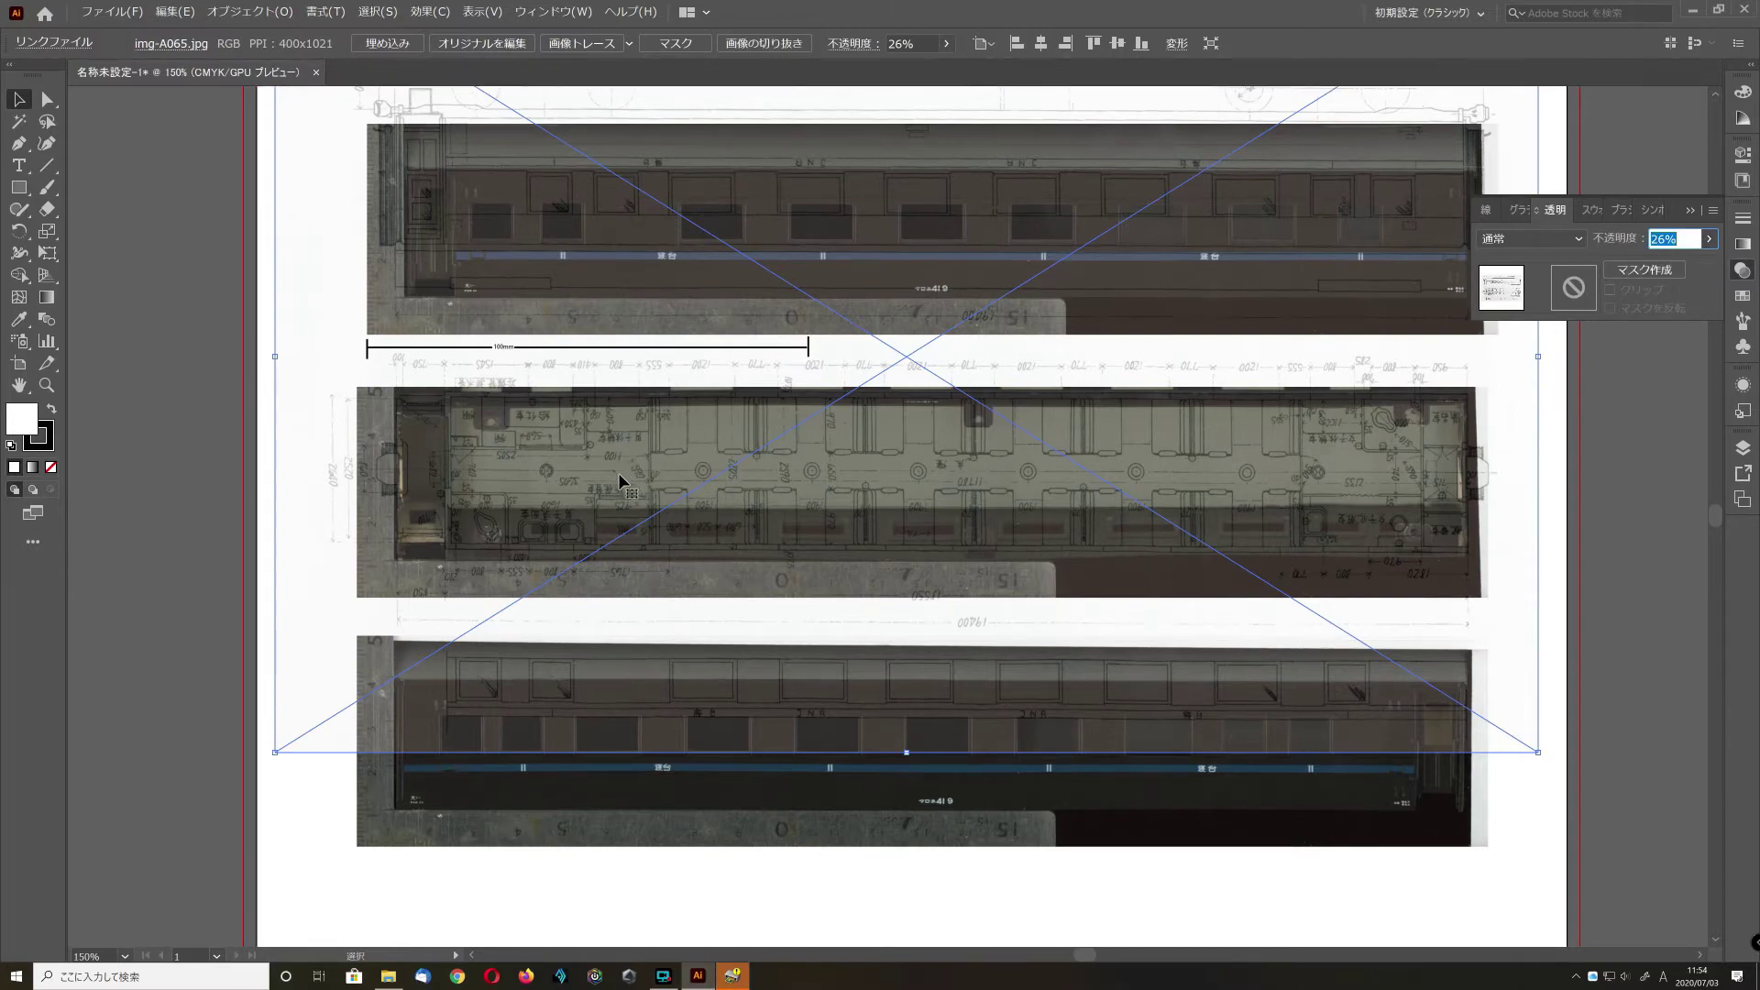
{"action": "key", "text": "super"}
{"action": "key", "text": "super"}
{"action": "scroll", "coordinate": [620, 482], "scroll_direction": "up", "scroll_amount": 3}
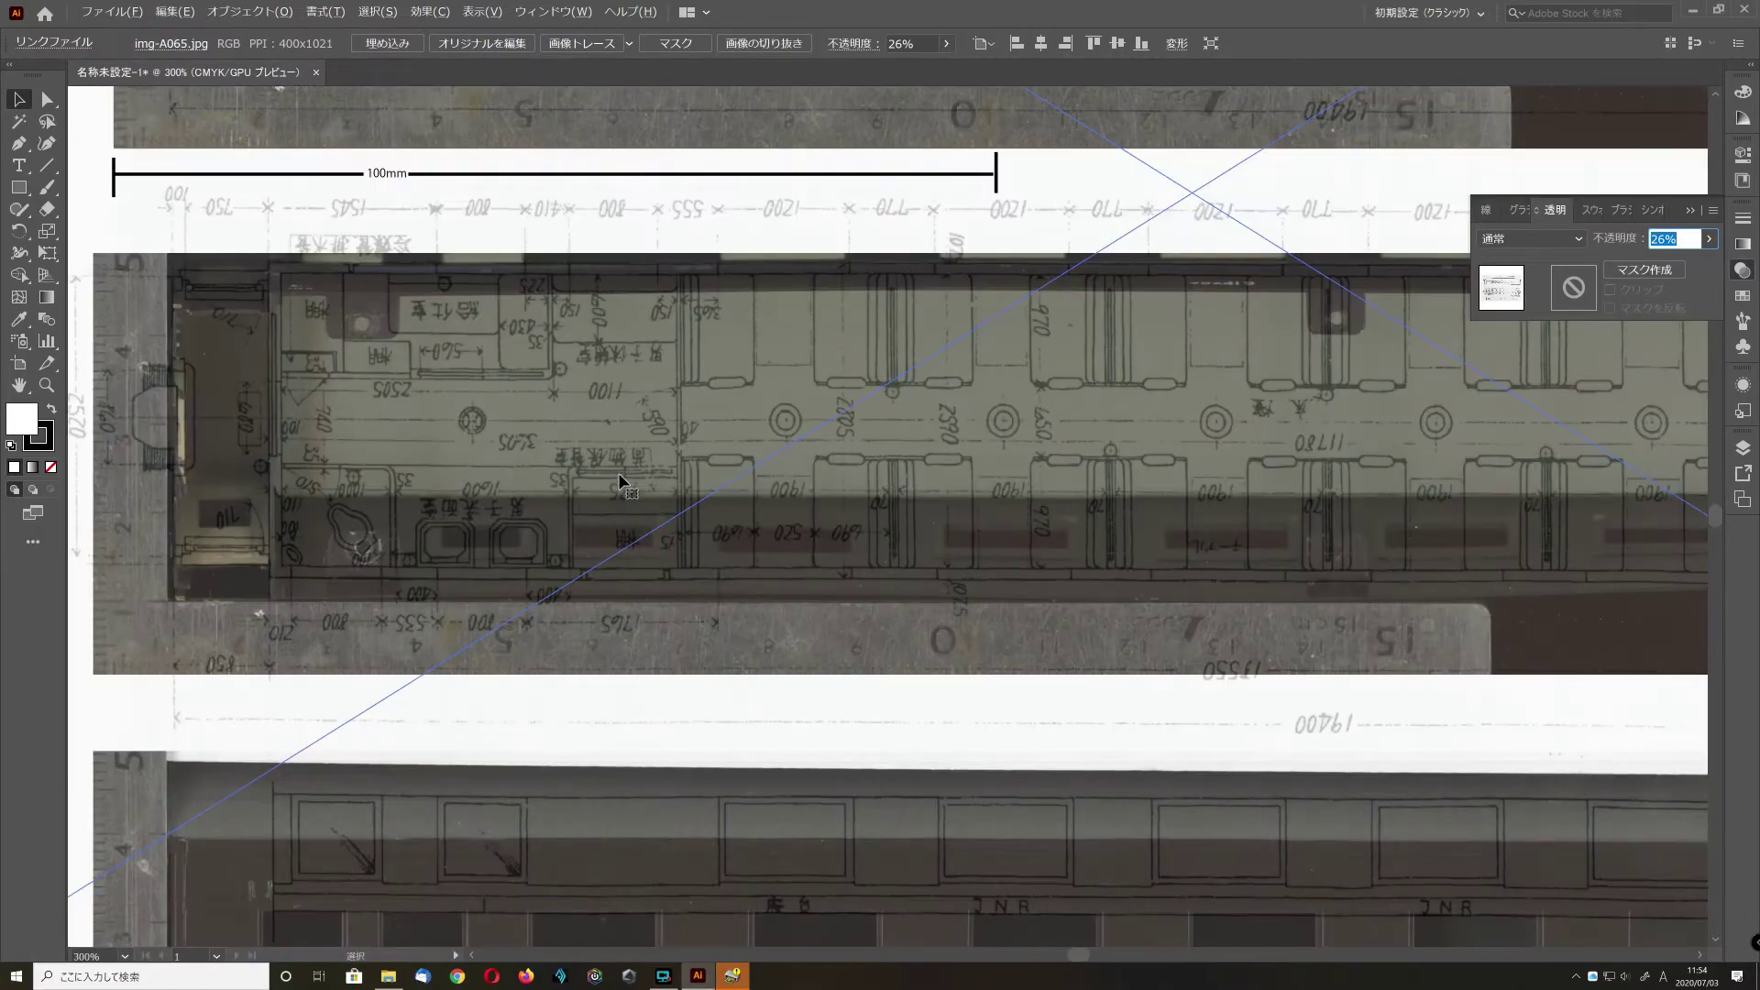
{"action": "mouse_move", "coordinate": [365, 422]}
{"action": "left_mouse_down"}
{"action": "mouse_move", "coordinate": [321, 438]}
{"action": "mouse_move", "coordinate": [359, 431]}
{"action": "mouse_move", "coordinate": [361, 447]}
{"action": "left_mouse_up"}
{"action": "scroll", "coordinate": [394, 449], "scroll_direction": "down", "scroll_amount": 2}
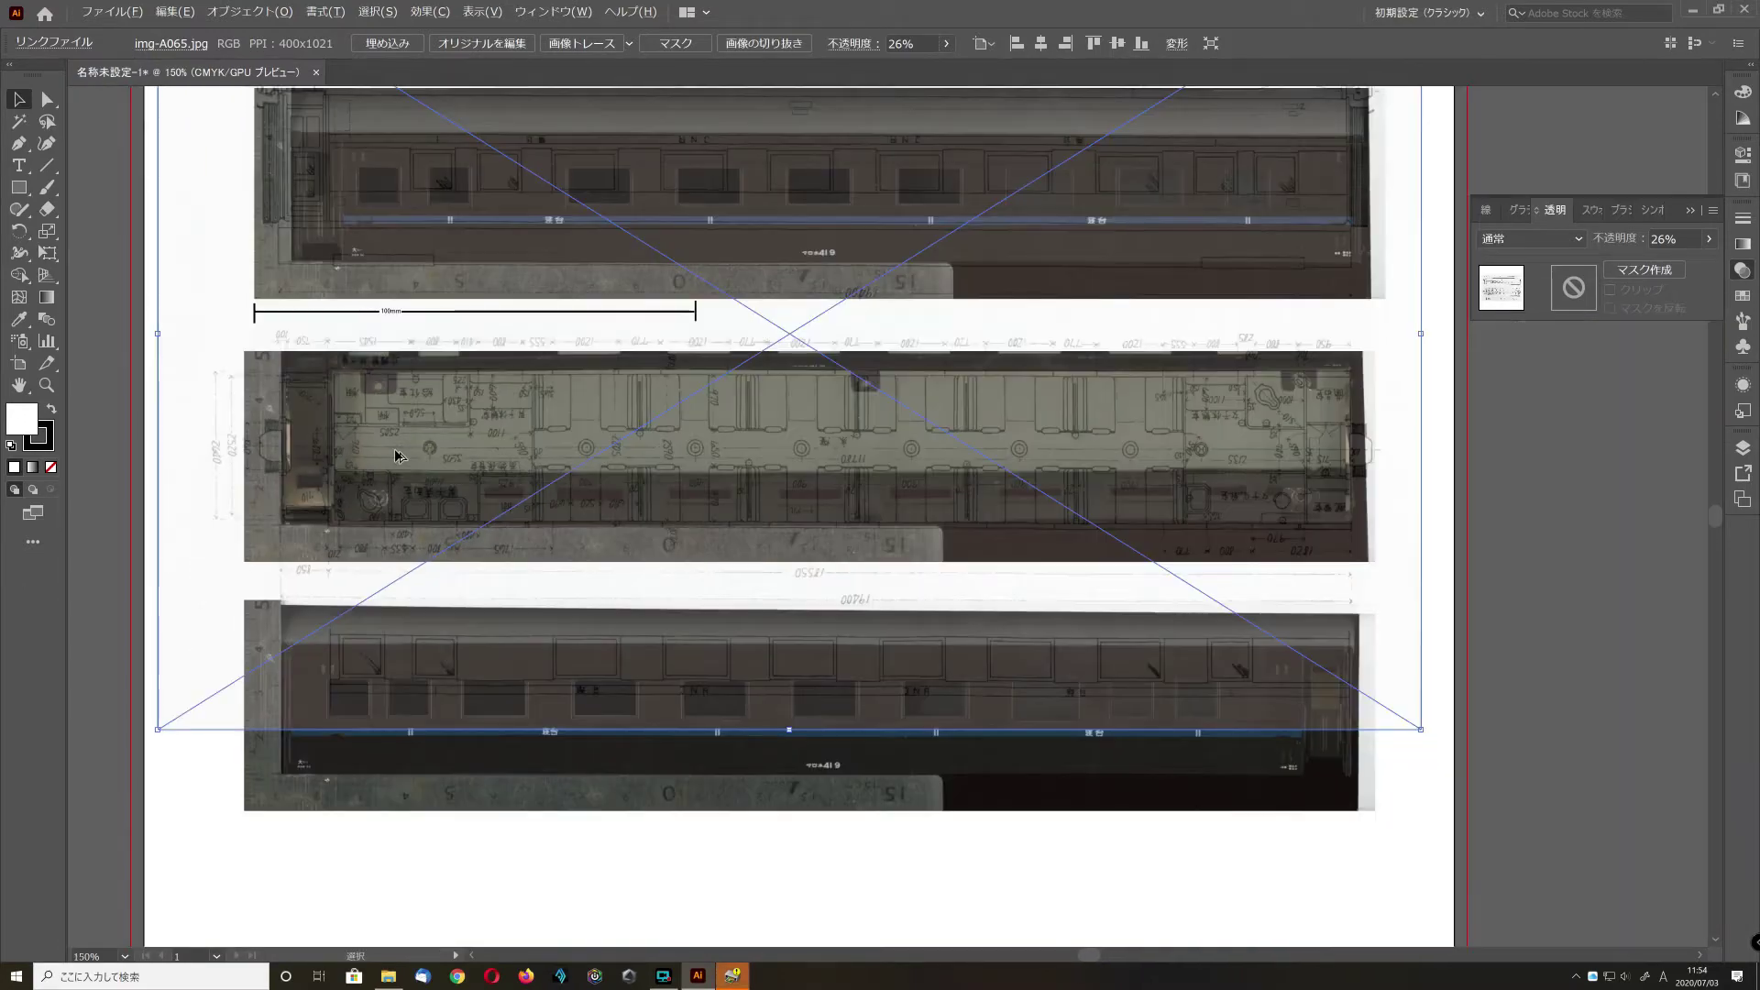
{"action": "scroll", "coordinate": [394, 448], "scroll_direction": "up", "scroll_amount": 2}
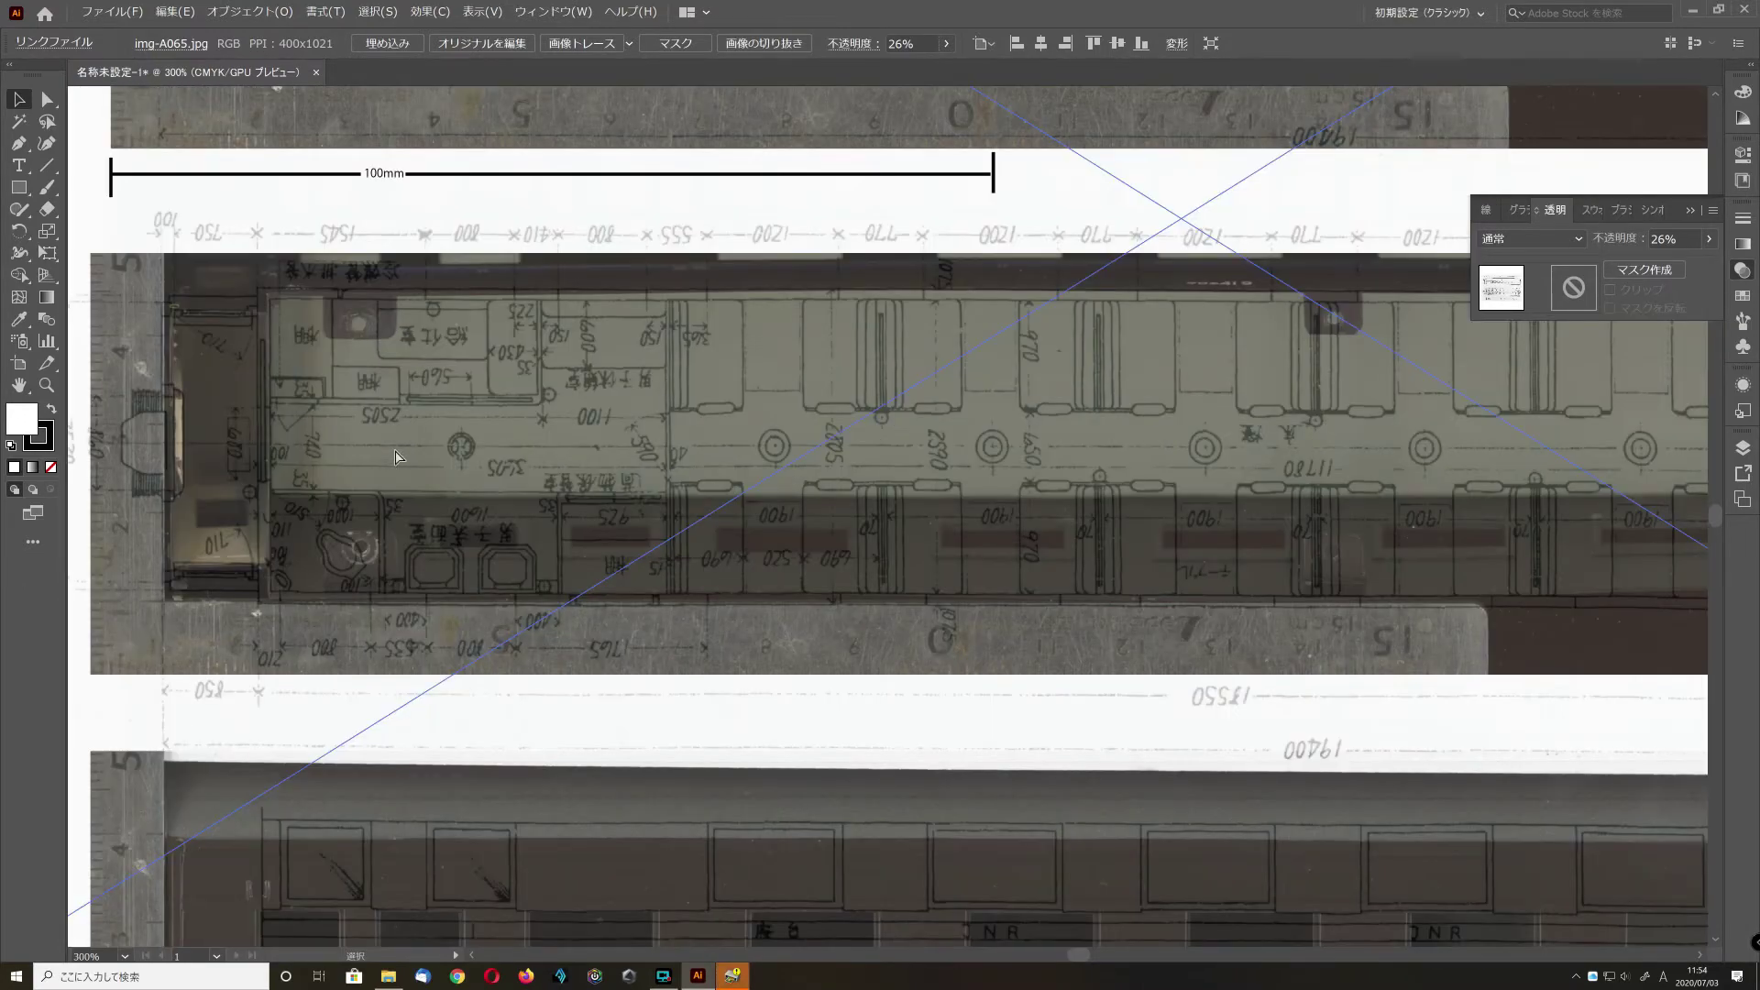
- Nudge the drawing slightly up while checking the floor plan against the right end of the middle photo's carriage
{"action": "scroll", "coordinate": [395, 449], "scroll_direction": "right", "scroll_amount": 8}
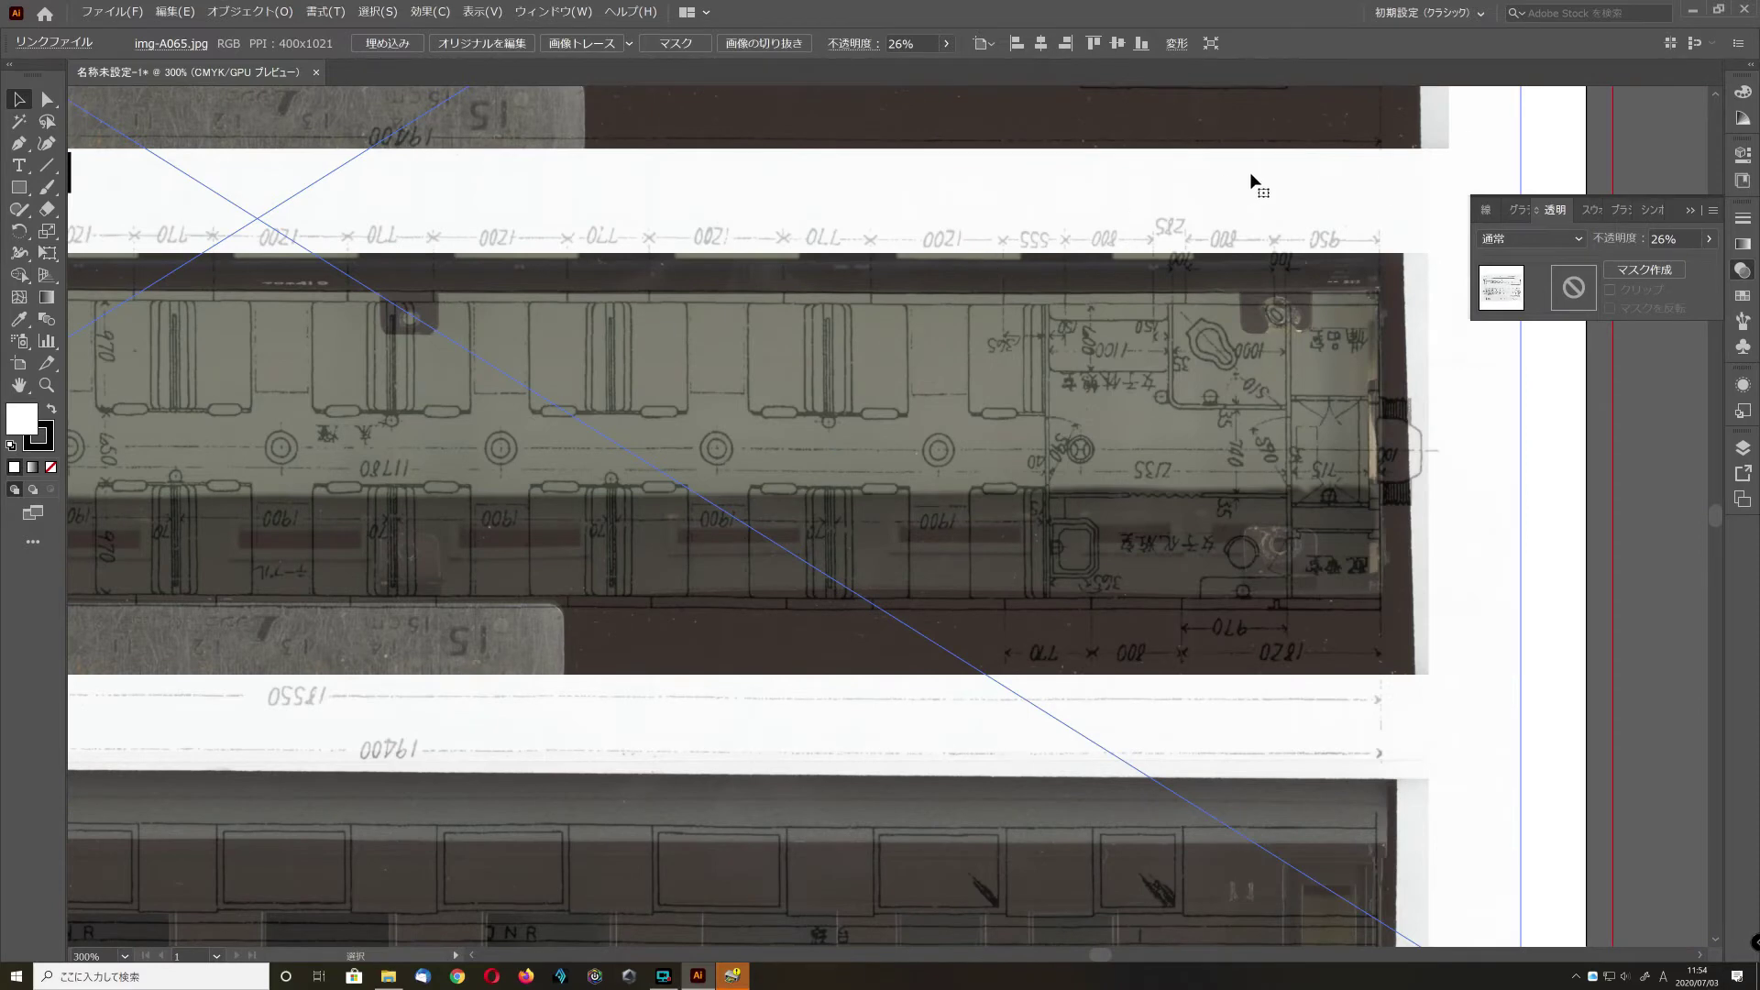
{"action": "left_click", "coordinate": [1689, 210]}
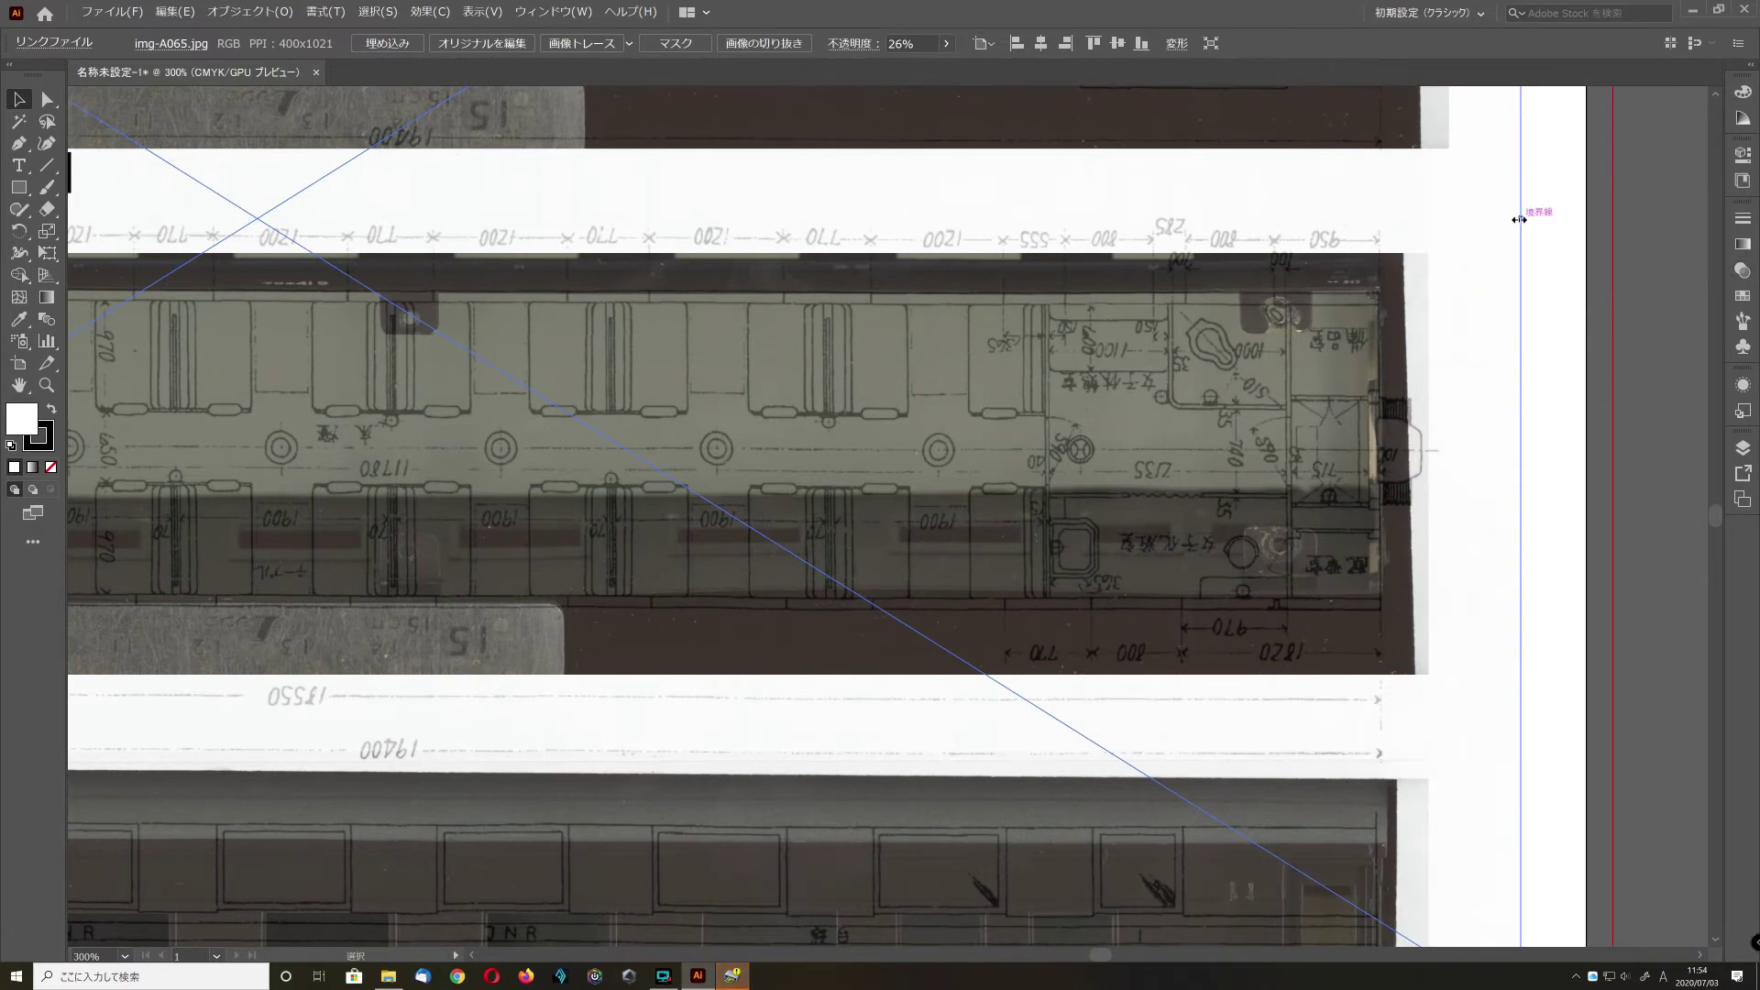
{"action": "left_click_drag", "start_coordinate": [1520, 219], "coordinate": [1521, 218]}
{"action": "left_click_drag", "start_coordinate": [1445, 272], "coordinate": [1443, 267]}
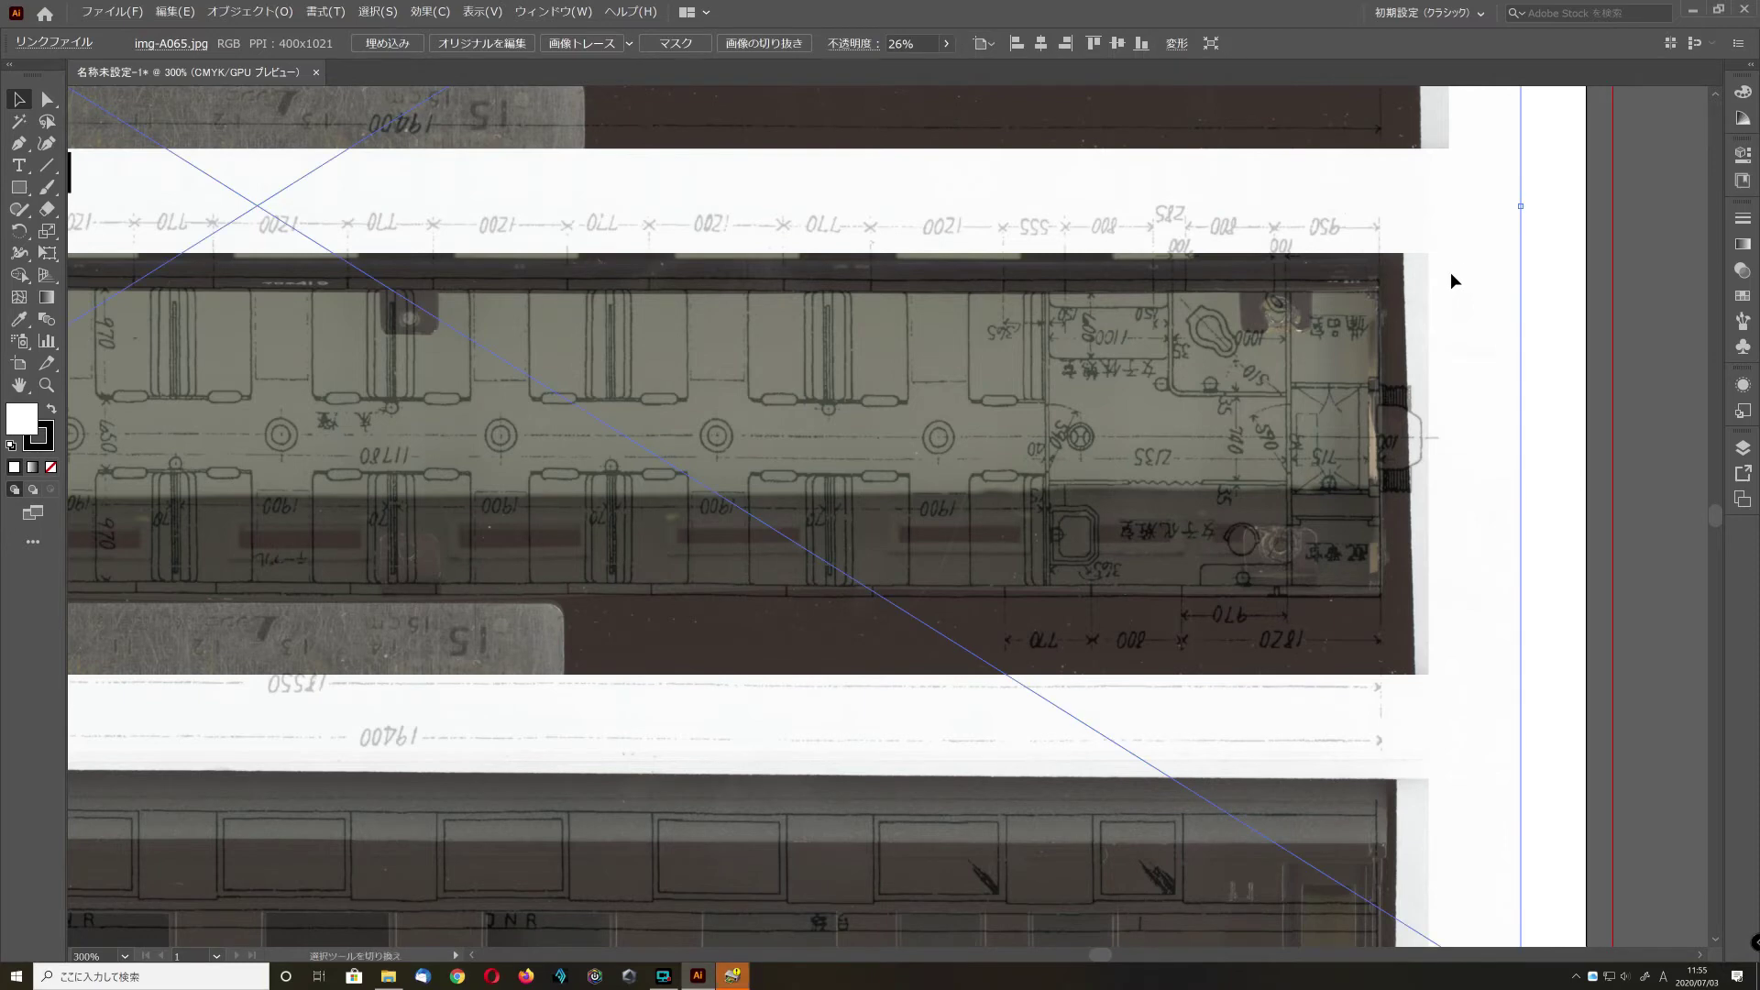
- Nudge the drawing slightly down to center the floor plan on the middle photo's carriage, judging at its left end
{"action": "scroll", "coordinate": [1451, 274], "scroll_direction": "up", "scroll_amount": 3}
{"action": "scroll", "coordinate": [1452, 274], "scroll_direction": "down", "scroll_amount": 3}
{"action": "scroll", "coordinate": [1451, 274], "scroll_direction": "left", "scroll_amount": 2}
{"action": "scroll", "coordinate": [1451, 281], "scroll_direction": "left", "scroll_amount": 15}
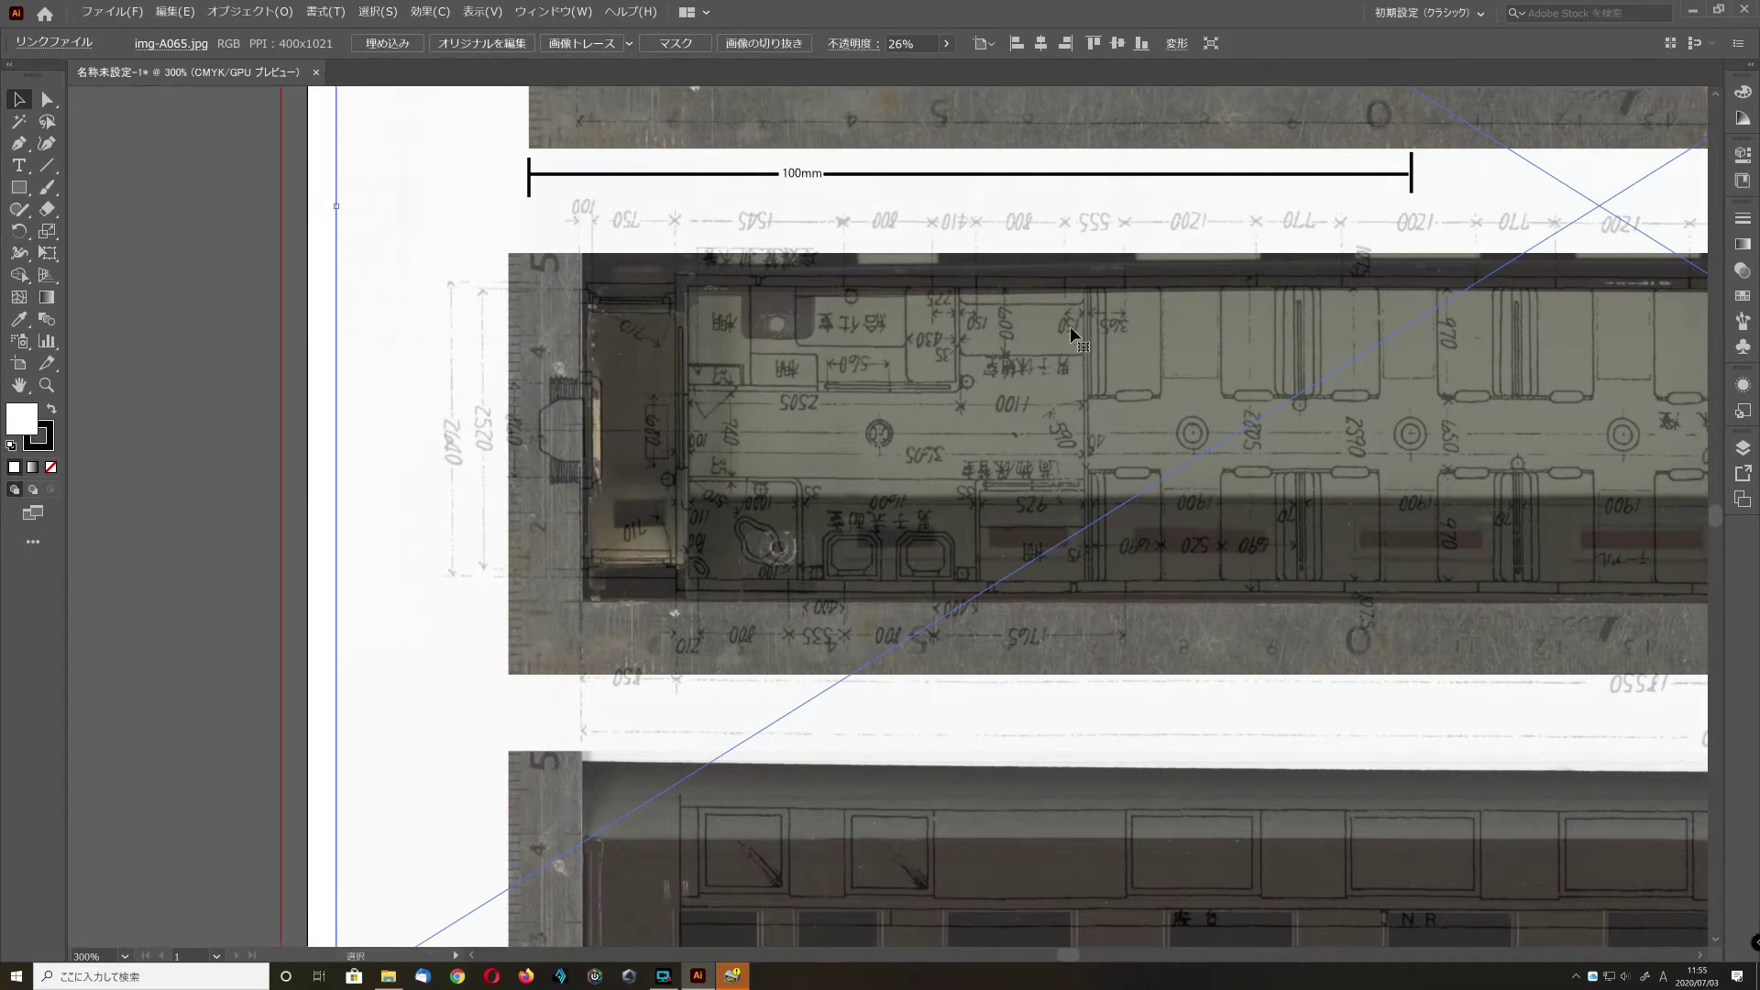
{"action": "left_click_drag", "start_coordinate": [876, 367], "coordinate": [877, 380]}
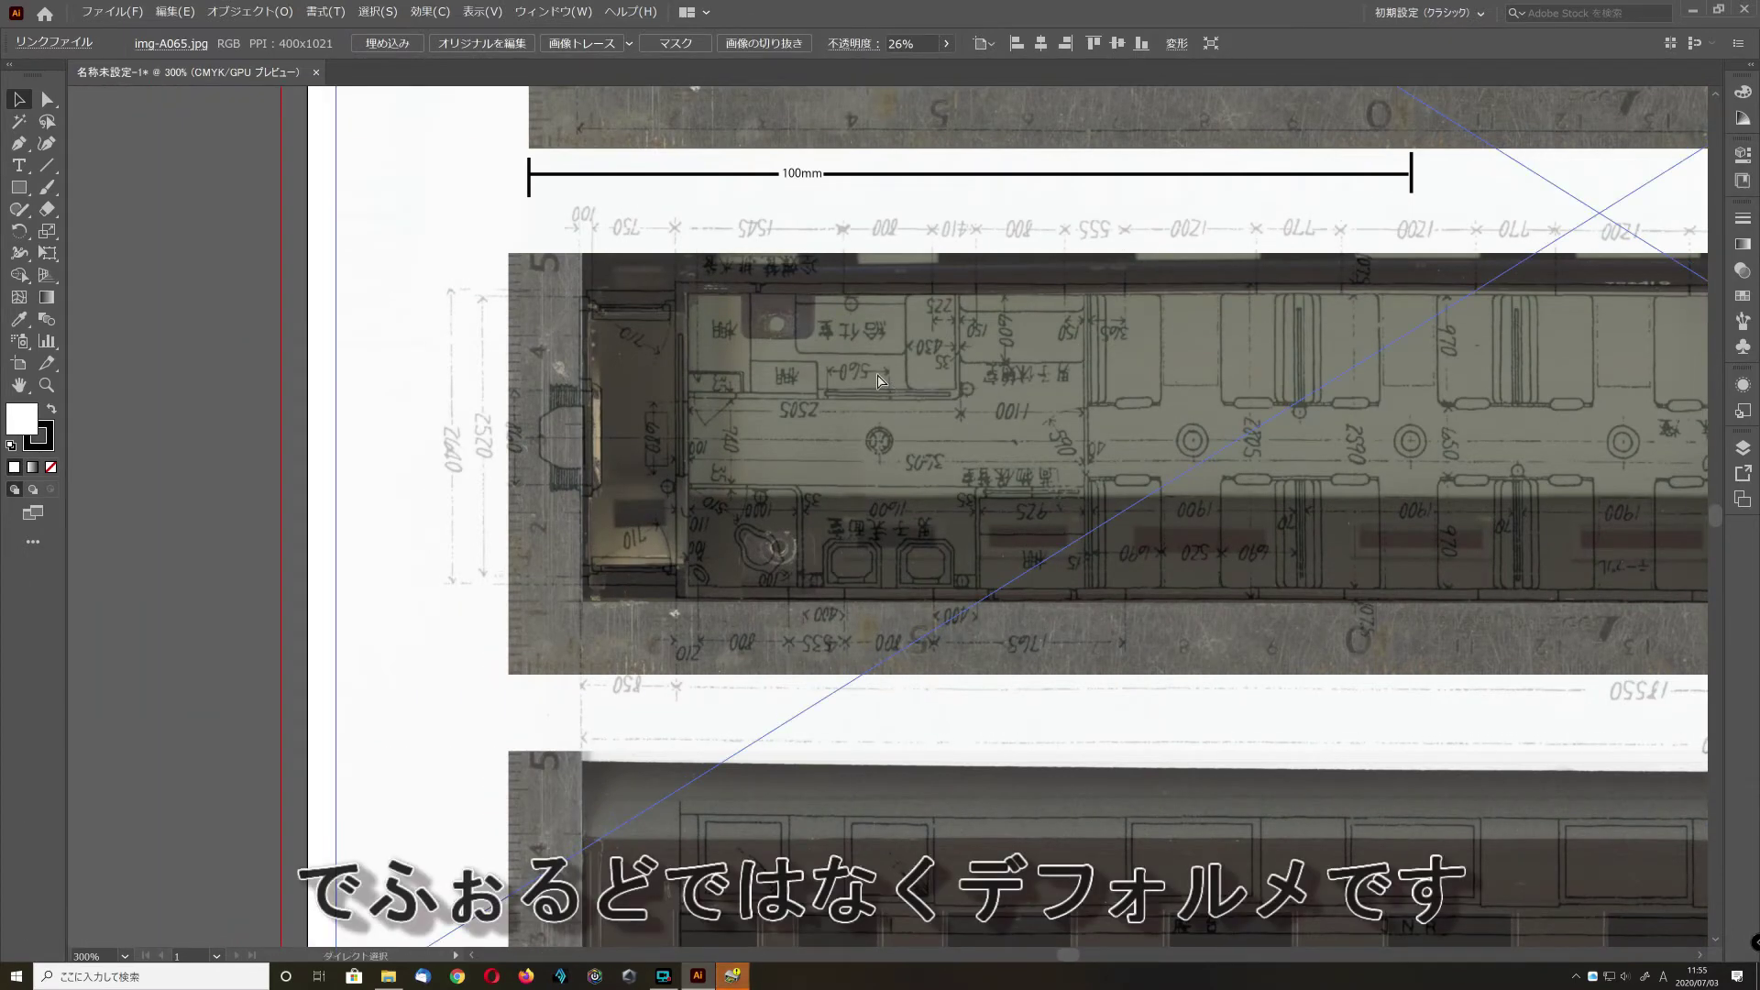
- Examine how the overlaid drawing fits the carriage in all three photos, from the floor plan's right end to the whole page
{"action": "scroll", "coordinate": [877, 381], "scroll_direction": "right", "scroll_amount": 6}
{"action": "scroll", "coordinate": [877, 381], "scroll_direction": "right", "scroll_amount": 8}
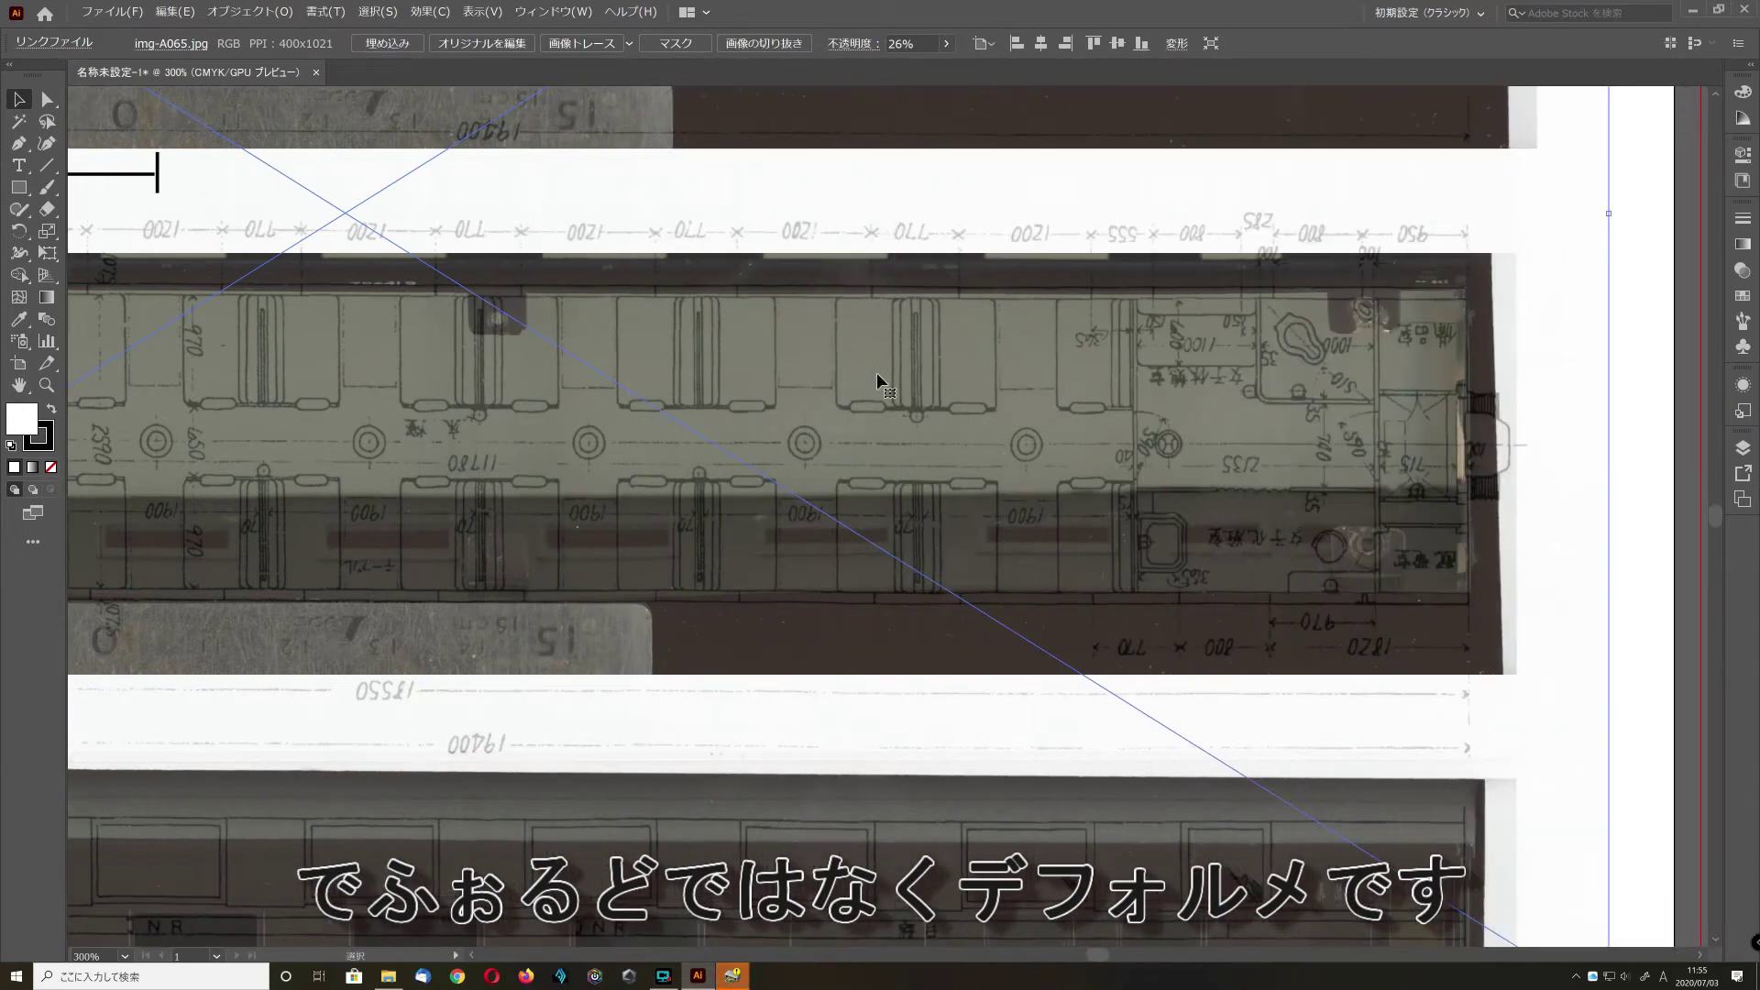
{"action": "scroll", "coordinate": [877, 372], "scroll_direction": "down", "scroll_amount": 2}
{"action": "key", "text": "super"}
{"action": "key", "text": "super"}
{"action": "key", "text": "alt"}
{"action": "scroll", "coordinate": [877, 372], "scroll_direction": "down", "scroll_amount": 2}
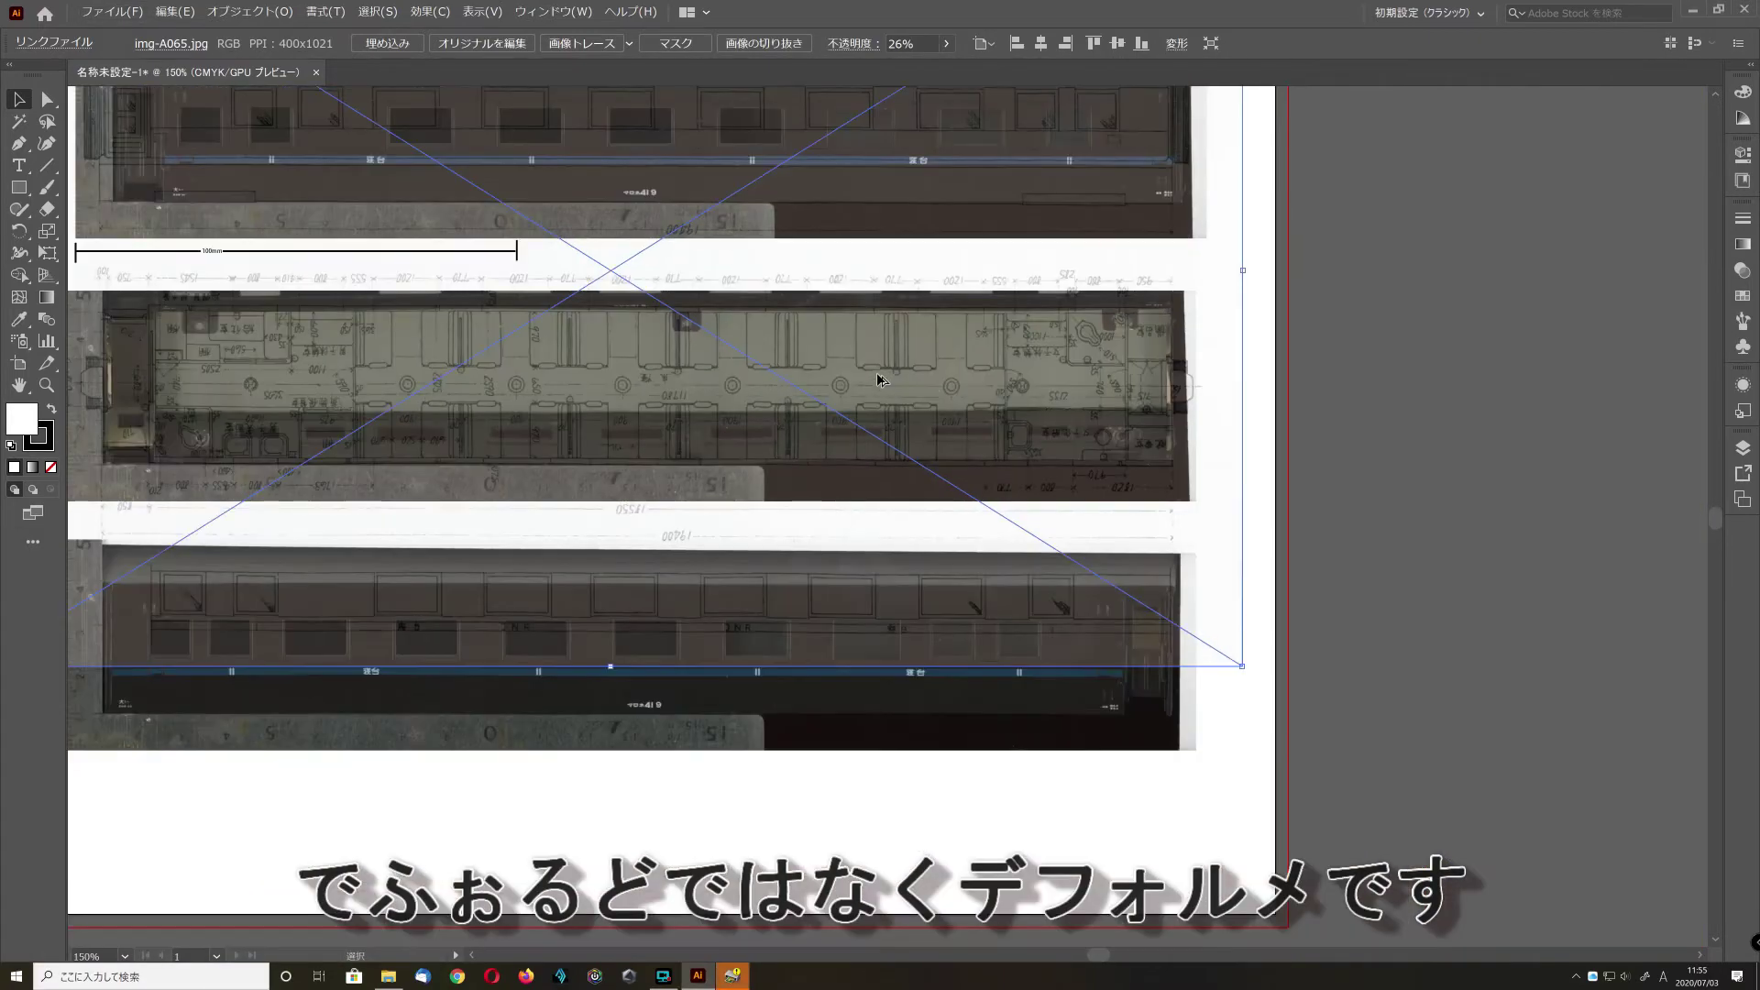
{"action": "scroll", "coordinate": [876, 372], "scroll_direction": "up", "scroll_amount": 3}
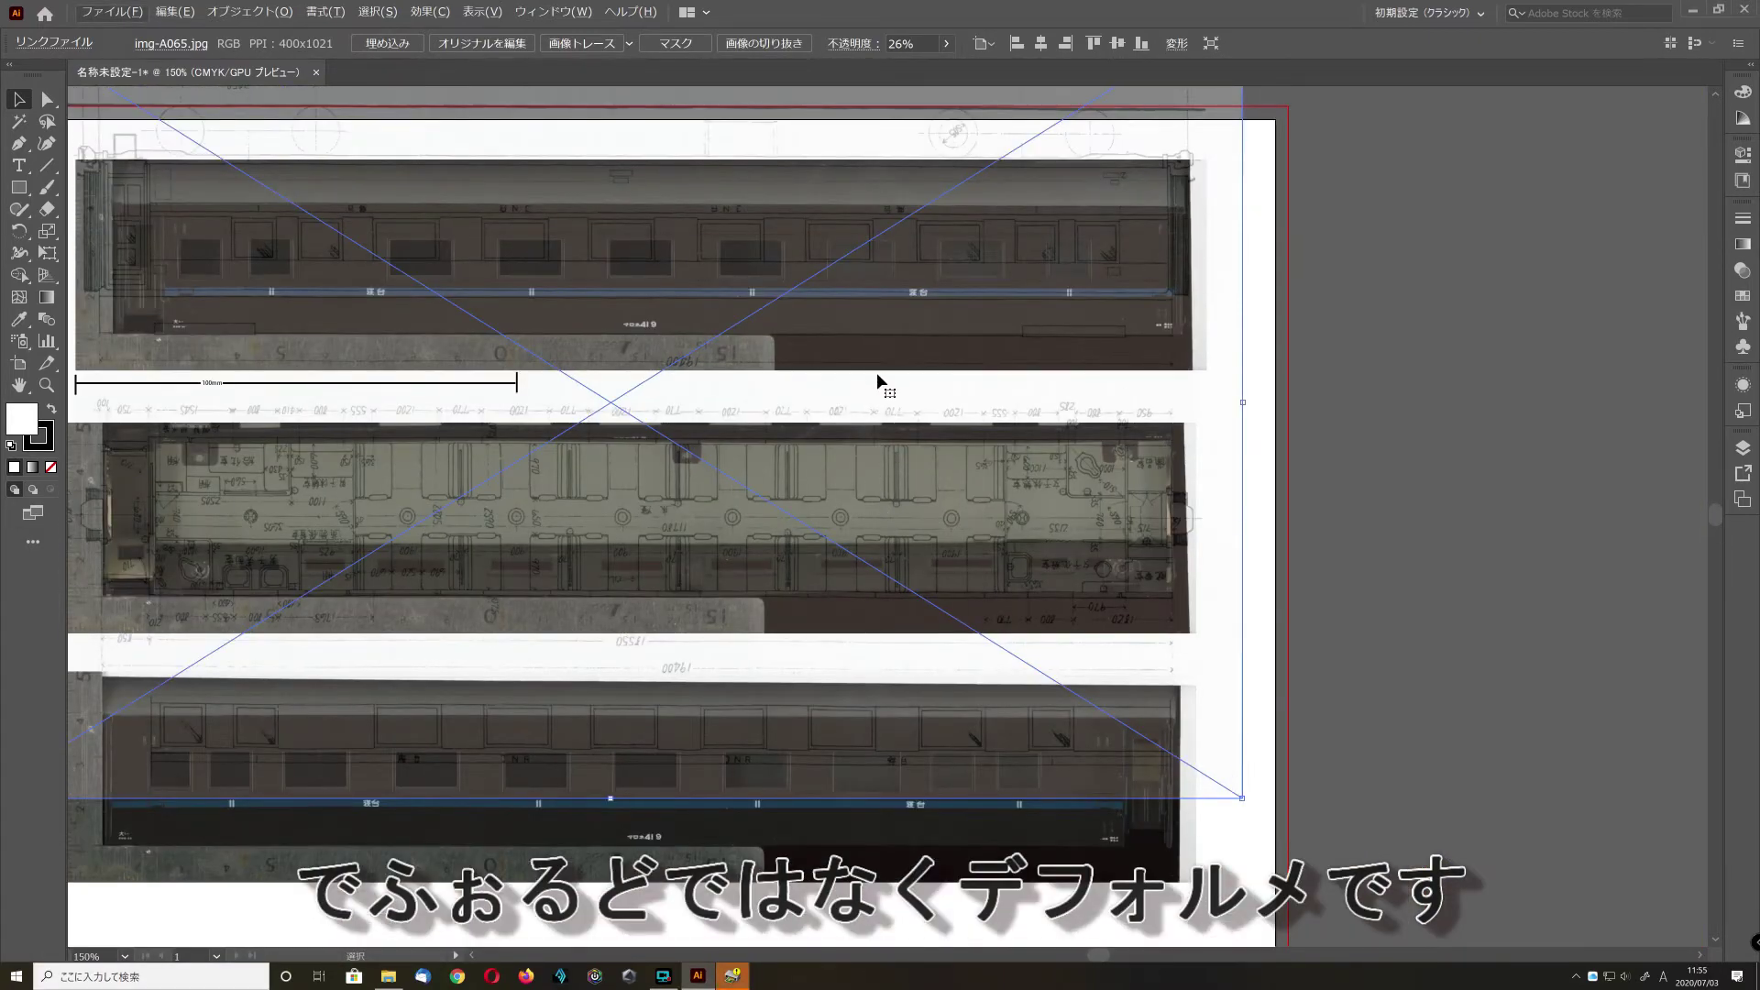
{"action": "scroll", "coordinate": [877, 373], "scroll_direction": "up", "scroll_amount": 4}
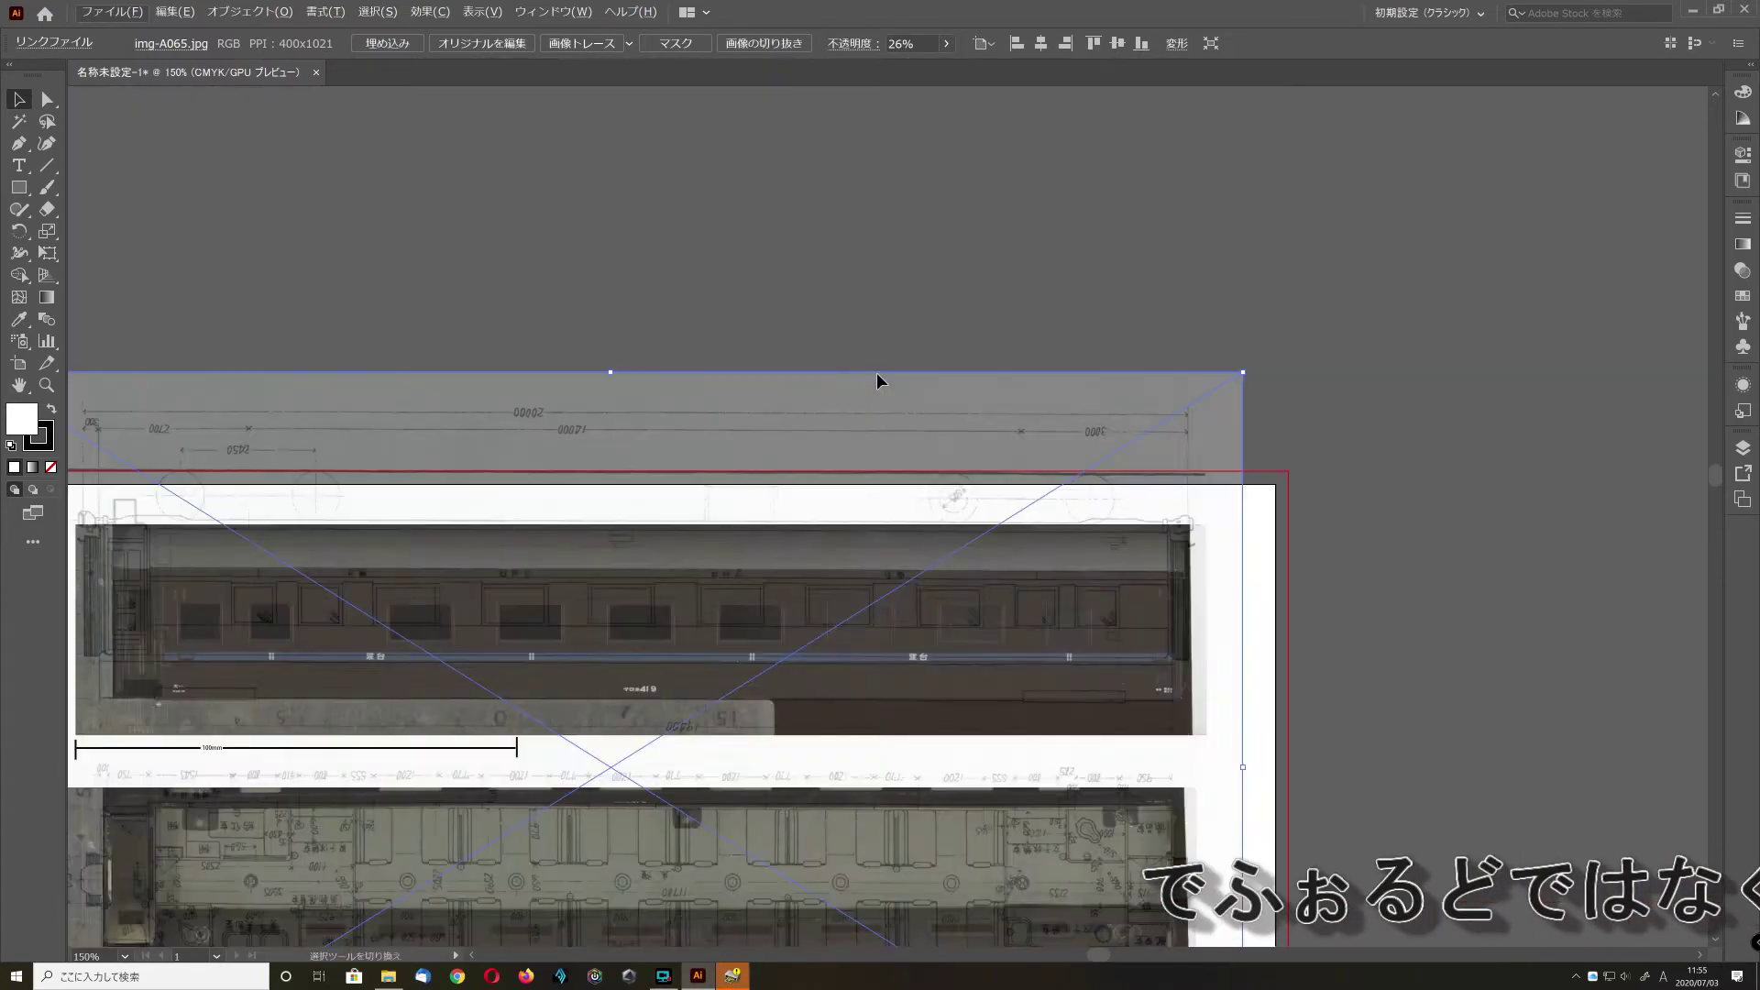
{"action": "scroll", "coordinate": [876, 372], "scroll_direction": "down", "scroll_amount": 9}
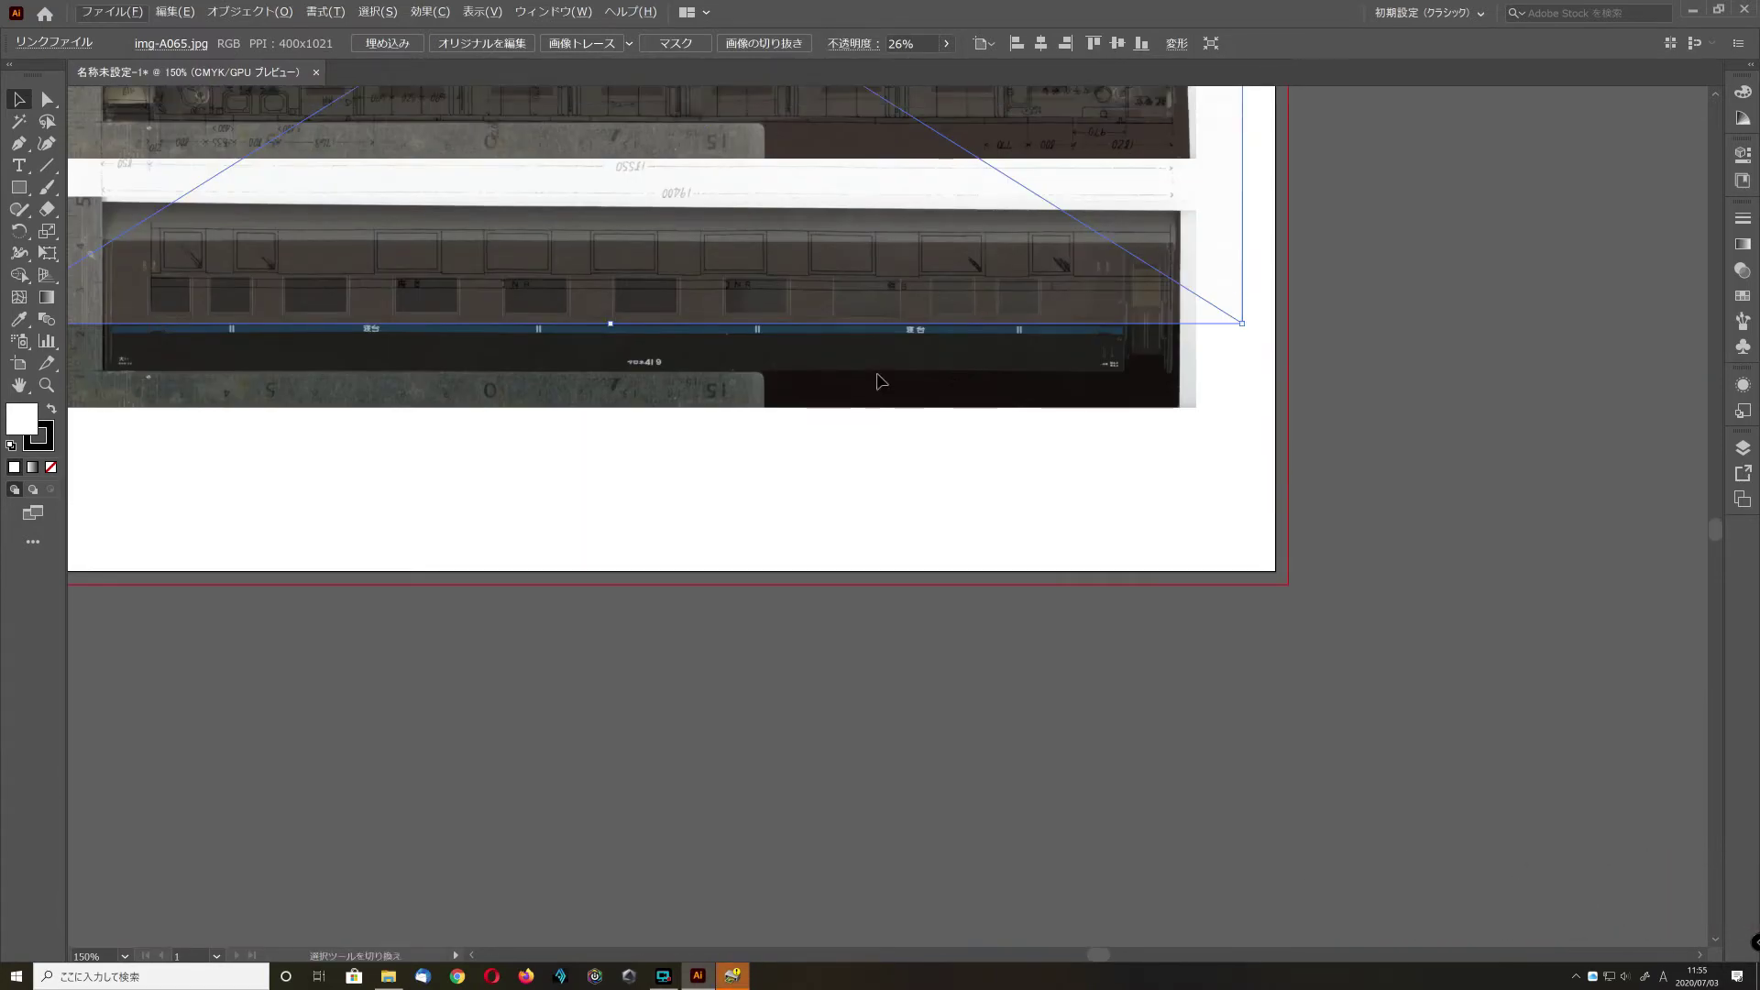
{"action": "scroll", "coordinate": [877, 374], "scroll_direction": "up", "scroll_amount": 5}
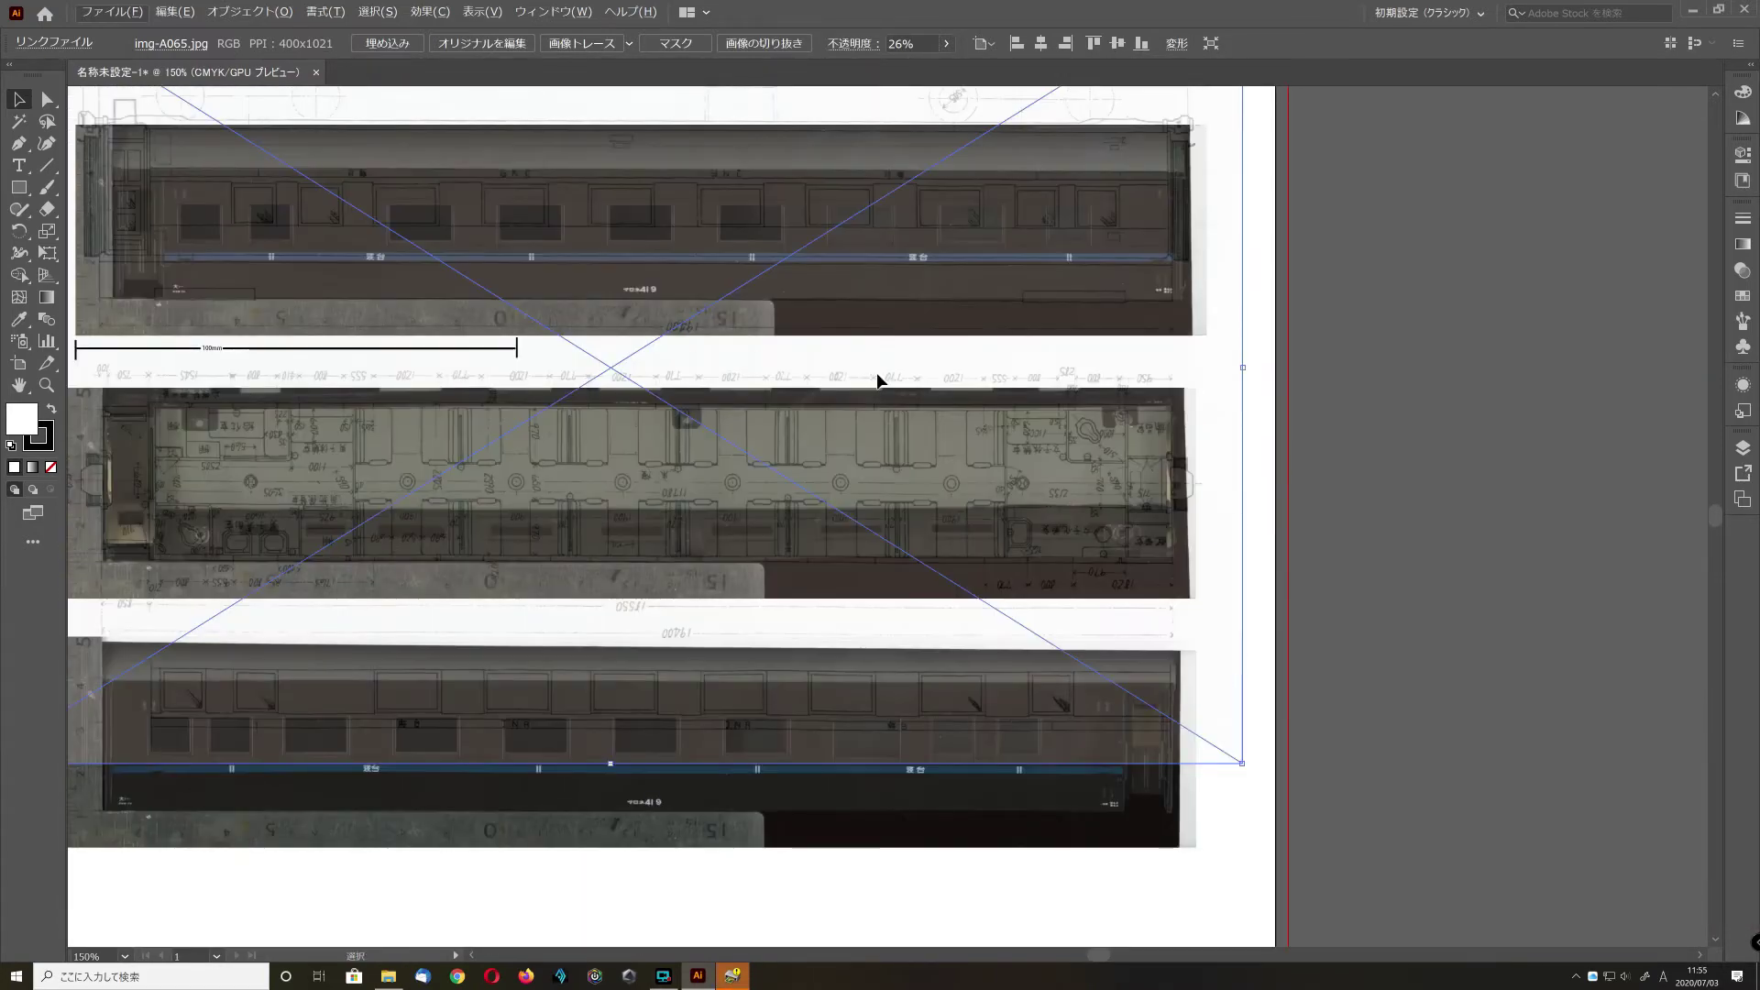
{"action": "scroll", "coordinate": [877, 380], "scroll_direction": "left", "scroll_amount": 5}
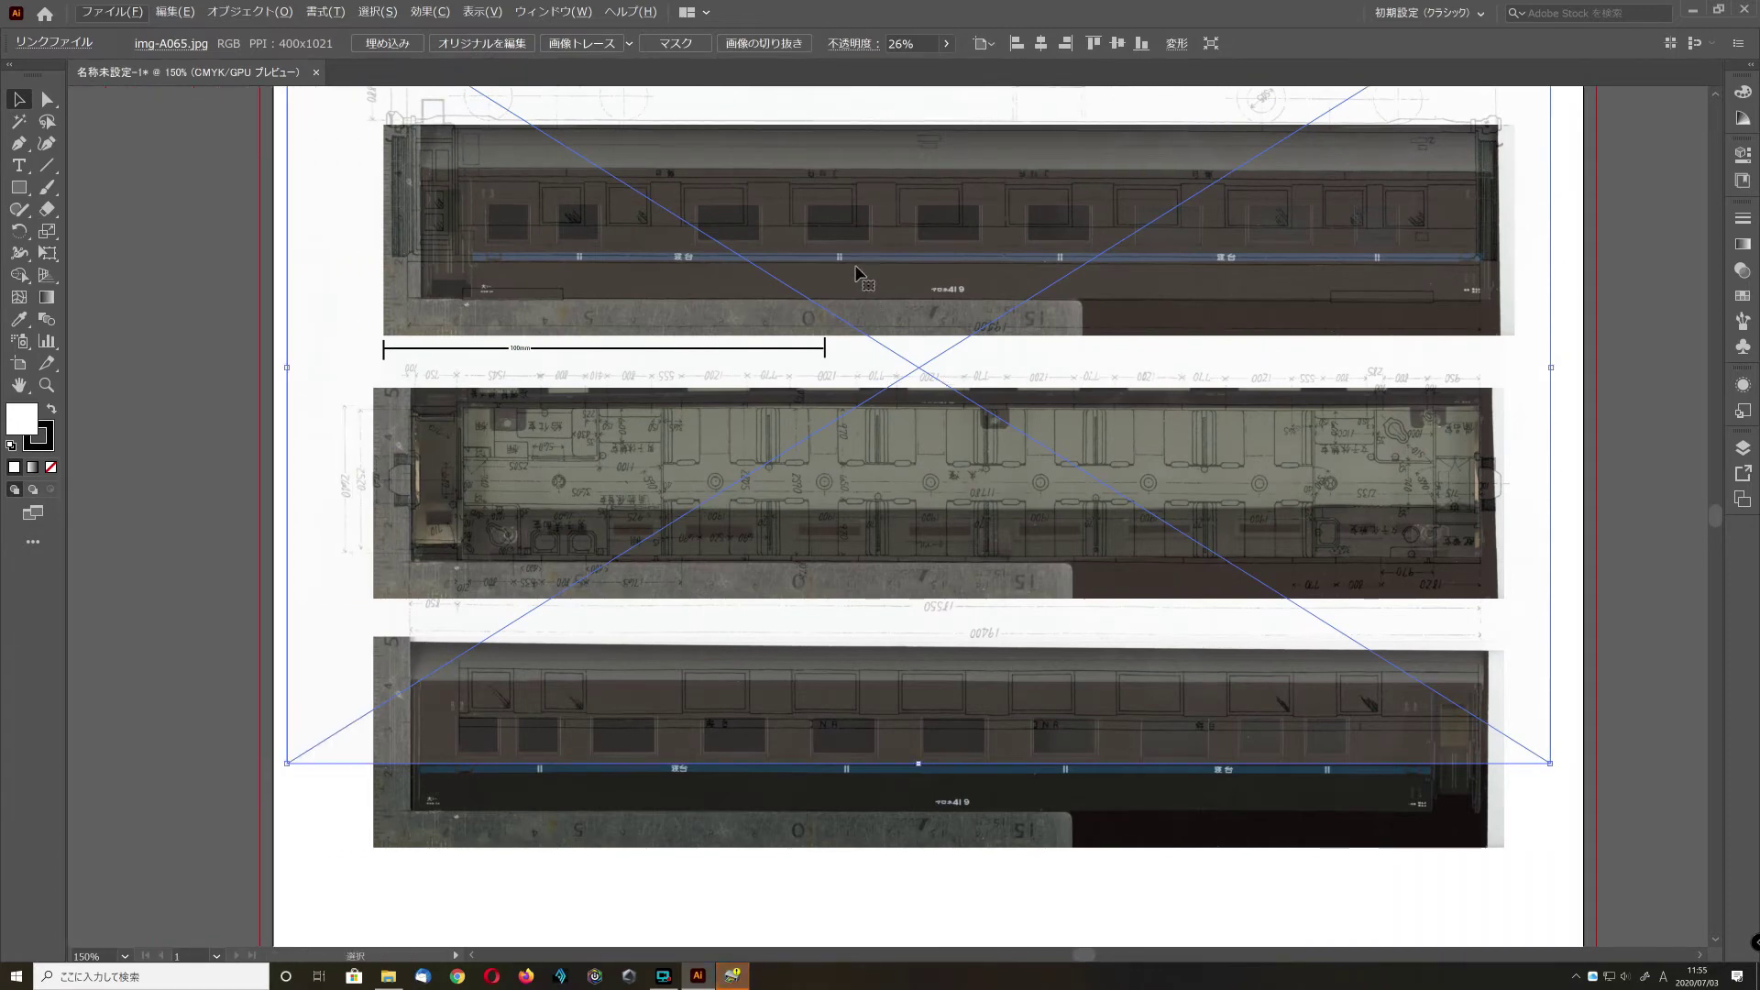
- Move the drawing down so it fits entirely on the artboard, and unlock all locked objects
{"action": "mouse_move", "coordinate": [844, 397]}
{"action": "left_mouse_down"}
{"action": "mouse_move", "coordinate": [857, 436]}
{"action": "mouse_move", "coordinate": [862, 410]}
{"action": "left_mouse_up"}
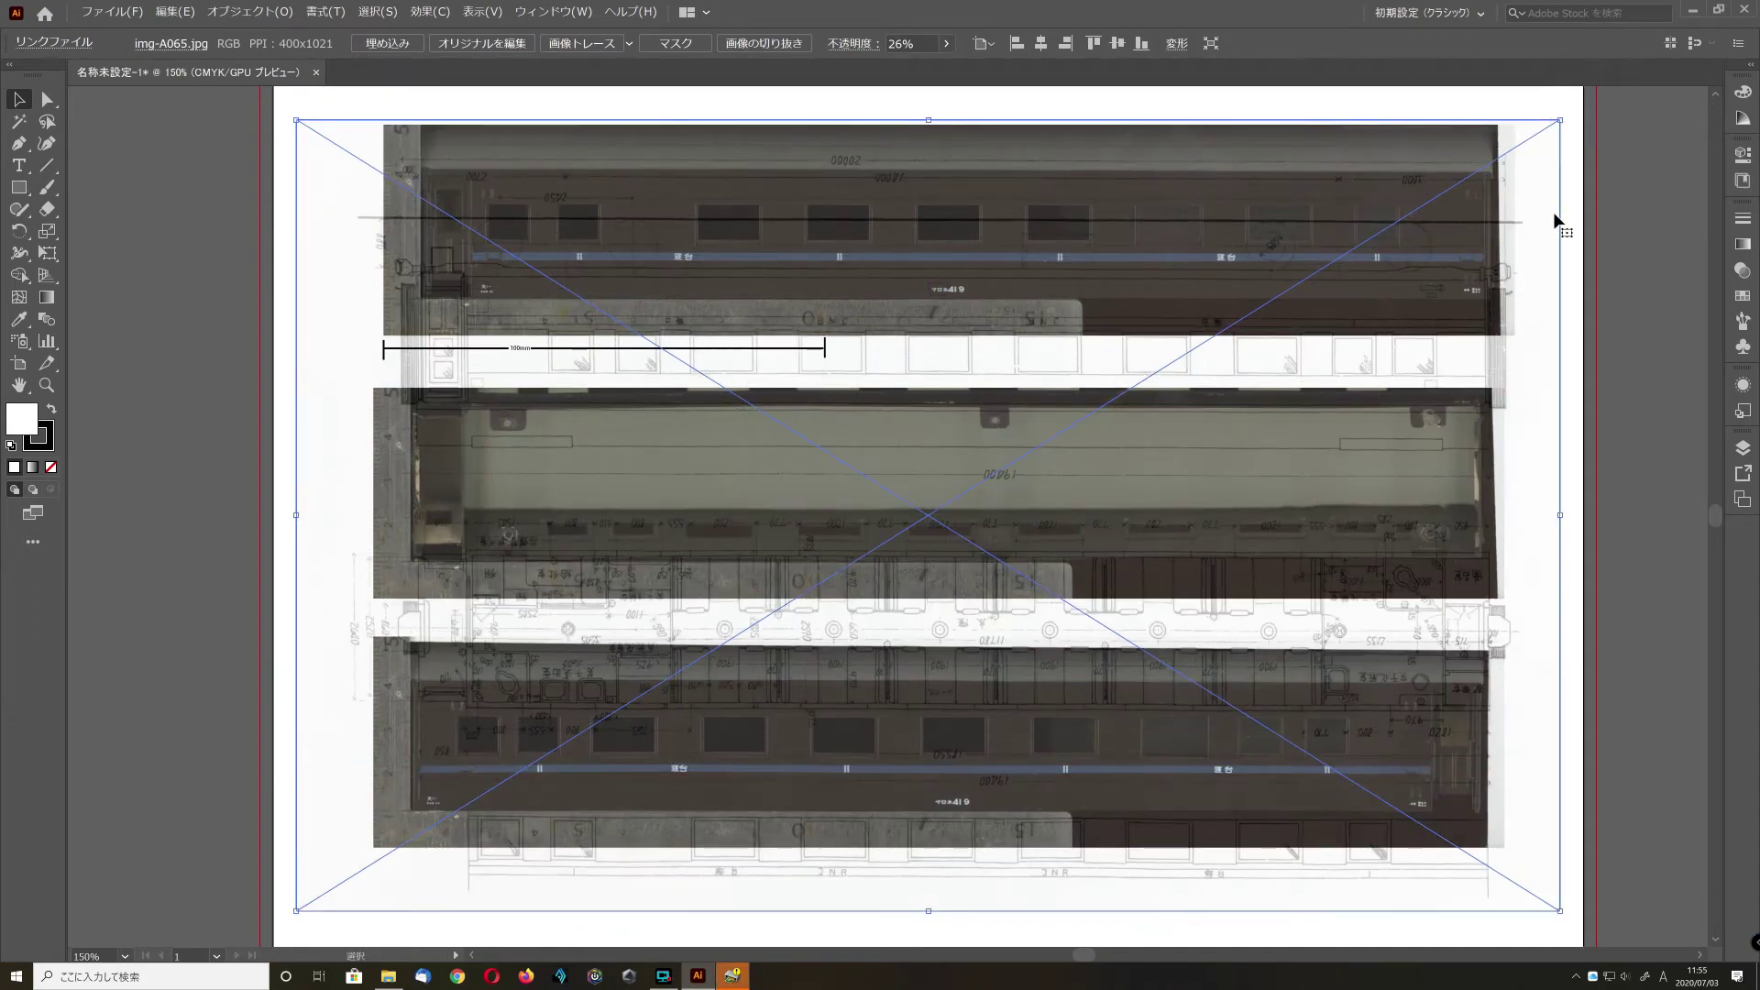
{"action": "left_click", "coordinate": [254, 17]}
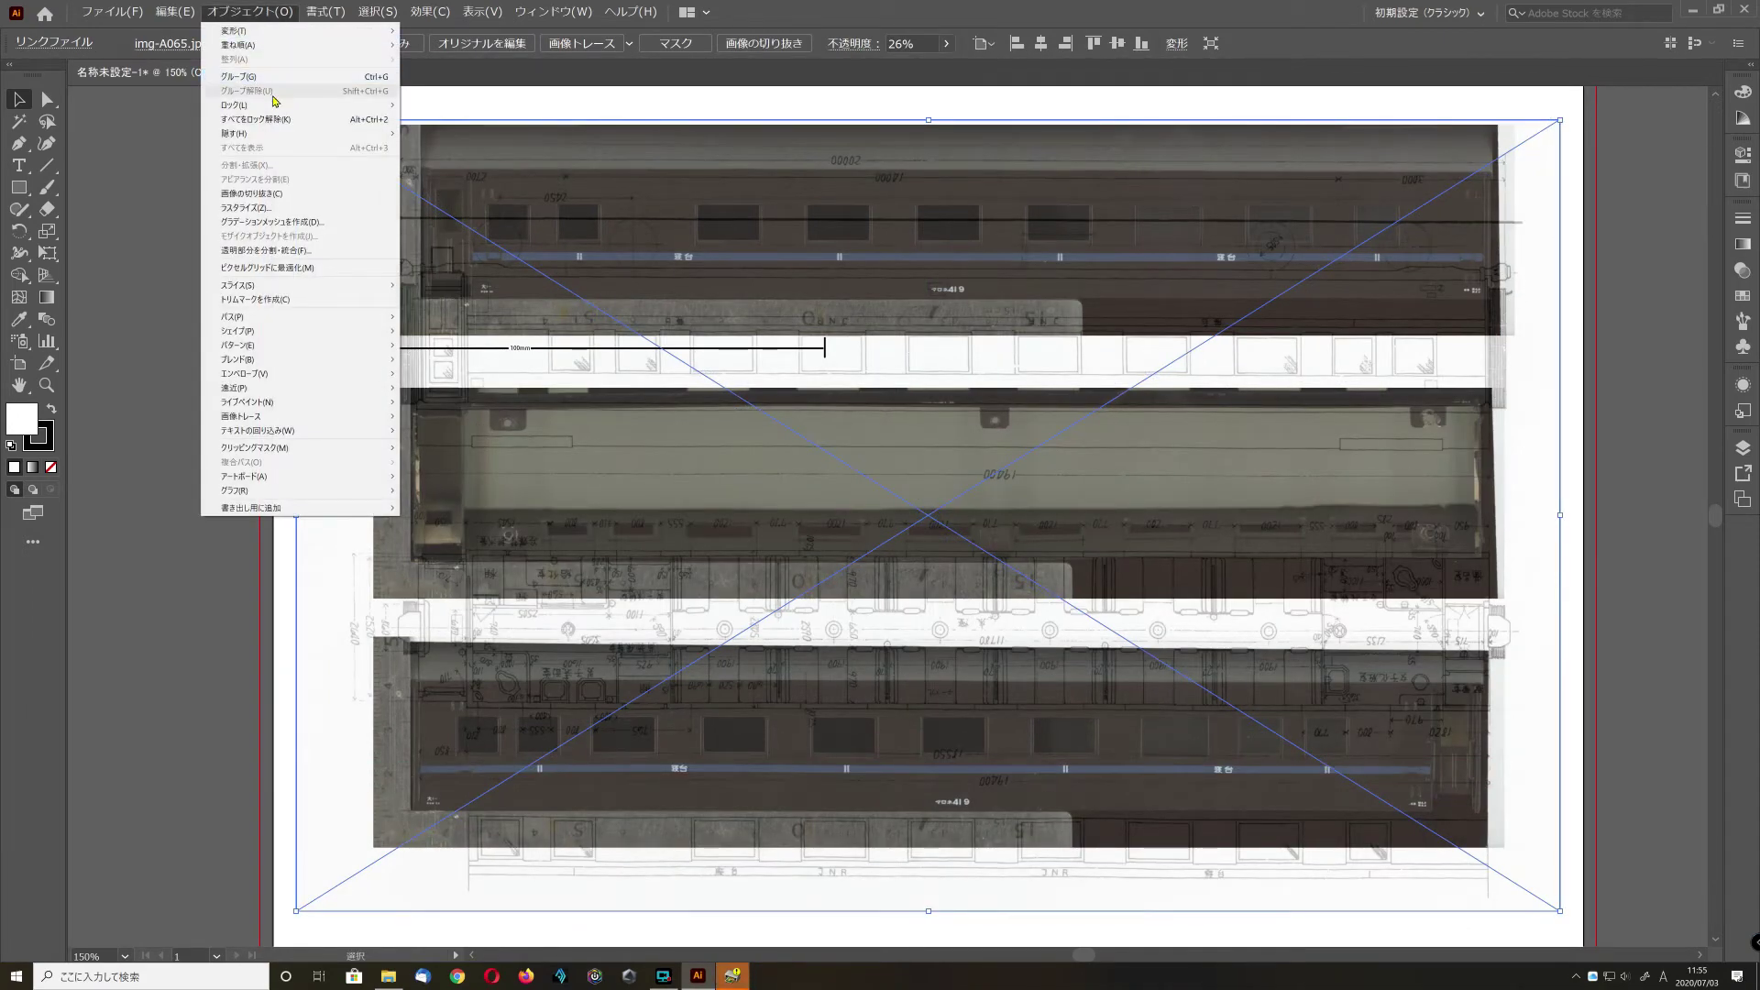
{"action": "left_click", "coordinate": [248, 131]}
{"action": "left_click", "coordinate": [252, 133]}
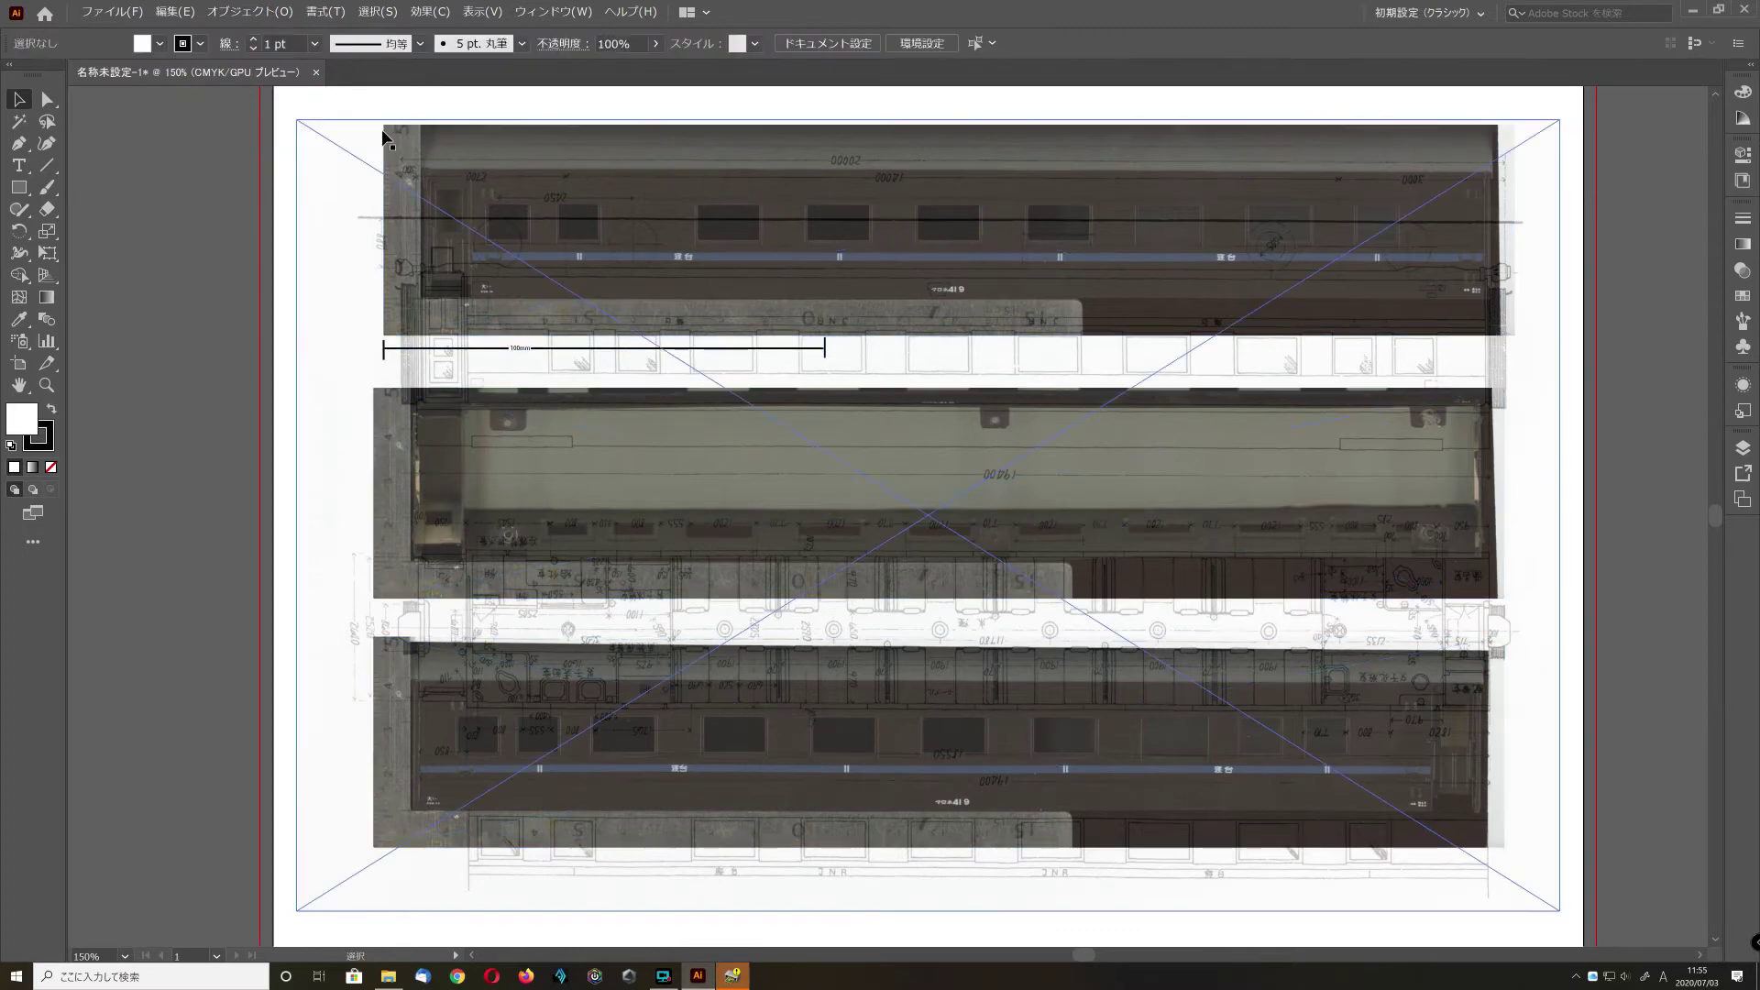
- Lock only the scanned drawing so the photos can be selected separately
{"action": "left_click", "coordinate": [316, 131]}
{"action": "left_click", "coordinate": [249, 12]}
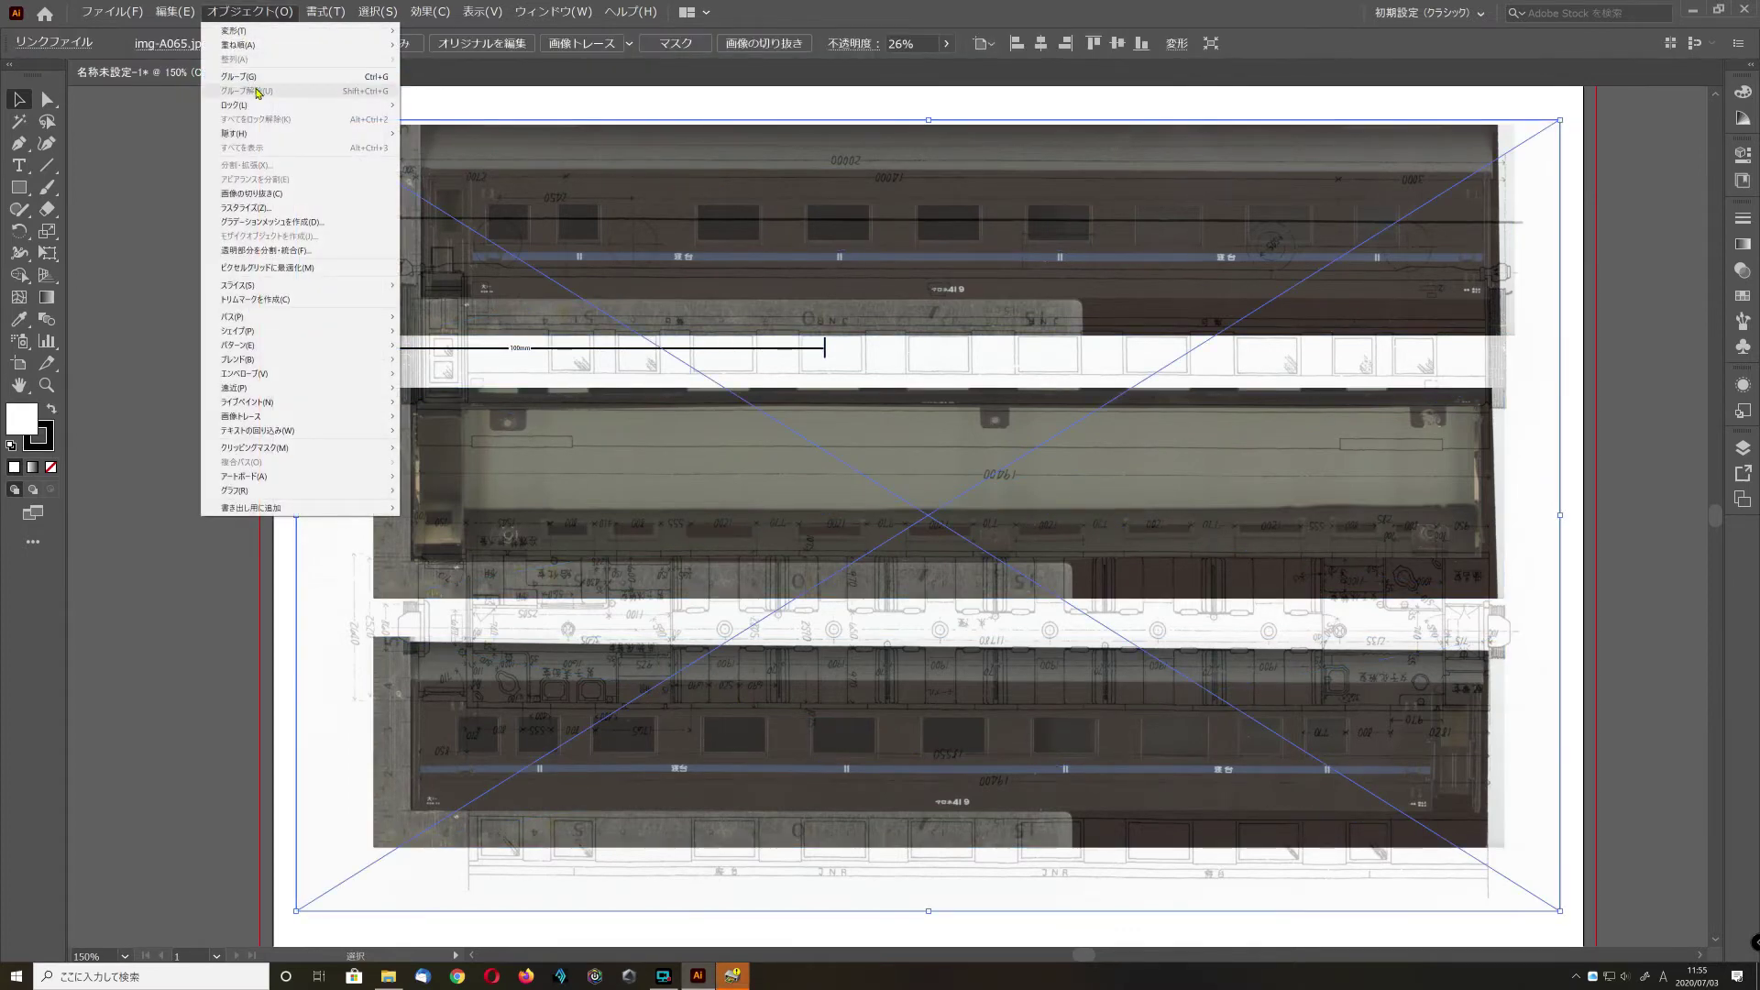
{"action": "mouse_move", "coordinate": [259, 106]}
{"action": "left_click", "coordinate": [422, 106]}
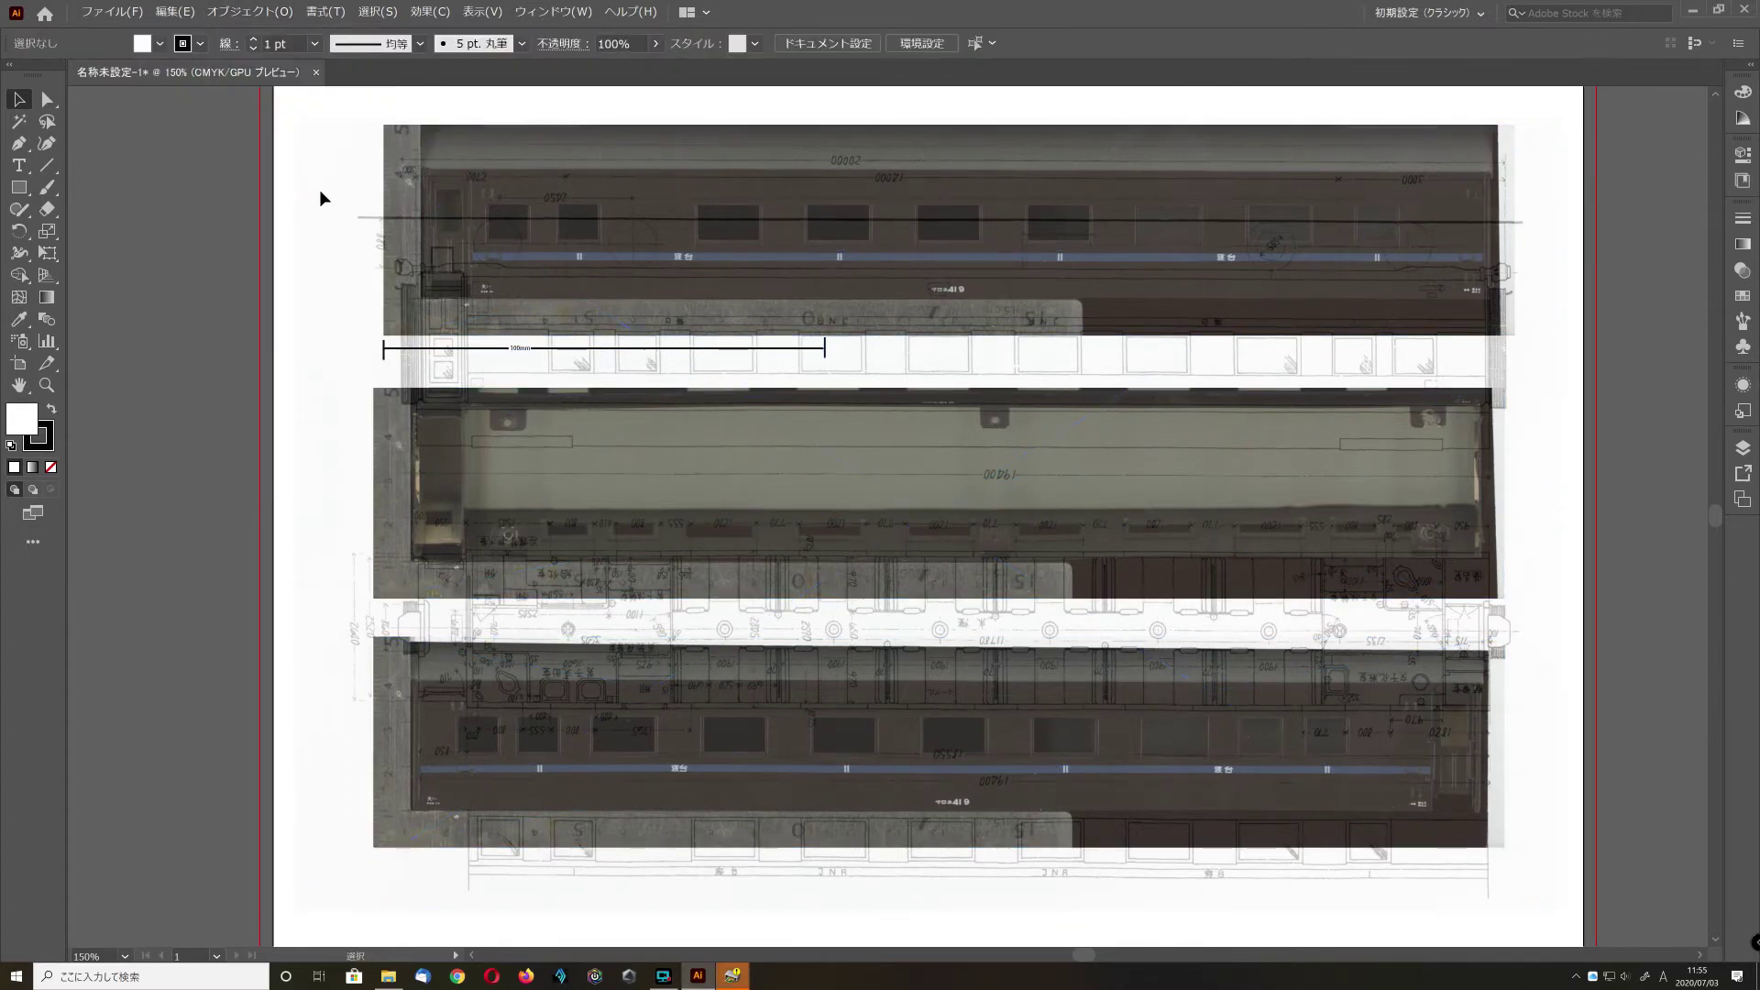
- Shift the uppermost carriage photo slightly up and to the left, and deselect it
{"action": "left_click", "coordinate": [477, 192]}
{"action": "mouse_move", "coordinate": [486, 193]}
{"action": "left_mouse_down"}
{"action": "mouse_move", "coordinate": [475, 174]}
{"action": "mouse_move", "coordinate": [429, 209]}
{"action": "mouse_move", "coordinate": [463, 173]}
{"action": "mouse_move", "coordinate": [446, 174]}
{"action": "mouse_move", "coordinate": [471, 182]}
{"action": "left_mouse_up"}
{"action": "left_click", "coordinate": [1516, 351]}
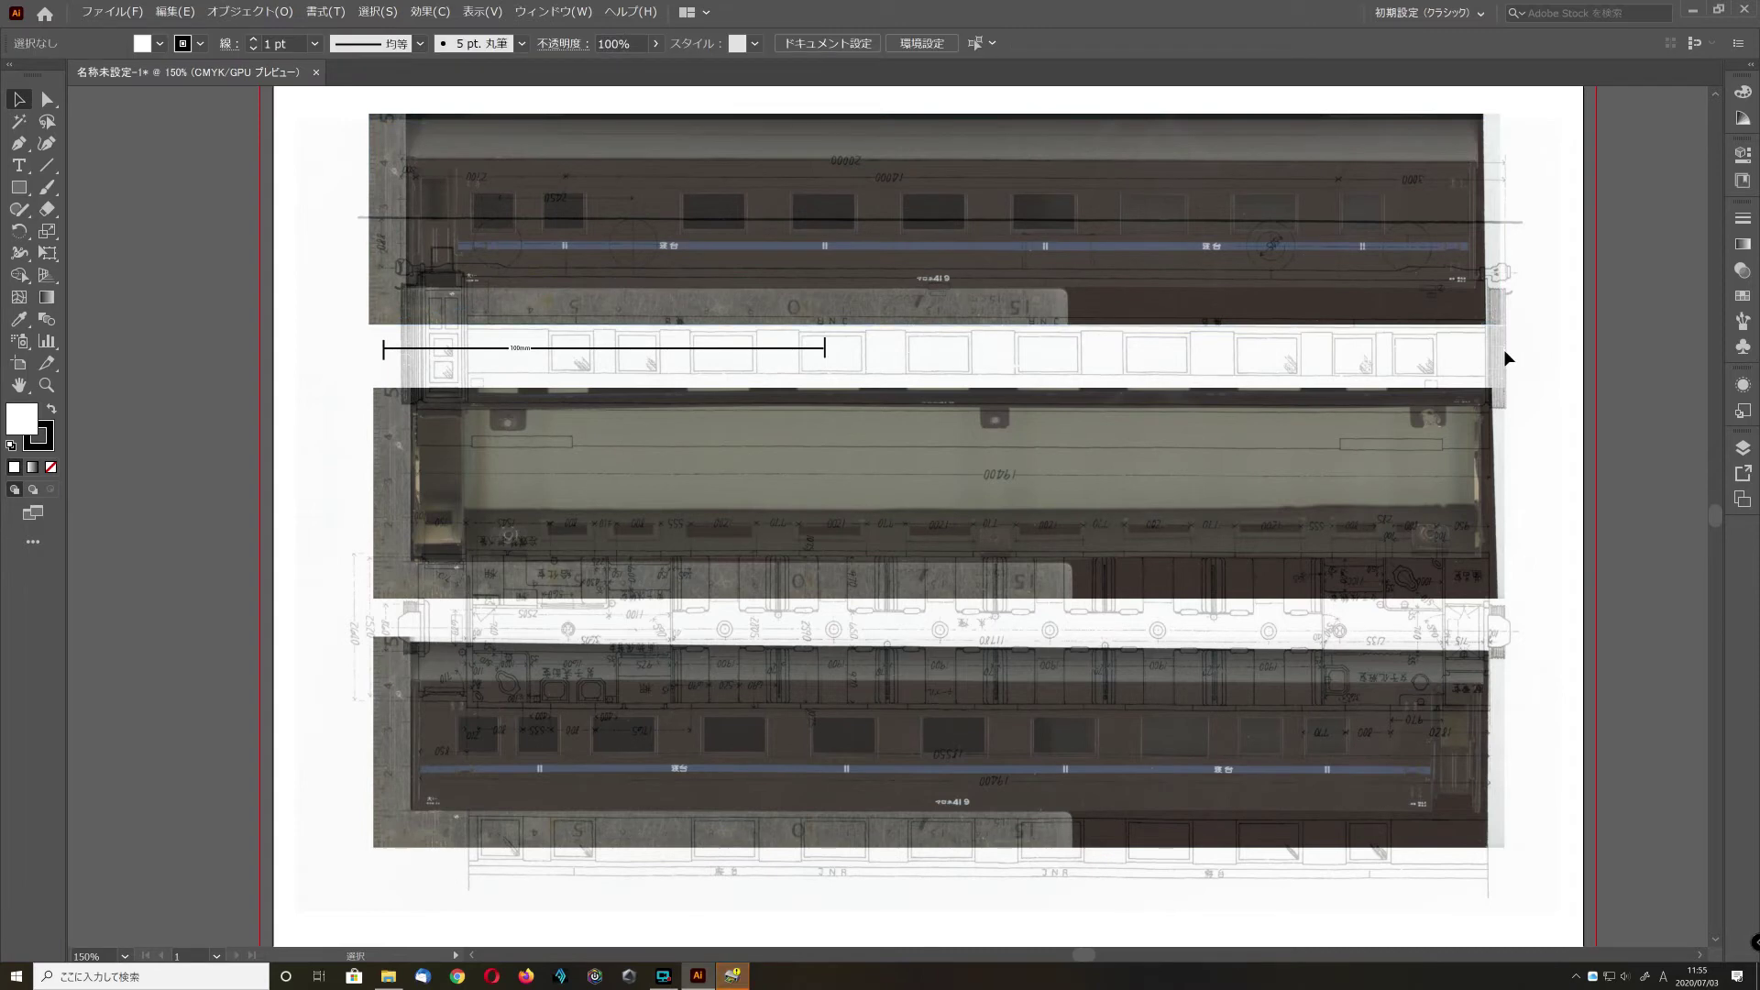
- Unlock the scanned drawing and set its opacity to 100%
{"action": "left_click", "coordinate": [252, 11]}
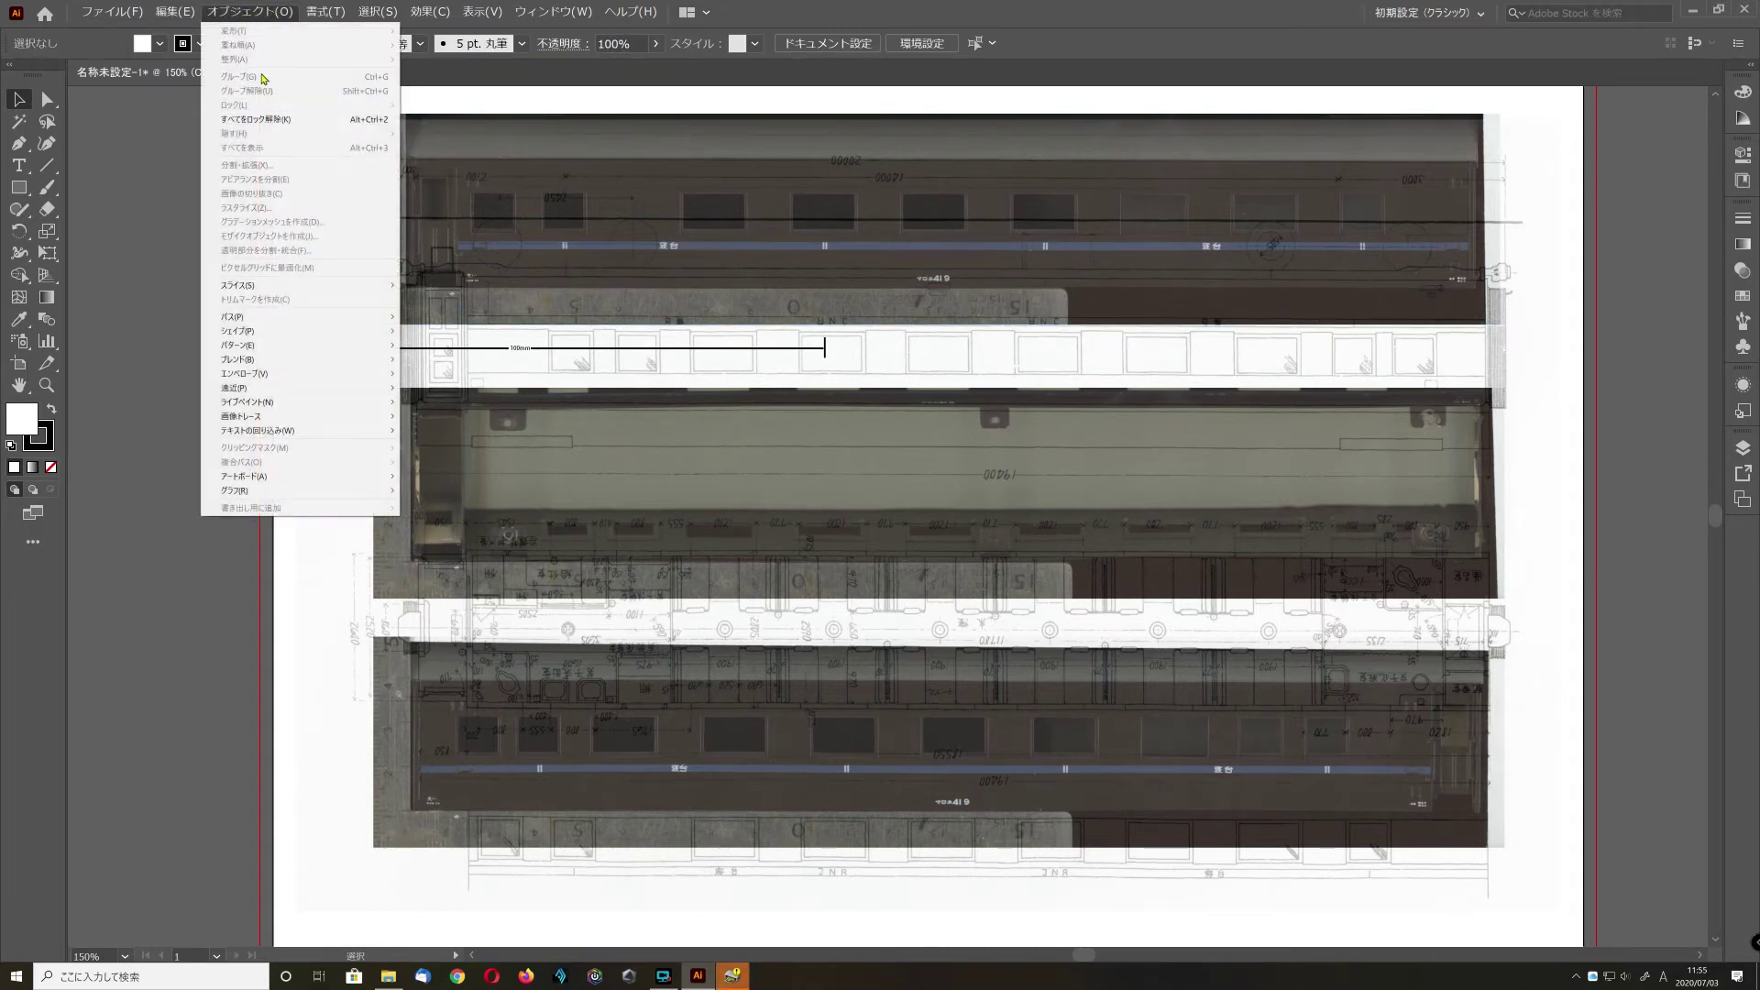
{"action": "left_click", "coordinate": [271, 136]}
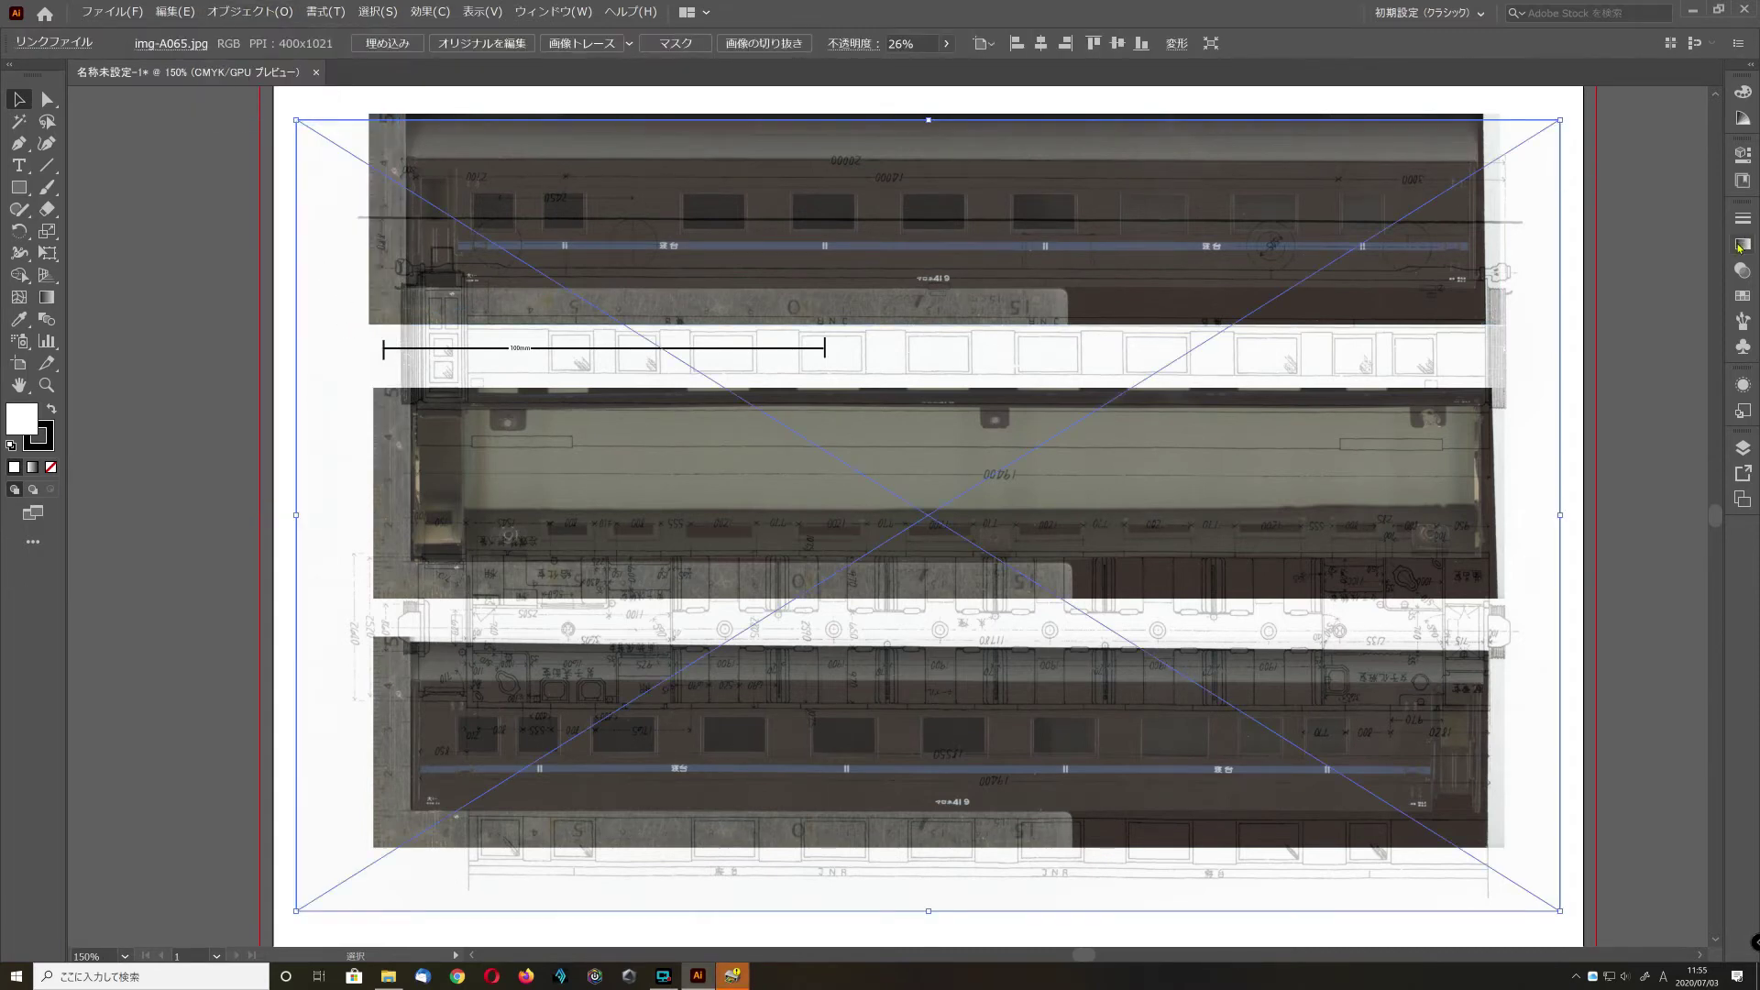
{"action": "left_click", "coordinate": [1738, 275]}
{"action": "left_click", "coordinate": [1708, 240]}
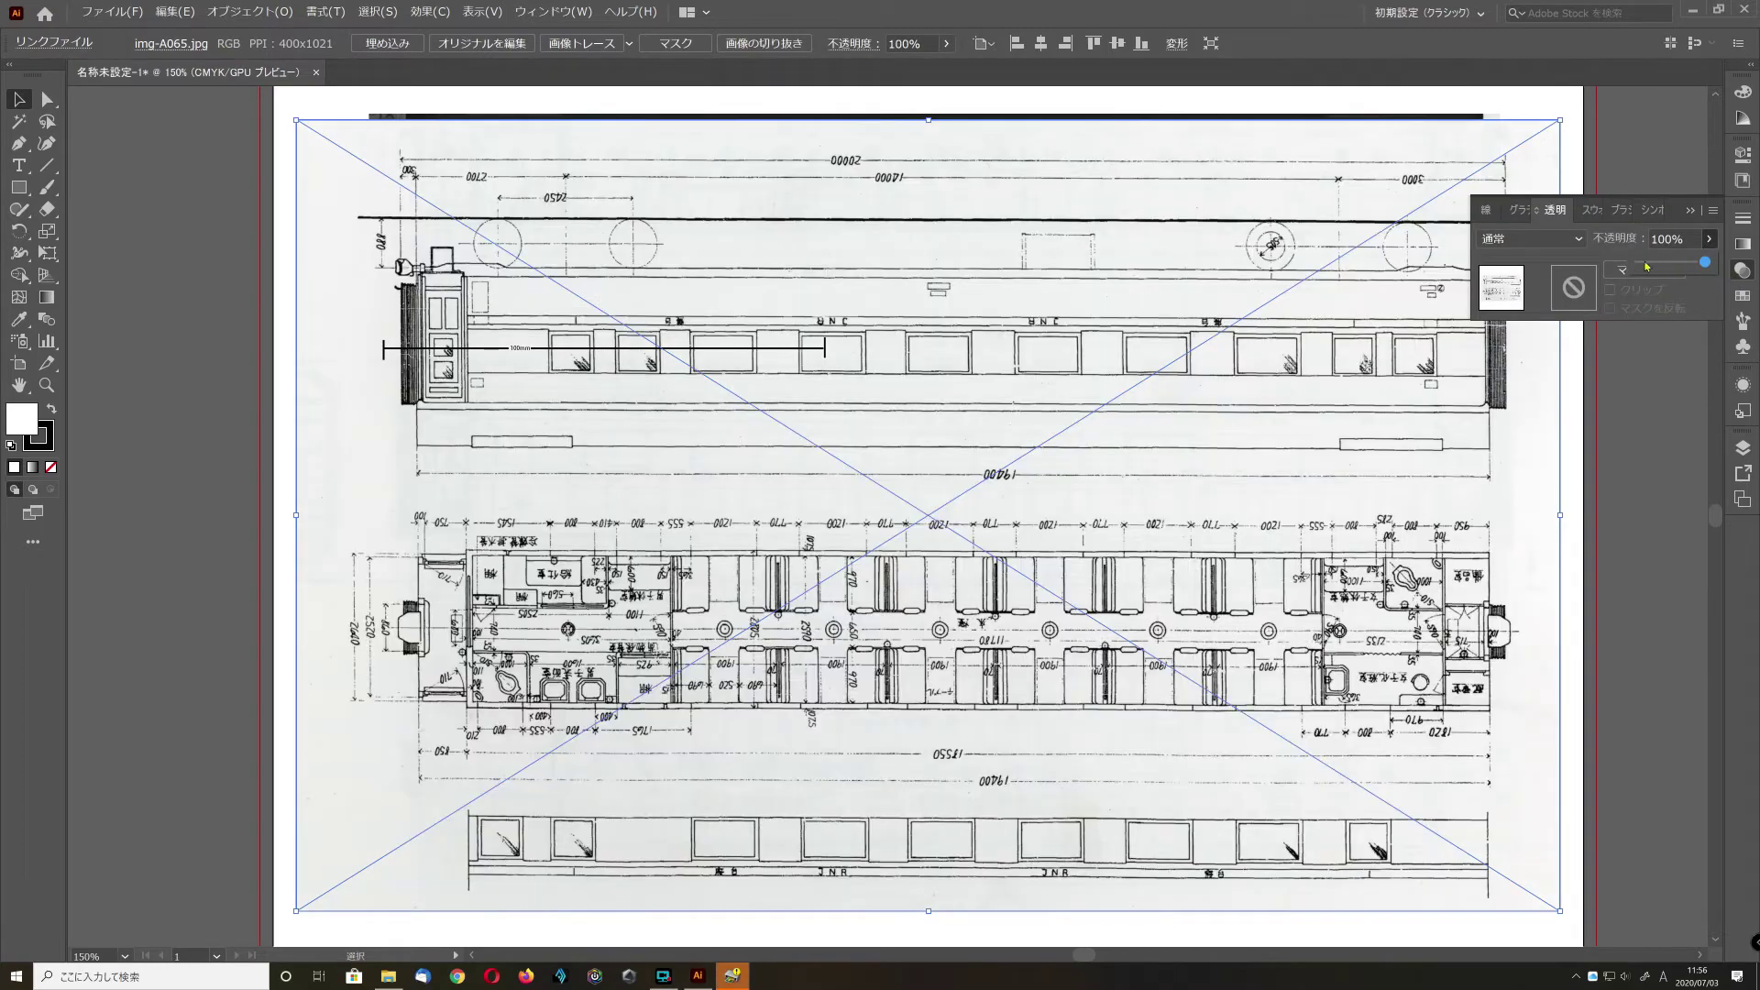
{"action": "left_click", "coordinate": [1643, 145]}
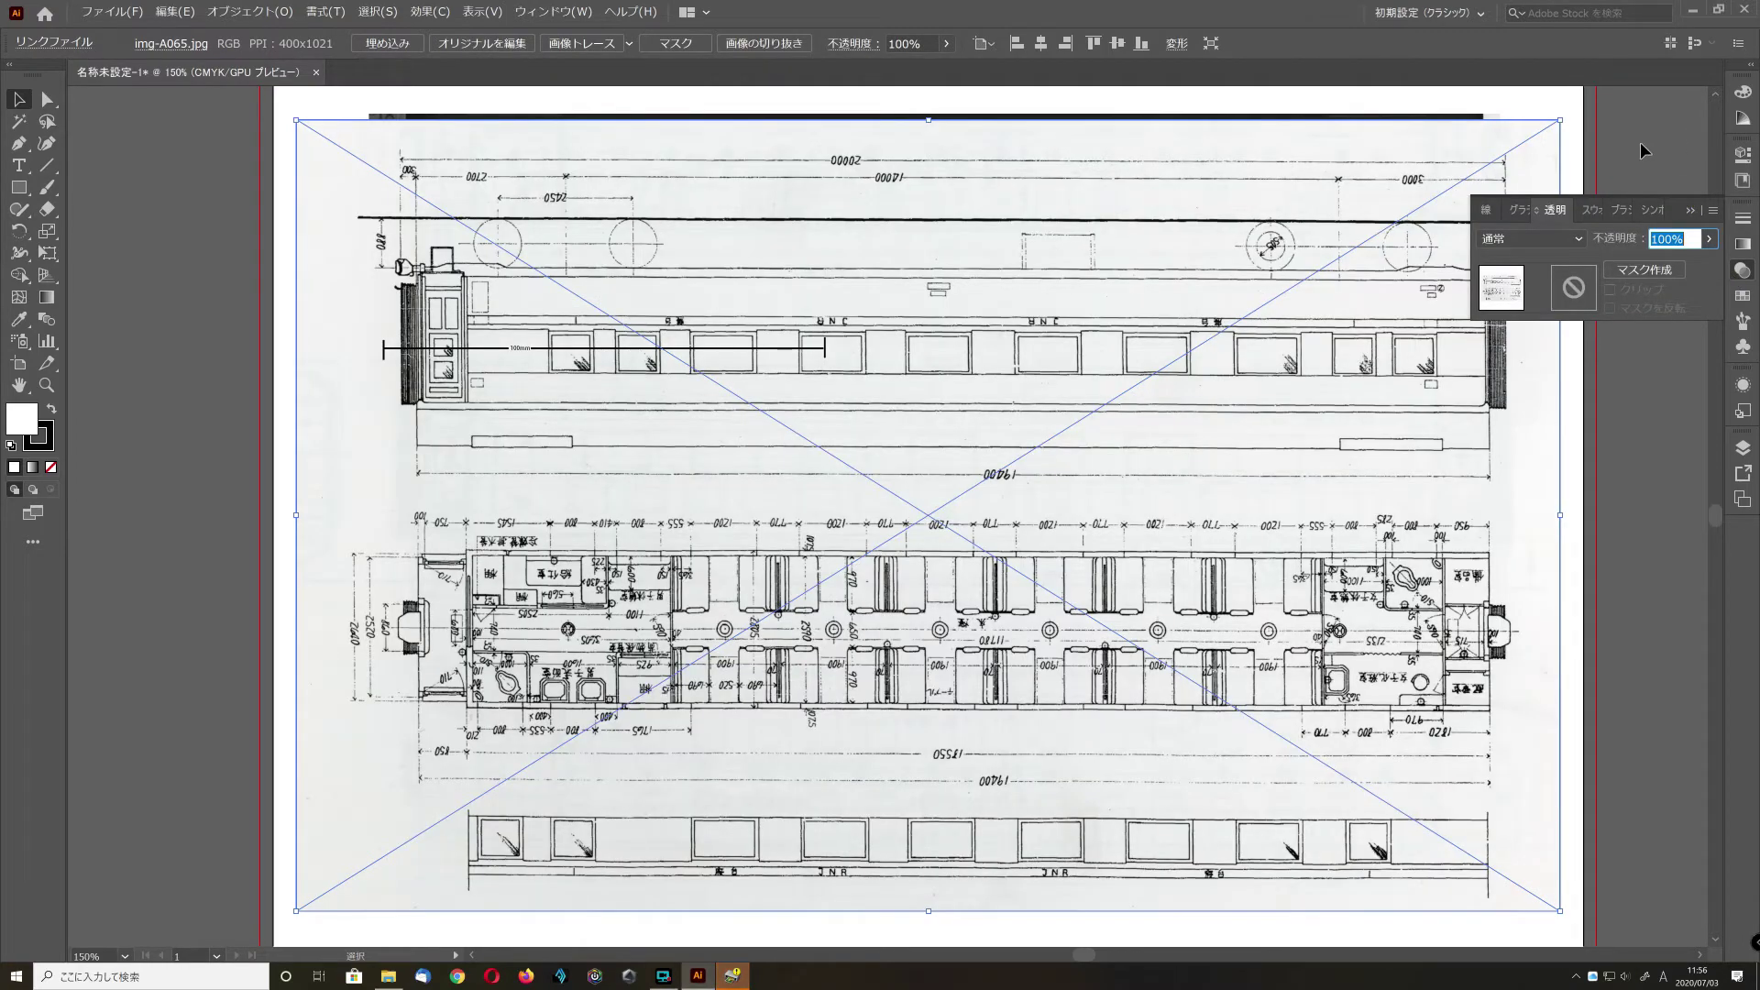
{"action": "left_click", "coordinate": [1691, 212]}
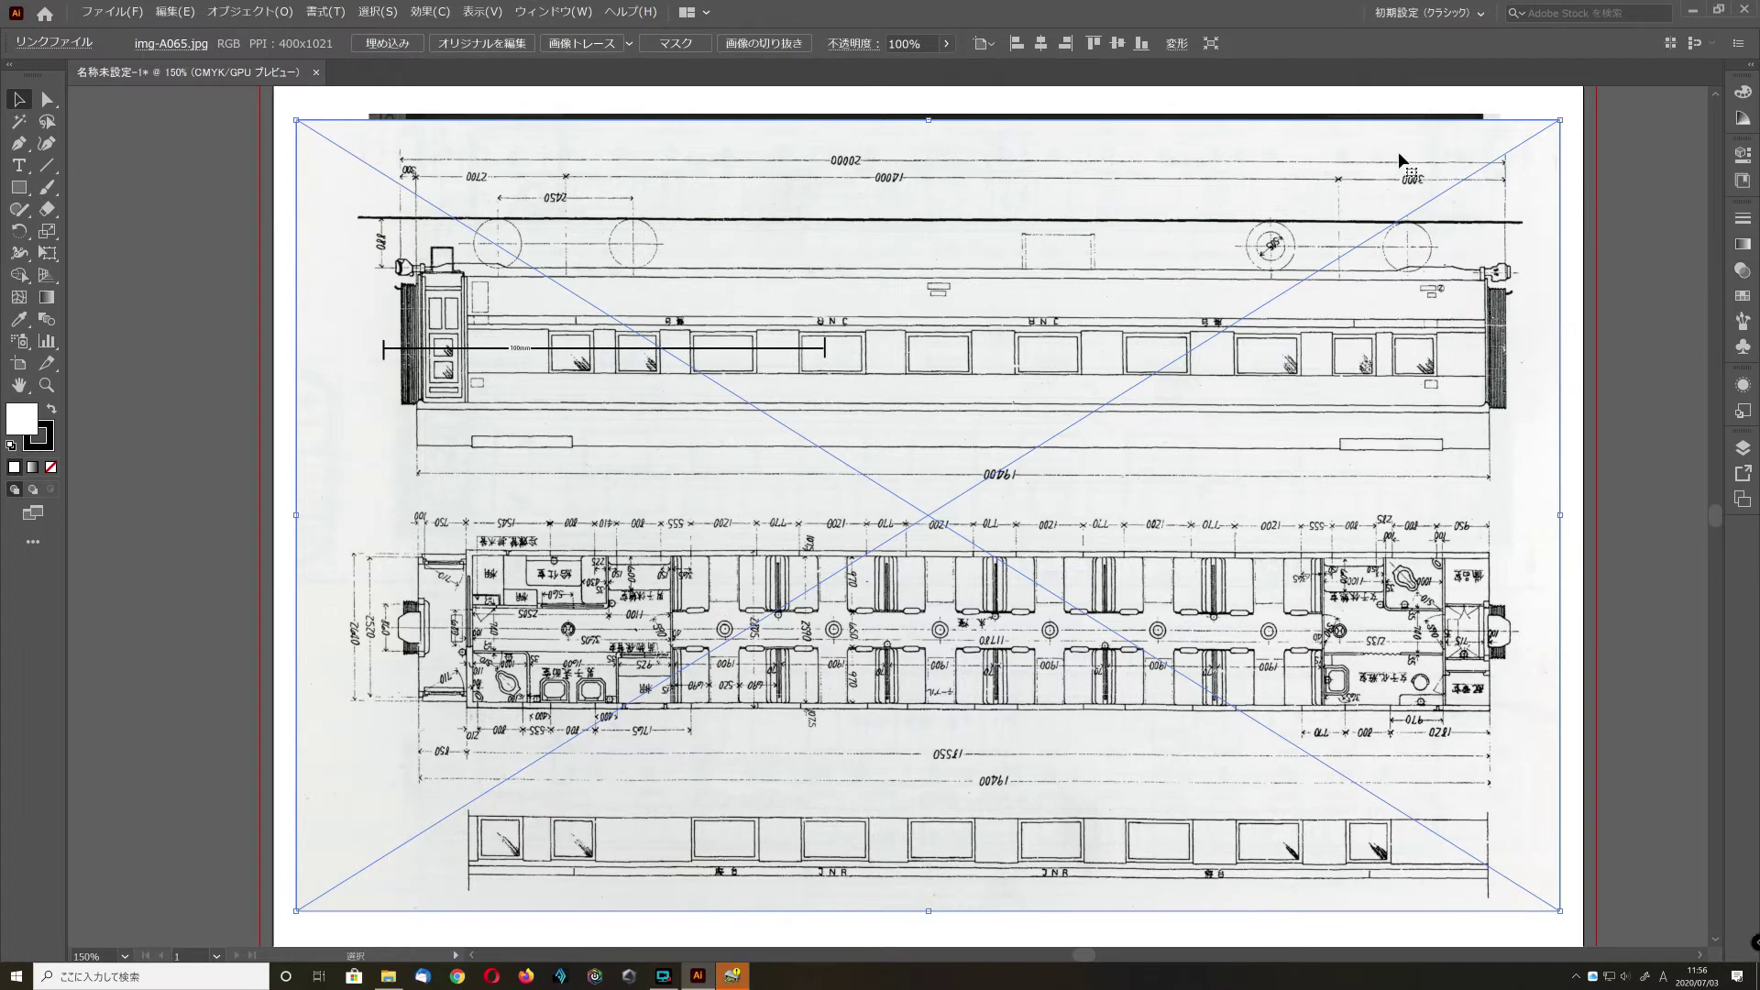
- Send the scanned drawing to the back, behind the carriage photos
{"action": "left_click", "coordinate": [249, 12]}
{"action": "mouse_move", "coordinate": [312, 105]}
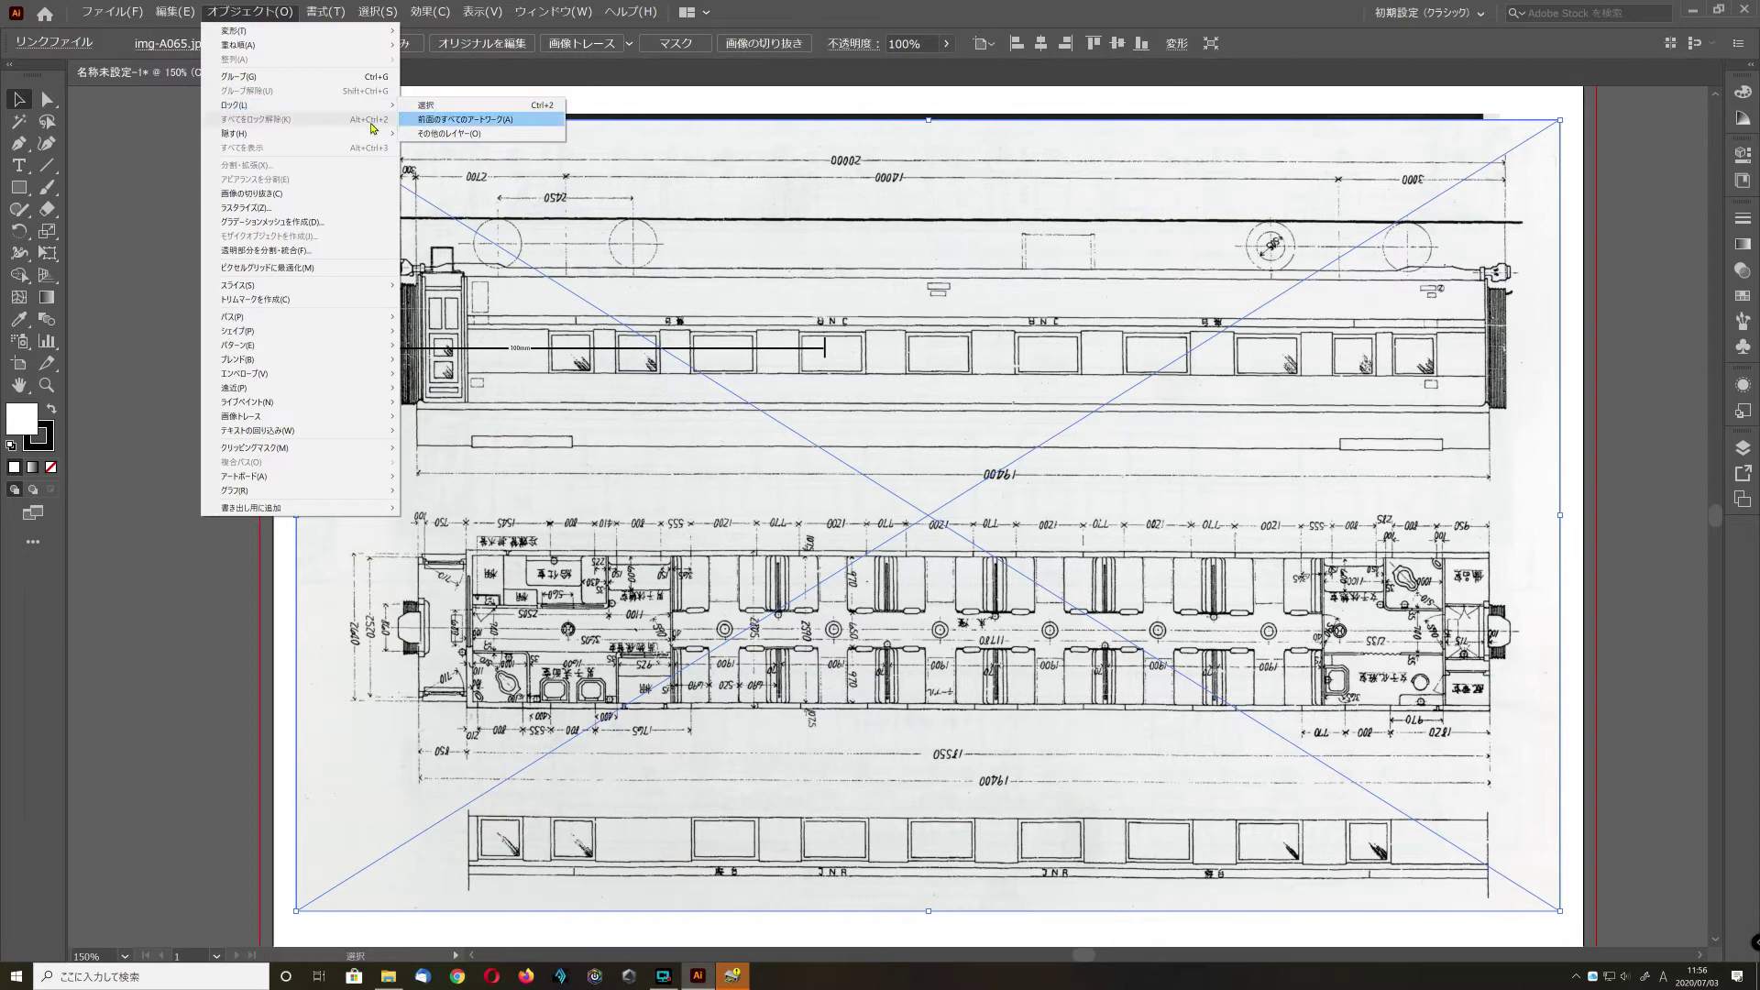
{"action": "left_click", "coordinate": [531, 255]}
{"action": "right_click", "coordinate": [531, 256]}
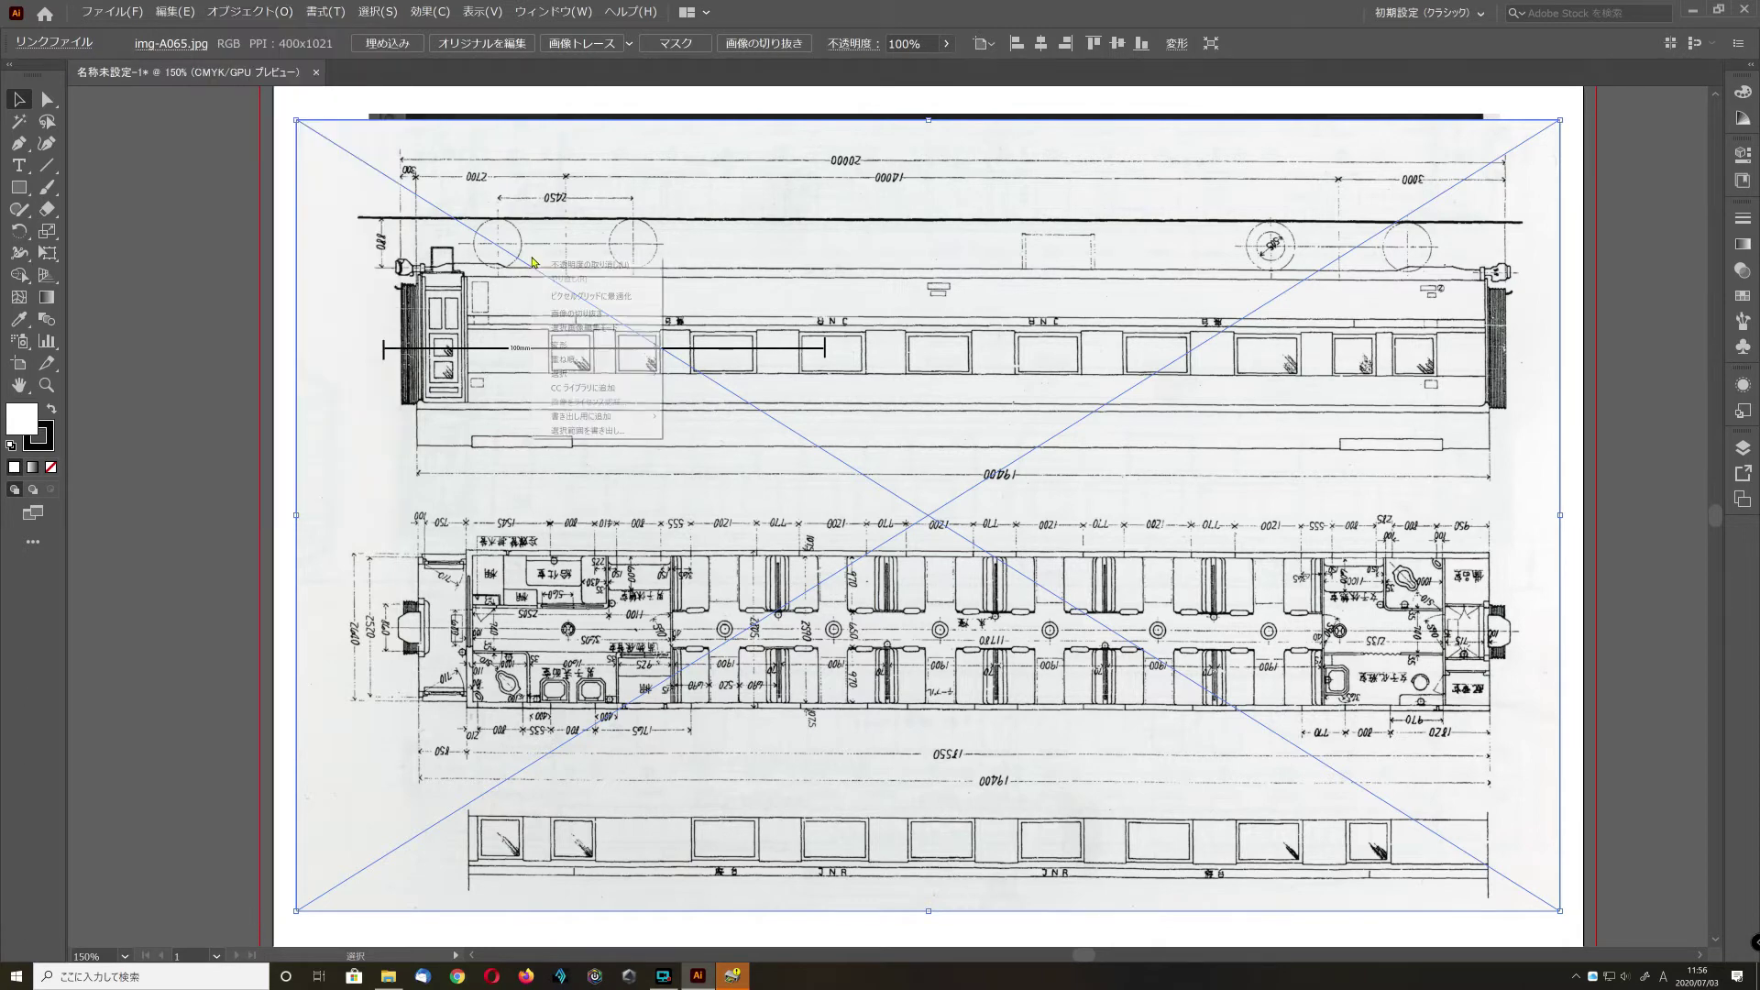
{"action": "mouse_move", "coordinate": [606, 360]}
{"action": "left_click", "coordinate": [703, 397]}
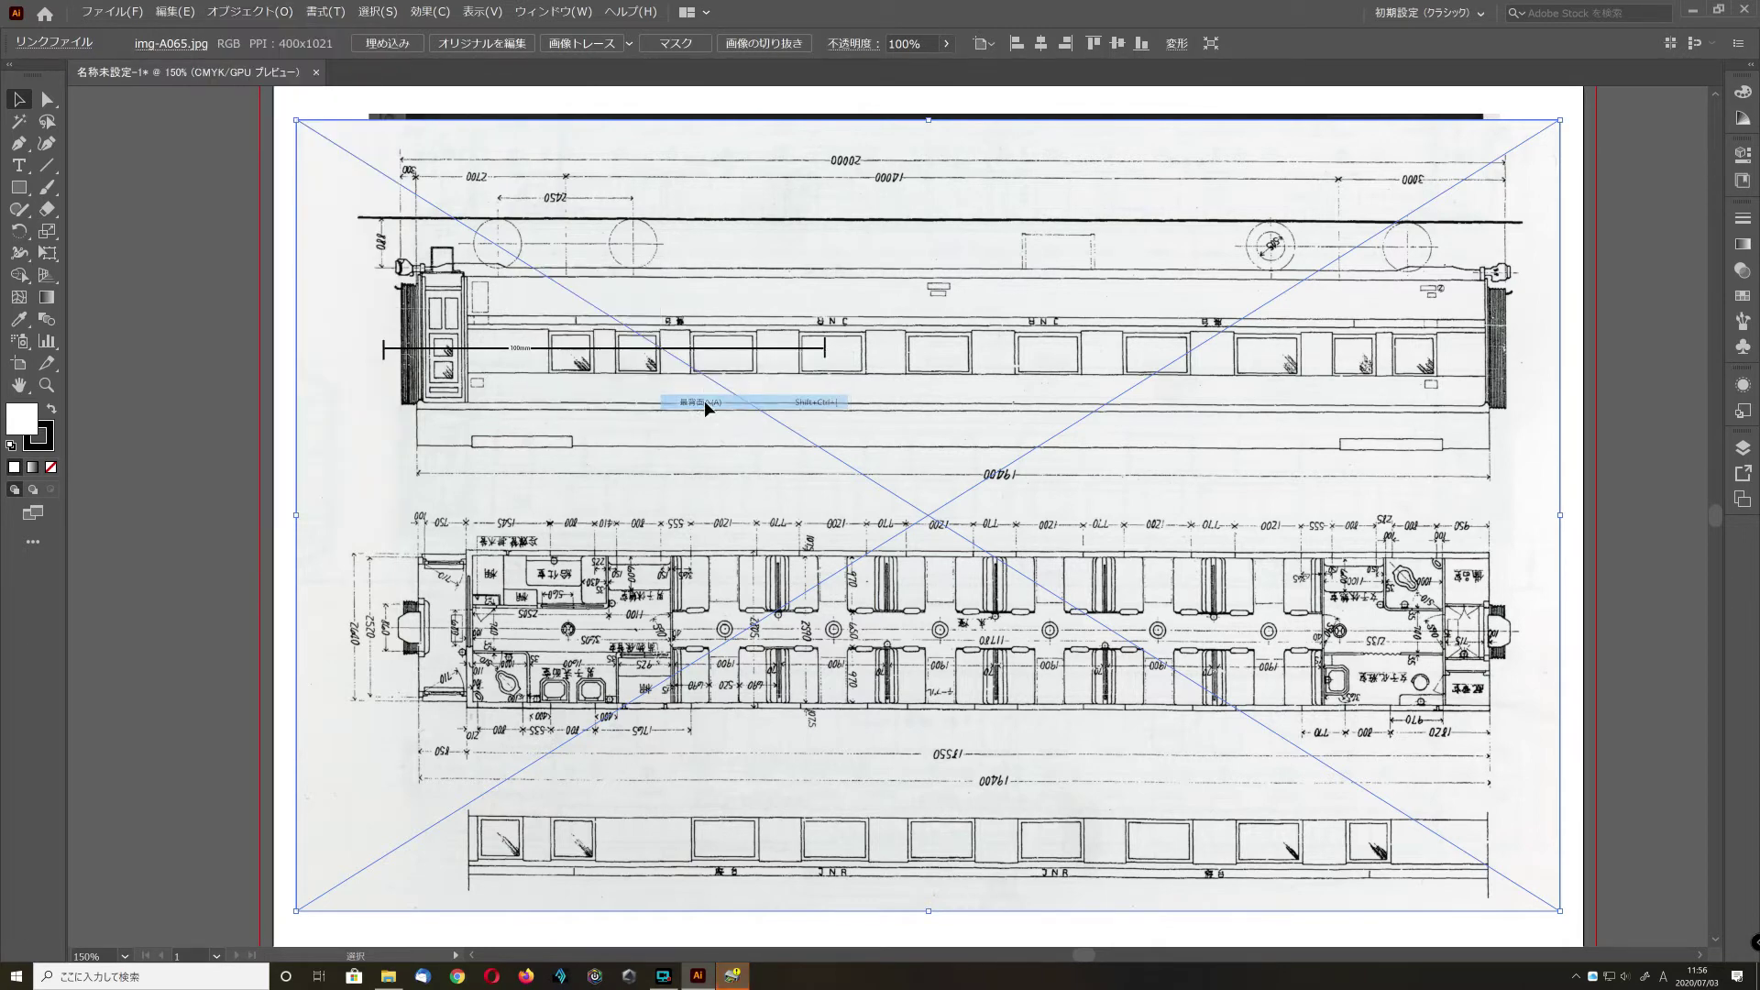
- Lock the scanned drawing in place
{"action": "left_click", "coordinate": [249, 11]}
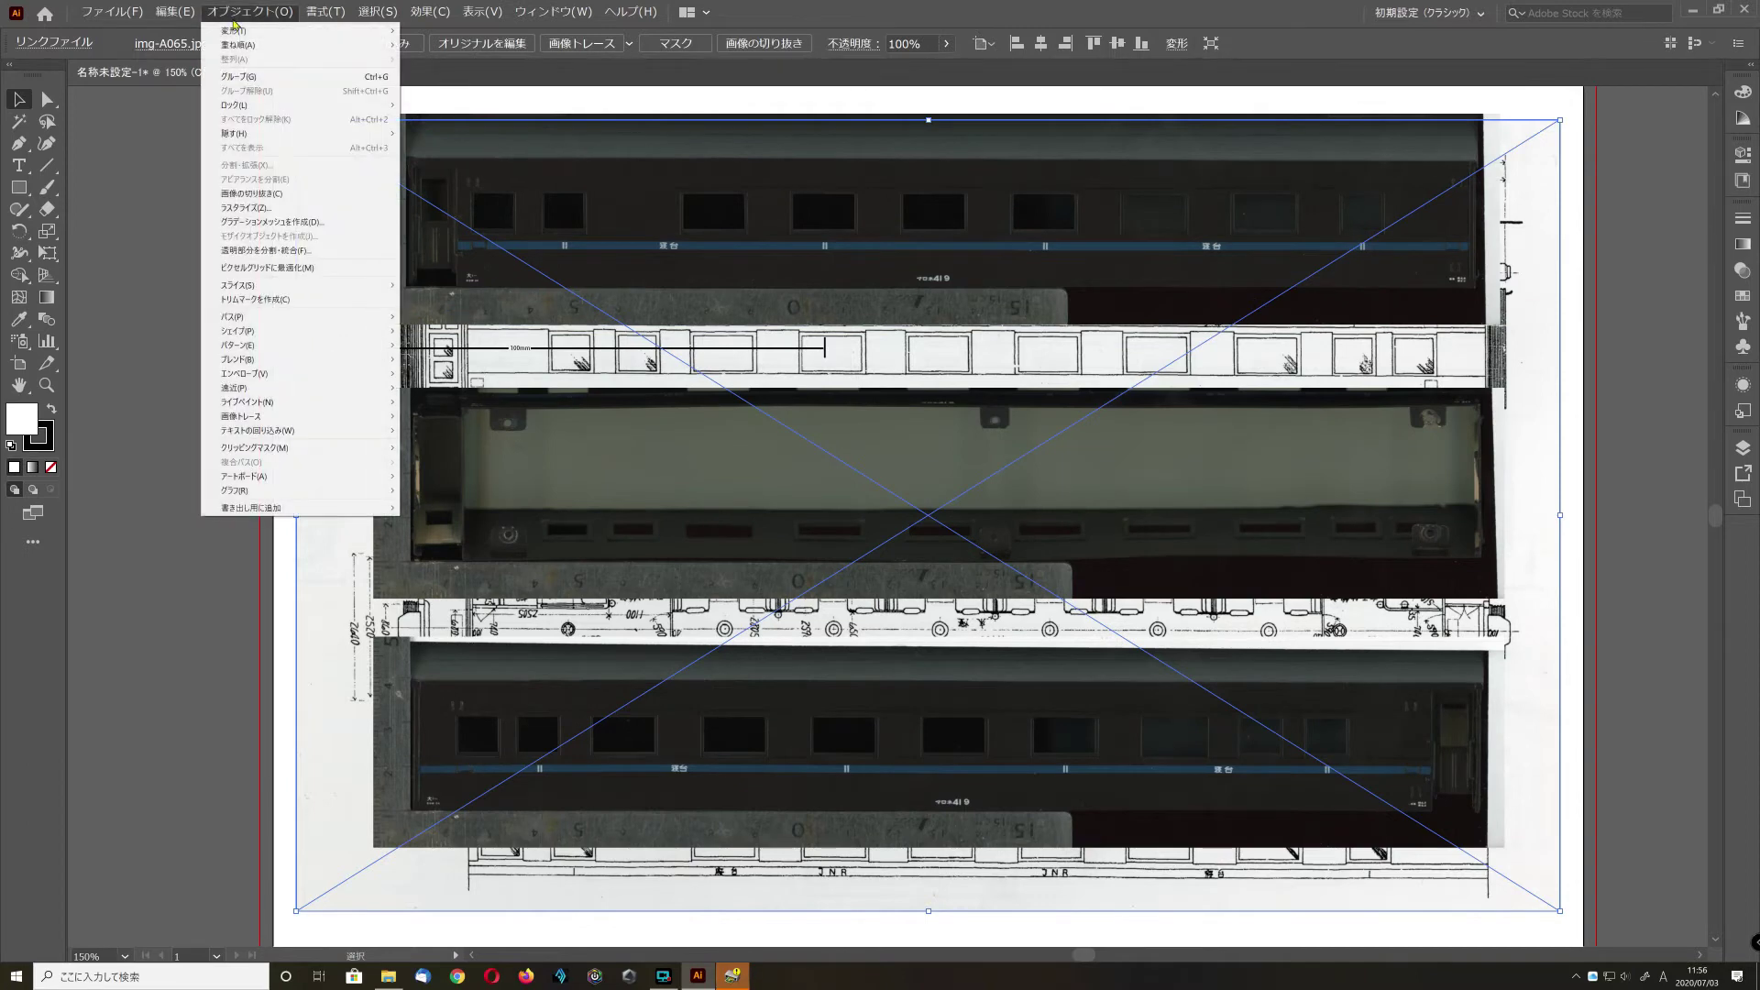
{"action": "mouse_move", "coordinate": [286, 105]}
{"action": "left_click", "coordinate": [437, 105]}
- Move the three carriage photos apart, placing the lowest one just below the scanned drawing
{"action": "left_click_drag", "start_coordinate": [448, 259], "coordinate": [411, 264]}
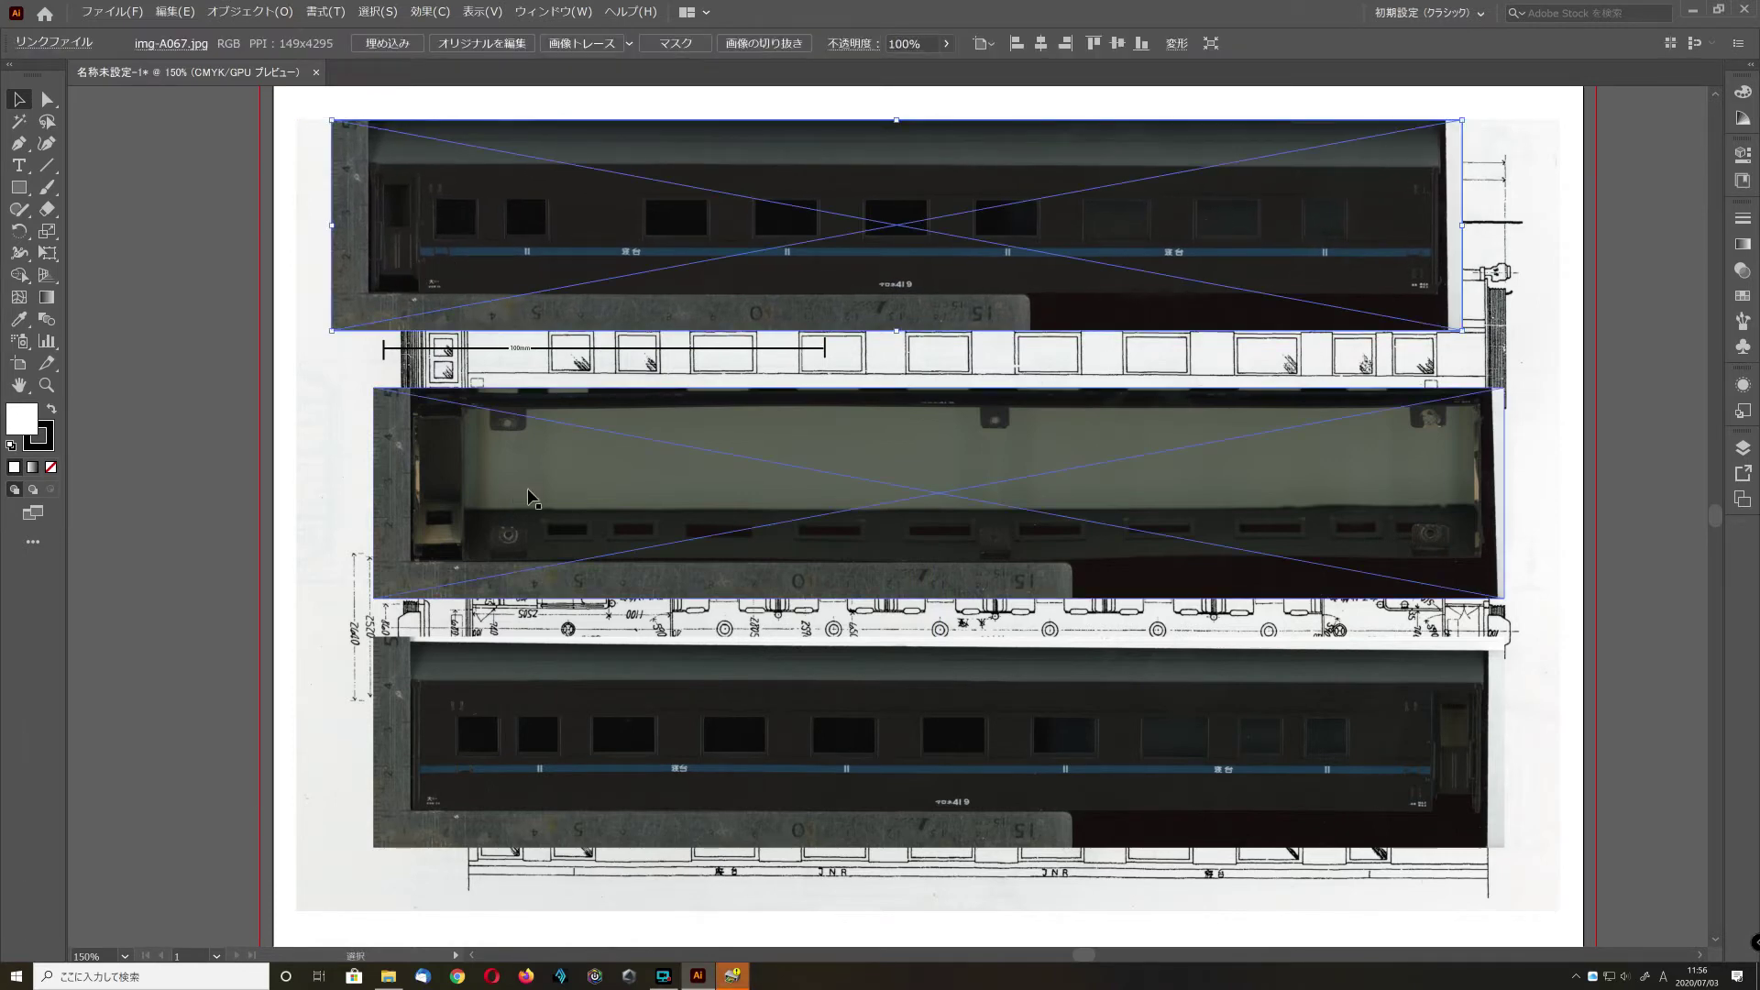
{"action": "left_click_drag", "start_coordinate": [528, 489], "coordinate": [151, 474]}
{"action": "mouse_move", "coordinate": [1068, 460]}
{"action": "left_mouse_down"}
{"action": "mouse_move", "coordinate": [713, 473]}
{"action": "mouse_move", "coordinate": [702, 498]}
{"action": "mouse_move", "coordinate": [524, 530]}
{"action": "mouse_move", "coordinate": [1053, 888]}
{"action": "mouse_move", "coordinate": [1533, 832]}
{"action": "mouse_move", "coordinate": [1541, 862]}
{"action": "mouse_move", "coordinate": [1509, 855]}
{"action": "mouse_move", "coordinate": [1449, 590]}
{"action": "left_mouse_up"}
{"action": "mouse_move", "coordinate": [1326, 746]}
{"action": "left_mouse_down"}
{"action": "mouse_move", "coordinate": [1357, 821]}
{"action": "mouse_move", "coordinate": [1464, 874]}
{"action": "mouse_move", "coordinate": [1390, 875]}
{"action": "left_mouse_up"}
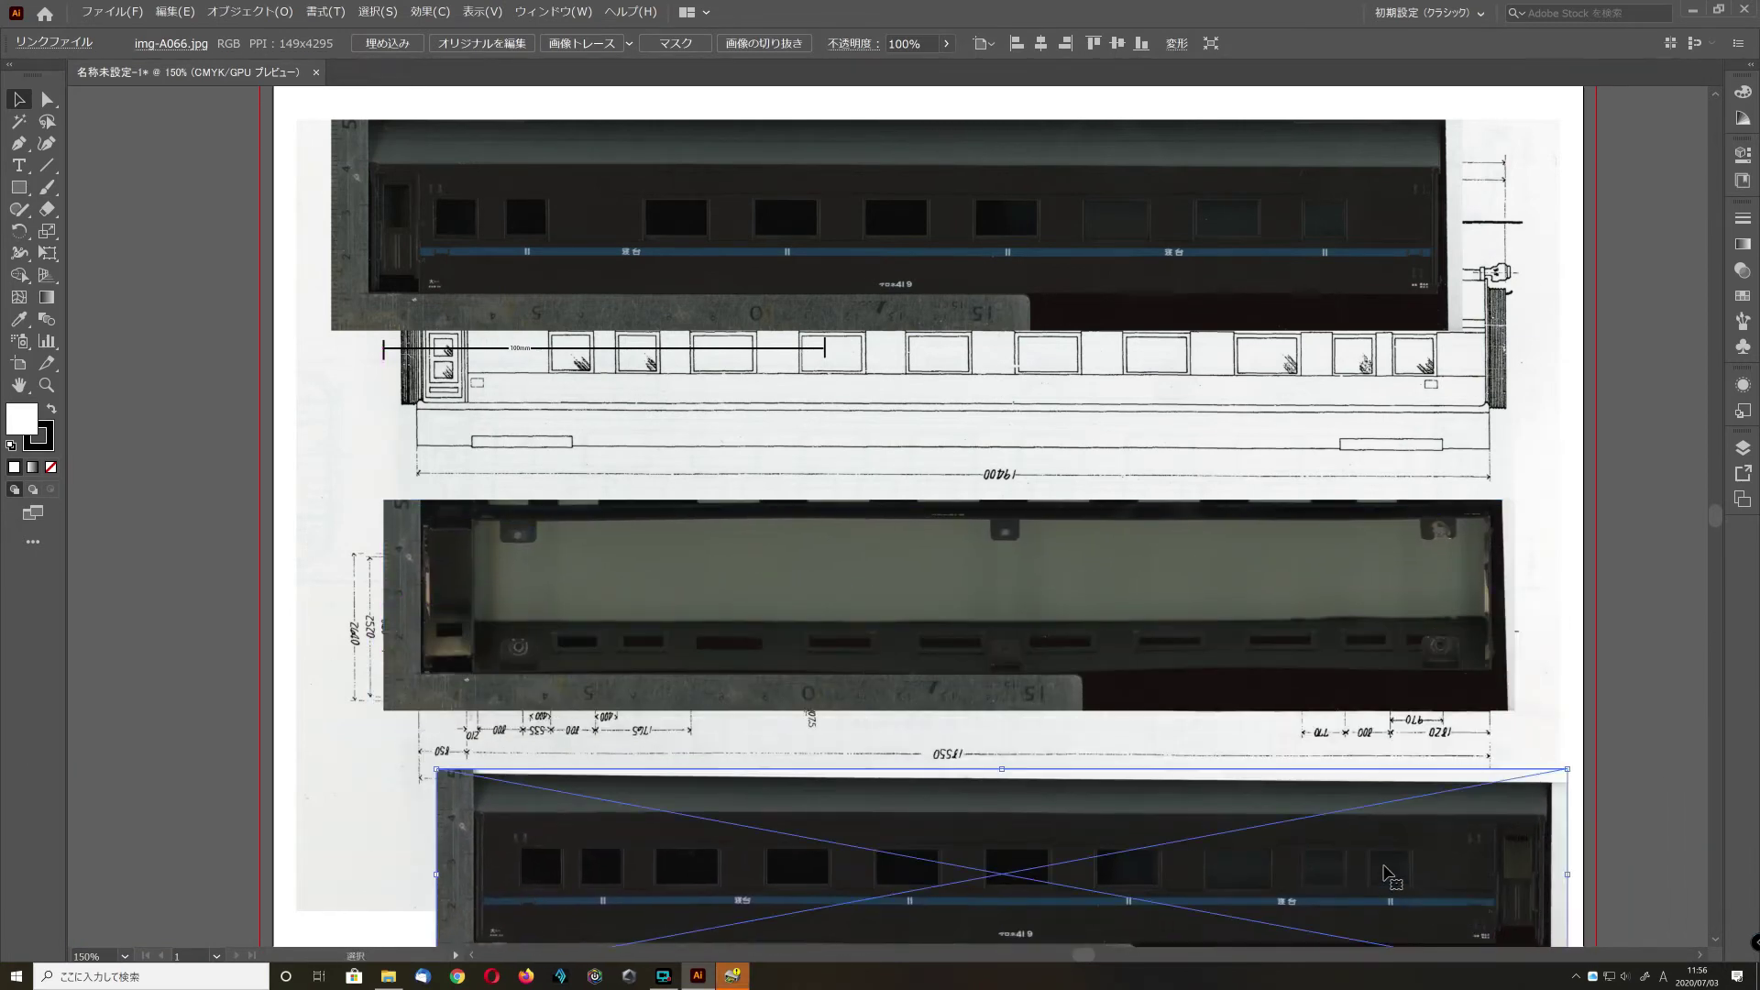
{"action": "scroll", "coordinate": [1385, 871], "scroll_direction": "down", "scroll_amount": 5}
{"action": "mouse_move", "coordinate": [1219, 573]}
{"action": "left_mouse_down"}
{"action": "mouse_move", "coordinate": [1169, 702]}
{"action": "mouse_move", "coordinate": [1139, 705]}
{"action": "mouse_move", "coordinate": [1166, 707]}
{"action": "left_mouse_up"}
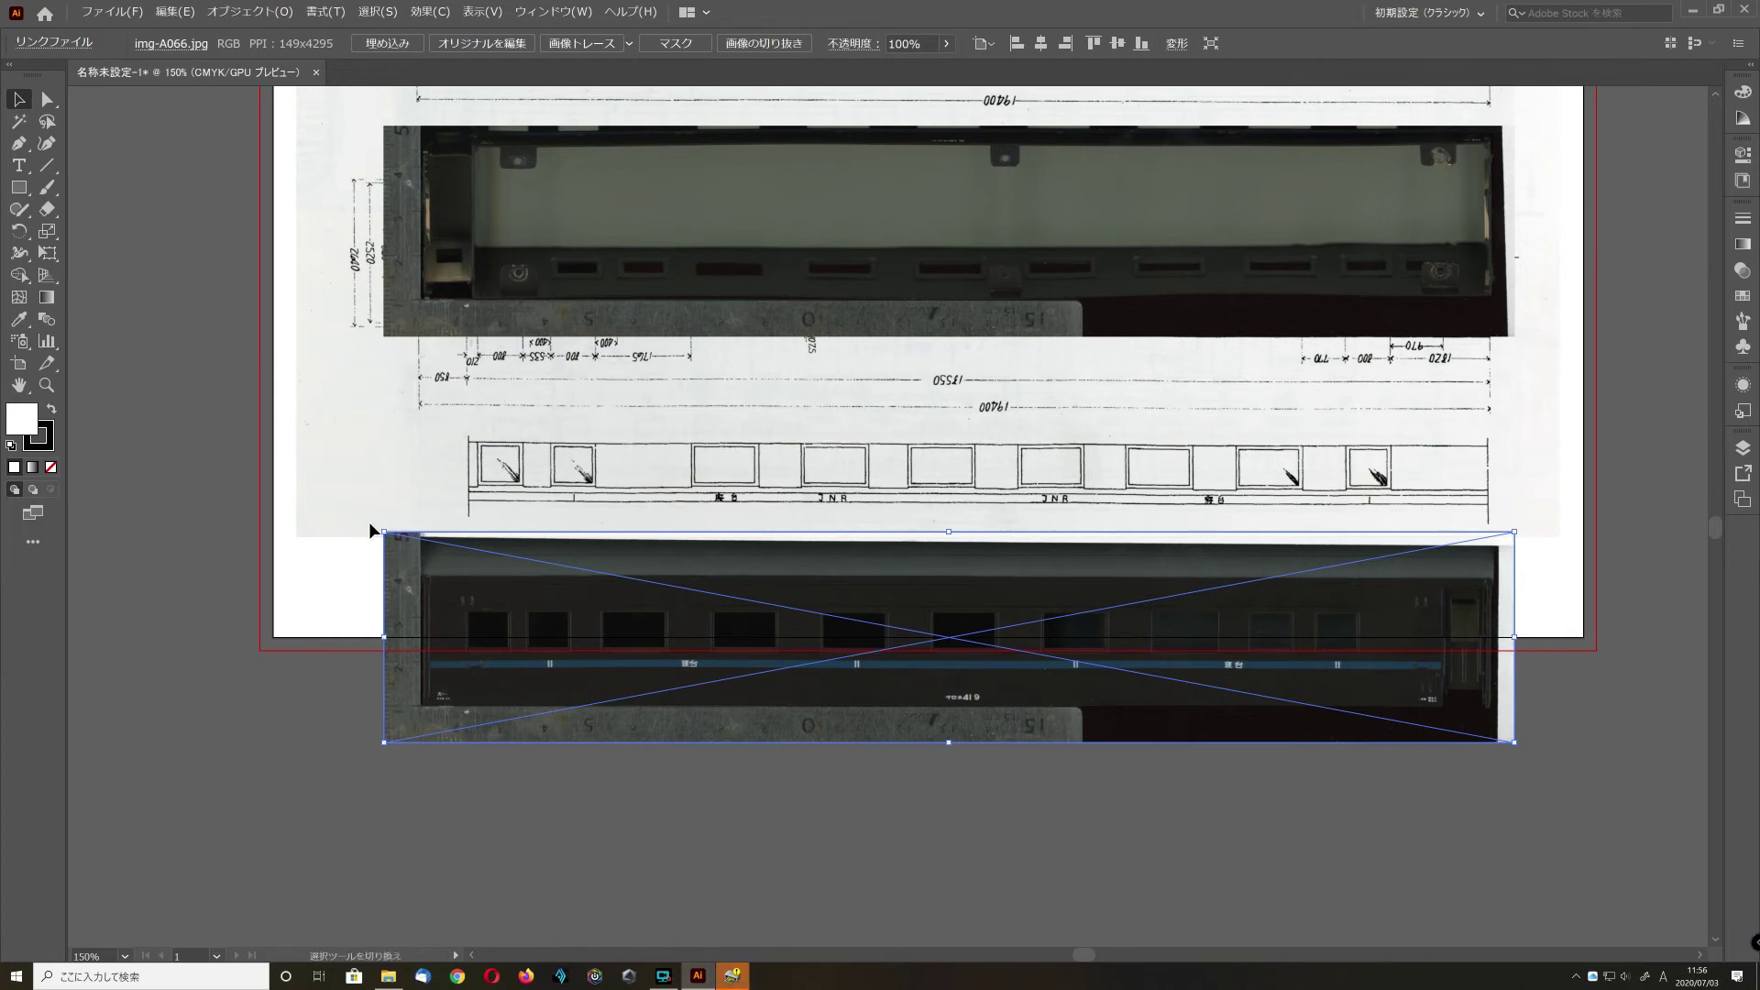
- Try rotating the lowest carriage photo by 180°, and turn it back upright below the drawing
{"action": "right_click", "coordinate": [549, 602]}
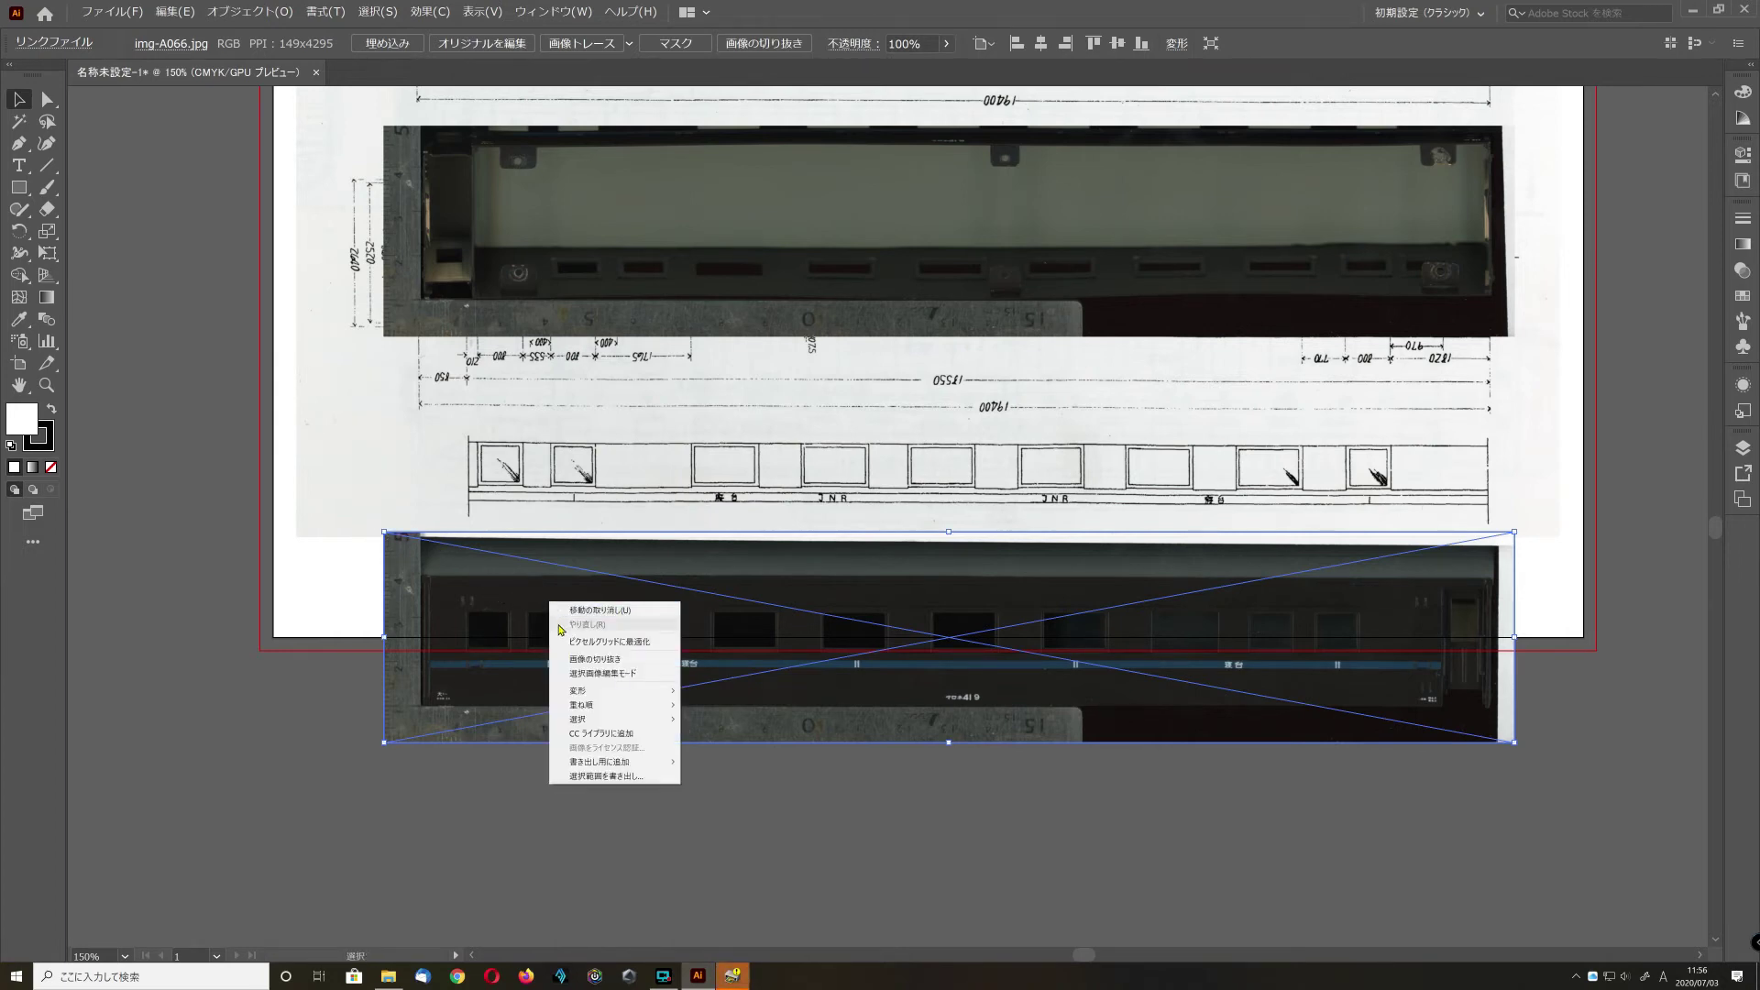
{"action": "left_click", "coordinate": [381, 522]}
{"action": "left_click", "coordinate": [400, 535]}
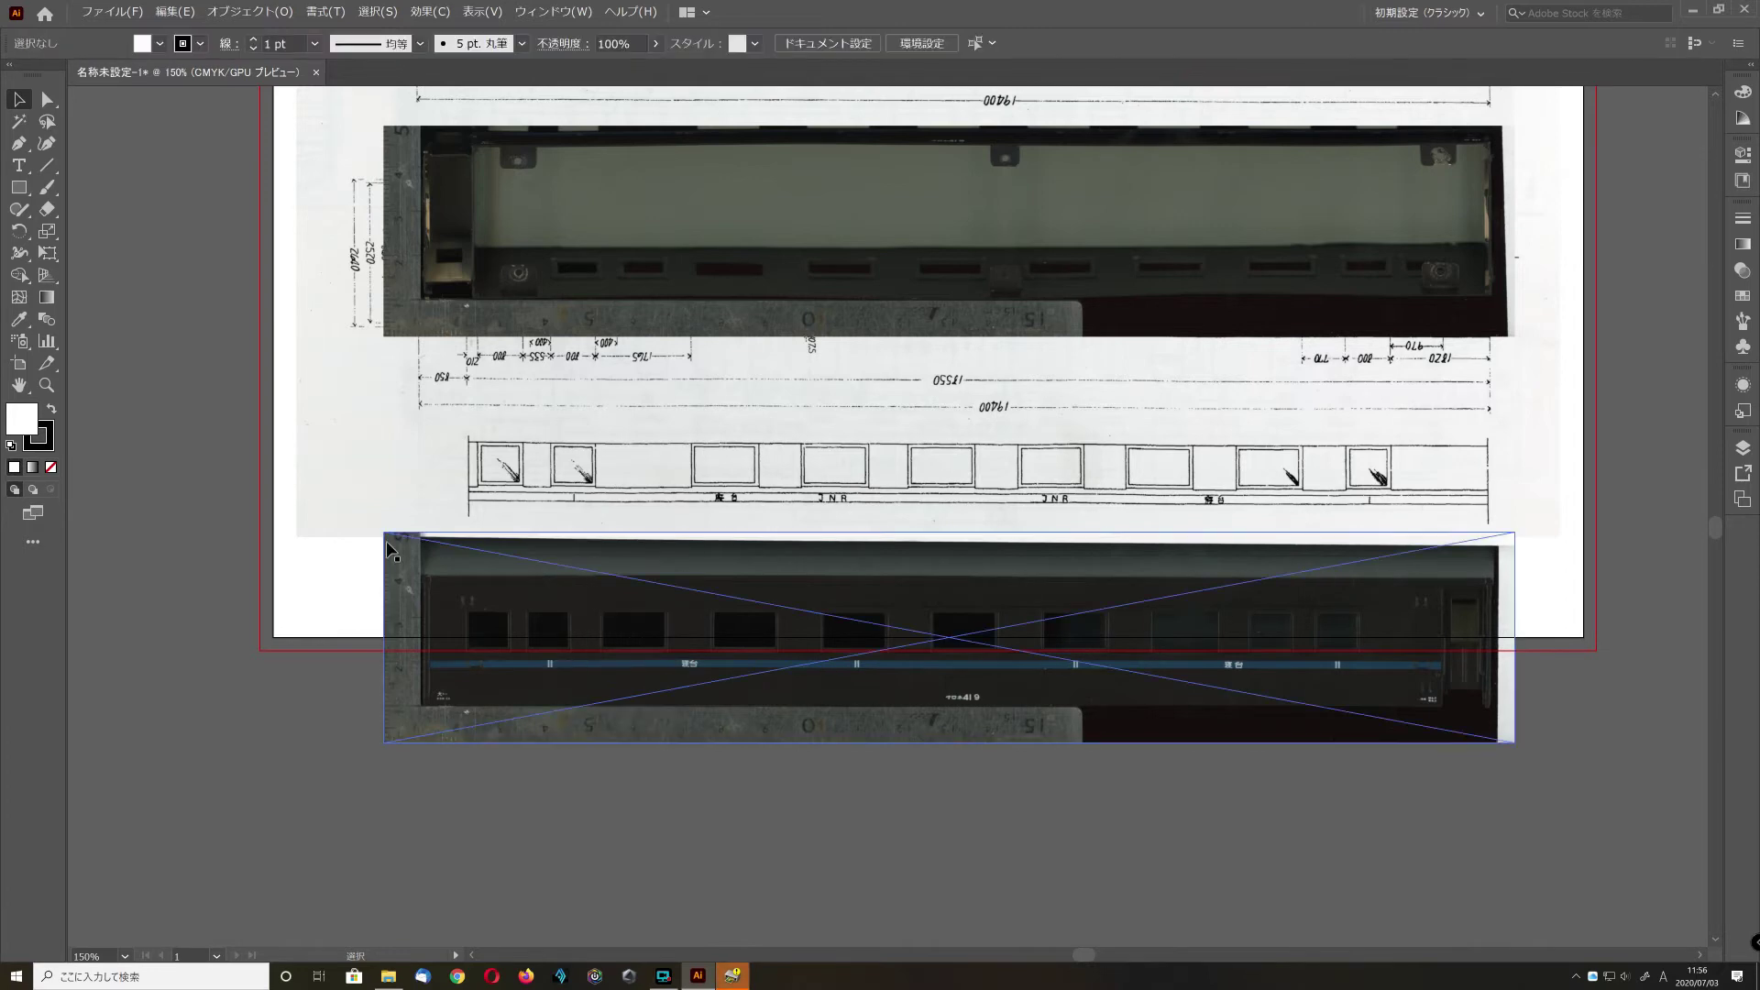
{"action": "left_click_drag", "start_coordinate": [487, 471], "coordinate": [463, 488]}
{"action": "left_click", "coordinate": [406, 538]}
{"action": "left_click_drag", "start_coordinate": [377, 525], "coordinate": [1268, 633]}
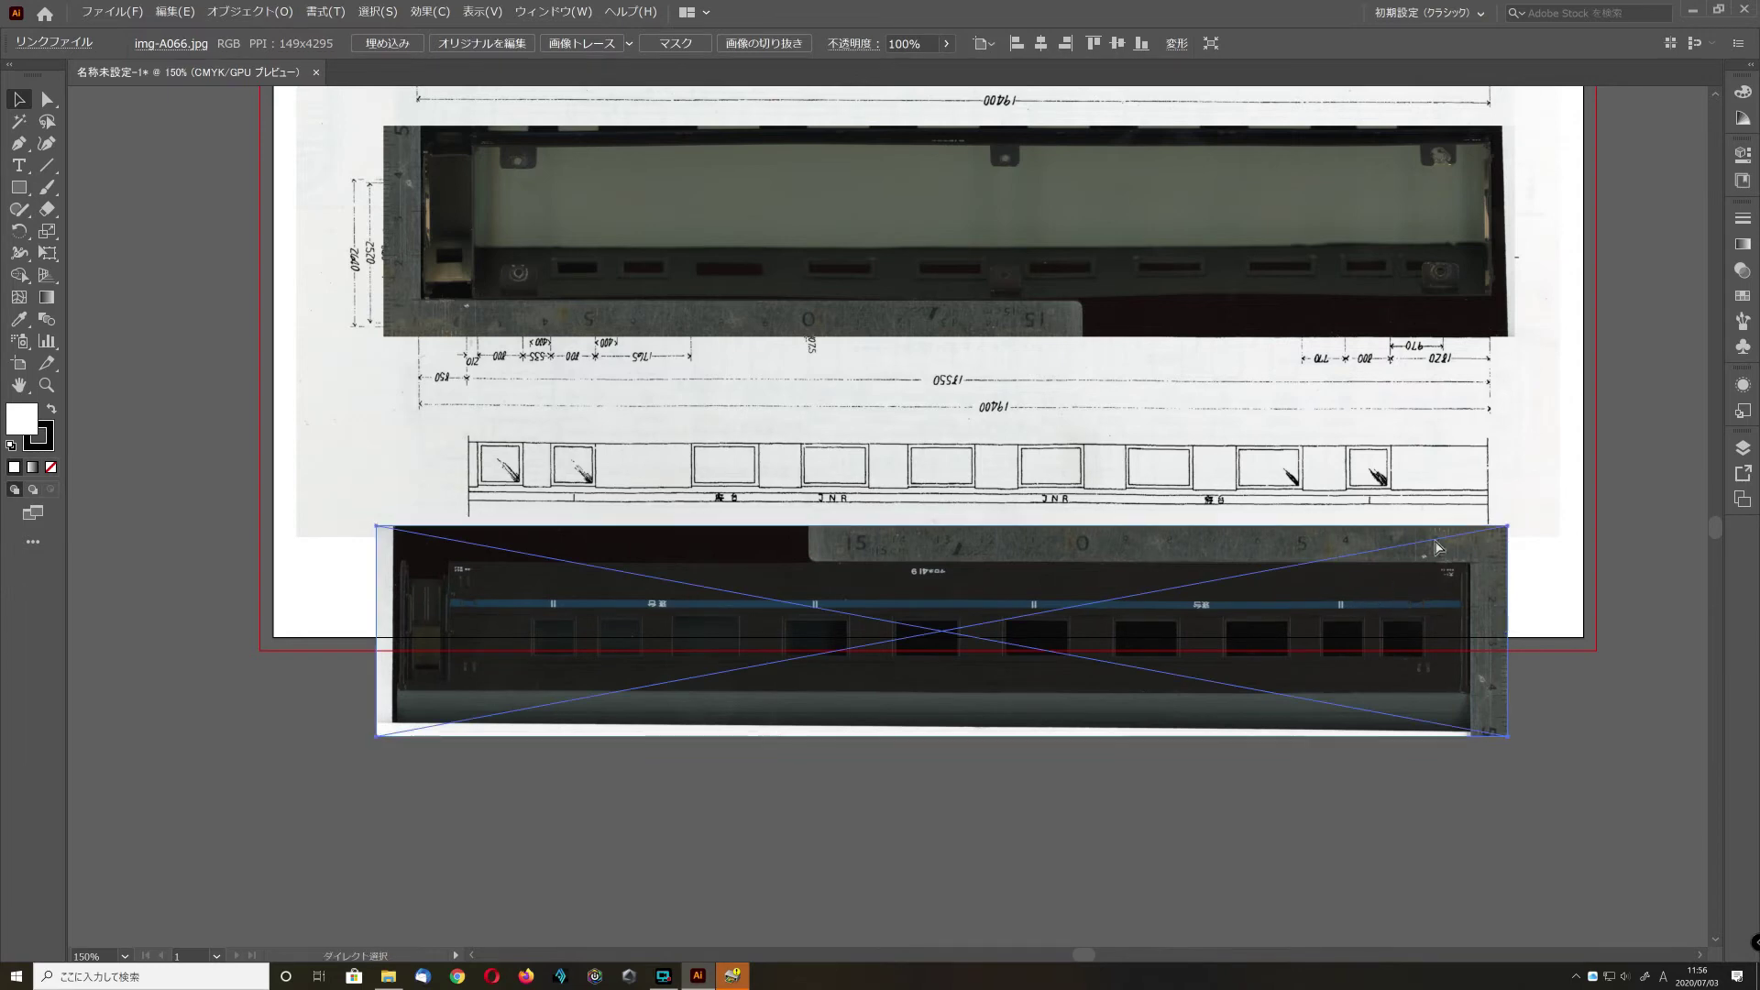
{"action": "left_click_drag", "start_coordinate": [1512, 519], "coordinate": [244, 541]}
{"action": "mouse_move", "coordinate": [468, 584]}
{"action": "left_mouse_down"}
{"action": "mouse_move", "coordinate": [468, 550]}
{"action": "mouse_move", "coordinate": [514, 500]}
{"action": "mouse_move", "coordinate": [511, 533]}
{"action": "mouse_move", "coordinate": [516, 492]}
{"action": "mouse_move", "coordinate": [513, 532]}
{"action": "mouse_move", "coordinate": [530, 533]}
{"action": "mouse_move", "coordinate": [510, 697]}
{"action": "mouse_move", "coordinate": [498, 602]}
{"action": "left_mouse_up"}
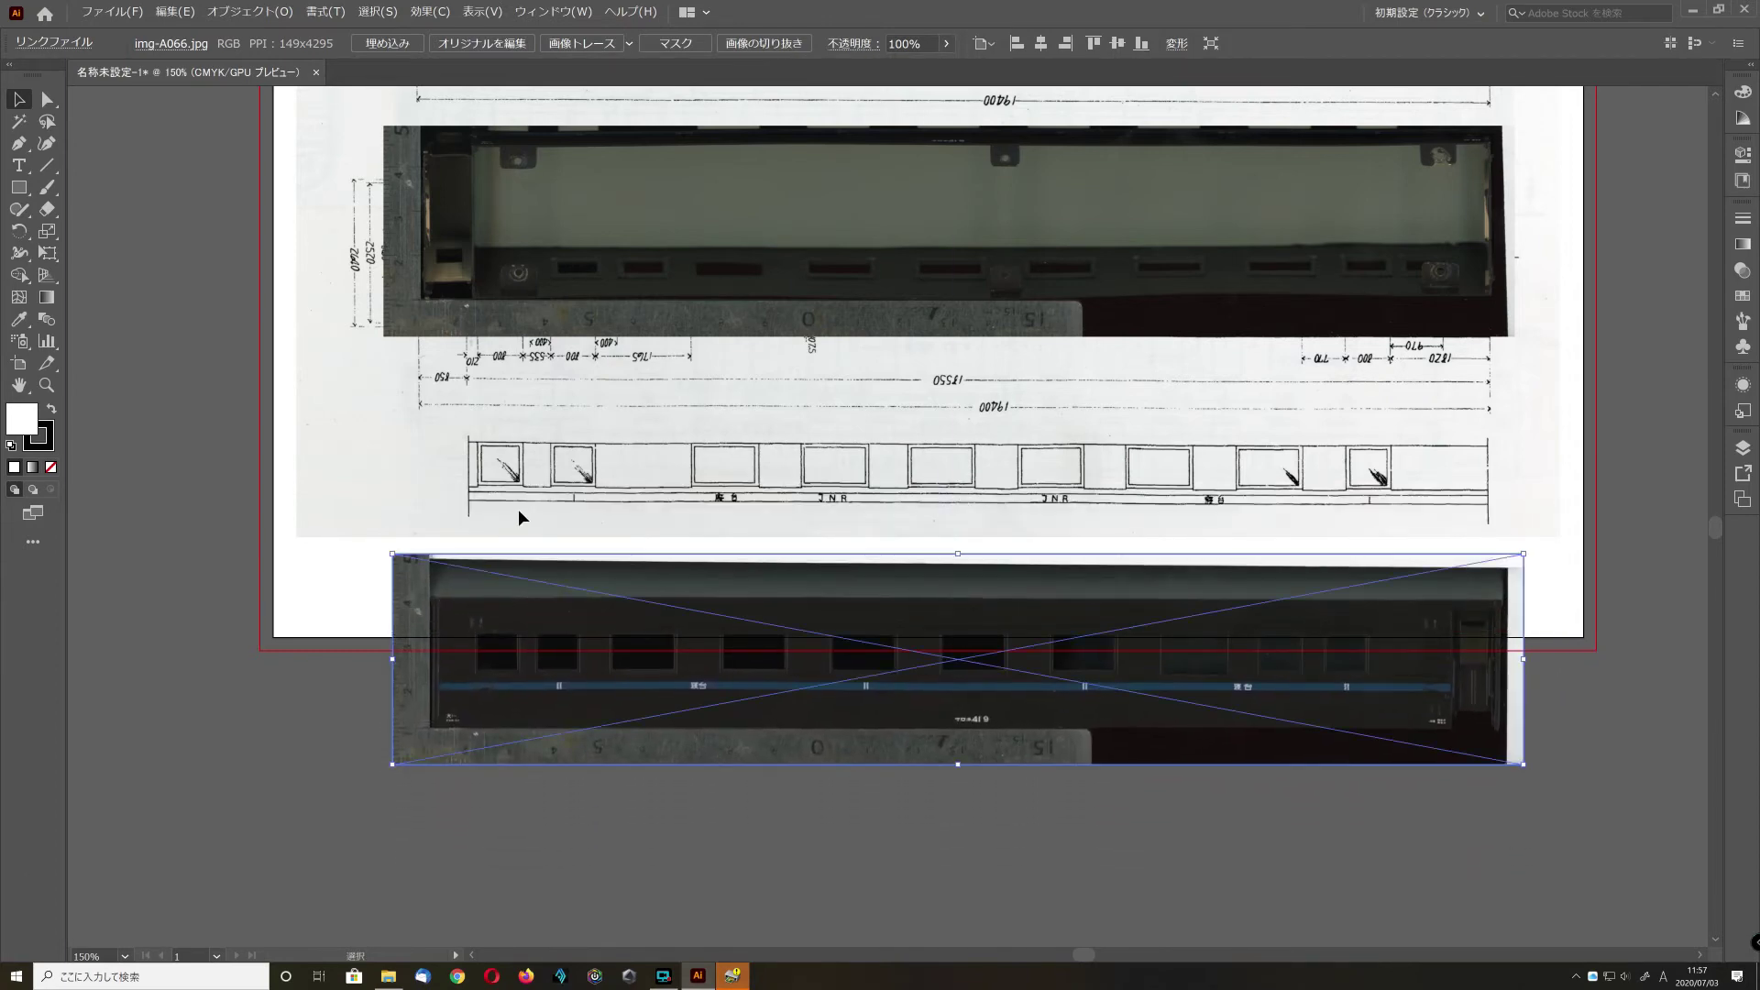
- Move photo img-A066.jpg away from the drawing's lower edge and bring the uppermost photo, img-A067.jpg, down to the lower side elevation
{"action": "scroll", "coordinate": [519, 509], "scroll_direction": "up", "scroll_amount": 13}
{"action": "mouse_move", "coordinate": [540, 194]}
{"action": "left_mouse_down"}
{"action": "mouse_move", "coordinate": [528, 552]}
{"action": "mouse_move", "coordinate": [562, 734]}
{"action": "left_mouse_up"}
{"action": "mouse_move", "coordinate": [547, 874]}
{"action": "left_mouse_down"}
{"action": "mouse_move", "coordinate": [451, 277]}
{"action": "mouse_move", "coordinate": [524, 254]}
{"action": "mouse_move", "coordinate": [523, 99]}
{"action": "mouse_move", "coordinate": [530, 137]}
{"action": "left_mouse_up"}
{"action": "scroll", "coordinate": [529, 119], "scroll_direction": "up", "scroll_amount": 4}
{"action": "scroll", "coordinate": [532, 623], "scroll_direction": "down", "scroll_amount": 5}
{"action": "scroll", "coordinate": [535, 629], "scroll_direction": "down", "scroll_amount": 2}
{"action": "left_click_drag", "start_coordinate": [534, 629], "coordinate": [585, 787]}
{"action": "scroll", "coordinate": [582, 787], "scroll_direction": "down", "scroll_amount": 4}
{"action": "left_click_drag", "start_coordinate": [594, 620], "coordinate": [580, 613]}
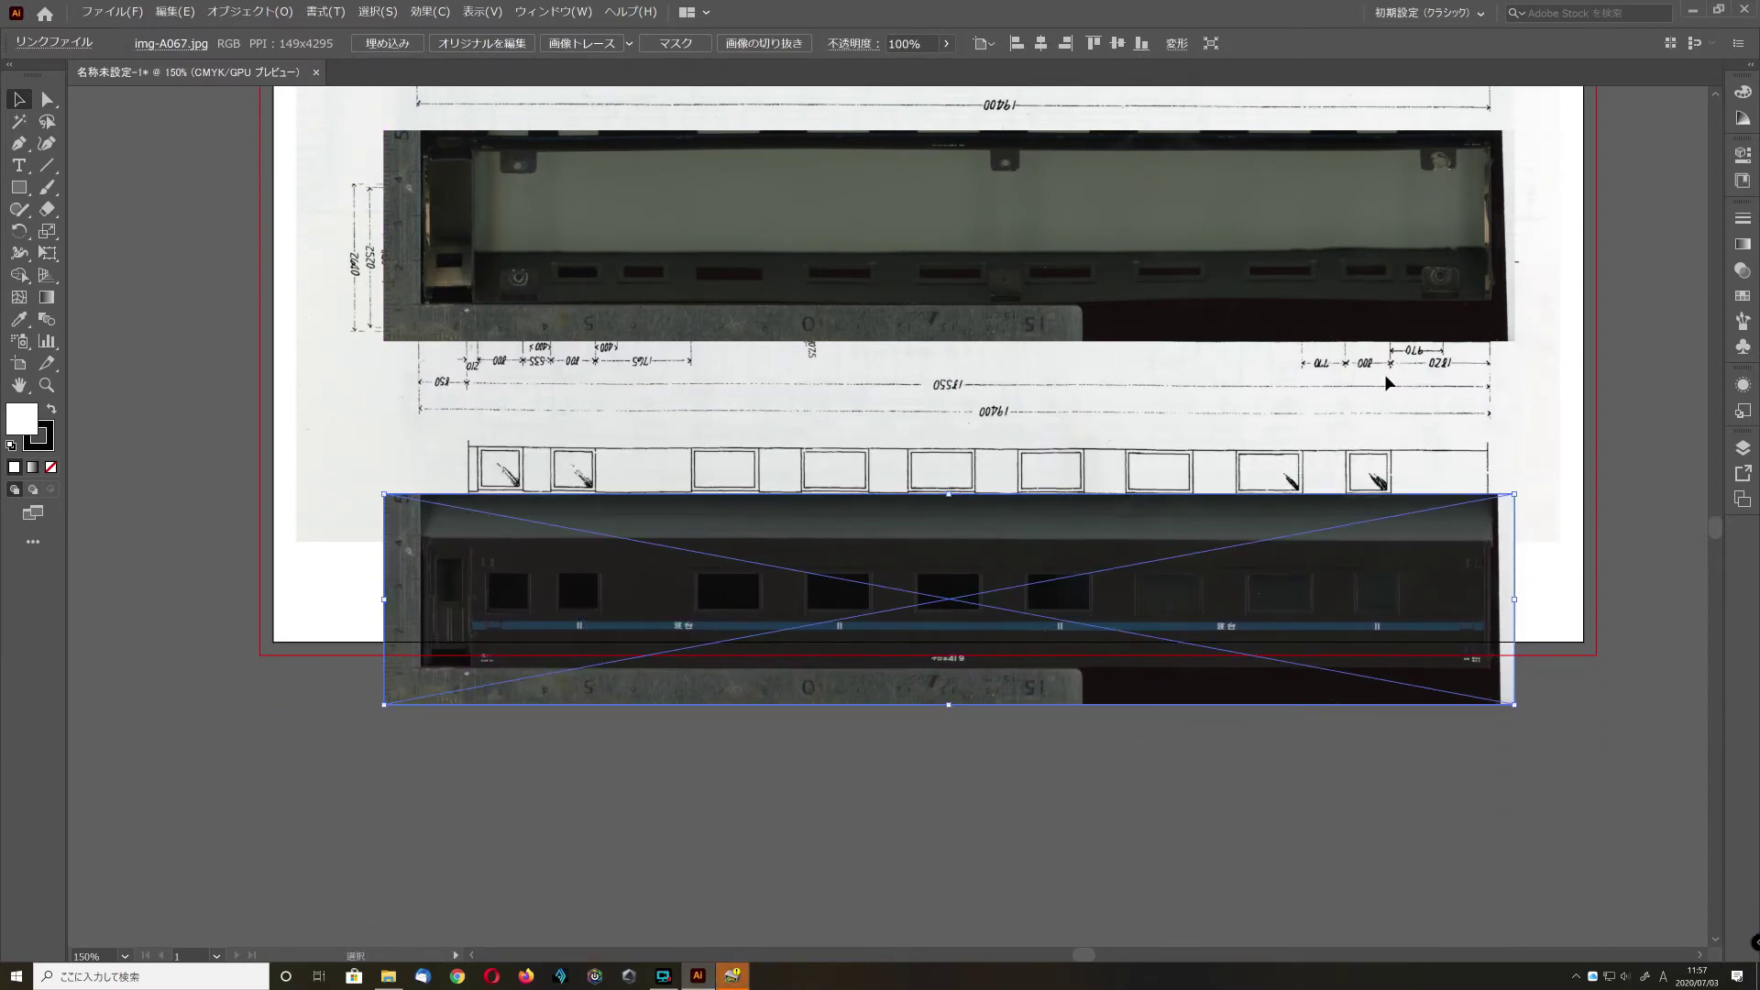
- Set the opacity of img-A067.jpg to 33% and move it over the drawing's lower side elevation
{"action": "left_click", "coordinate": [1743, 274]}
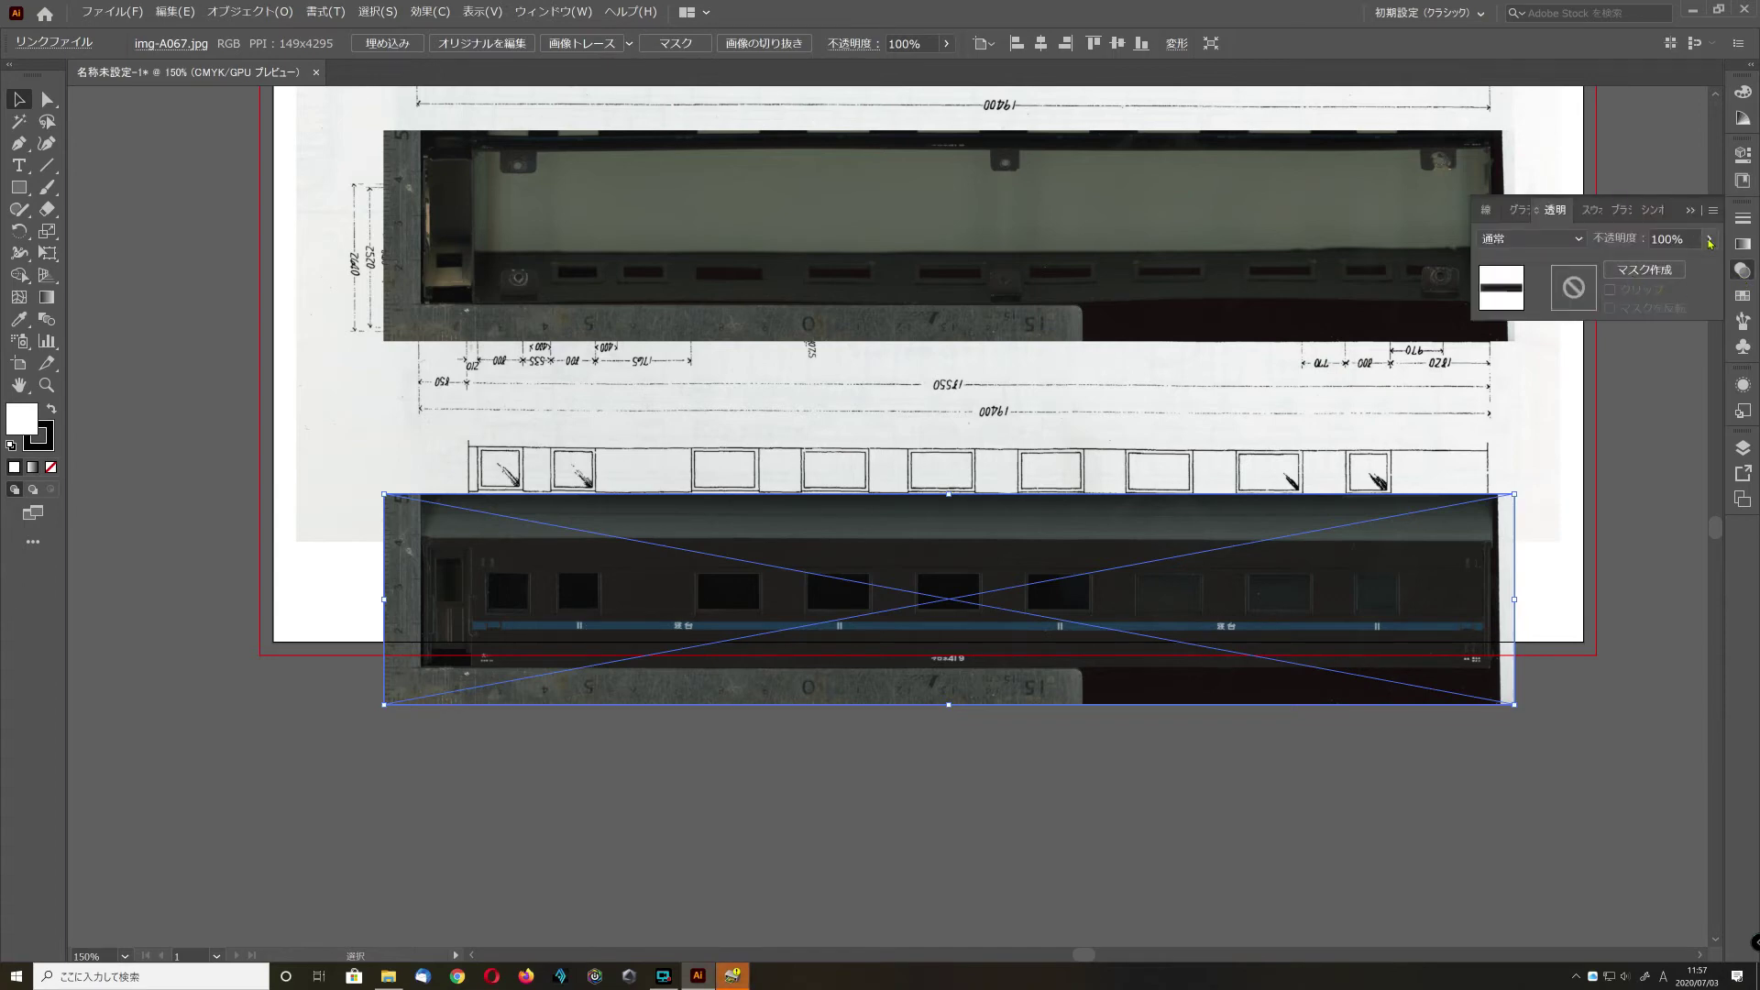
{"action": "left_click_drag", "start_coordinate": [1656, 270], "coordinate": [1654, 267]}
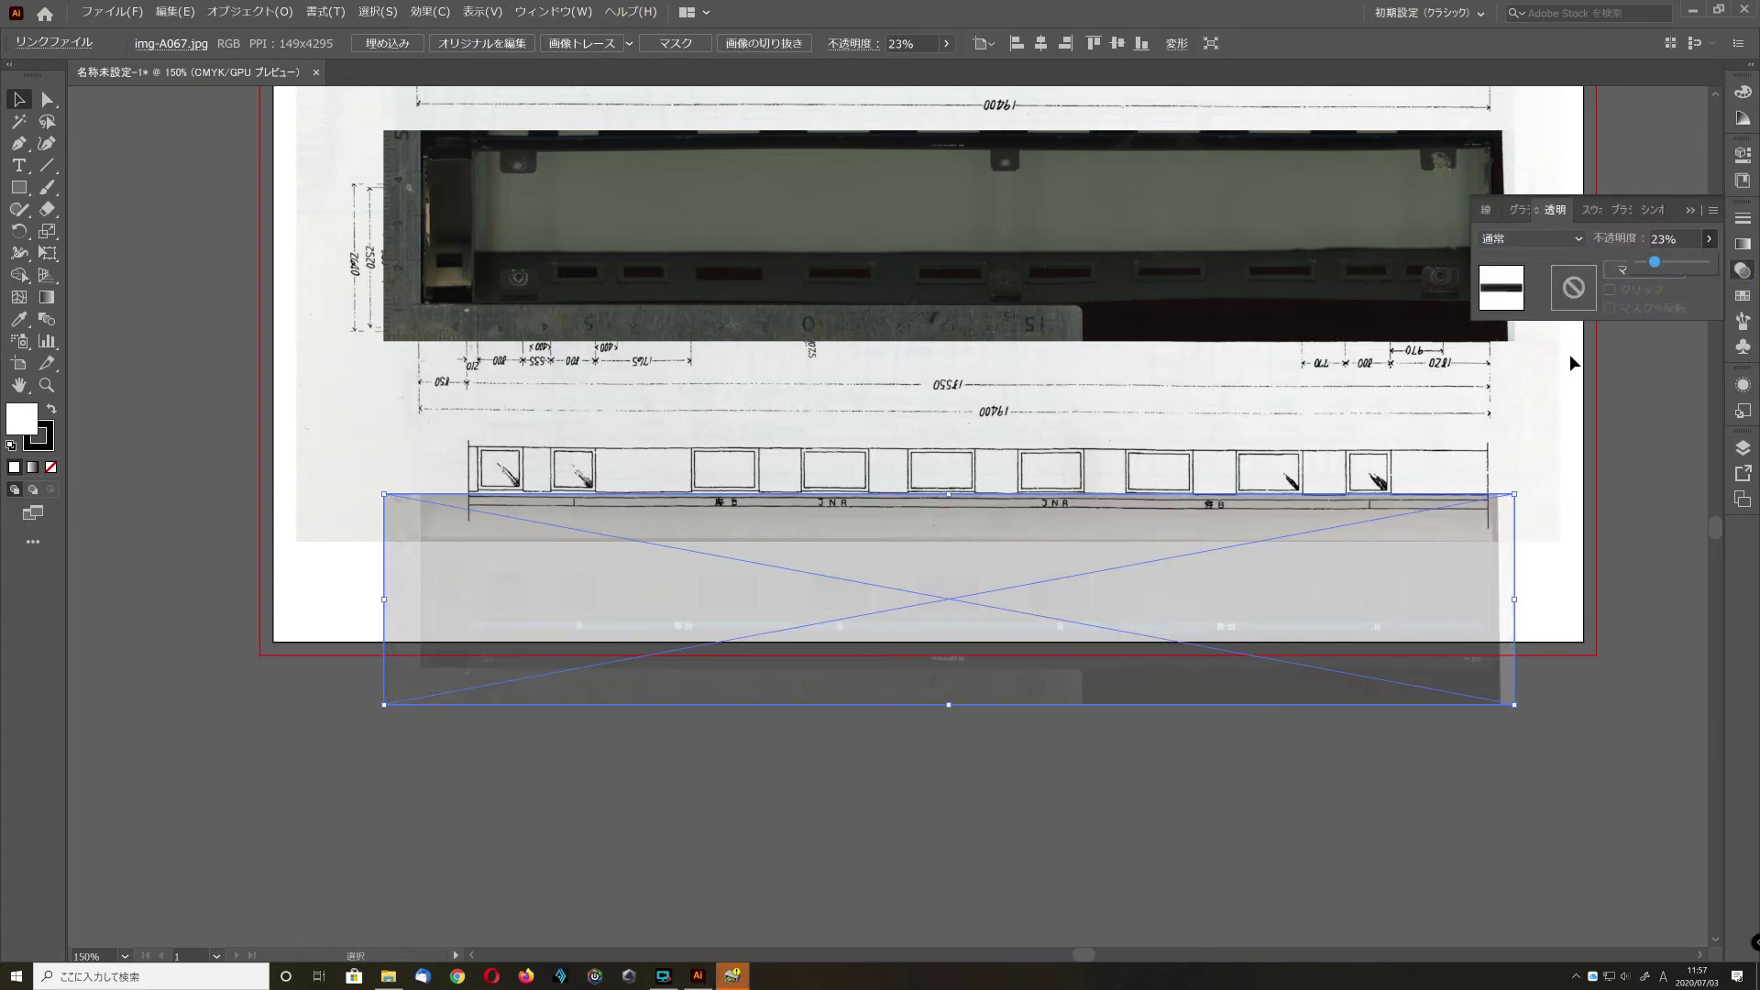
{"action": "left_click_drag", "start_coordinate": [1663, 266], "coordinate": [1663, 266]}
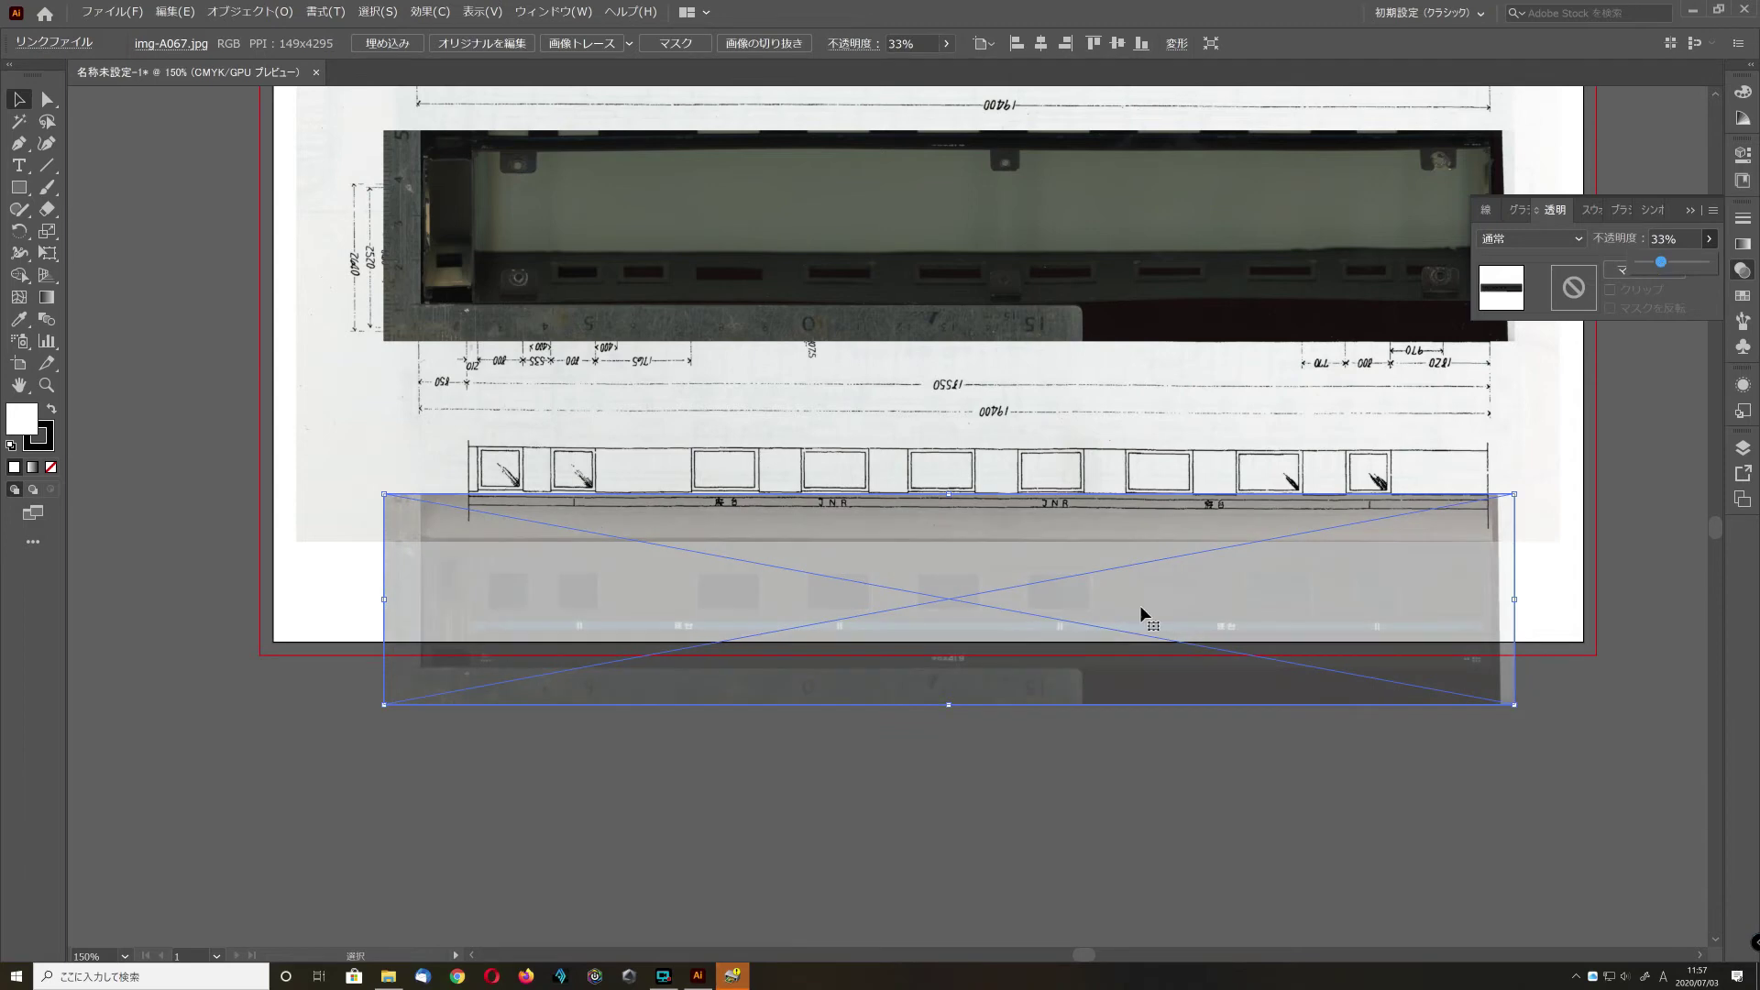
{"action": "left_click", "coordinate": [1140, 603]}
{"action": "left_click_drag", "start_coordinate": [1126, 543], "coordinate": [1111, 423]}
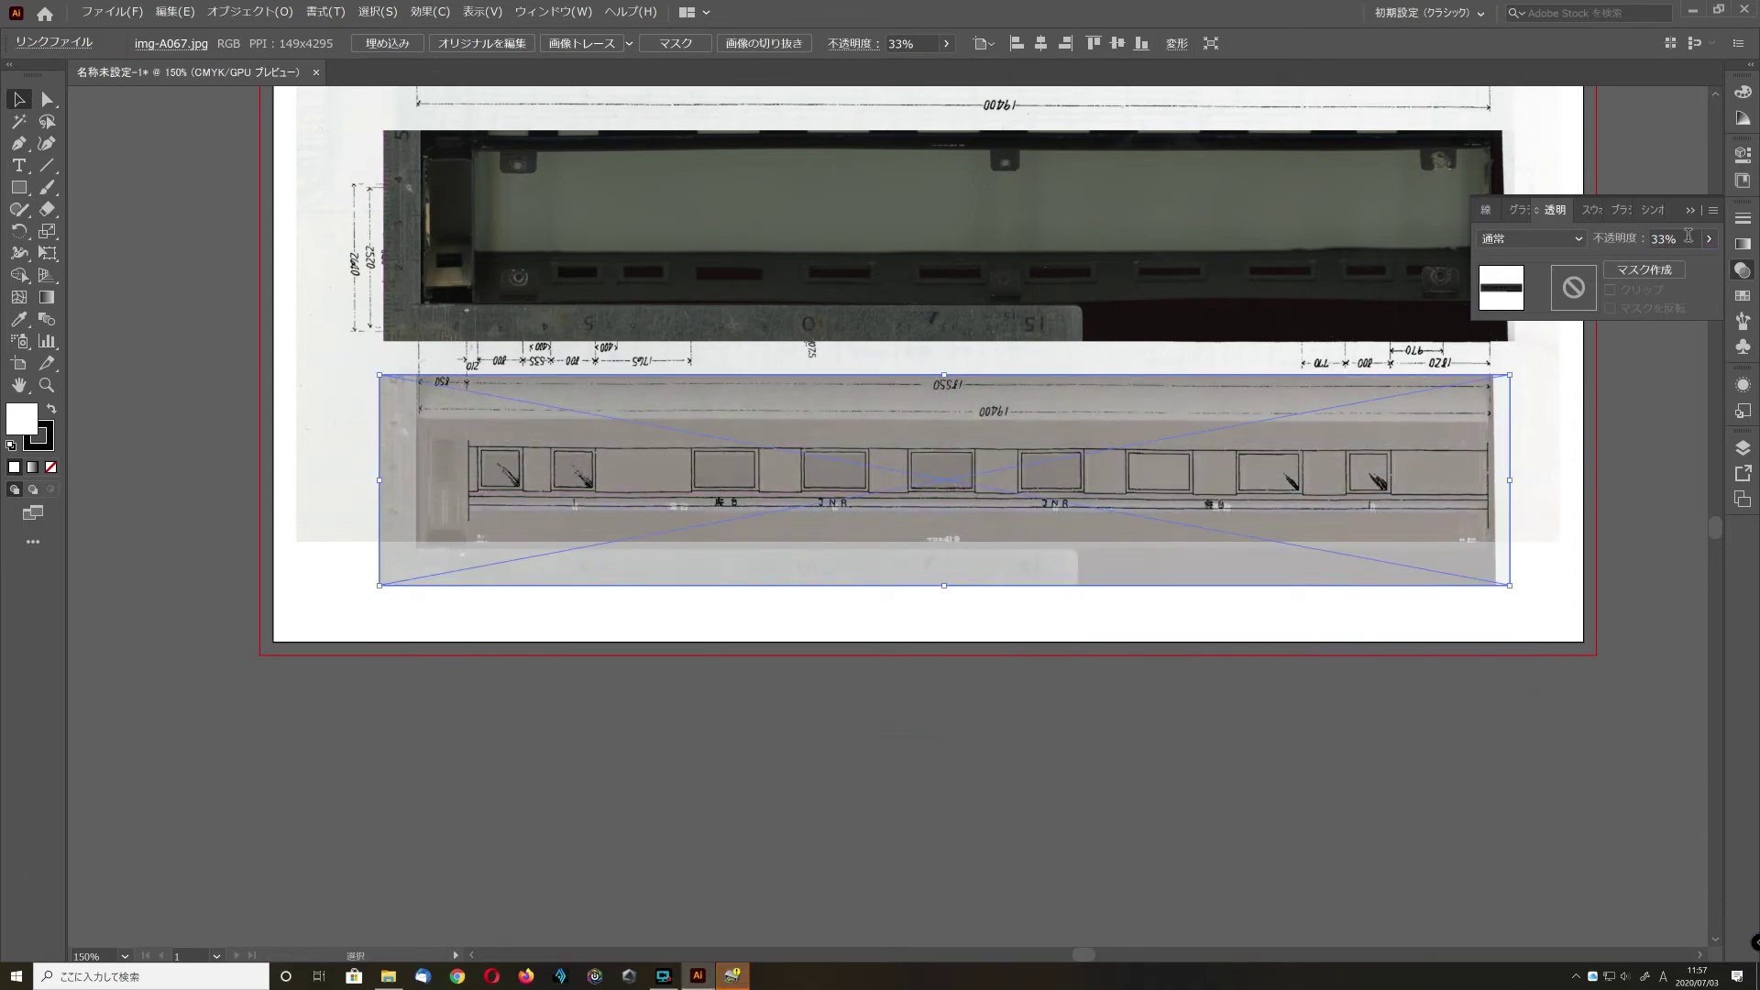
- Set the overlaid photo's opacity to 59% and align its windows with the drawn windows near the carriage door
{"action": "left_click_drag", "start_coordinate": [1672, 265], "coordinate": [1681, 264]}
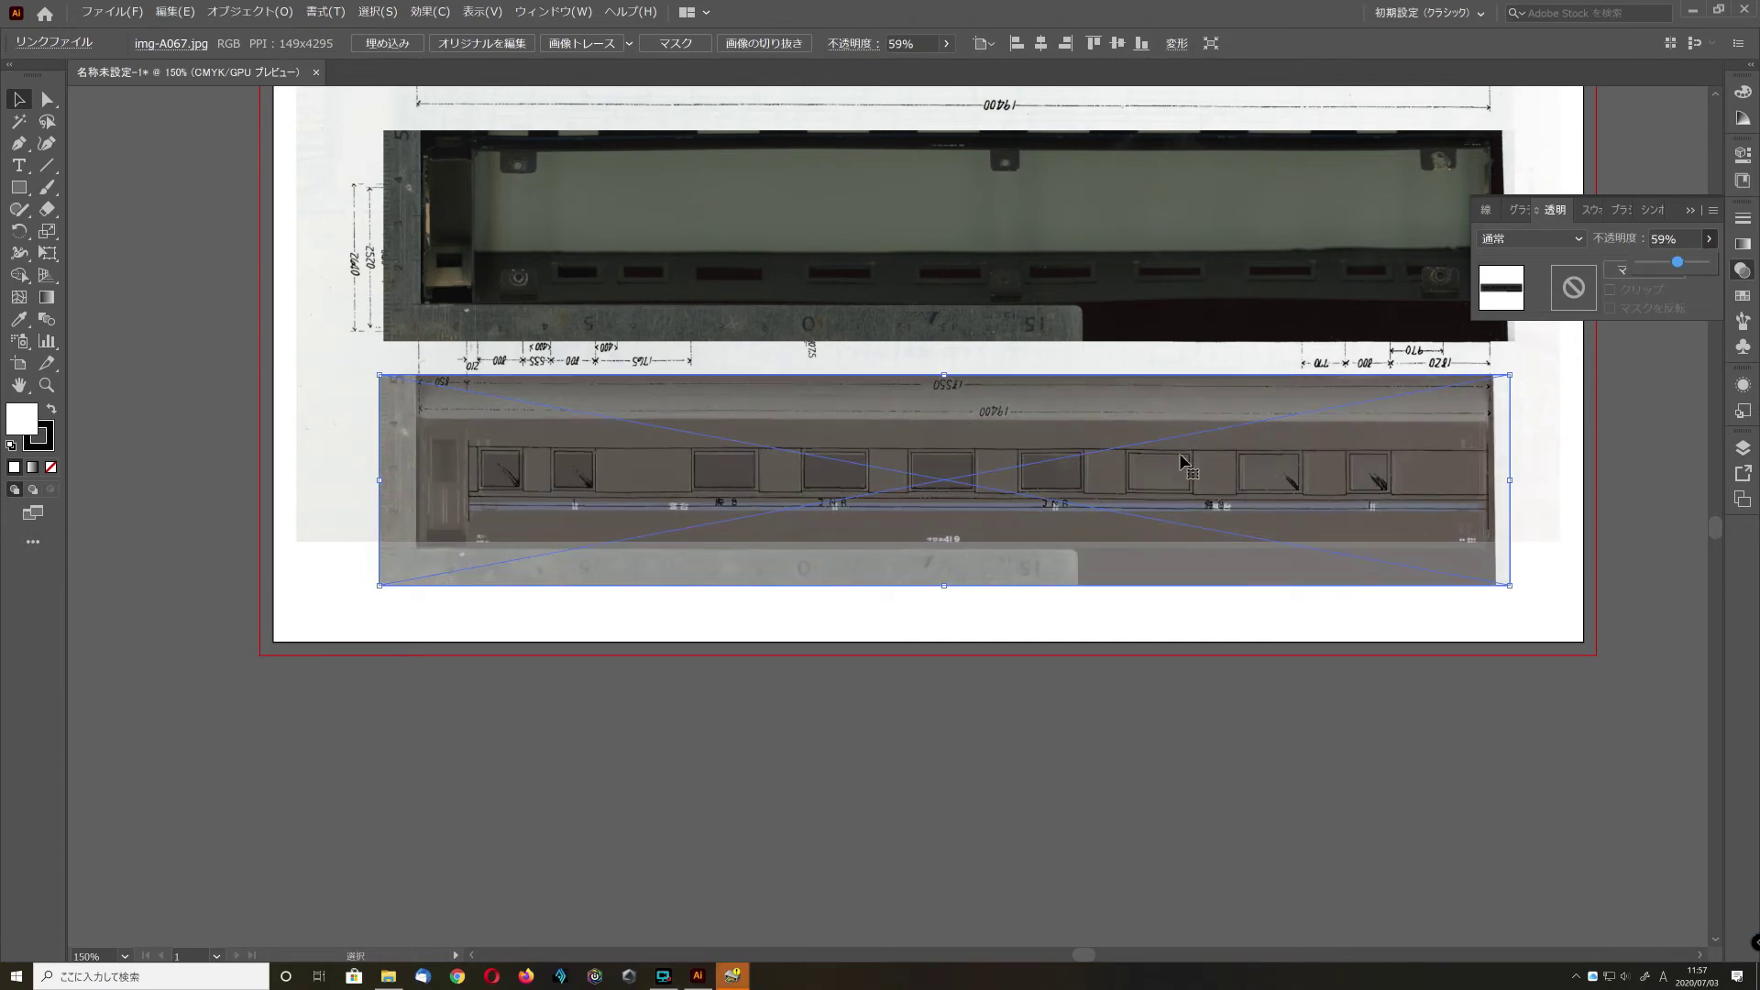
{"action": "scroll", "coordinate": [1170, 473], "scroll_direction": "up", "scroll_amount": 3}
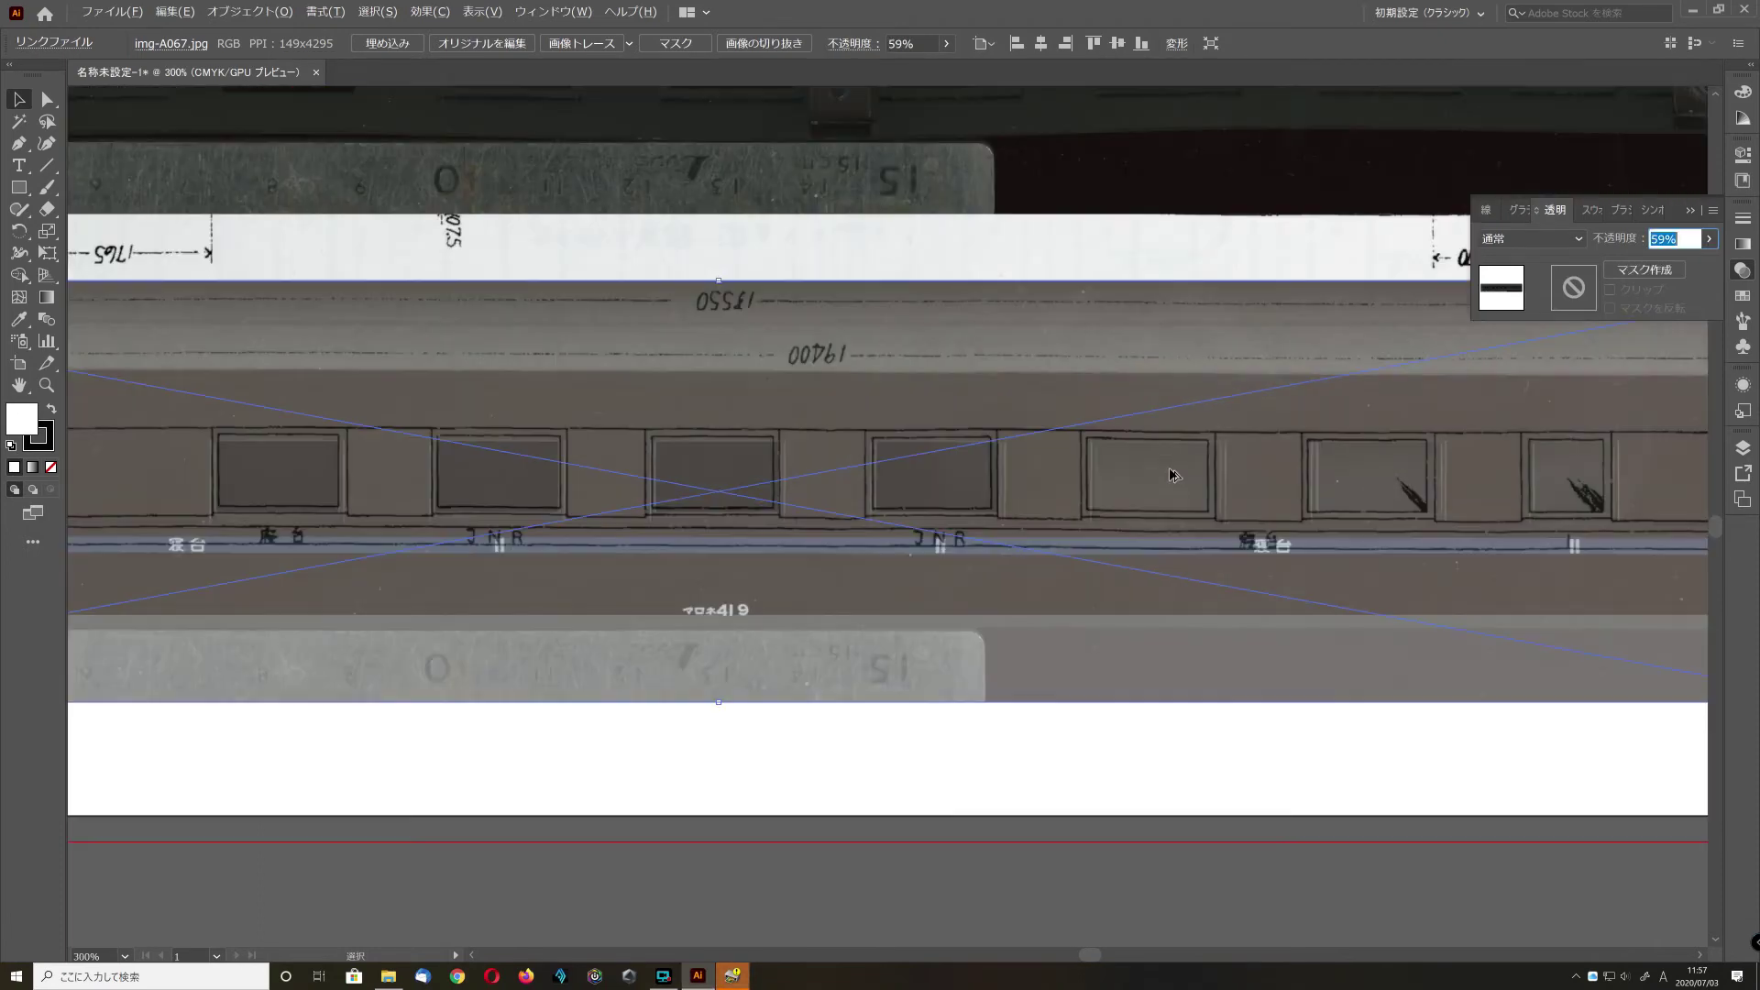
{"action": "scroll", "coordinate": [845, 514], "scroll_direction": "left", "scroll_amount": 10}
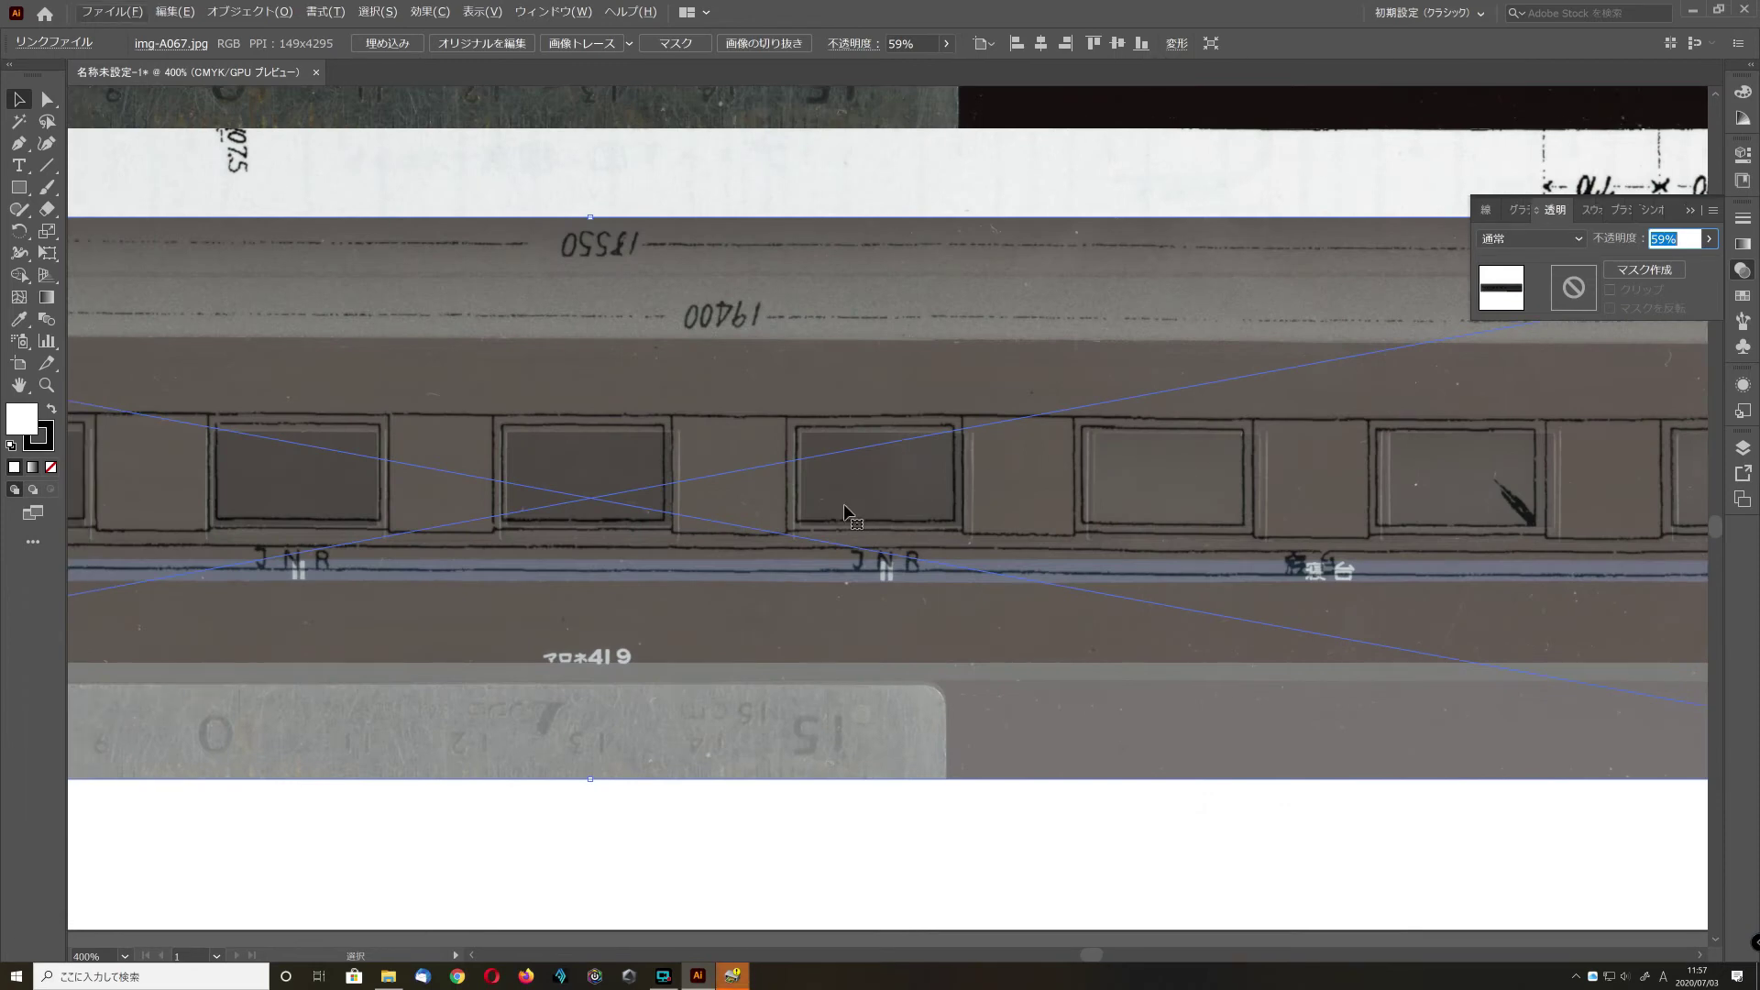
{"action": "scroll", "coordinate": [844, 513], "scroll_direction": "left", "scroll_amount": 4}
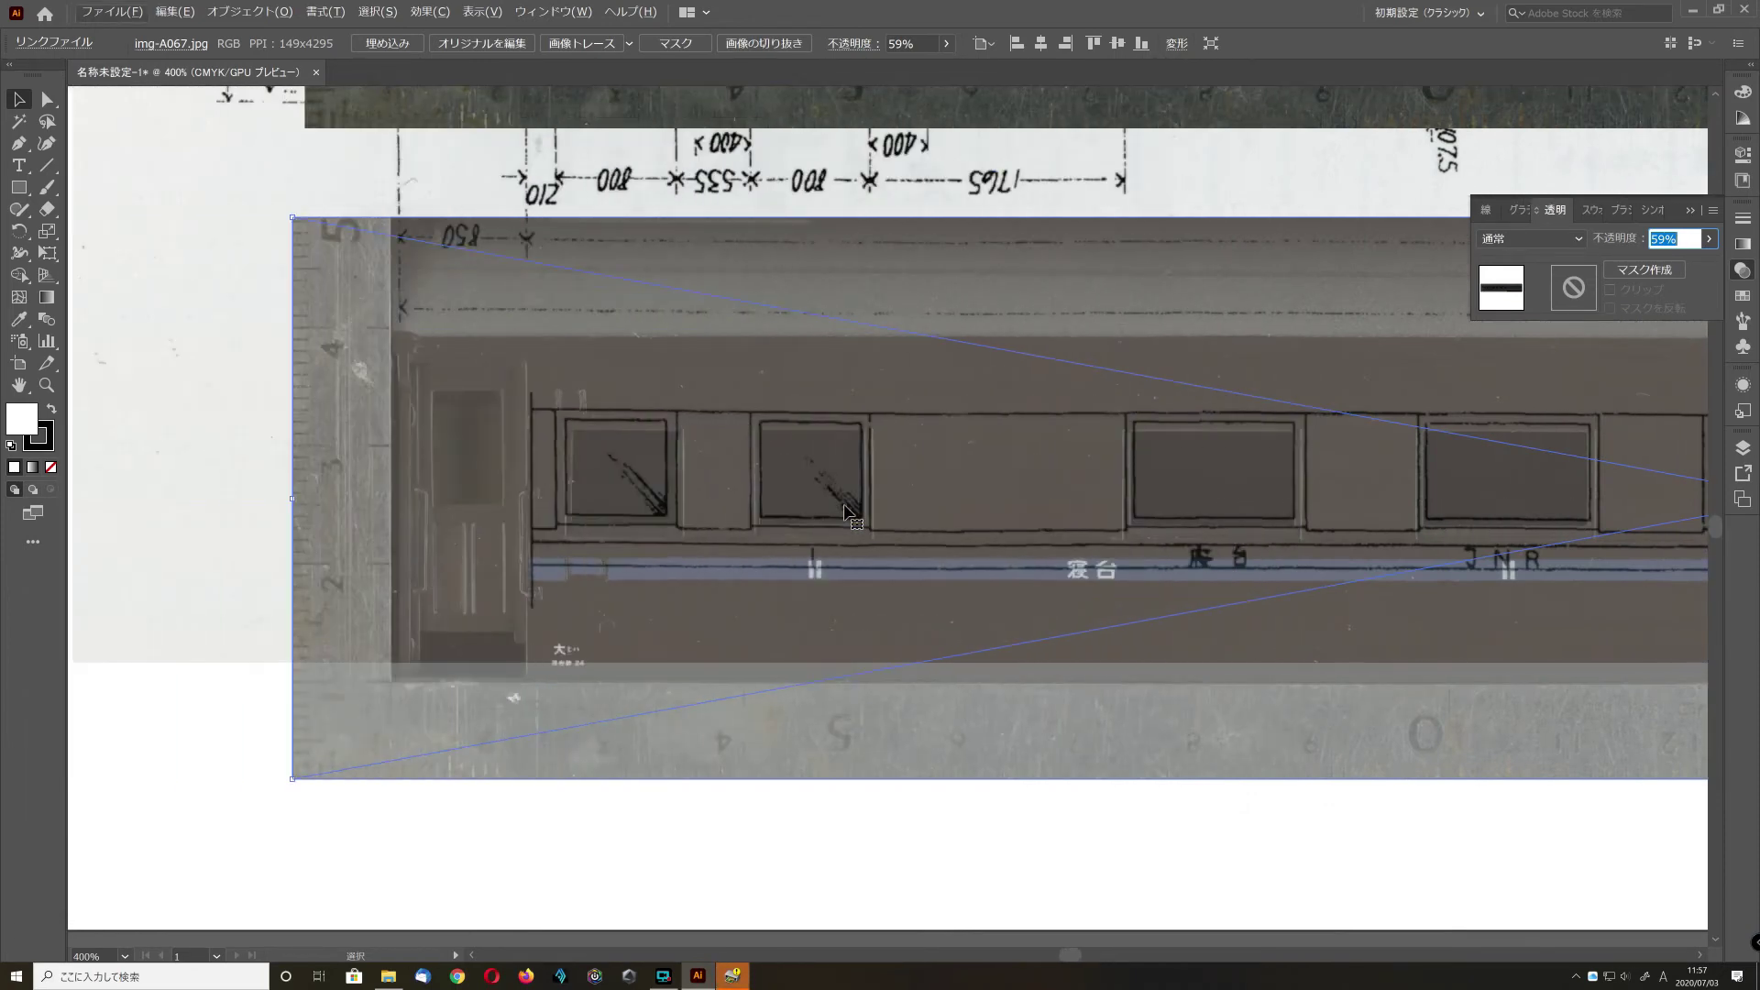
{"action": "left_click_drag", "start_coordinate": [798, 482], "coordinate": [790, 468]}
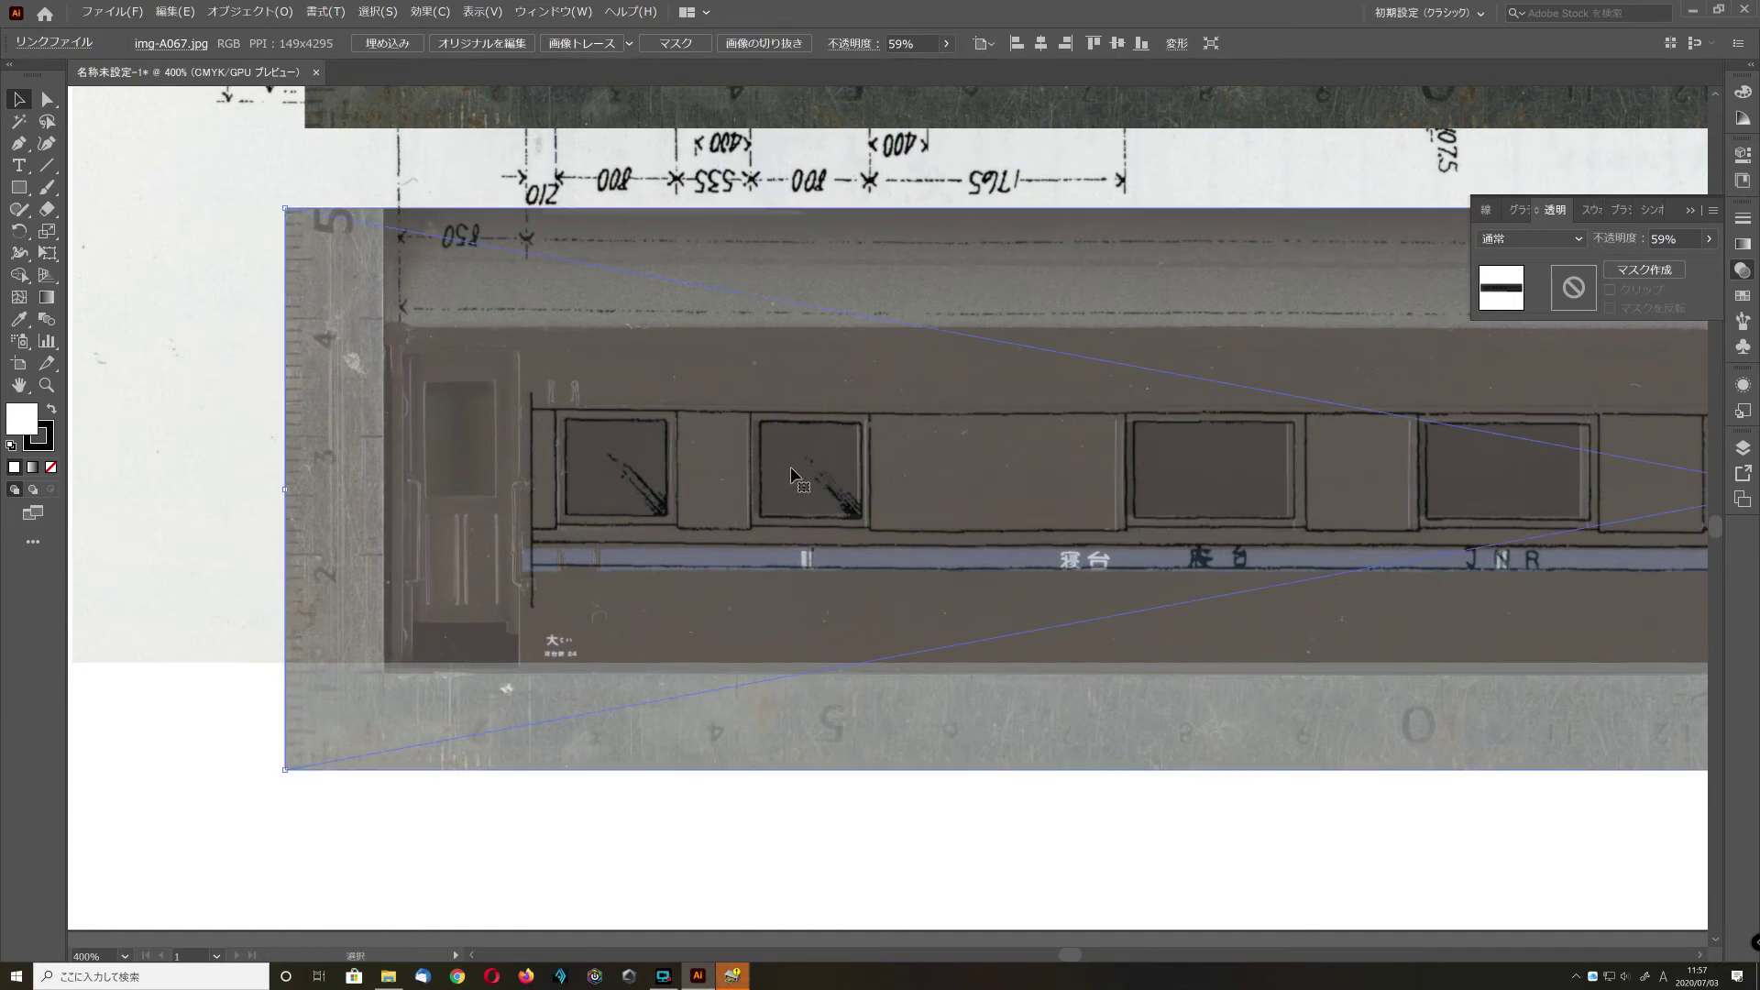
- Examine how the photo's windows line up with the drawing along the carriage to its far end
{"action": "key", "text": "super"}
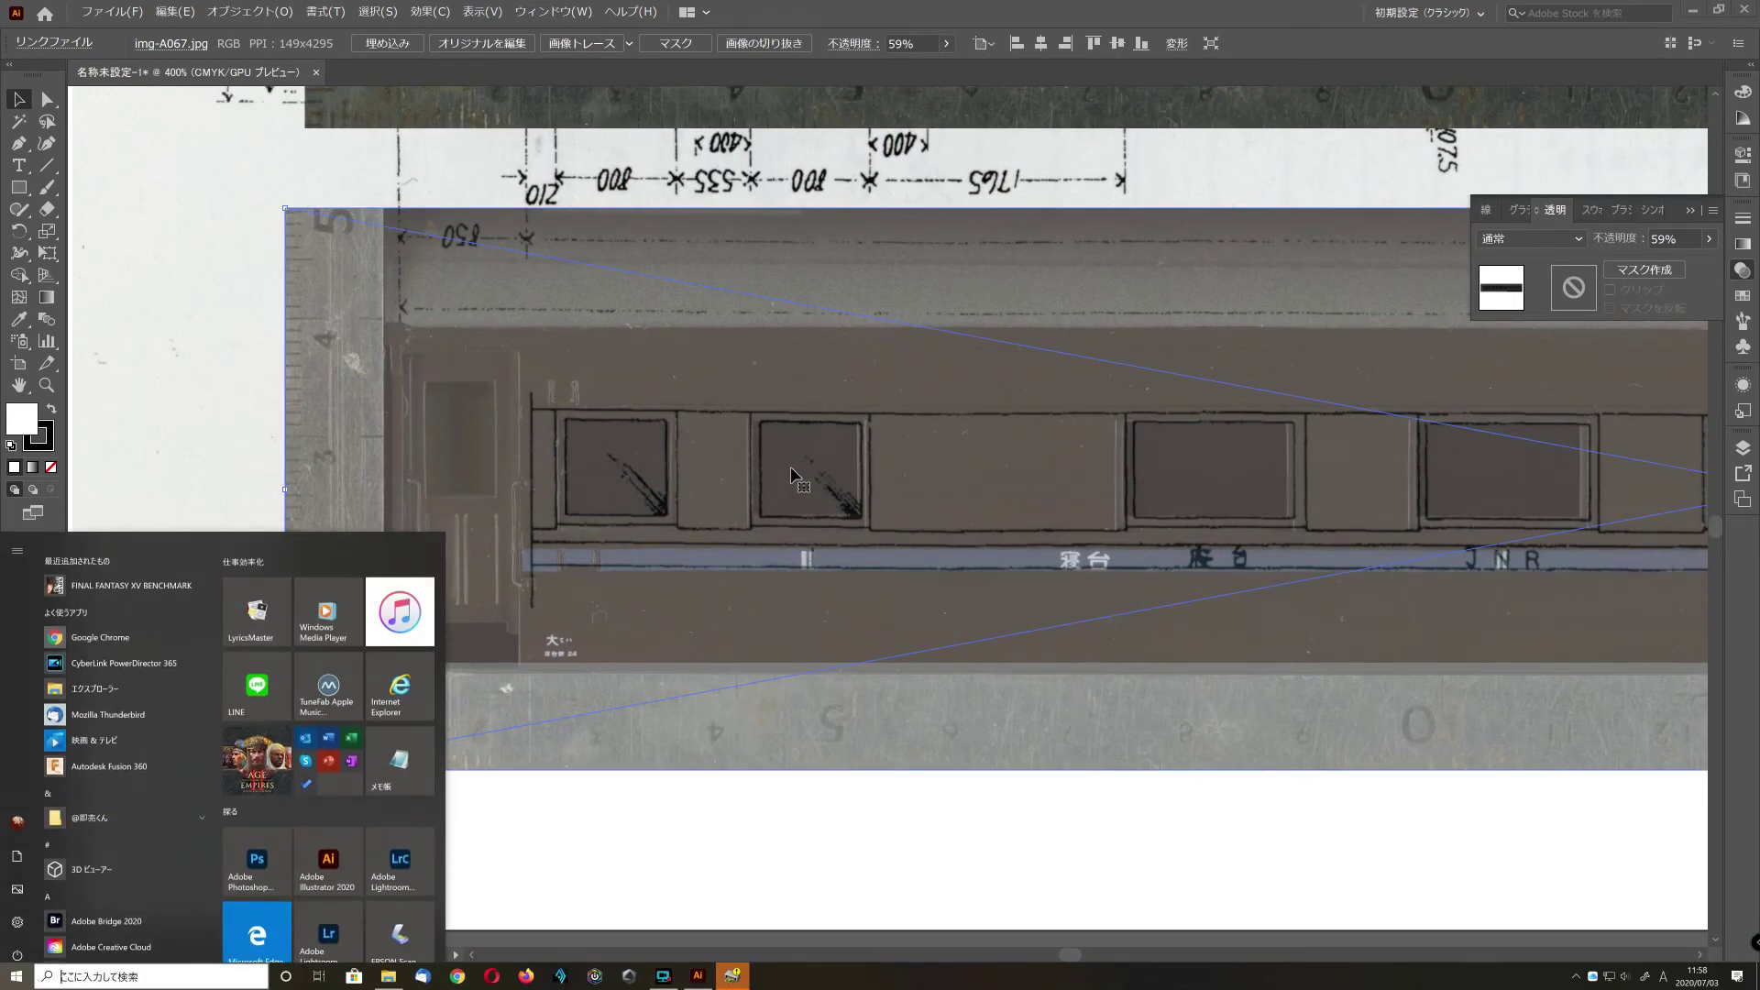
{"action": "key", "text": "super"}
{"action": "key", "text": "Page_Down"}
{"action": "key", "text": "Page_Up"}
{"action": "scroll", "coordinate": [791, 468], "scroll_direction": "right", "scroll_amount": 2}
{"action": "scroll", "coordinate": [794, 474], "scroll_direction": "right", "scroll_amount": 10}
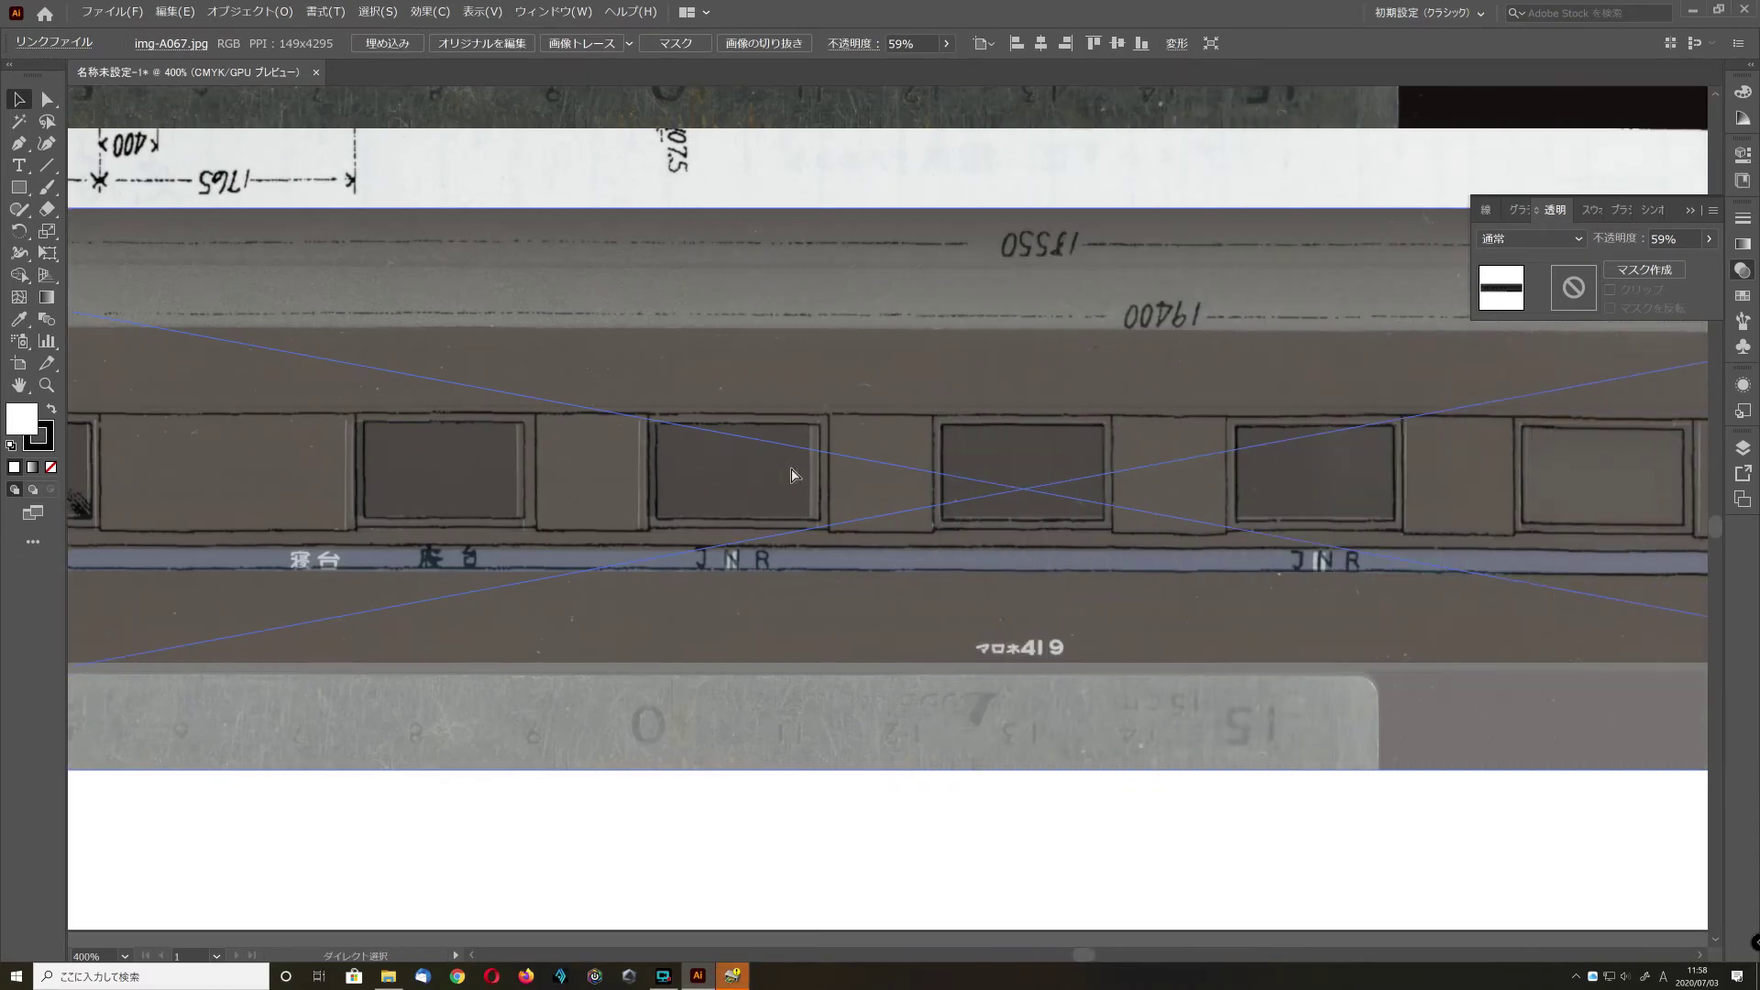
{"action": "scroll", "coordinate": [794, 474], "scroll_direction": "right", "scroll_amount": 8}
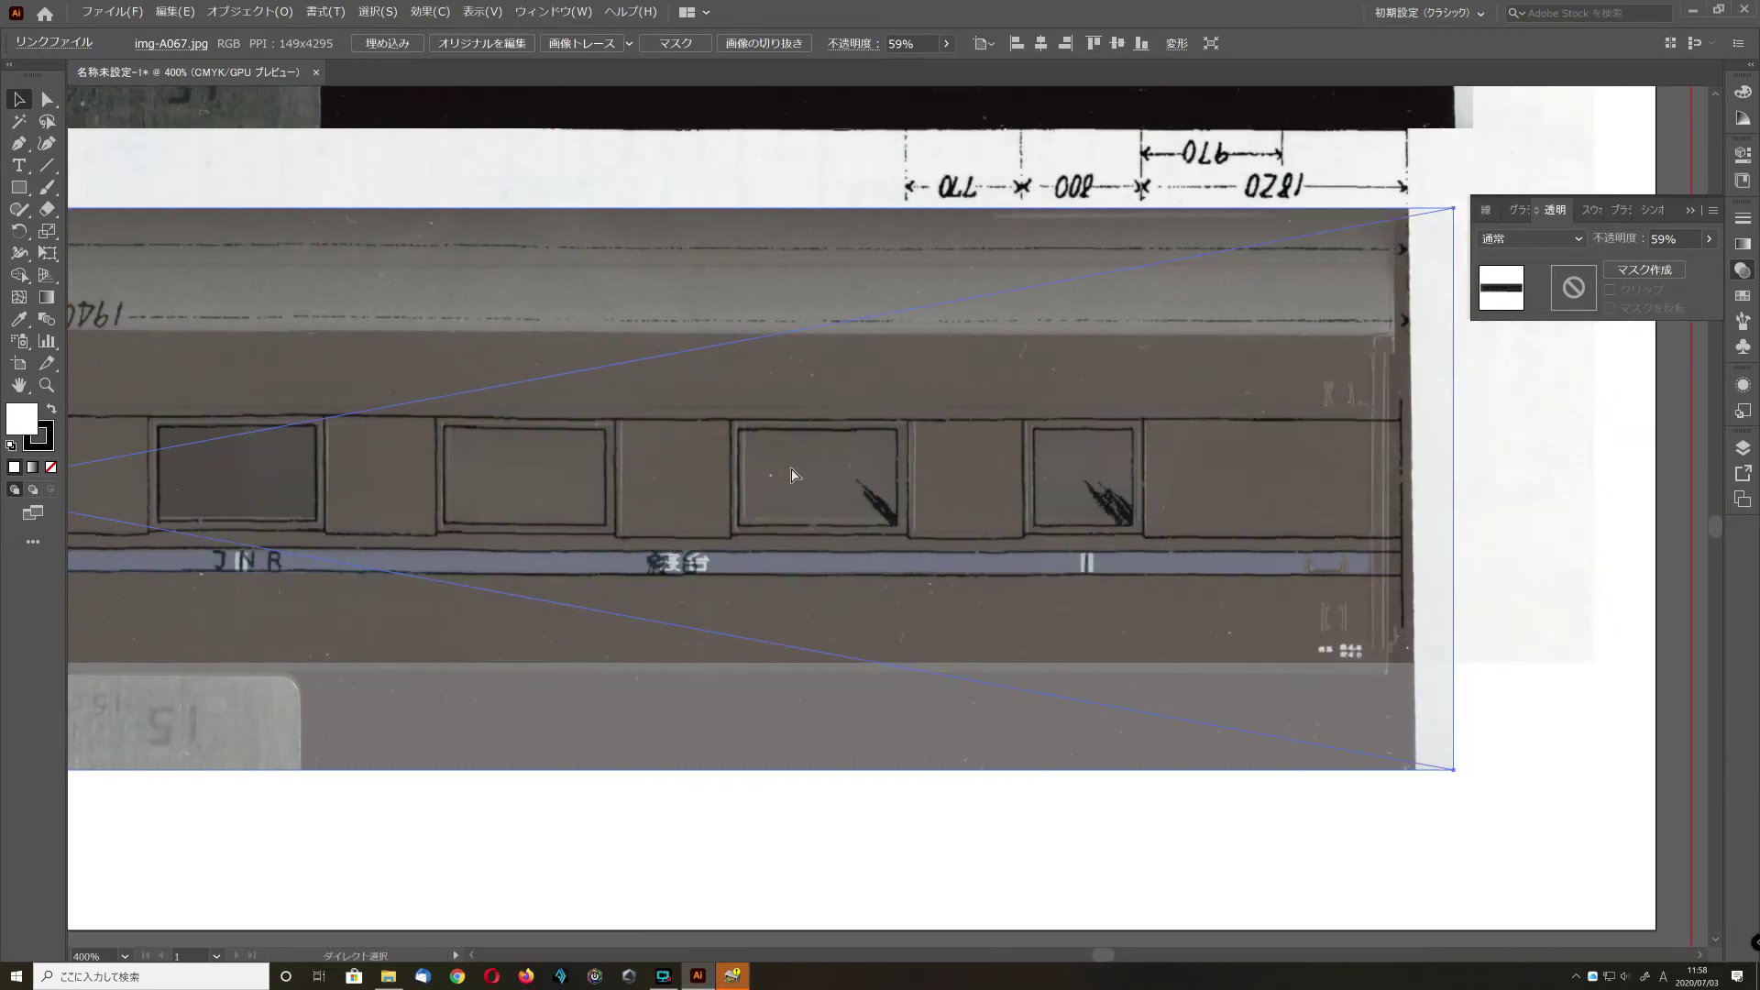
- Set the overlaid photo's opacity to 77% and try shifting it slightly sideways against the drawing
{"action": "left_click", "coordinate": [1709, 240]}
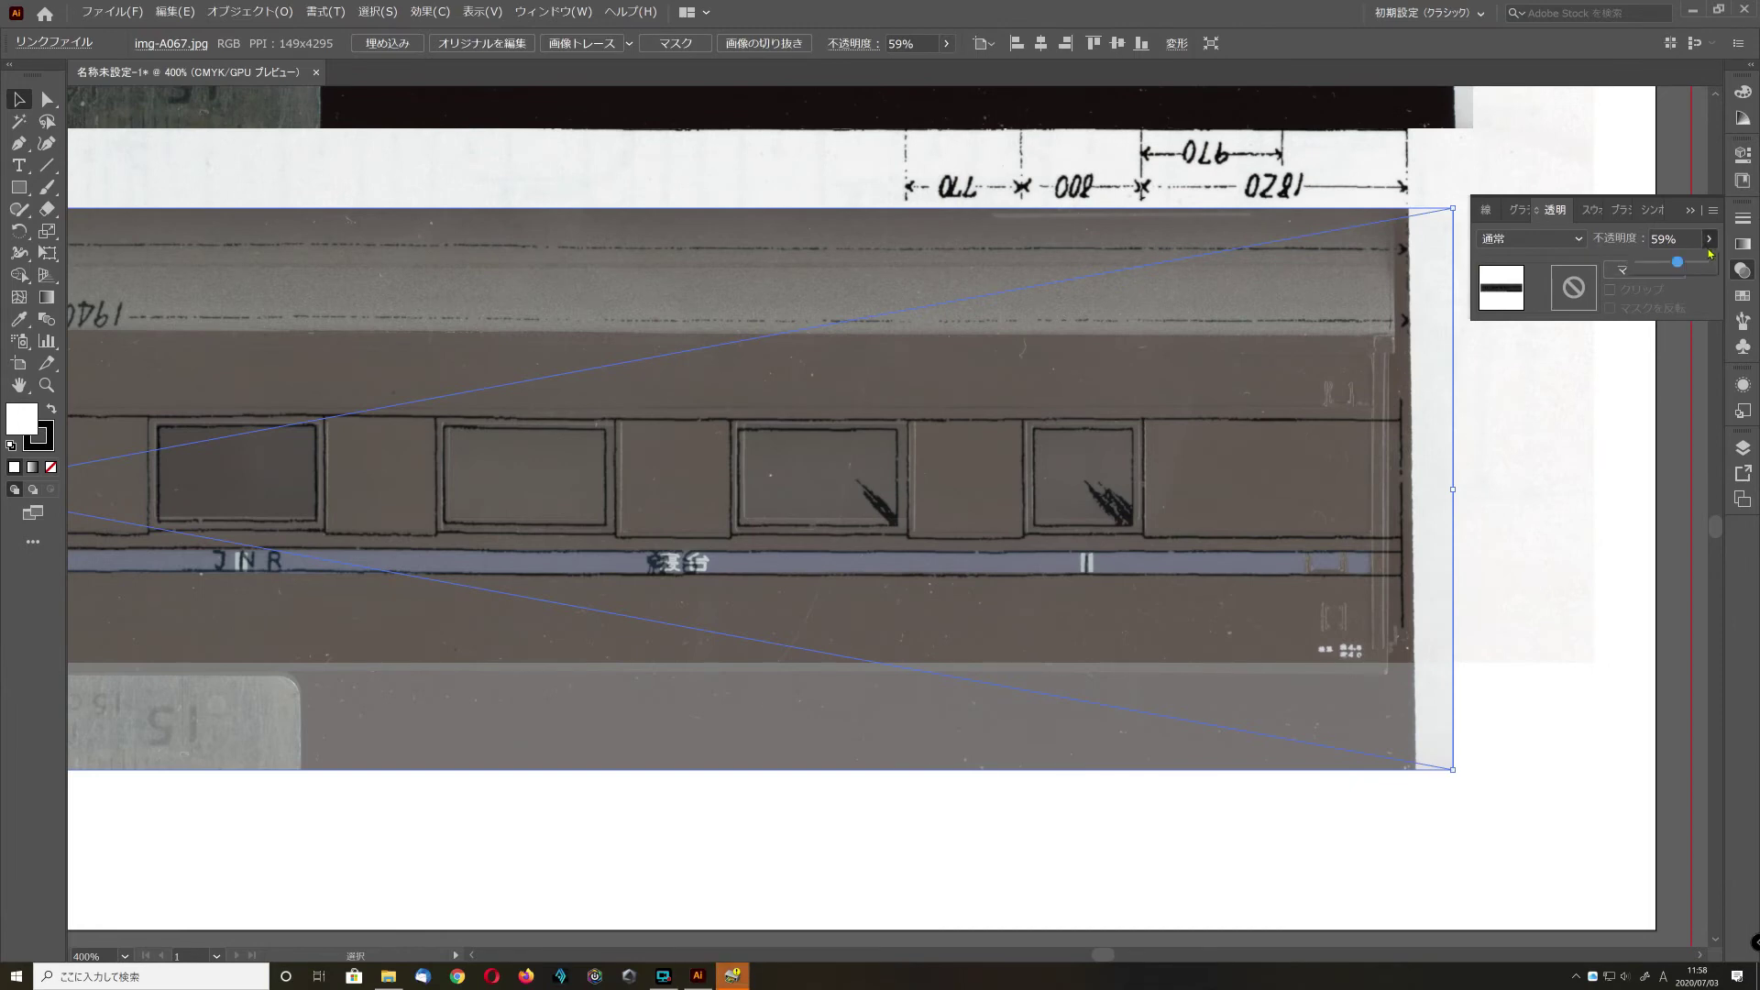
{"action": "mouse_move", "coordinate": [1676, 267]}
{"action": "left_mouse_down"}
{"action": "mouse_move", "coordinate": [1662, 267]}
{"action": "mouse_move", "coordinate": [1692, 266]}
{"action": "left_mouse_up"}
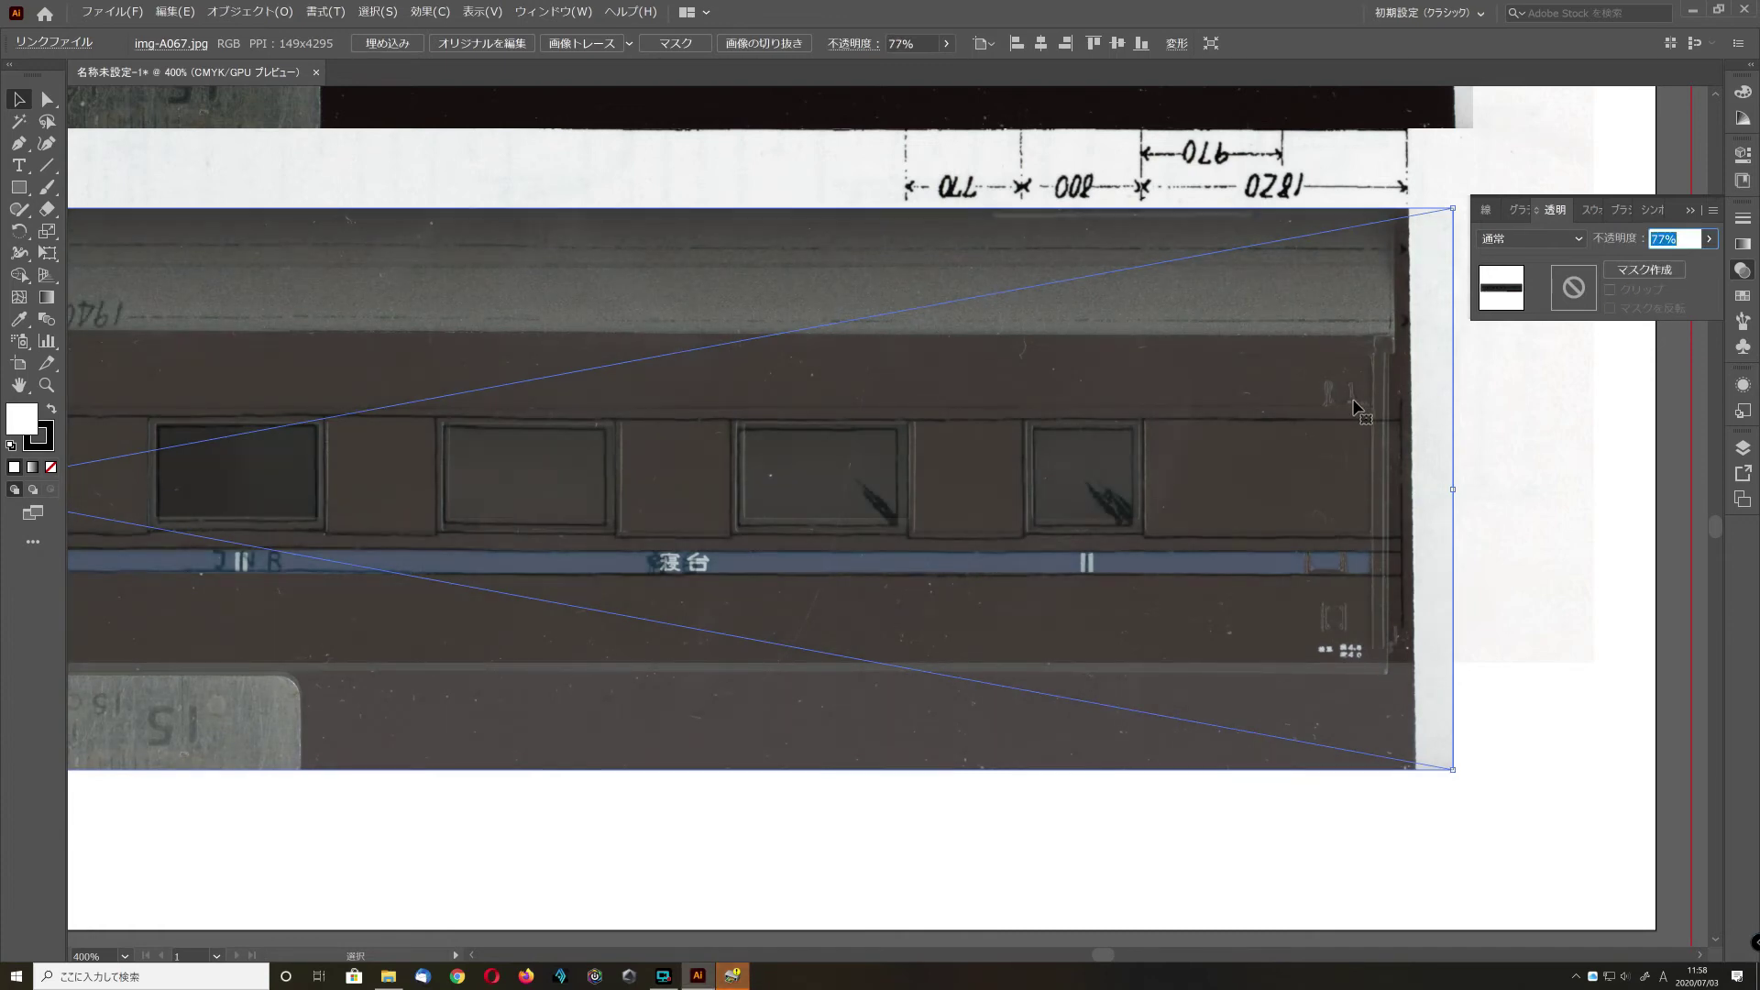
{"action": "left_click_drag", "start_coordinate": [1361, 398], "coordinate": [1350, 410]}
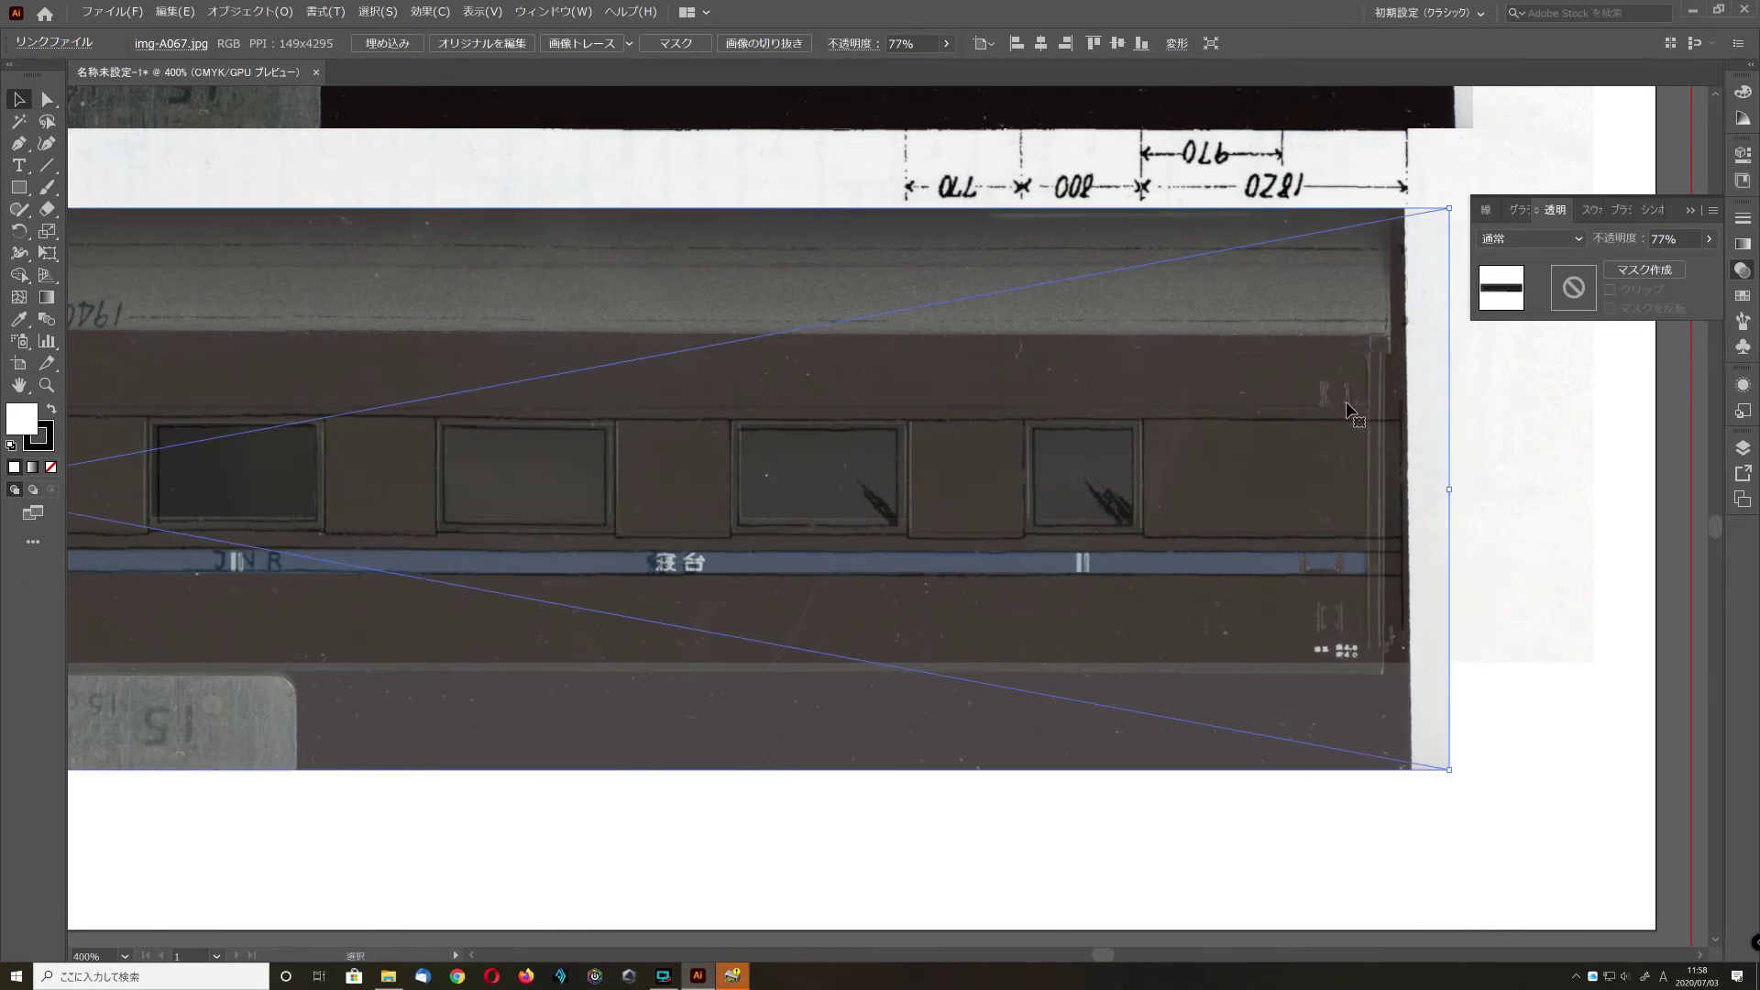
{"action": "key", "text": "Left"}
{"action": "key", "text": "Right"}
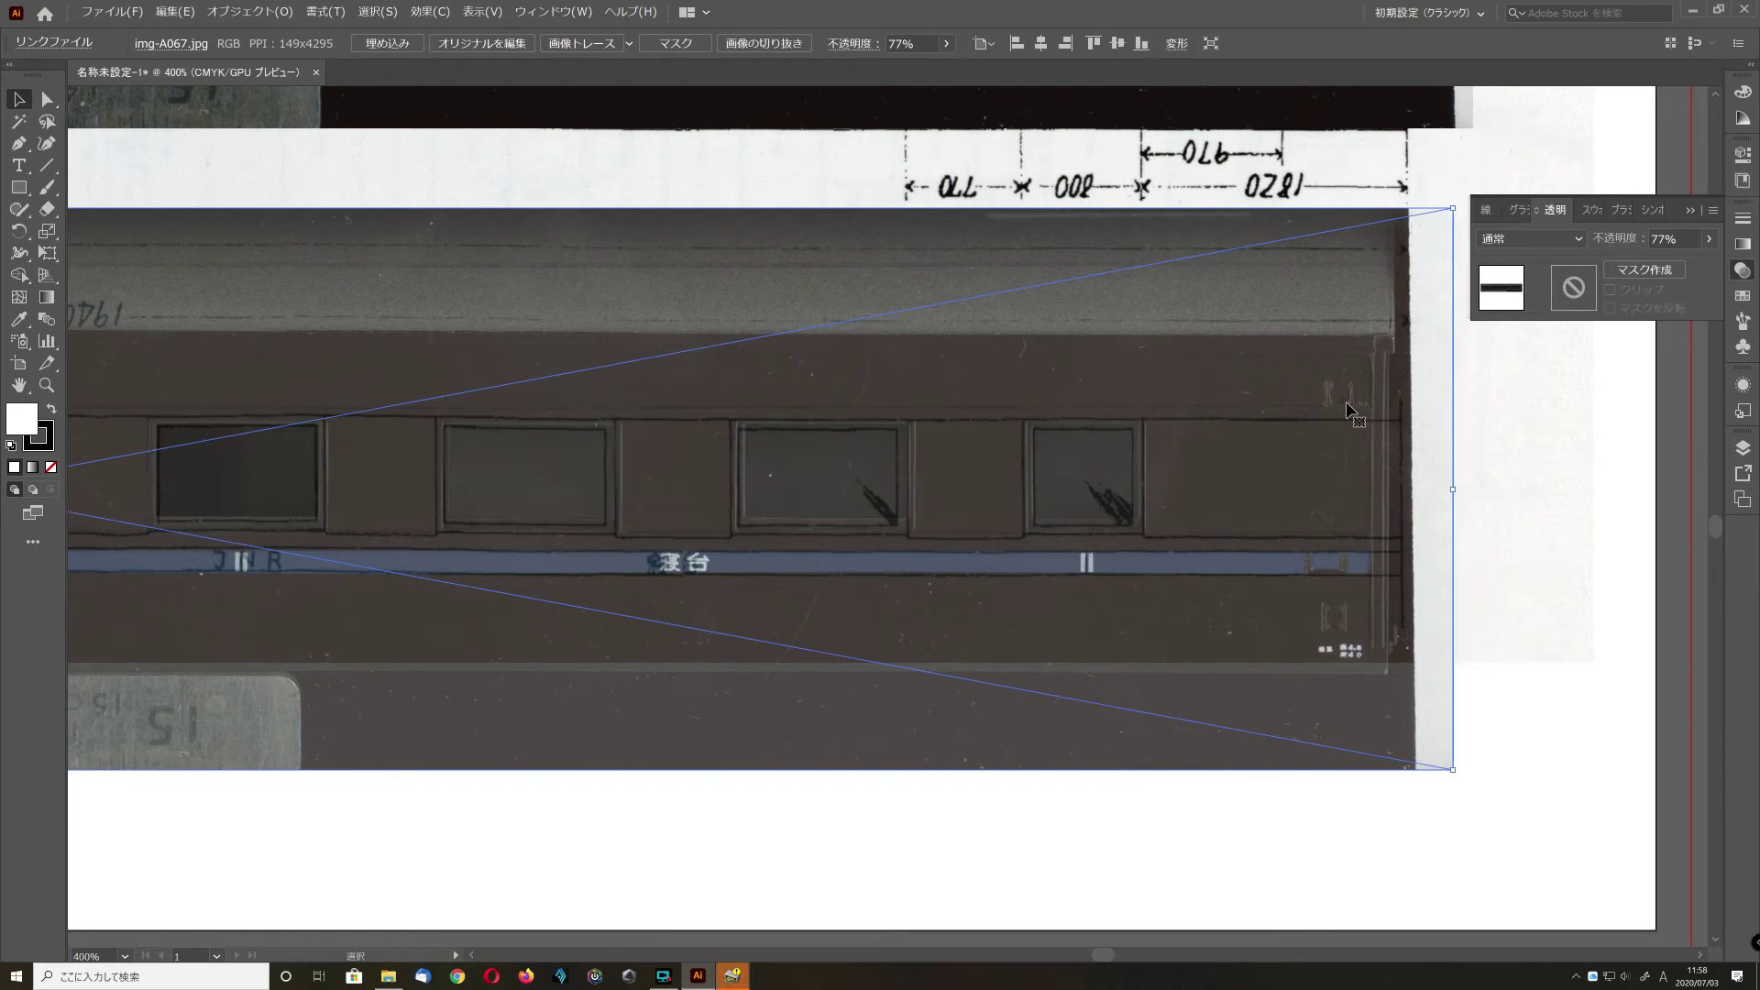
- Turn off Smart Guides, shift the overlaid photo slightly up and to the left, and check the window alignment along the carriage
{"action": "left_click", "coordinate": [561, 12]}
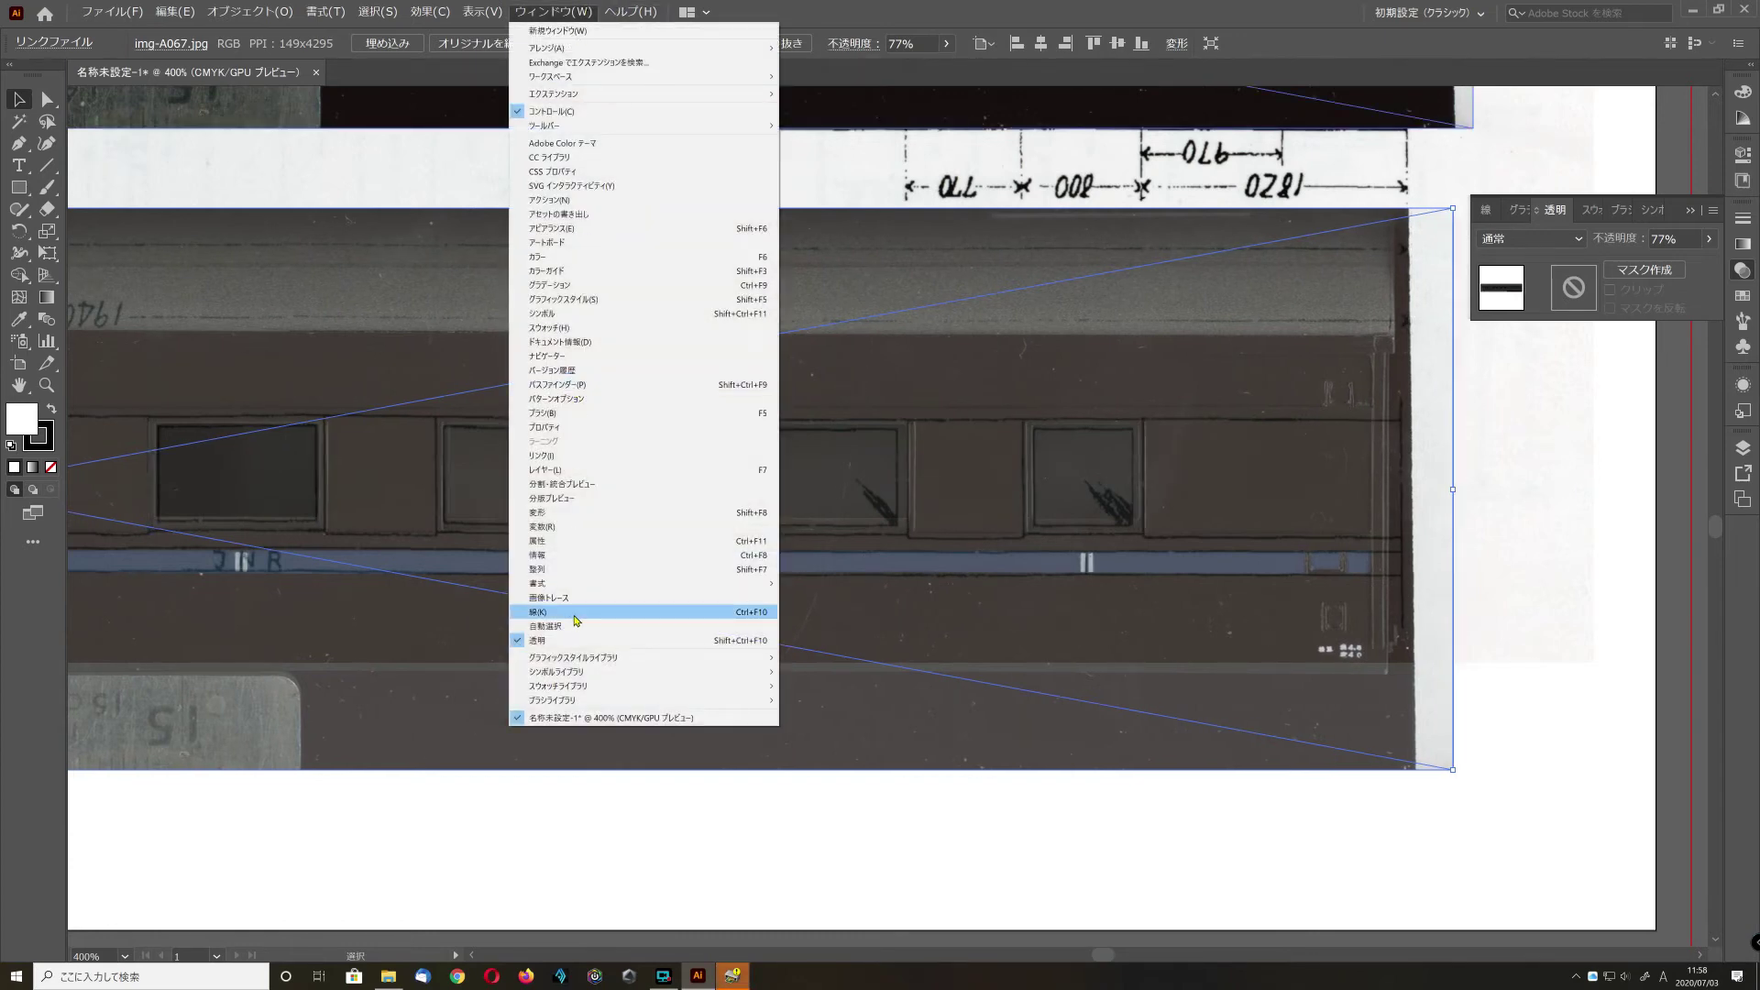
{"action": "mouse_move", "coordinate": [490, 16]}
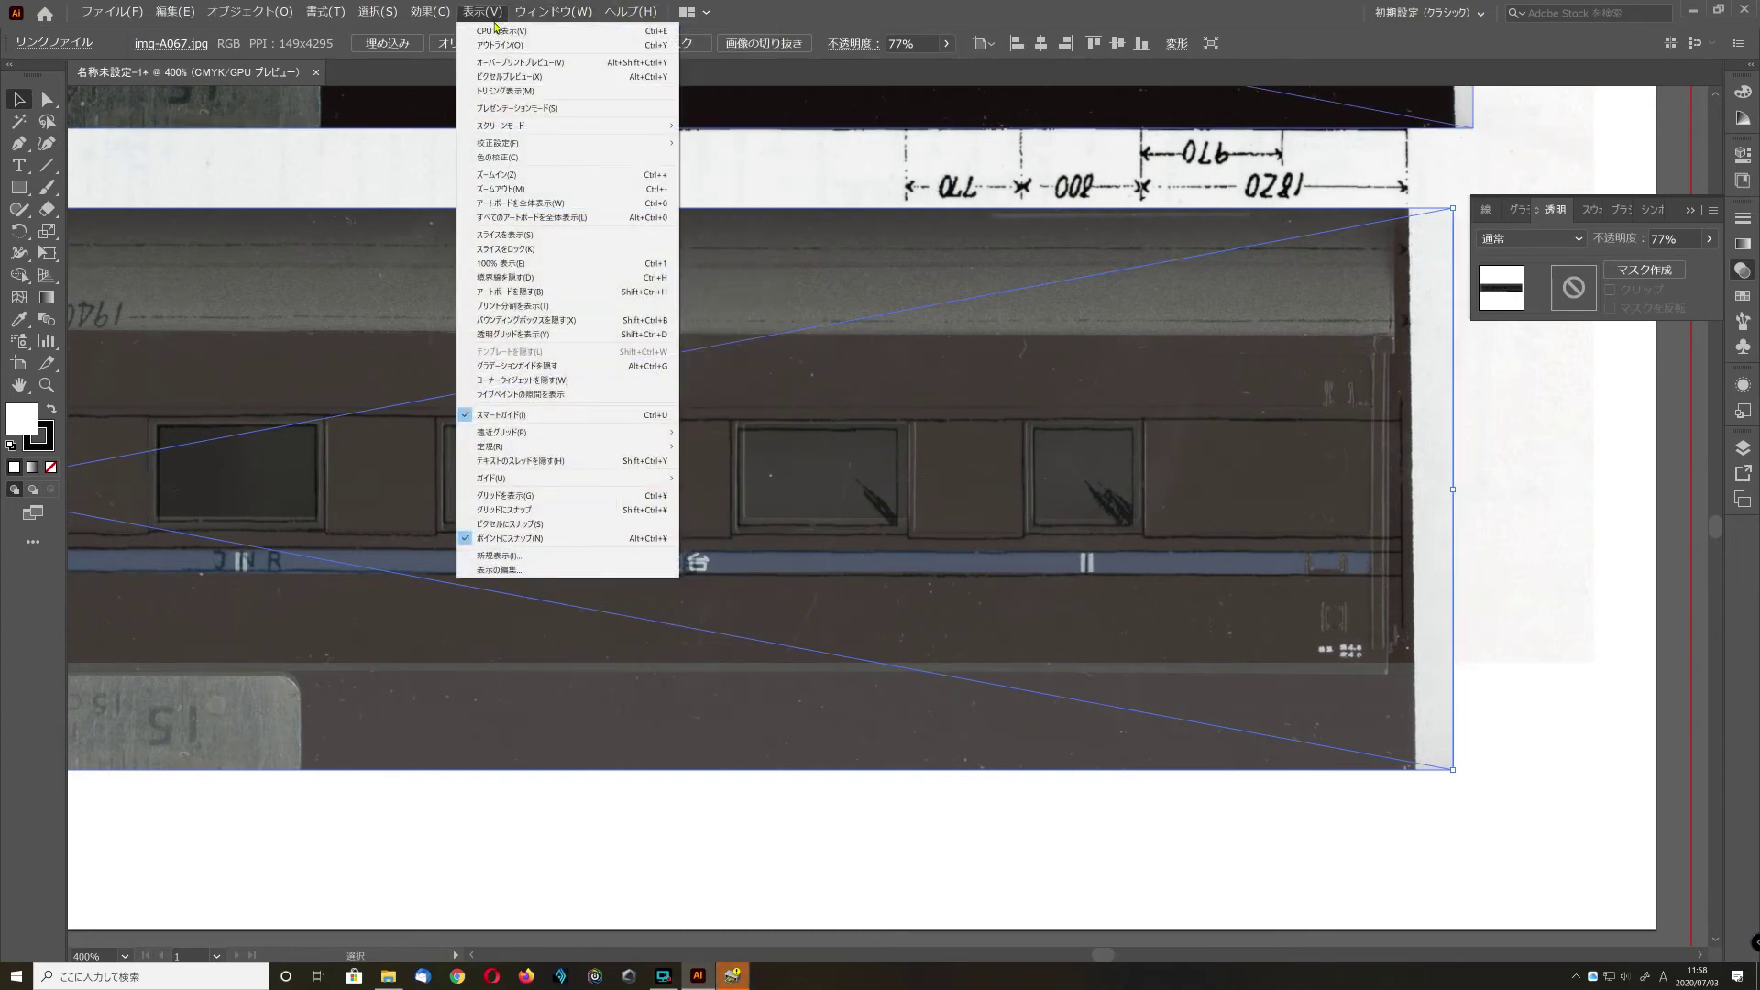
{"action": "left_click", "coordinate": [537, 415]}
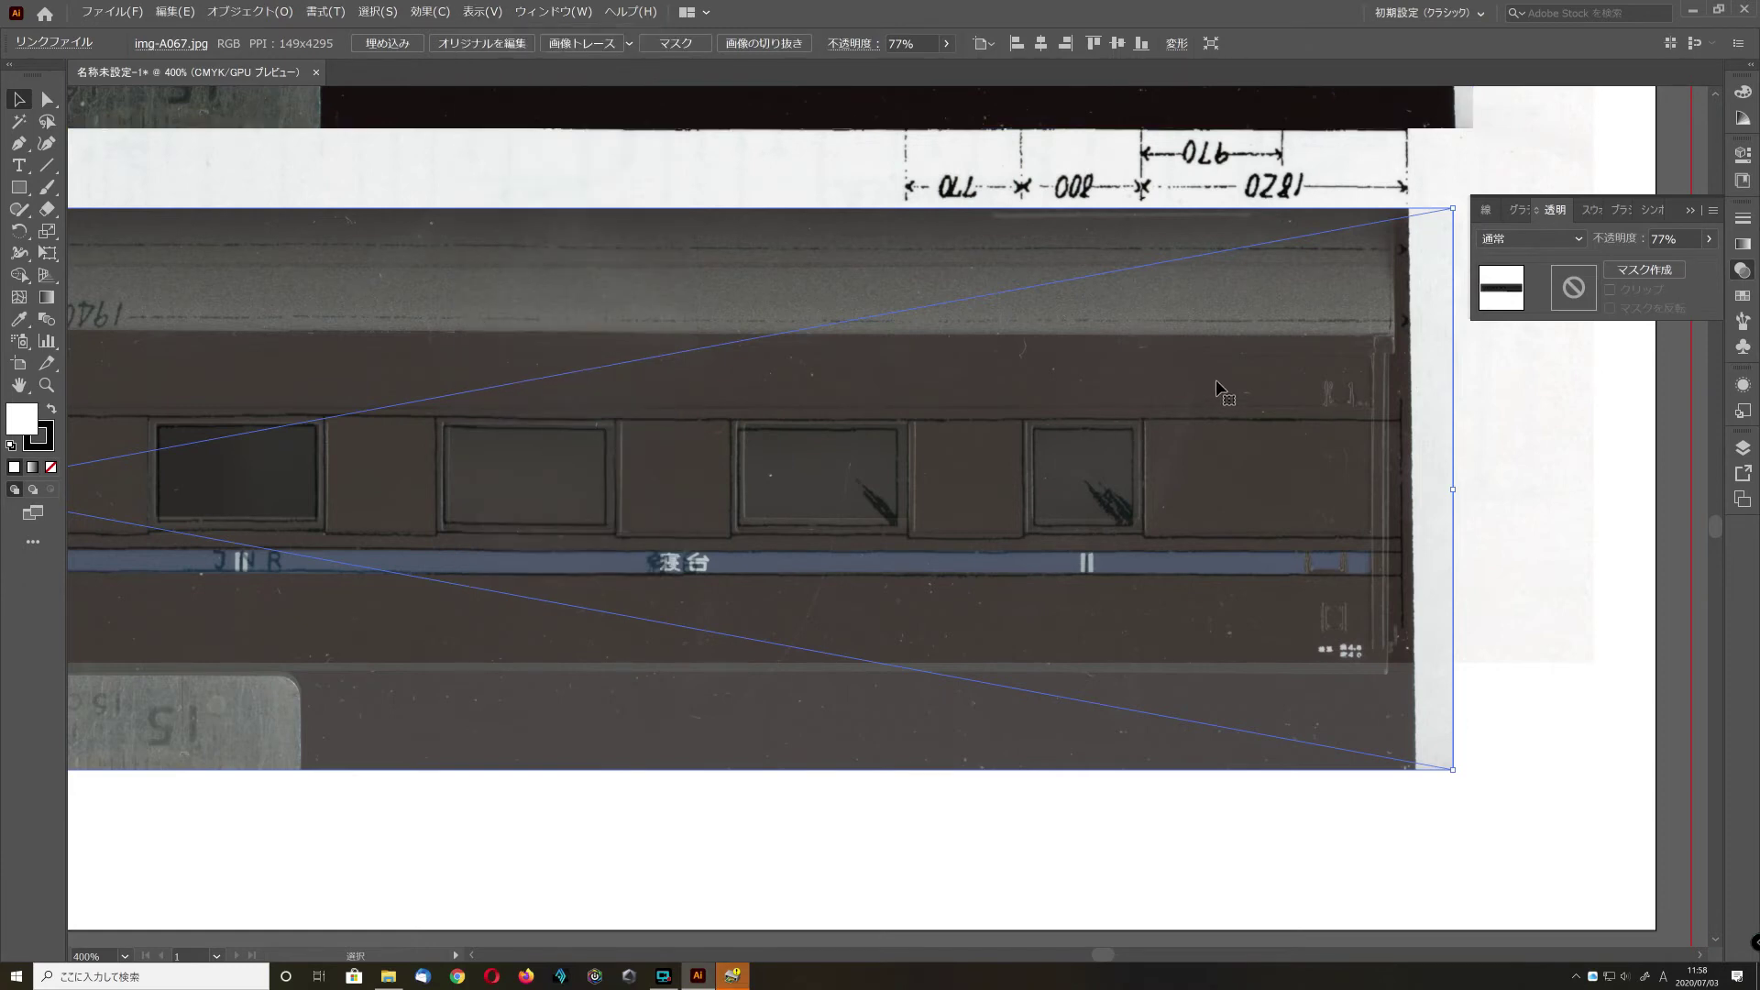
{"action": "left_click_drag", "start_coordinate": [1218, 381], "coordinate": [1212, 386]}
{"action": "scroll", "coordinate": [1049, 401], "scroll_direction": "up", "scroll_amount": 2}
{"action": "scroll", "coordinate": [1049, 401], "scroll_direction": "down", "scroll_amount": 2}
{"action": "scroll", "coordinate": [1045, 404], "scroll_direction": "left", "scroll_amount": 6}
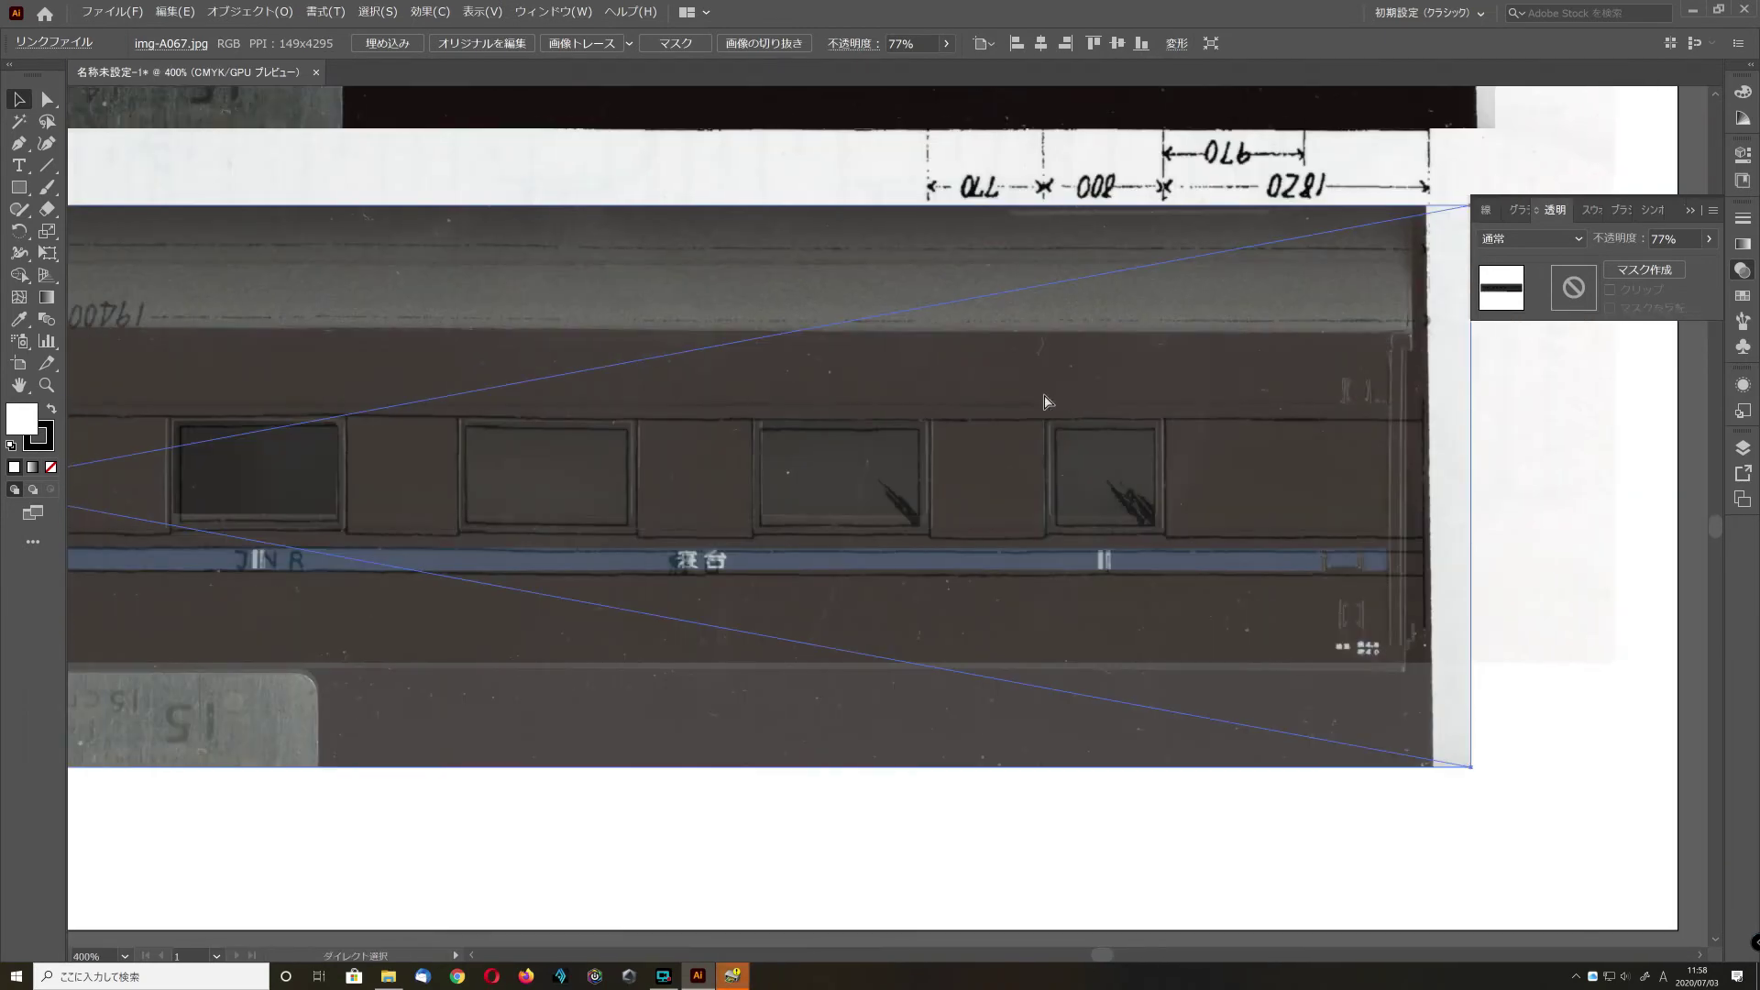
{"action": "scroll", "coordinate": [1048, 402], "scroll_direction": "left", "scroll_amount": 3}
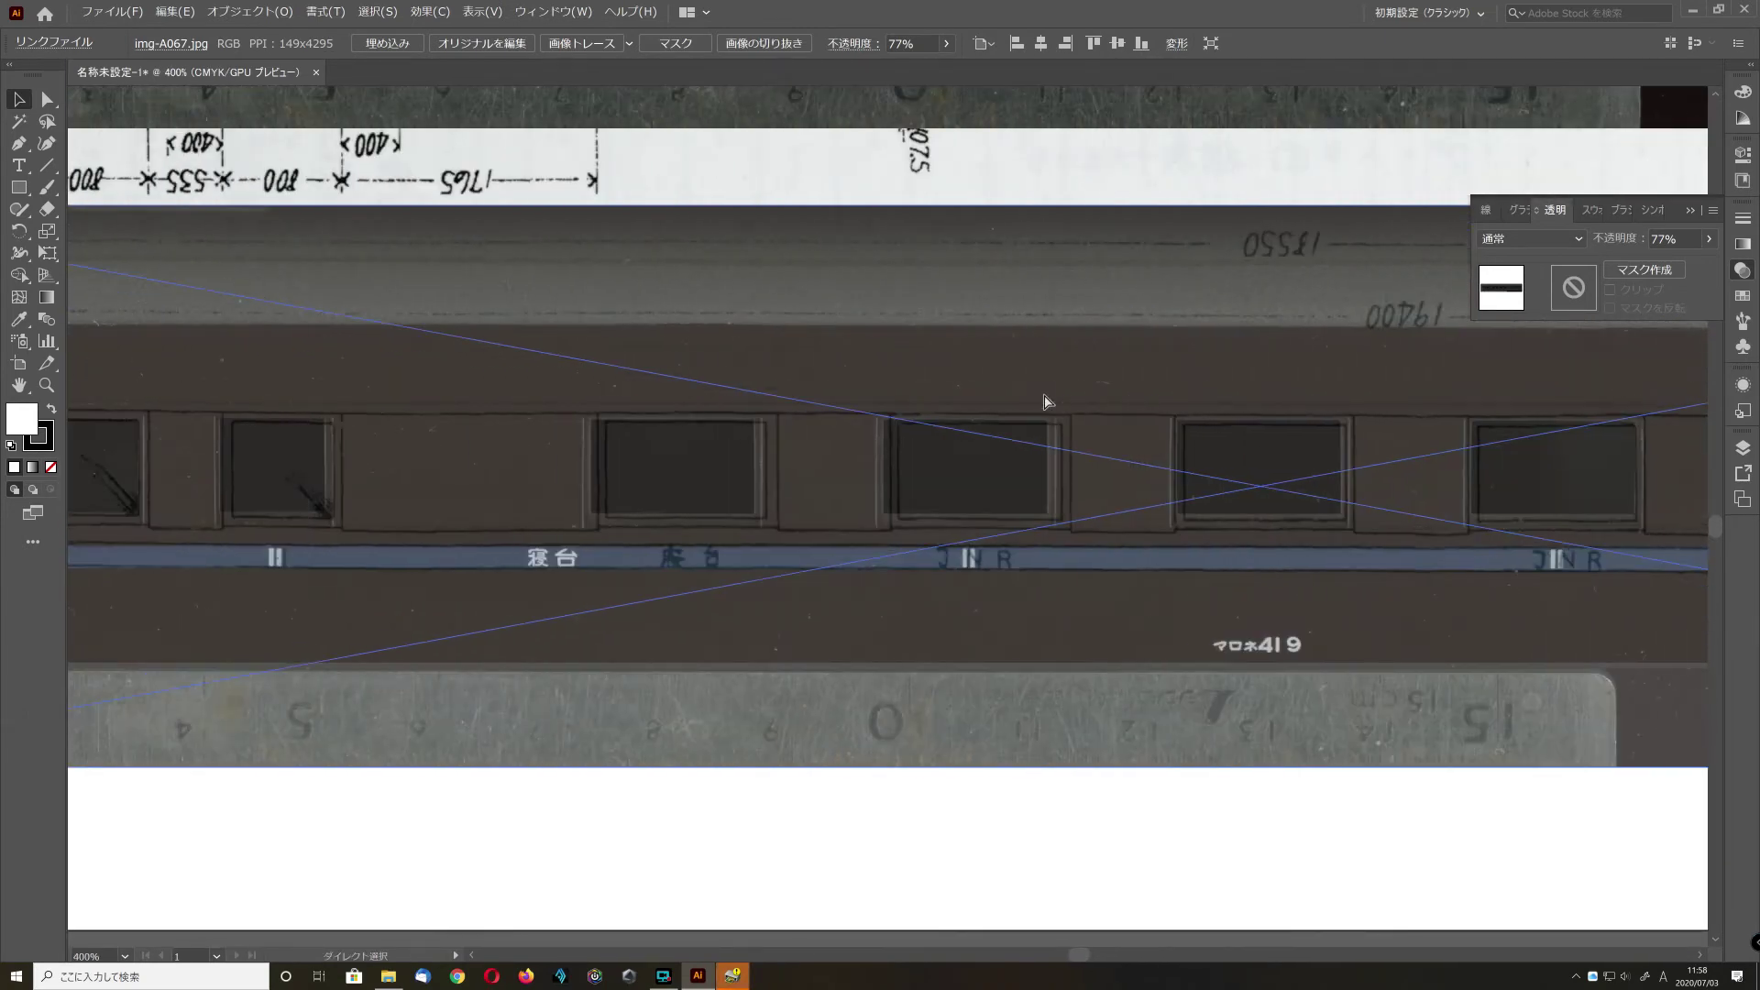
{"action": "scroll", "coordinate": [580, 453], "scroll_direction": "left", "scroll_amount": 7}
- Reflect the upper carriage photo img-A066.jpg about the vertical axis
{"action": "key", "text": "v"}
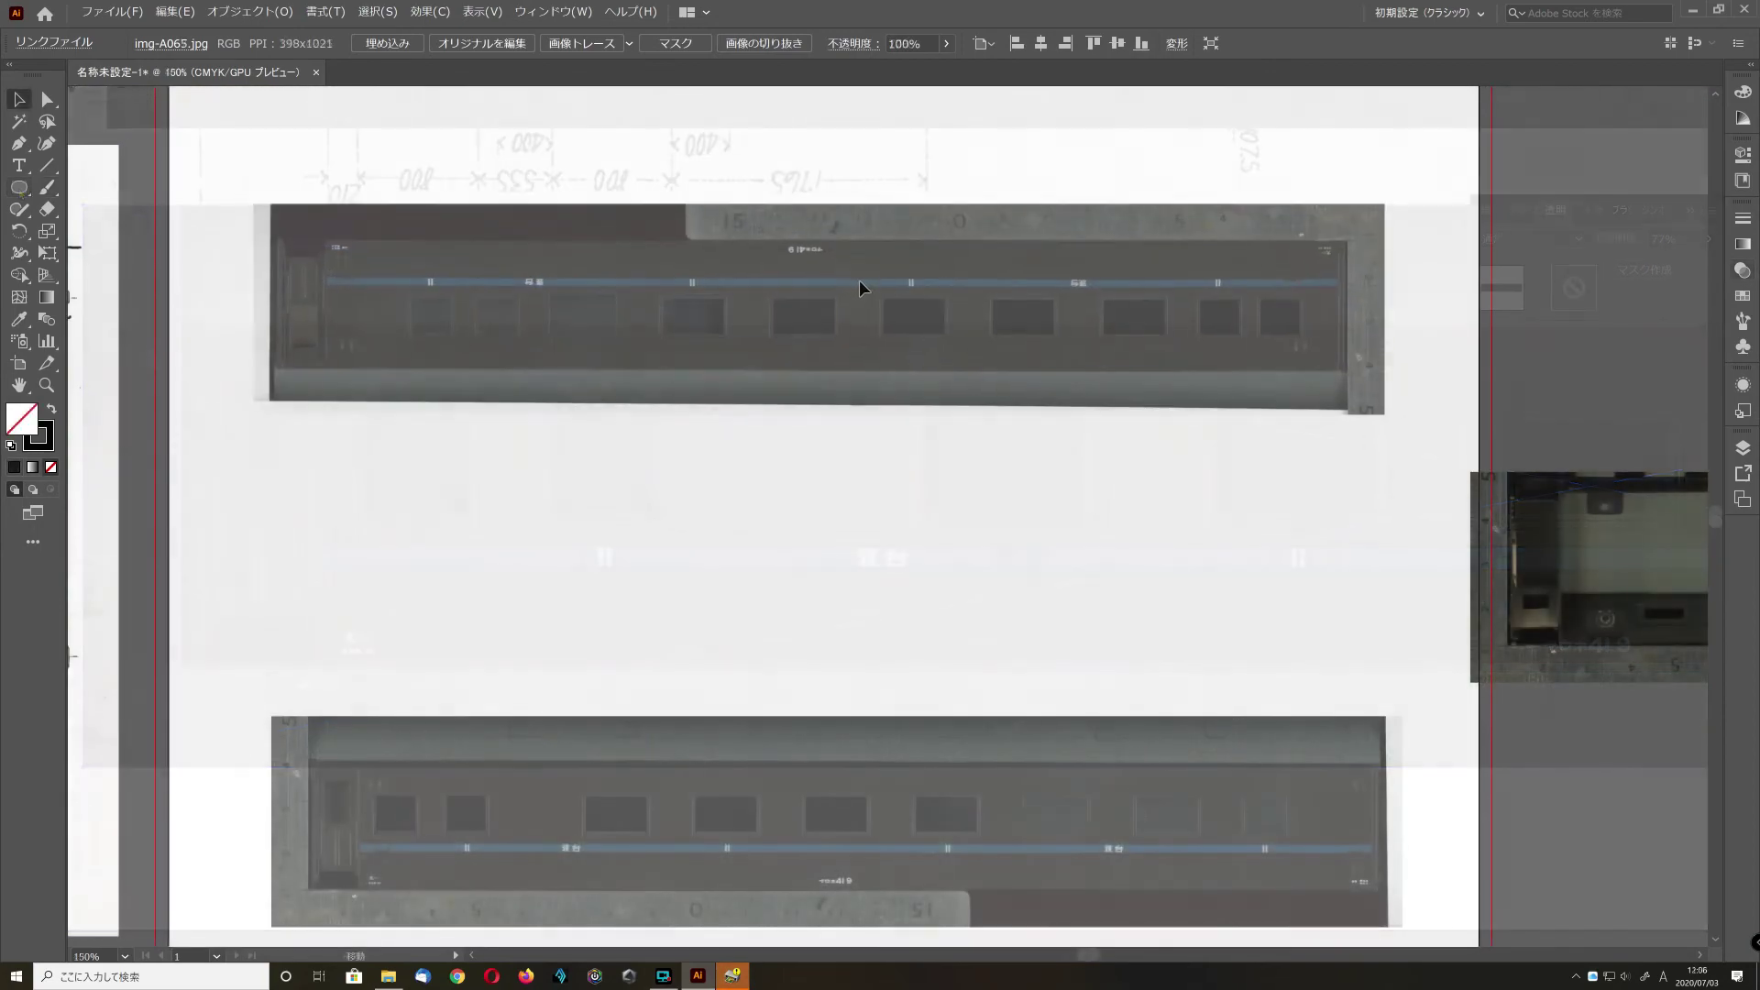
{"action": "left_click", "coordinate": [859, 276]}
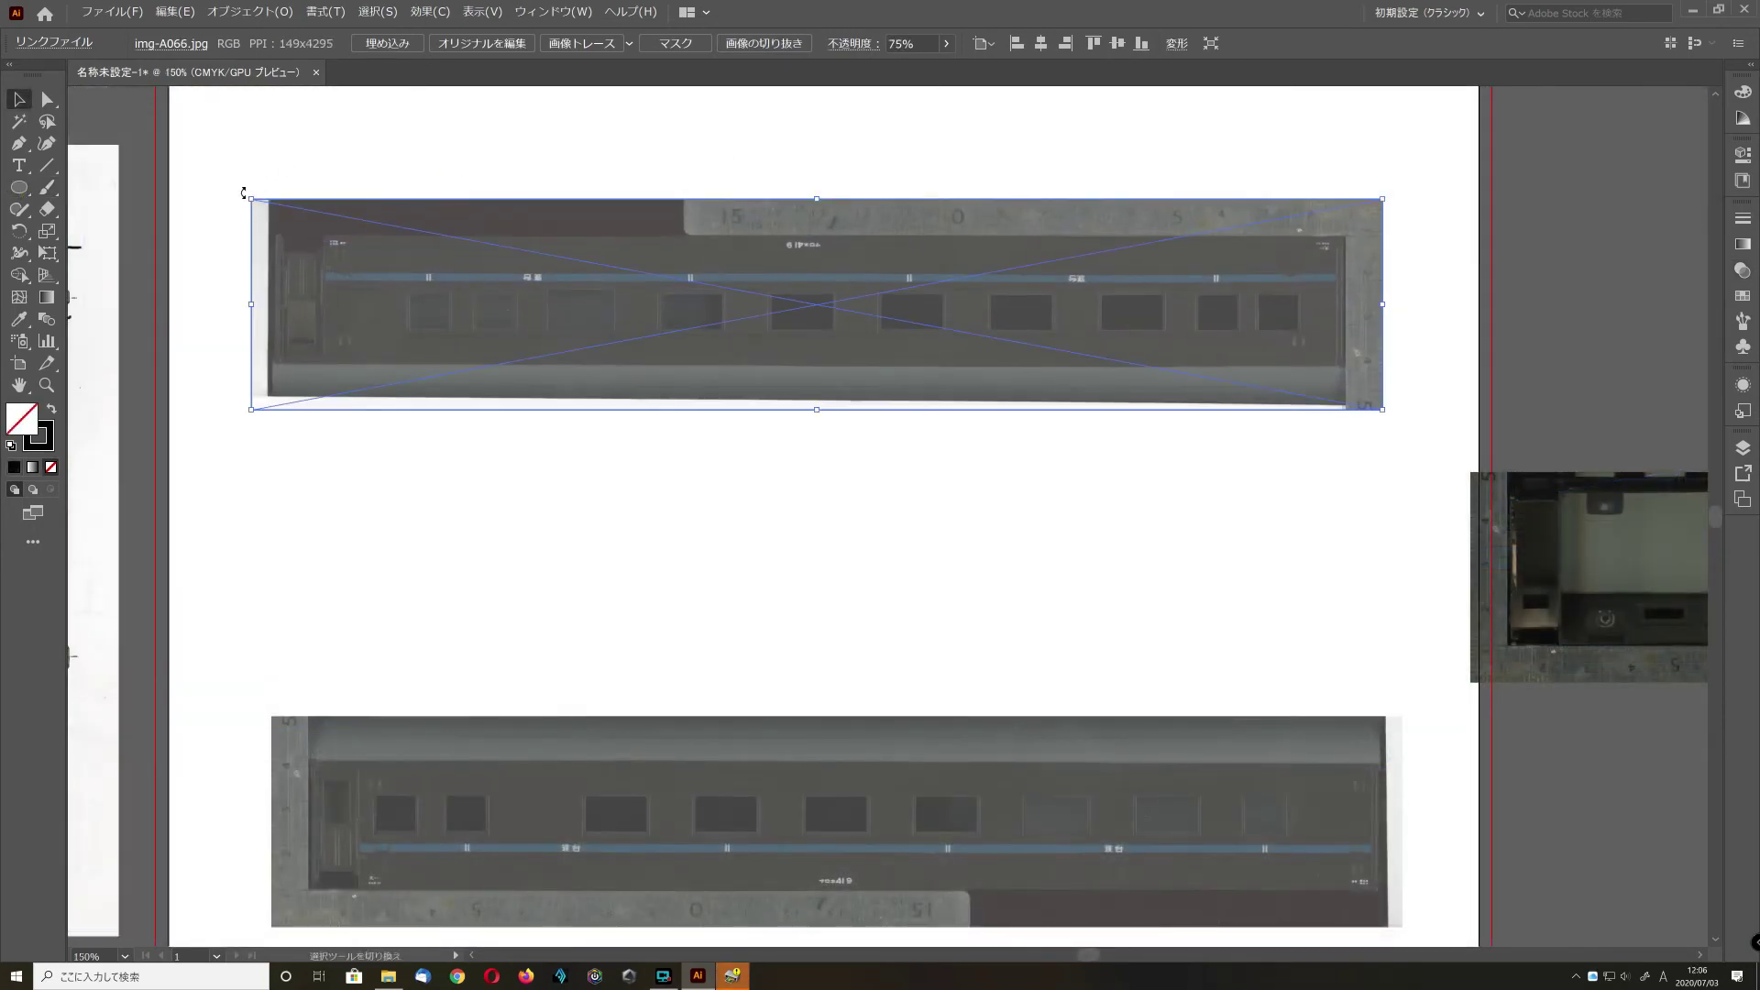
{"action": "right_click", "coordinate": [396, 254]}
{"action": "mouse_move", "coordinate": [451, 367]}
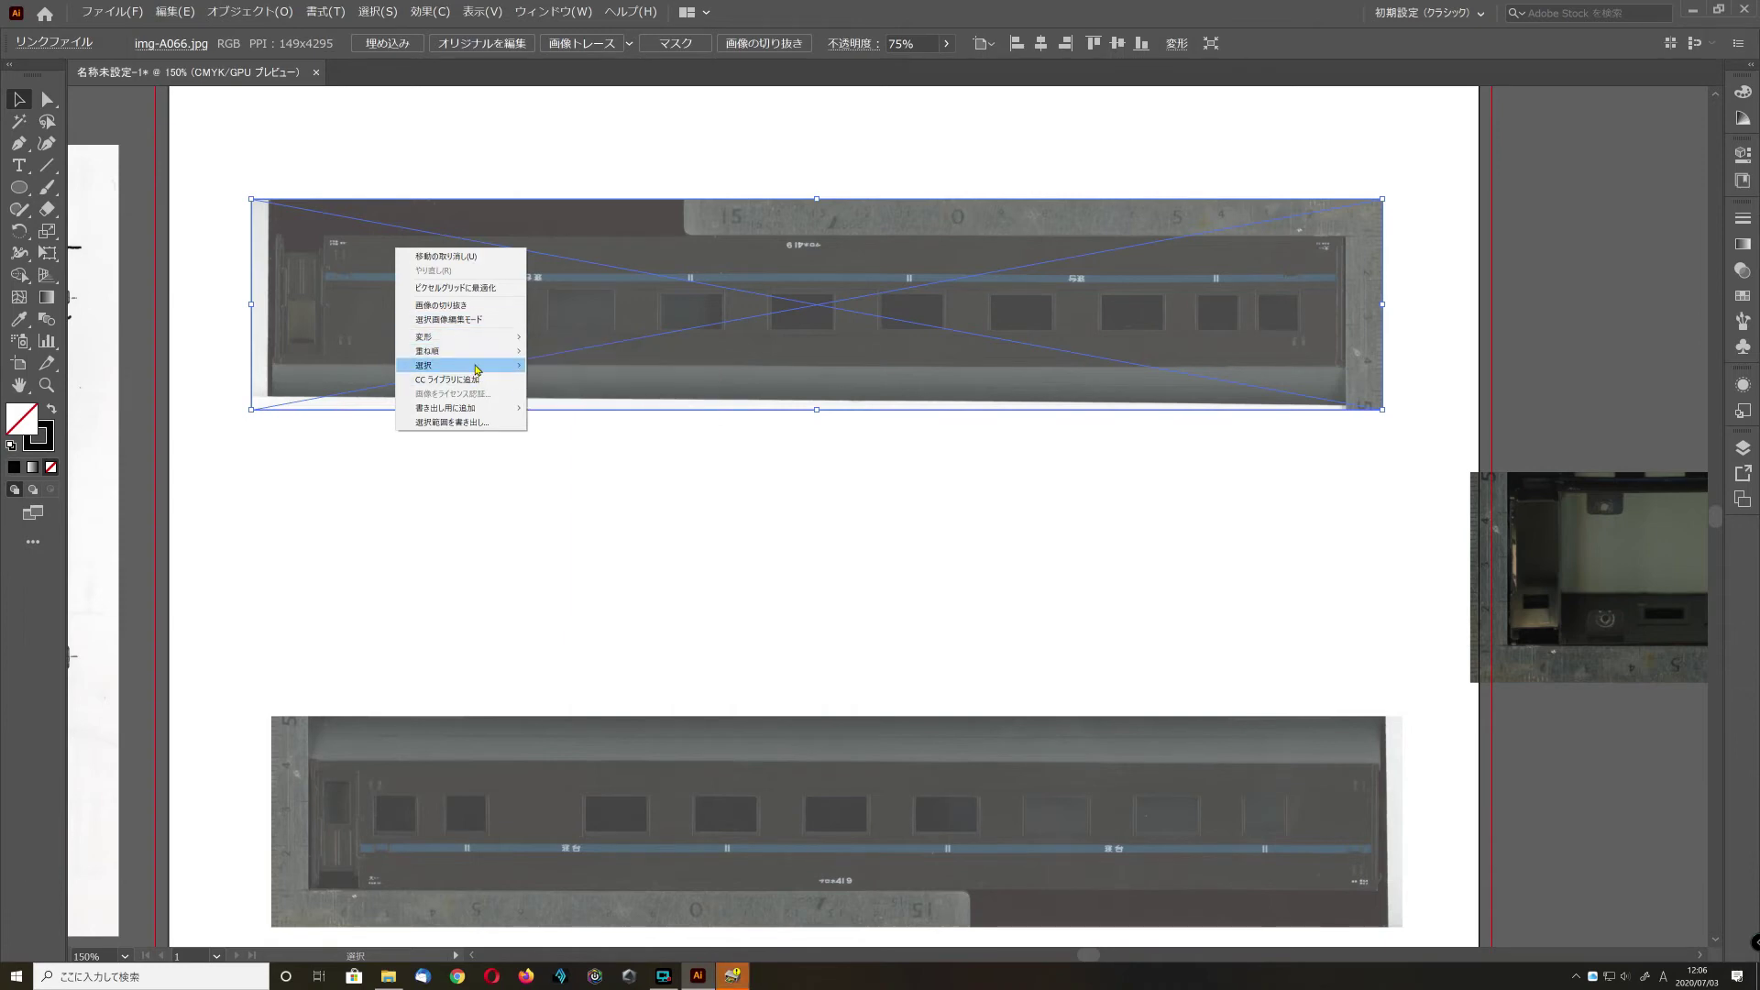
{"action": "mouse_move", "coordinate": [480, 341]}
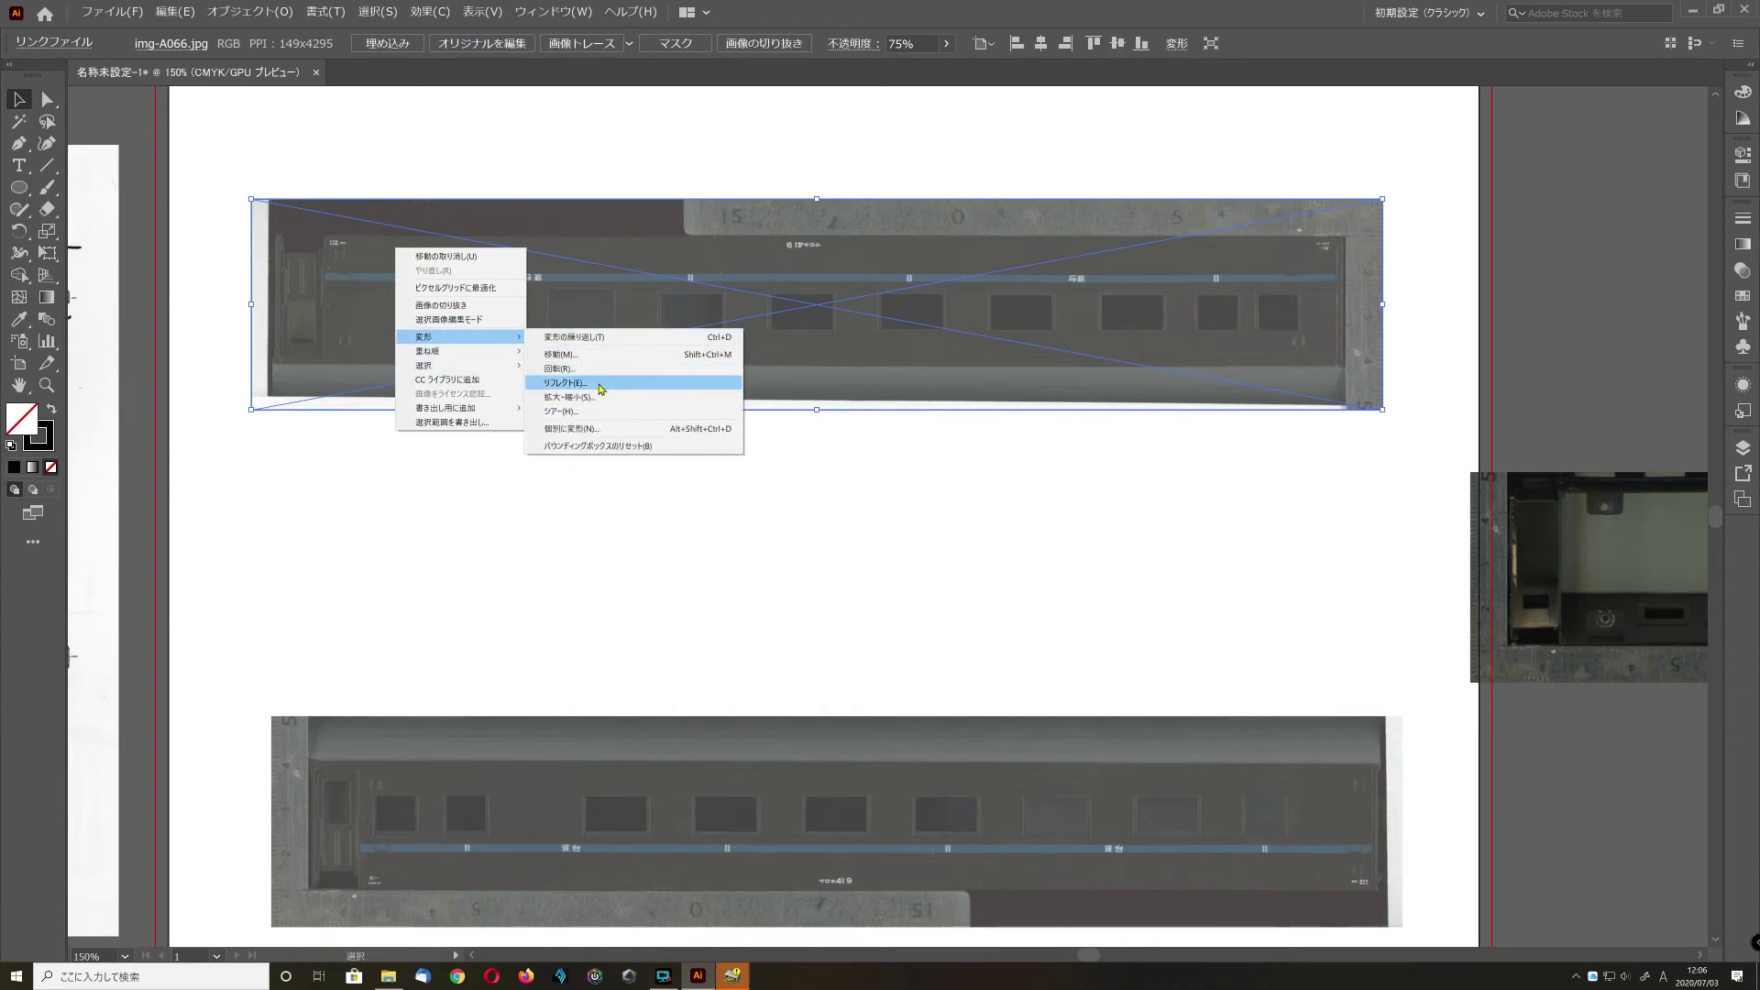
{"action": "left_click", "coordinate": [563, 382]}
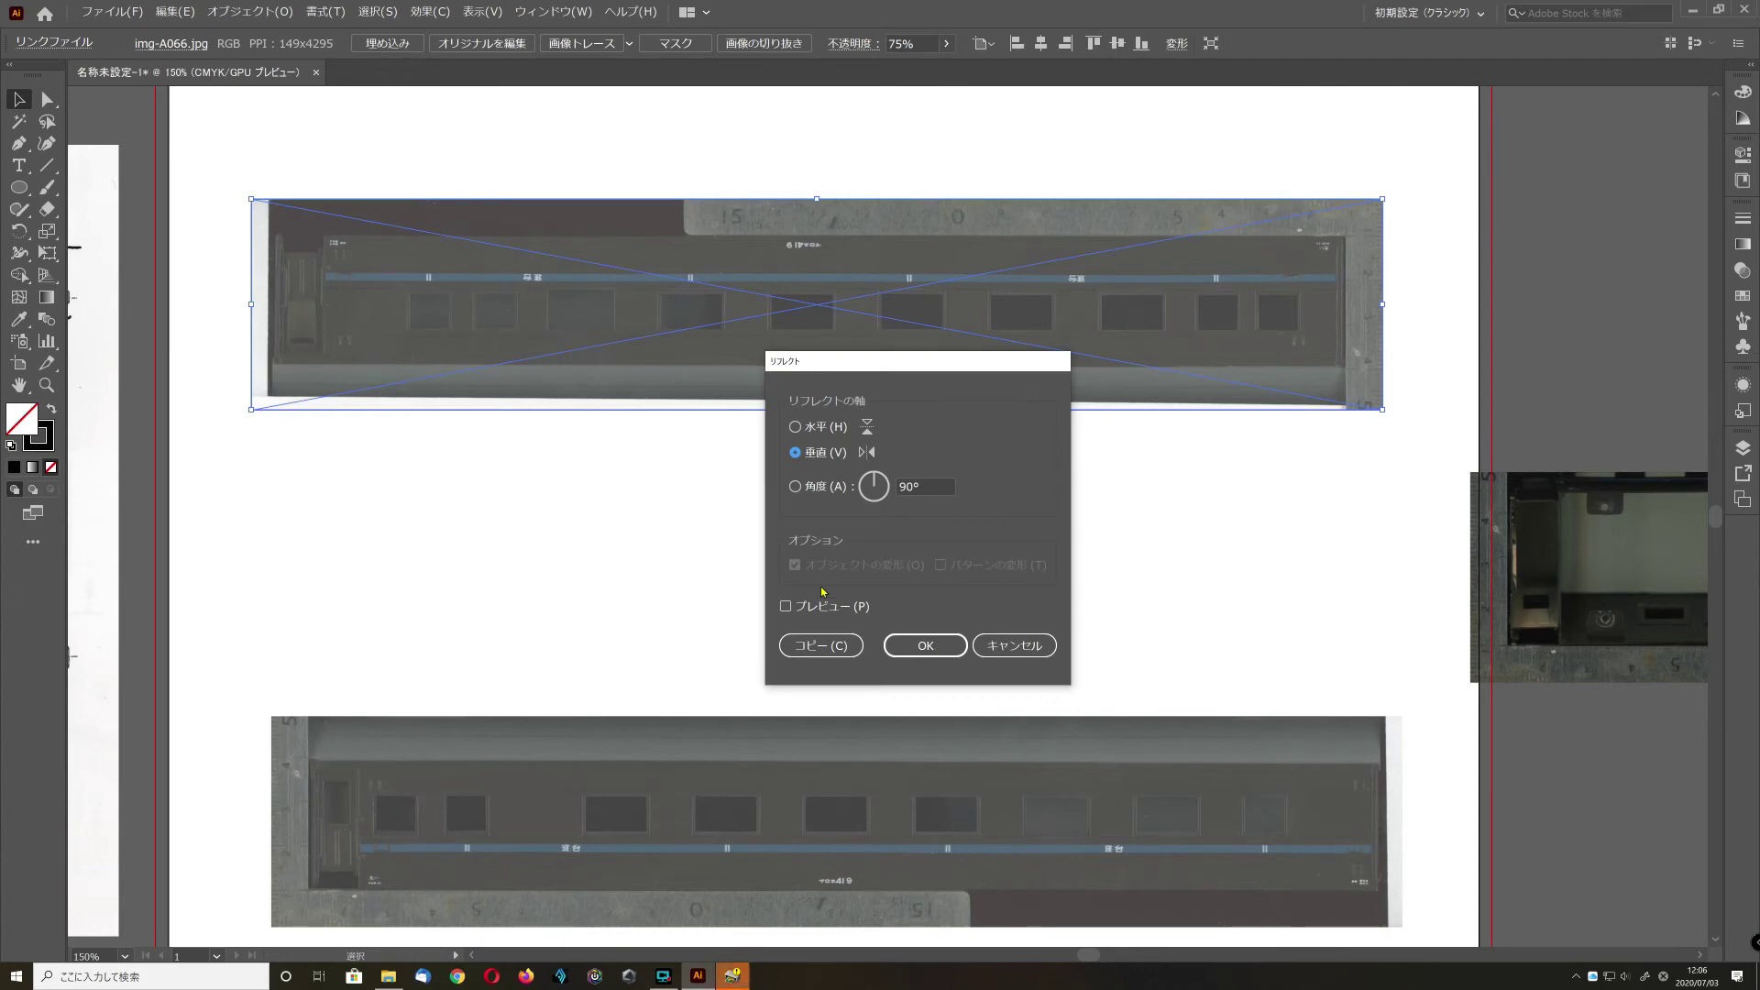
{"action": "left_click", "coordinate": [928, 646]}
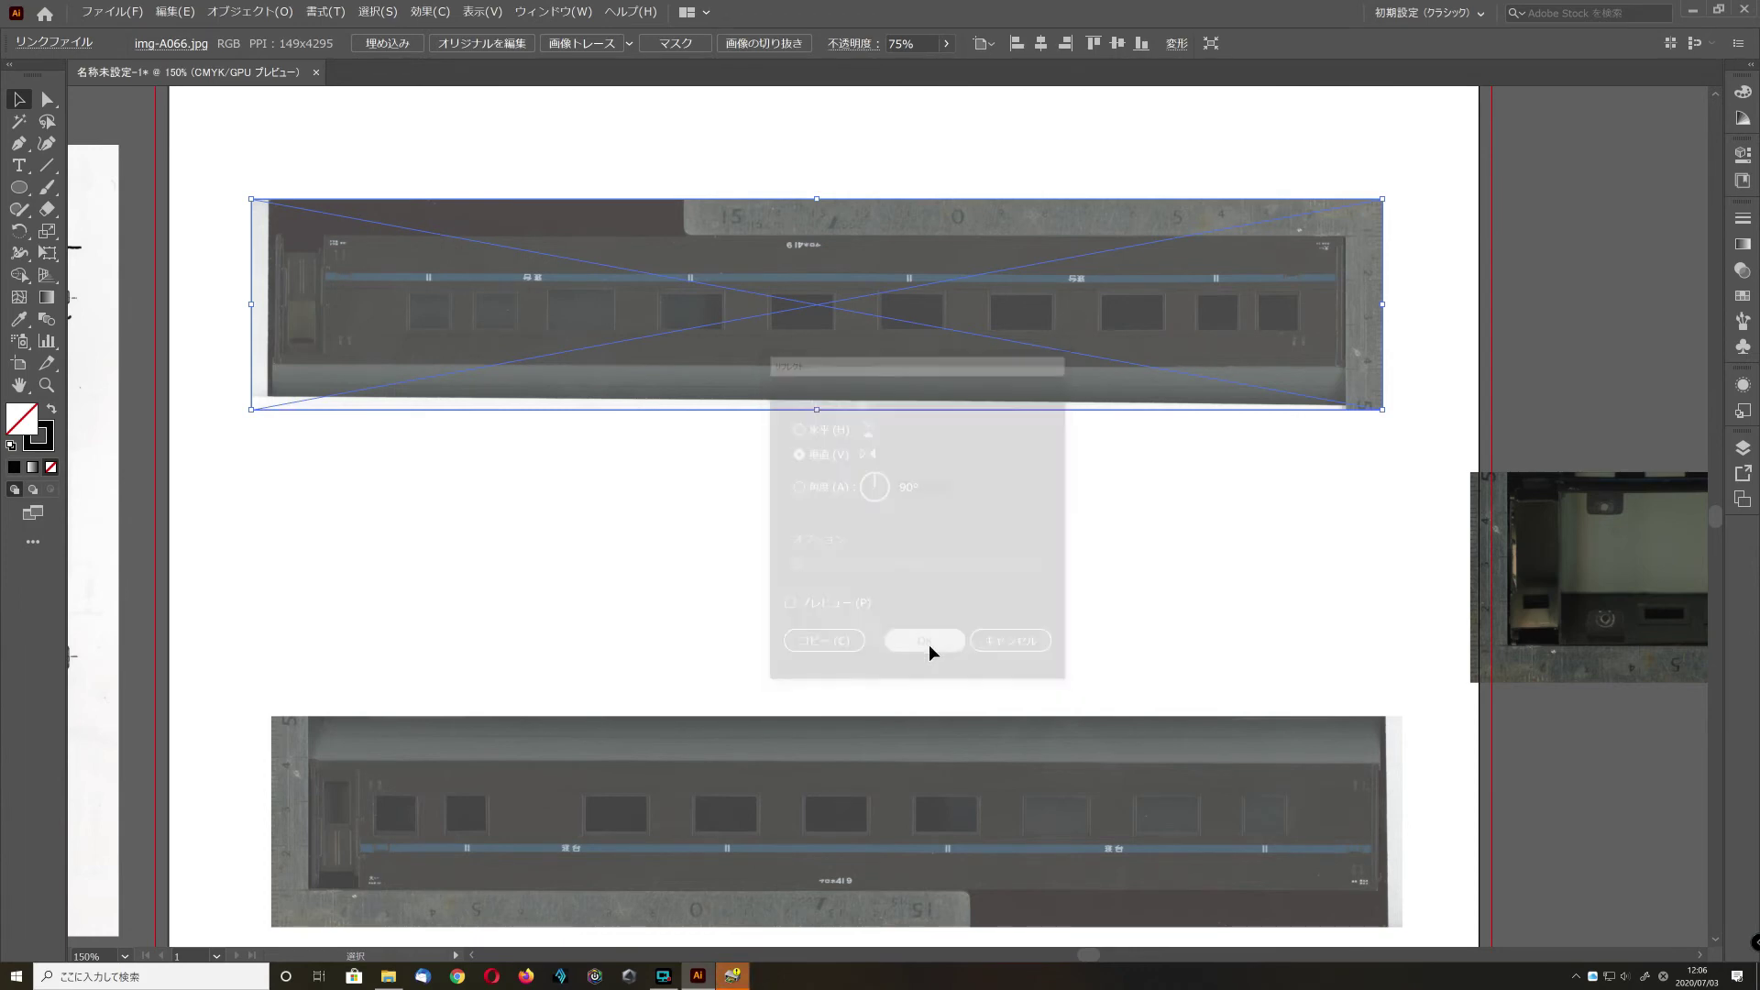
- Reflect the lower carriage photo img-A067.jpg about the vertical axis and place it beneath the upper photo with a gap
{"action": "left_click_drag", "start_coordinate": [911, 737], "coordinate": [896, 487]}
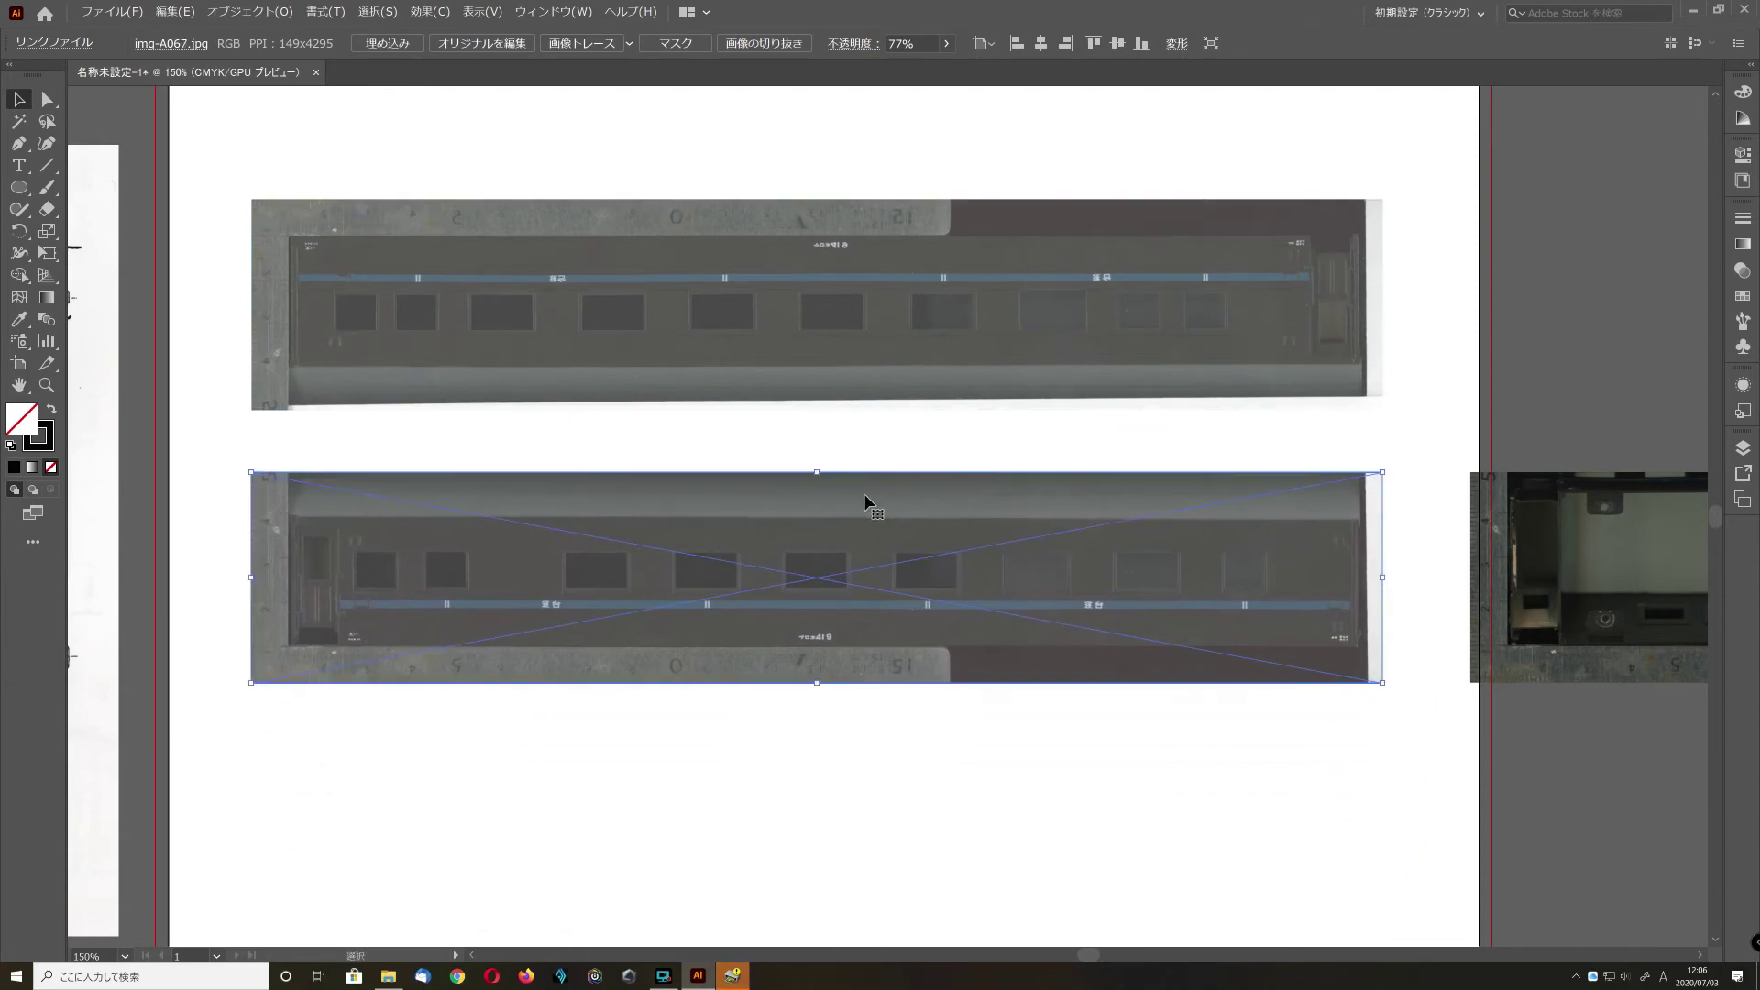
{"action": "right_click", "coordinate": [864, 493]}
{"action": "mouse_move", "coordinate": [972, 584]}
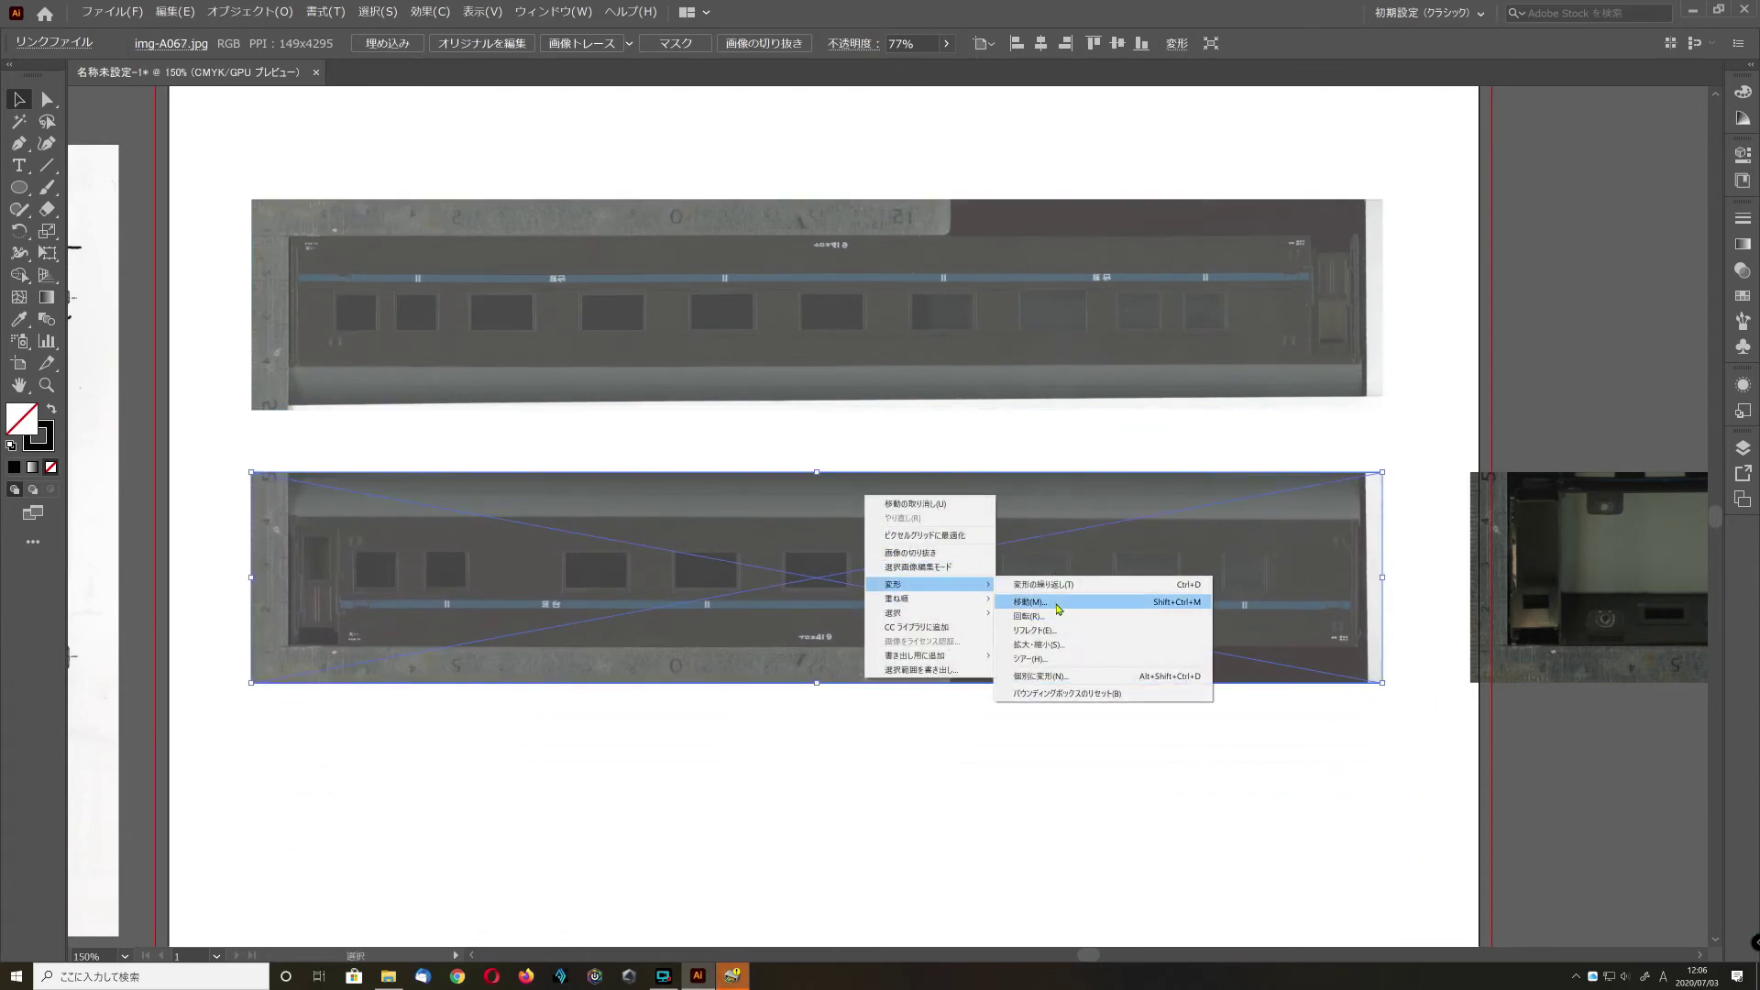
{"action": "left_click", "coordinate": [1046, 630]}
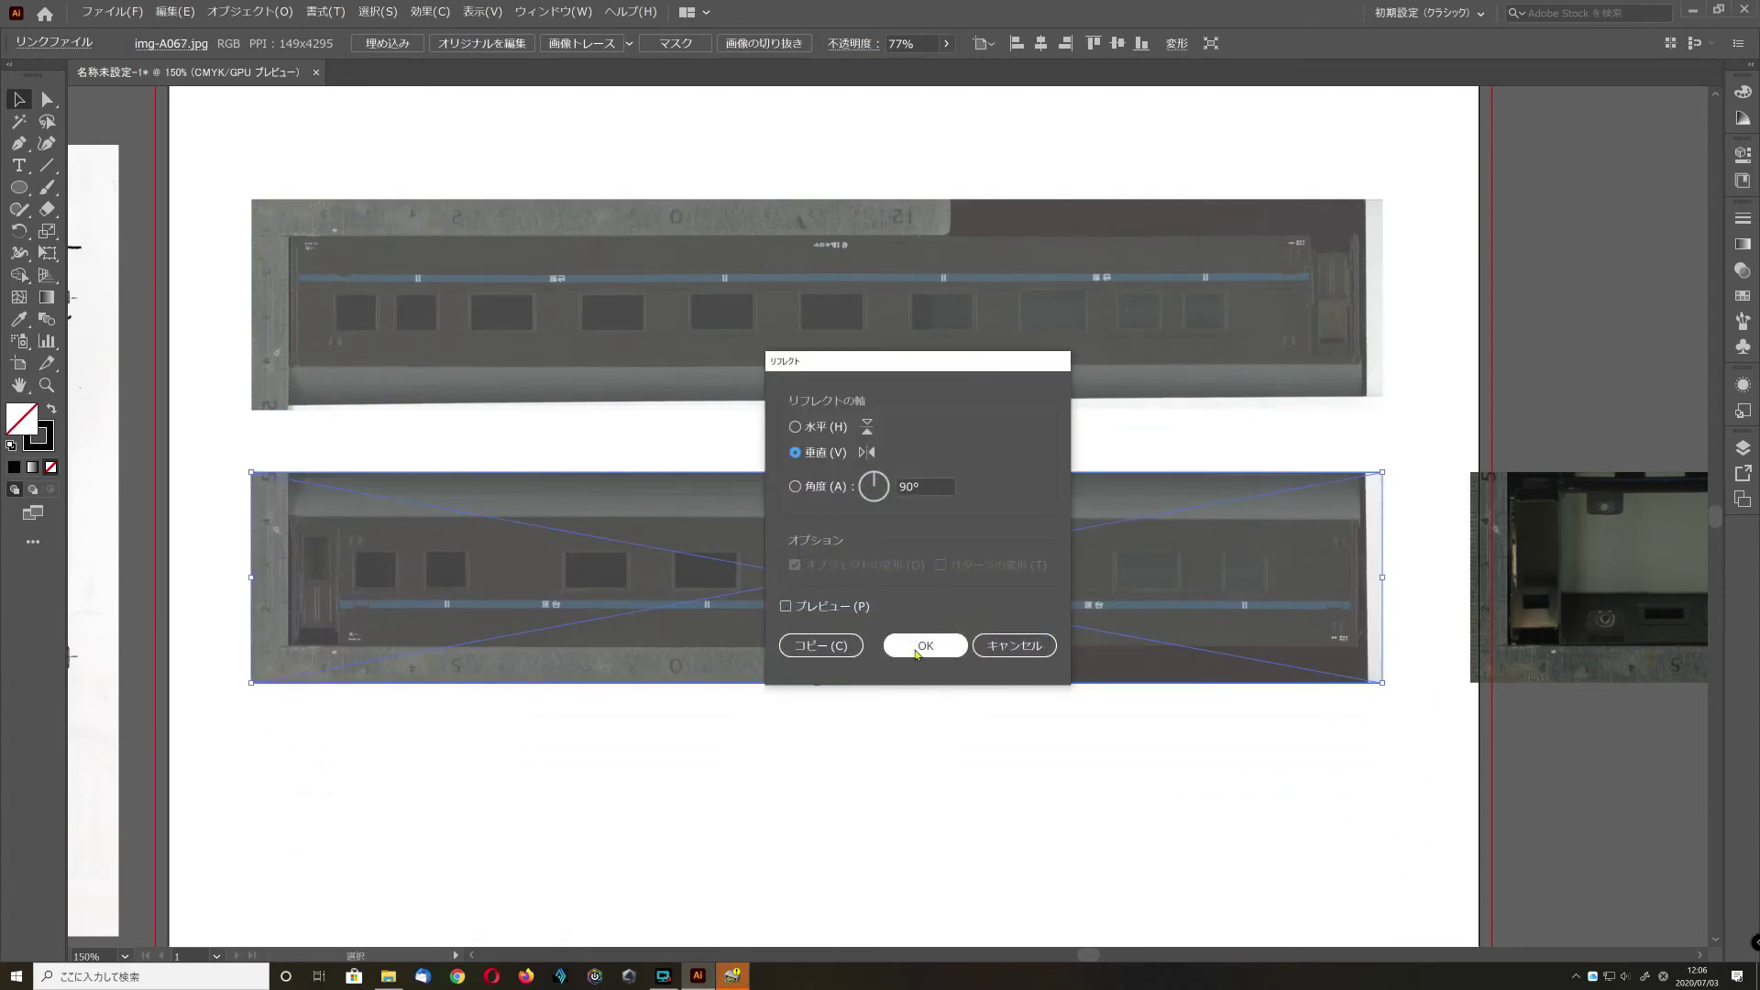
{"action": "left_click", "coordinate": [925, 646]}
{"action": "mouse_move", "coordinate": [780, 550]}
{"action": "left_mouse_down"}
{"action": "mouse_move", "coordinate": [778, 576]}
{"action": "mouse_move", "coordinate": [764, 568]}
{"action": "left_mouse_up"}
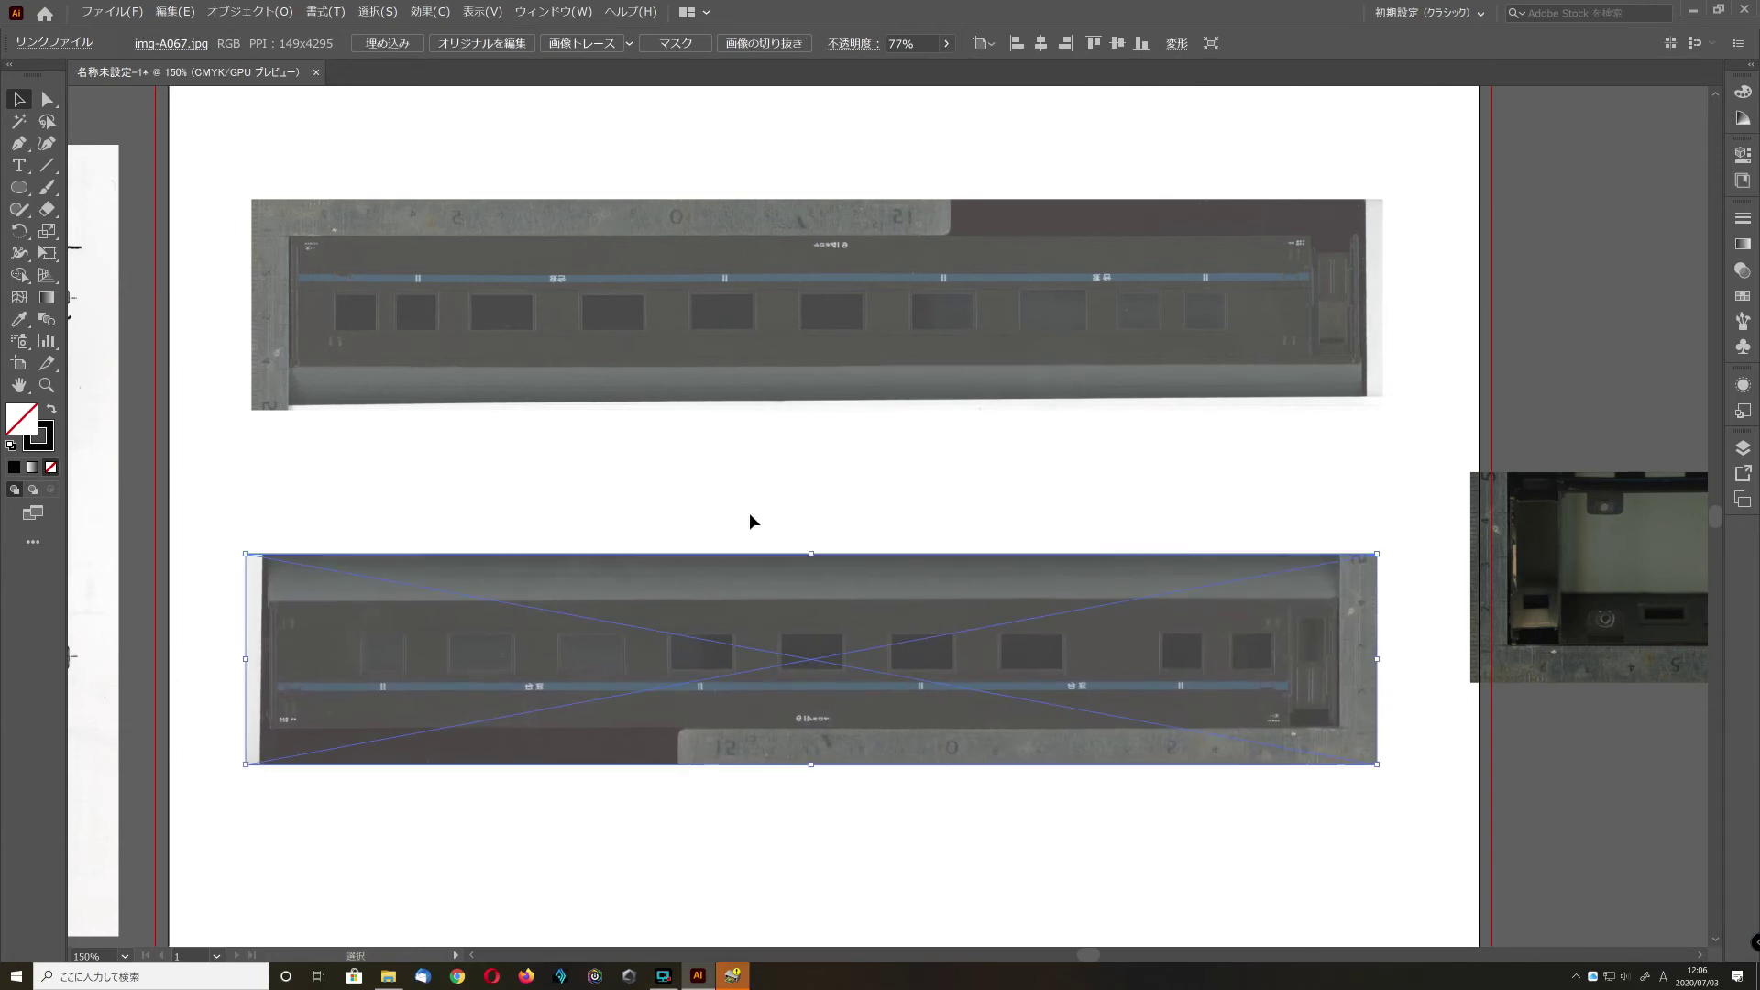
- Rotate the upper carriage photo by 180° so its roof faces up and the ruler lies below
{"action": "left_click", "coordinate": [326, 234]}
{"action": "key", "text": "Zenkaku_Hankaku"}
{"action": "left_click_drag", "start_coordinate": [250, 187], "coordinate": [1161, 511]}
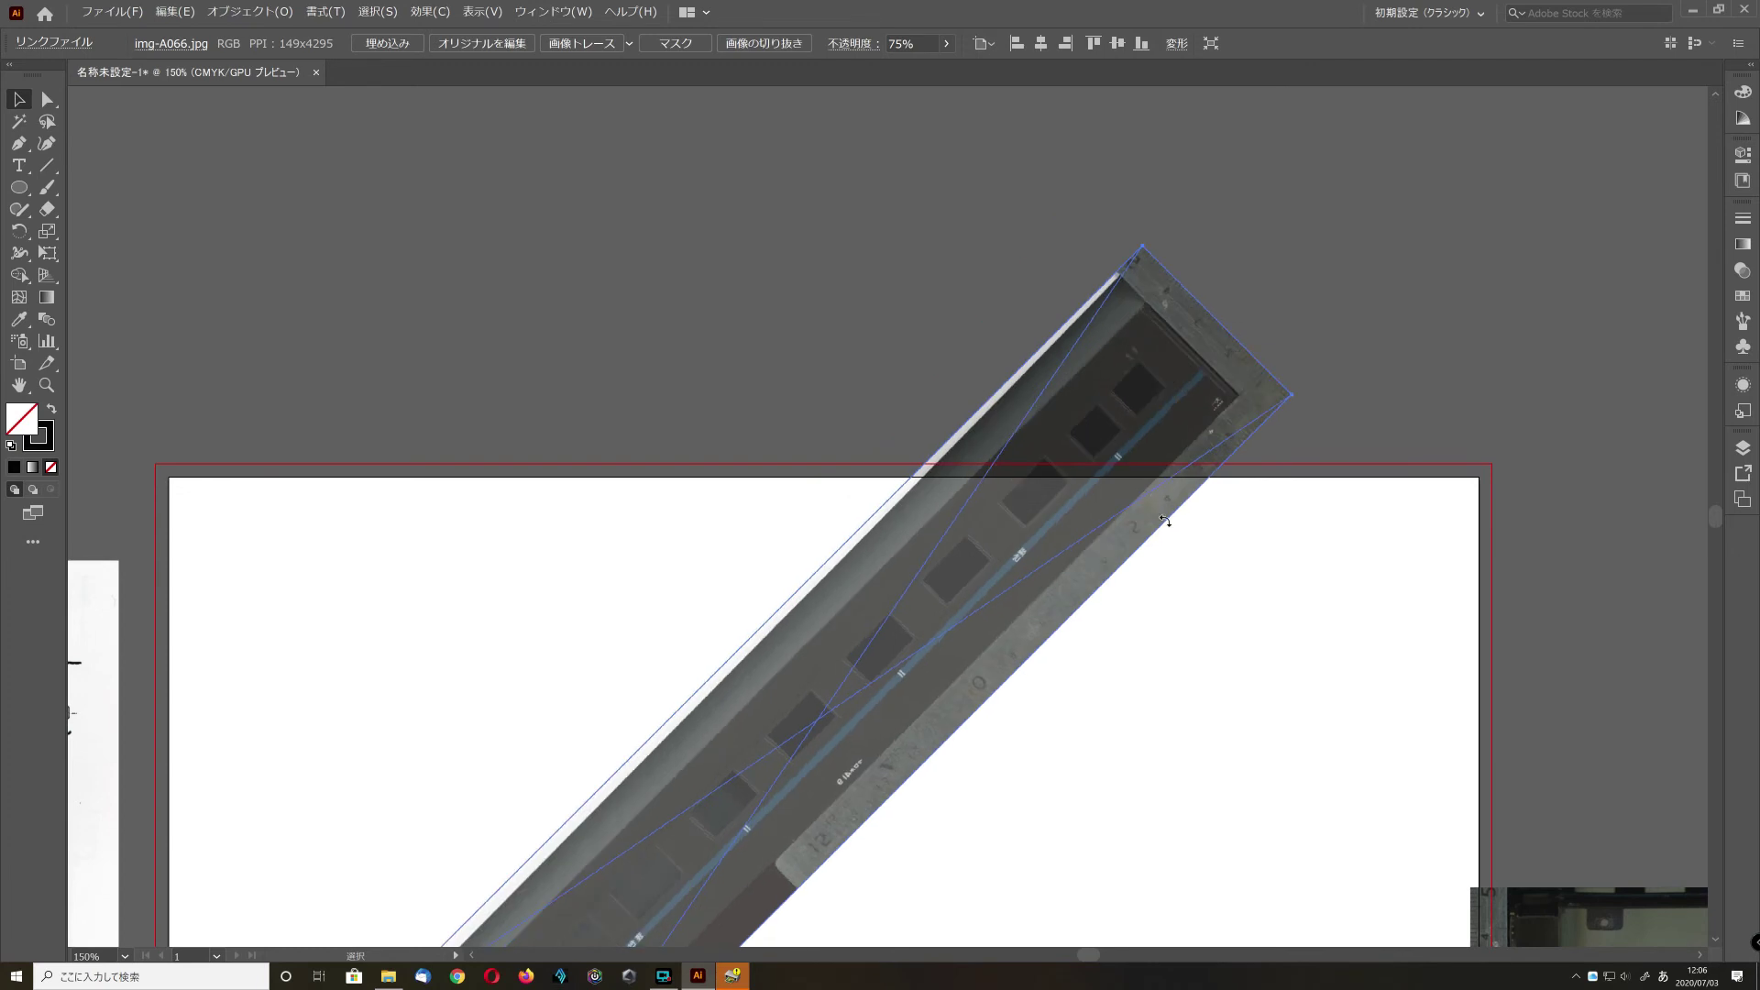
{"action": "left_click_drag", "start_coordinate": [1240, 613], "coordinate": [1377, 627]}
{"action": "scroll", "coordinate": [1168, 585], "scroll_direction": "down", "scroll_amount": 7}
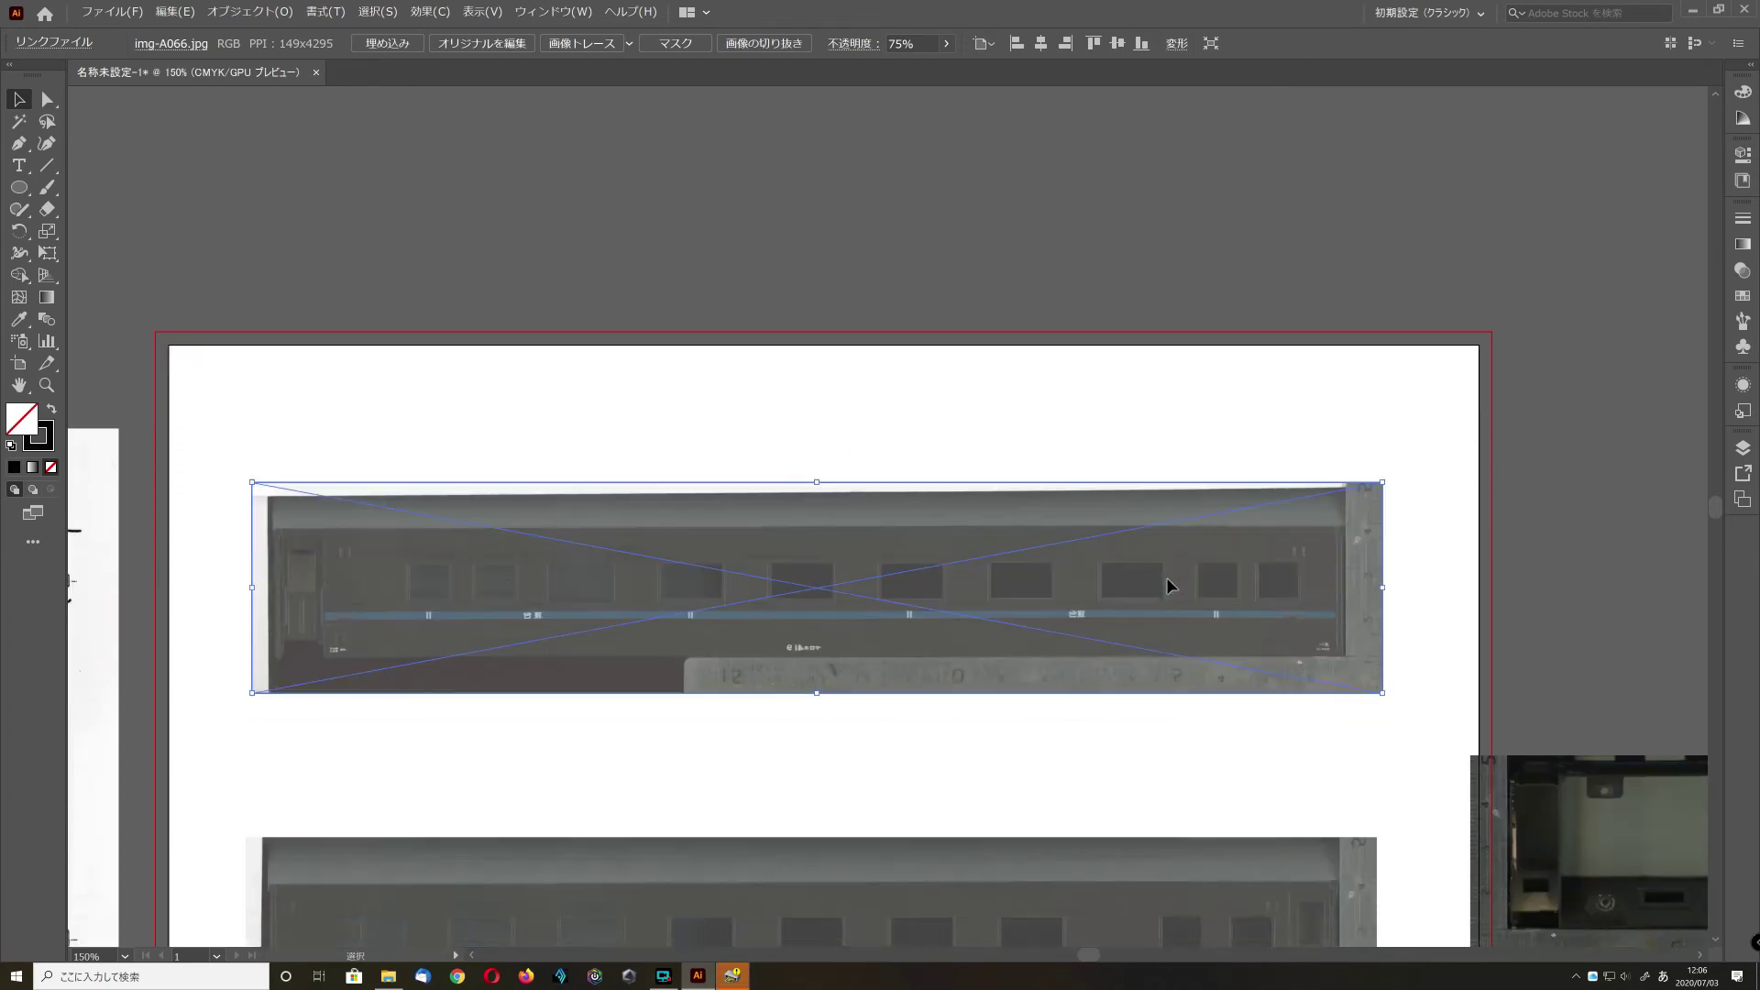
- Move the lower photo further down the artboard and place the upper photo near the artboard's top edge
{"action": "left_click_drag", "start_coordinate": [1073, 585], "coordinate": [1124, 807]}
{"action": "left_click_drag", "start_coordinate": [917, 285], "coordinate": [871, 217]}
{"action": "scroll", "coordinate": [878, 225], "scroll_direction": "up", "scroll_amount": 1}
{"action": "scroll", "coordinate": [884, 233], "scroll_direction": "up", "scroll_amount": 1}
{"action": "left_click_drag", "start_coordinate": [807, 356], "coordinate": [798, 274]}
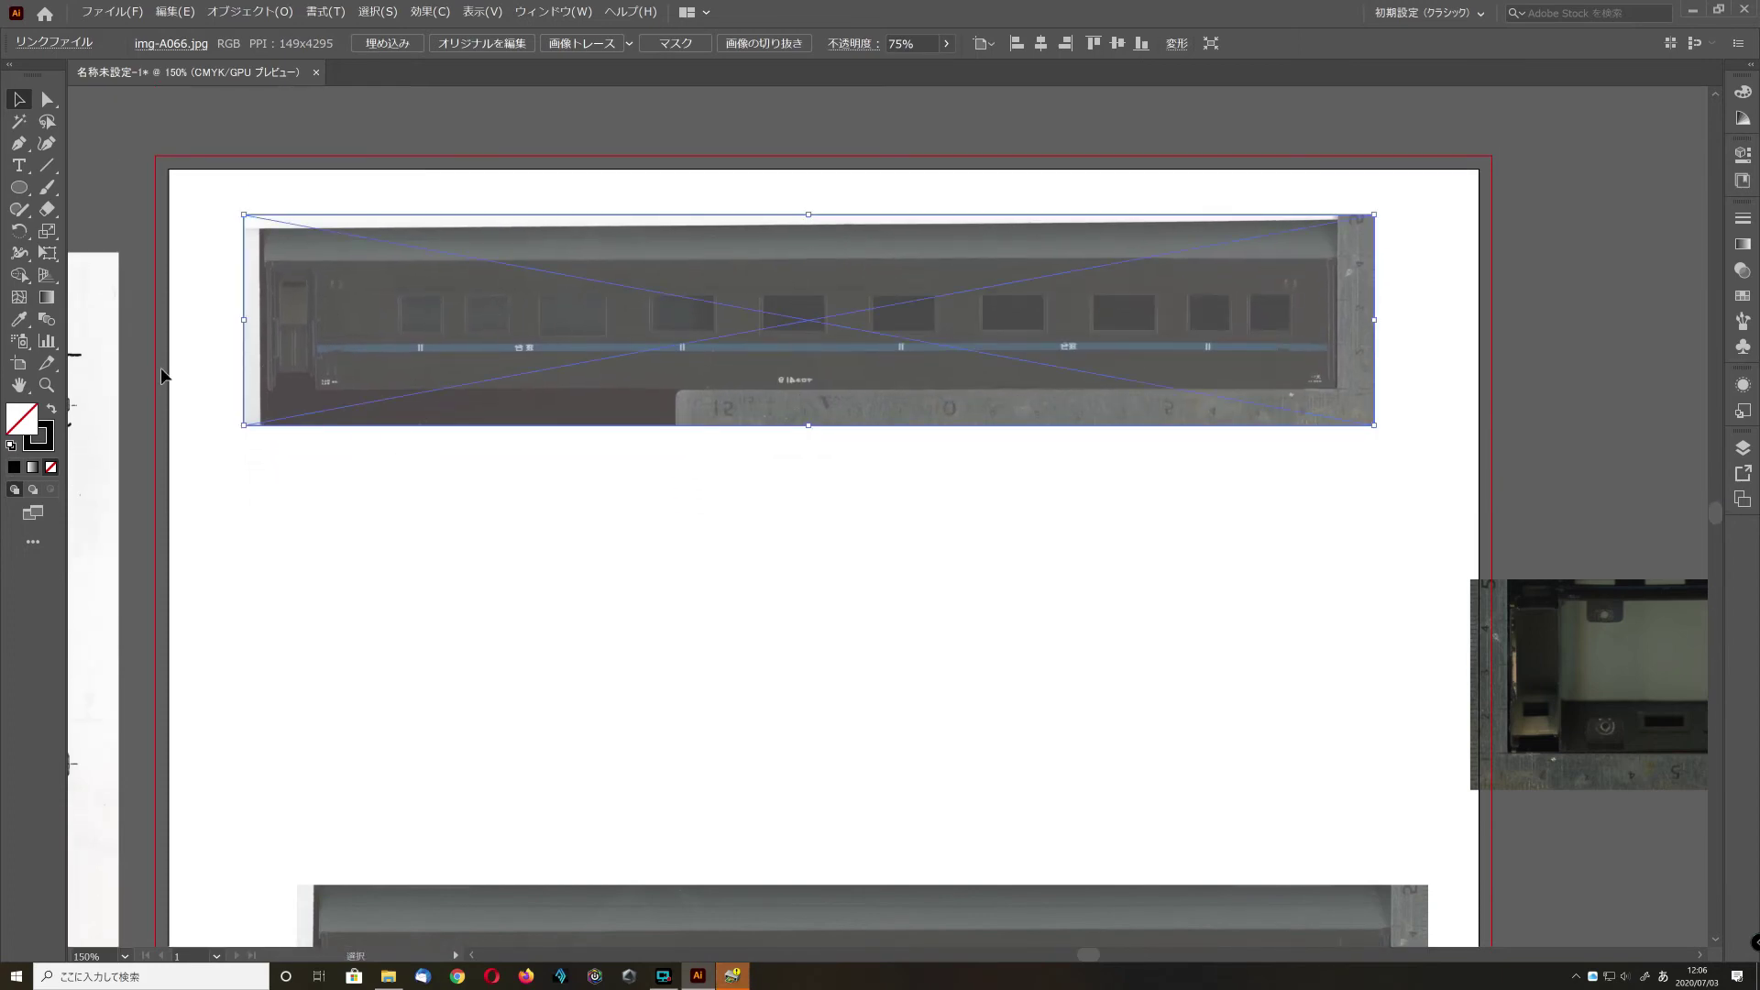
{"action": "left_click", "coordinate": [43, 302]}
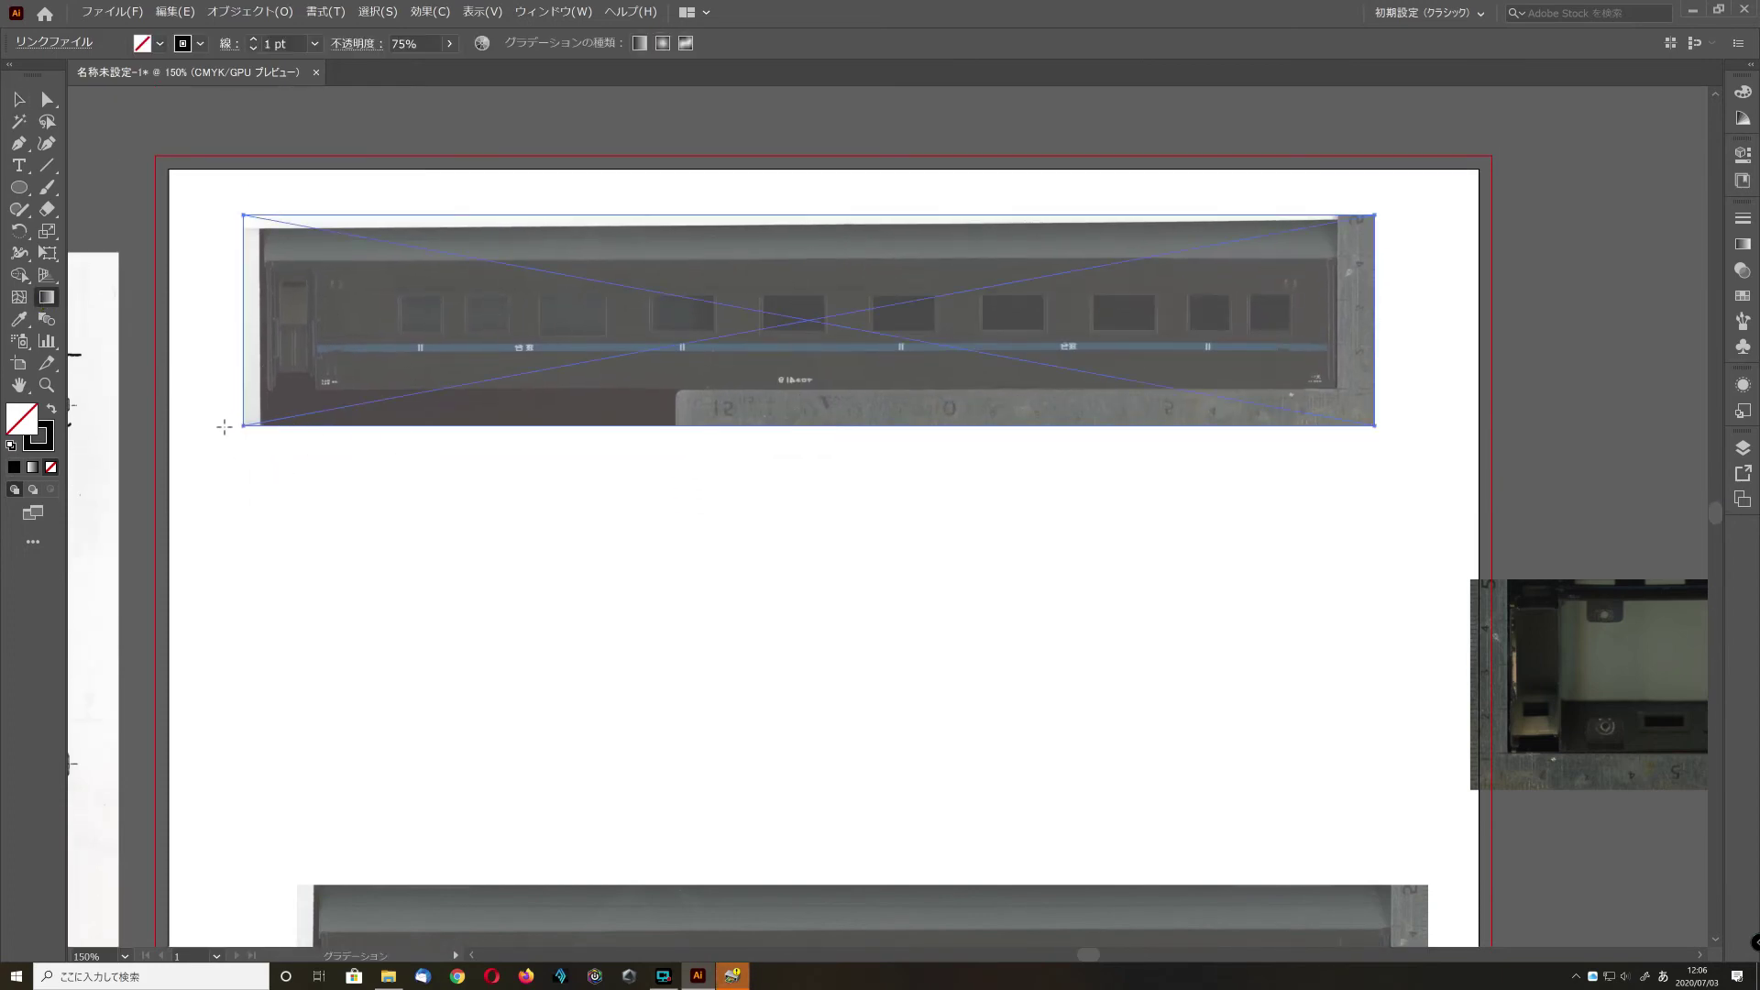
{"action": "left_click", "coordinate": [250, 12]}
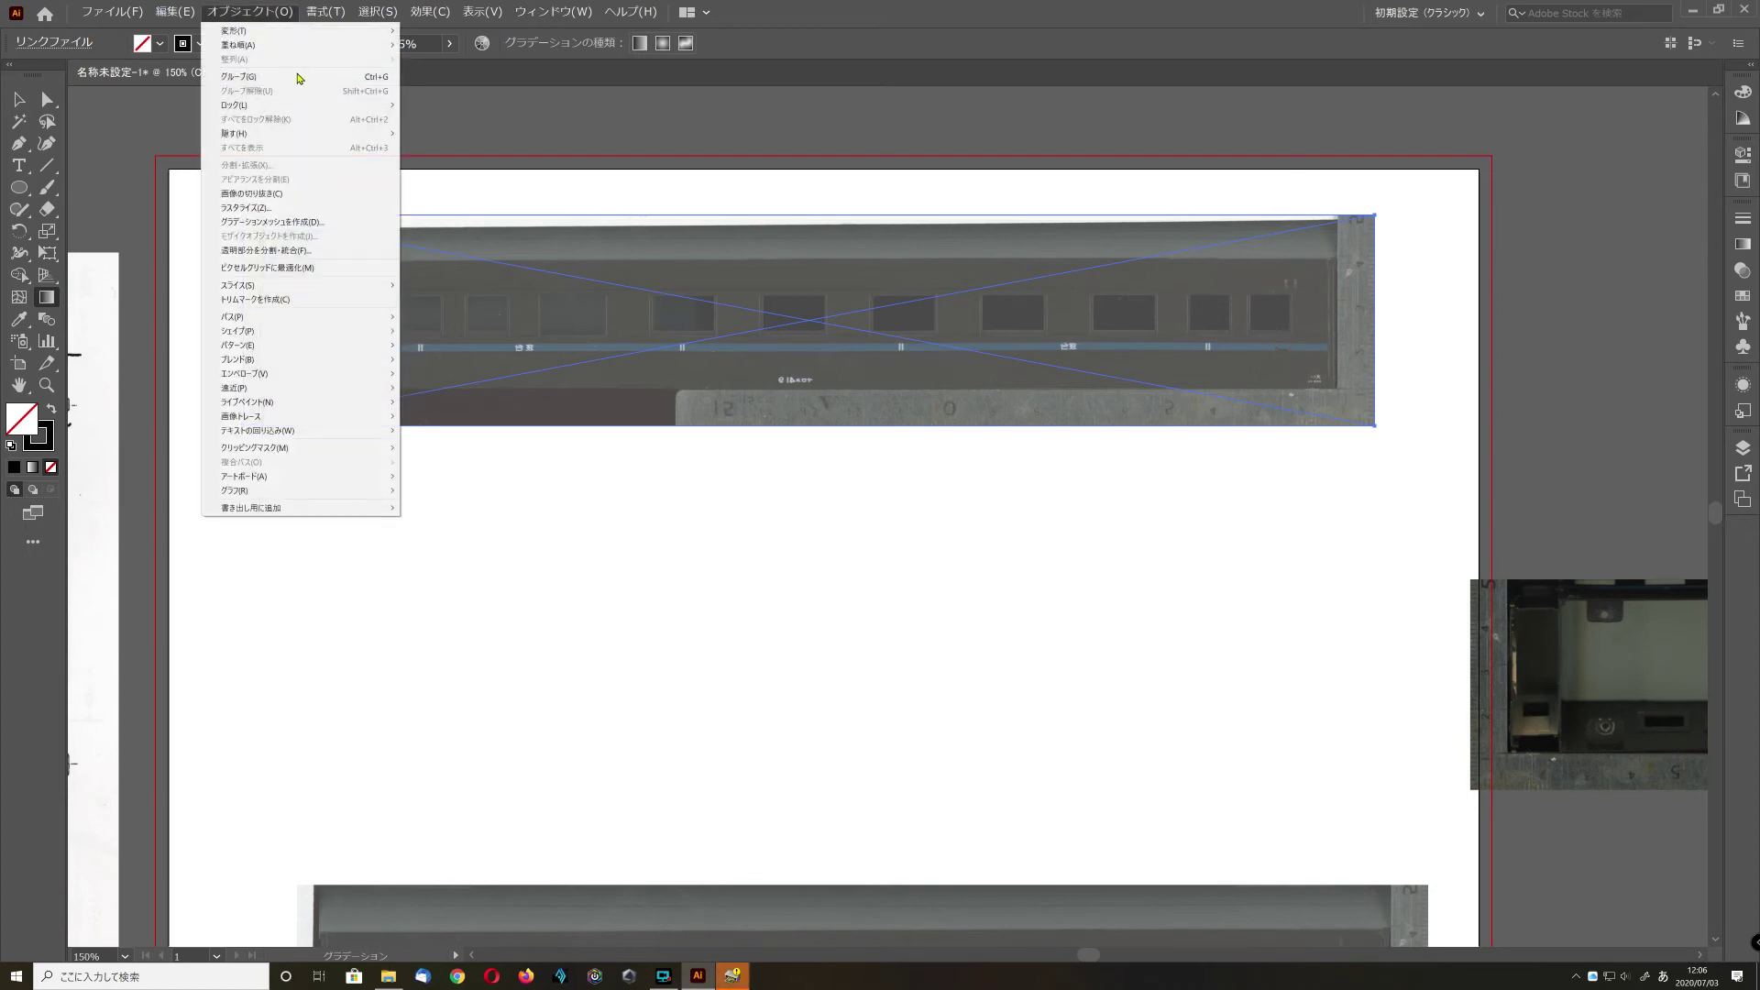
{"action": "mouse_move", "coordinate": [301, 109]}
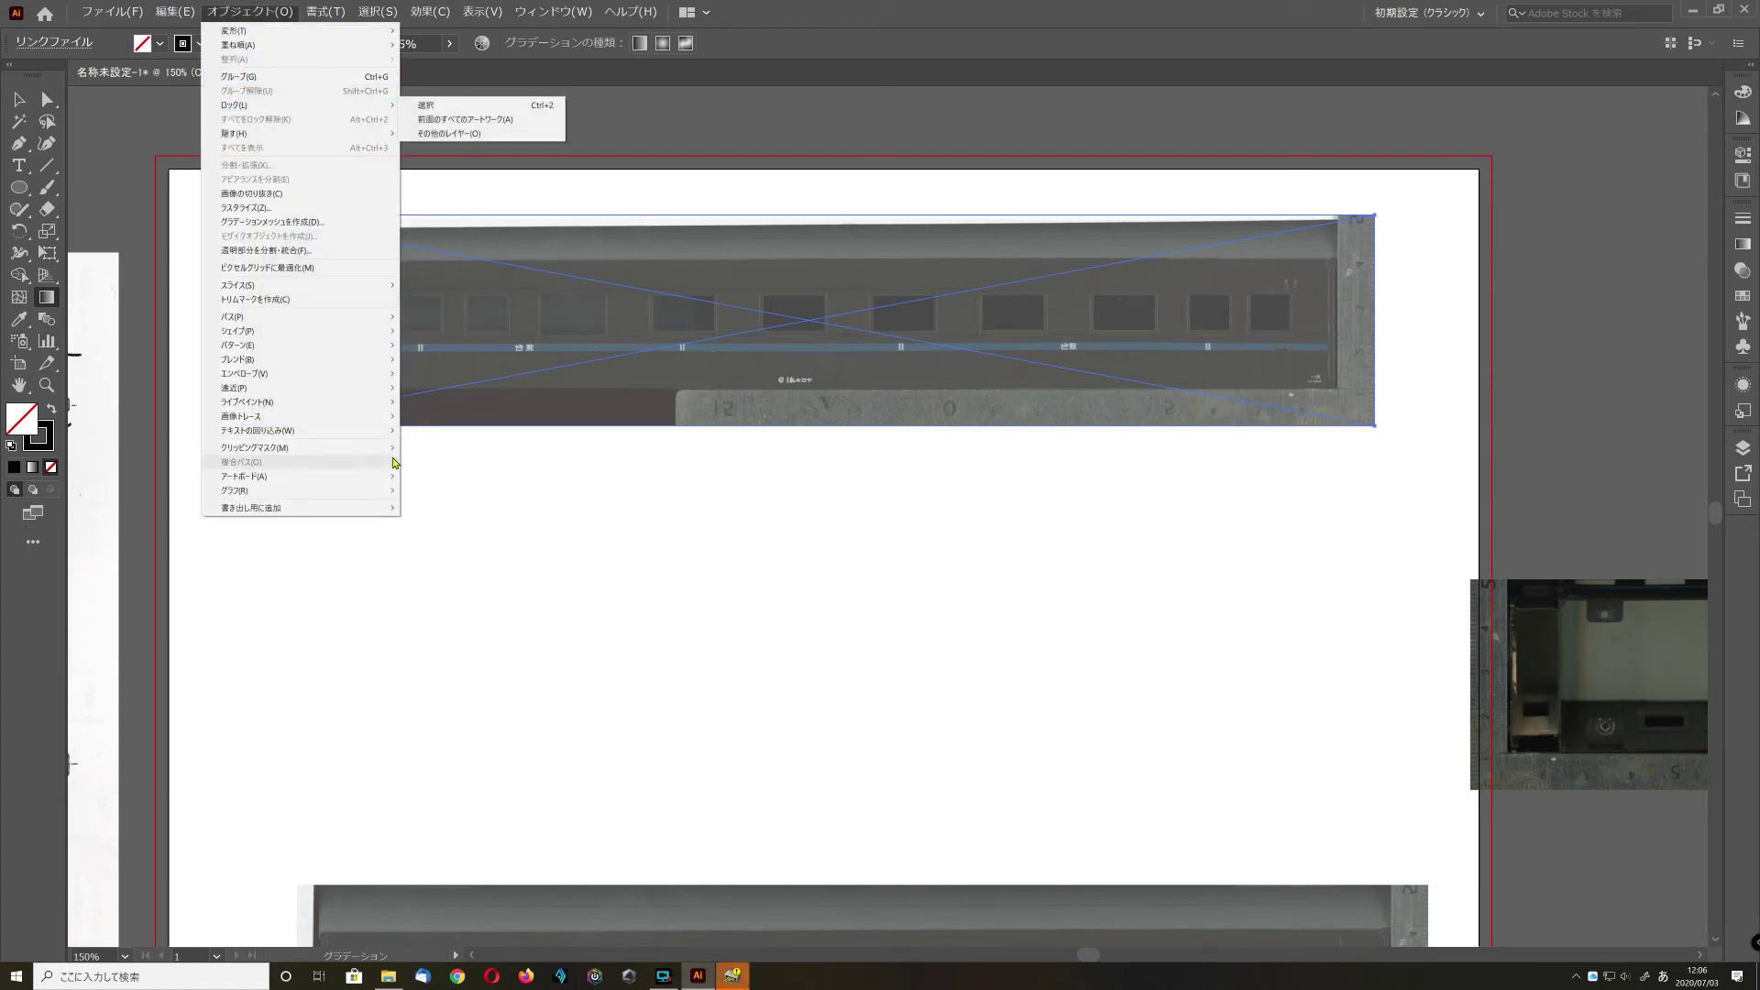
{"action": "left_click", "coordinate": [379, 497]}
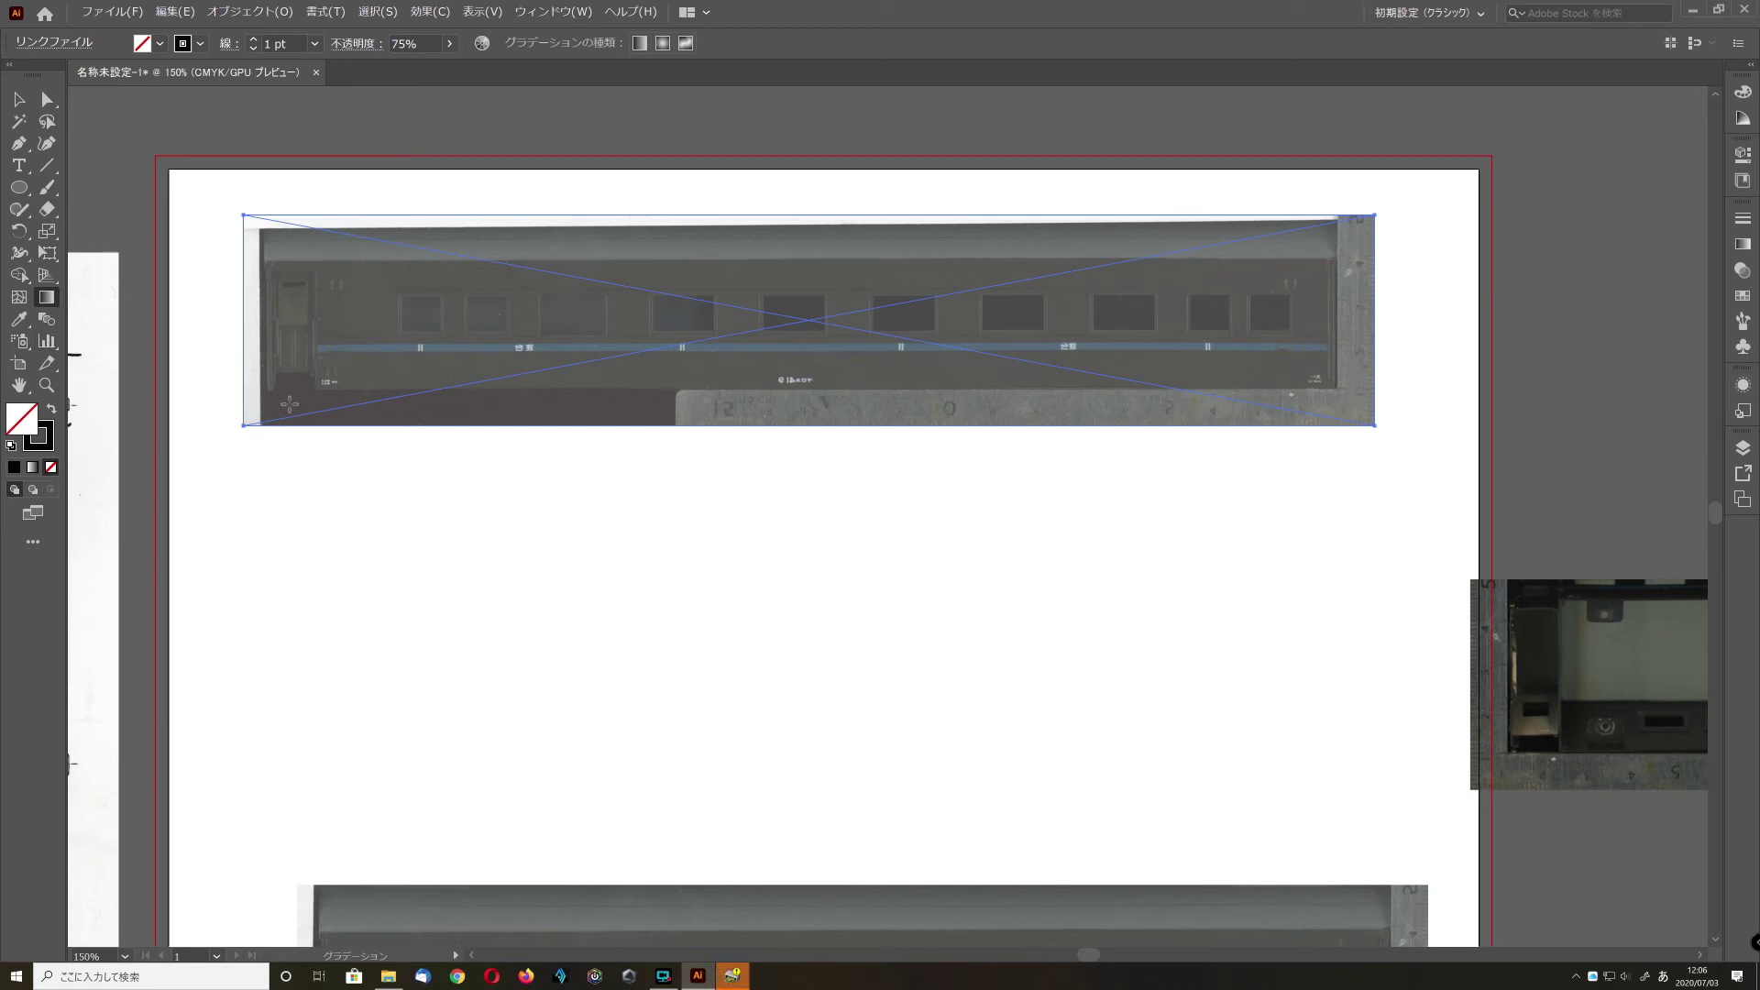
{"action": "left_click", "coordinate": [18, 99]}
{"action": "left_click", "coordinate": [150, 246]}
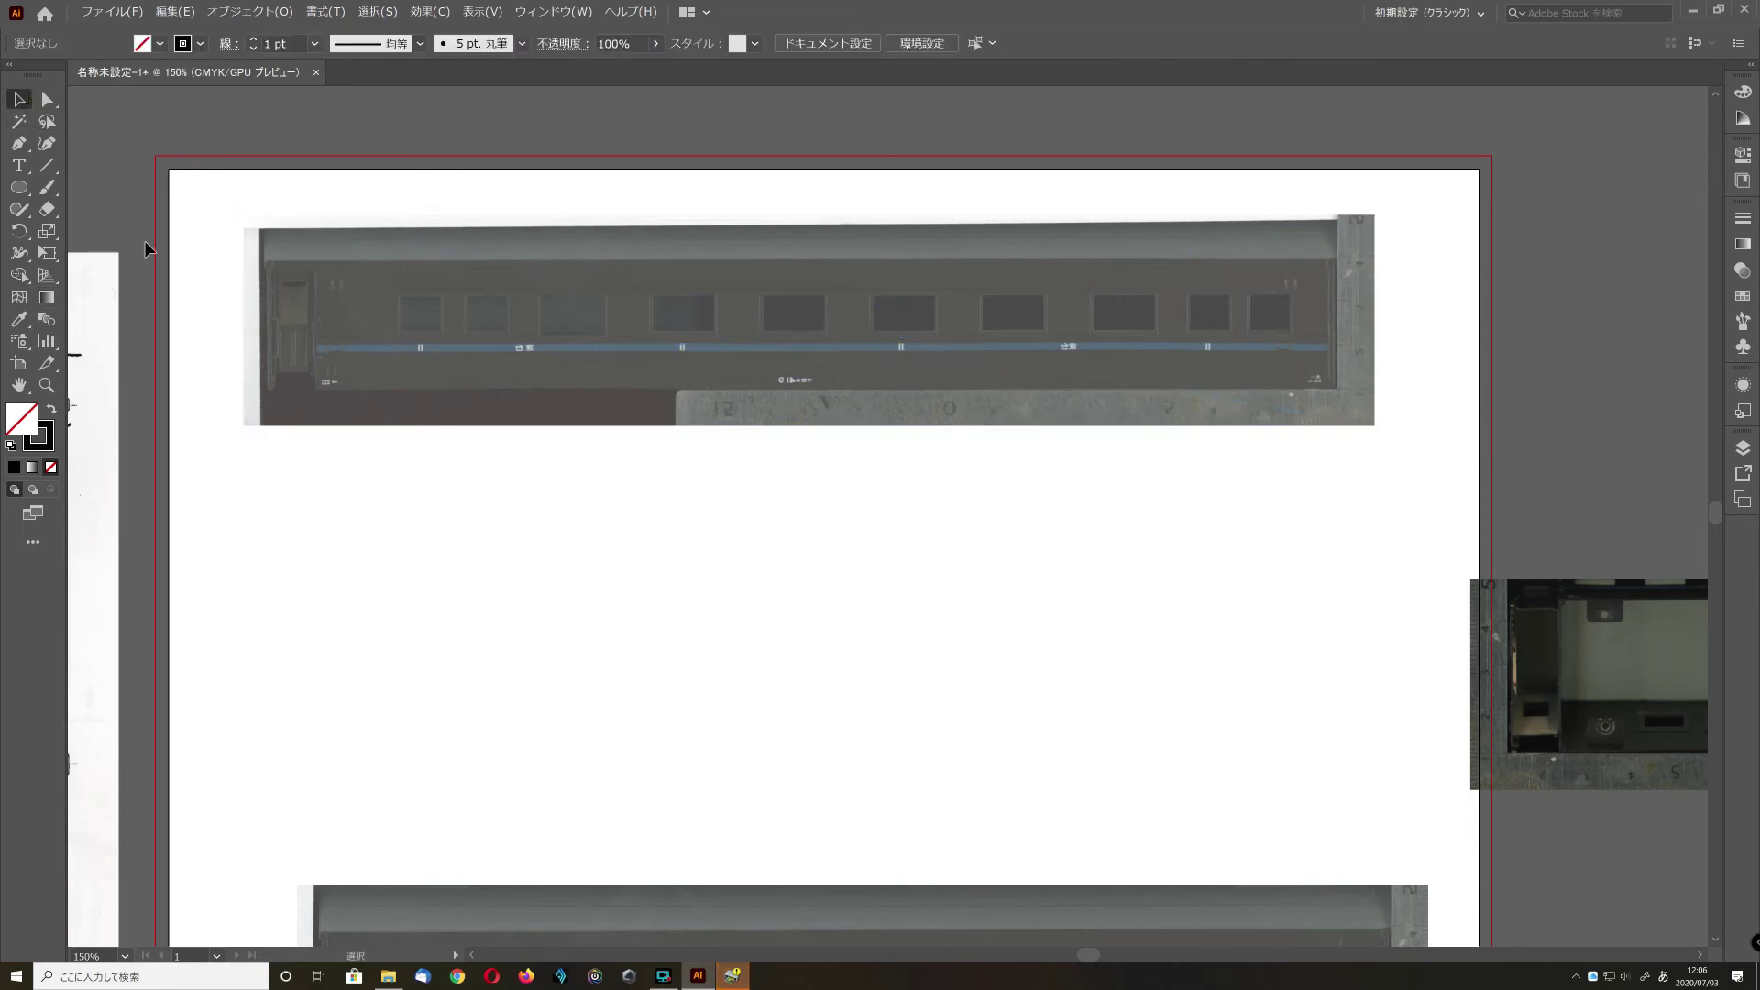
- Draw an unfilled reference rectangle about 261 × 36 mm beneath the upper photo and set its stroke to 0.25 pt
{"action": "left_click", "coordinate": [30, 198]}
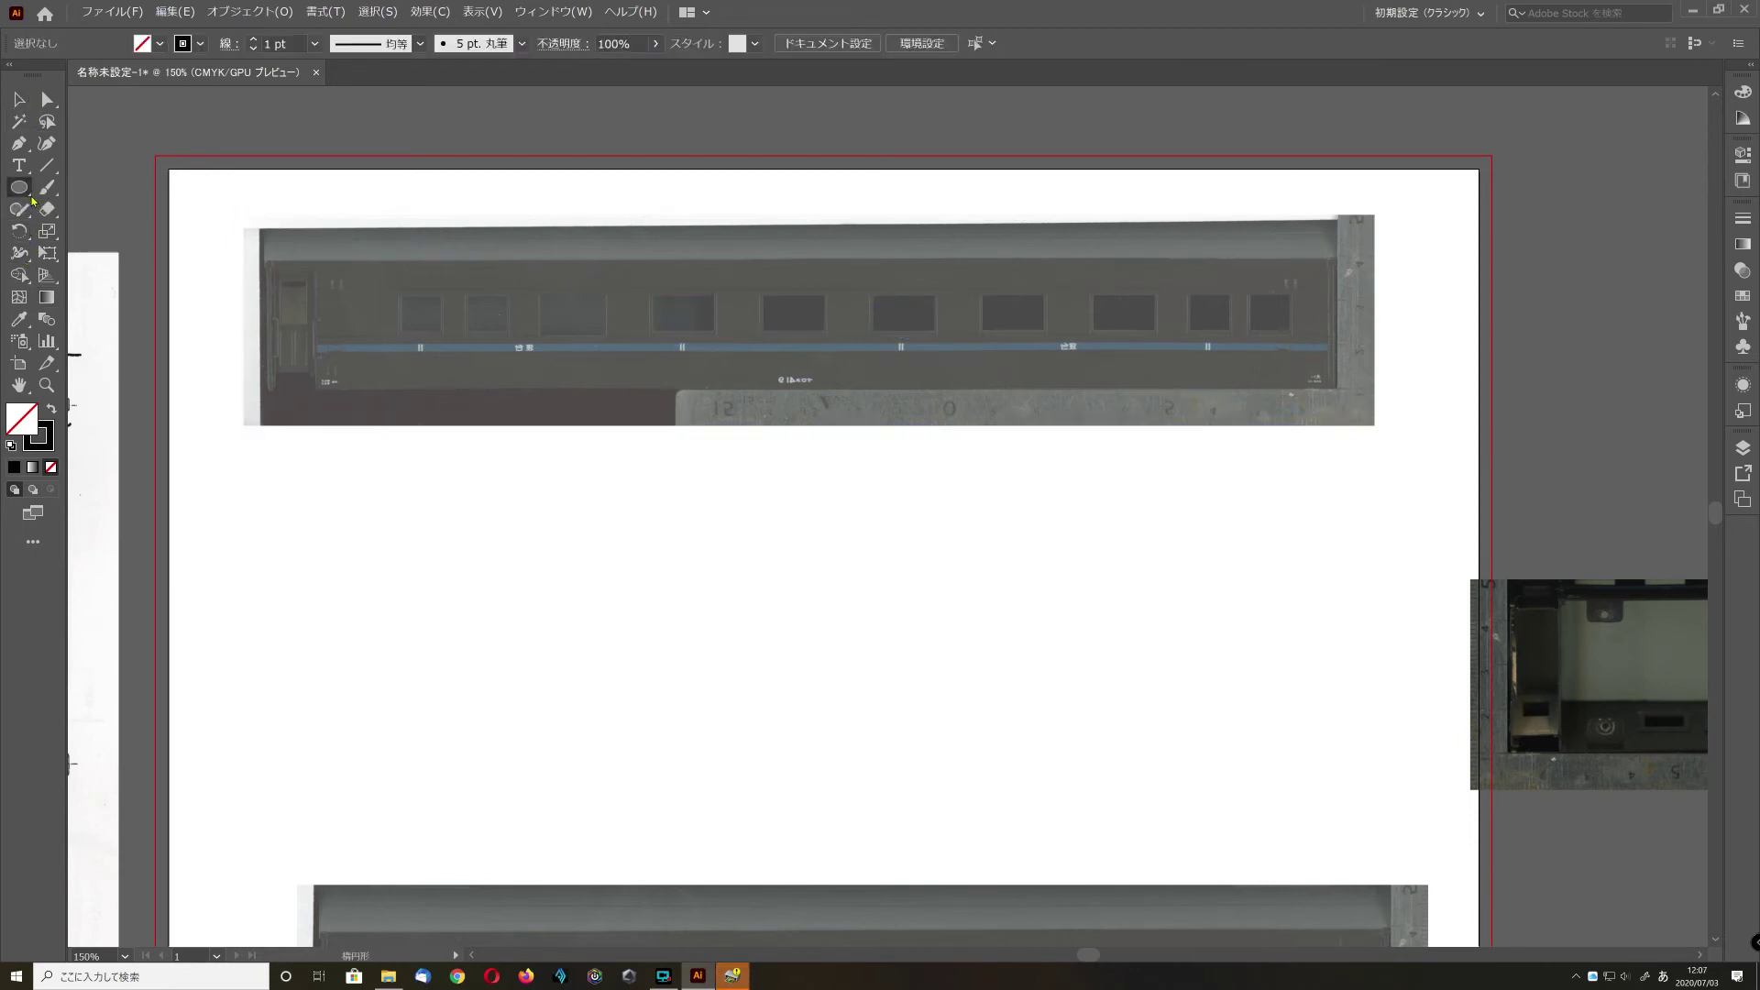
{"action": "left_click_drag", "start_coordinate": [32, 198], "coordinate": [82, 187]}
{"action": "left_click", "coordinate": [280, 434]}
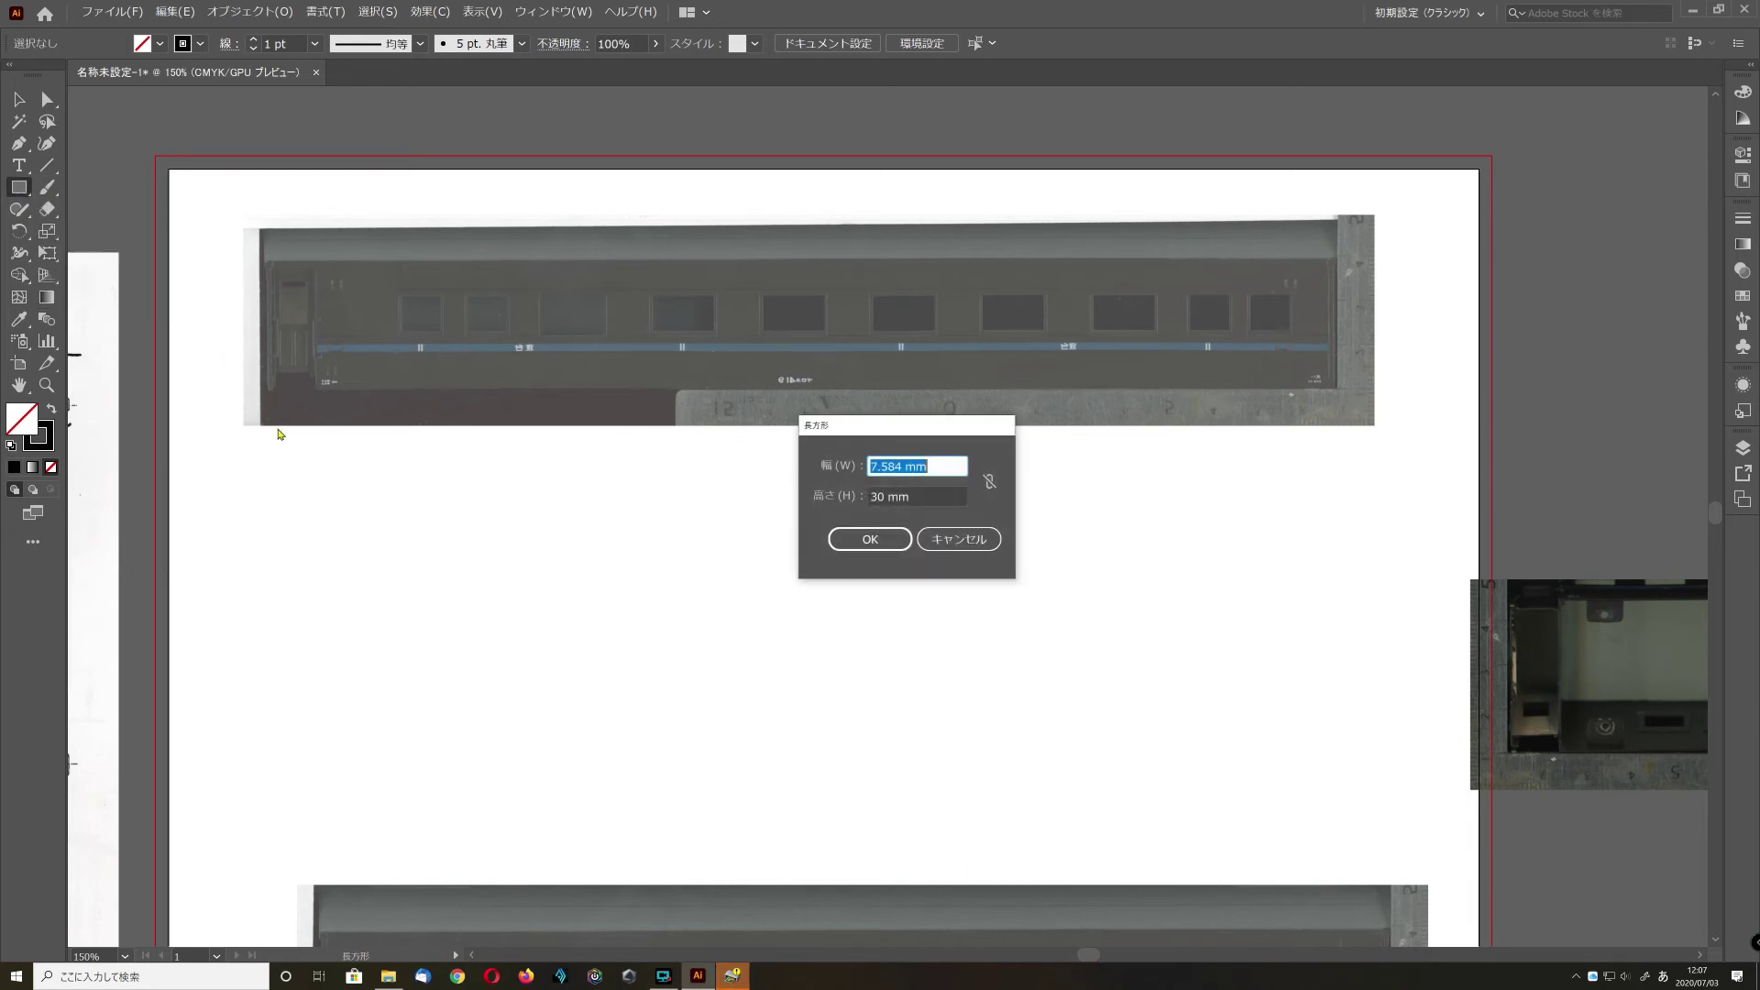
{"action": "left_click", "coordinate": [959, 539]}
{"action": "left_click_drag", "start_coordinate": [245, 470], "coordinate": [1397, 629]}
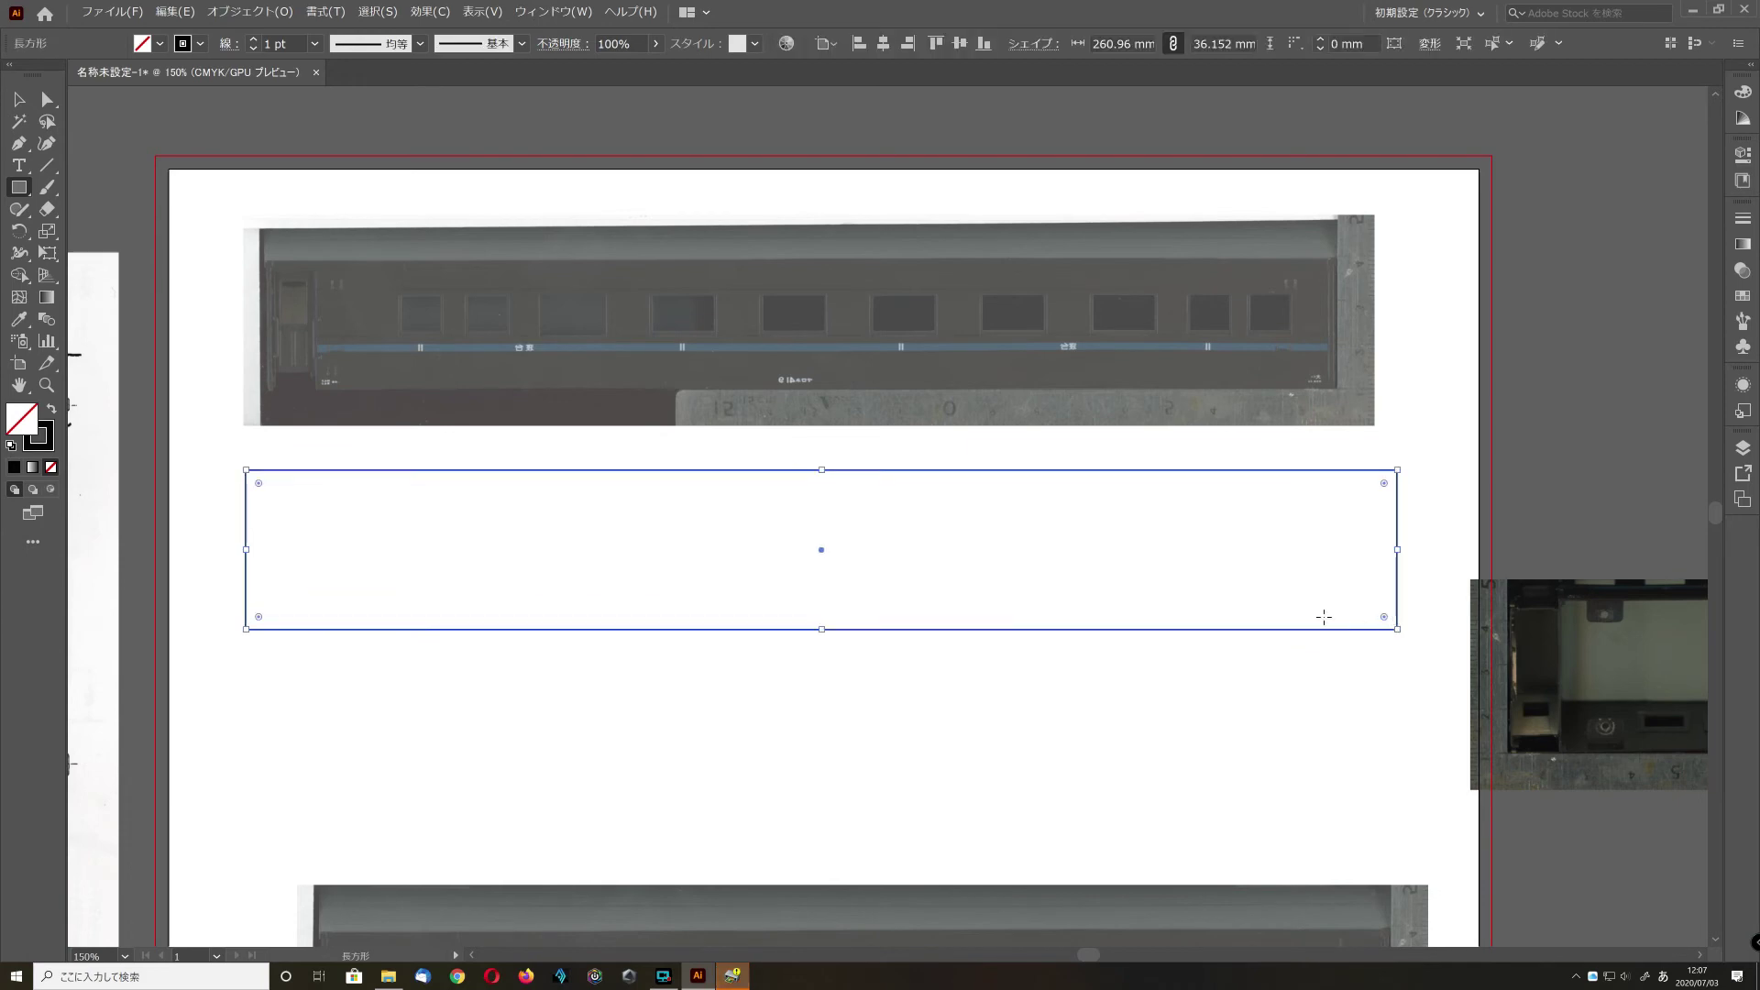
{"action": "left_click", "coordinate": [315, 43]}
{"action": "left_click", "coordinate": [339, 63]}
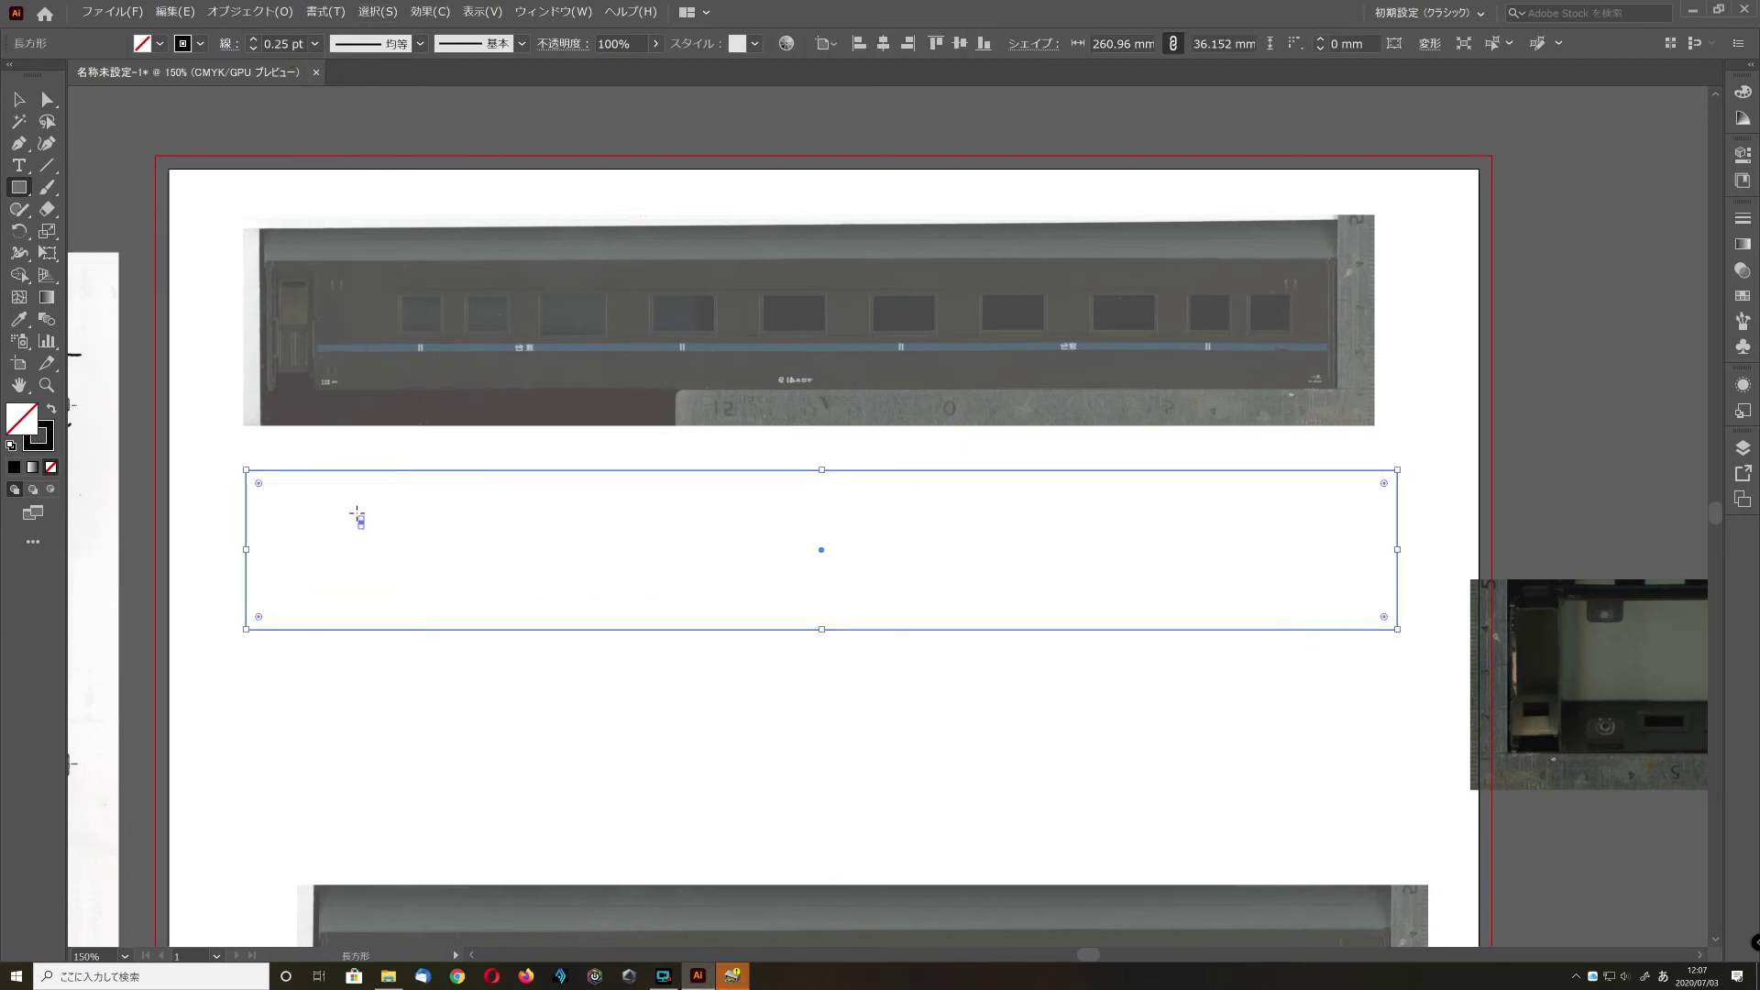
{"action": "left_click_drag", "start_coordinate": [354, 490], "coordinate": [356, 489]}
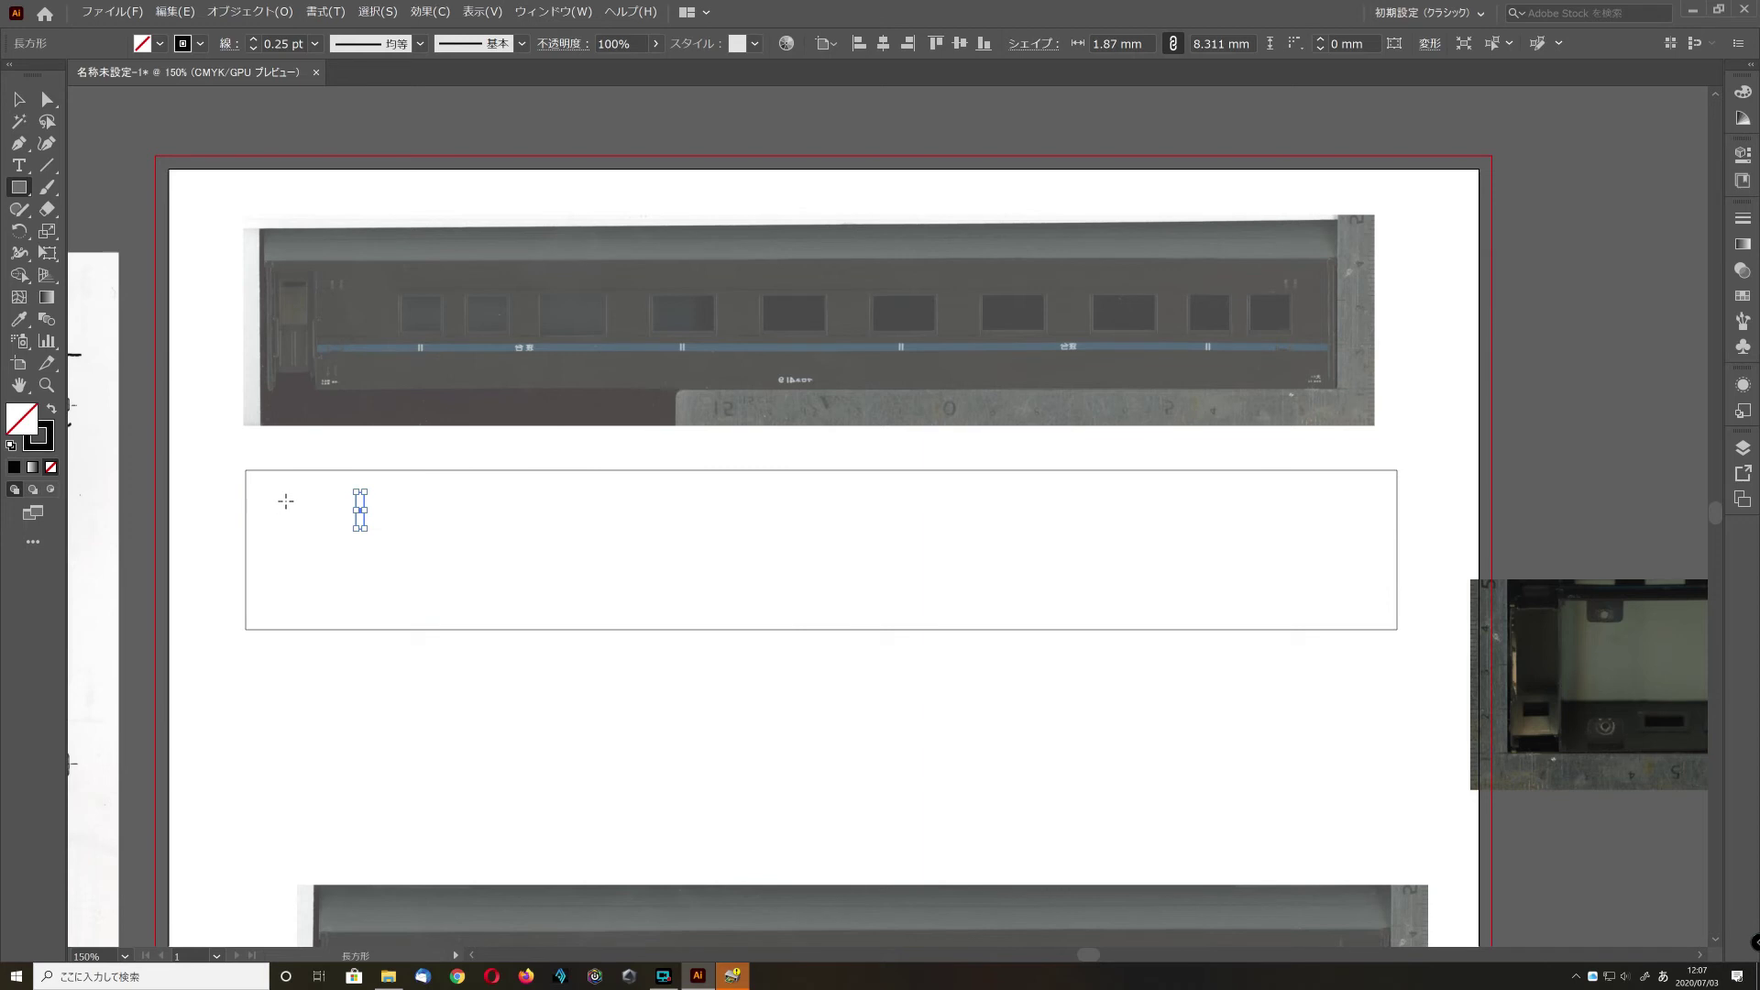
{"action": "key", "text": "Delete"}
- Move the reference rectangle up over the upper carriage photo so its upper edge lies just above the roof
{"action": "left_click", "coordinate": [18, 98]}
{"action": "left_click_drag", "start_coordinate": [368, 469], "coordinate": [352, 391]}
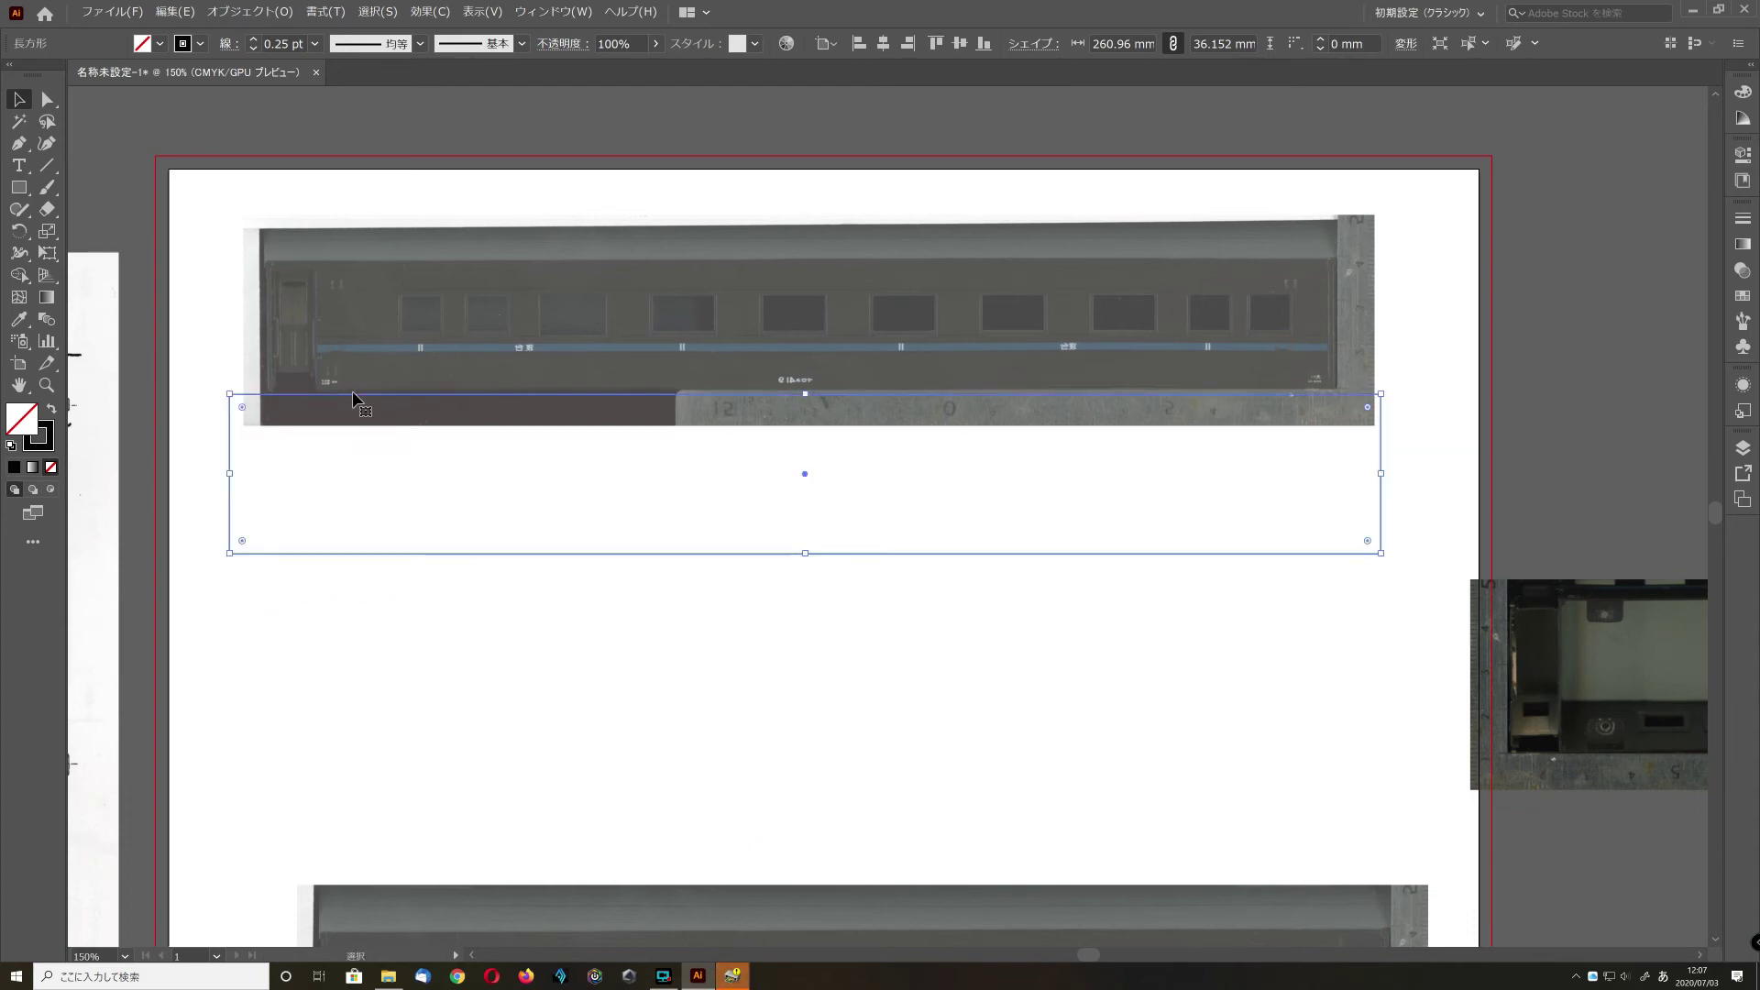
{"action": "scroll", "coordinate": [392, 417], "scroll_direction": "up", "scroll_amount": 5}
{"action": "scroll", "coordinate": [392, 418], "scroll_direction": "down", "scroll_amount": 18}
{"action": "scroll", "coordinate": [393, 418], "scroll_direction": "up", "scroll_amount": 9}
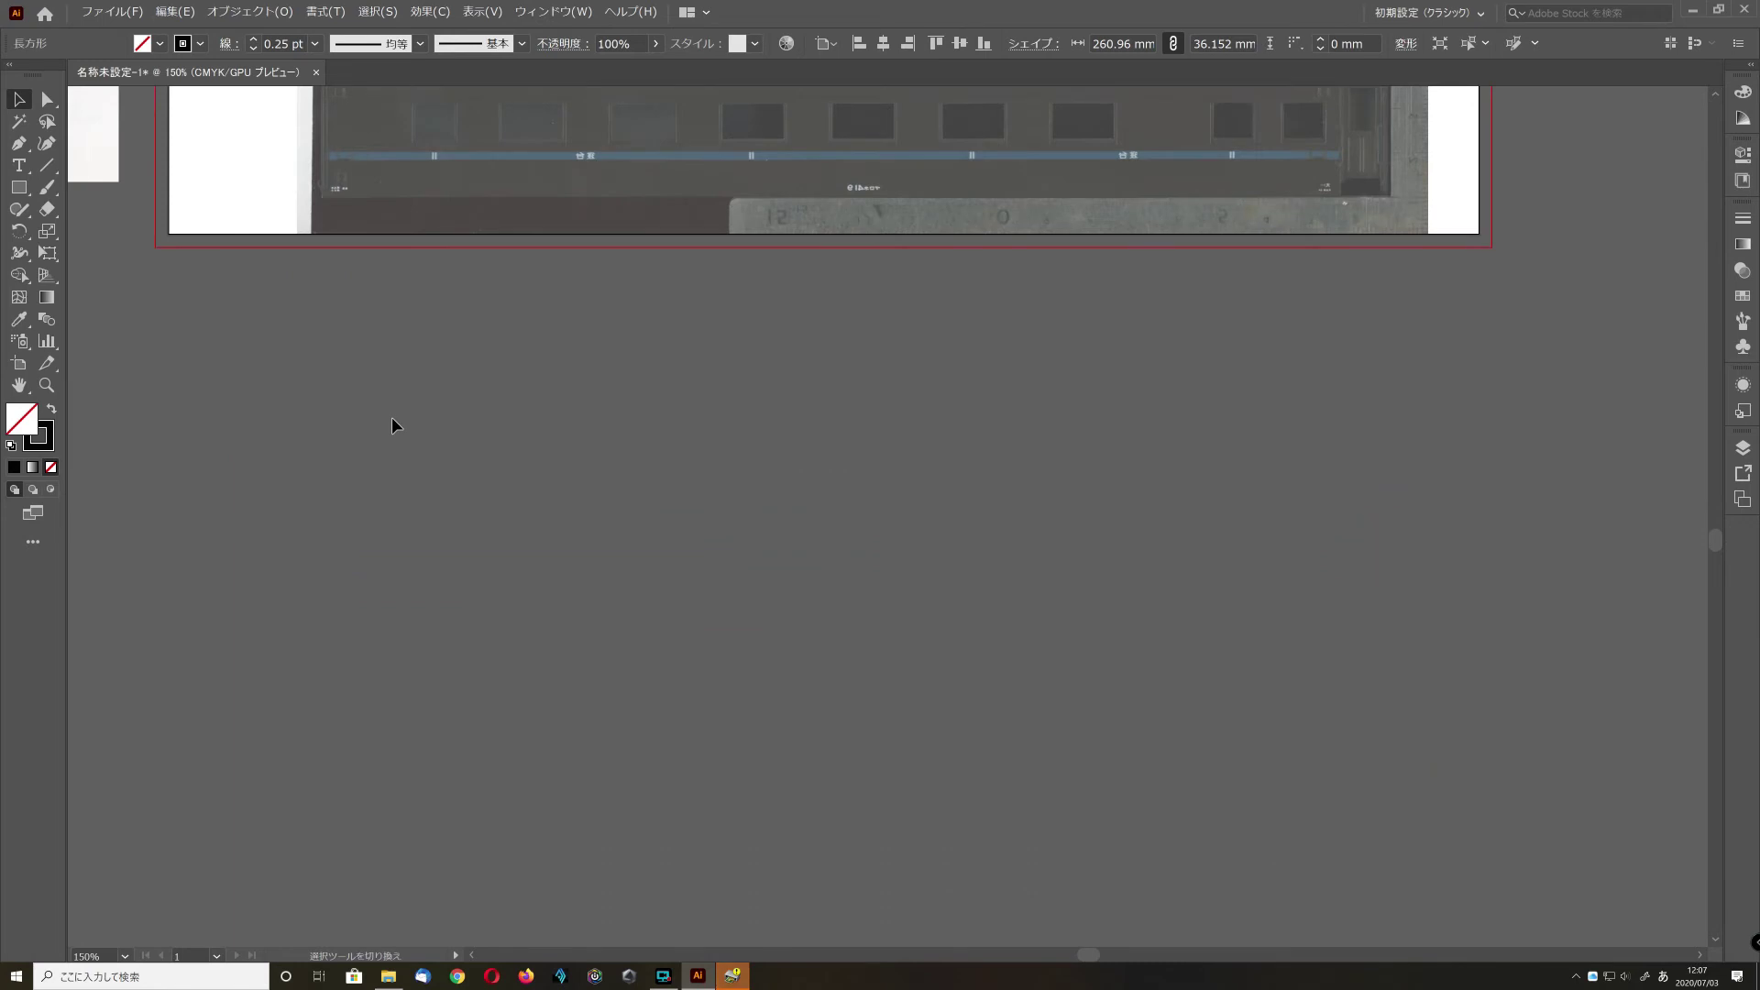
{"action": "scroll", "coordinate": [393, 419], "scroll_direction": "up", "scroll_amount": 7}
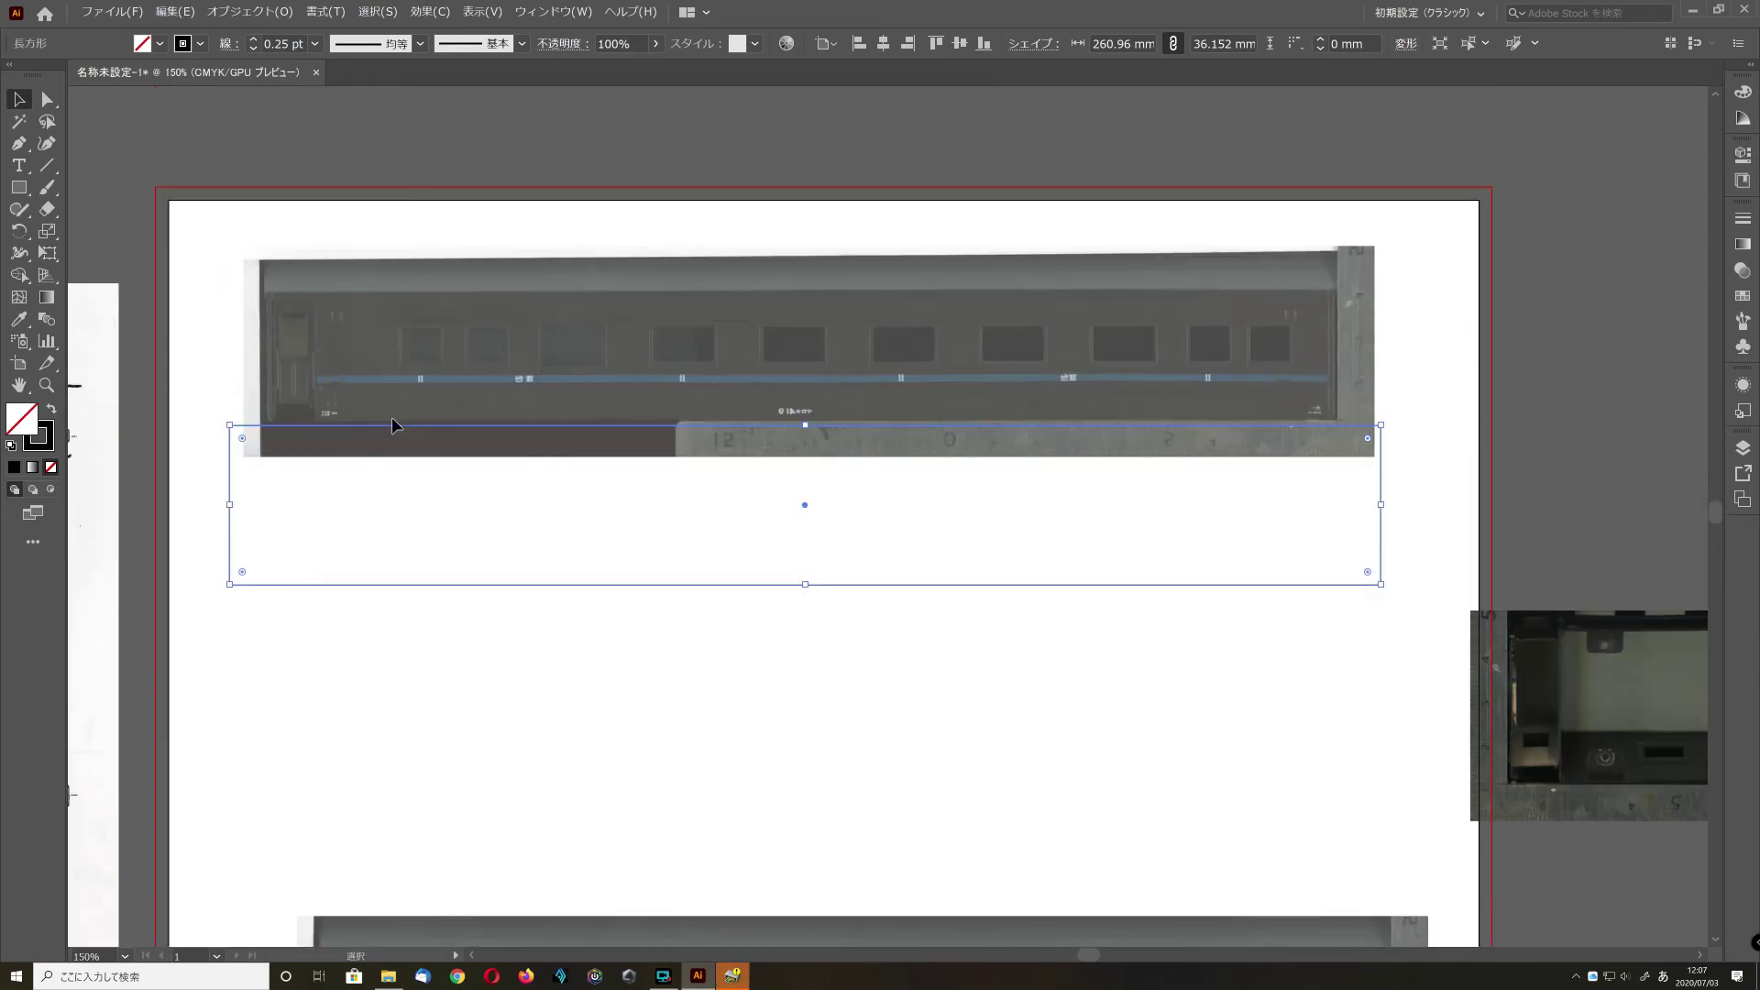
{"action": "scroll", "coordinate": [392, 416], "scroll_direction": "up", "scroll_amount": 2}
{"action": "scroll", "coordinate": [393, 416], "scroll_direction": "up", "scroll_amount": 1}
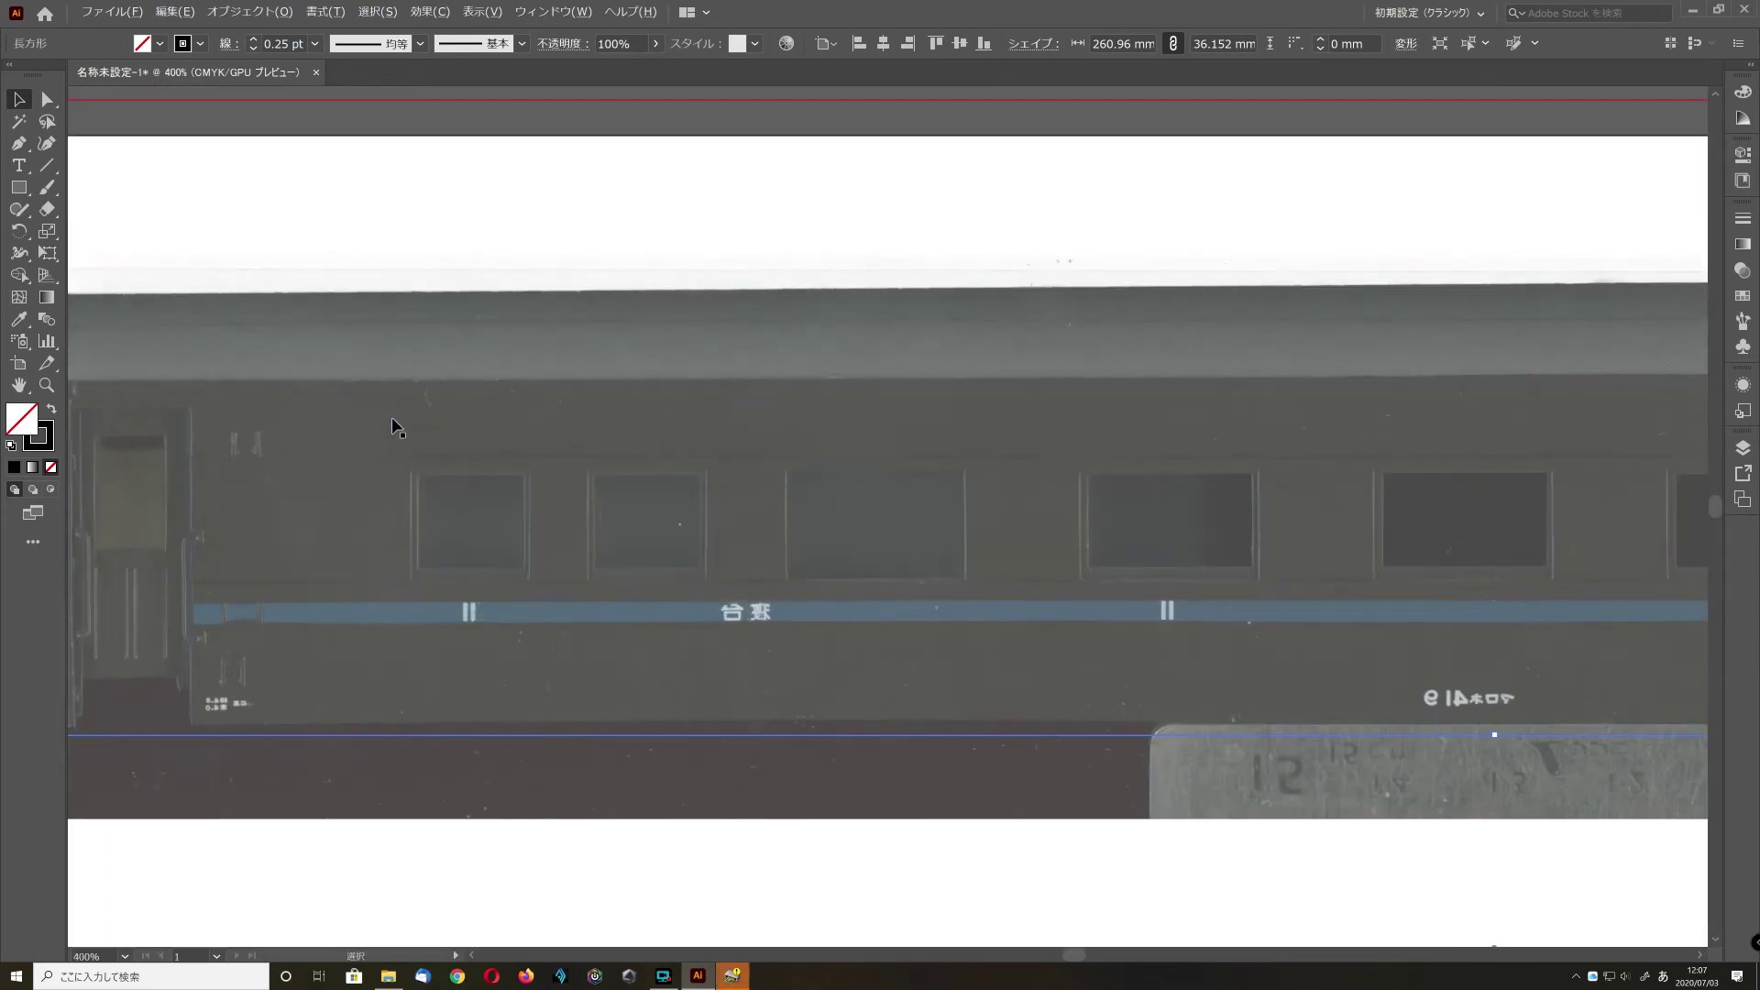
{"action": "scroll", "coordinate": [393, 417], "scroll_direction": "down", "scroll_amount": 1}
{"action": "mouse_move", "coordinate": [303, 715]}
{"action": "left_mouse_down"}
{"action": "mouse_move", "coordinate": [314, 680]}
{"action": "mouse_move", "coordinate": [295, 739]}
{"action": "left_mouse_up"}
{"action": "left_click_drag", "start_coordinate": [290, 658], "coordinate": [318, 314]}
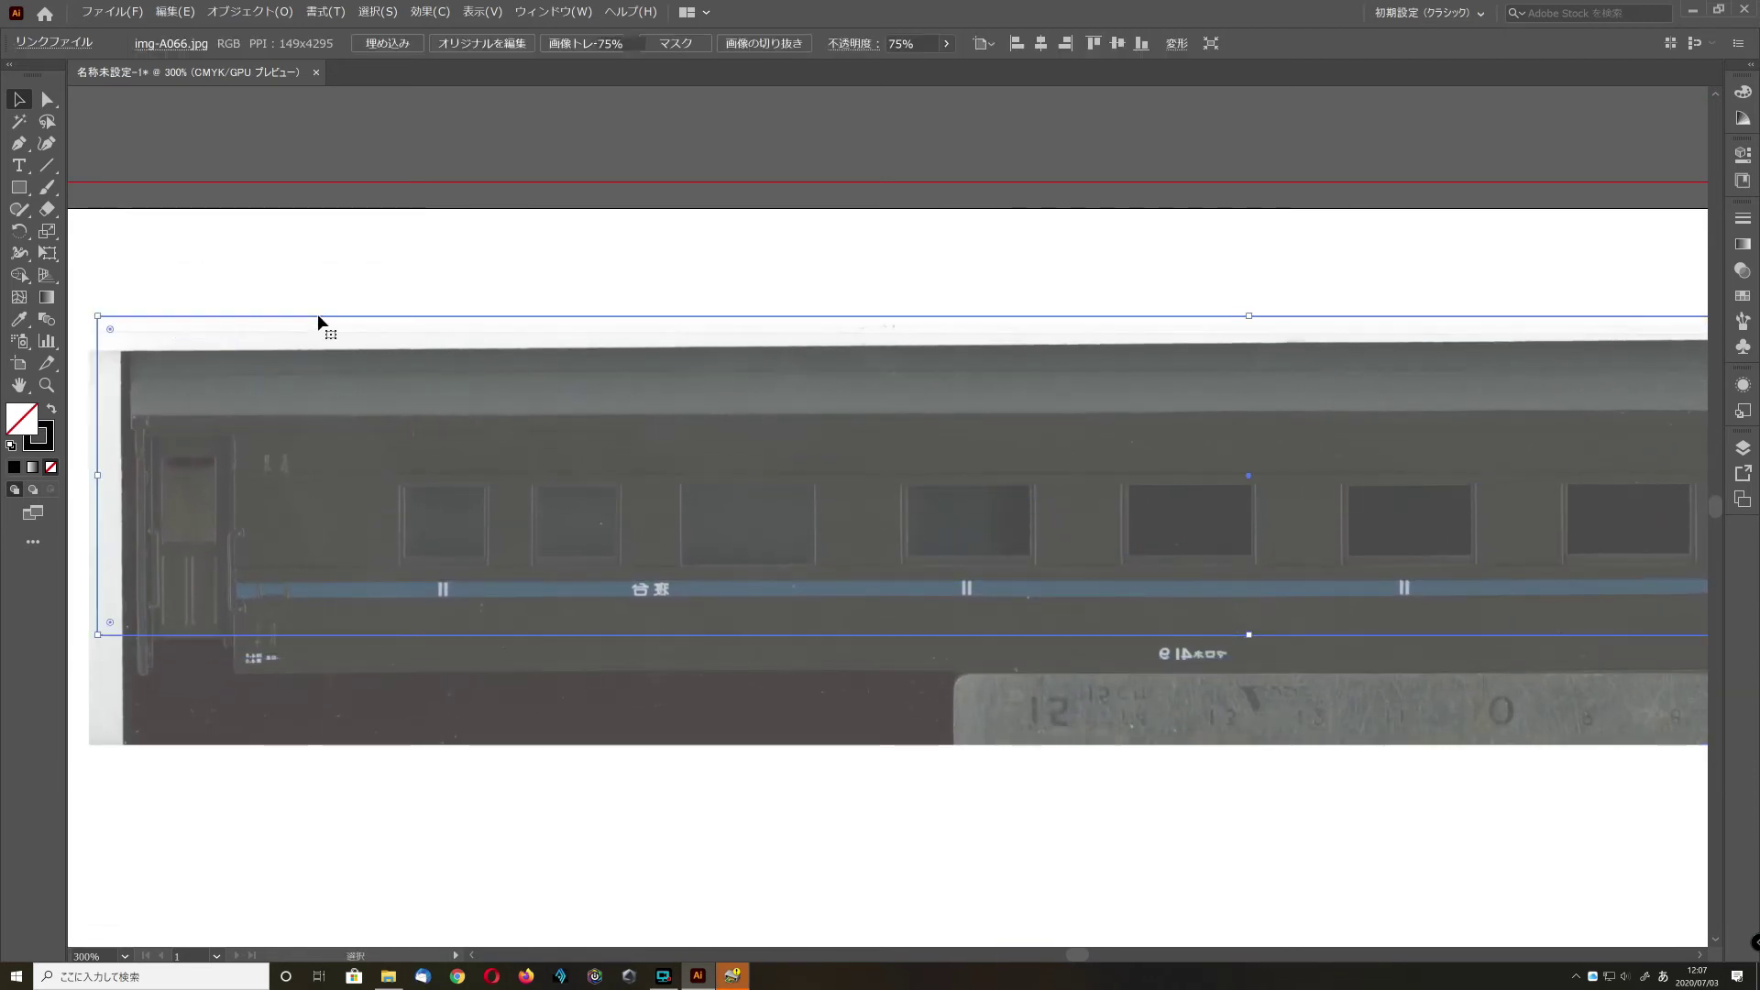
- Lock the reference rectangle in place
{"action": "left_click", "coordinate": [249, 11]}
{"action": "mouse_move", "coordinate": [275, 104]}
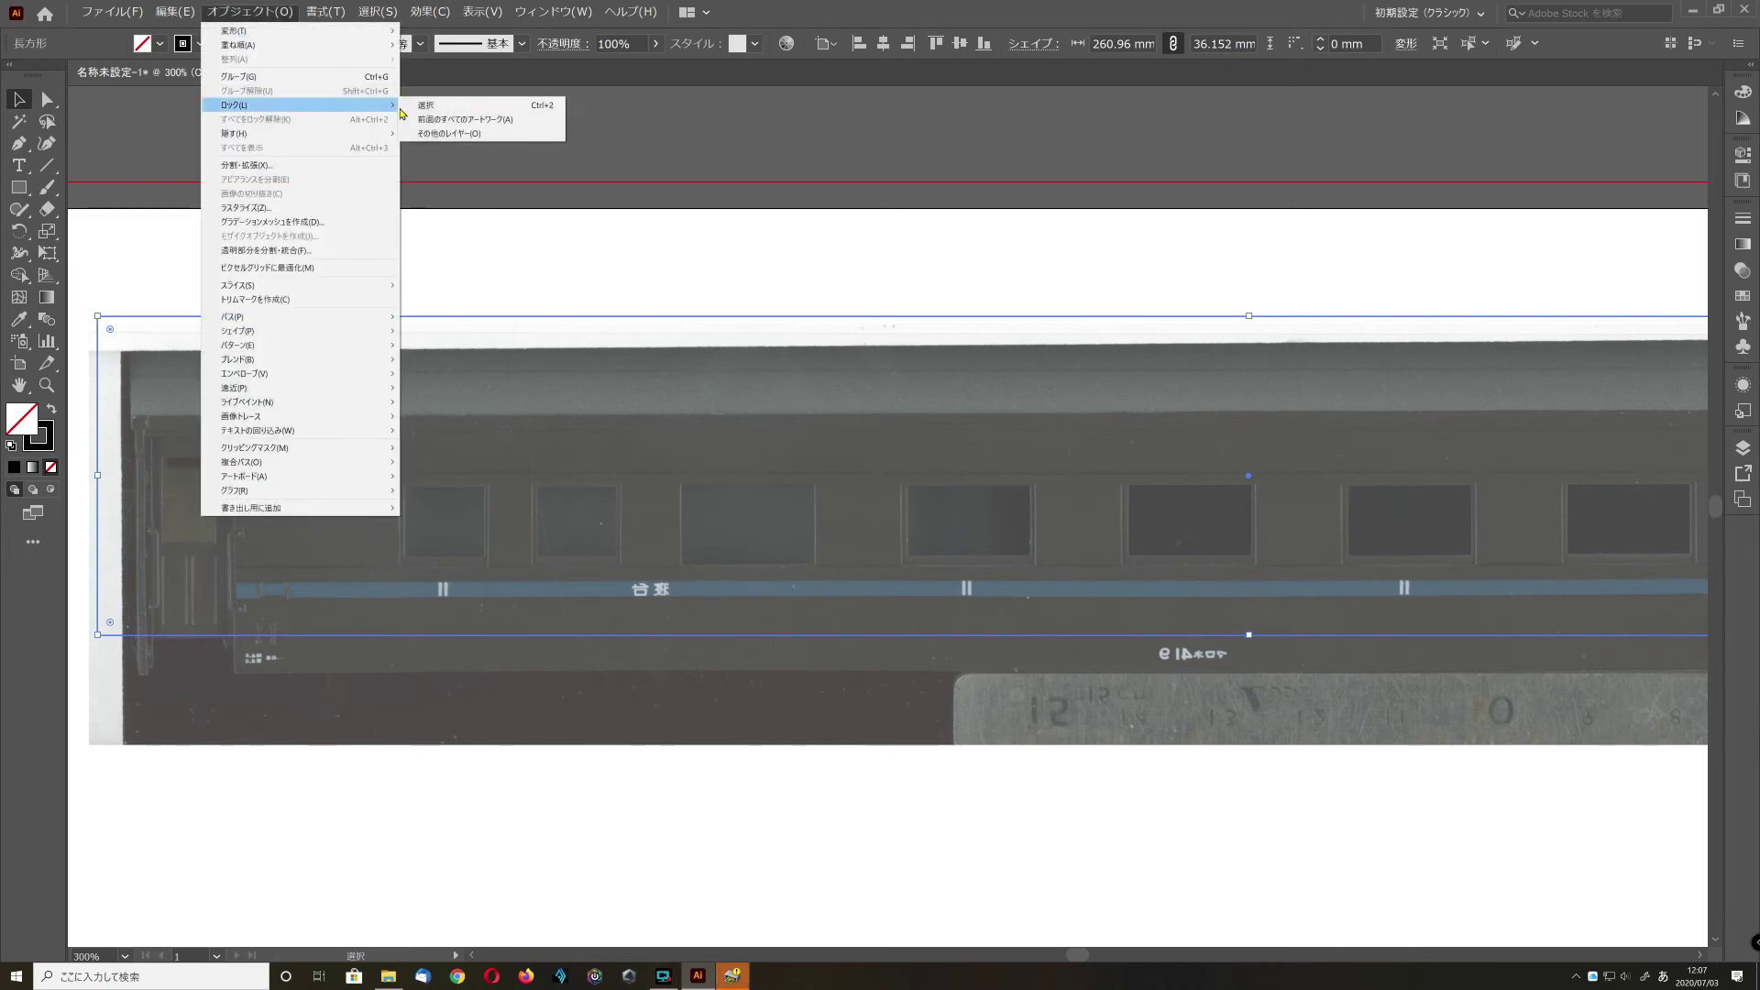
{"action": "left_click", "coordinate": [431, 105]}
- Align the photo's lower roof line with the rectangle's upper edge and rotate the photo slightly clockwise at the ruler corner
{"action": "left_click", "coordinate": [472, 658]}
{"action": "left_click_drag", "start_coordinate": [471, 658], "coordinate": [421, 439]}
{"action": "scroll", "coordinate": [637, 487], "scroll_direction": "right", "scroll_amount": 1}
{"action": "scroll", "coordinate": [639, 492], "scroll_direction": "right", "scroll_amount": 10}
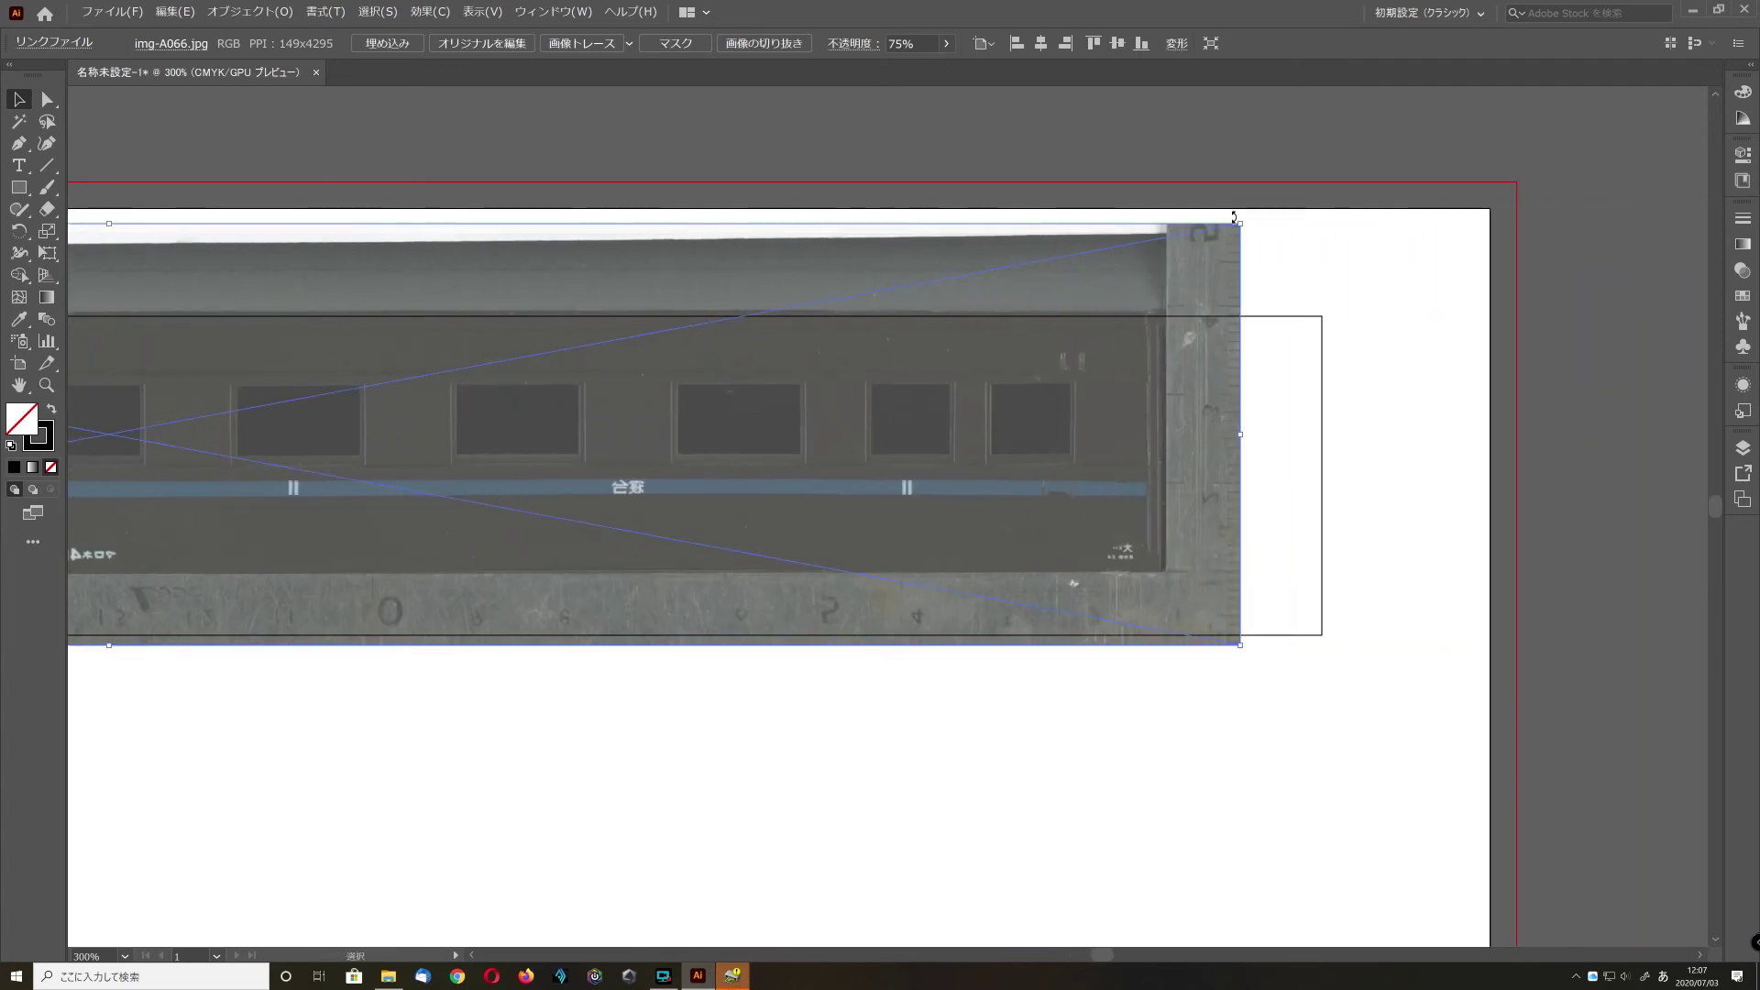
{"action": "left_click_drag", "start_coordinate": [1252, 221], "coordinate": [1252, 224]}
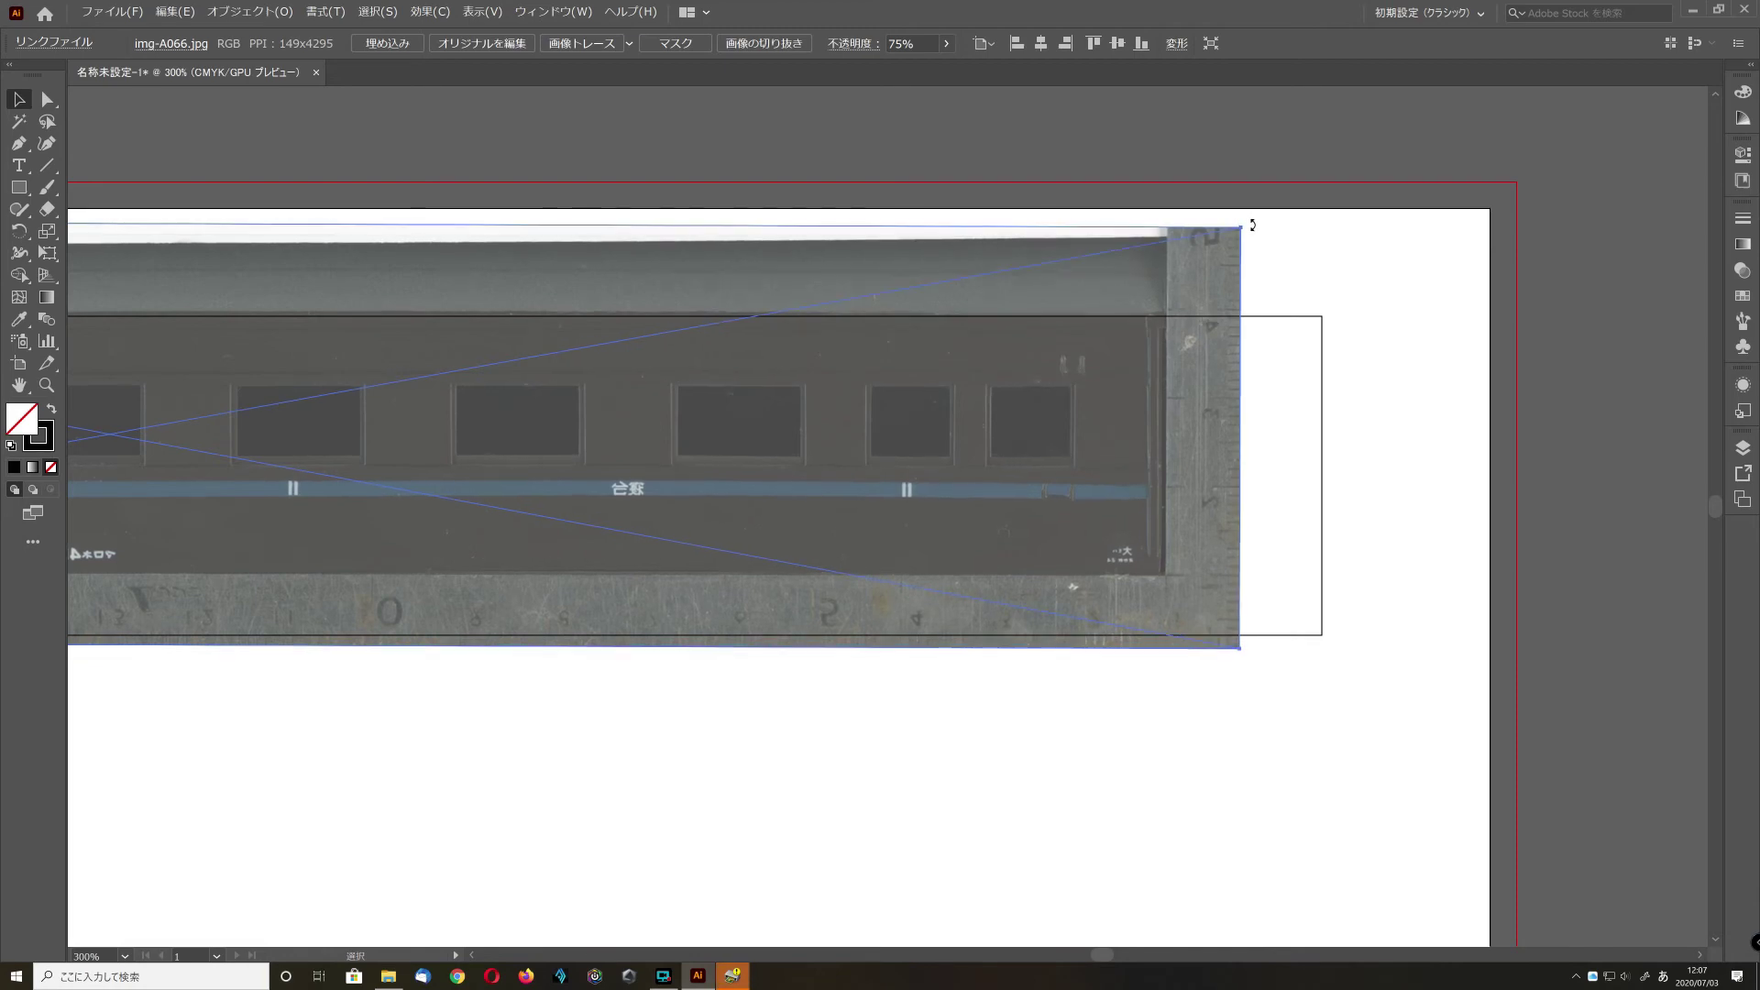
- Compare the roof line with the rectangle's upper edge along the carriage and fine-tune the photo's rotation at the door end
{"action": "scroll", "coordinate": [1085, 225], "scroll_direction": "up", "scroll_amount": 5}
{"action": "scroll", "coordinate": [1084, 225], "scroll_direction": "down", "scroll_amount": 6}
{"action": "scroll", "coordinate": [1084, 226], "scroll_direction": "left", "scroll_amount": 14}
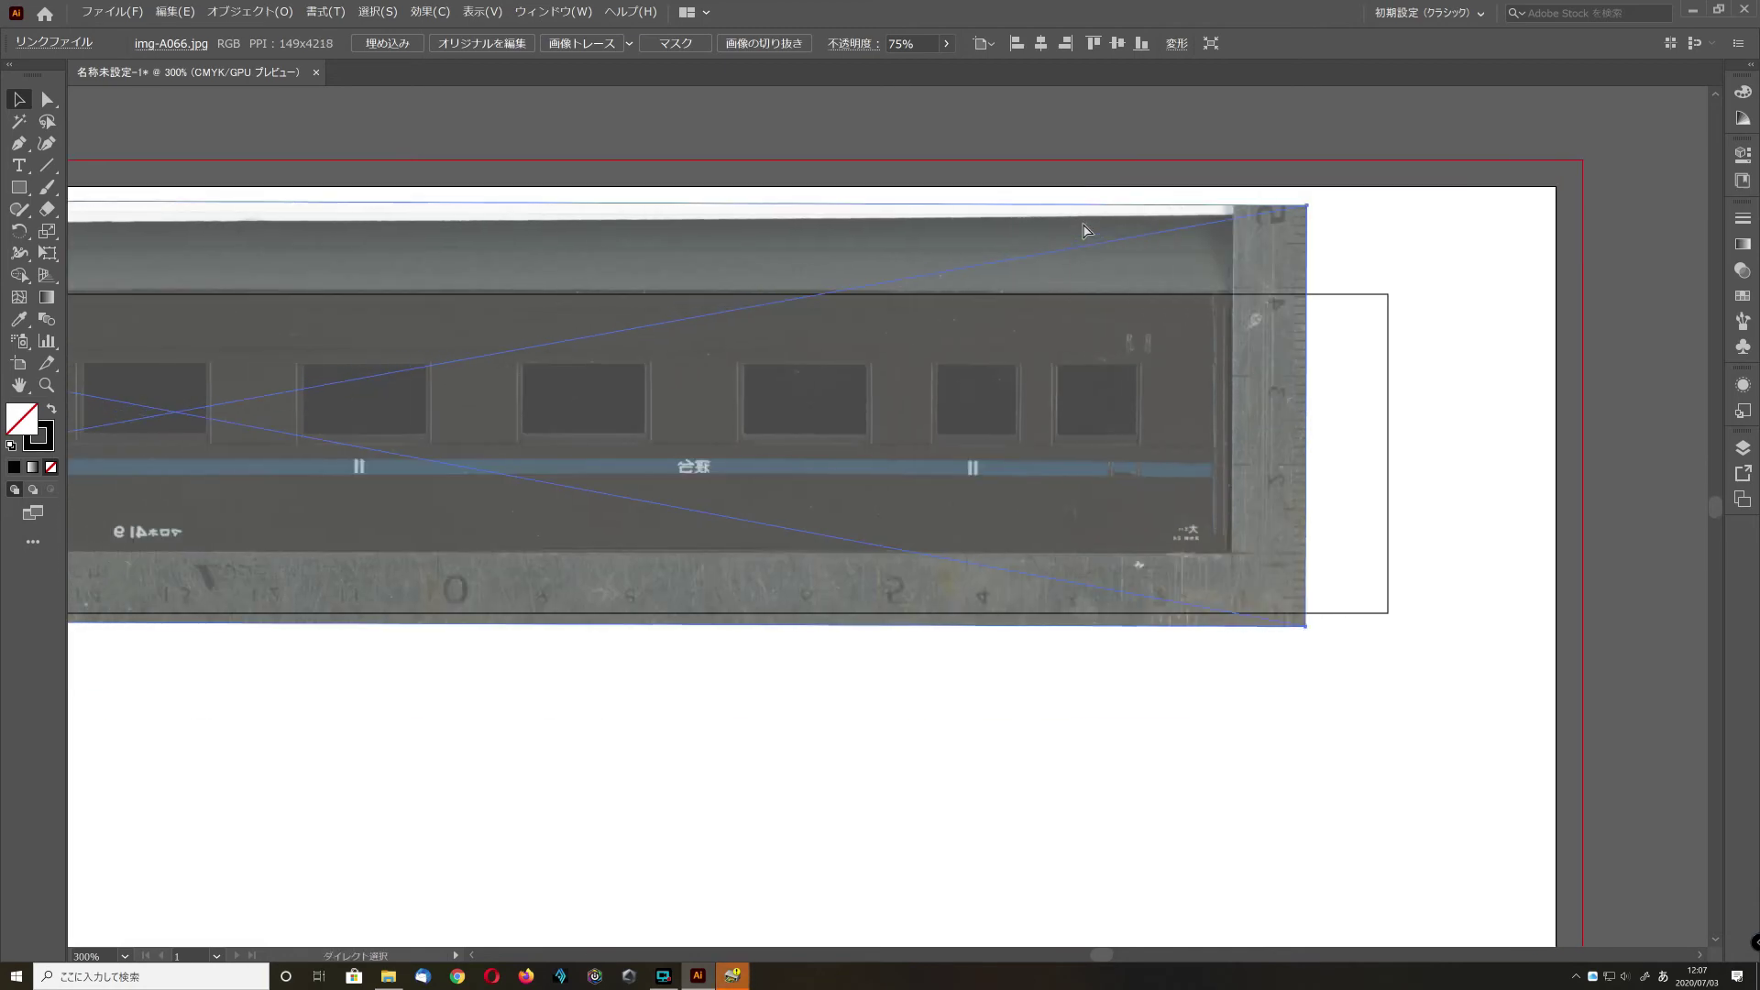
{"action": "scroll", "coordinate": [1084, 230], "scroll_direction": "left", "scroll_amount": 15}
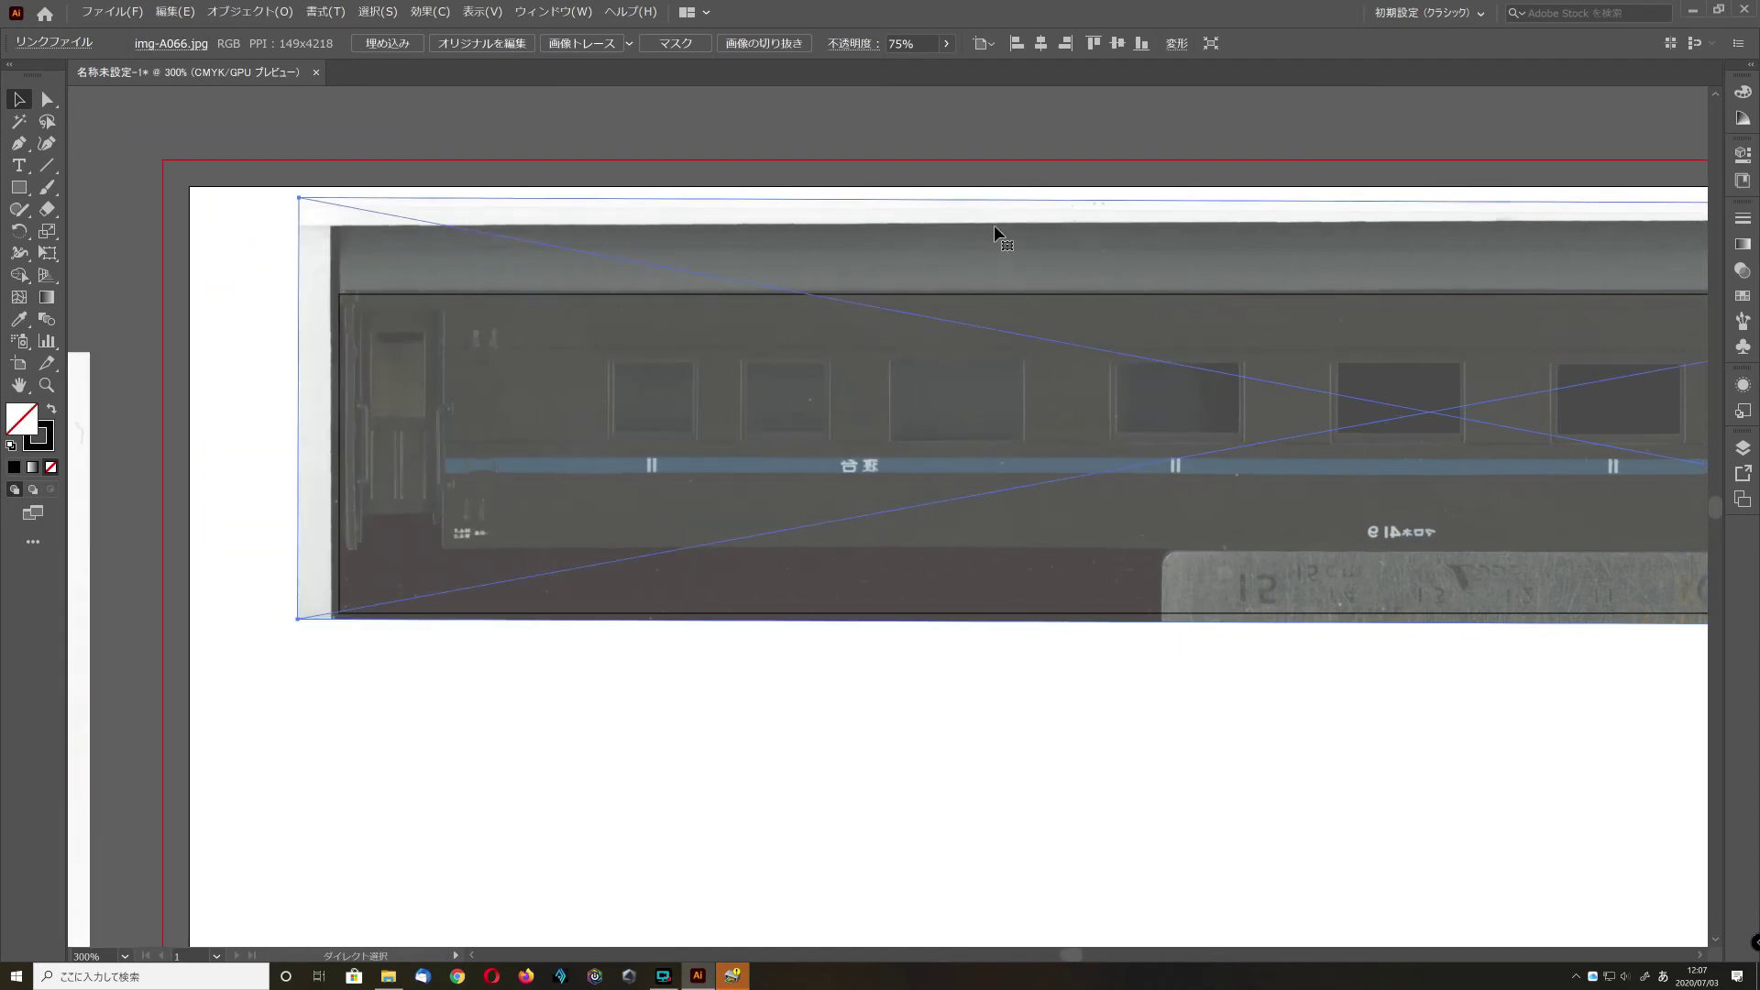
{"action": "left_click_drag", "start_coordinate": [295, 195], "coordinate": [294, 196]}
- Shift the photo down so the lower edge of the carriage body meets the rectangle's lower edge
{"action": "scroll", "coordinate": [310, 207], "scroll_direction": "right", "scroll_amount": 12}
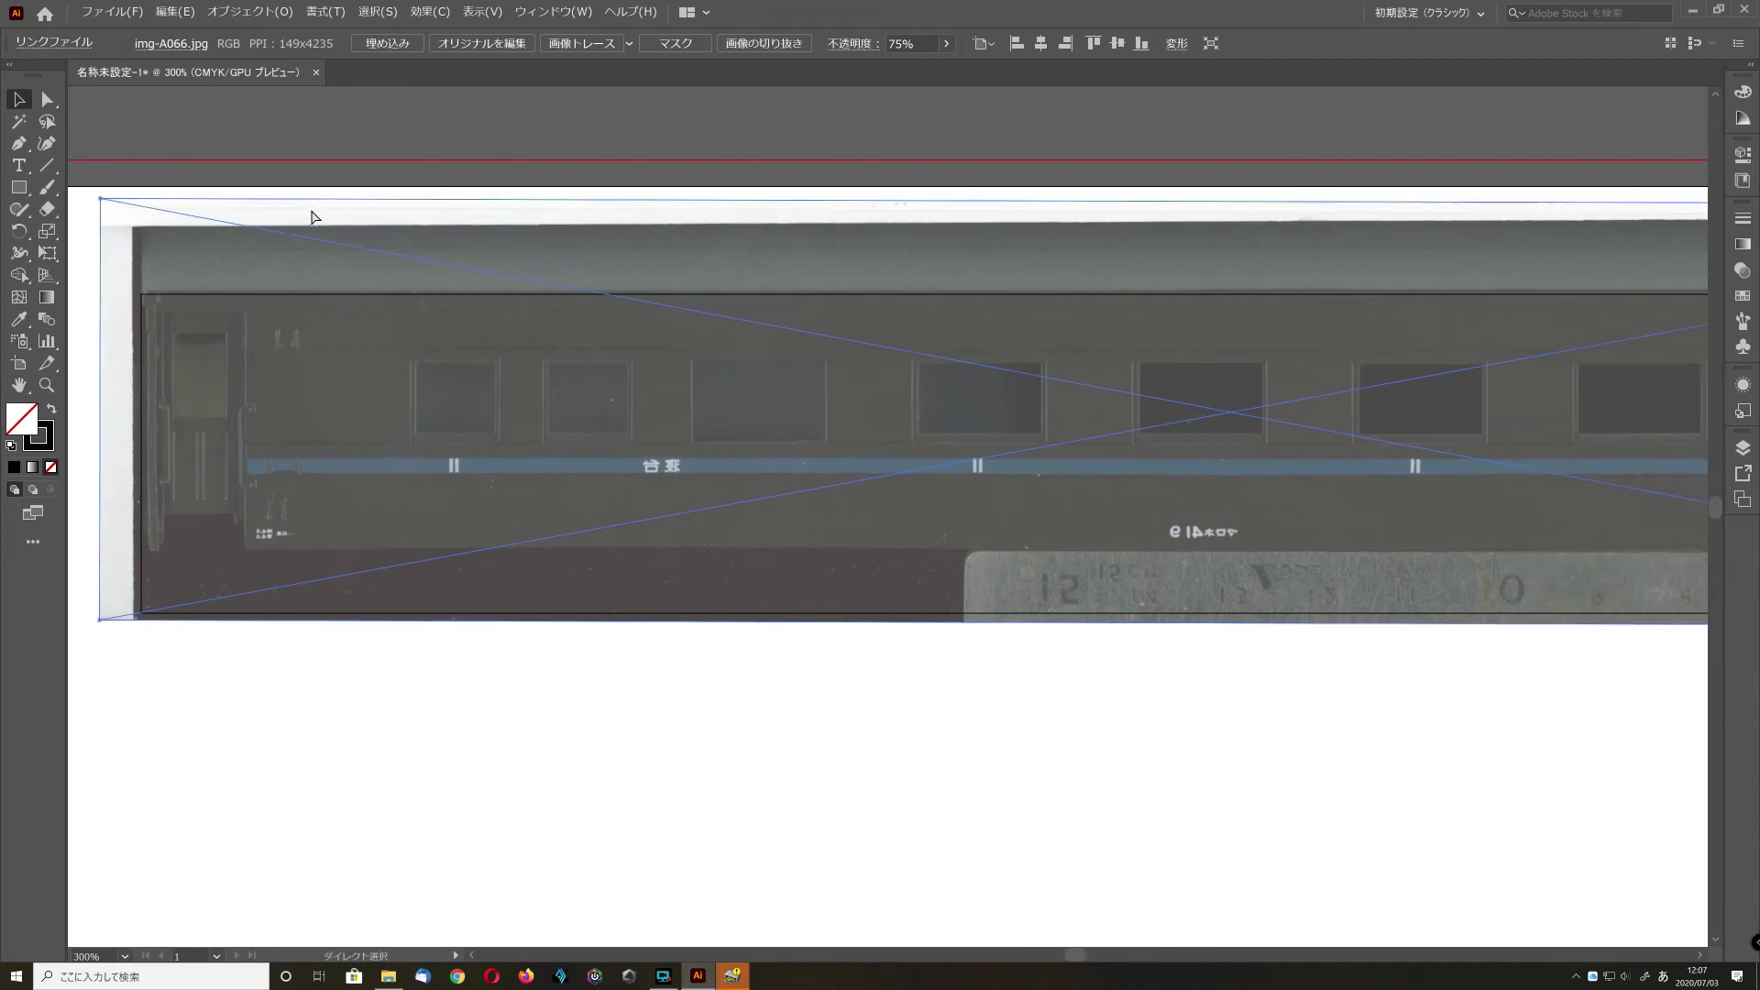
{"action": "scroll", "coordinate": [311, 217], "scroll_direction": "right", "scroll_amount": 3}
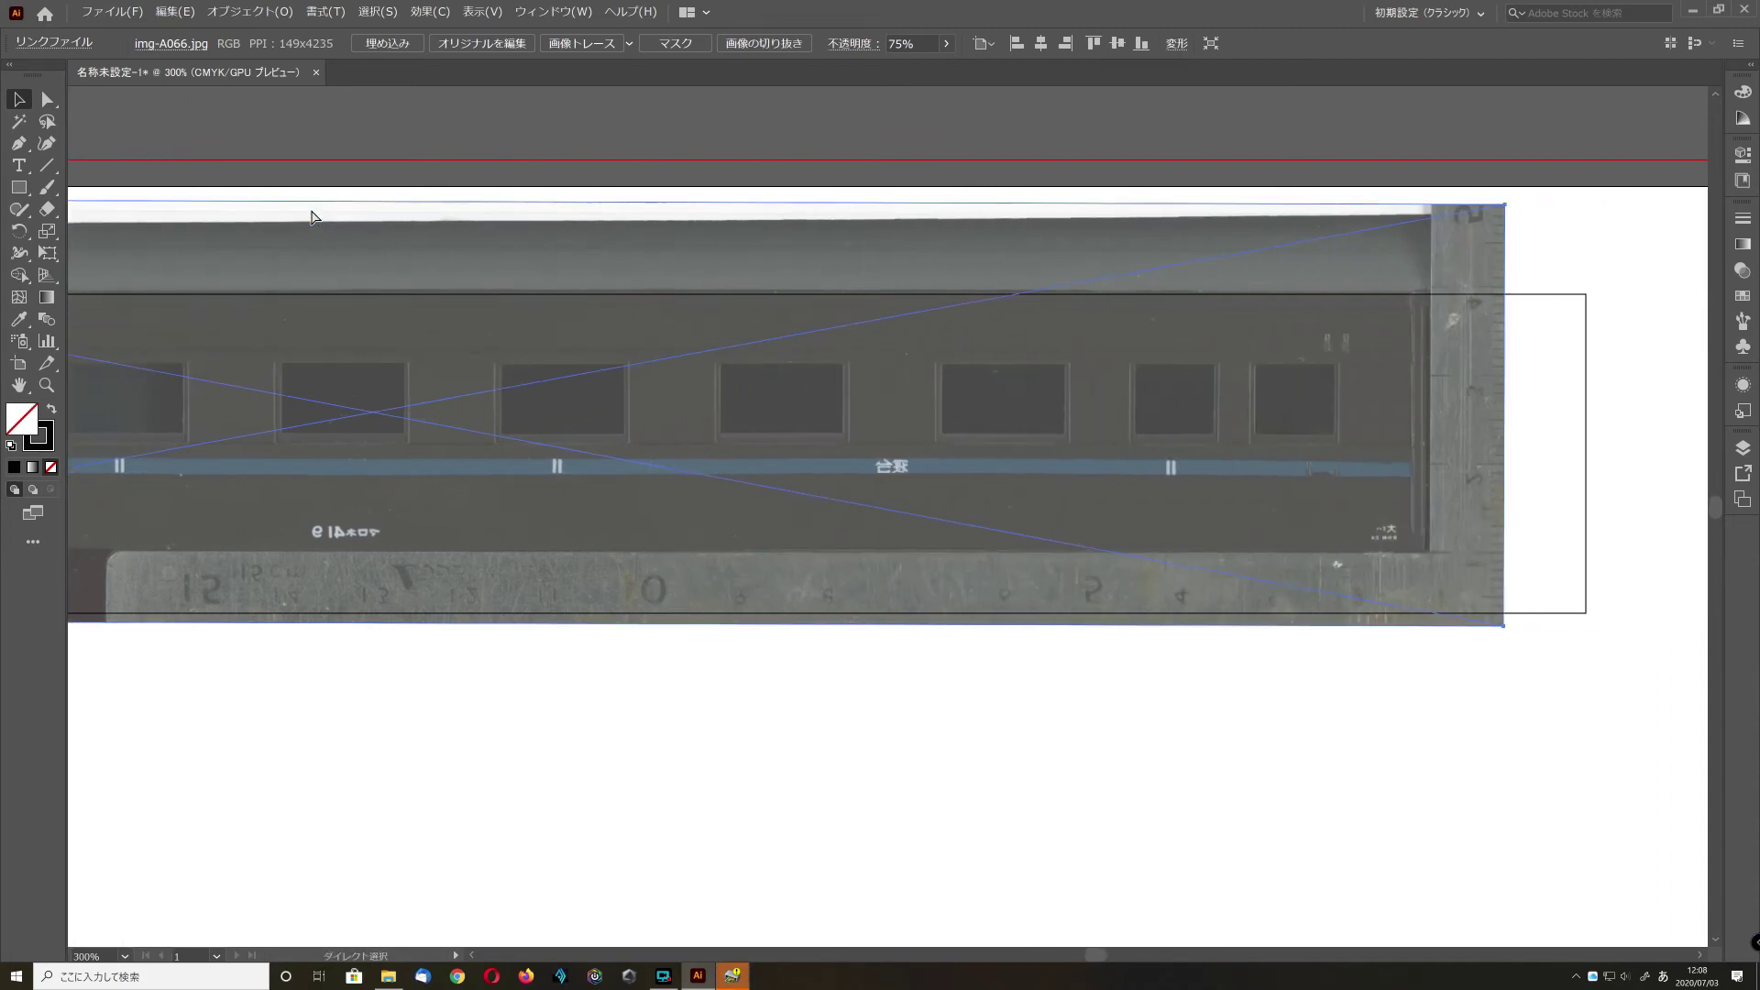
{"action": "left_click_drag", "start_coordinate": [470, 396], "coordinate": [499, 464]}
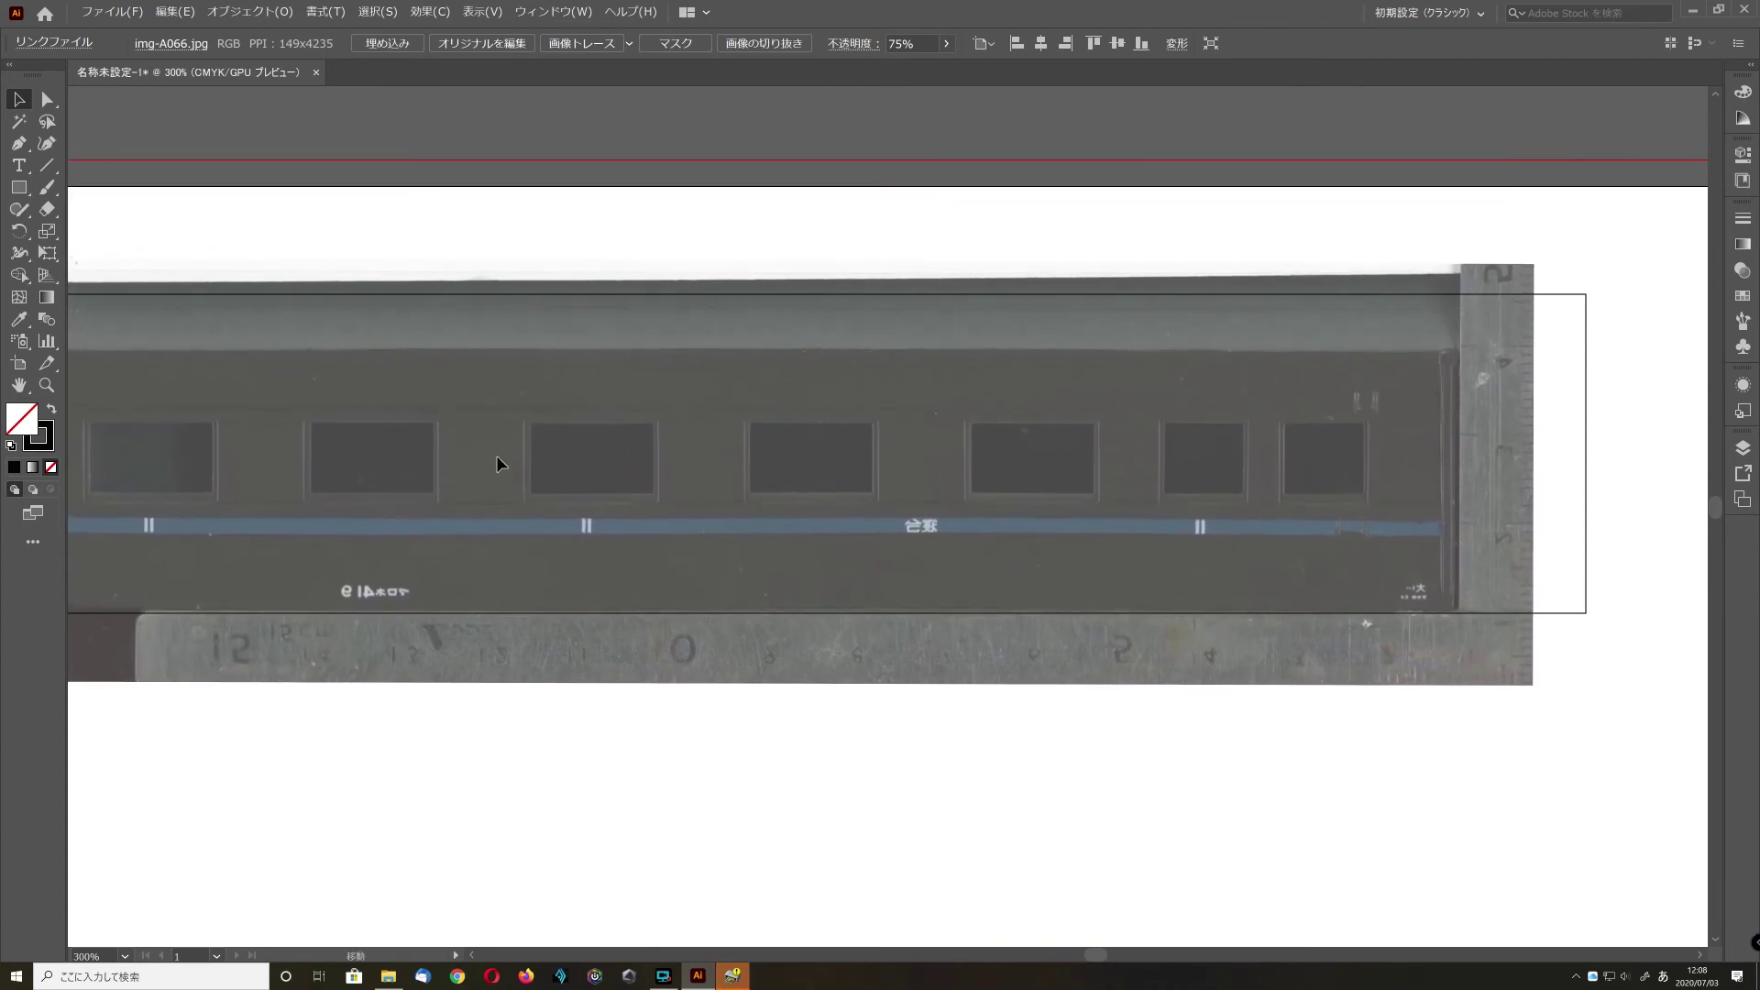
- Nudge the photo slightly down to refine the body's lower edge against the rectangle, comparing both ends of the carriage
{"action": "scroll", "coordinate": [373, 472], "scroll_direction": "left", "scroll_amount": 2}
{"action": "scroll", "coordinate": [373, 471], "scroll_direction": "left", "scroll_amount": 6}
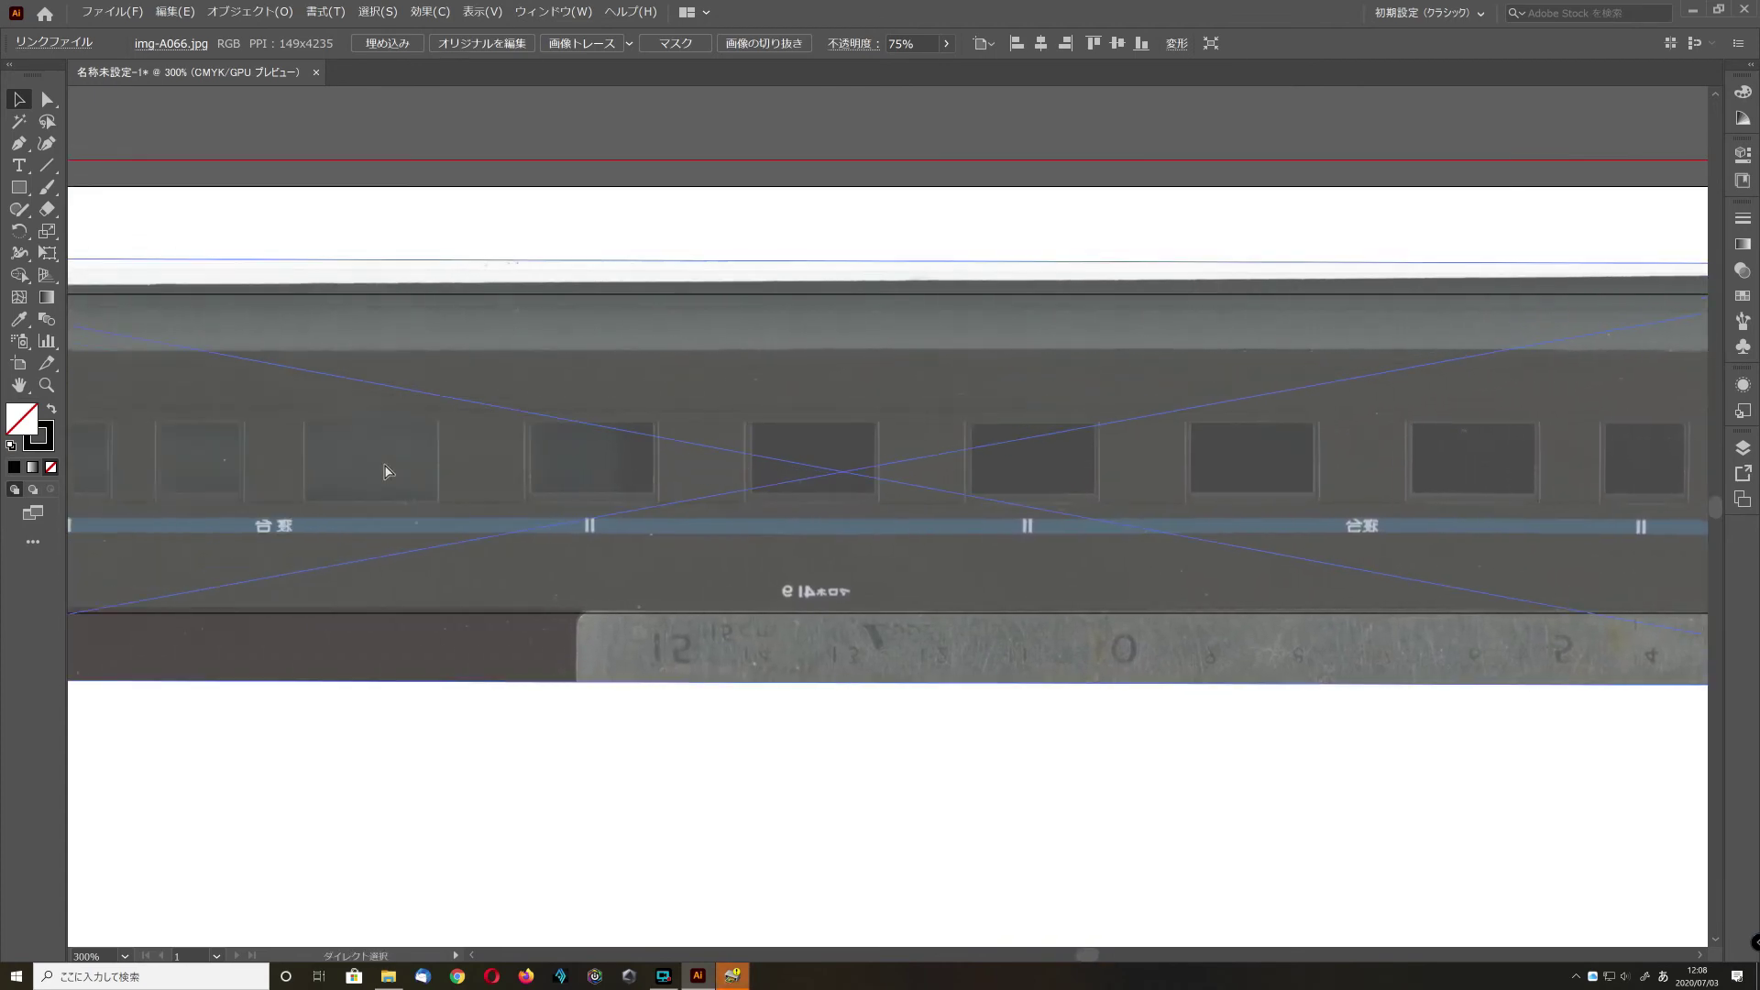
{"action": "left_click_drag", "start_coordinate": [385, 465], "coordinate": [375, 466]}
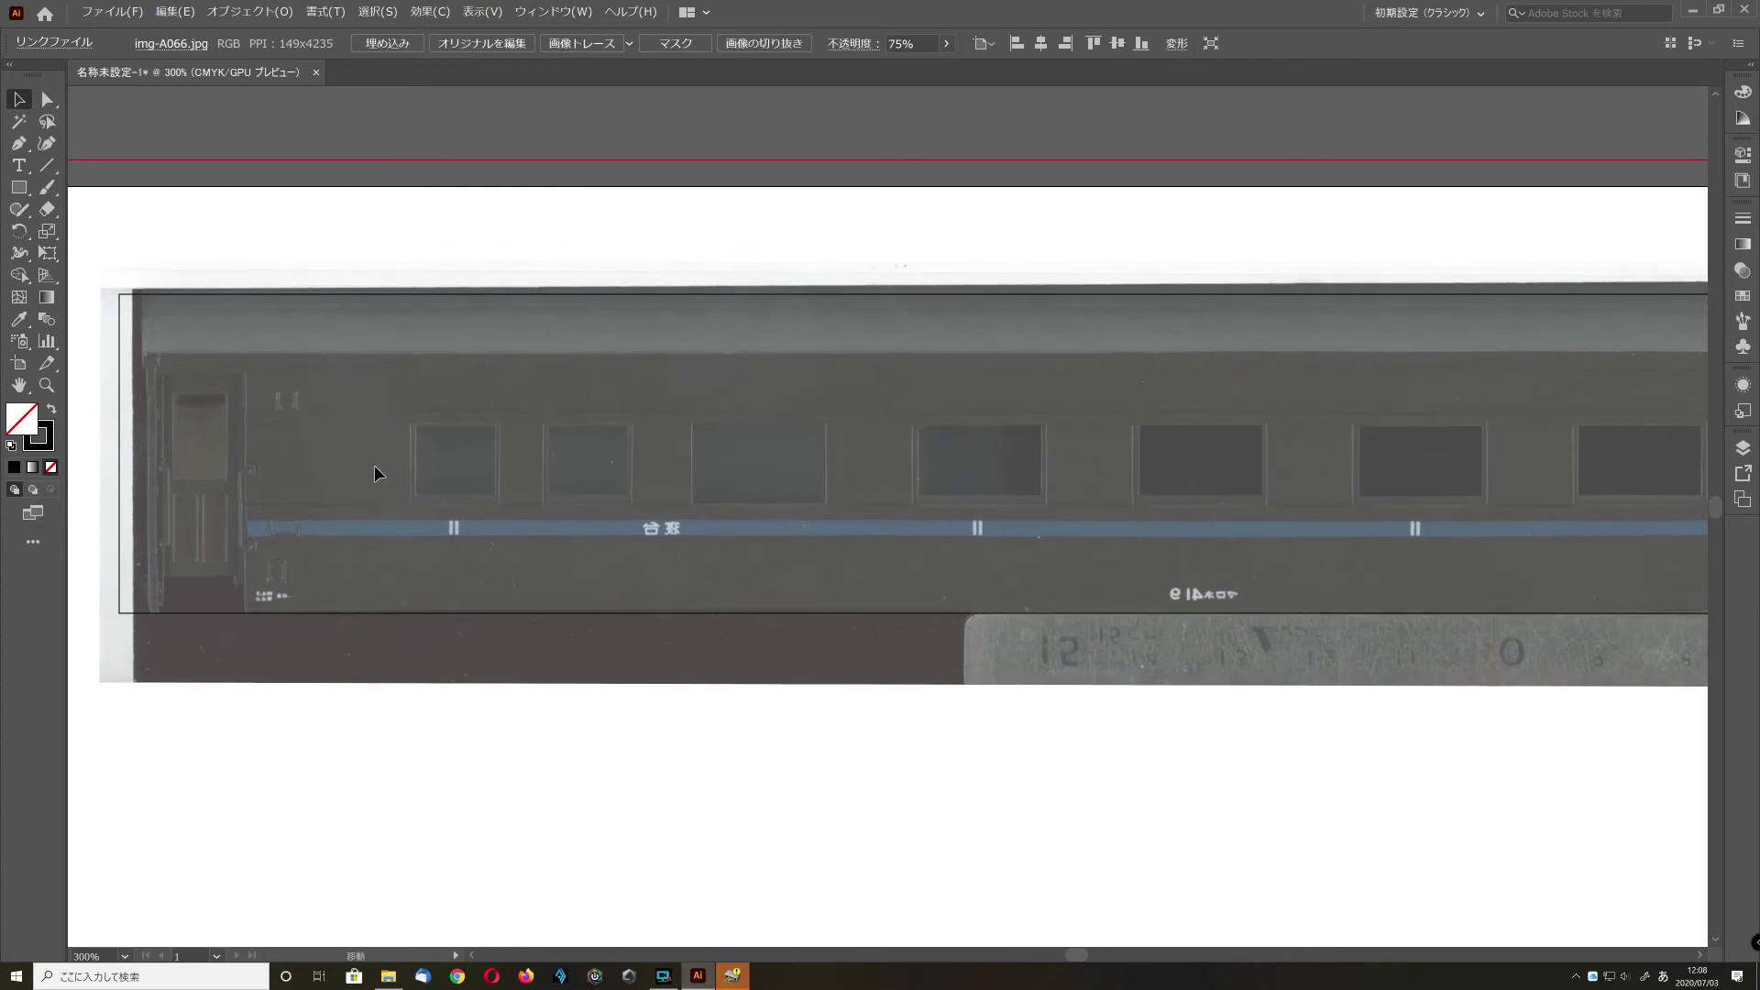
{"action": "scroll", "coordinate": [375, 466], "scroll_direction": "right", "scroll_amount": 10}
{"action": "scroll", "coordinate": [375, 473], "scroll_direction": "right", "scroll_amount": 5}
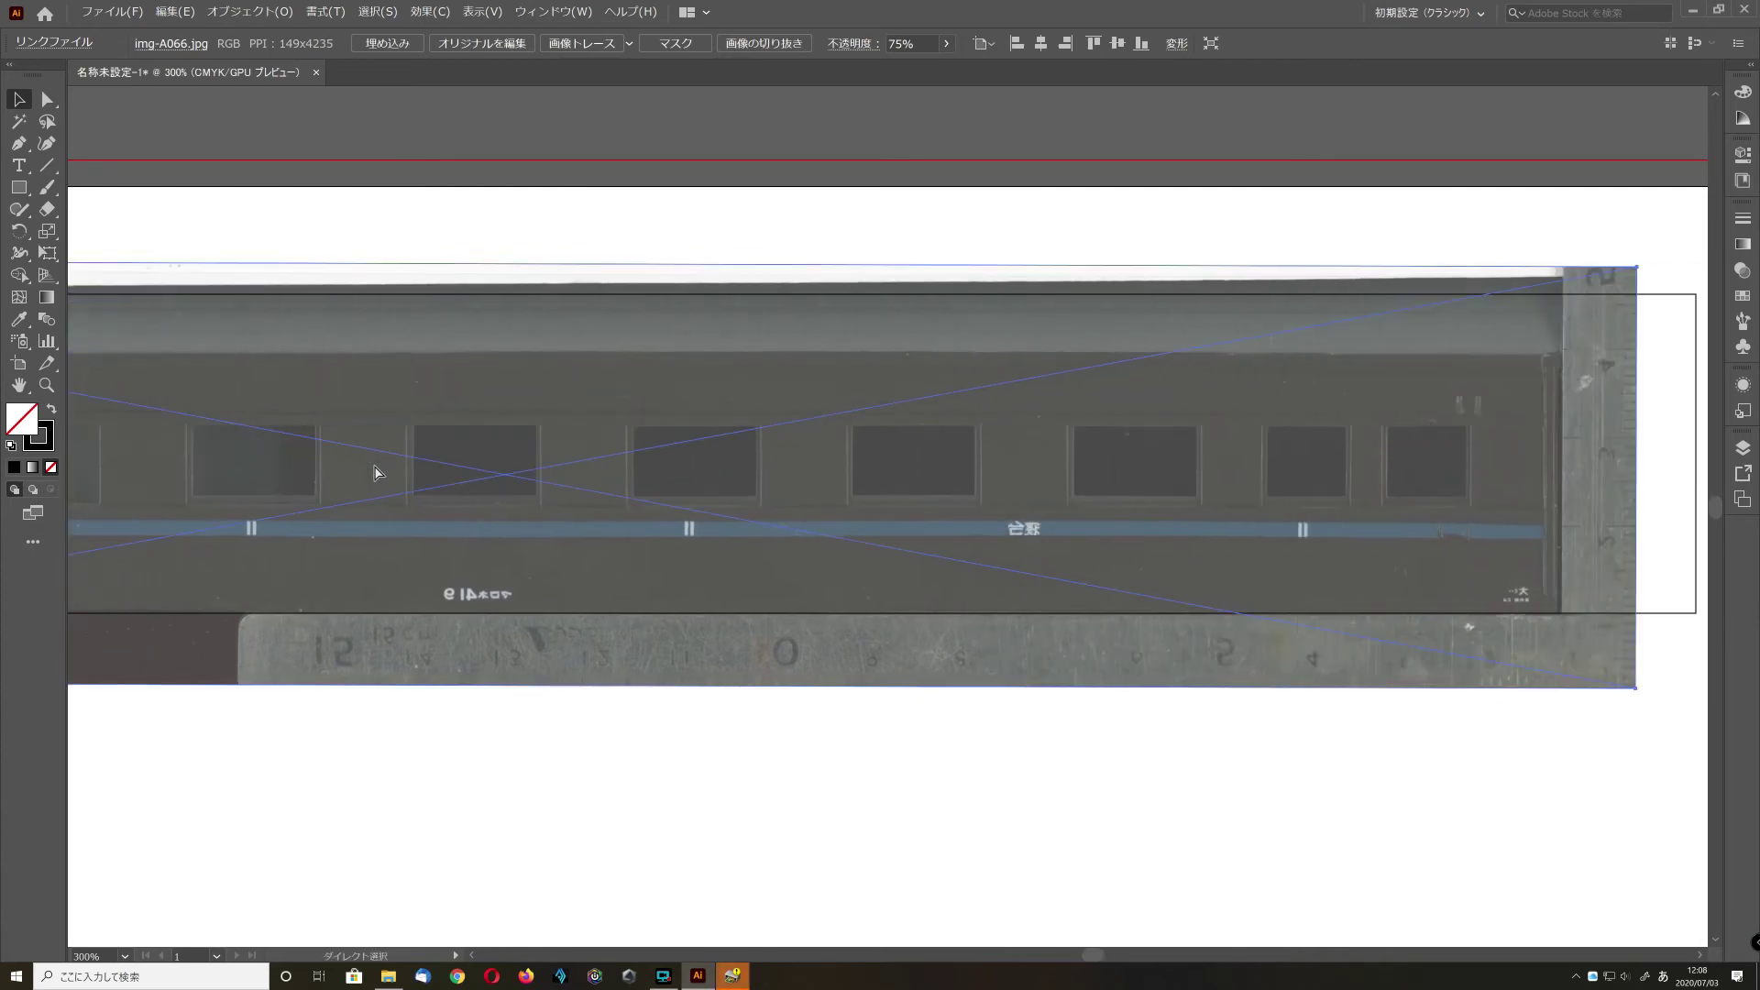
- Move the photo down until the lower edges of the window frames meet the rectangle's lower edge
{"action": "left_click_drag", "start_coordinate": [377, 453], "coordinate": [444, 554]}
{"action": "scroll", "coordinate": [430, 544], "scroll_direction": "left", "scroll_amount": 8}
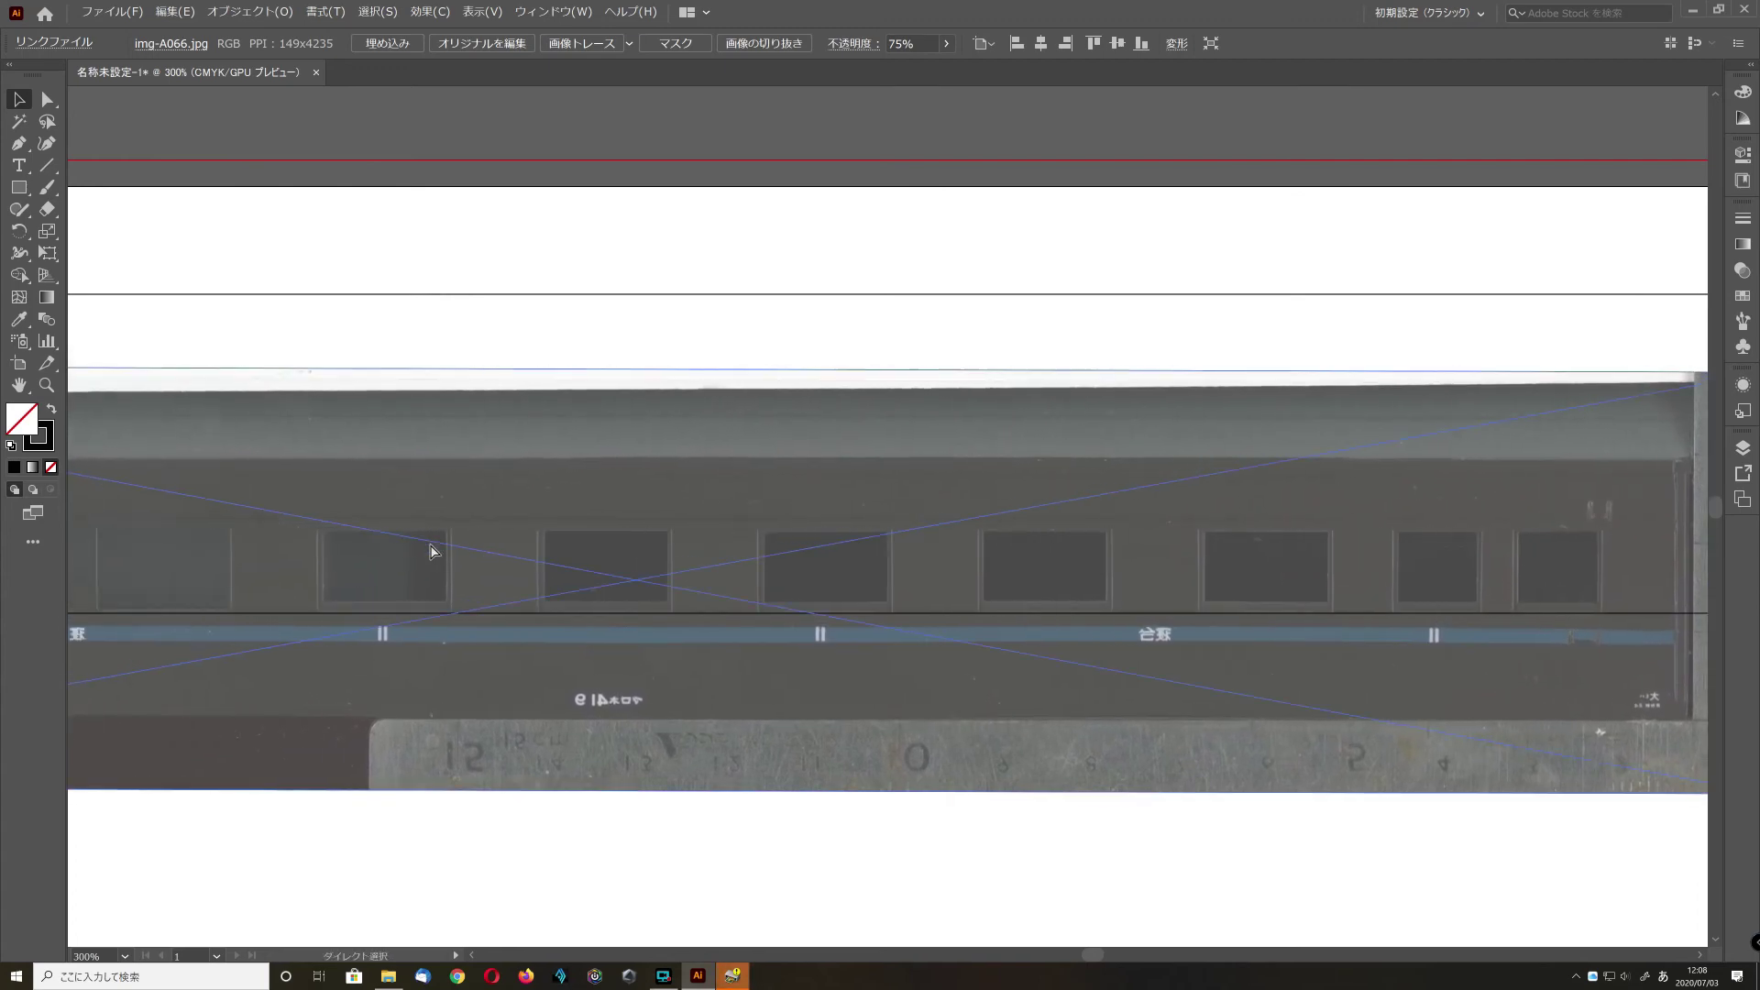
{"action": "key", "text": "shift+Right"}
{"action": "key", "text": "shift+Right"}
{"action": "key", "text": "shift+Right"}
{"action": "key", "text": "shift+Right"}
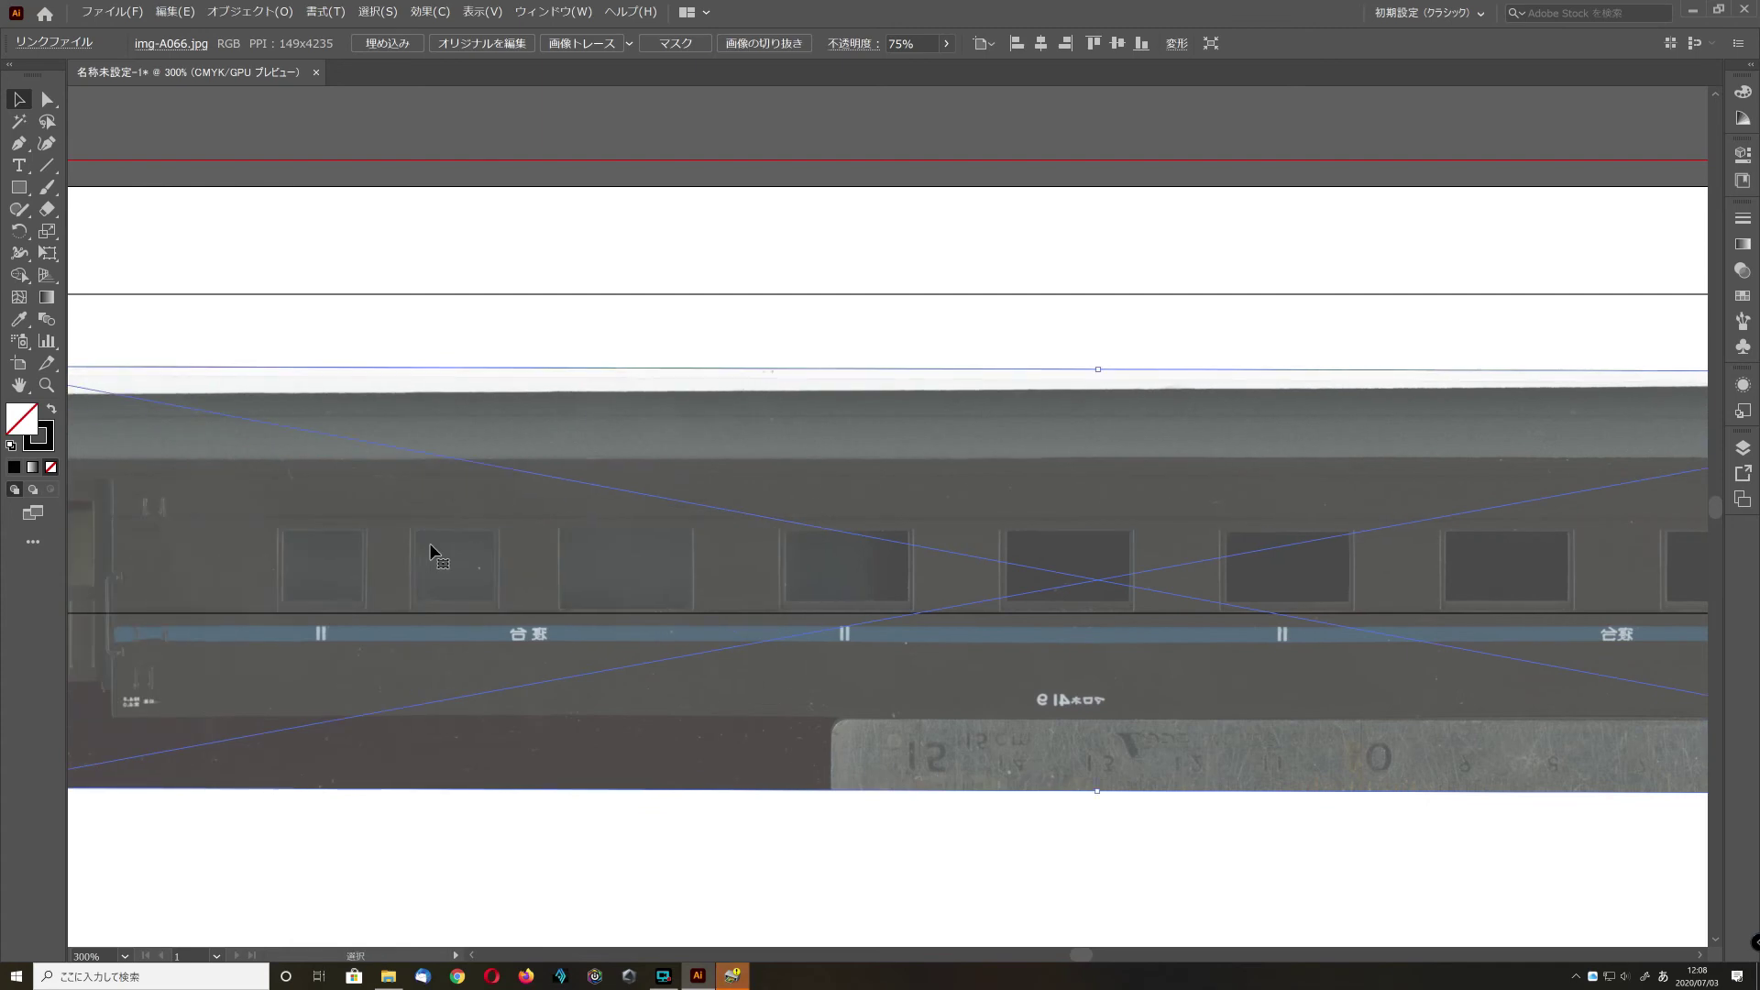
{"action": "scroll", "coordinate": [300, 619], "scroll_direction": "up", "scroll_amount": 4}
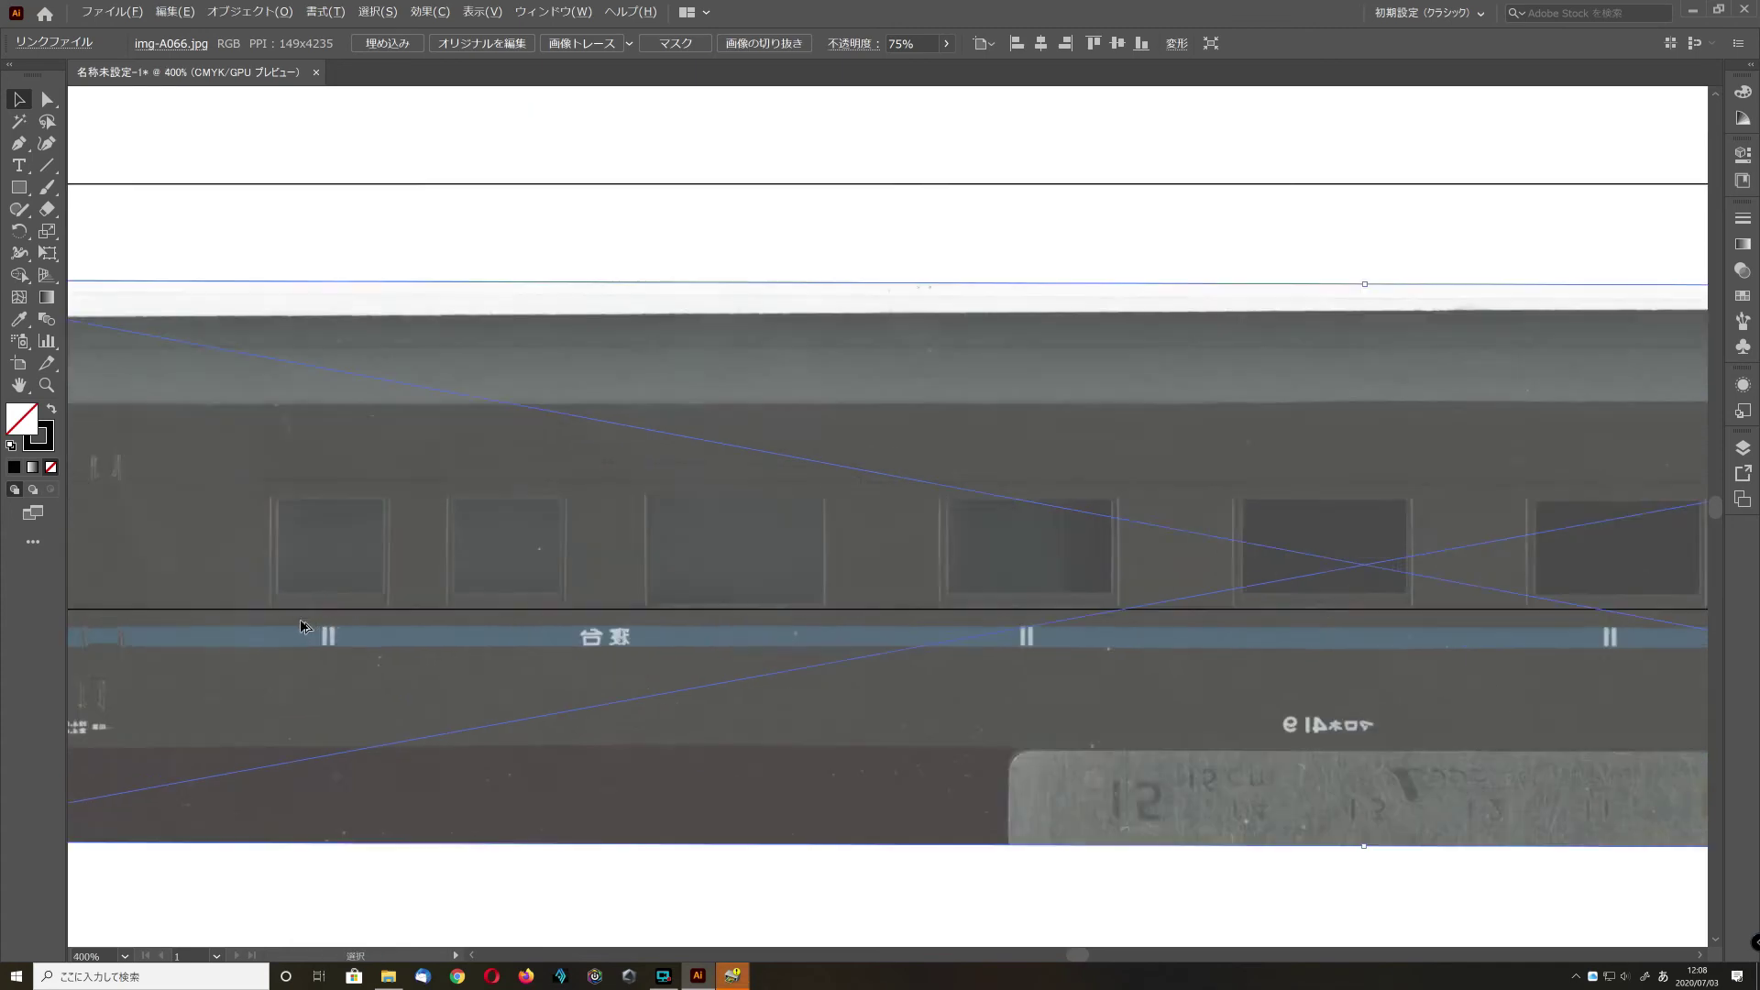
{"action": "left_click_drag", "start_coordinate": [299, 616], "coordinate": [301, 625]}
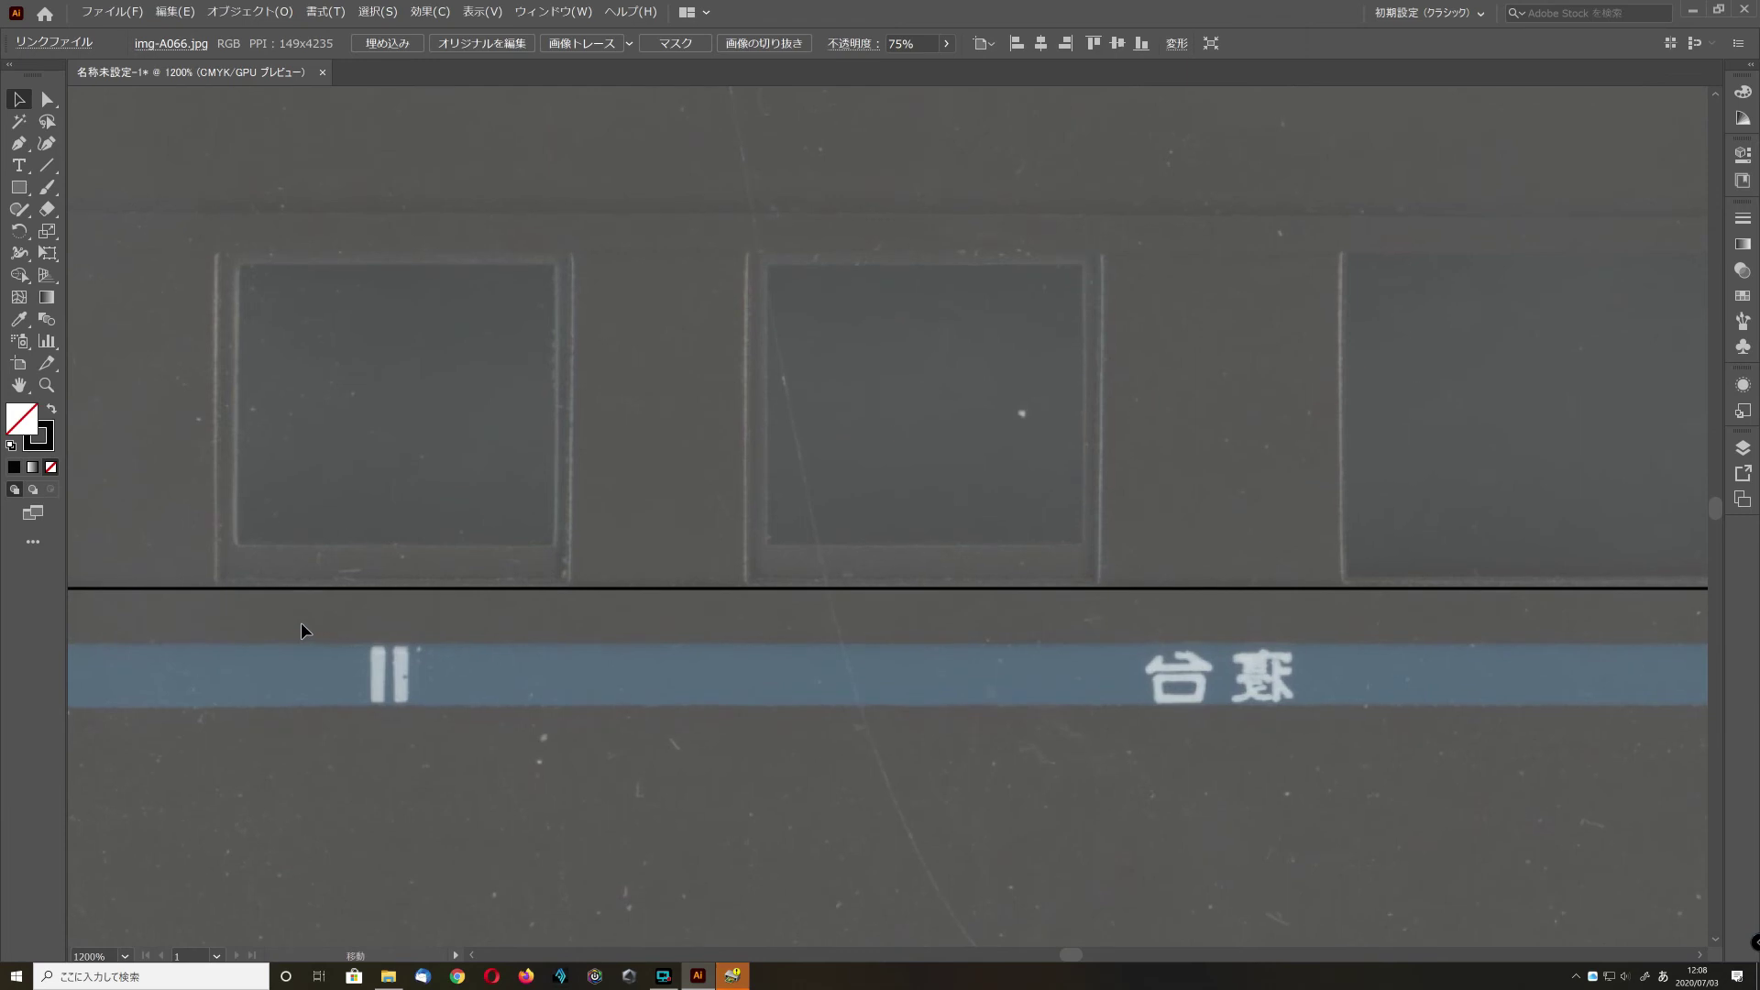
- Compare the window frames' lower edges with the rectangle's lower edge along the carriage and nudge the photo slightly down
{"action": "scroll", "coordinate": [301, 623], "scroll_direction": "down", "scroll_amount": 3}
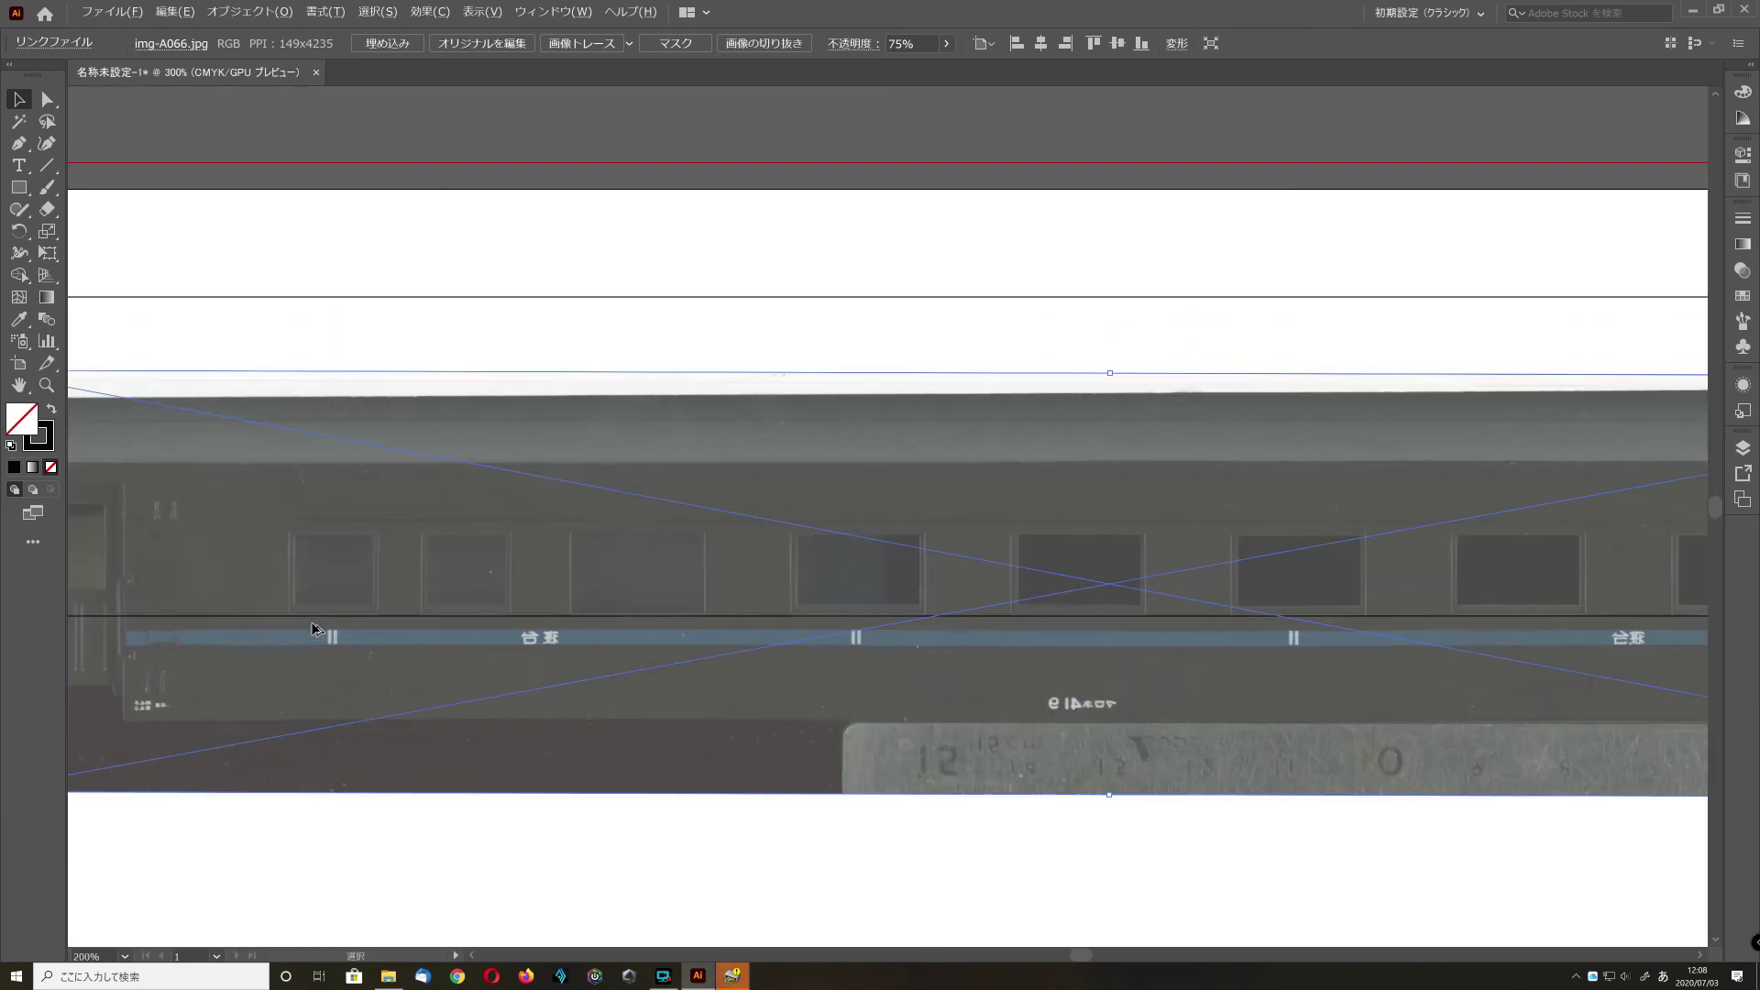
{"action": "scroll", "coordinate": [311, 629], "scroll_direction": "up", "scroll_amount": 2}
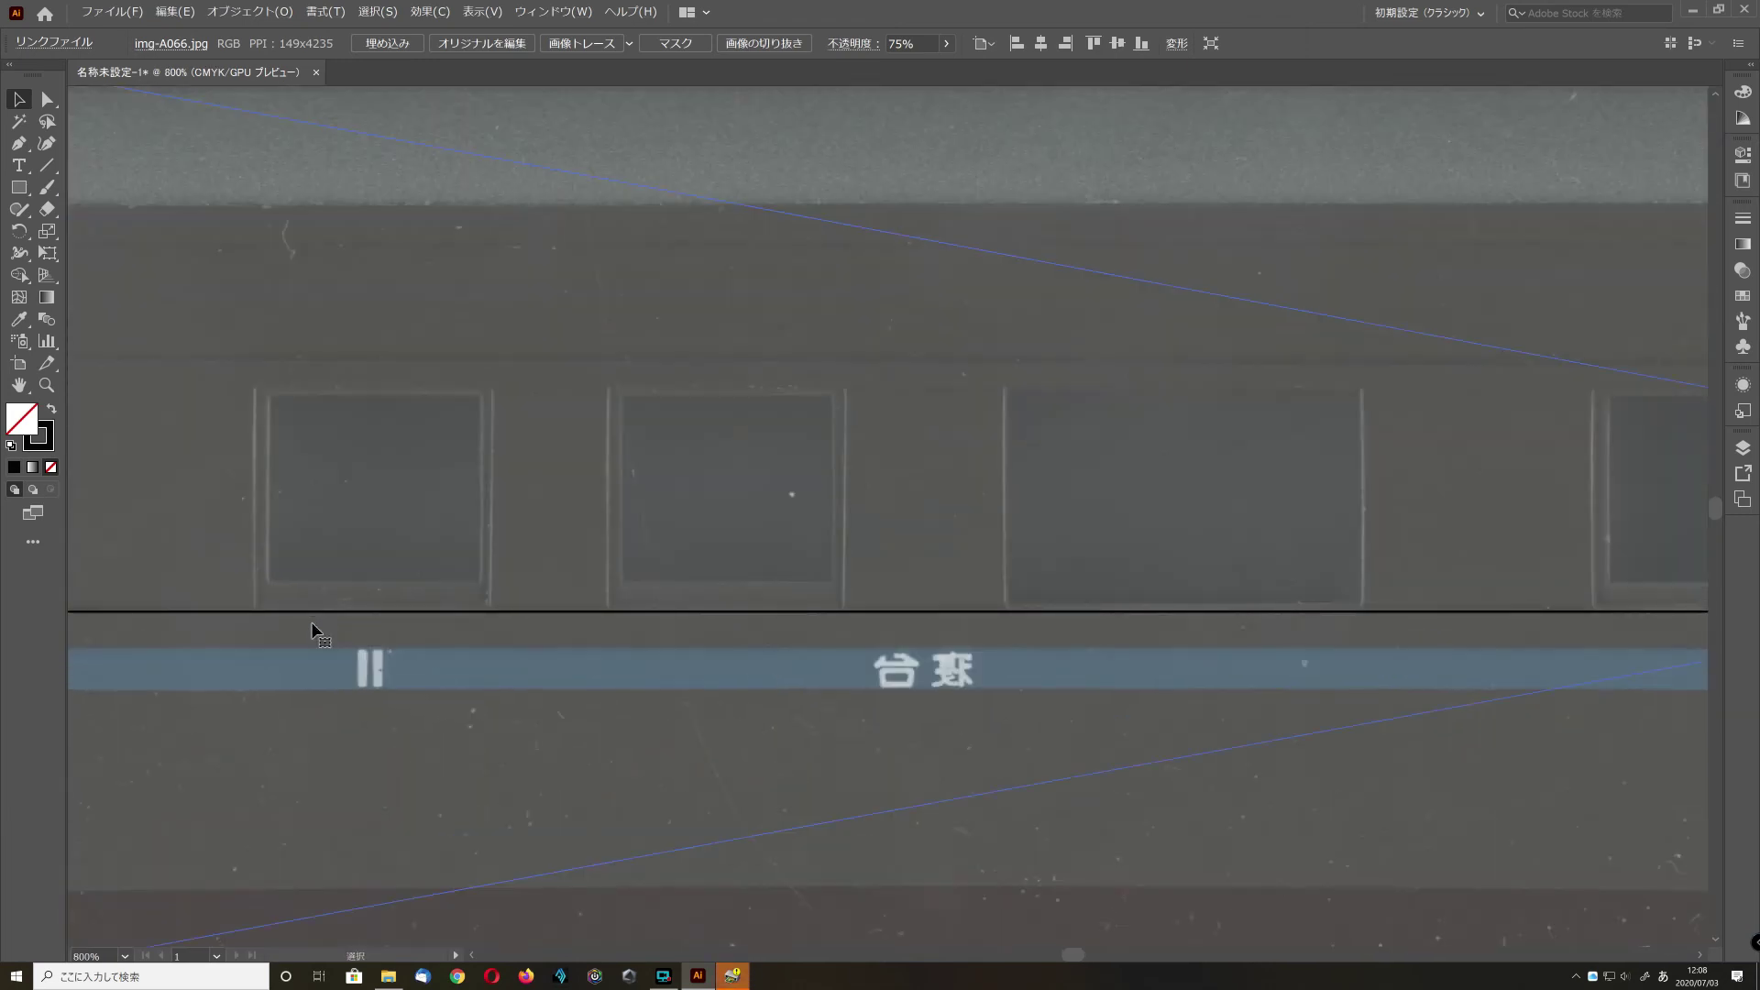
{"action": "scroll", "coordinate": [311, 629], "scroll_direction": "right", "scroll_amount": 10}
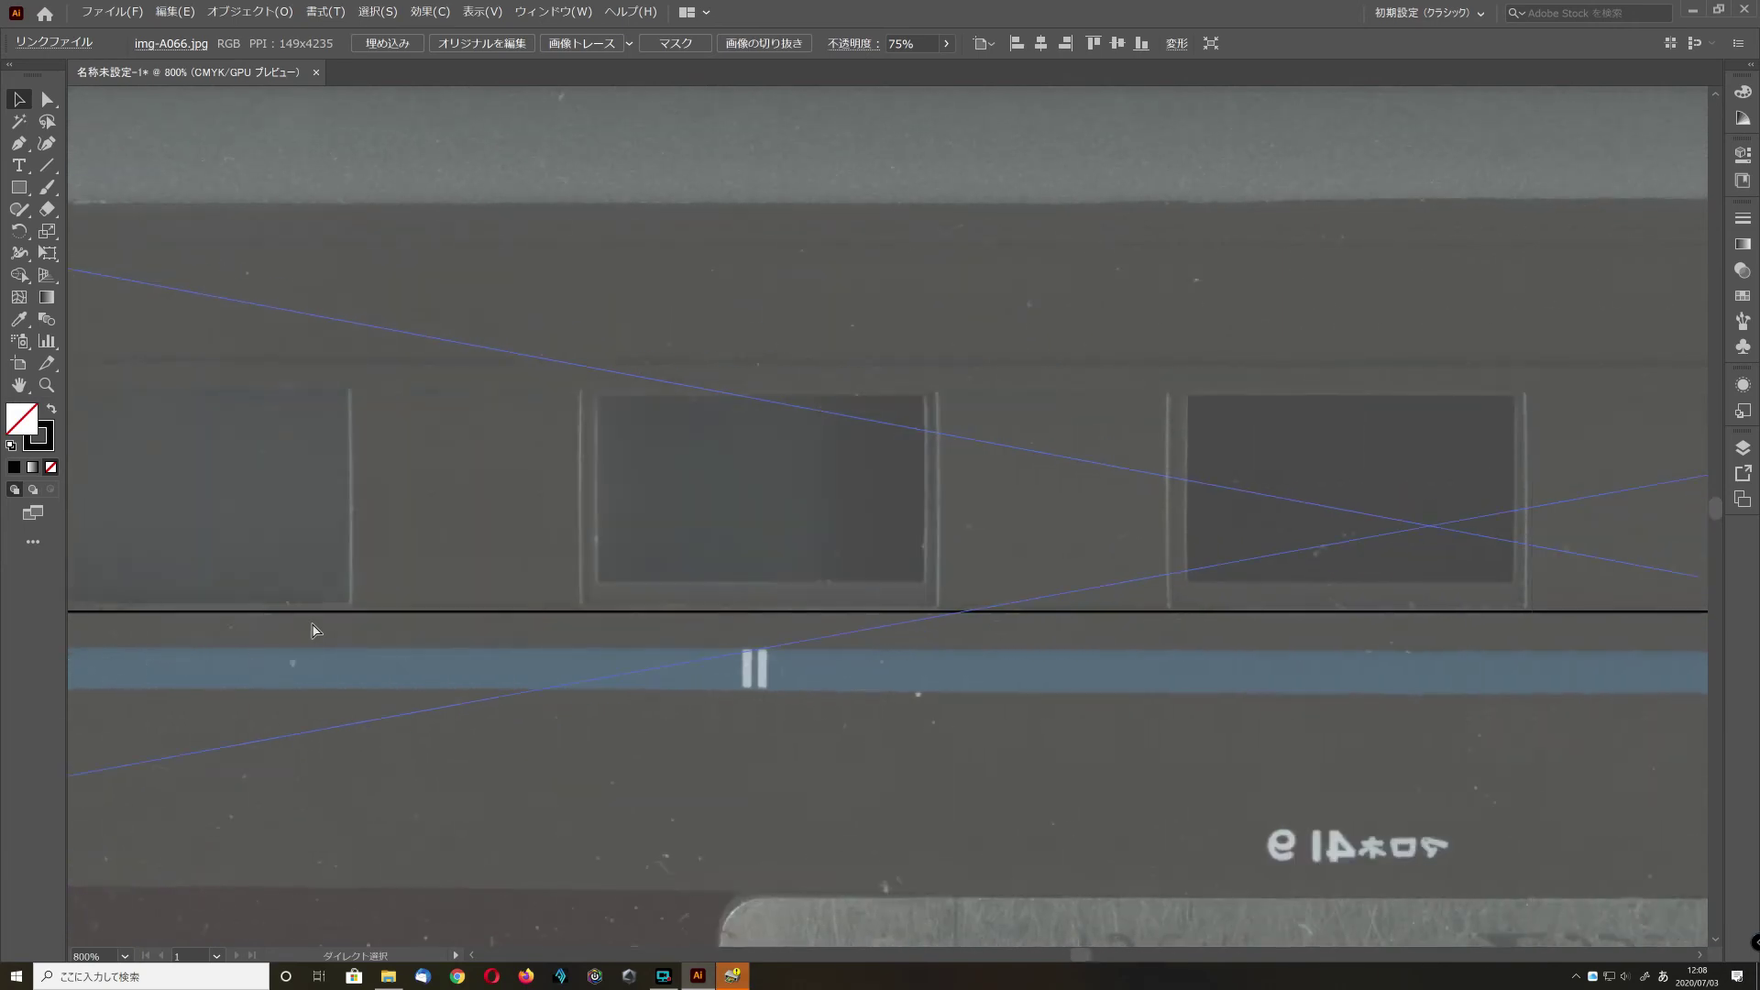
{"action": "scroll", "coordinate": [312, 629], "scroll_direction": "right", "scroll_amount": 10}
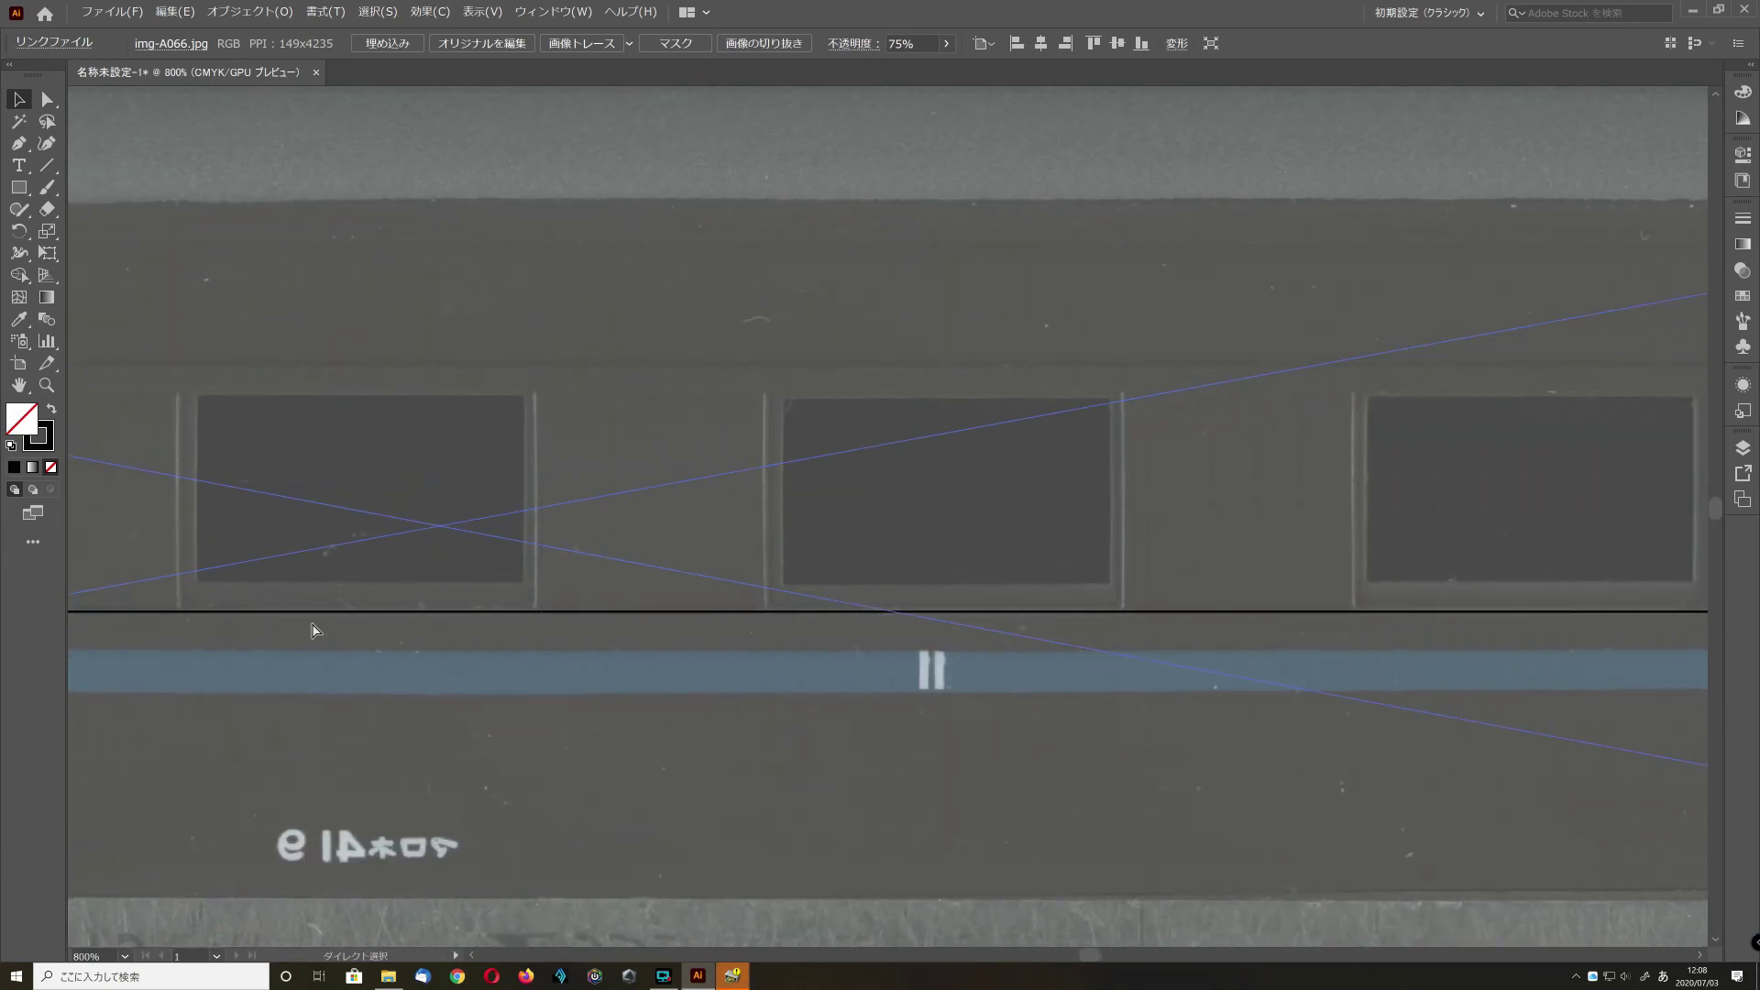
{"action": "left_click_drag", "start_coordinate": [311, 622], "coordinate": [310, 627]}
{"action": "scroll", "coordinate": [310, 627], "scroll_direction": "left", "scroll_amount": 10}
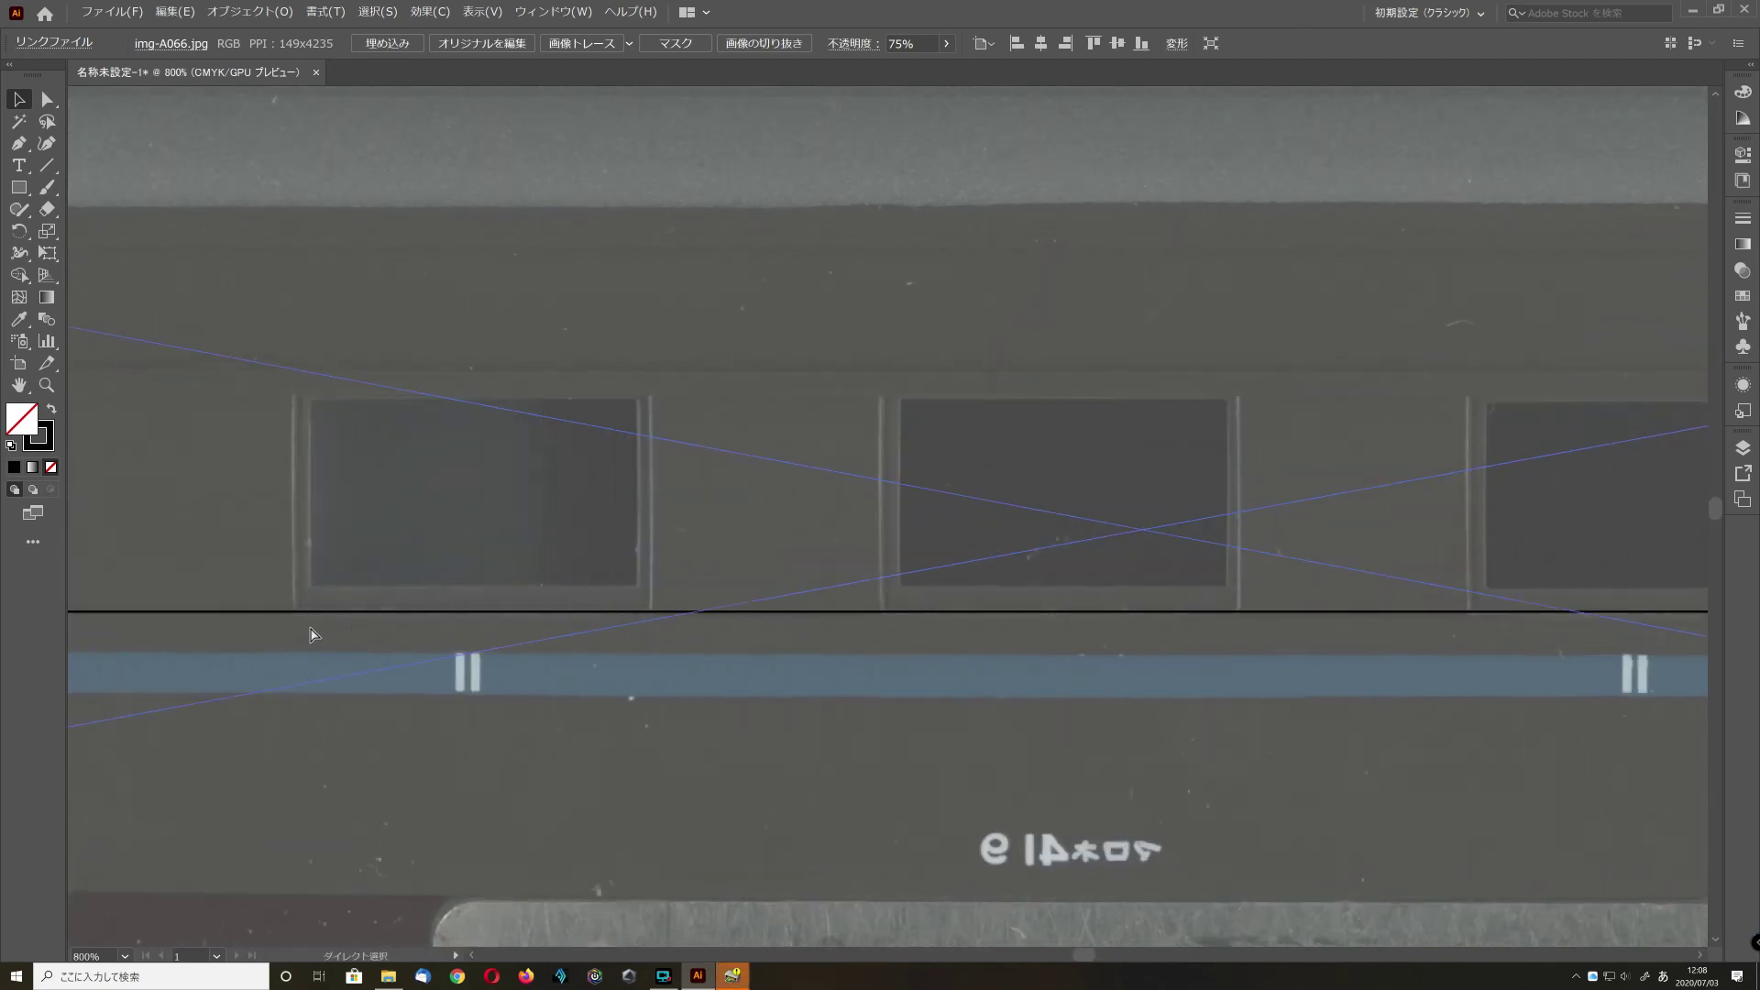
{"action": "scroll", "coordinate": [311, 633], "scroll_direction": "left", "scroll_amount": 8}
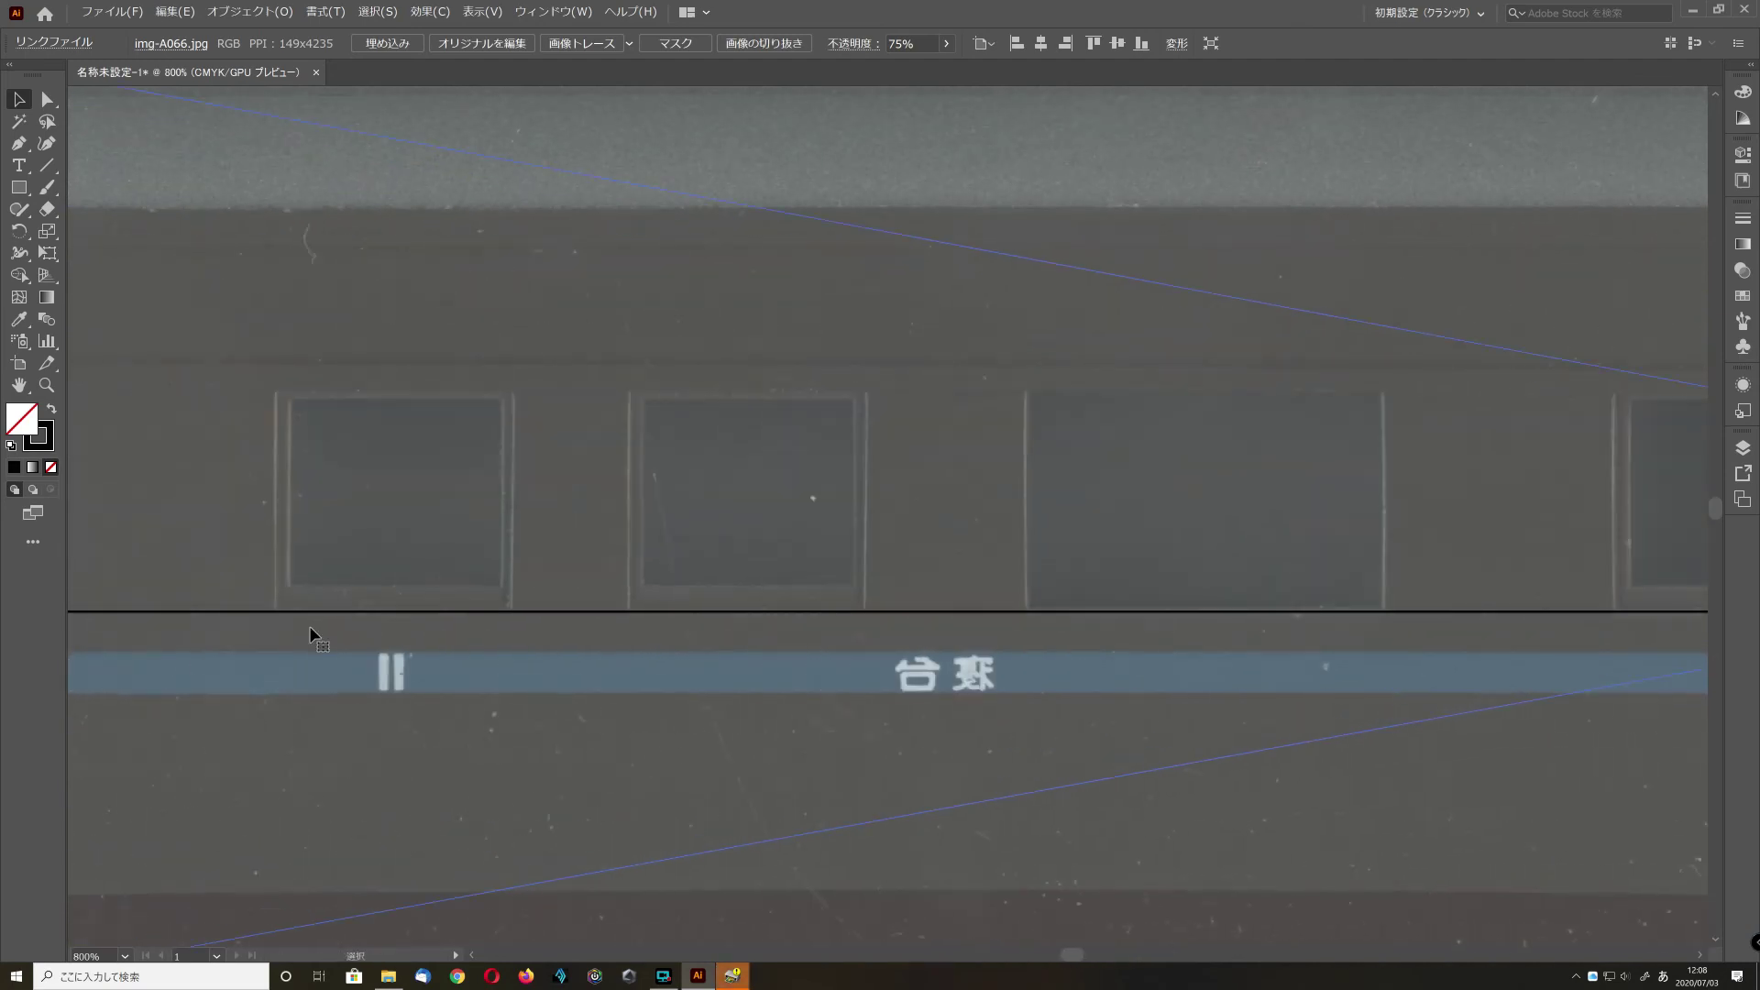
- Move the aligned photo up off the artboard and bring the img-A067.jpg carriage photo over the reference rectangle
{"action": "scroll", "coordinate": [311, 634], "scroll_direction": "down", "scroll_amount": 6}
{"action": "key", "text": "ctrl+1"}
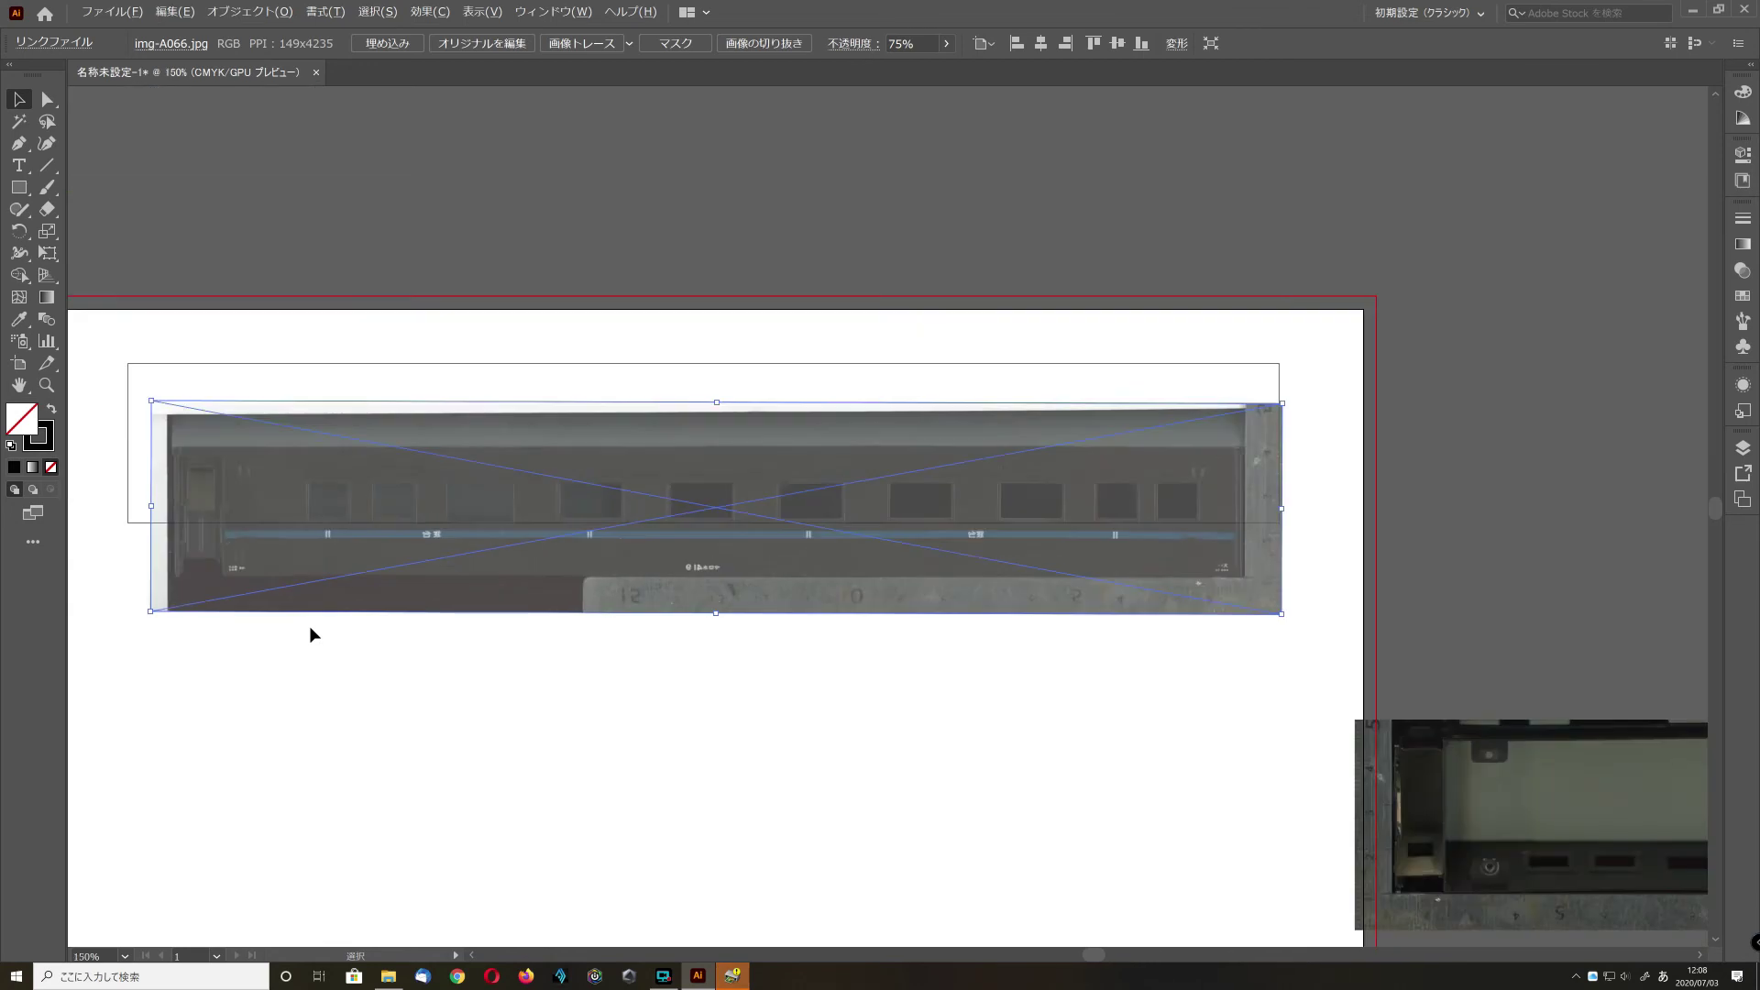
{"action": "left_click_drag", "start_coordinate": [327, 583], "coordinate": [316, 338]}
{"action": "left_click_drag", "start_coordinate": [321, 899], "coordinate": [334, 462]}
- Shift img-A067.jpg so its lower roof line and the carriage end opposite the ruler meet the rectangle's upper-left corner
{"action": "scroll", "coordinate": [334, 461], "scroll_direction": "up", "scroll_amount": 4}
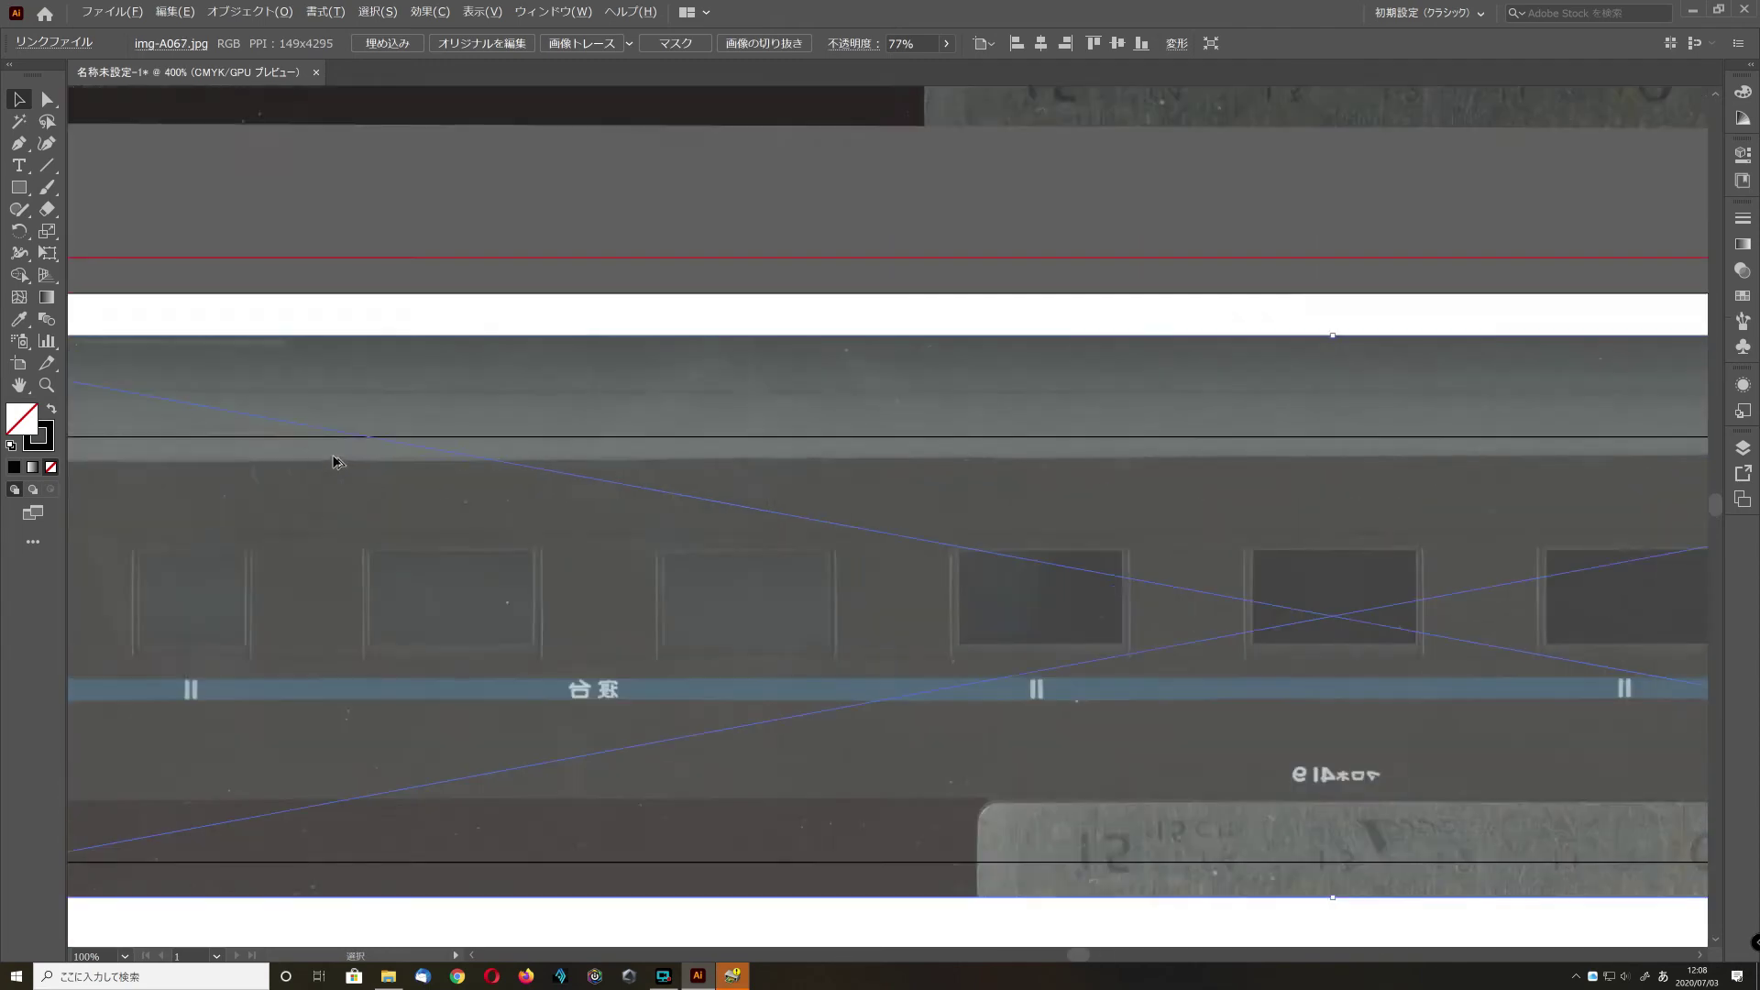
{"action": "scroll", "coordinate": [138, 524], "scroll_direction": "down", "scroll_amount": 3}
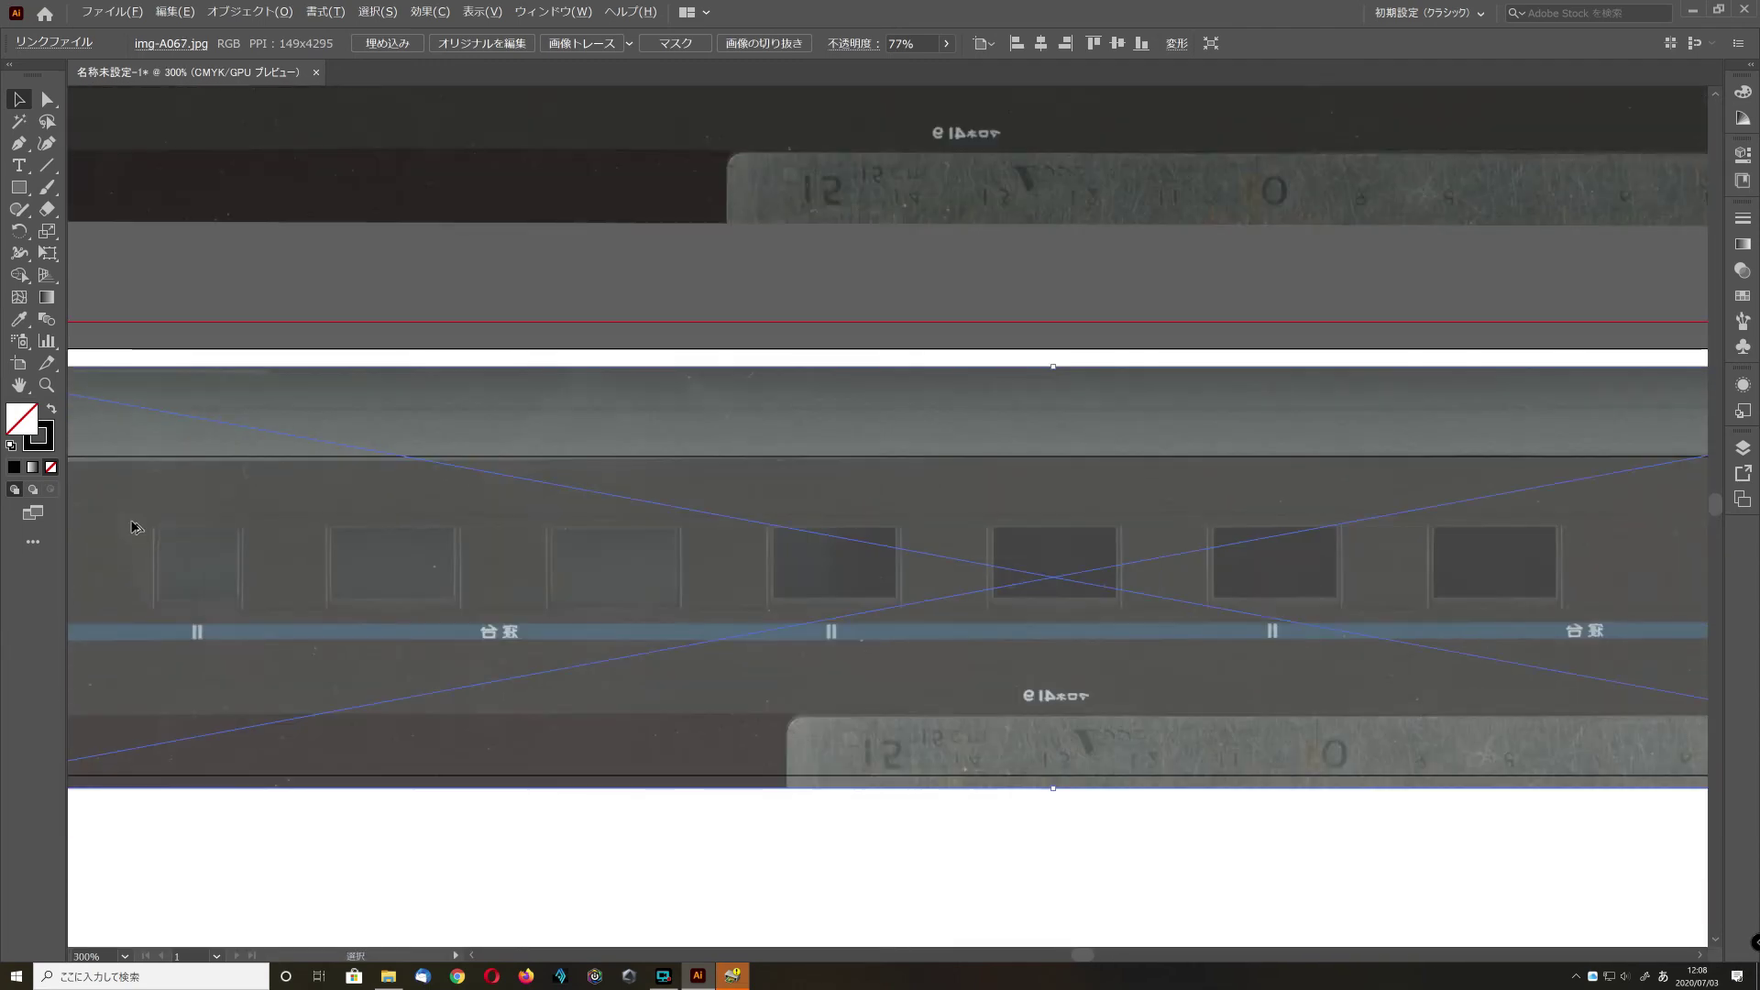
{"action": "scroll", "coordinate": [135, 528], "scroll_direction": "up", "scroll_amount": 2}
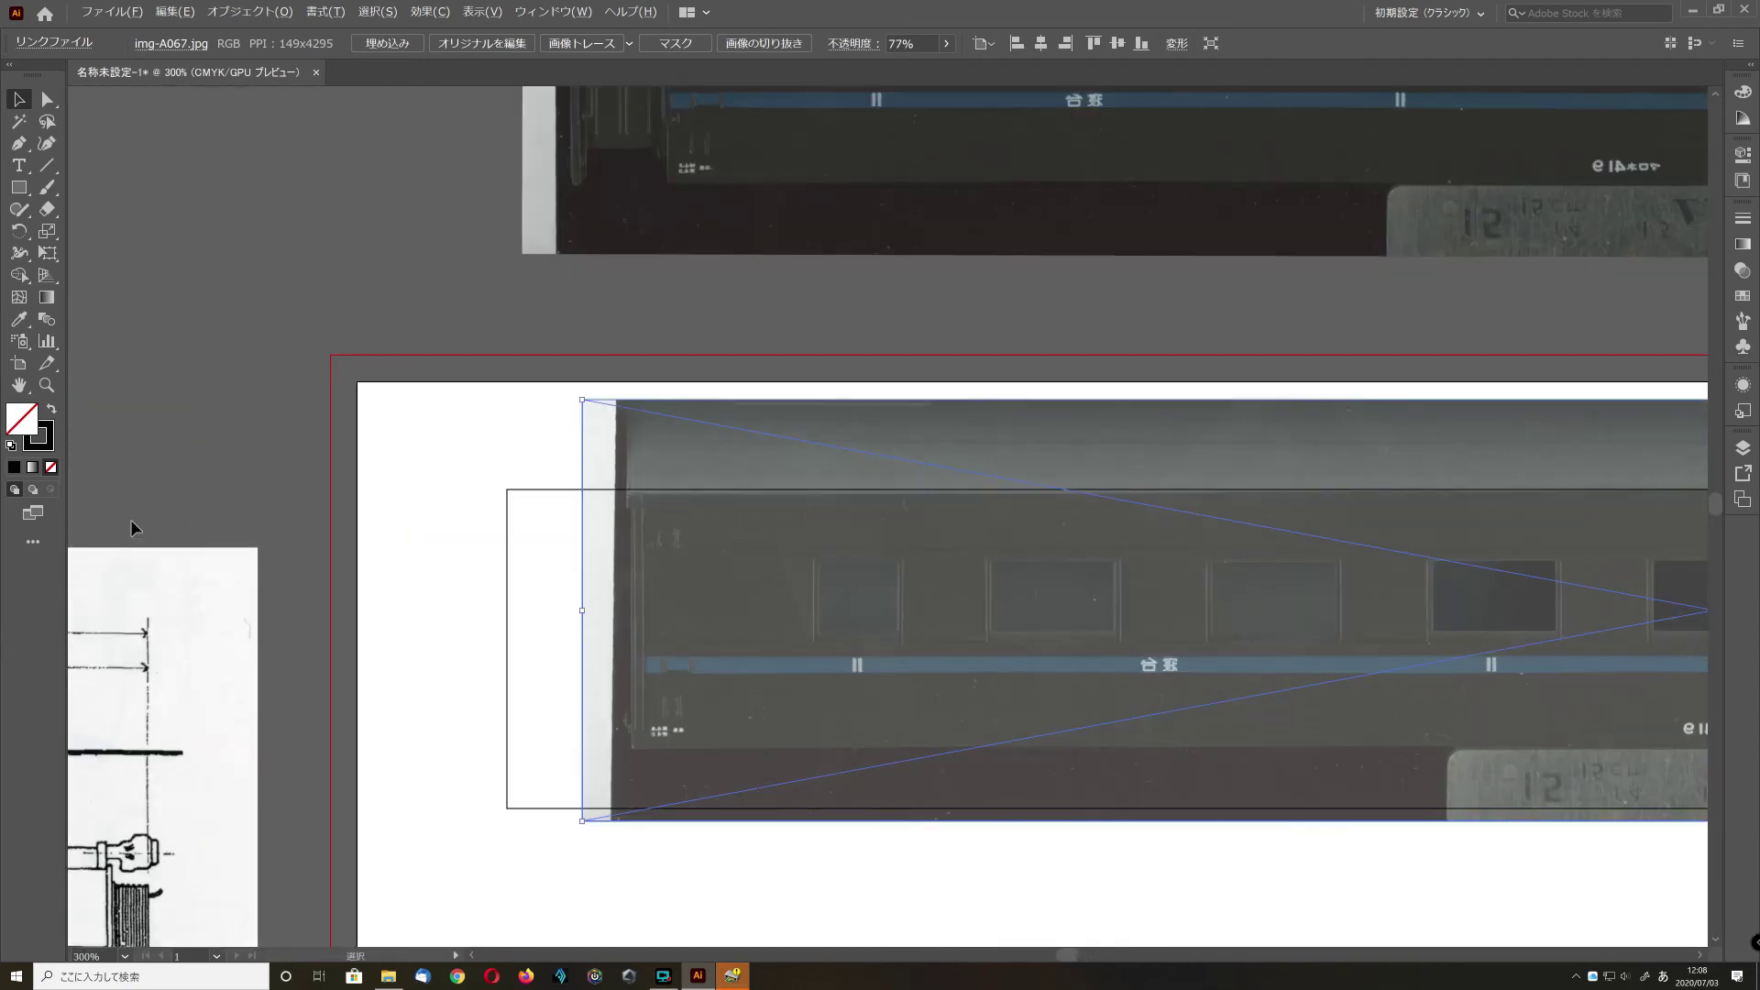
{"action": "left_click_drag", "start_coordinate": [680, 530], "coordinate": [568, 520]}
{"action": "scroll", "coordinate": [569, 525], "scroll_direction": "up", "scroll_amount": 3}
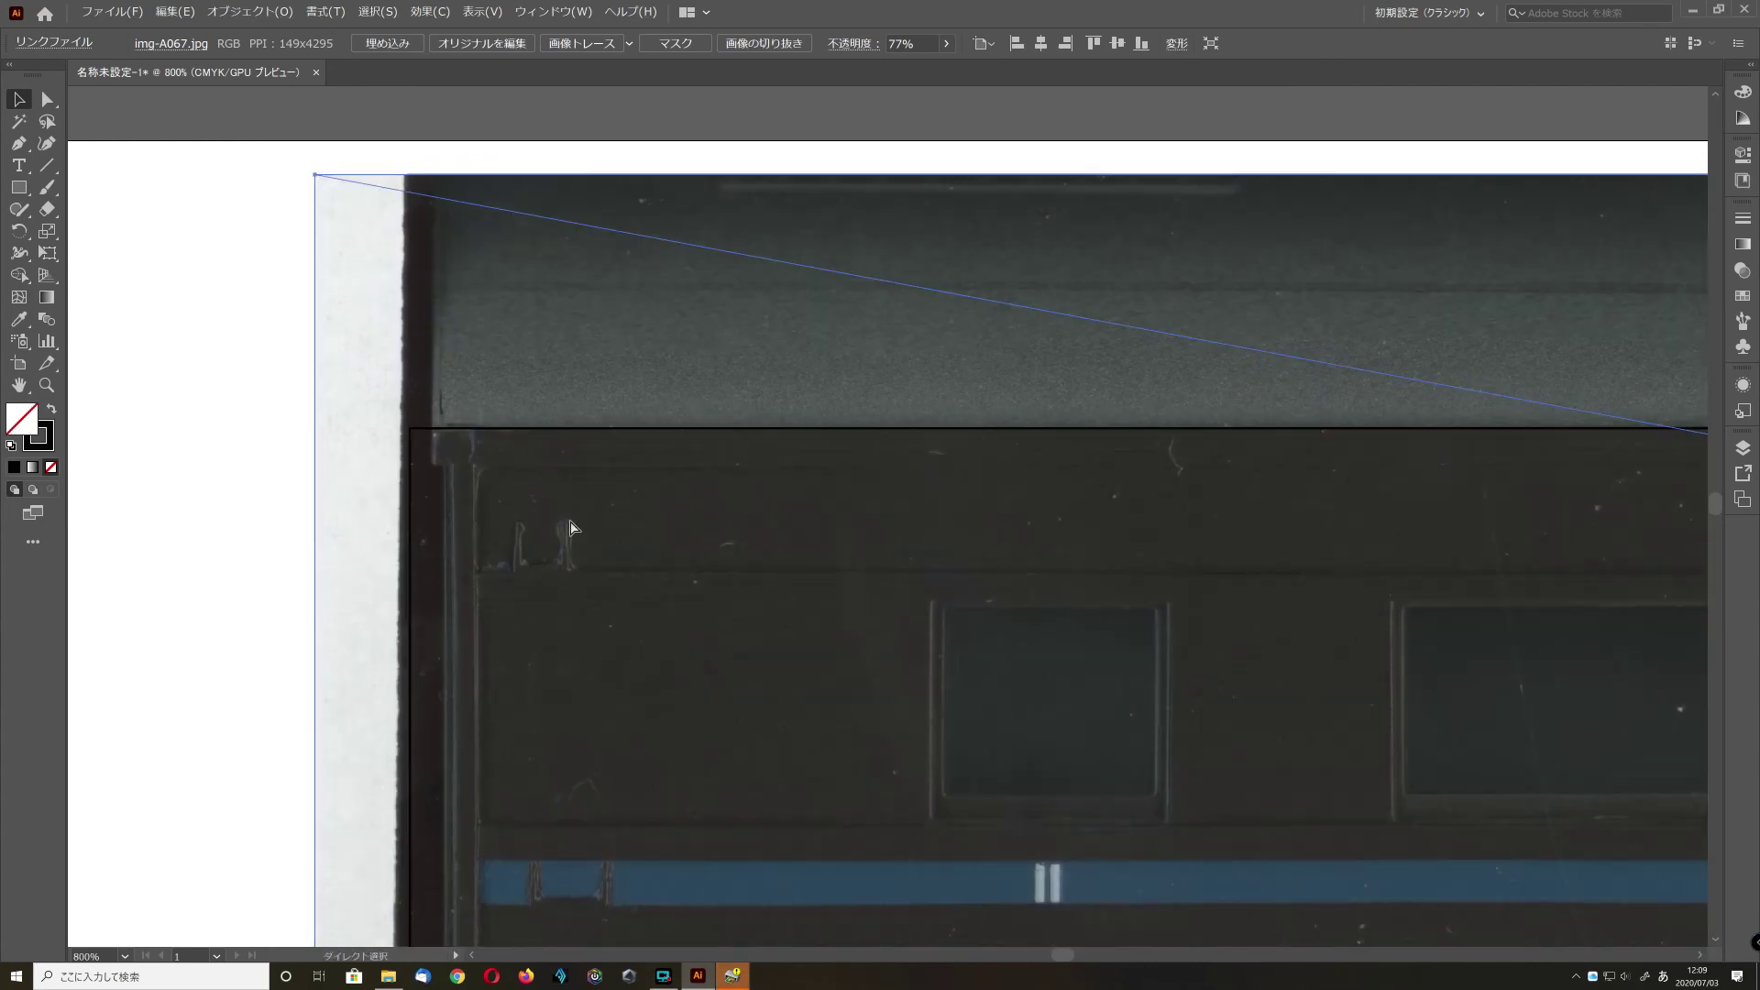
- Compare the roof line with the rectangle's upper edge at the ruler end and open the photo's transform values
{"action": "scroll", "coordinate": [570, 523], "scroll_direction": "right", "scroll_amount": 5}
{"action": "scroll", "coordinate": [570, 528], "scroll_direction": "right", "scroll_amount": 15}
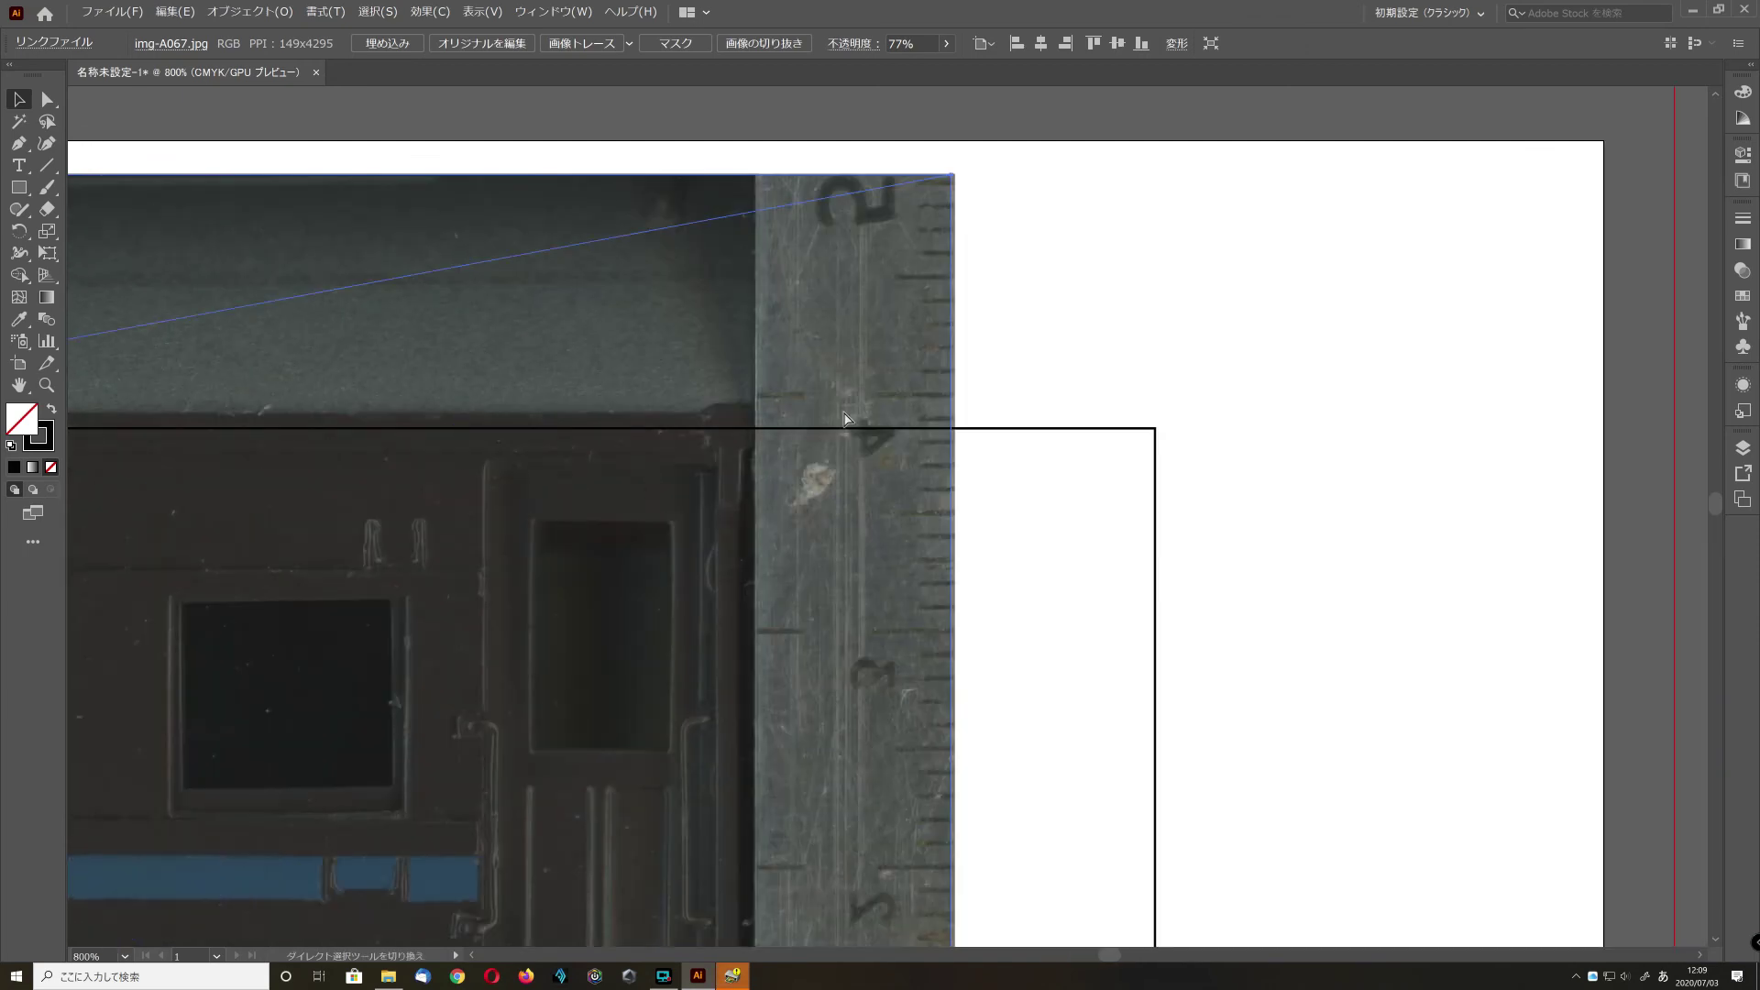
{"action": "left_click", "coordinate": [965, 167]}
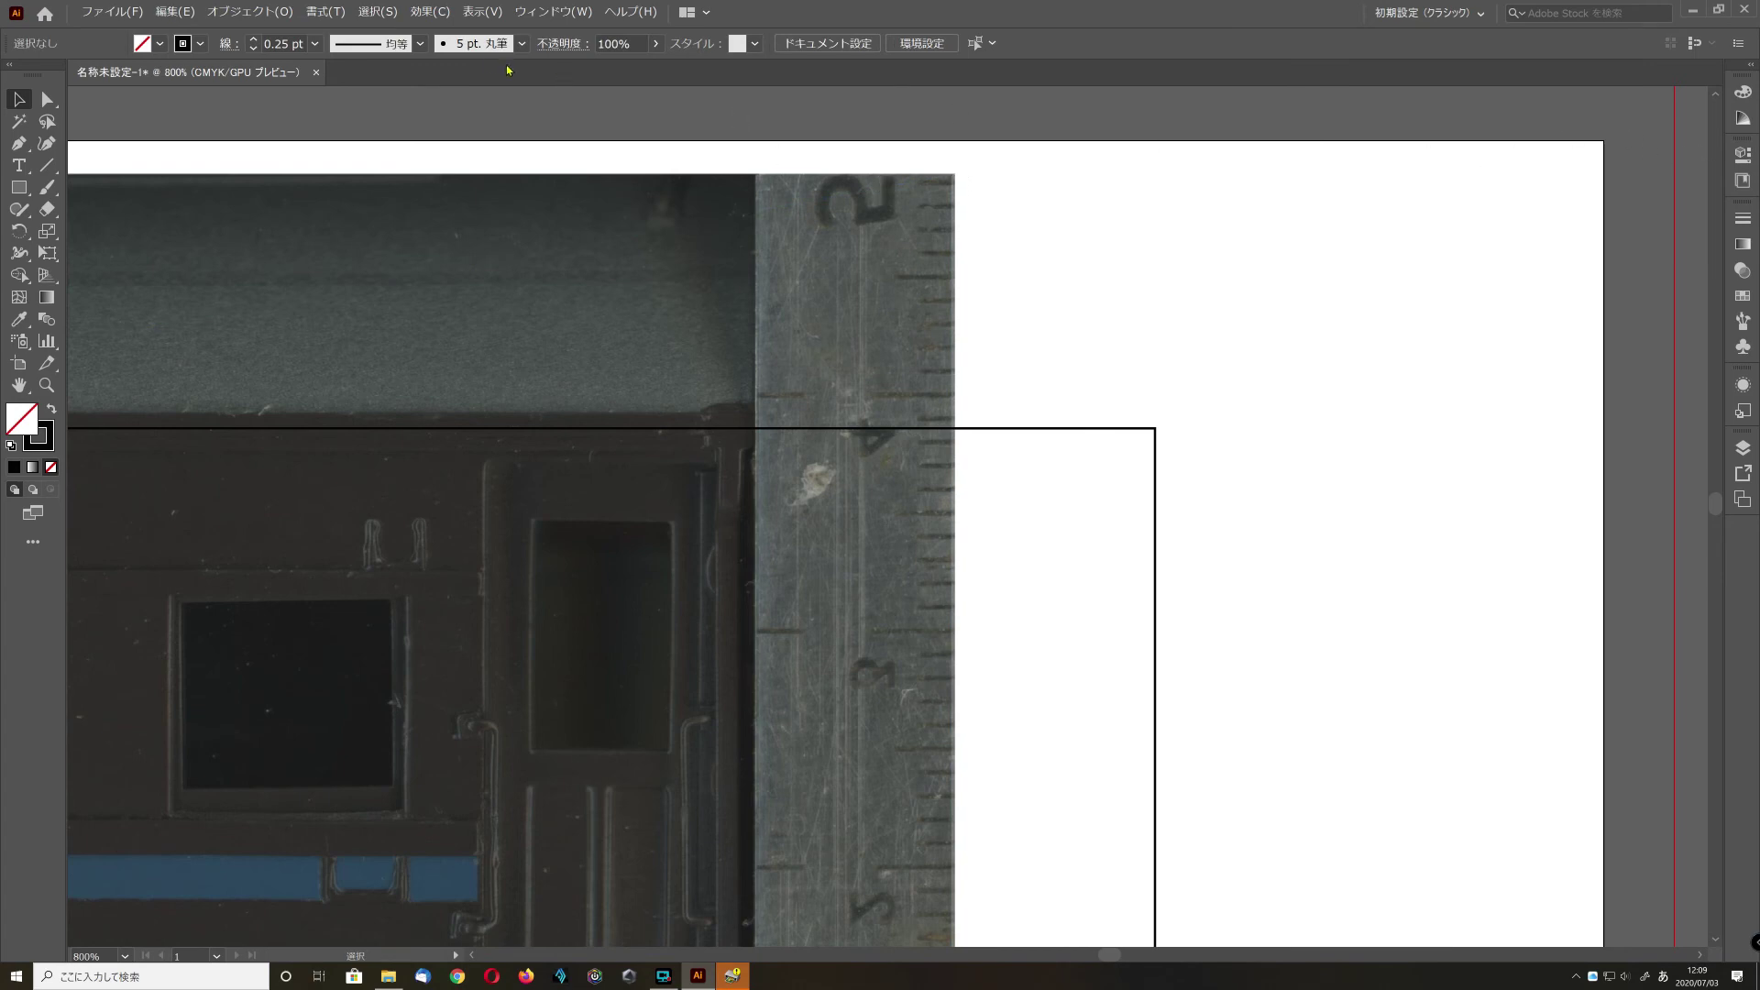
{"action": "left_click", "coordinate": [646, 499]}
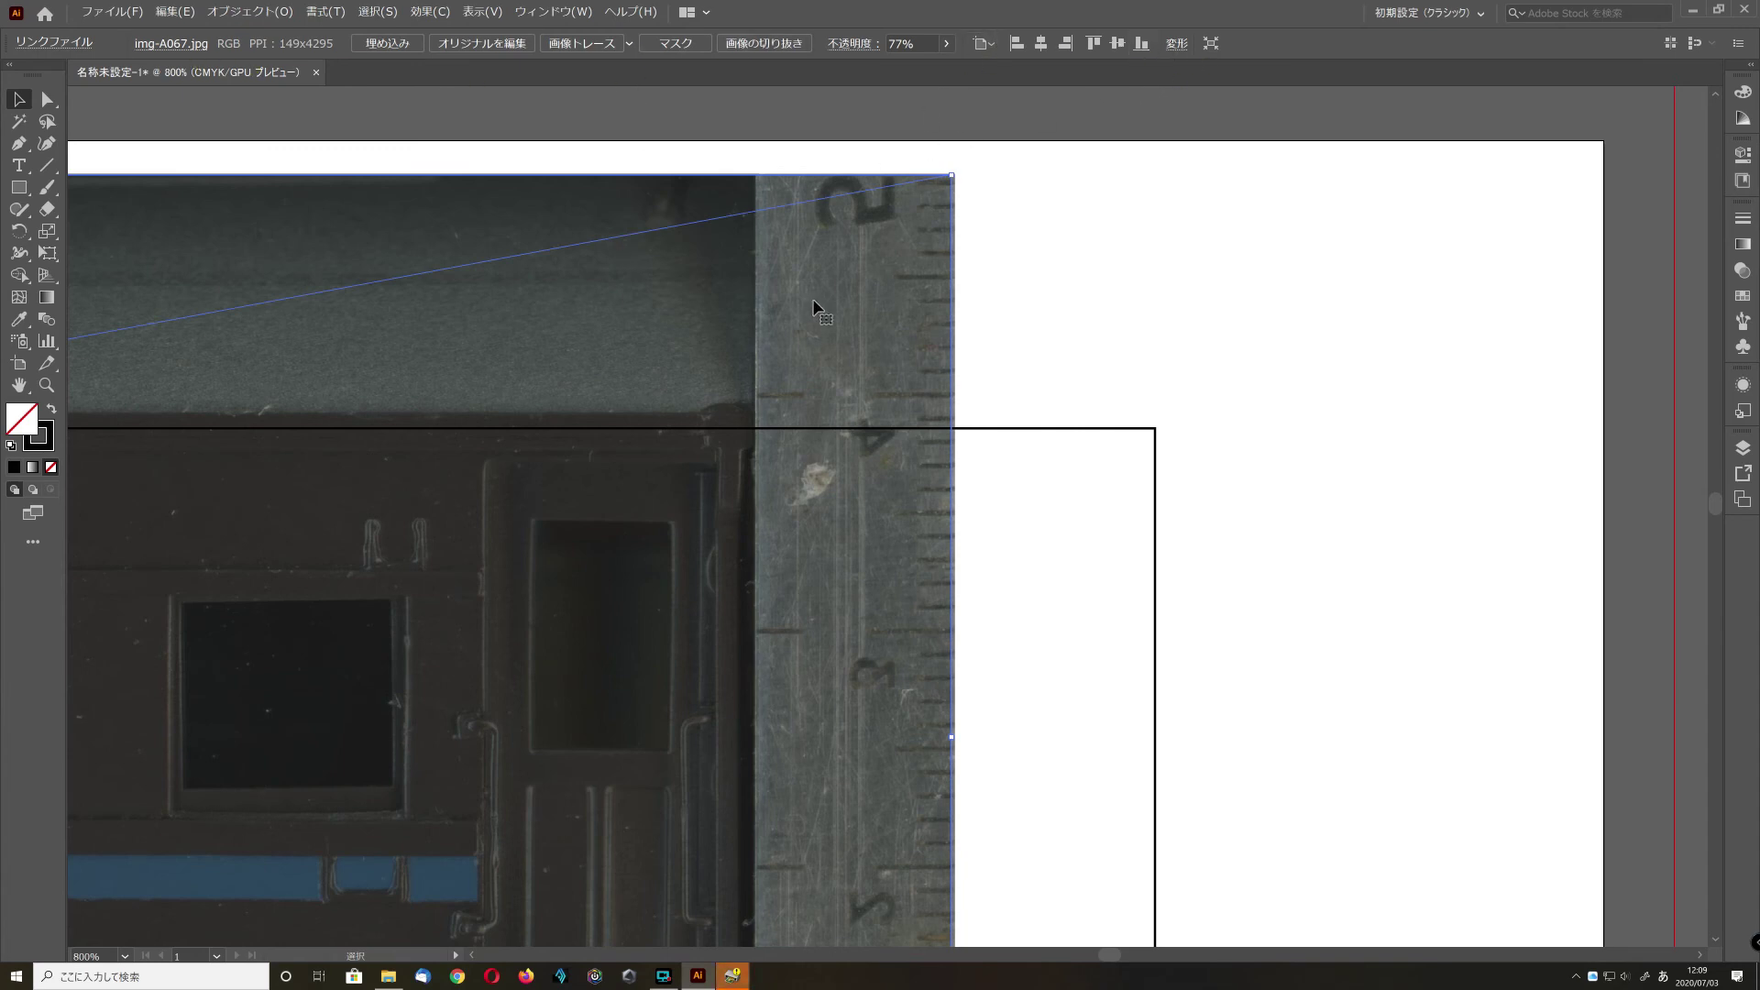
{"action": "left_click", "coordinate": [1175, 44]}
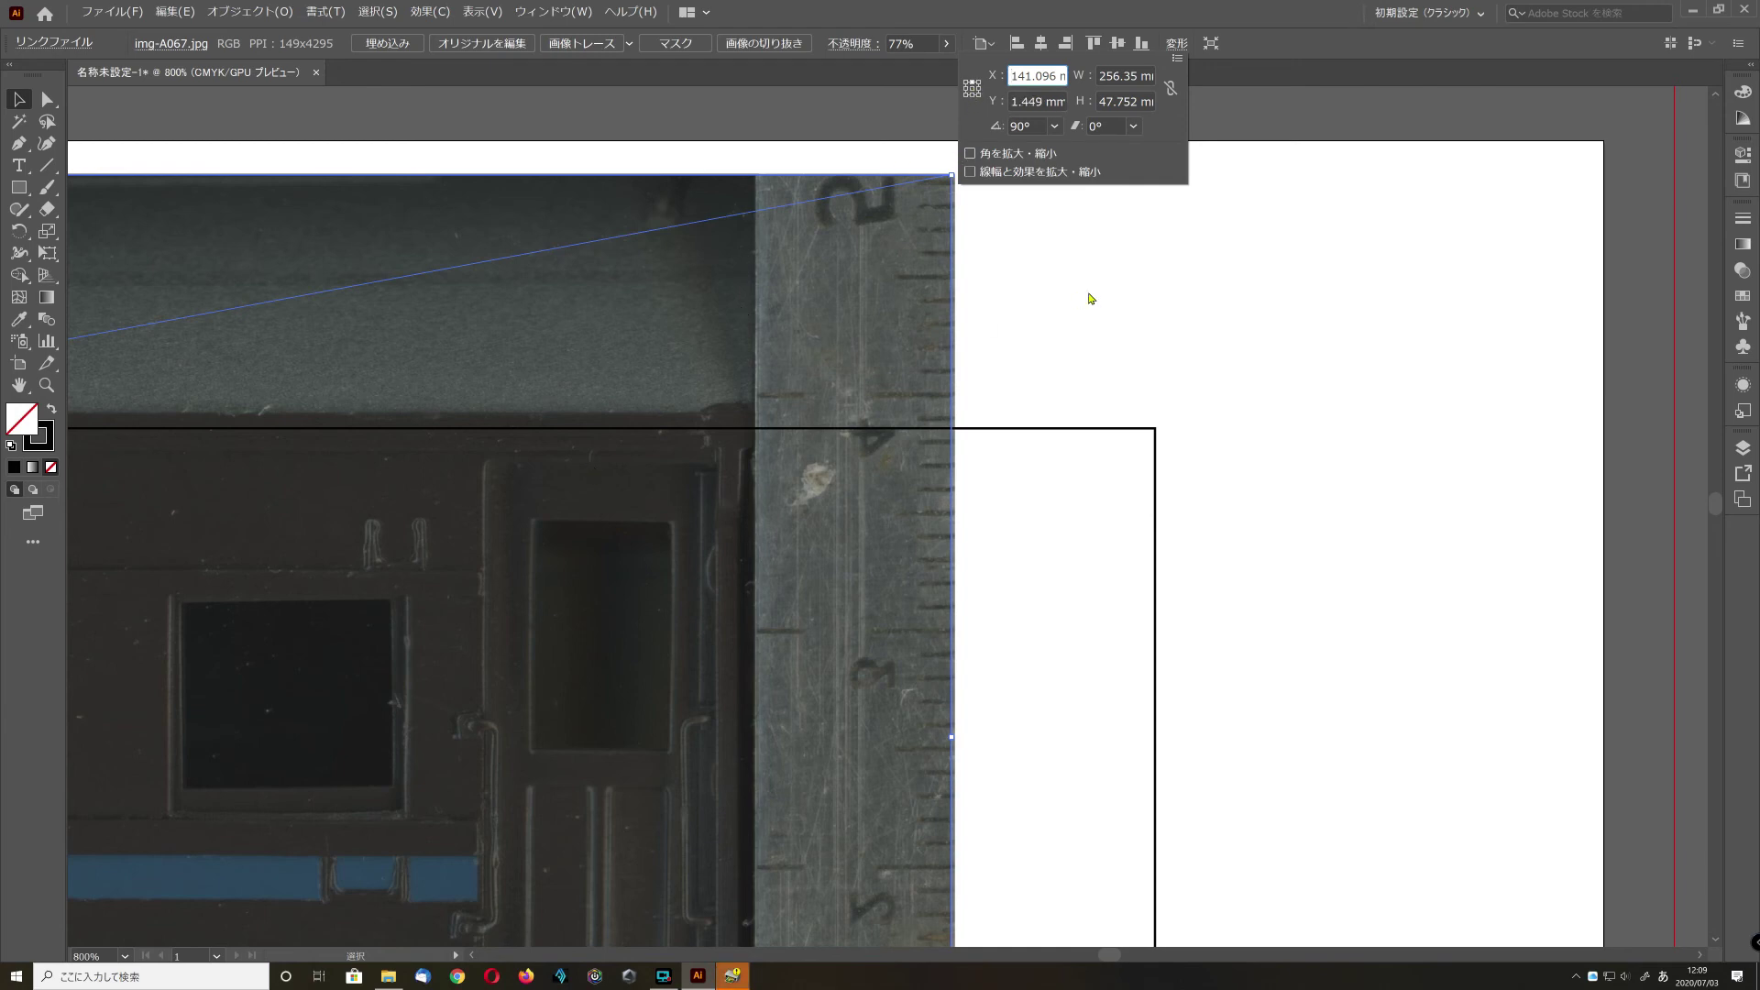
{"action": "scroll", "coordinate": [1091, 299], "scroll_direction": "left", "scroll_amount": 10}
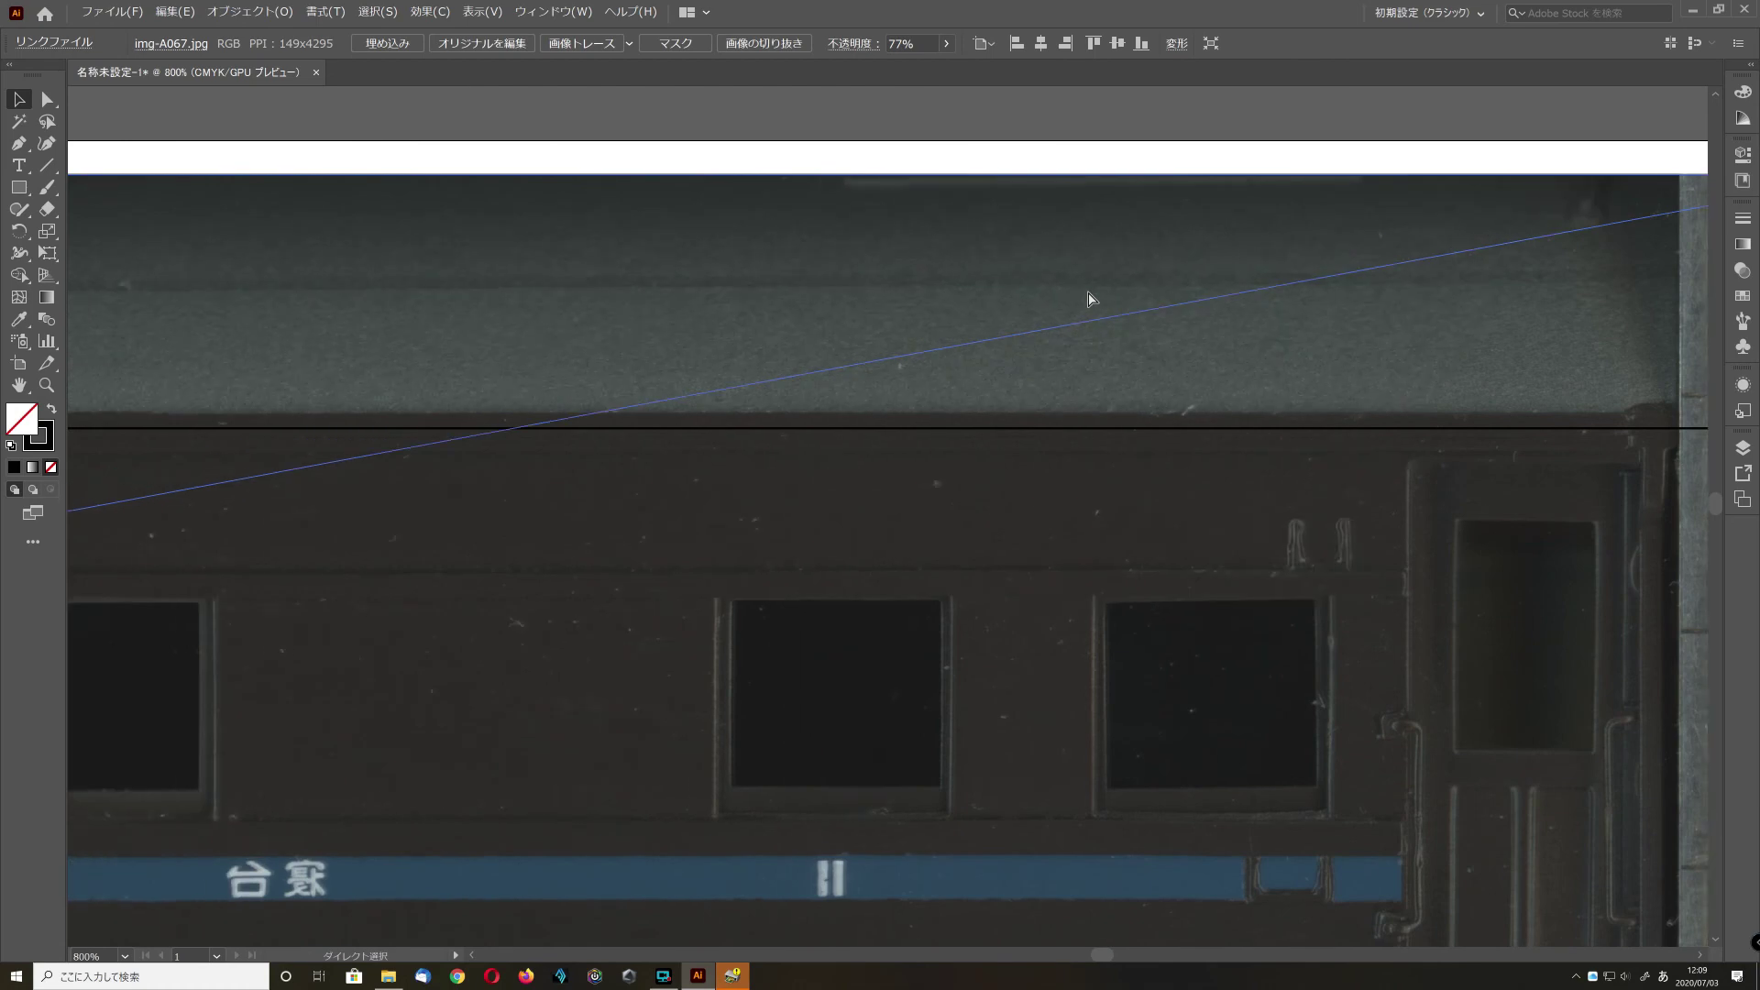
- Move the photo slightly down so its lower roof line meets the rectangle's upper edge at the middle of the carriage
{"action": "scroll", "coordinate": [1091, 299], "scroll_direction": "down", "scroll_amount": 4}
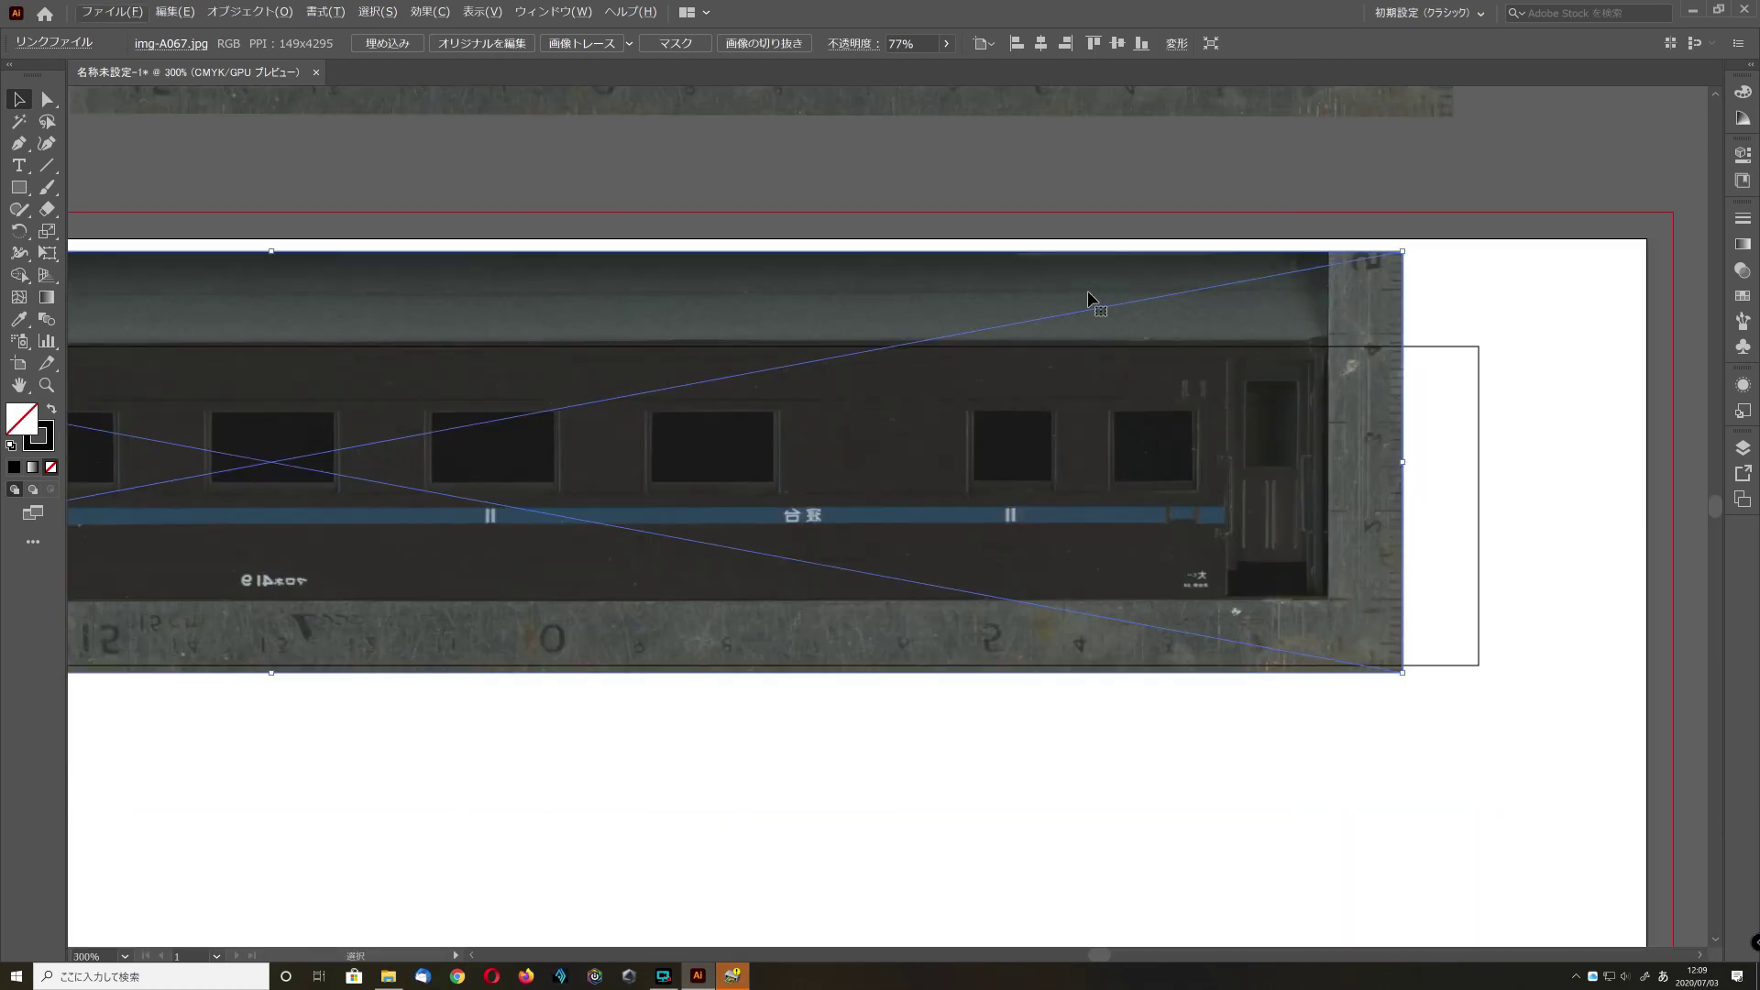
{"action": "scroll", "coordinate": [702, 289], "scroll_direction": "left", "scroll_amount": 5}
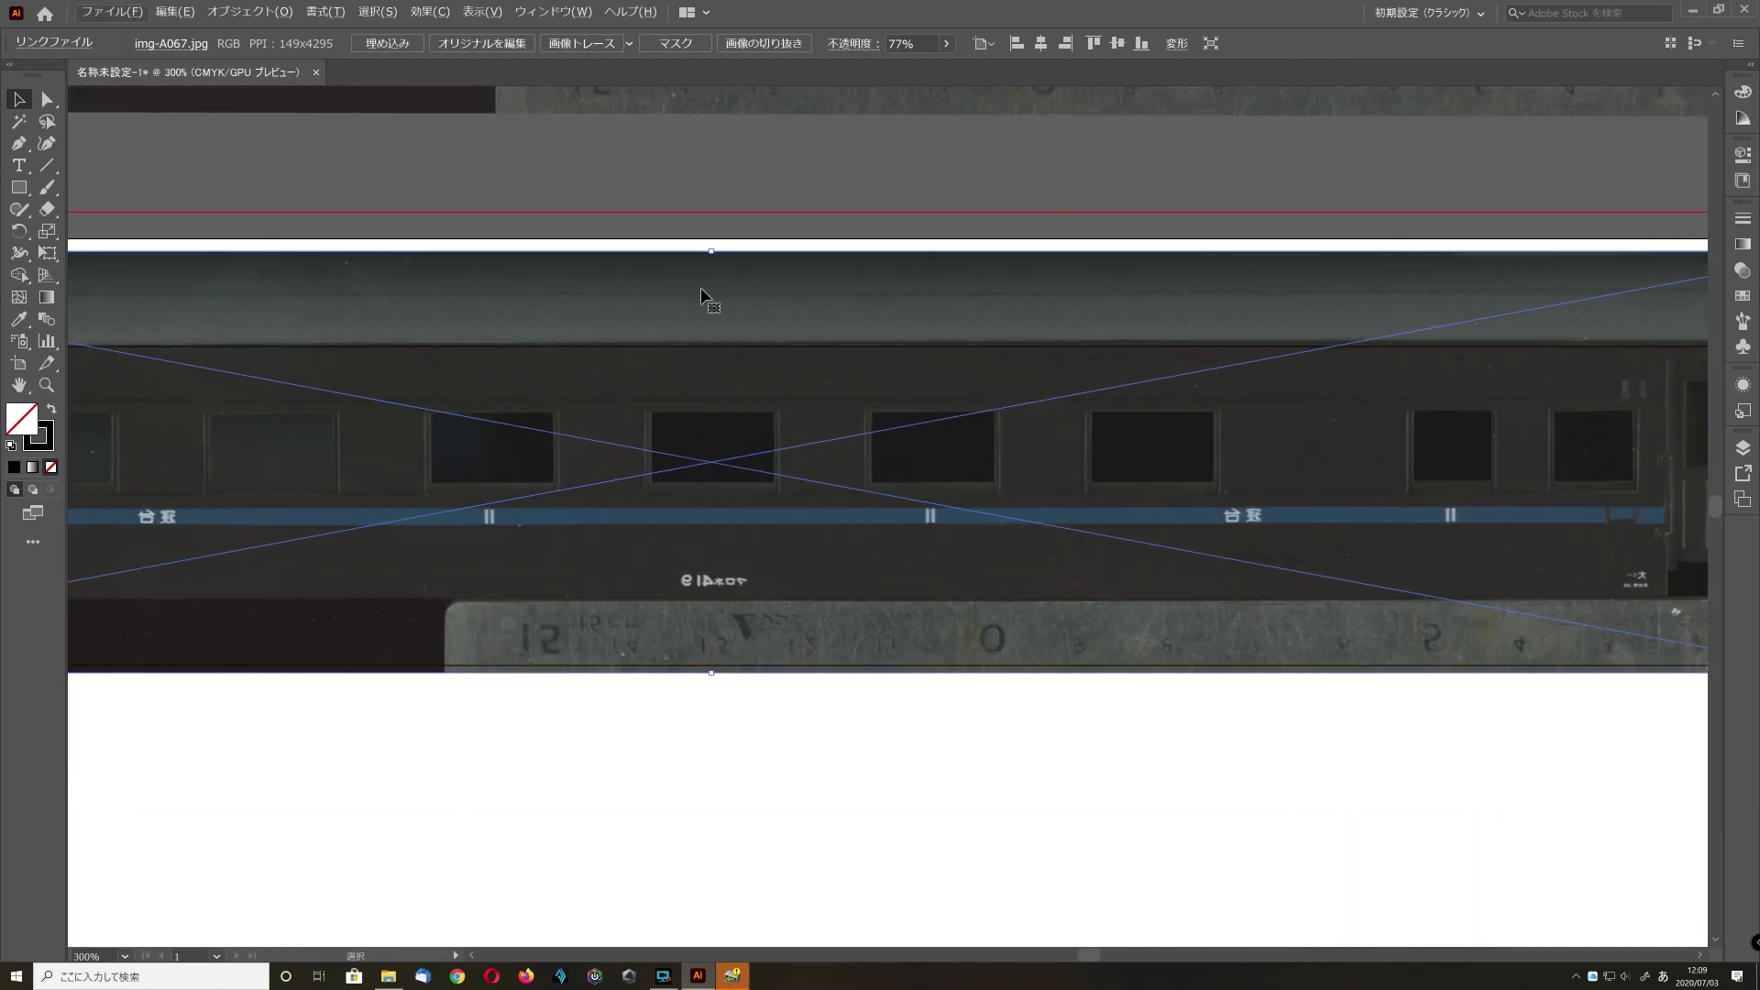
{"action": "left_click_drag", "start_coordinate": [701, 289], "coordinate": [700, 293]}
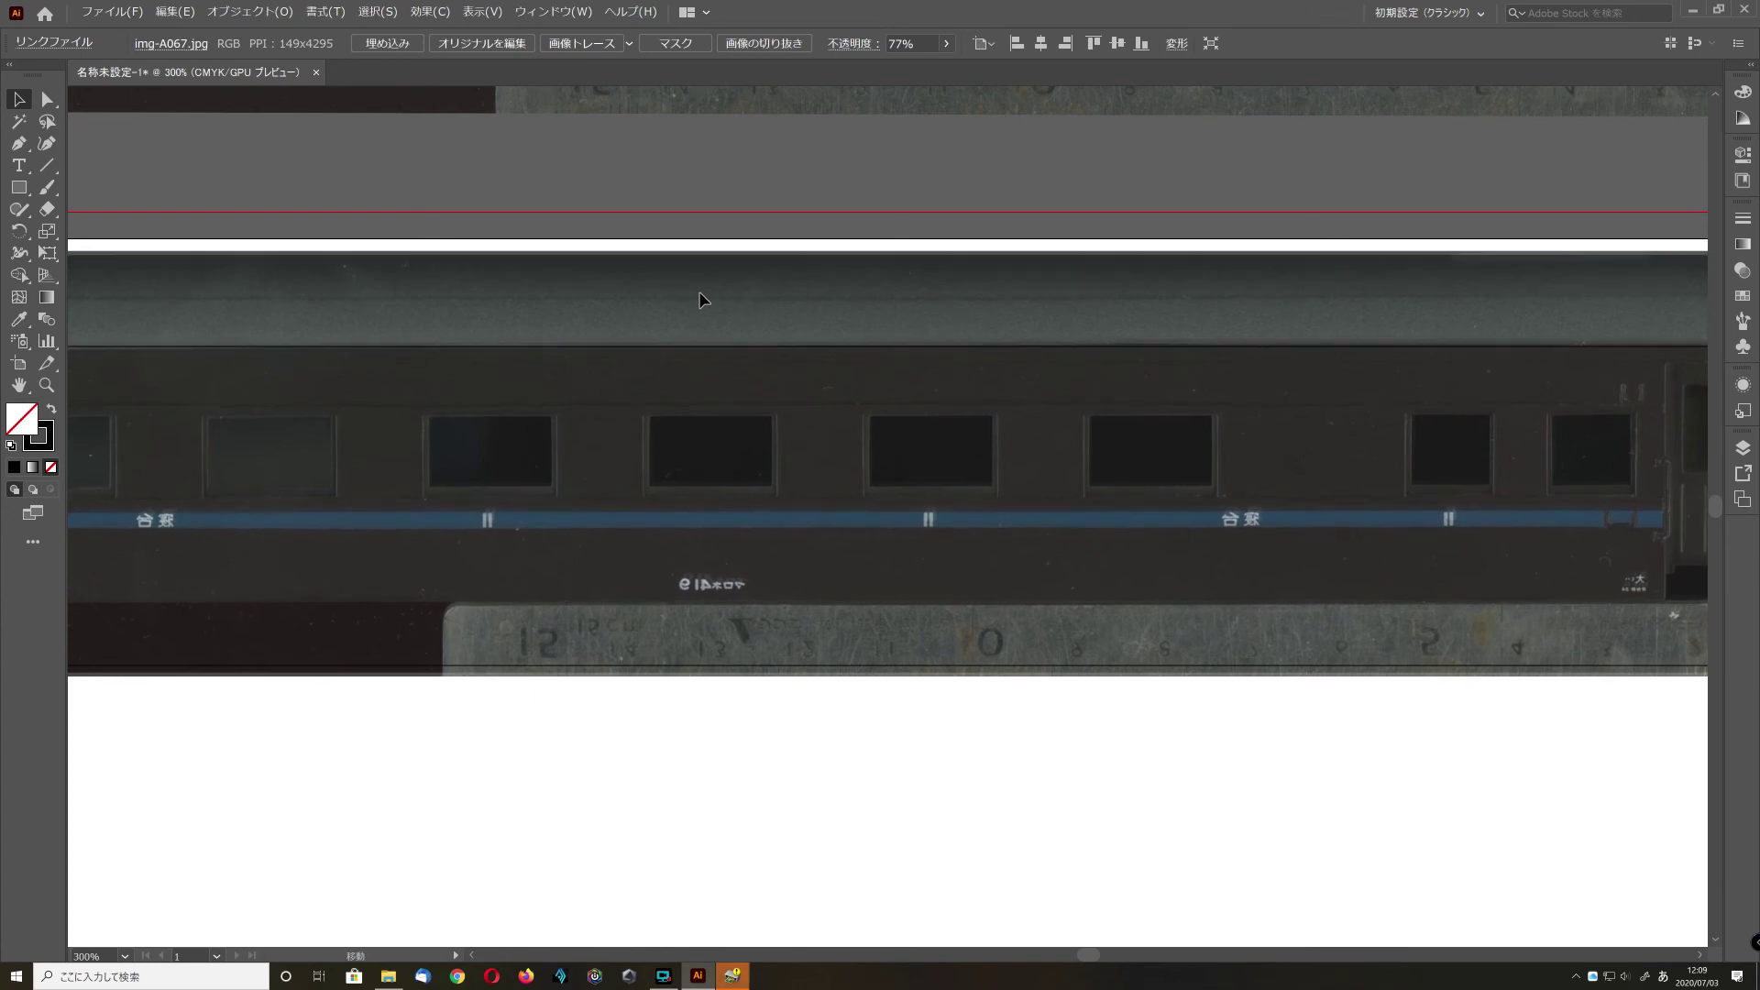
{"action": "scroll", "coordinate": [701, 293], "scroll_direction": "down", "scroll_amount": 4}
{"action": "scroll", "coordinate": [700, 294], "scroll_direction": "up", "scroll_amount": 6}
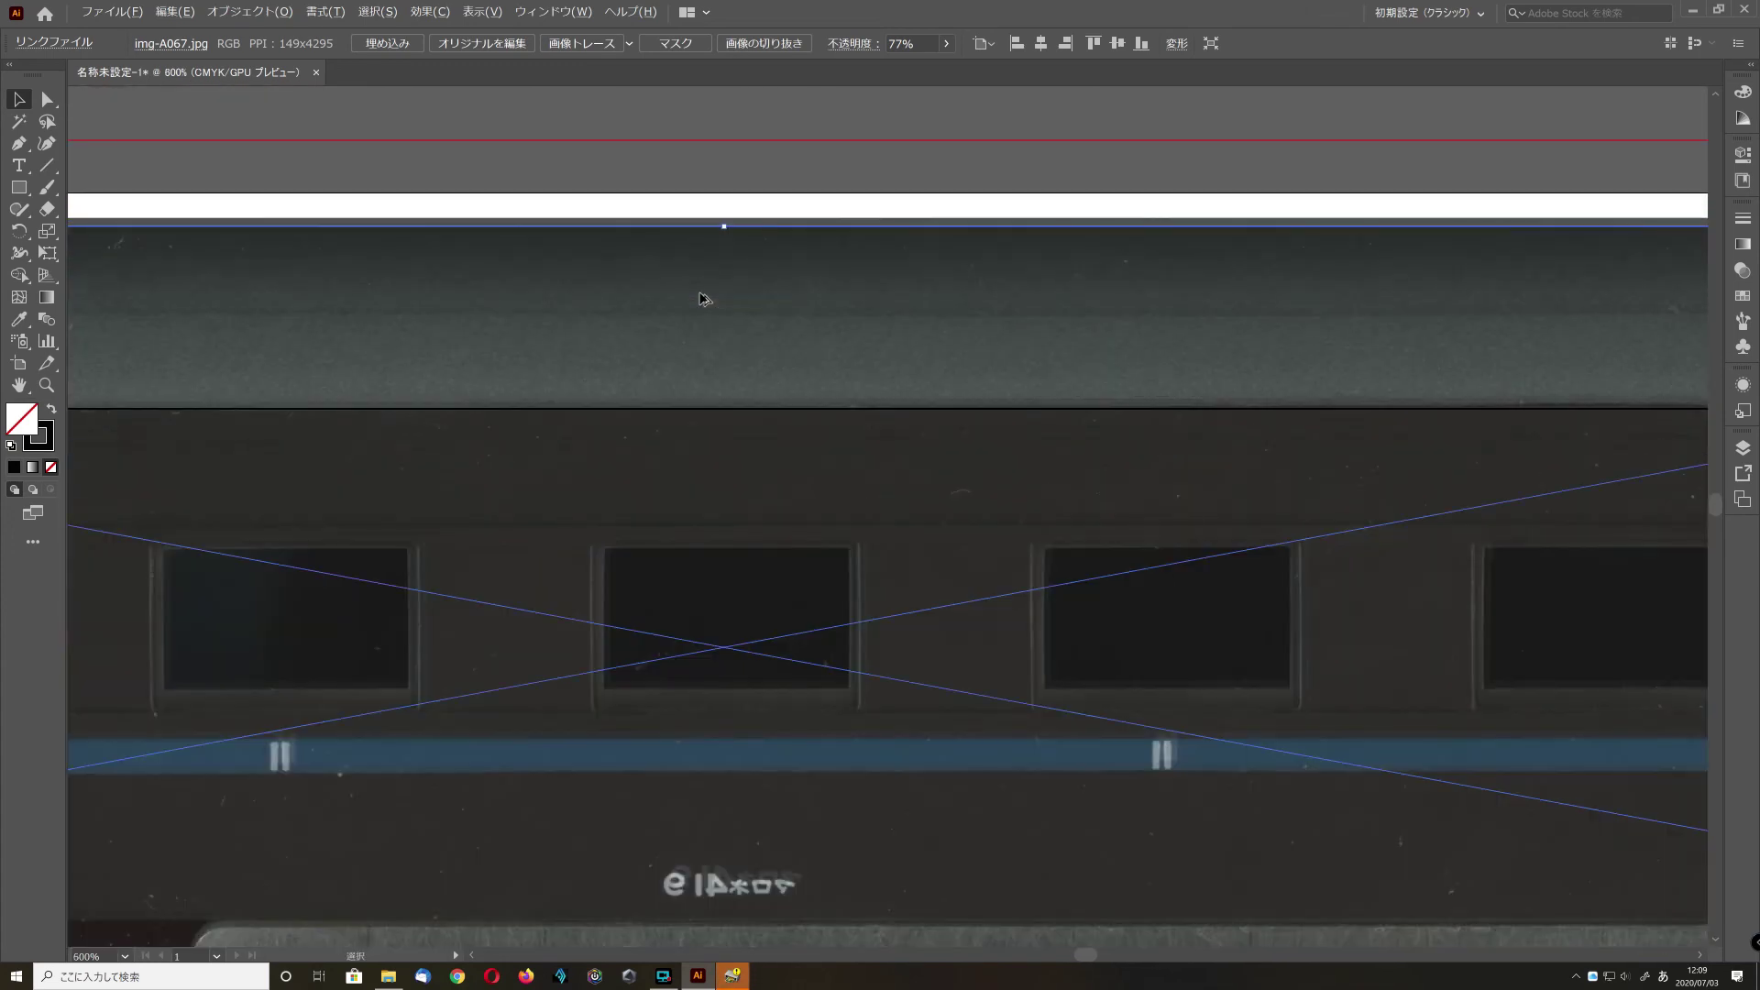
{"action": "scroll", "coordinate": [702, 299], "scroll_direction": "up", "scroll_amount": 1}
{"action": "left_click_drag", "start_coordinate": [715, 352], "coordinate": [715, 354]}
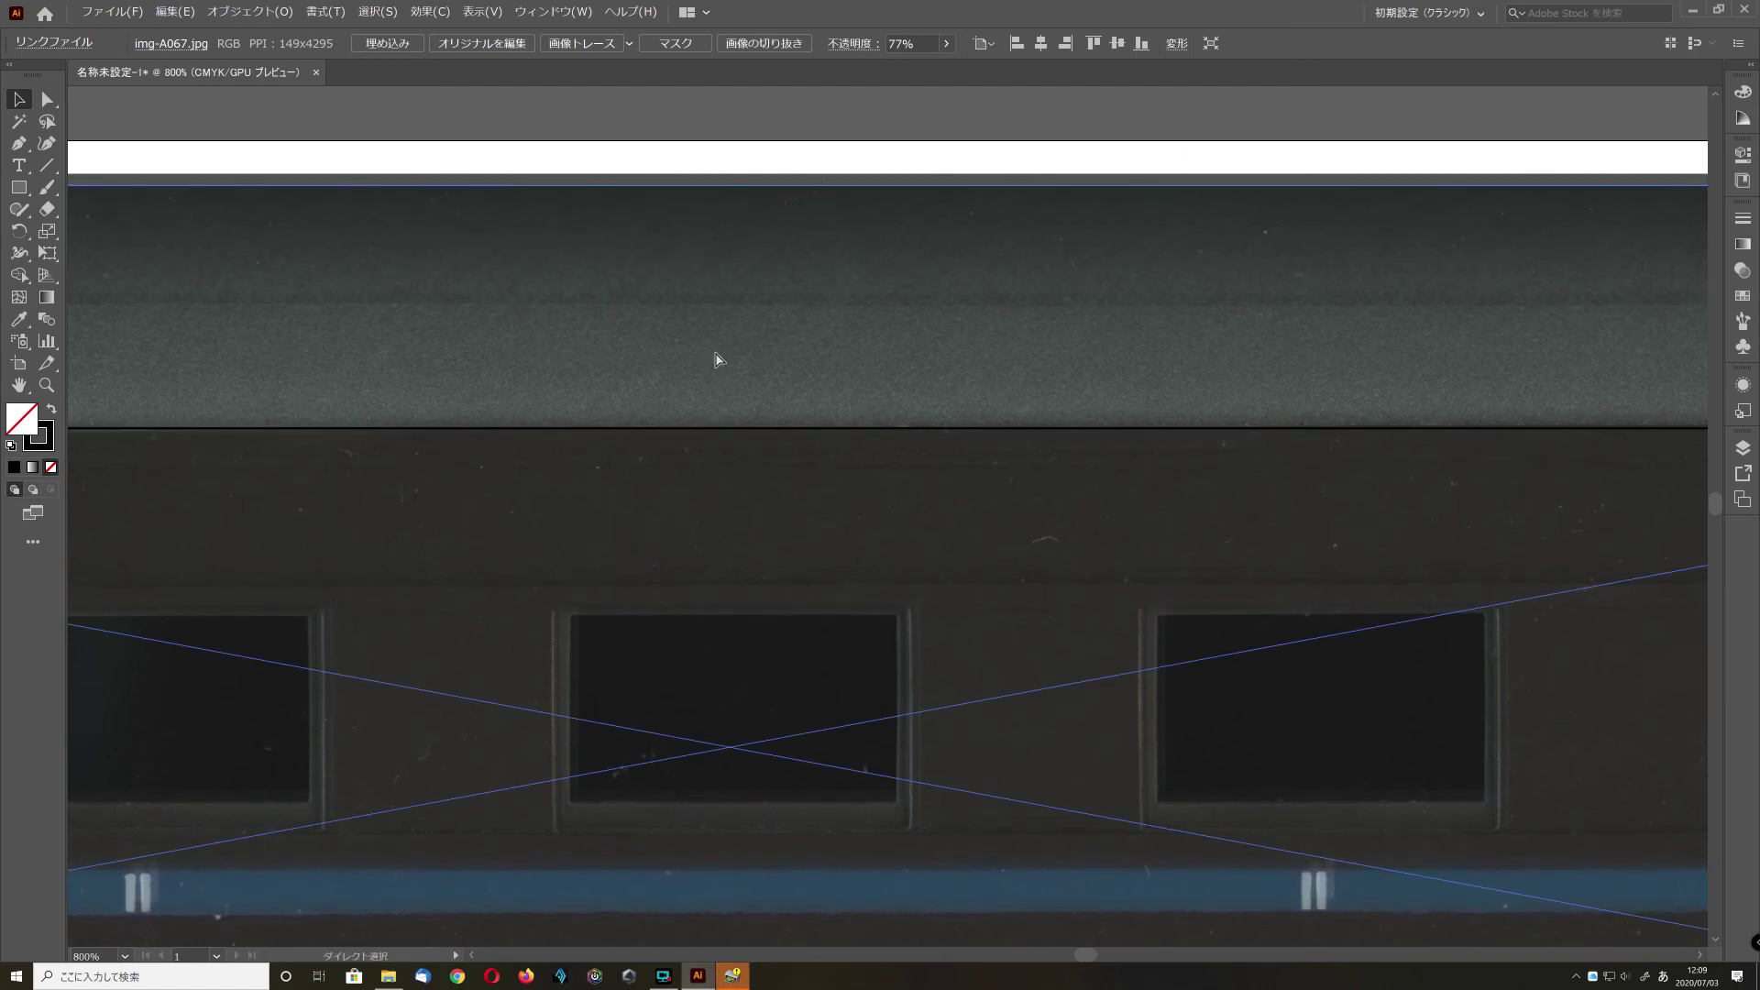
- Rotate the photo slightly clockwise at its upper-left corner to bring the roof line onto the rectangle's upper edge
{"action": "scroll", "coordinate": [716, 360], "scroll_direction": "left", "scroll_amount": 10}
{"action": "scroll", "coordinate": [718, 359], "scroll_direction": "left", "scroll_amount": 10}
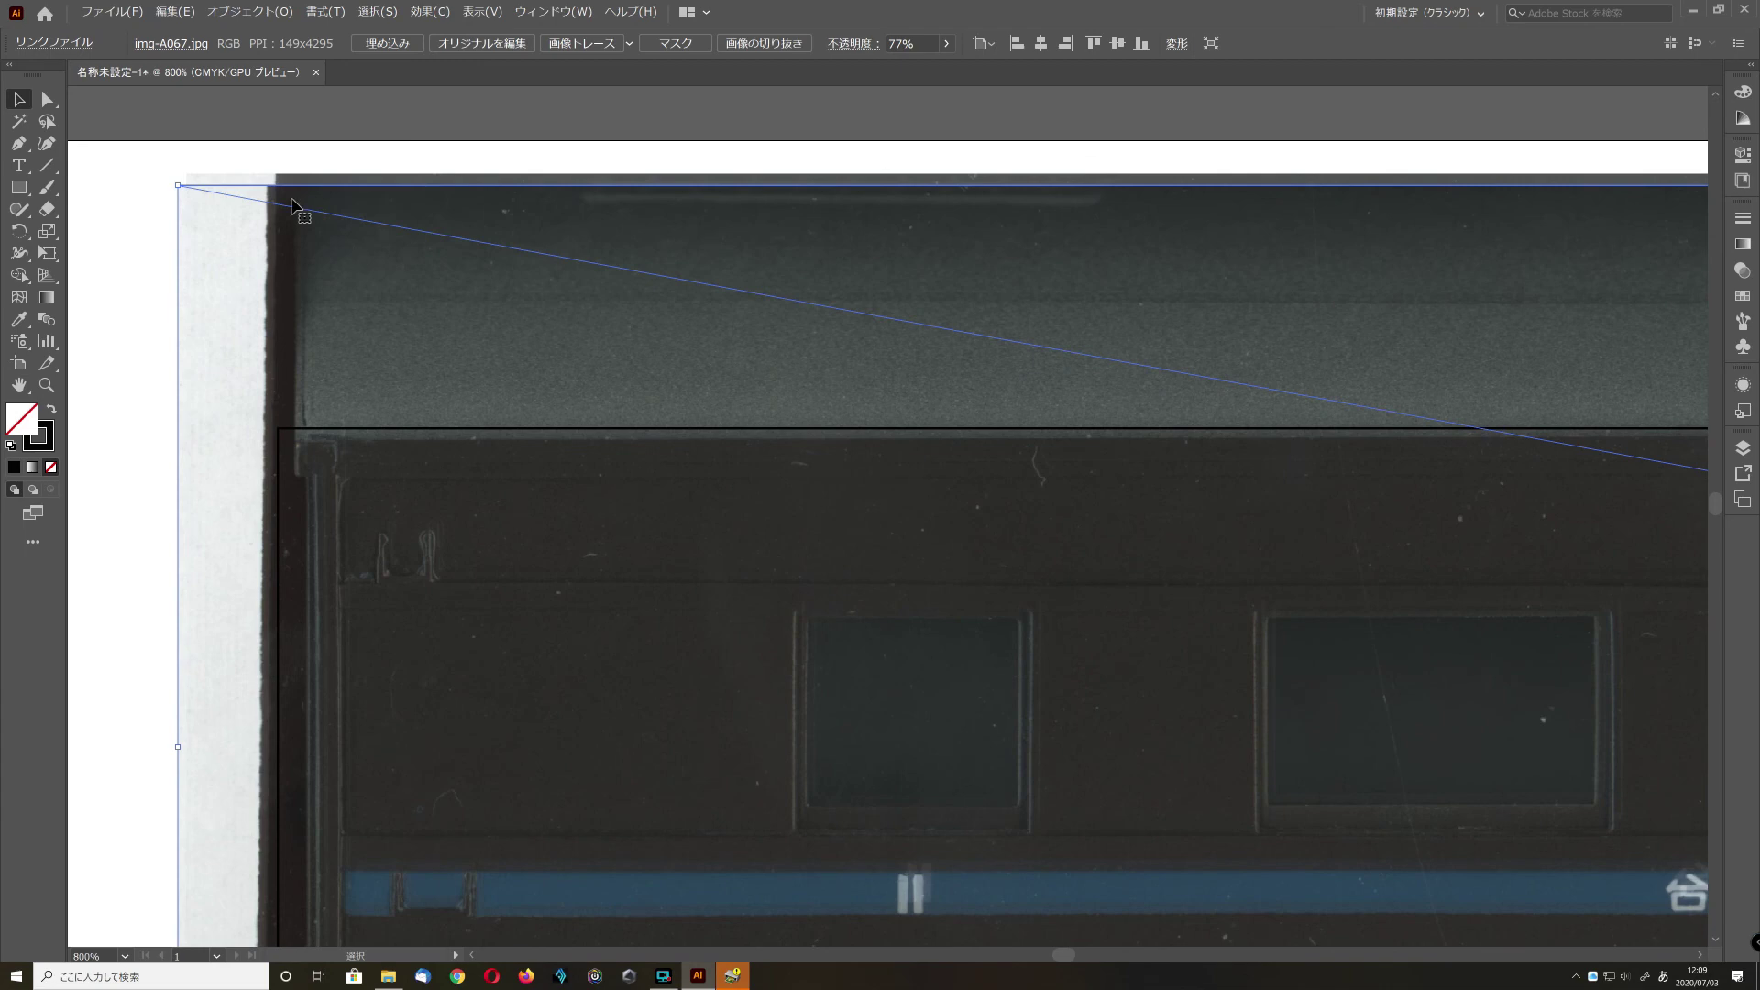
{"action": "left_click", "coordinate": [157, 180]}
{"action": "left_click", "coordinate": [229, 191]}
{"action": "left_click_drag", "start_coordinate": [170, 183], "coordinate": [171, 177]}
{"action": "scroll", "coordinate": [171, 178], "scroll_direction": "down", "scroll_amount": 7}
{"action": "scroll", "coordinate": [171, 180], "scroll_direction": "up", "scroll_amount": 6}
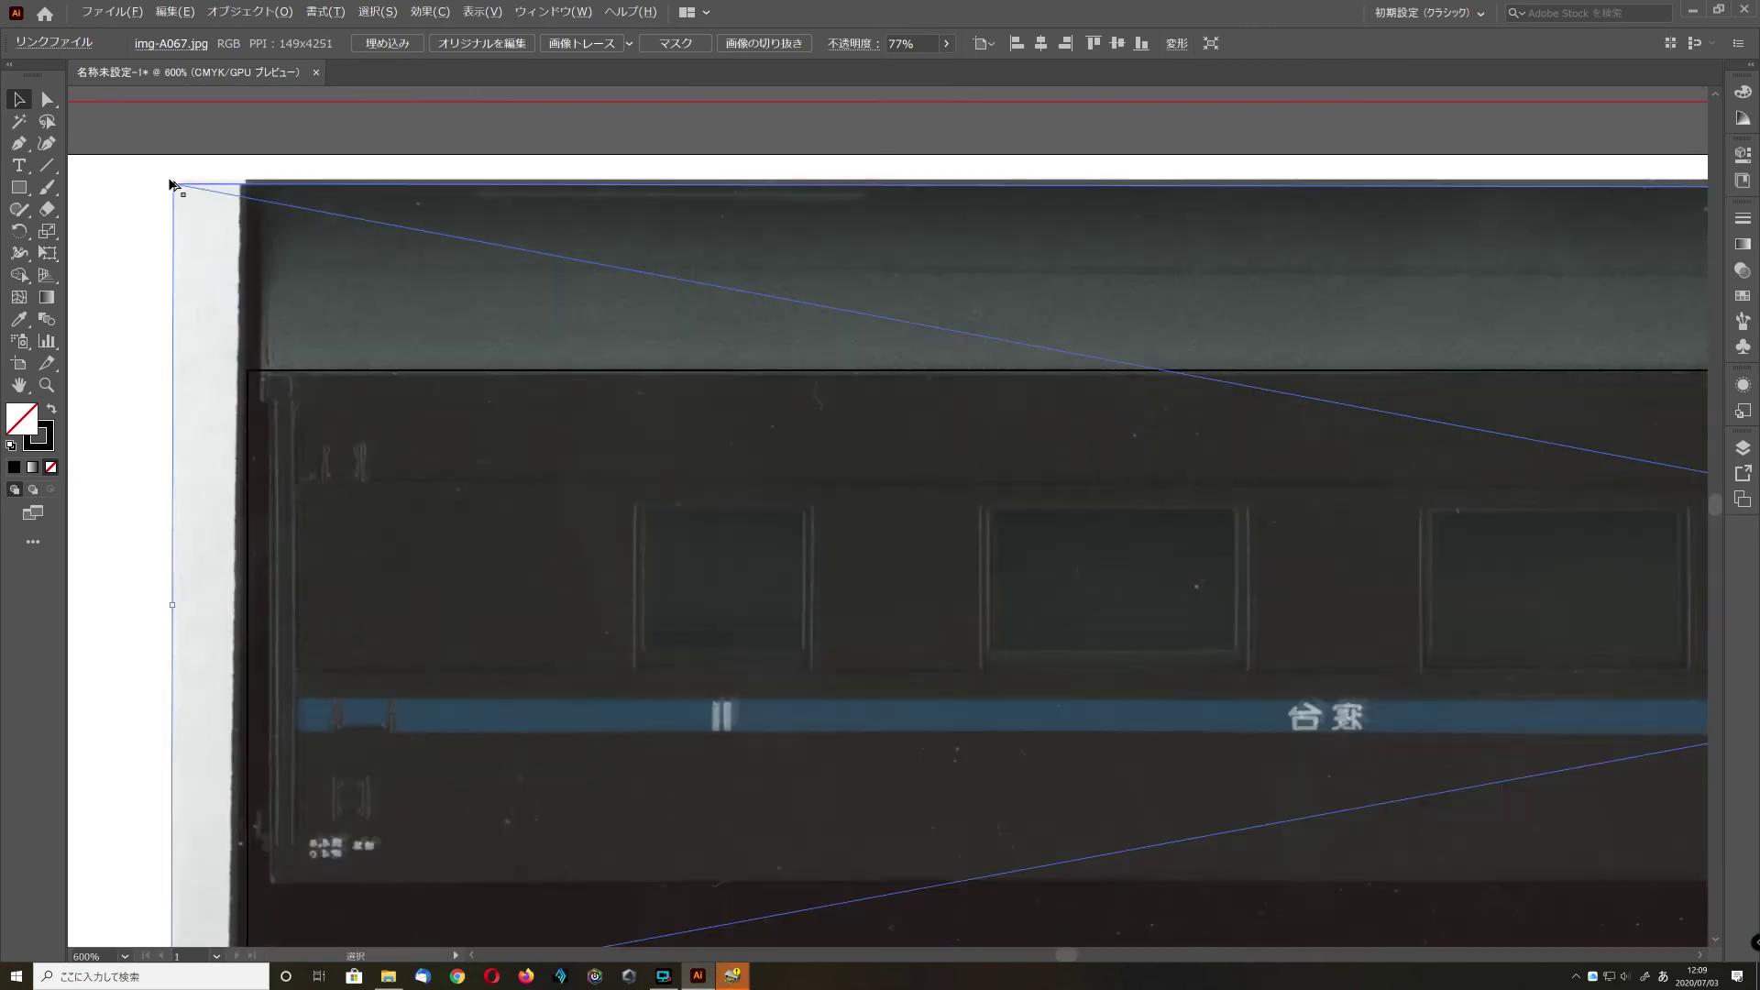
- Check the roof line against the rectangle's upper edge along the whole carriage, from one end to the other
{"action": "scroll", "coordinate": [172, 185], "scroll_direction": "up", "scroll_amount": 1}
{"action": "scroll", "coordinate": [172, 186], "scroll_direction": "right", "scroll_amount": 3}
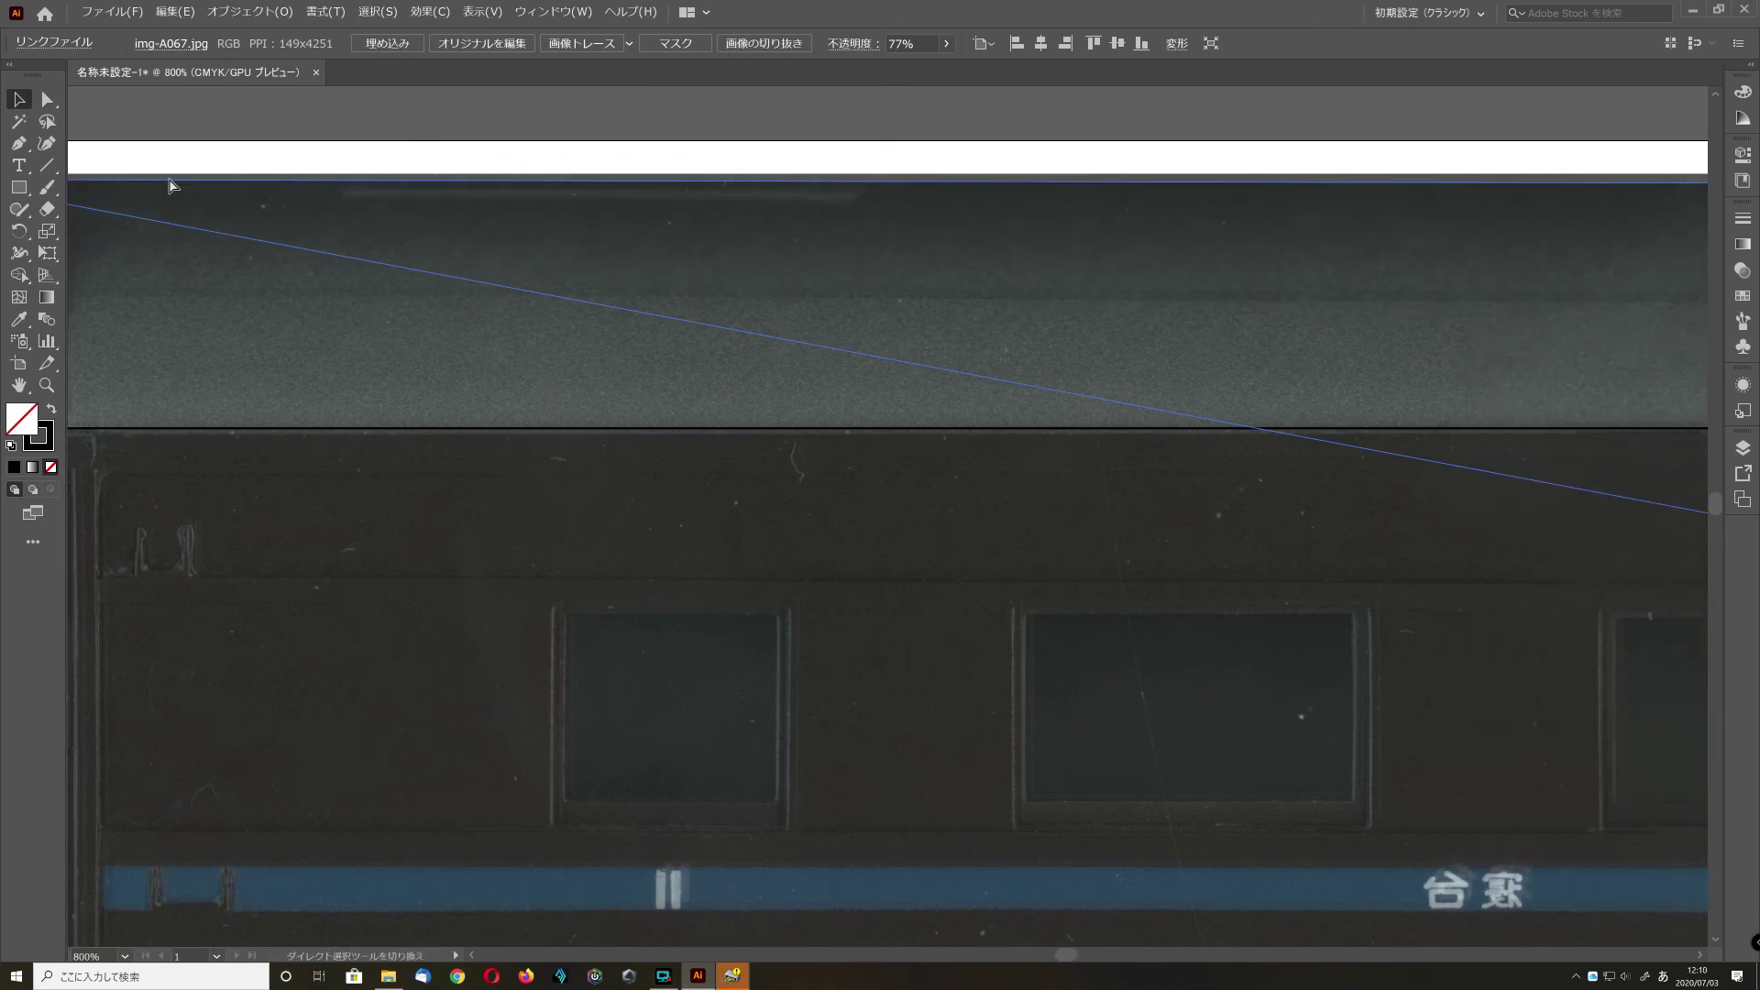
{"action": "scroll", "coordinate": [172, 185], "scroll_direction": "right", "scroll_amount": 5}
{"action": "scroll", "coordinate": [172, 185], "scroll_direction": "down", "scroll_amount": 5}
{"action": "scroll", "coordinate": [172, 187], "scroll_direction": "up", "scroll_amount": 5}
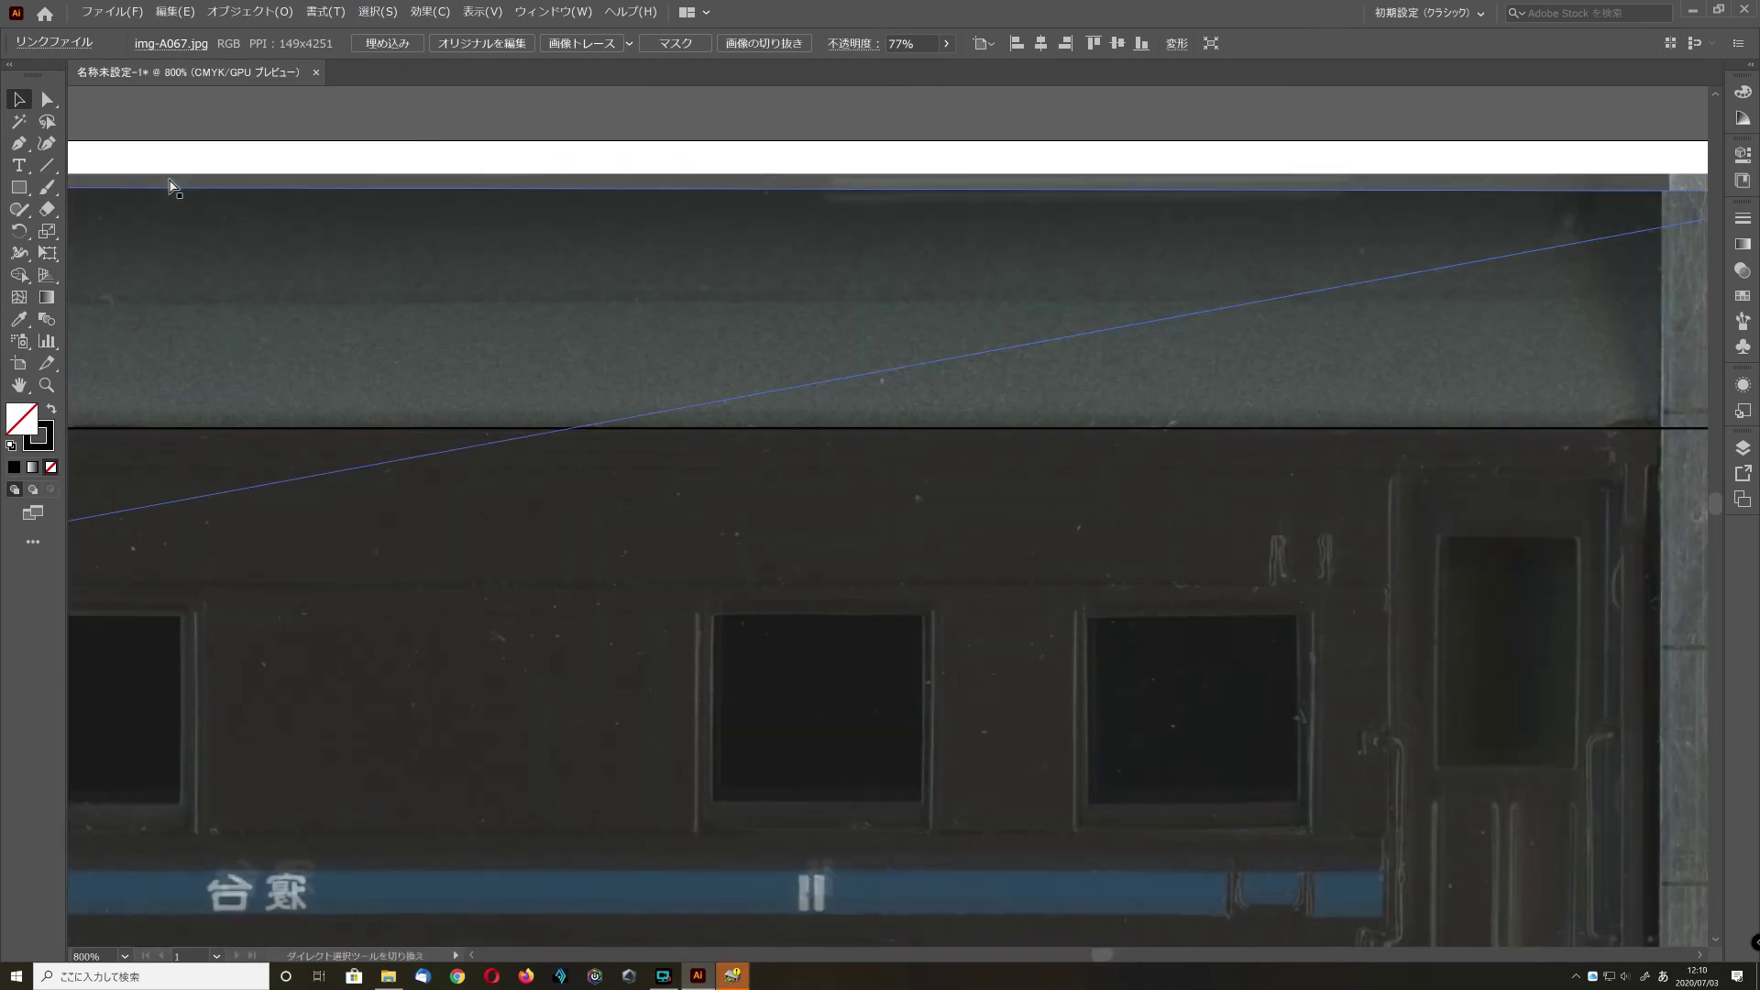
{"action": "scroll", "coordinate": [171, 185], "scroll_direction": "right", "scroll_amount": 5}
{"action": "scroll", "coordinate": [172, 185], "scroll_direction": "left", "scroll_amount": 10}
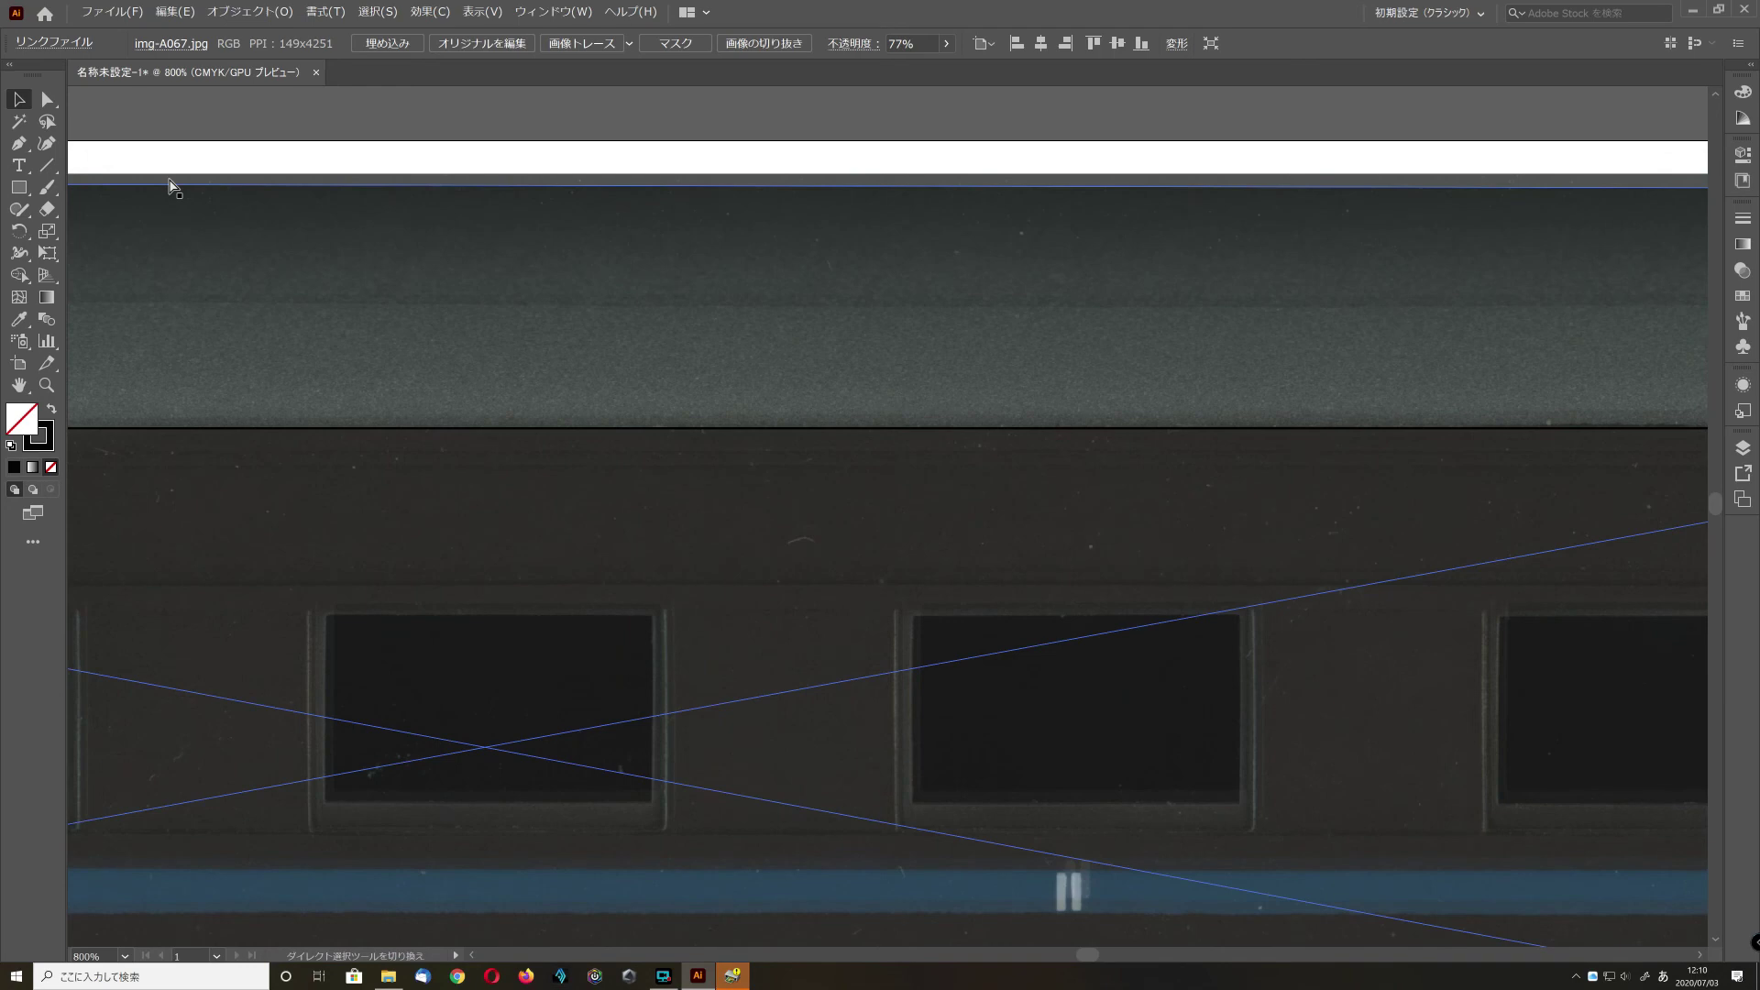
{"action": "scroll", "coordinate": [171, 185], "scroll_direction": "left", "scroll_amount": 5}
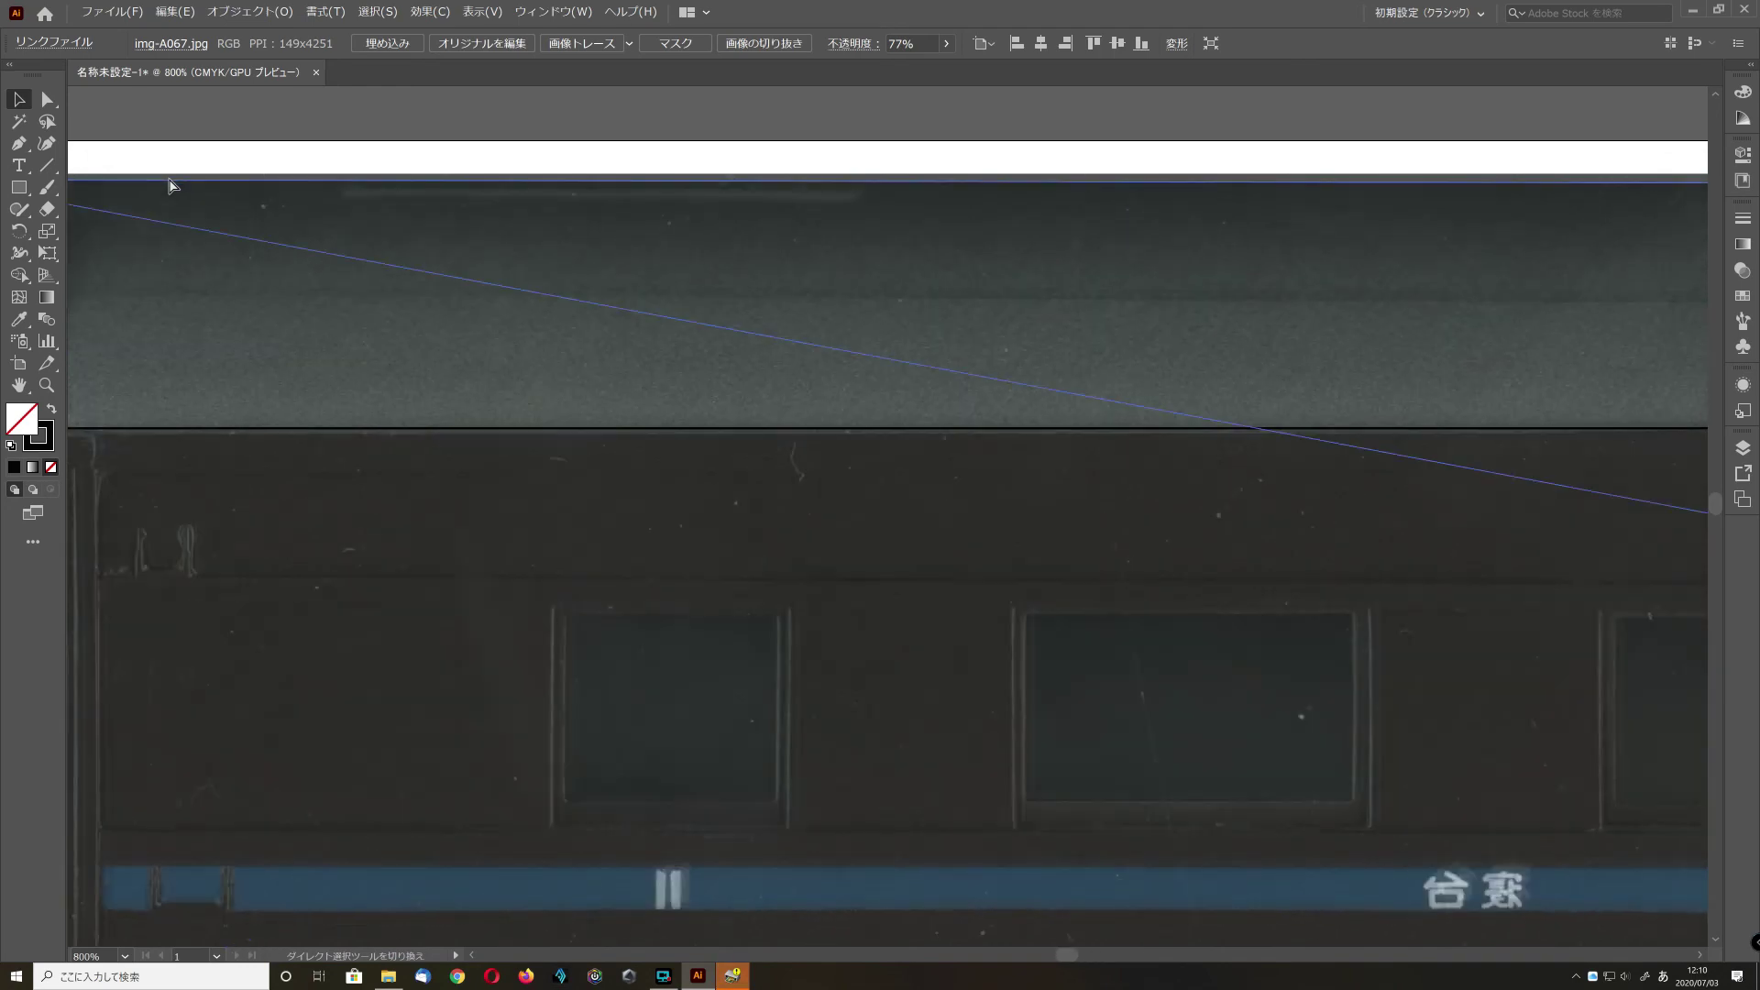
{"action": "scroll", "coordinate": [172, 185], "scroll_direction": "left", "scroll_amount": 5}
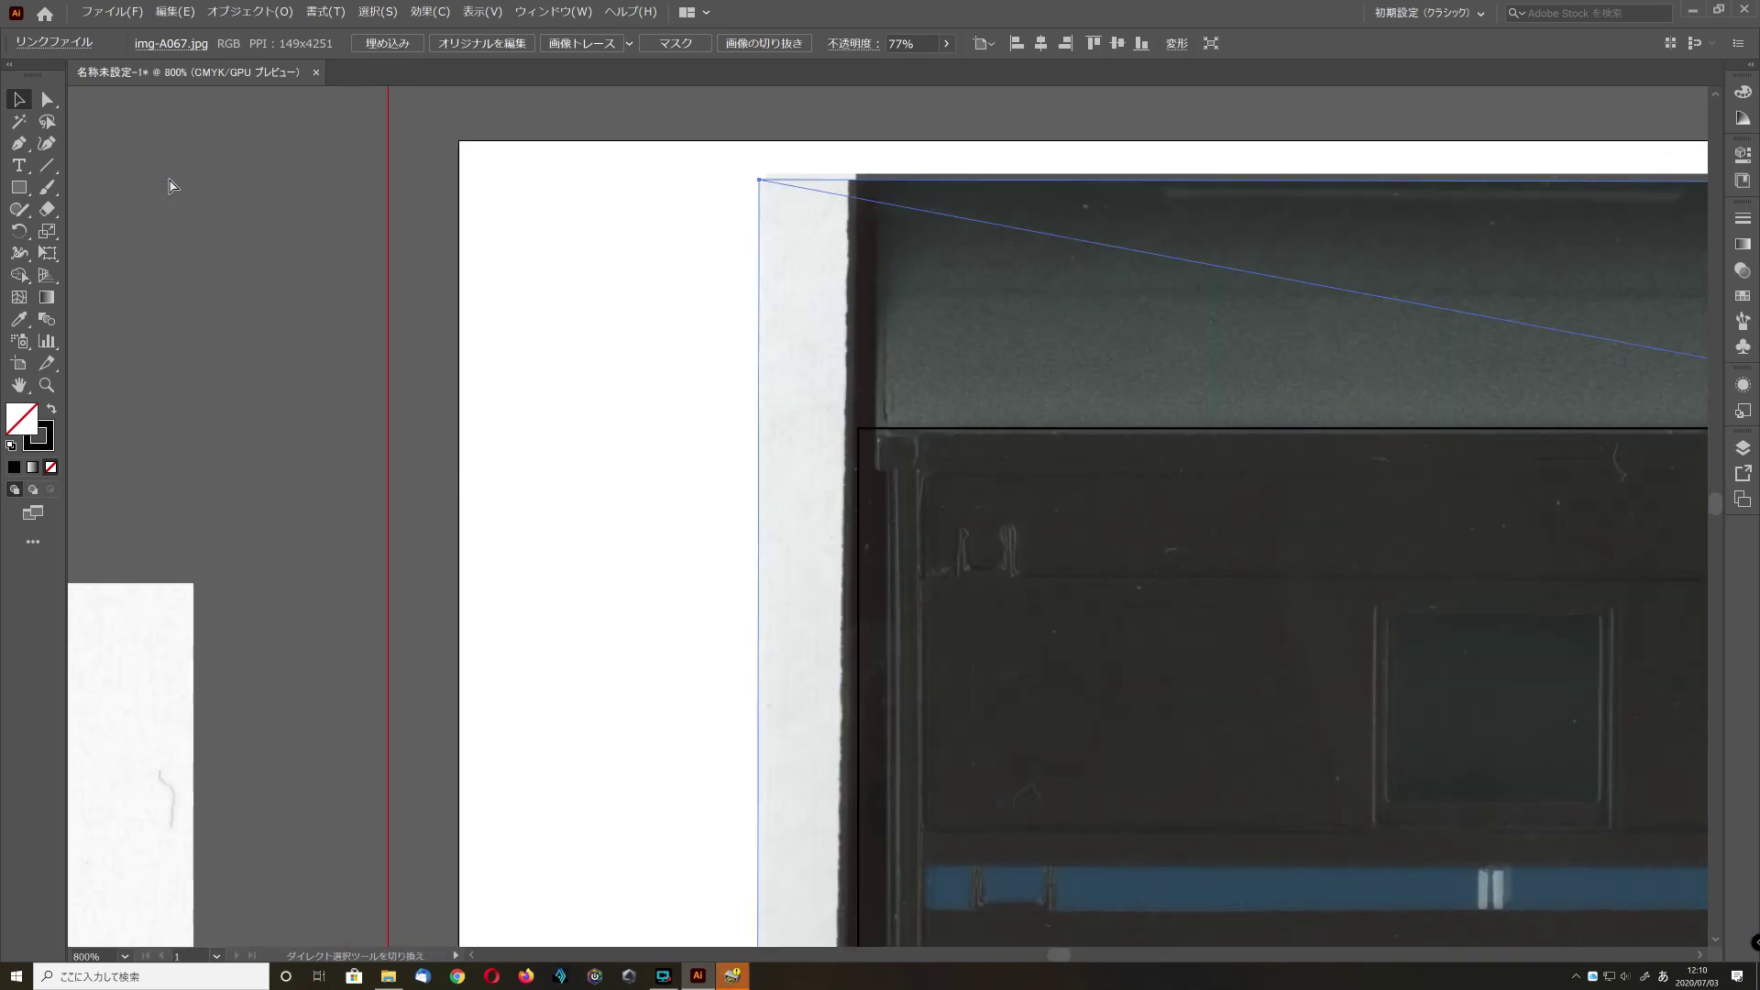
- Rotate the photo slightly clockwise at its upper-left corner and compare the roof line with the rectangle's upper edge up to the ruler end
{"action": "scroll", "coordinate": [174, 179], "scroll_direction": "right", "scroll_amount": 3}
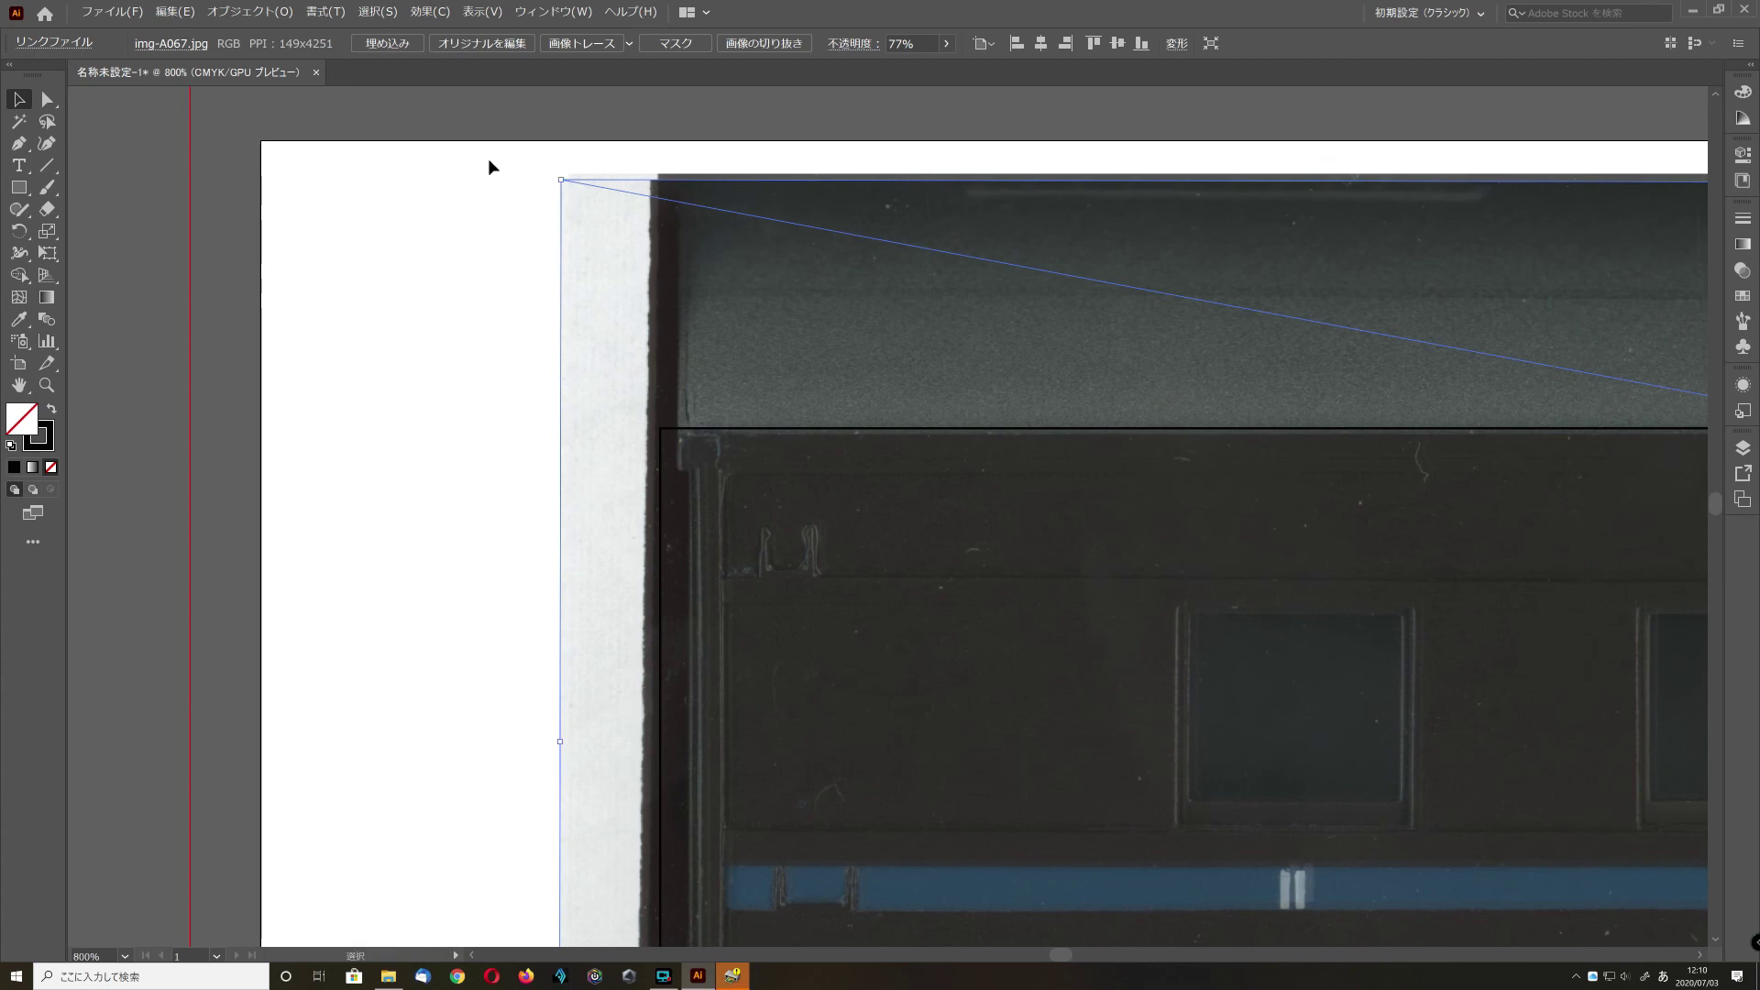
{"action": "left_click_drag", "start_coordinate": [554, 176], "coordinate": [554, 173]}
{"action": "scroll", "coordinate": [554, 179], "scroll_direction": "right", "scroll_amount": 10}
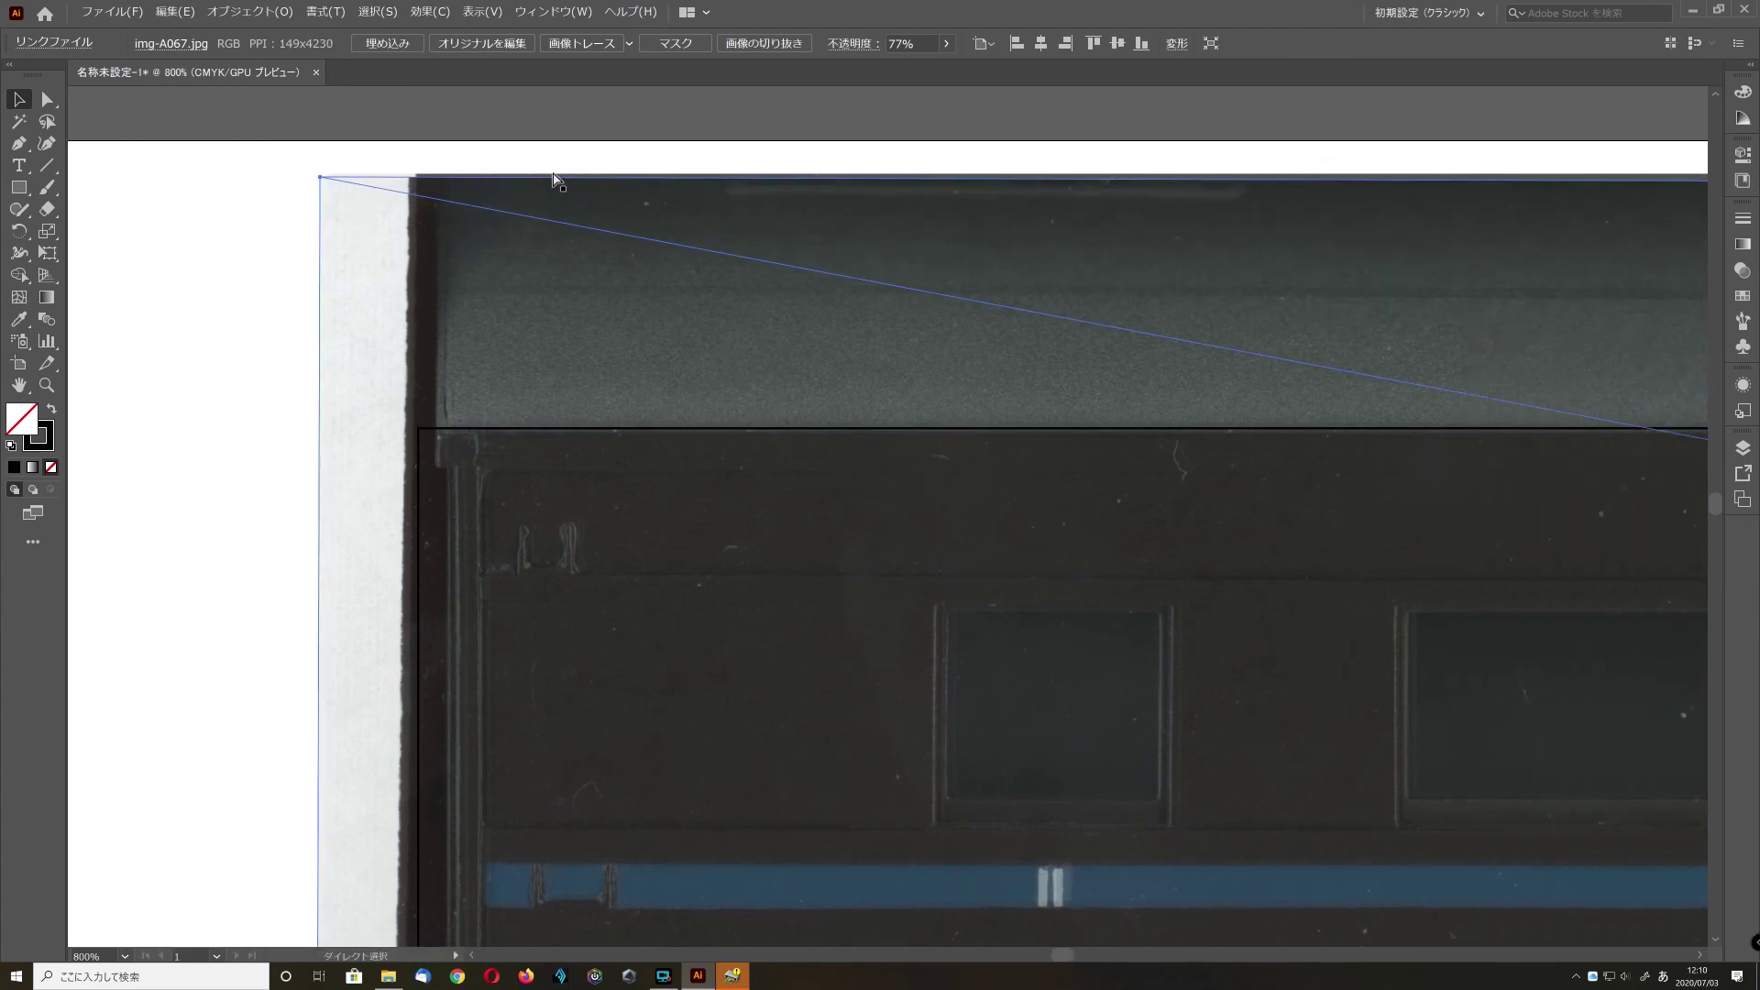
{"action": "scroll", "coordinate": [554, 179], "scroll_direction": "right", "scroll_amount": 10}
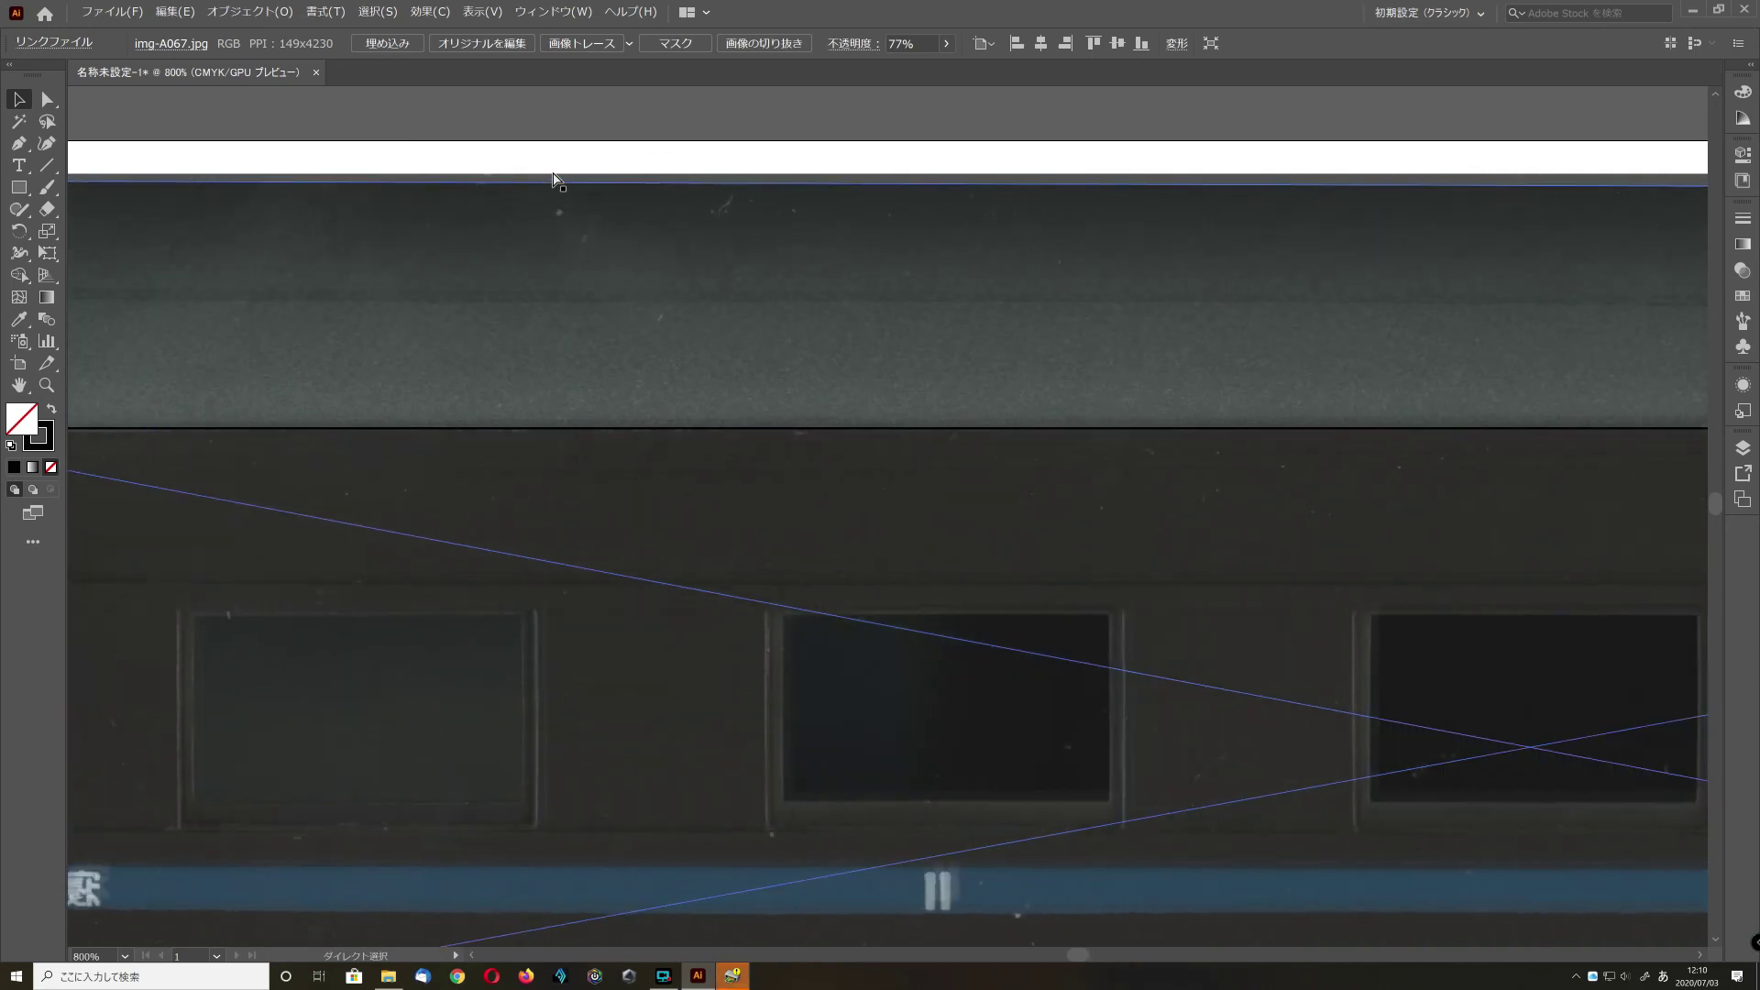
{"action": "scroll", "coordinate": [554, 178], "scroll_direction": "right", "scroll_amount": 10}
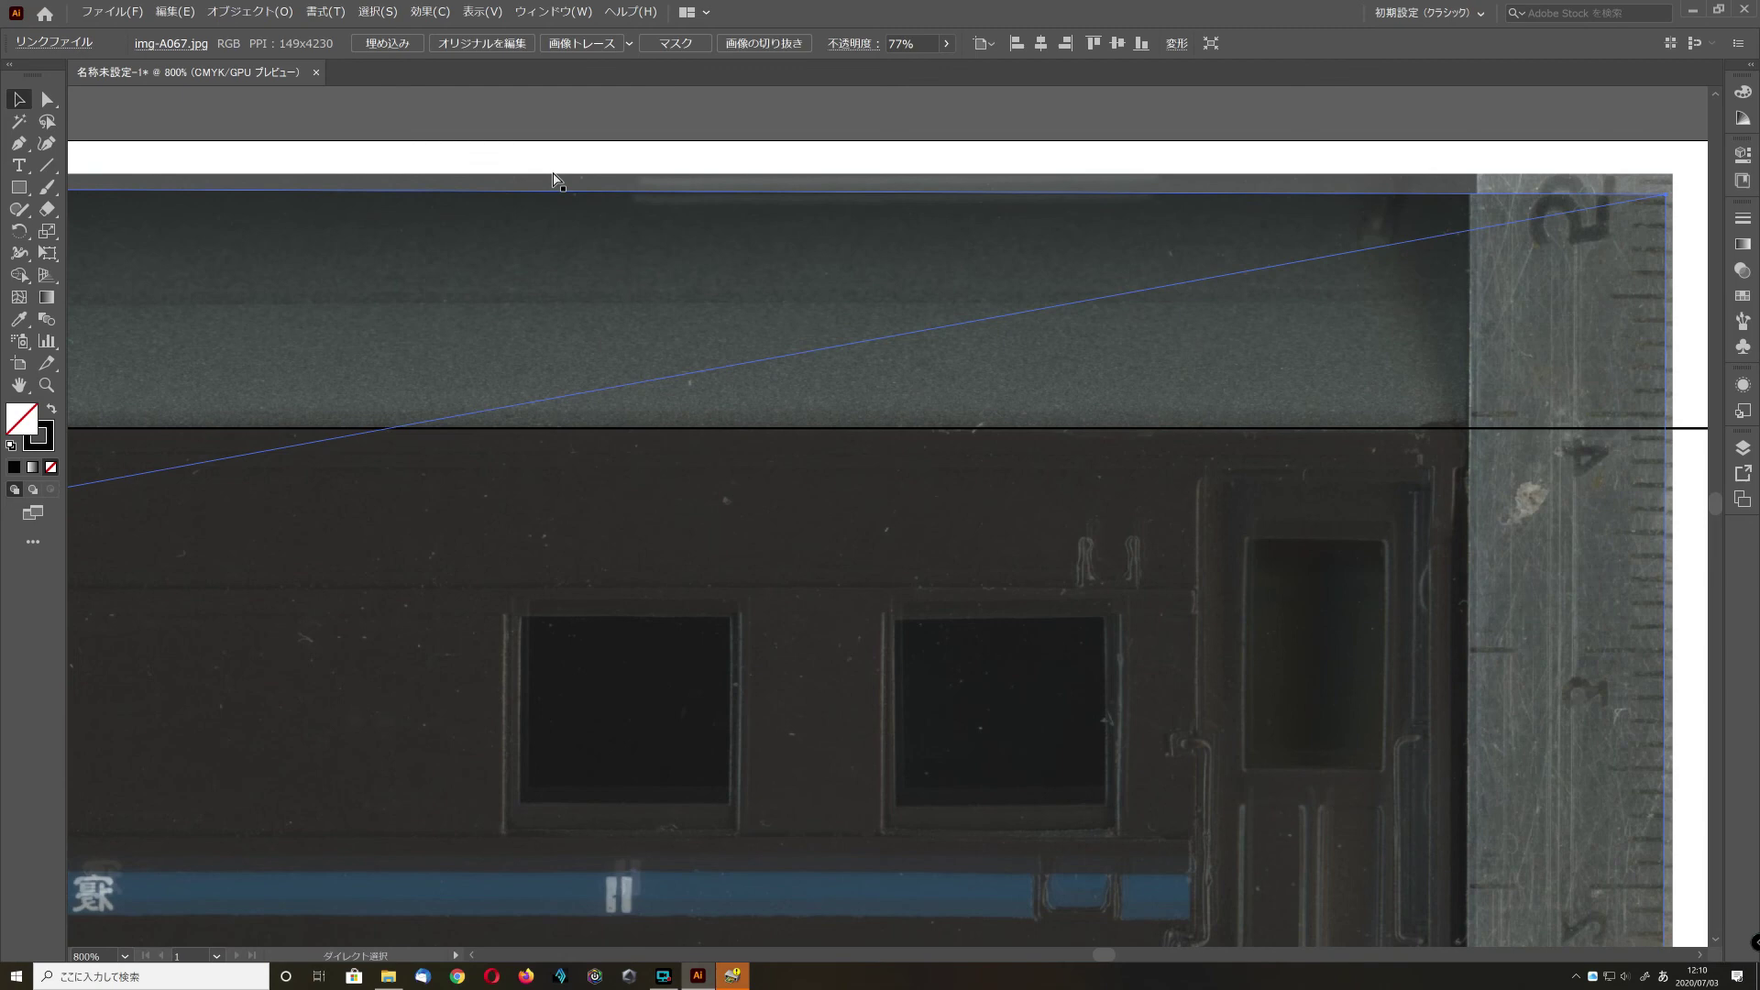
- Rotate the photo slightly further clockwise at its upper-left corner and recheck the roof line against the rectangle's upper edge
{"action": "scroll", "coordinate": [554, 179], "scroll_direction": "left", "scroll_amount": 3}
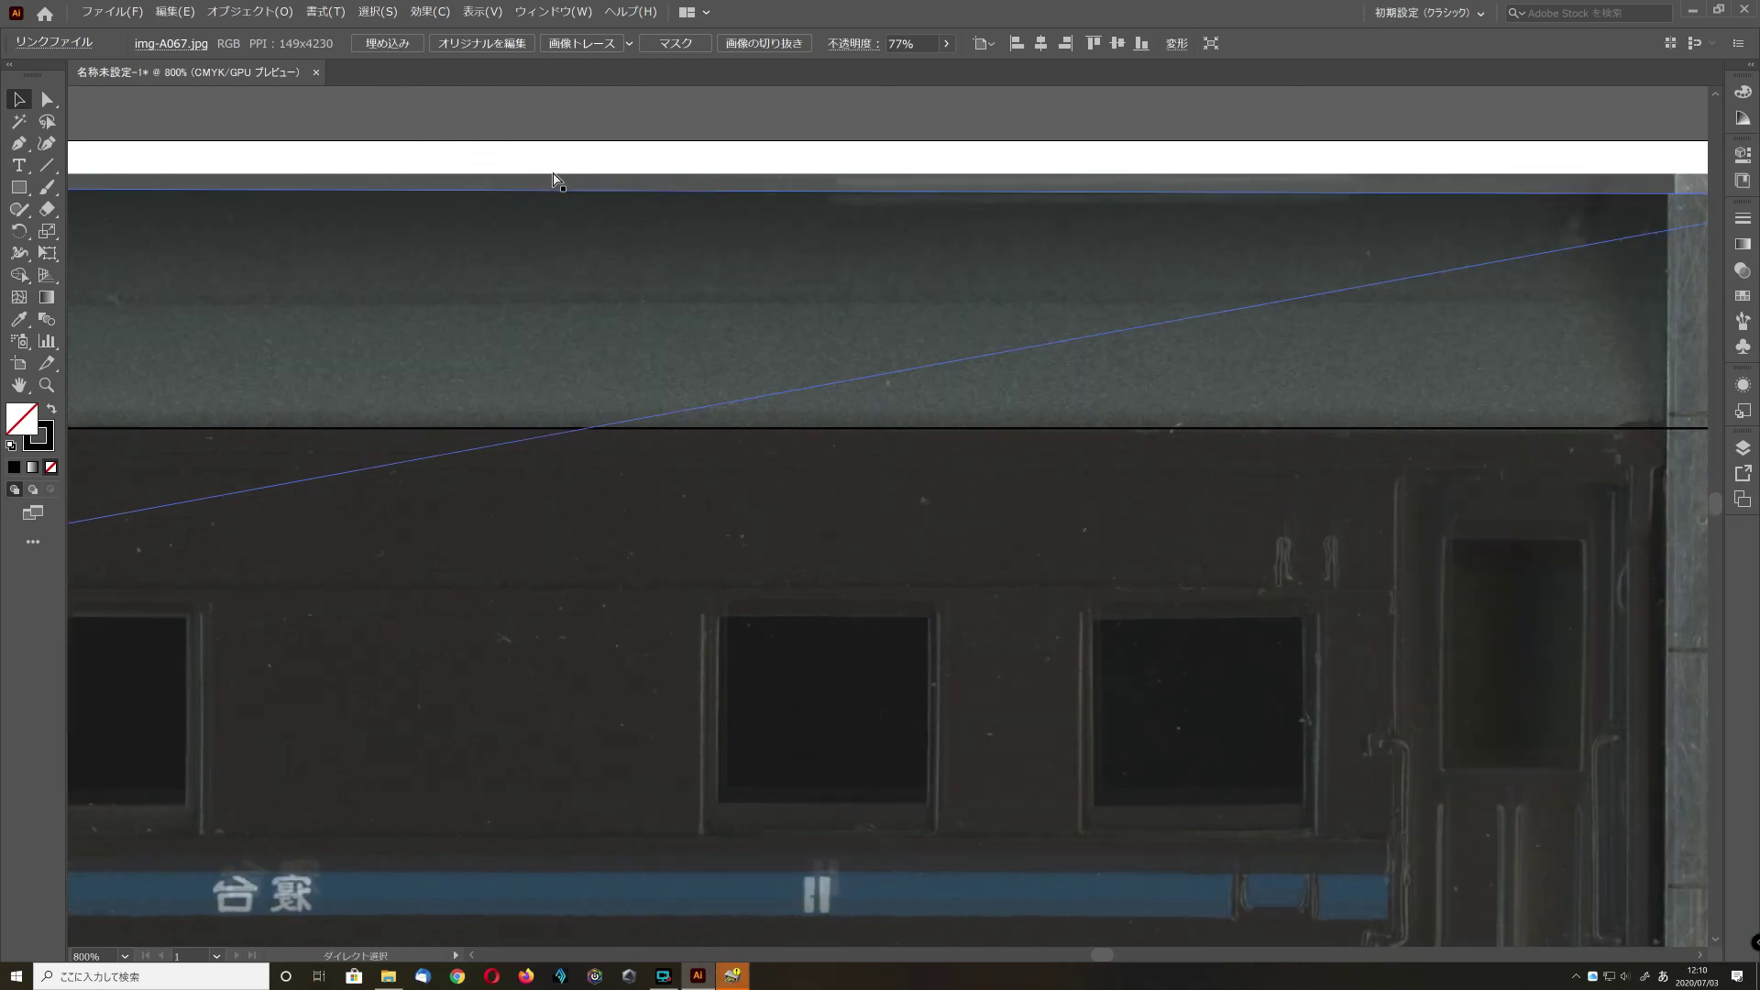
{"action": "scroll", "coordinate": [554, 178], "scroll_direction": "left", "scroll_amount": 15}
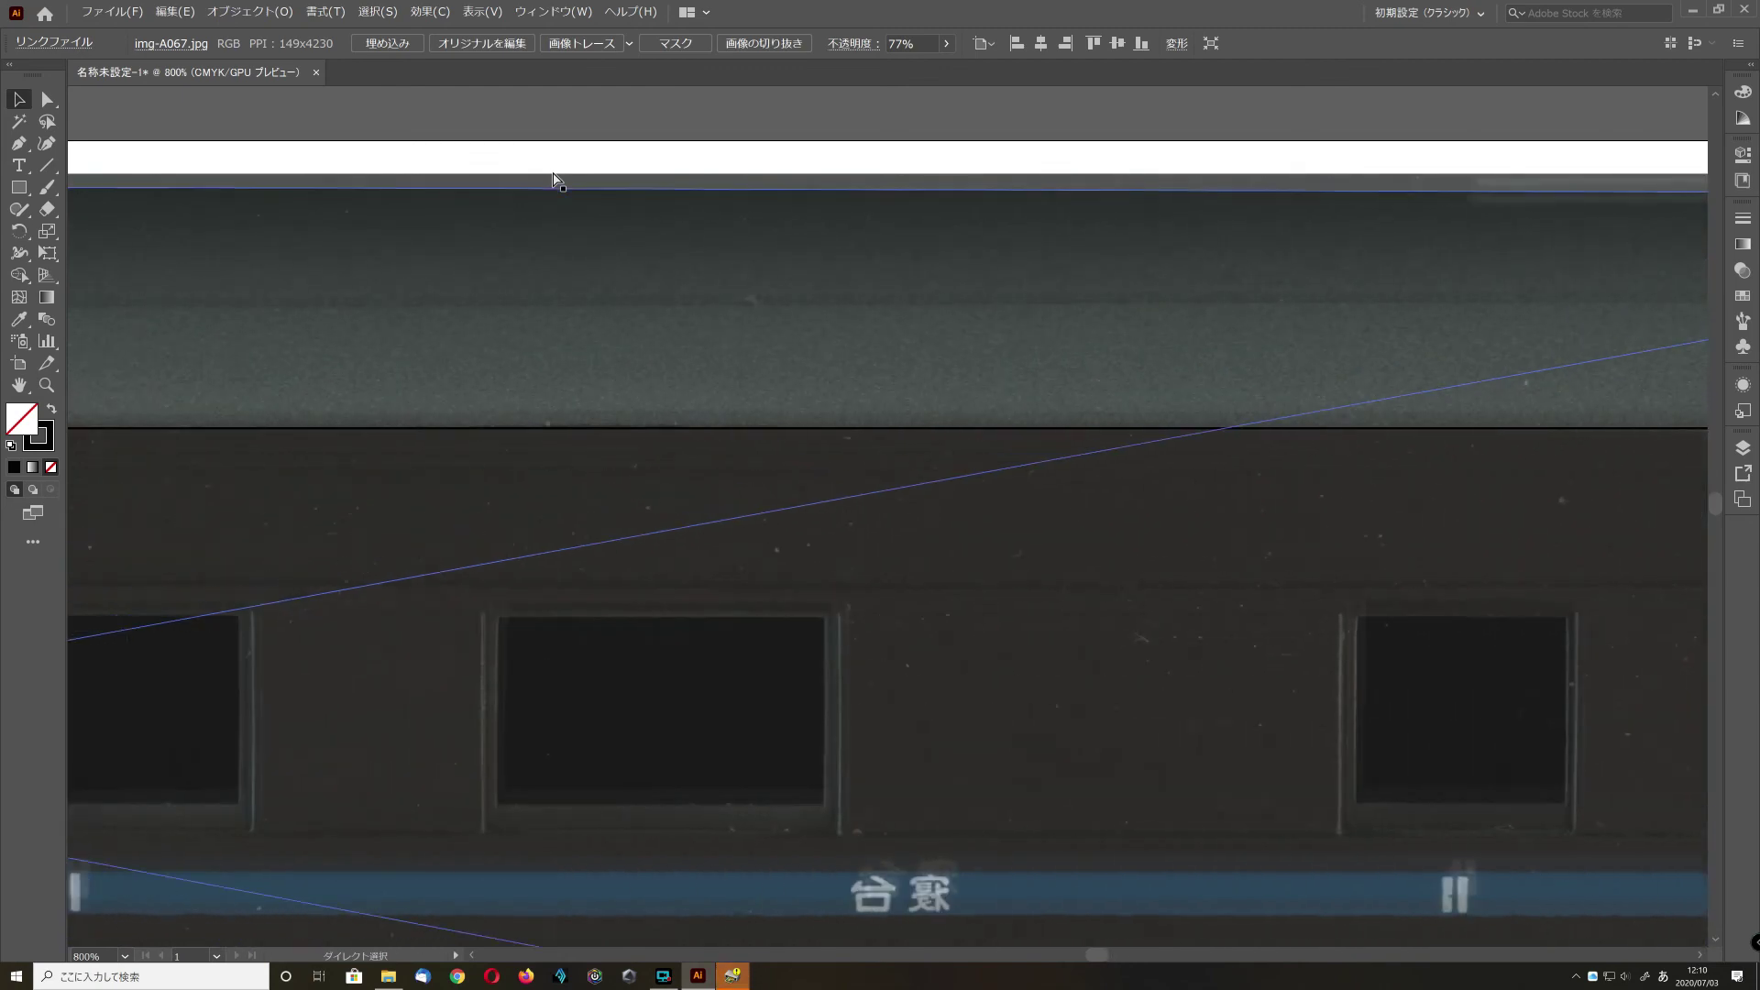
{"action": "scroll", "coordinate": [554, 179], "scroll_direction": "left", "scroll_amount": 12}
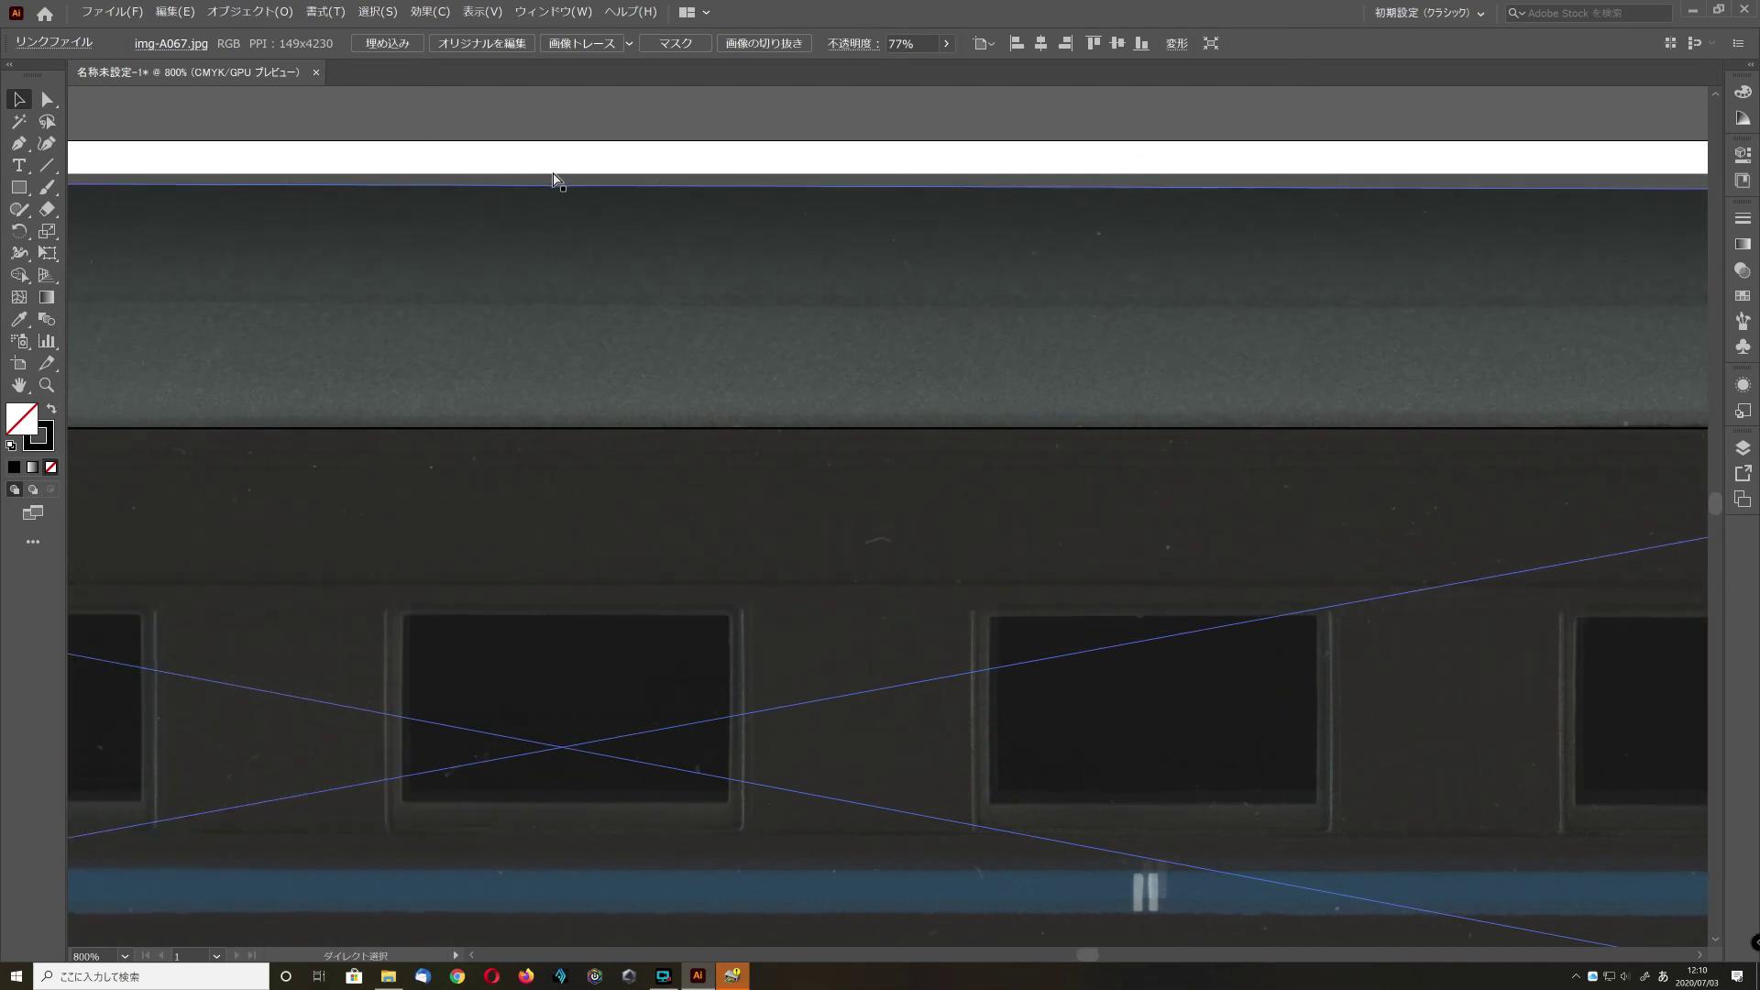
{"action": "scroll", "coordinate": [554, 179], "scroll_direction": "left", "scroll_amount": 20}
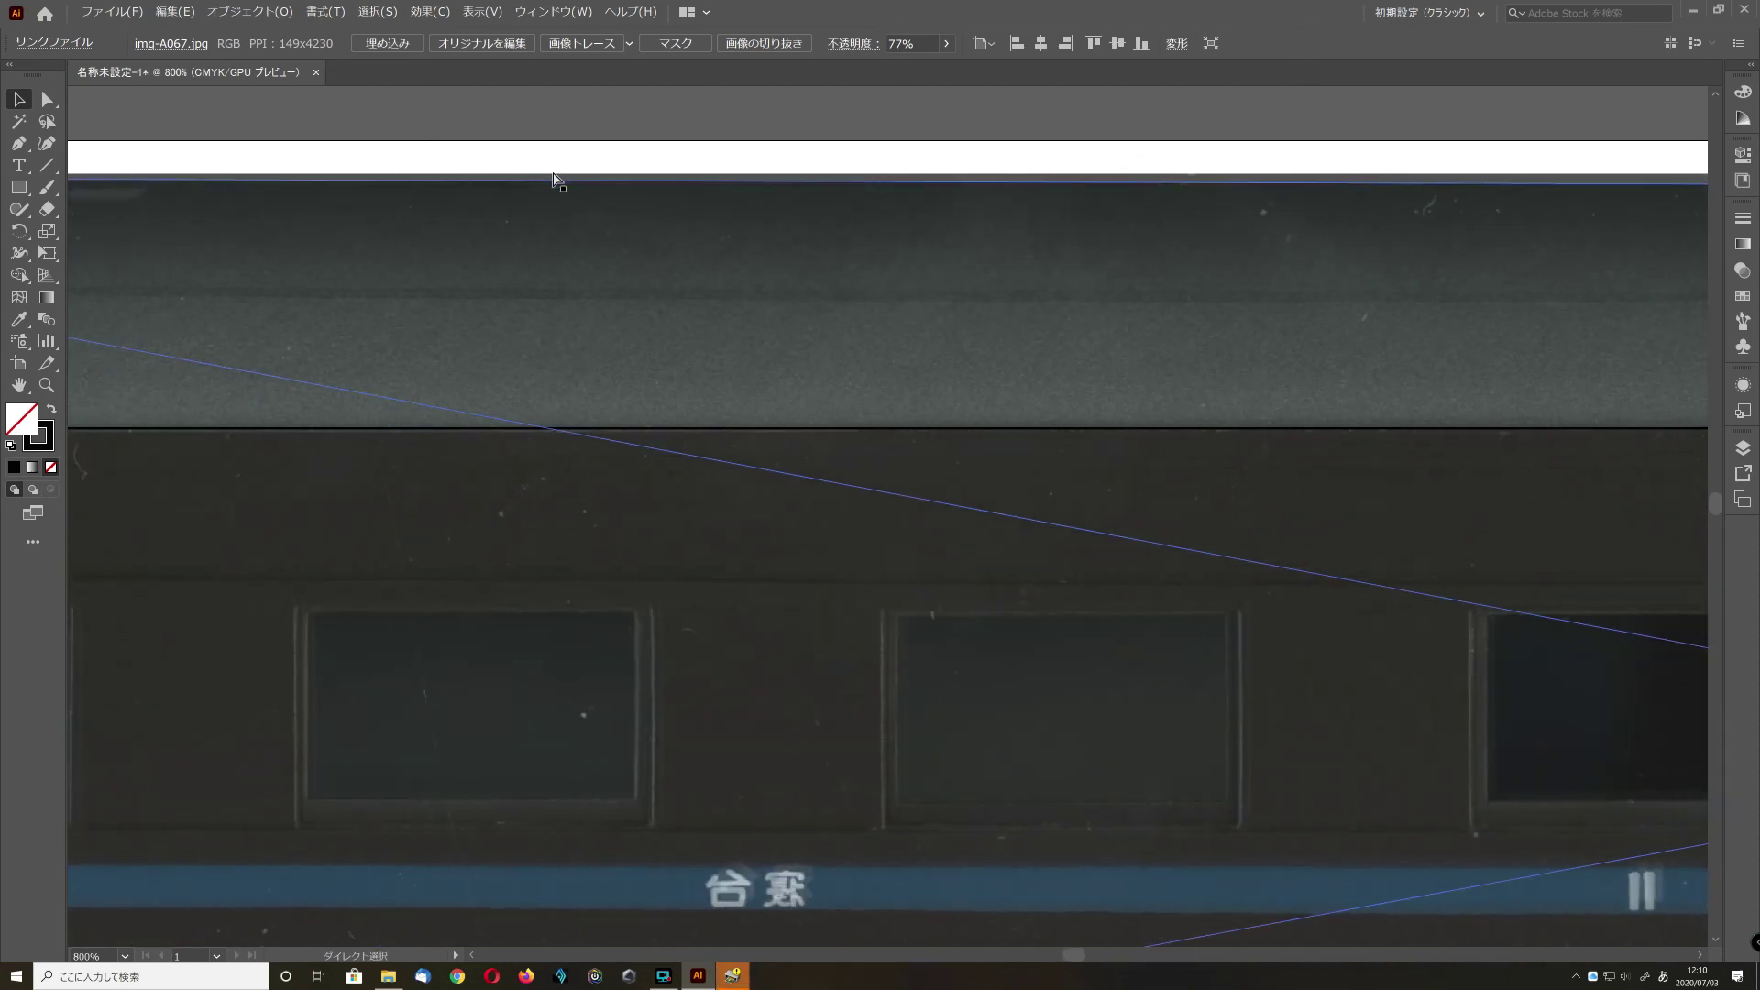
{"action": "scroll", "coordinate": [554, 178], "scroll_direction": "left", "scroll_amount": 3}
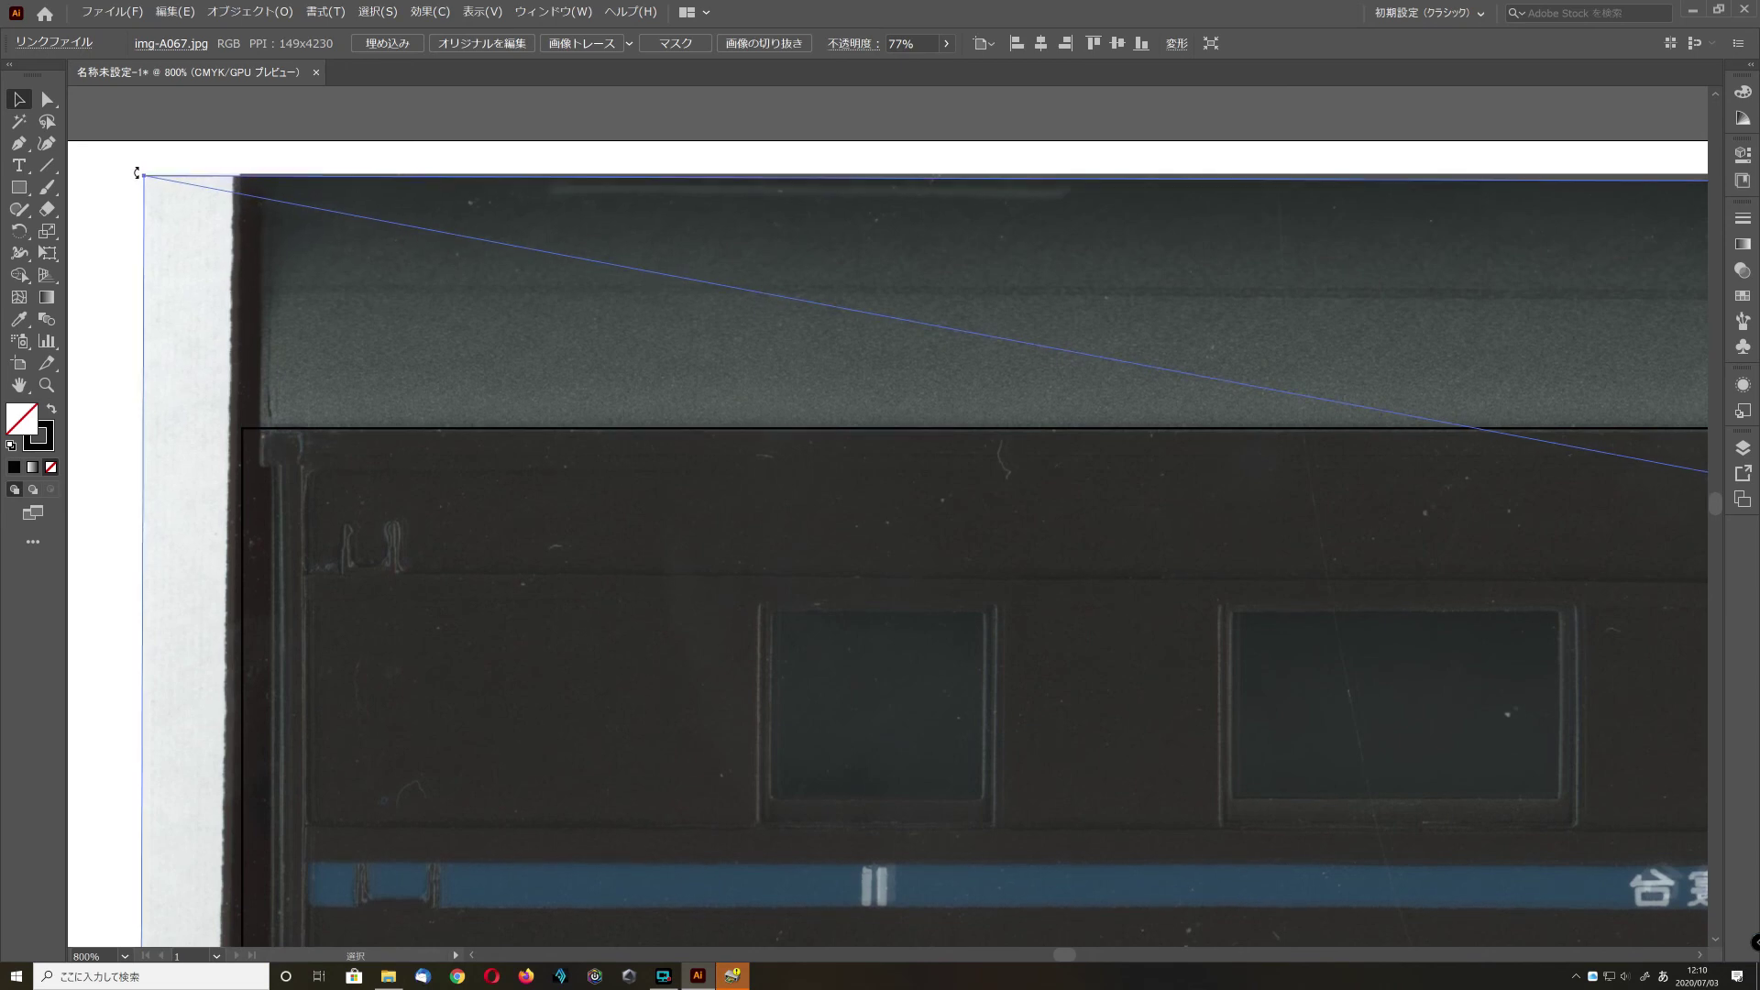
{"action": "scroll", "coordinate": [139, 178], "scroll_direction": "down", "scroll_amount": 1}
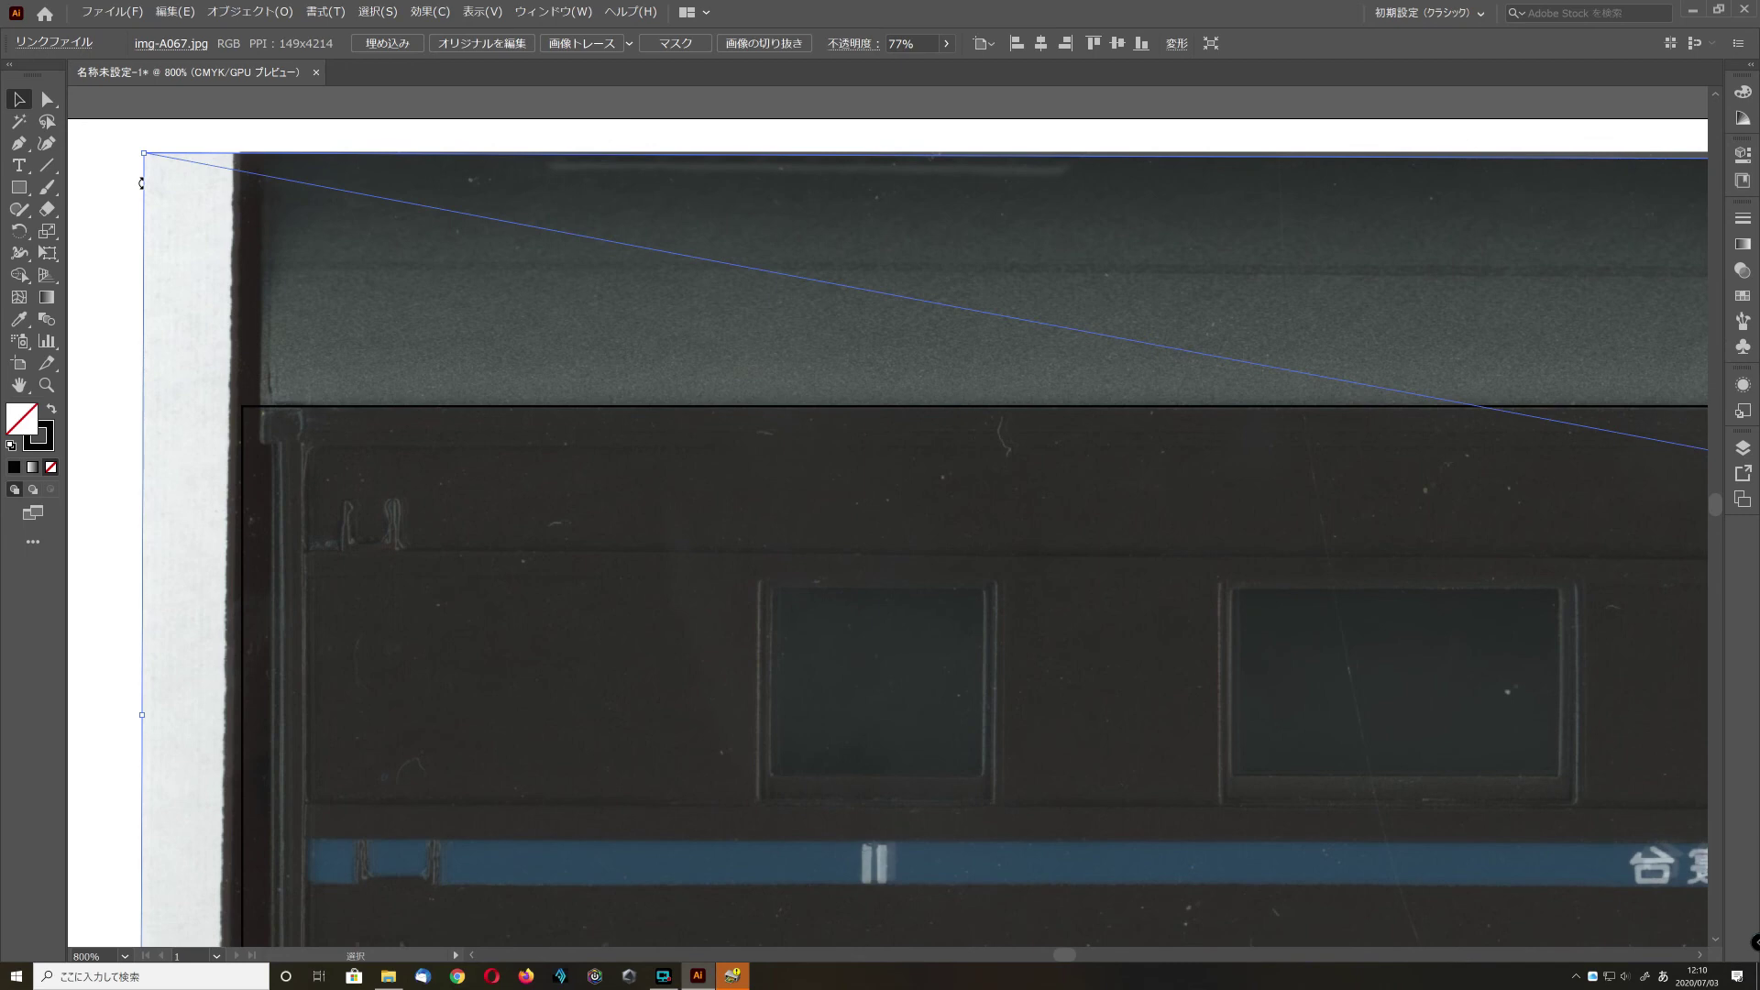
{"action": "scroll", "coordinate": [141, 180], "scroll_direction": "up", "scroll_amount": 2}
{"action": "scroll", "coordinate": [142, 183], "scroll_direction": "right", "scroll_amount": 5}
{"action": "scroll", "coordinate": [151, 188], "scroll_direction": "right", "scroll_amount": 15}
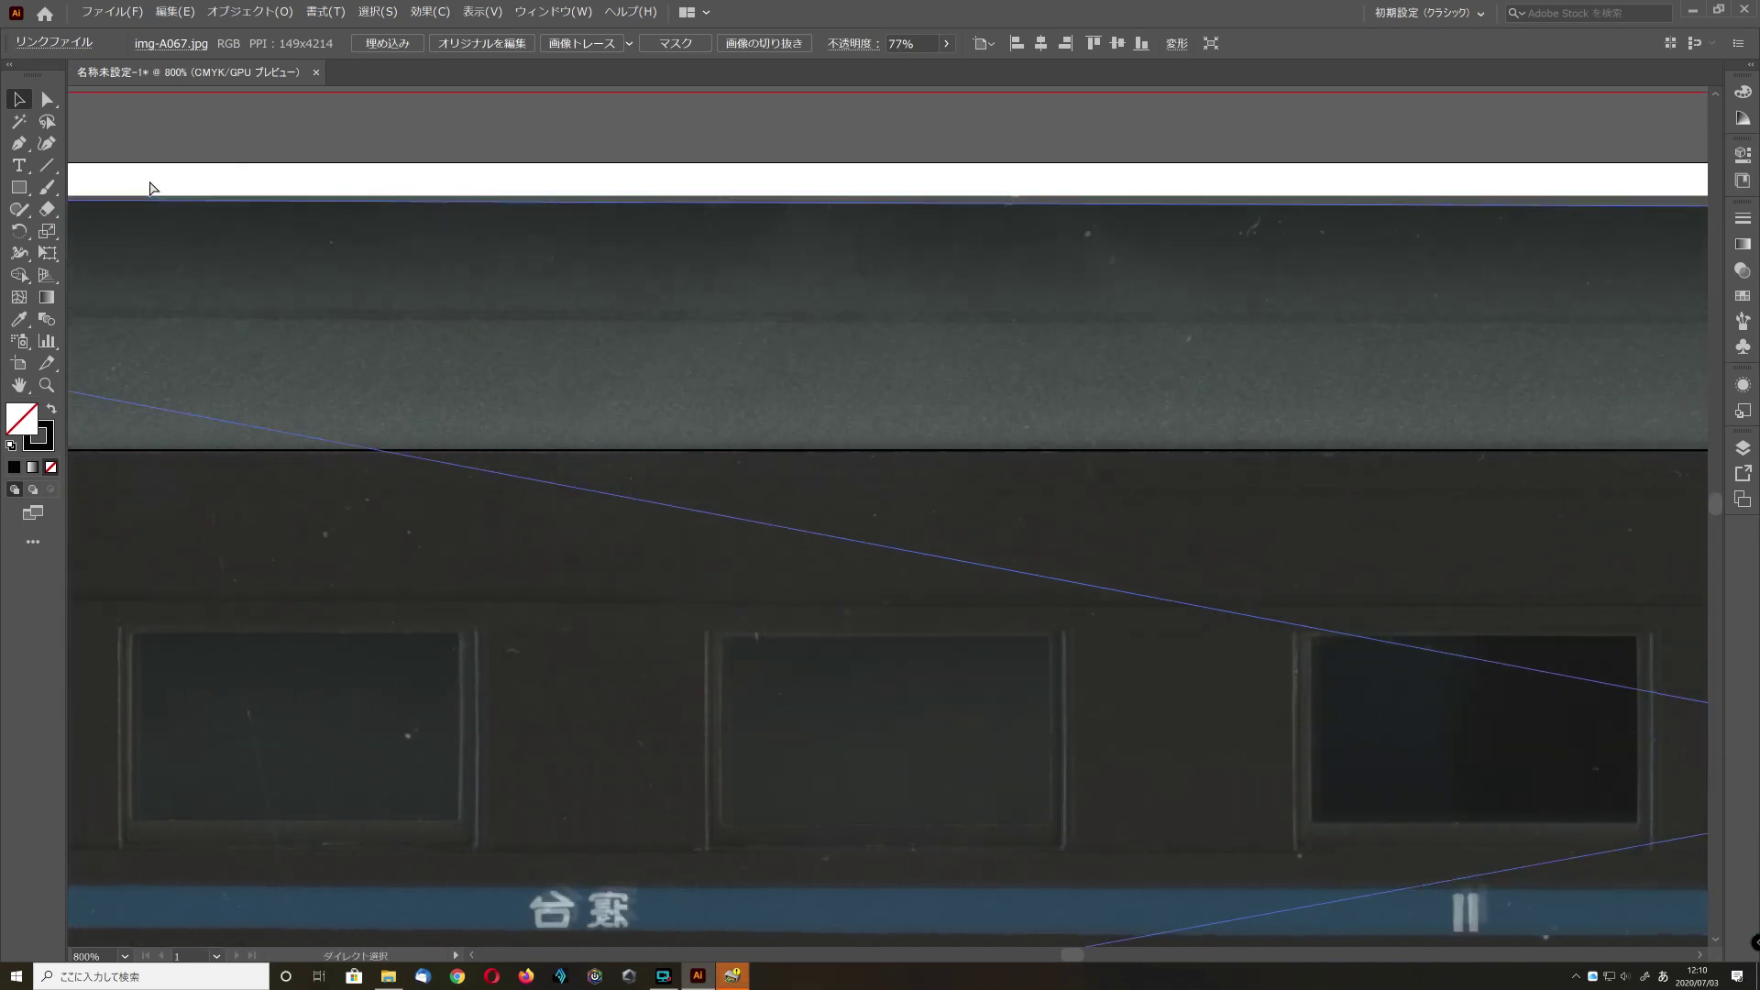
{"action": "scroll", "coordinate": [153, 188], "scroll_direction": "right", "scroll_amount": 10}
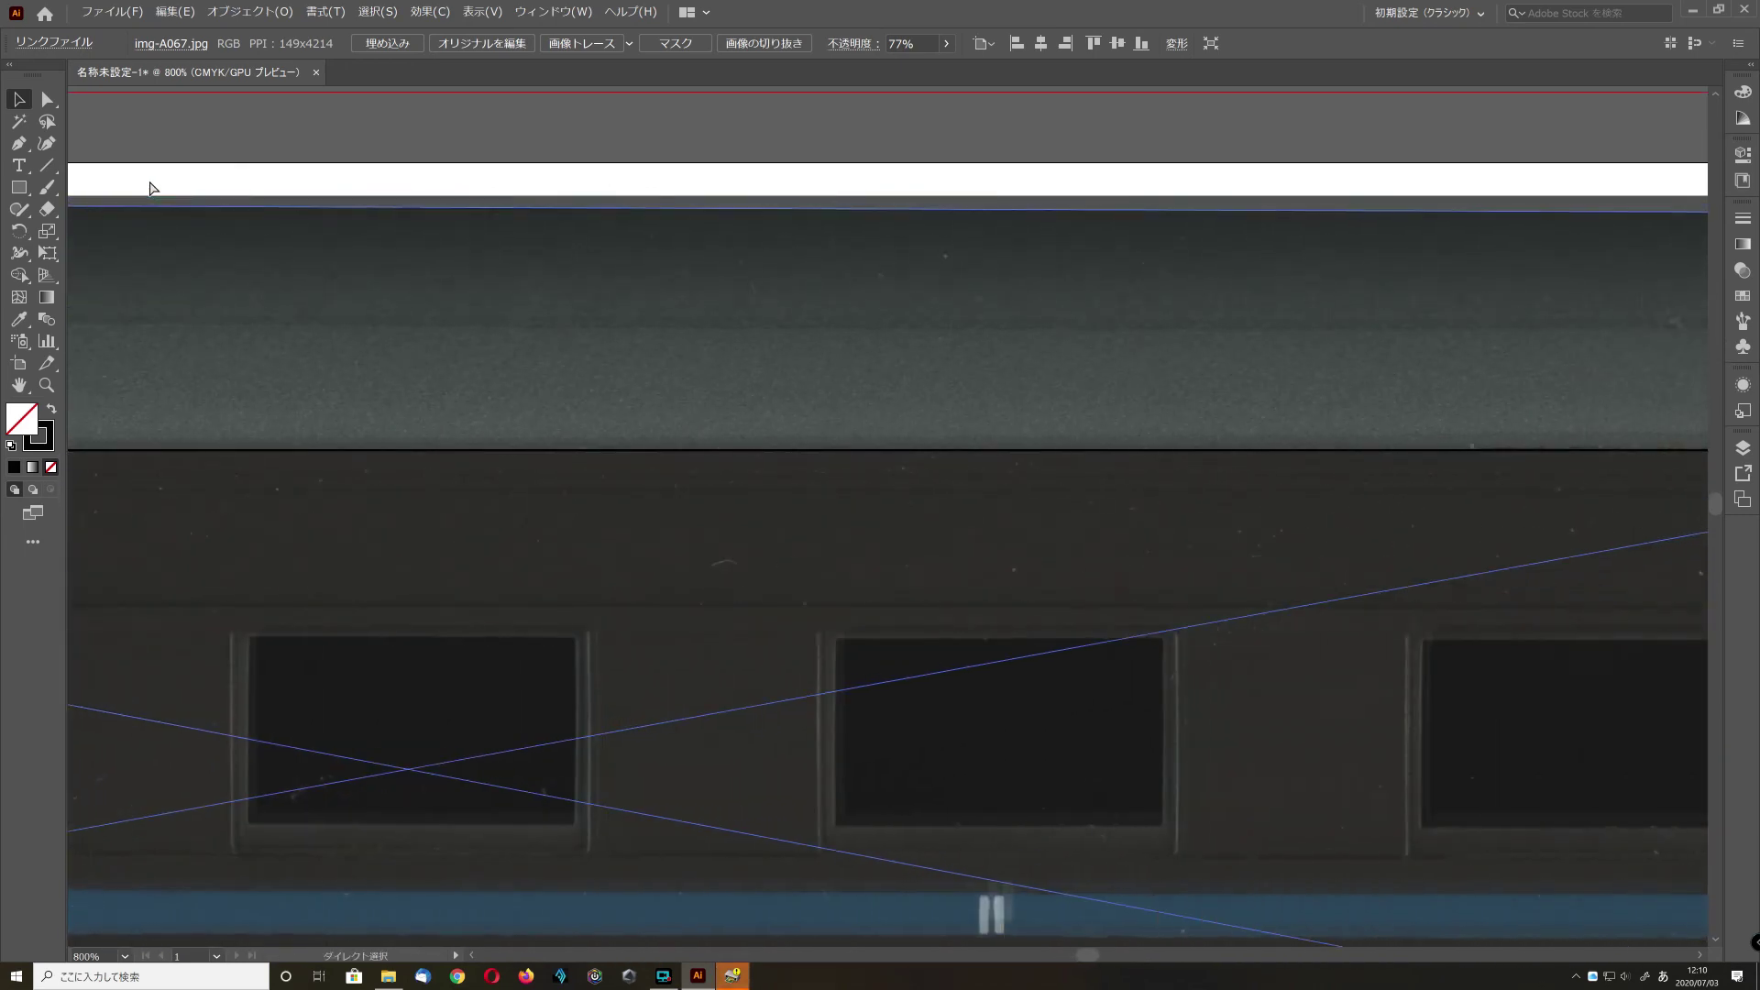
{"action": "scroll", "coordinate": [153, 188], "scroll_direction": "right", "scroll_amount": 8}
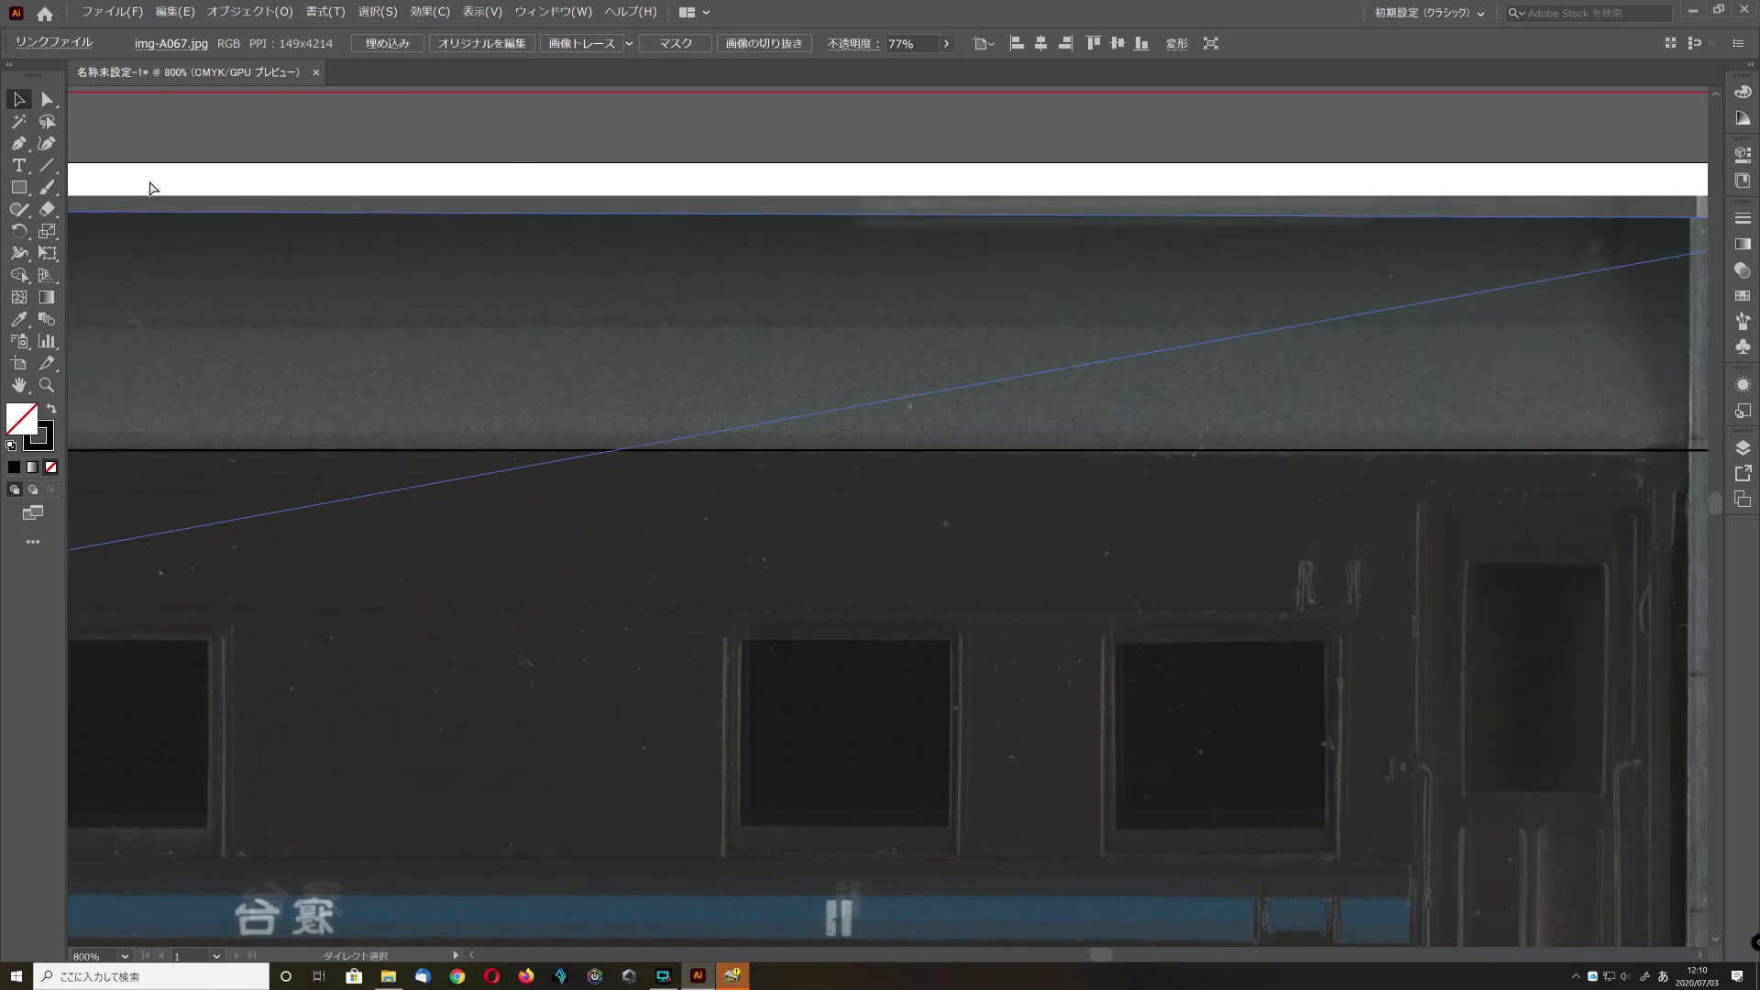
- Move the photo up until the window sills meet the rectangle's upper edge and compare them along the whole carriage
{"action": "left_click_drag", "start_coordinate": [365, 405], "coordinate": [418, 238]}
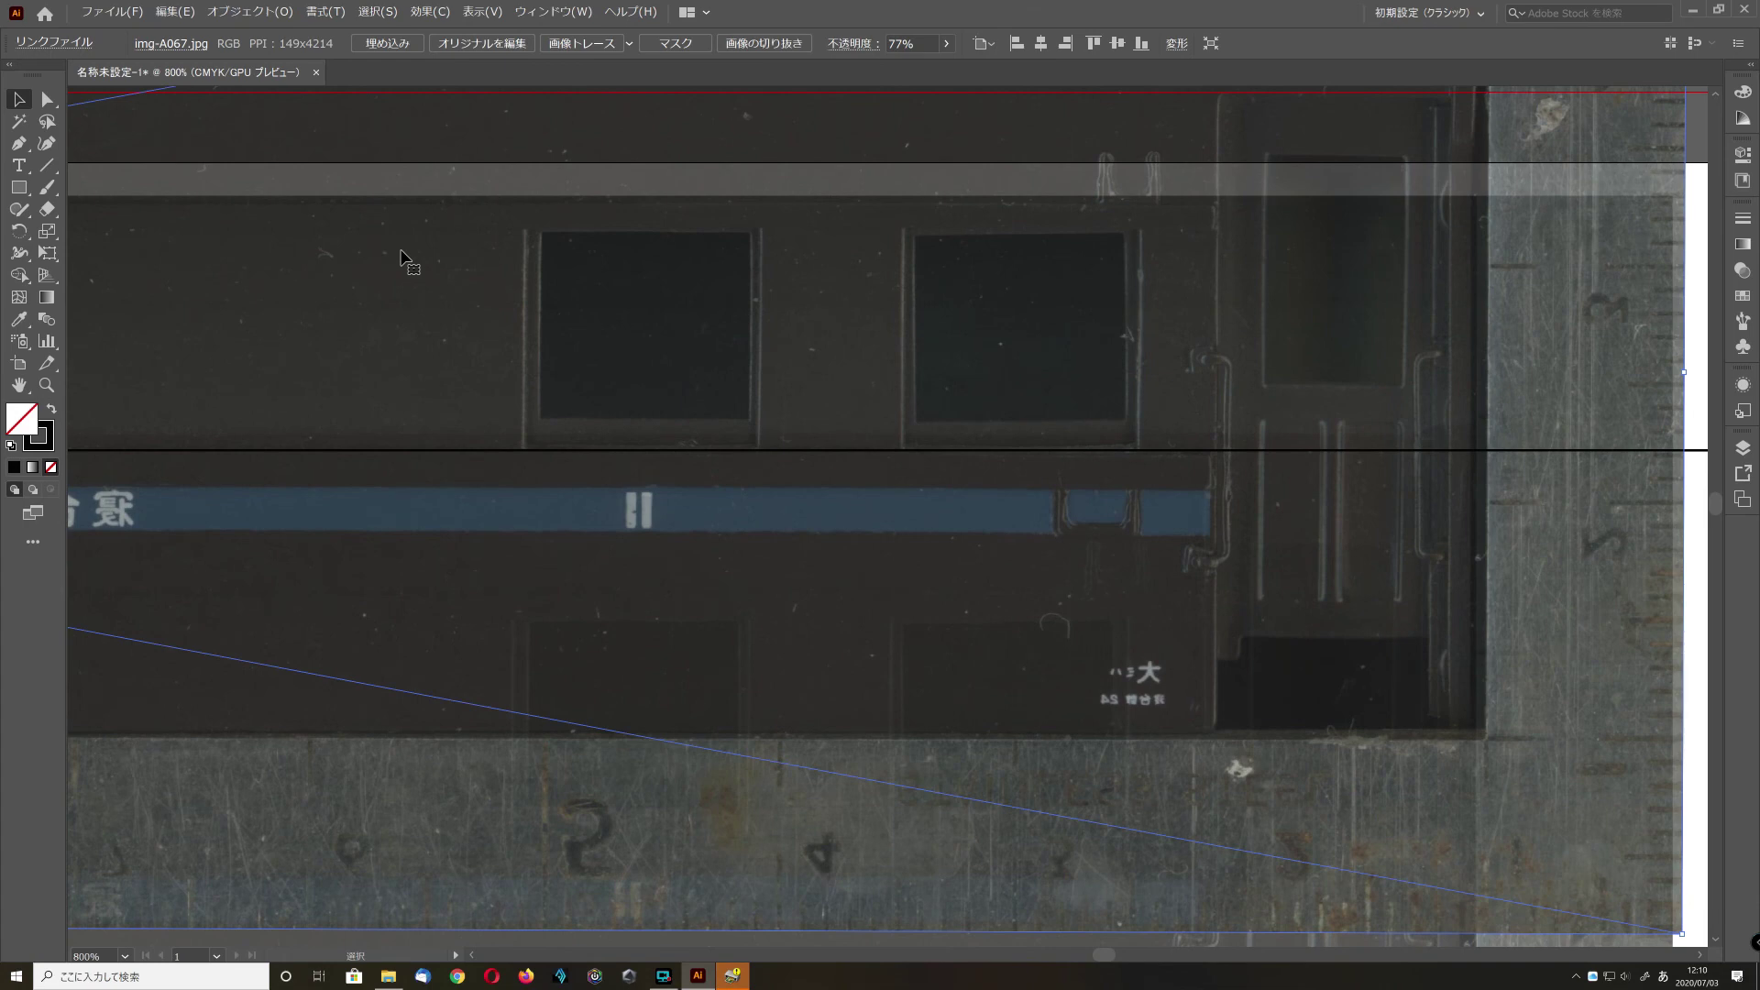
{"action": "scroll", "coordinate": [401, 257], "scroll_direction": "left", "scroll_amount": 15}
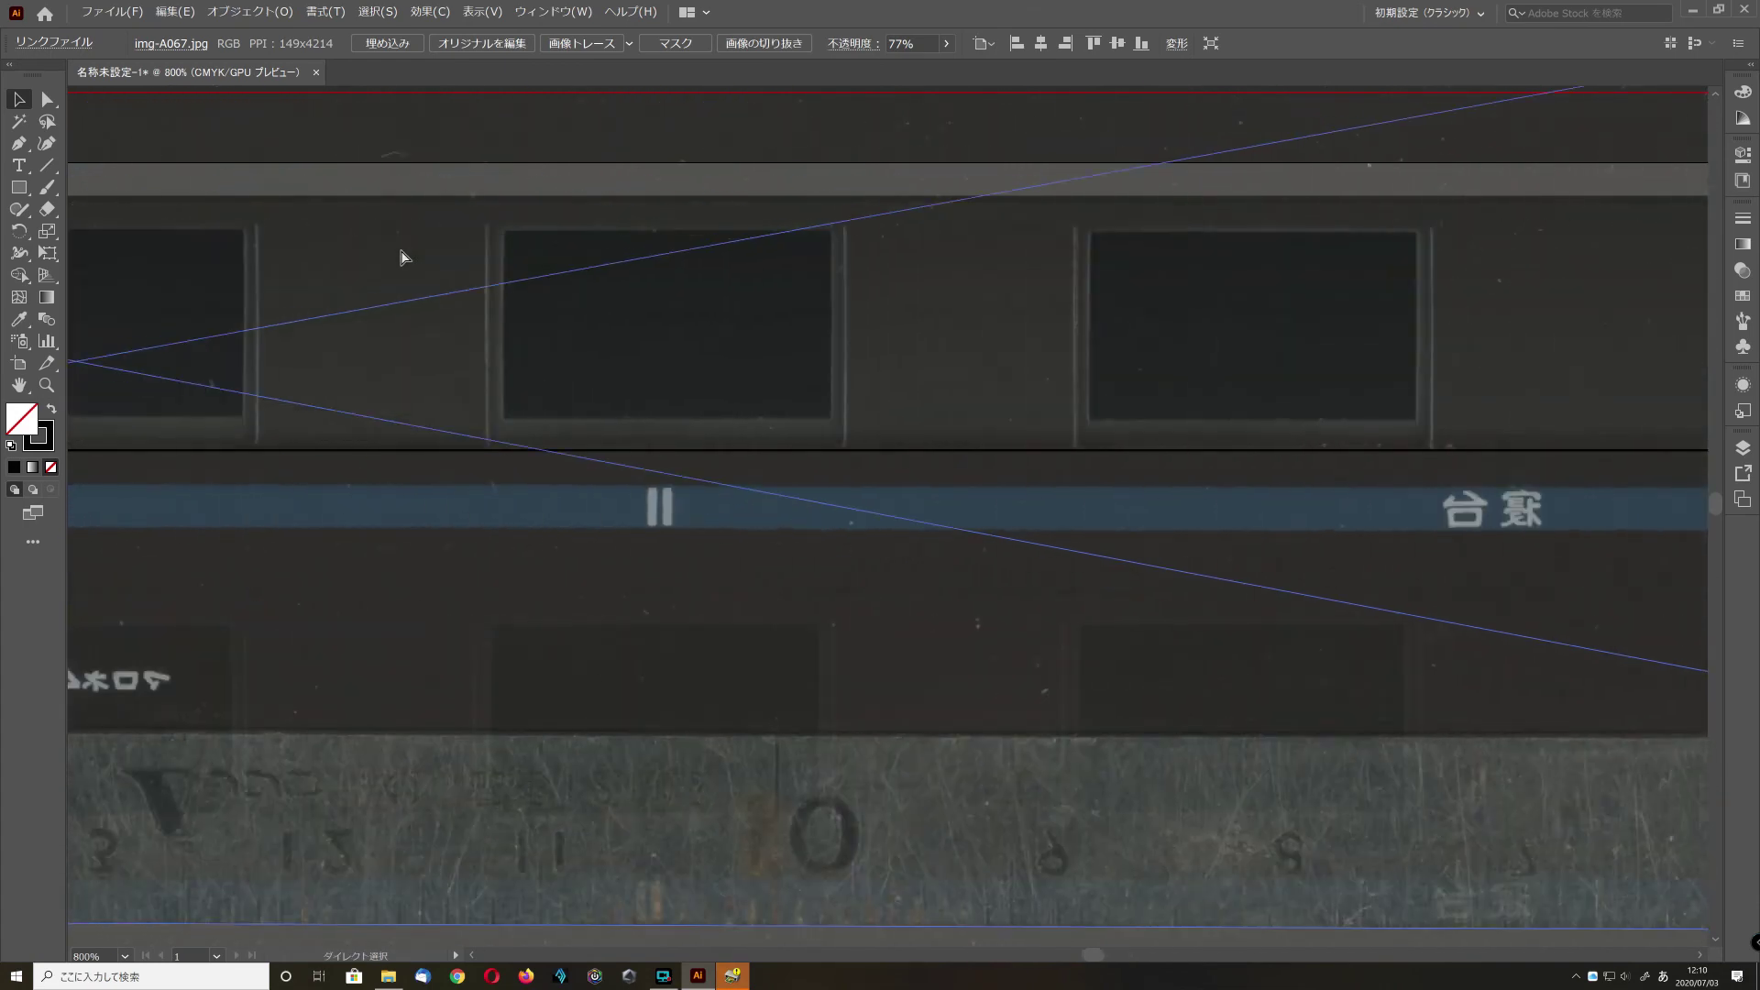
{"action": "scroll", "coordinate": [401, 258], "scroll_direction": "left", "scroll_amount": 15}
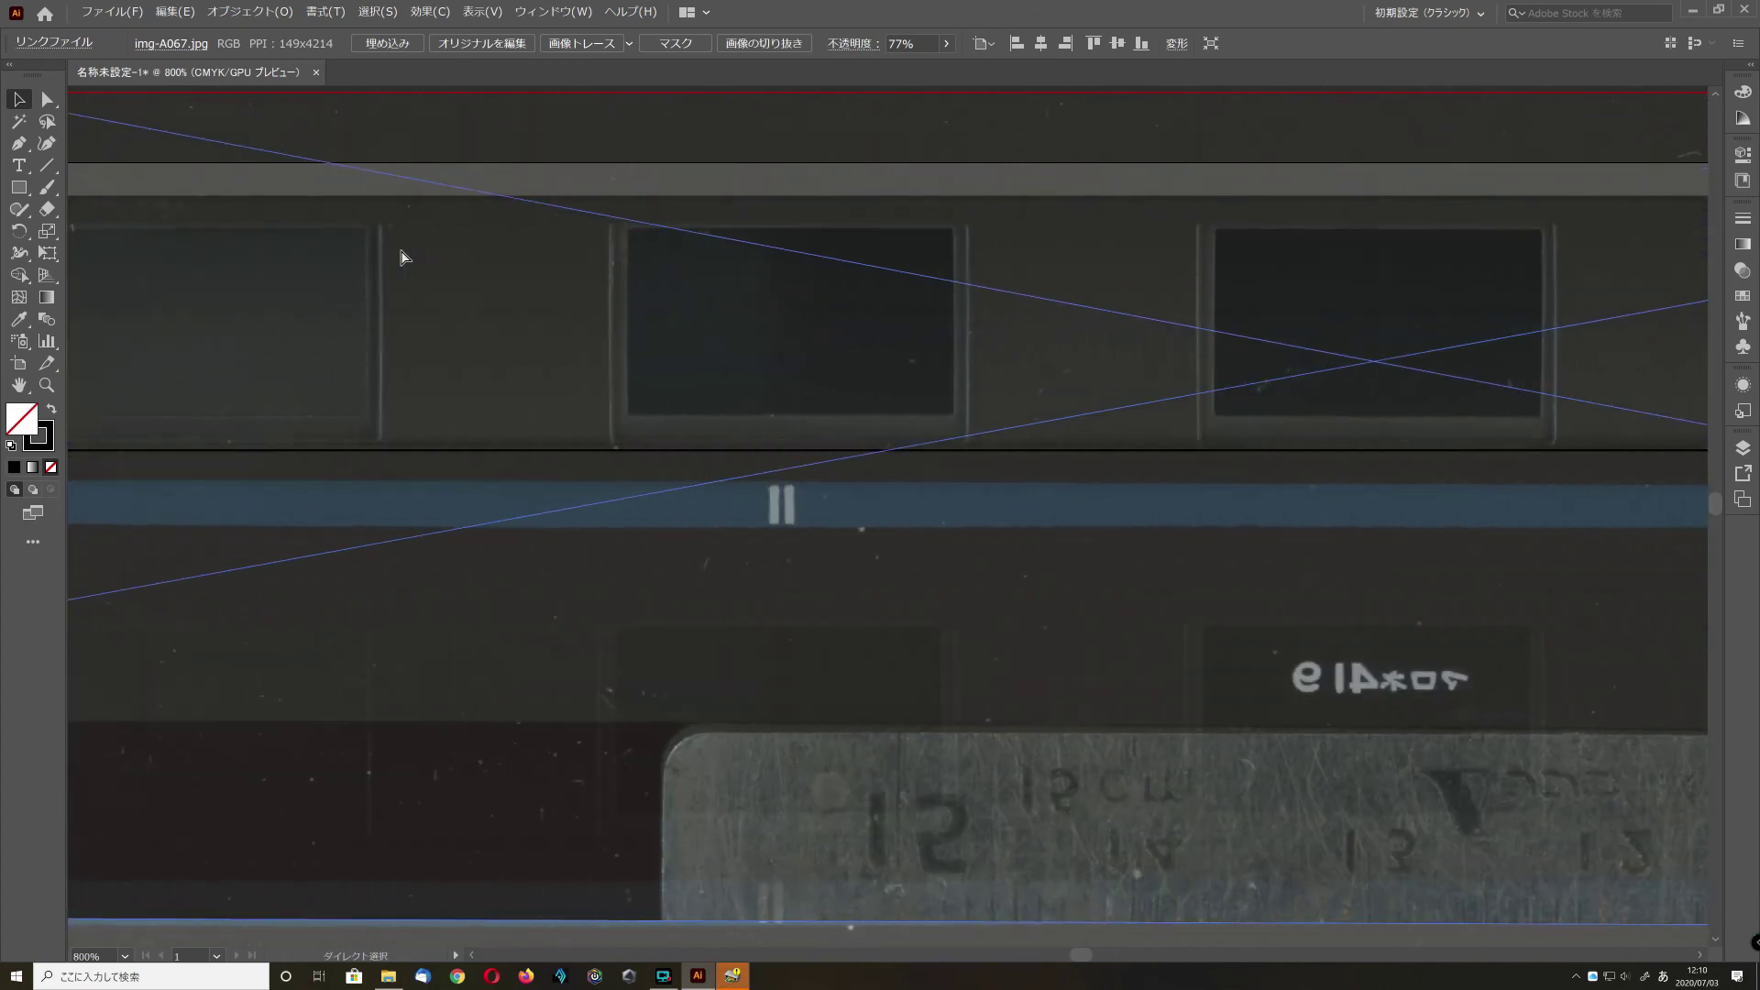
{"action": "scroll", "coordinate": [401, 258], "scroll_direction": "left", "scroll_amount": 15}
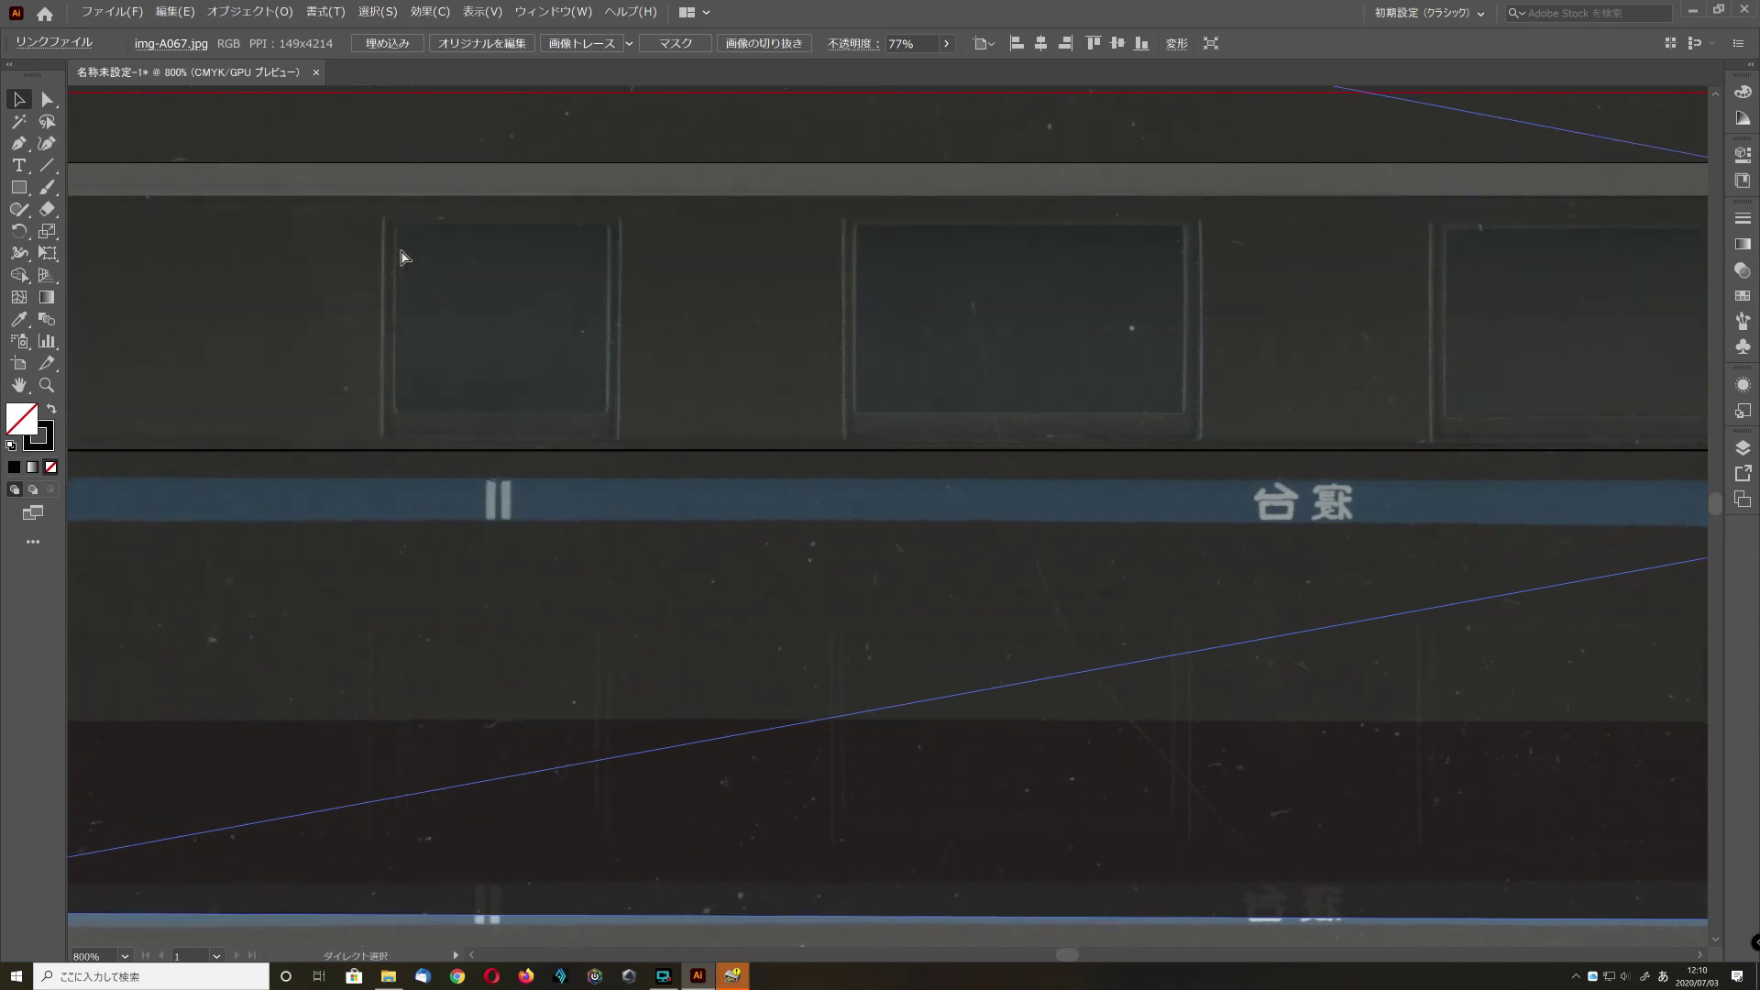
{"action": "scroll", "coordinate": [401, 257], "scroll_direction": "left", "scroll_amount": 3}
{"action": "left_click_drag", "start_coordinate": [401, 262], "coordinate": [401, 265]}
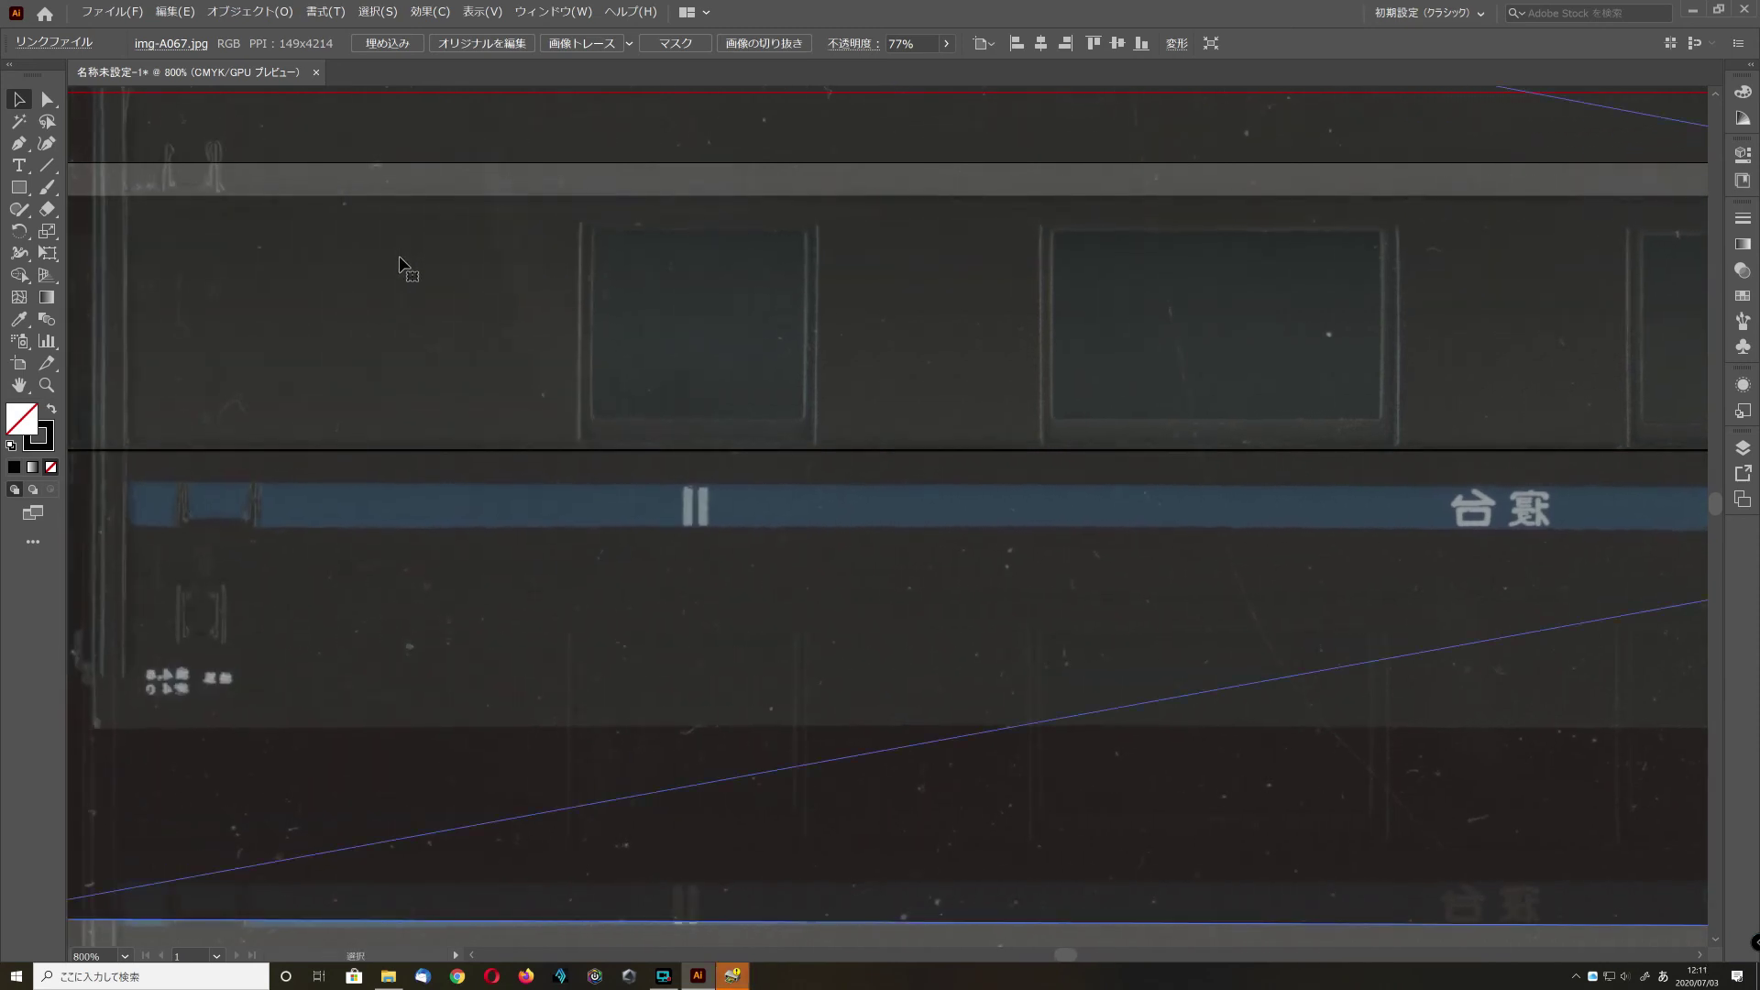
{"action": "key", "text": "super"}
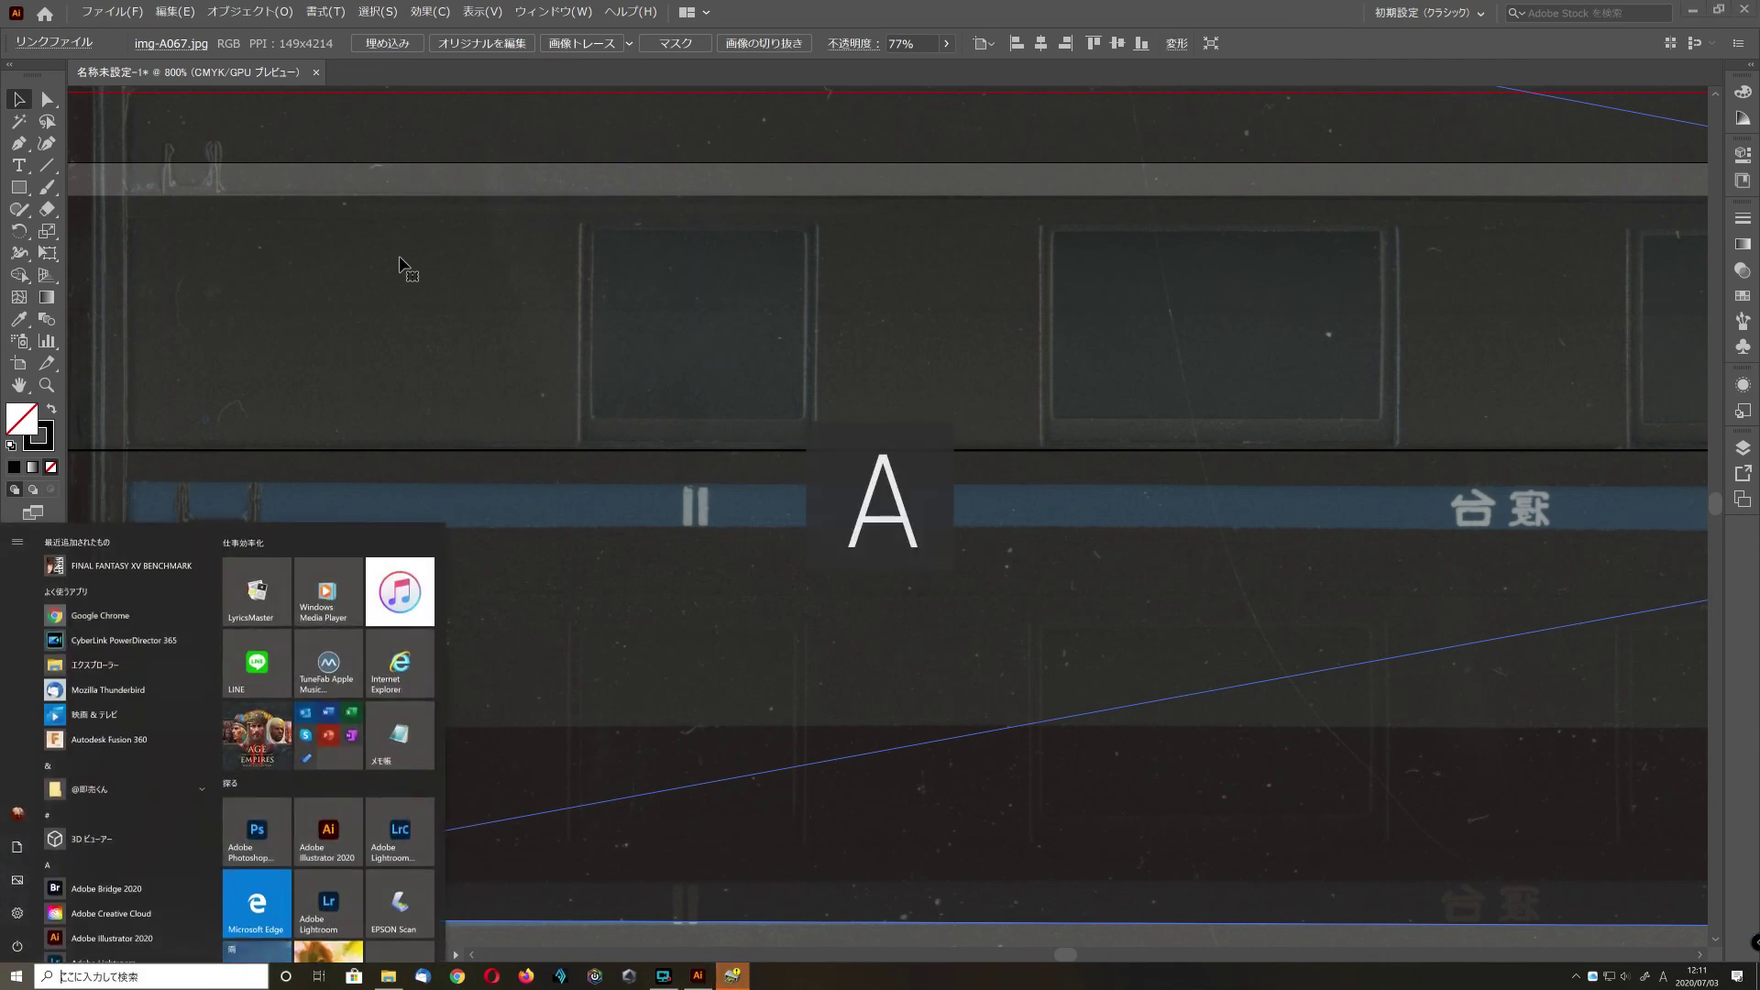
{"action": "key", "text": "super"}
- Pull the leftover img-A067 copy out from beneath the straightened photo and delete it
{"action": "scroll", "coordinate": [400, 258], "scroll_direction": "down", "scroll_amount": 3}
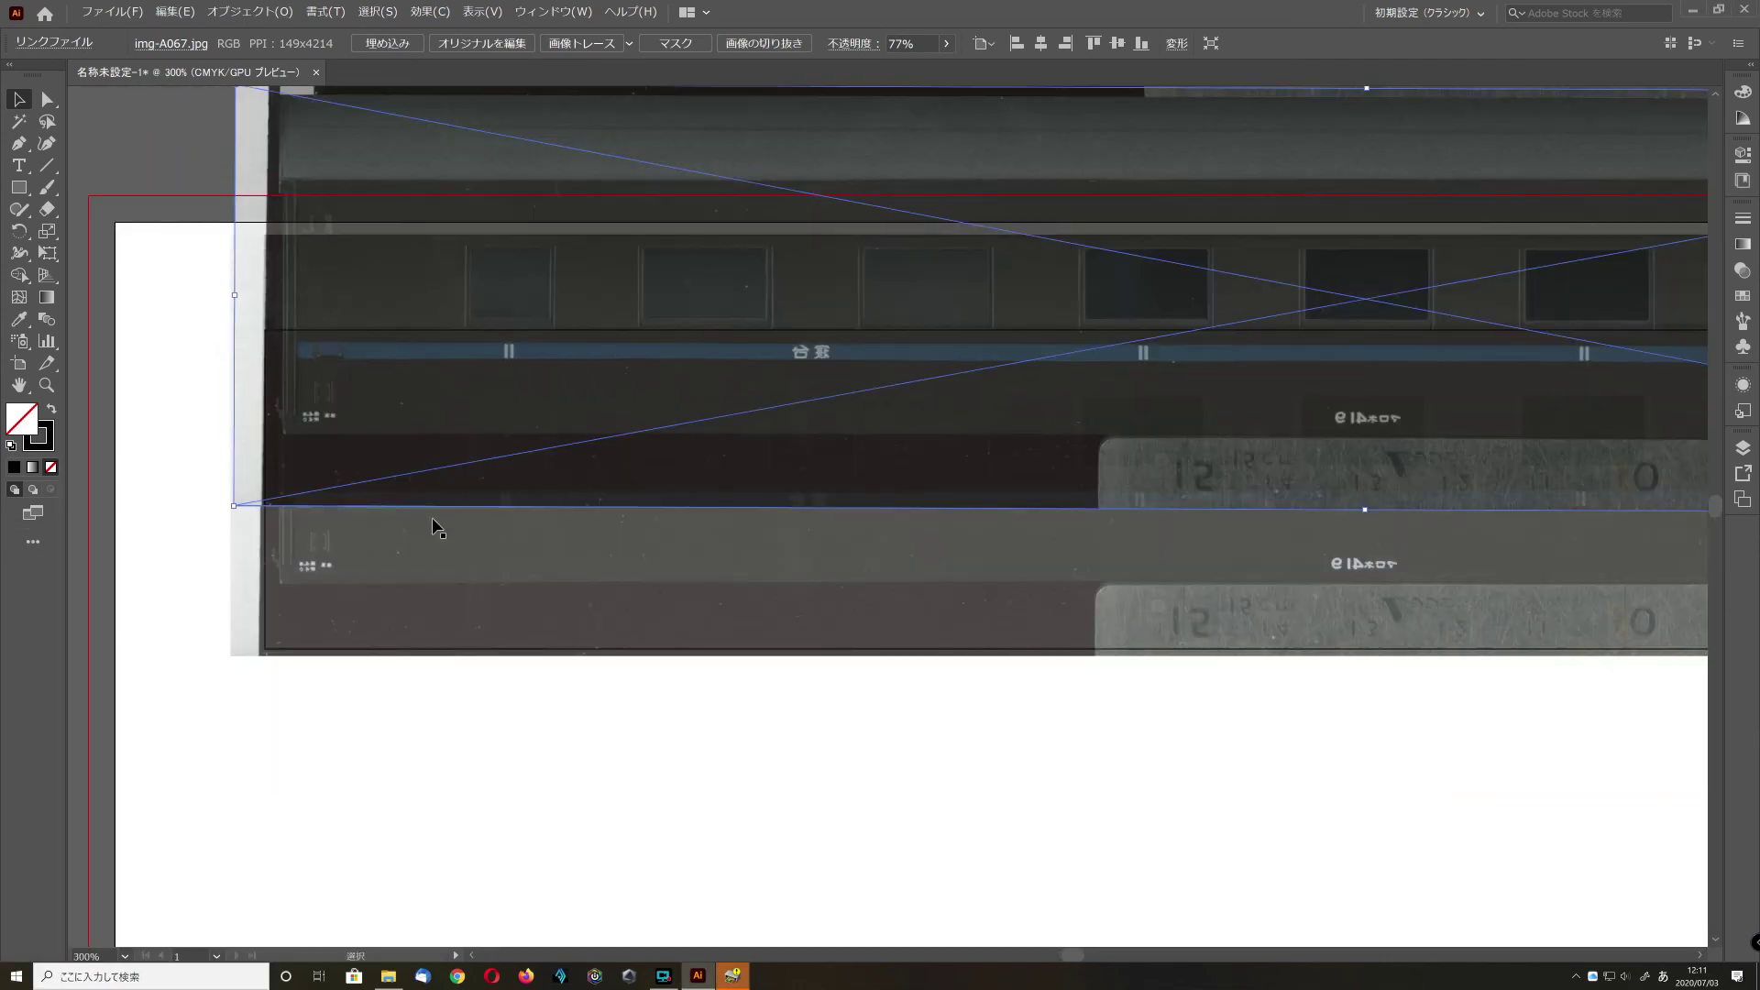
{"action": "left_click", "coordinate": [430, 587]}
{"action": "left_click_drag", "start_coordinate": [429, 594], "coordinate": [408, 819]}
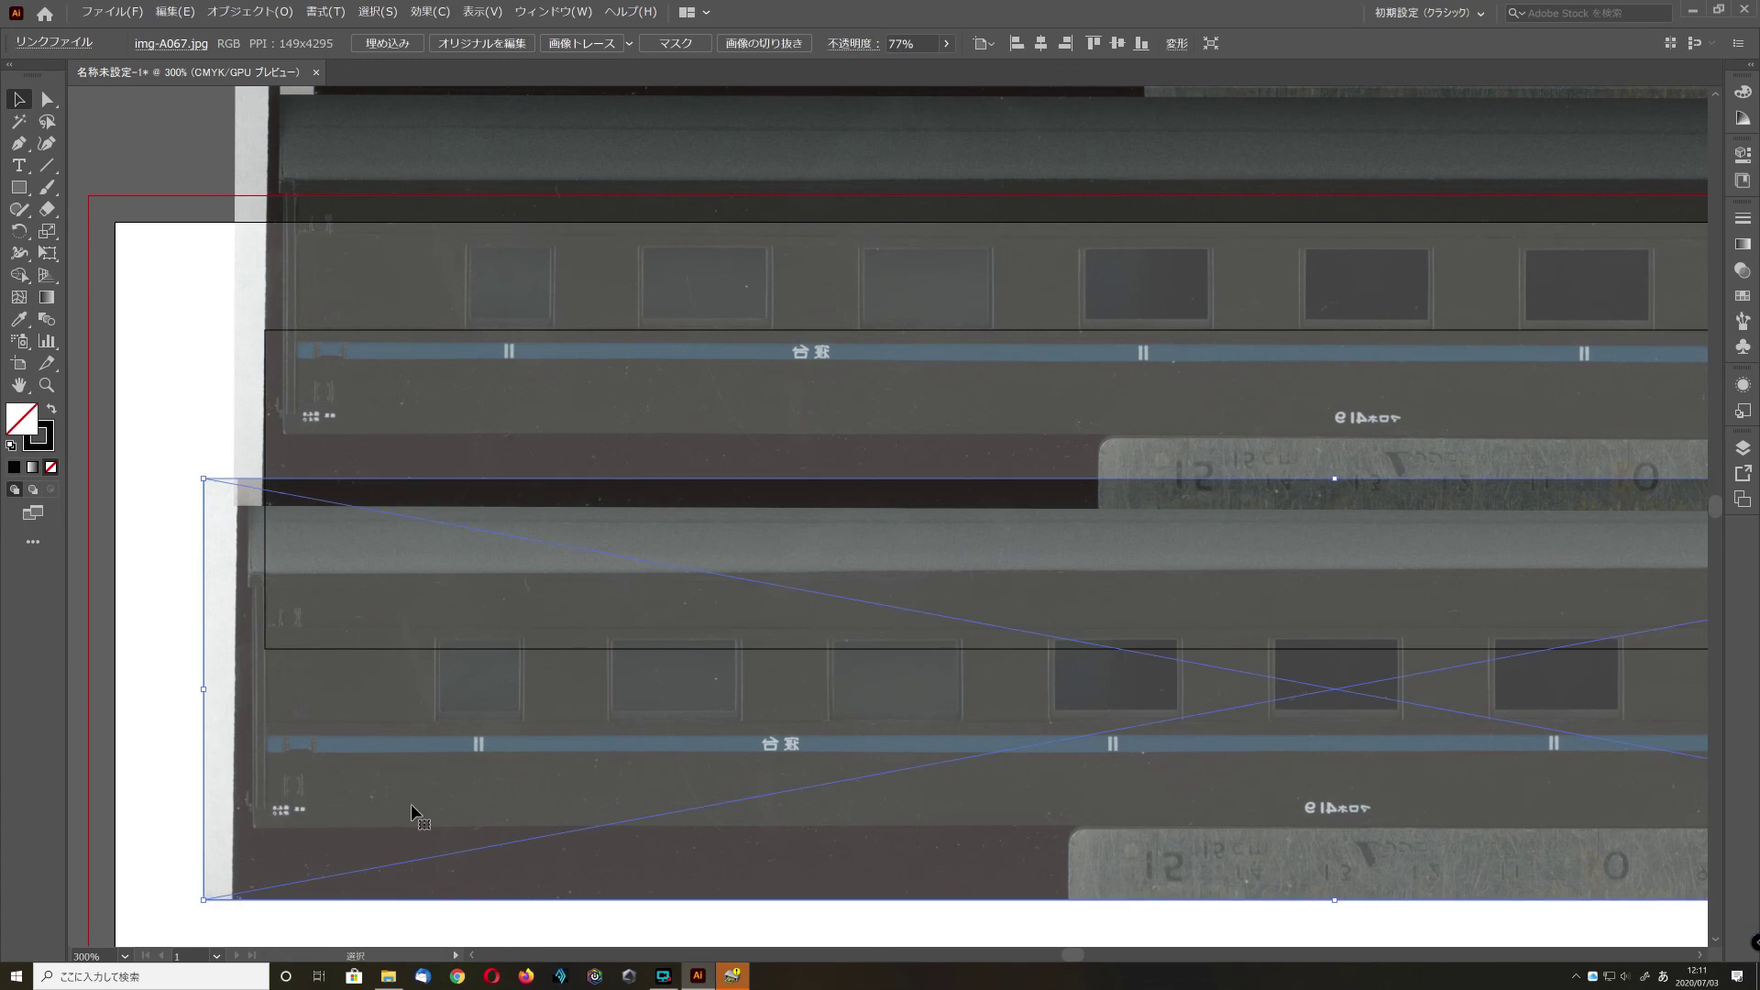
{"action": "key", "text": "Delete"}
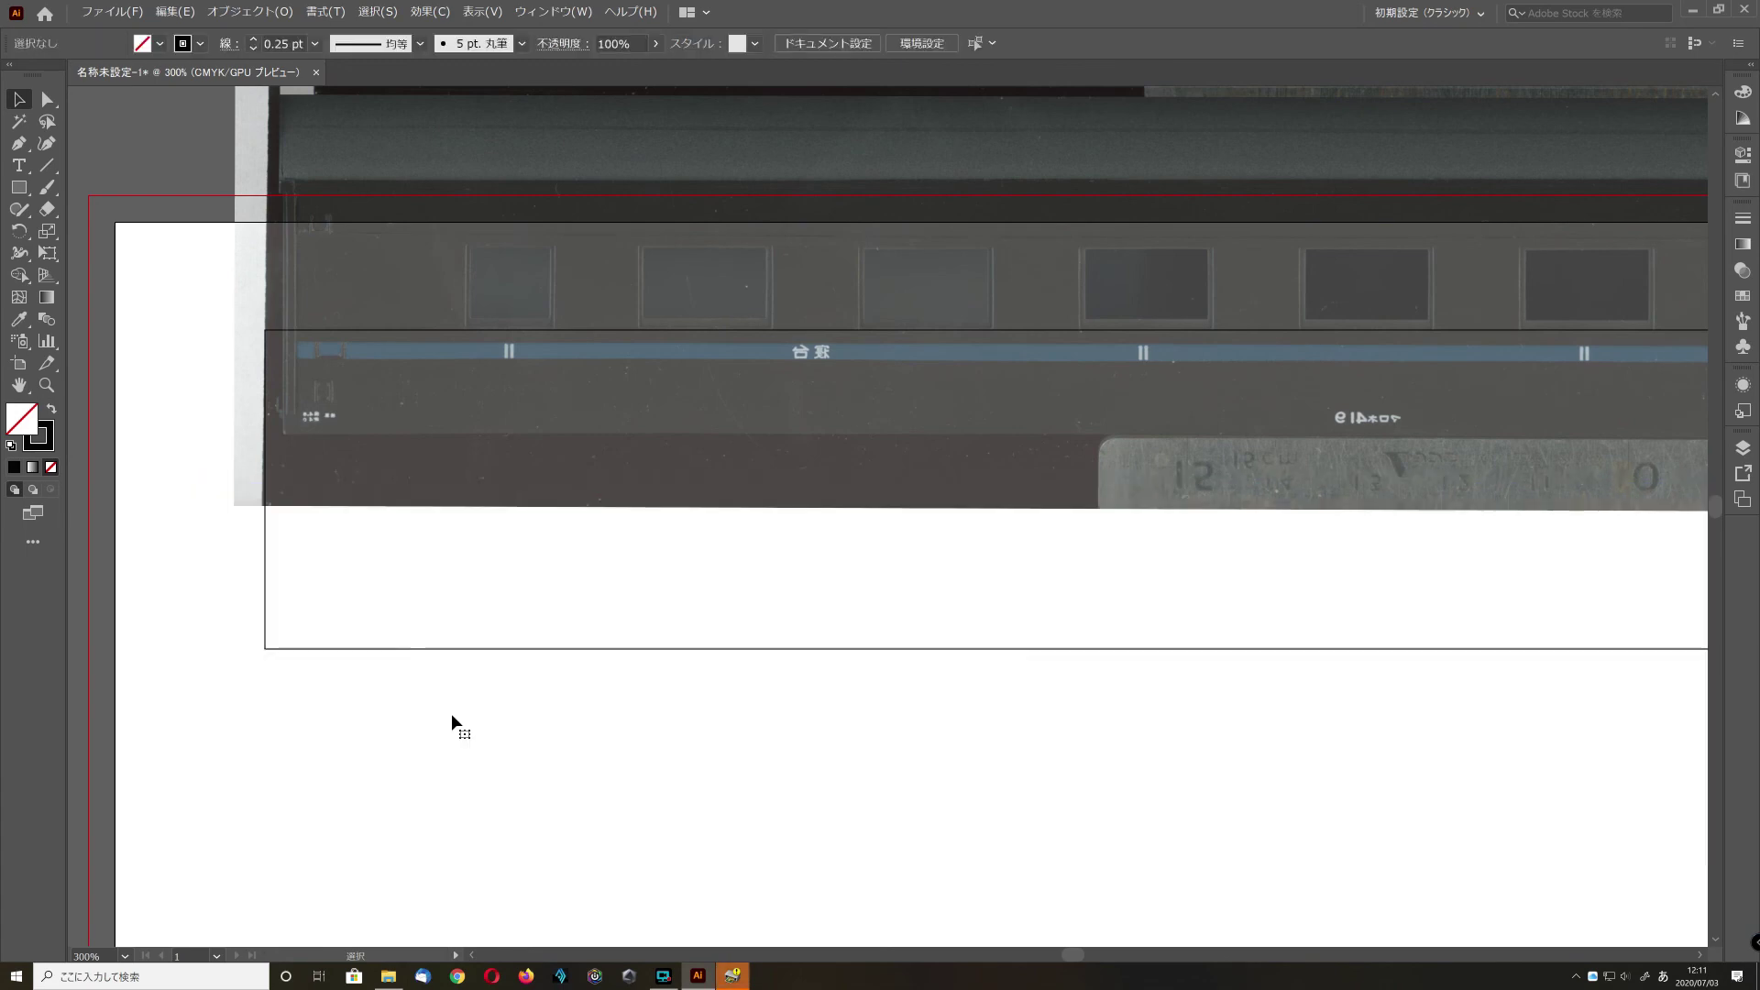
- Move the straightened photo so the carriage's lower edge meets the rectangle's lower edge and compare them towards the ruler end
{"action": "left_click_drag", "start_coordinate": [492, 409], "coordinate": [469, 614]}
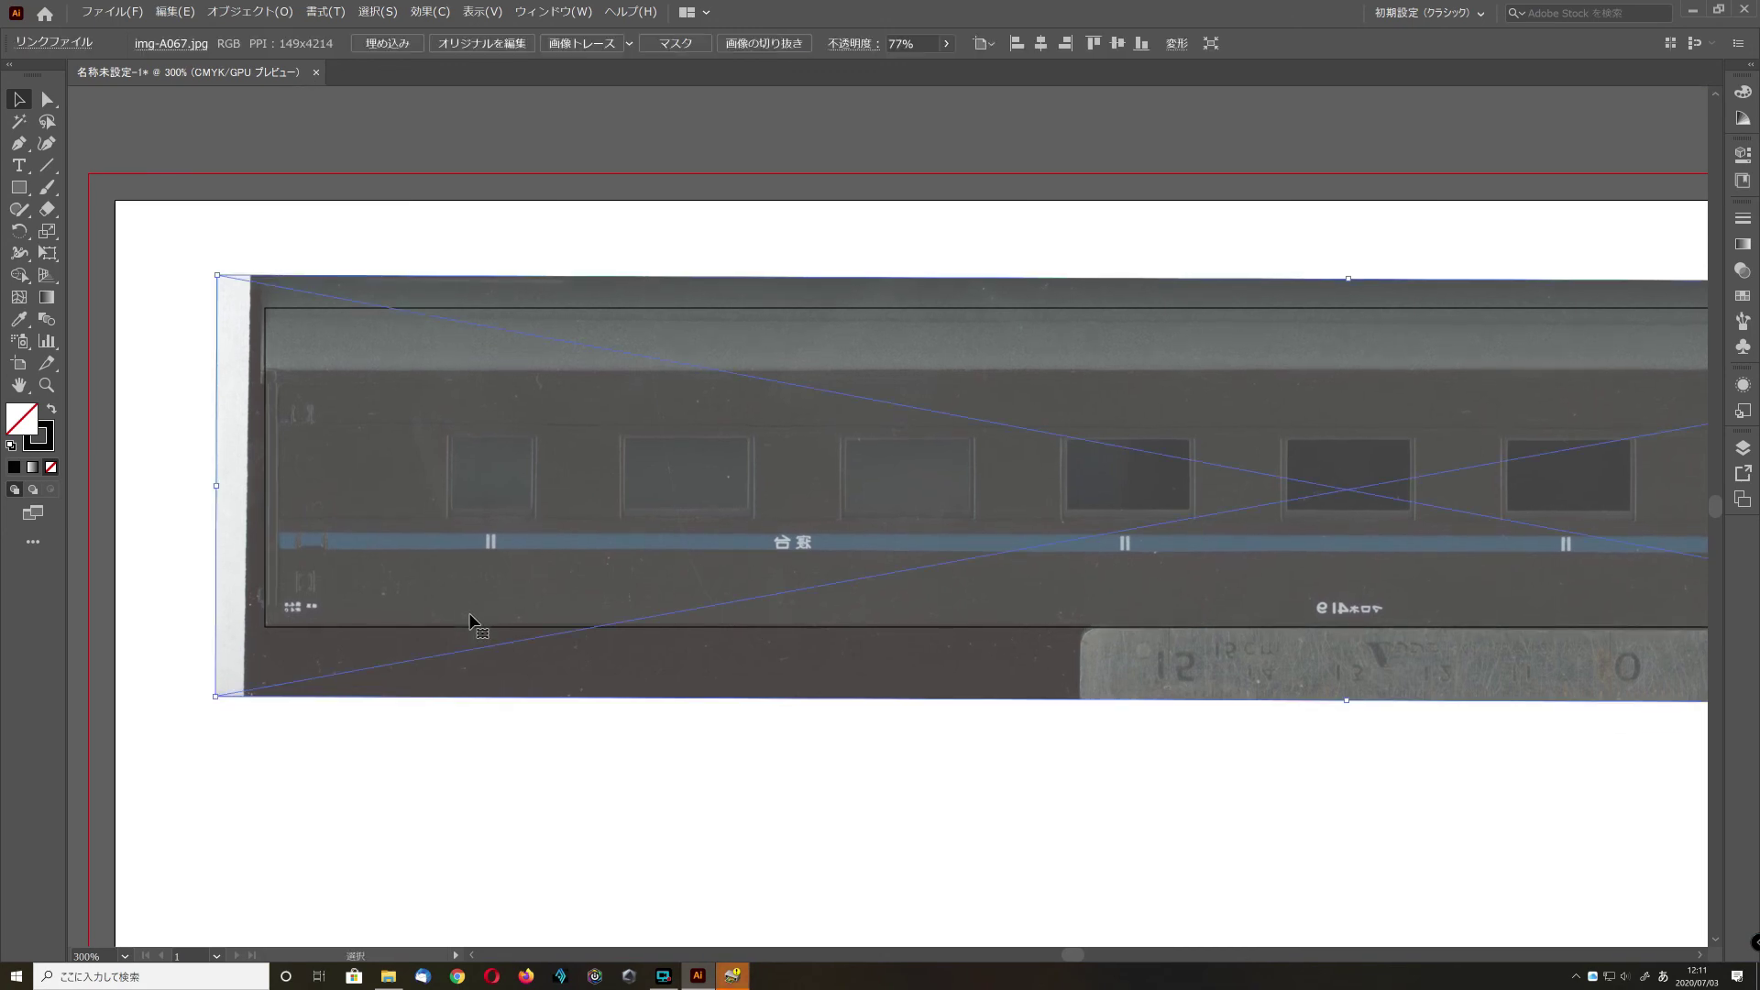
{"action": "key", "text": "super"}
{"action": "key", "text": "super"}
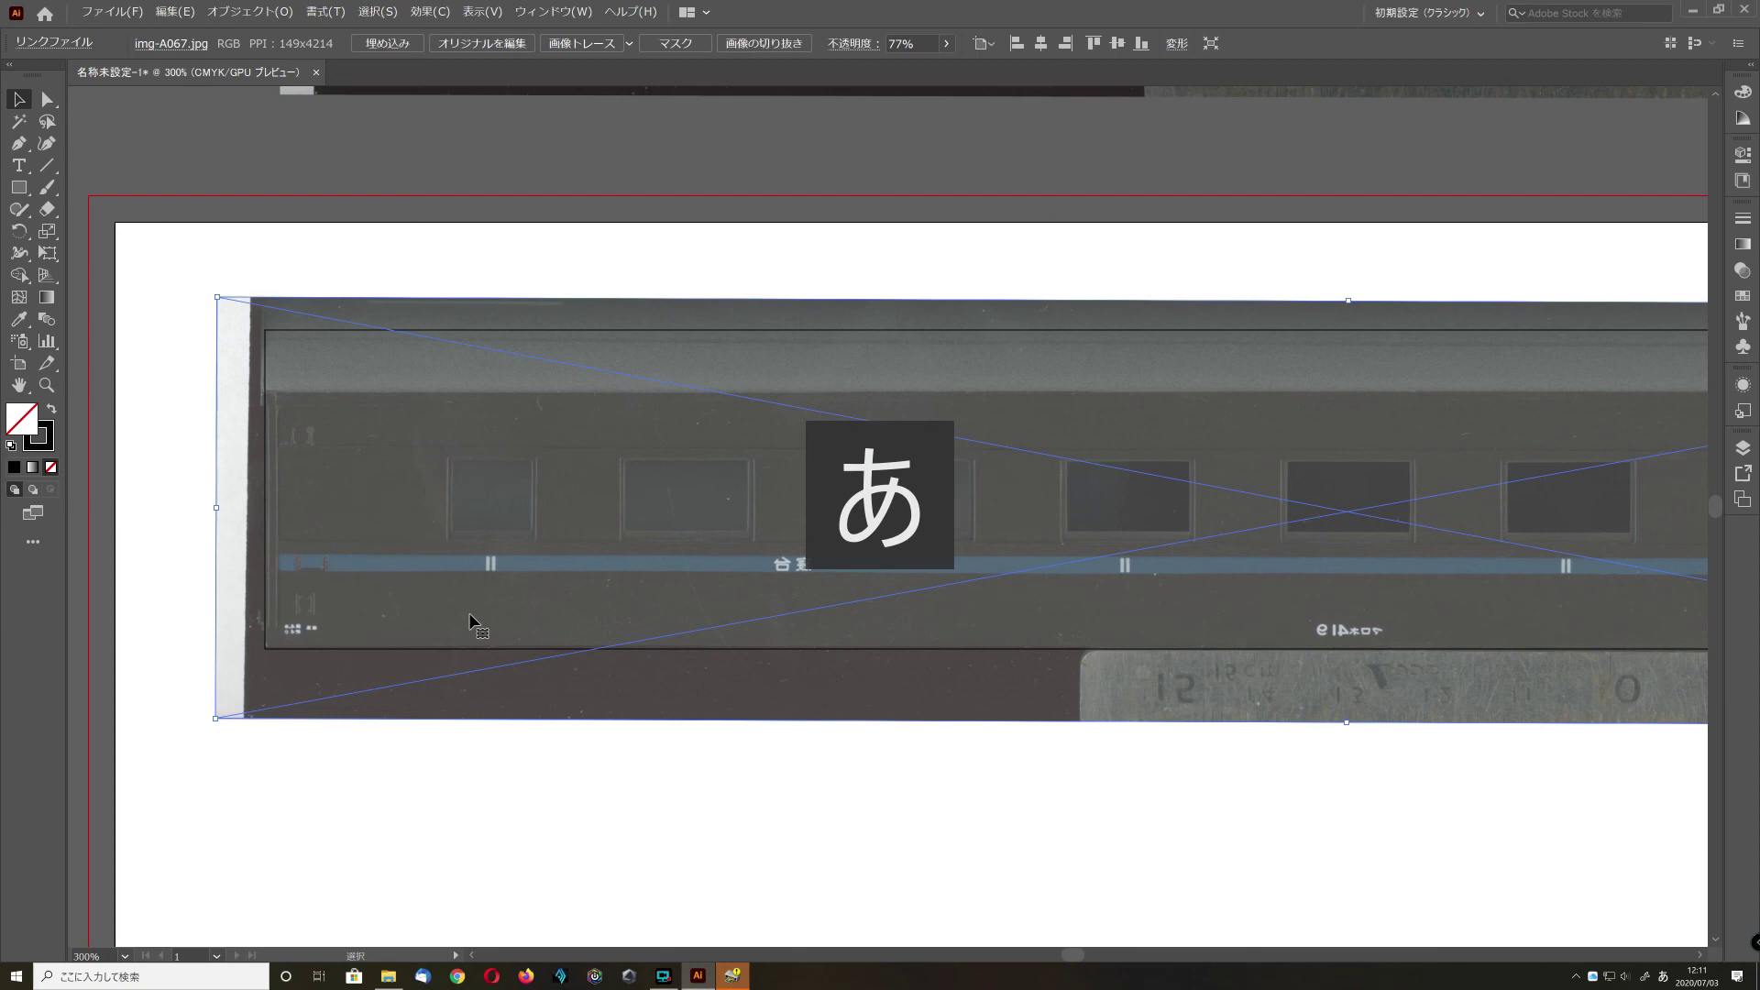
{"action": "key", "text": "Page_Down"}
{"action": "scroll", "coordinate": [470, 616], "scroll_direction": "up", "scroll_amount": 5}
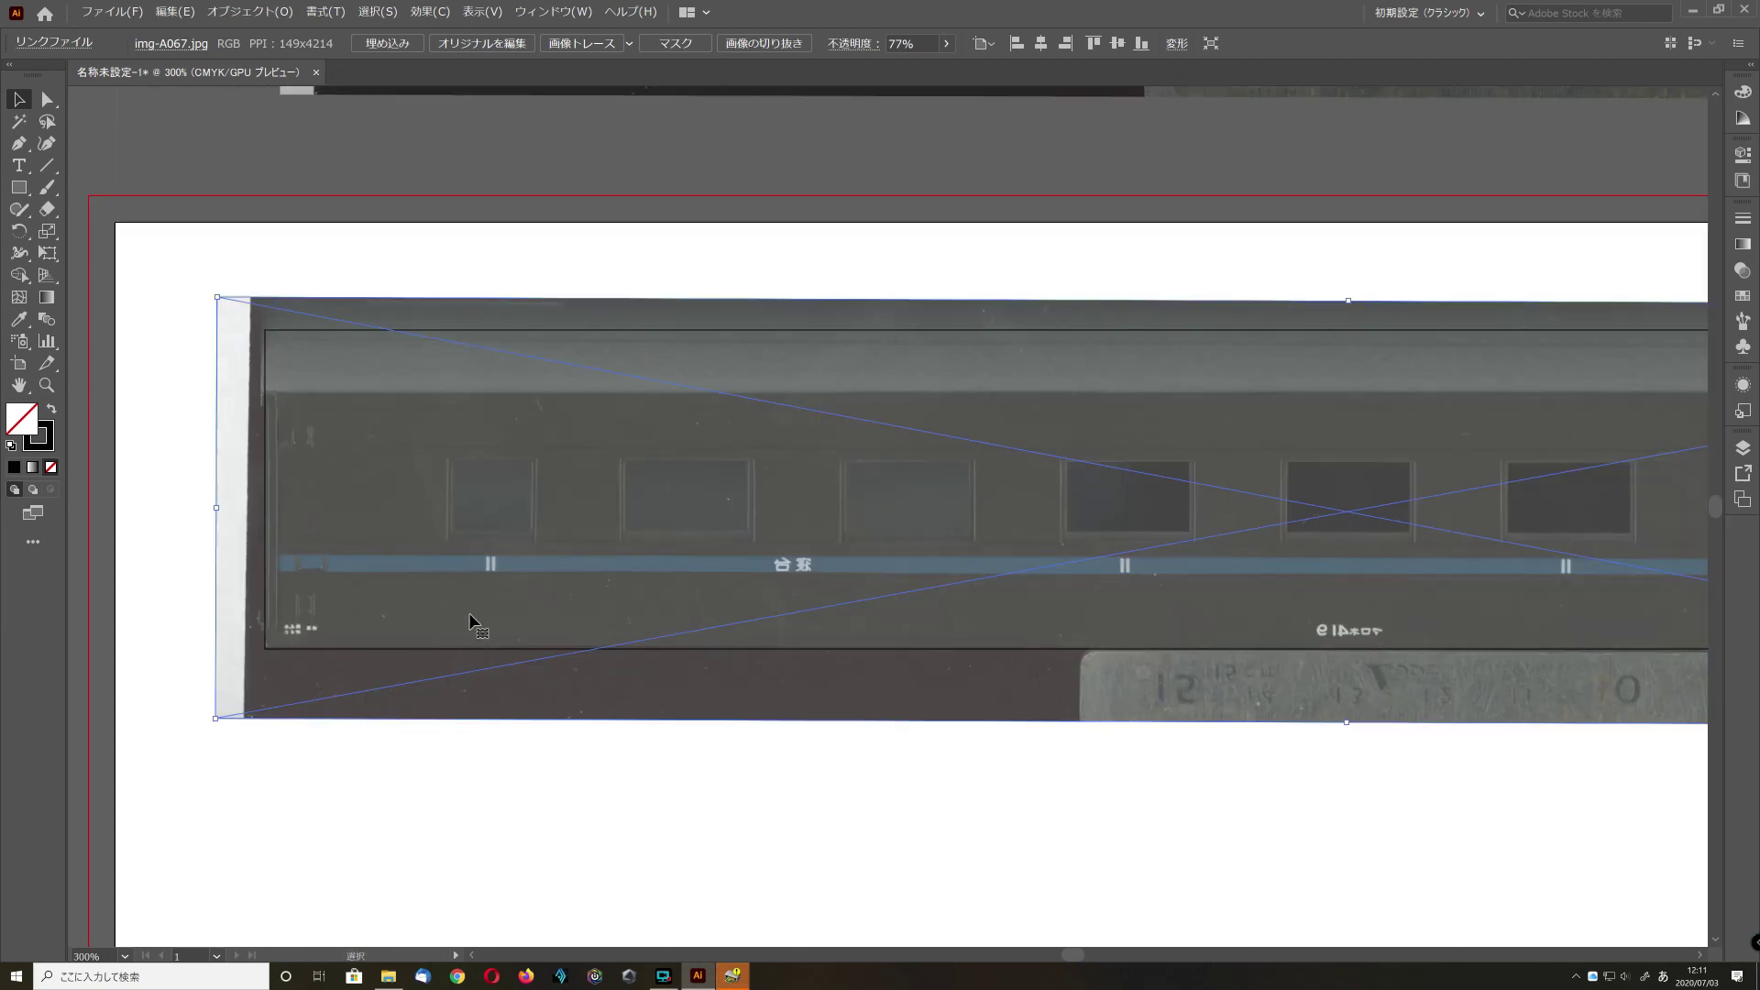
{"action": "scroll", "coordinate": [469, 616], "scroll_direction": "right", "scroll_amount": 10}
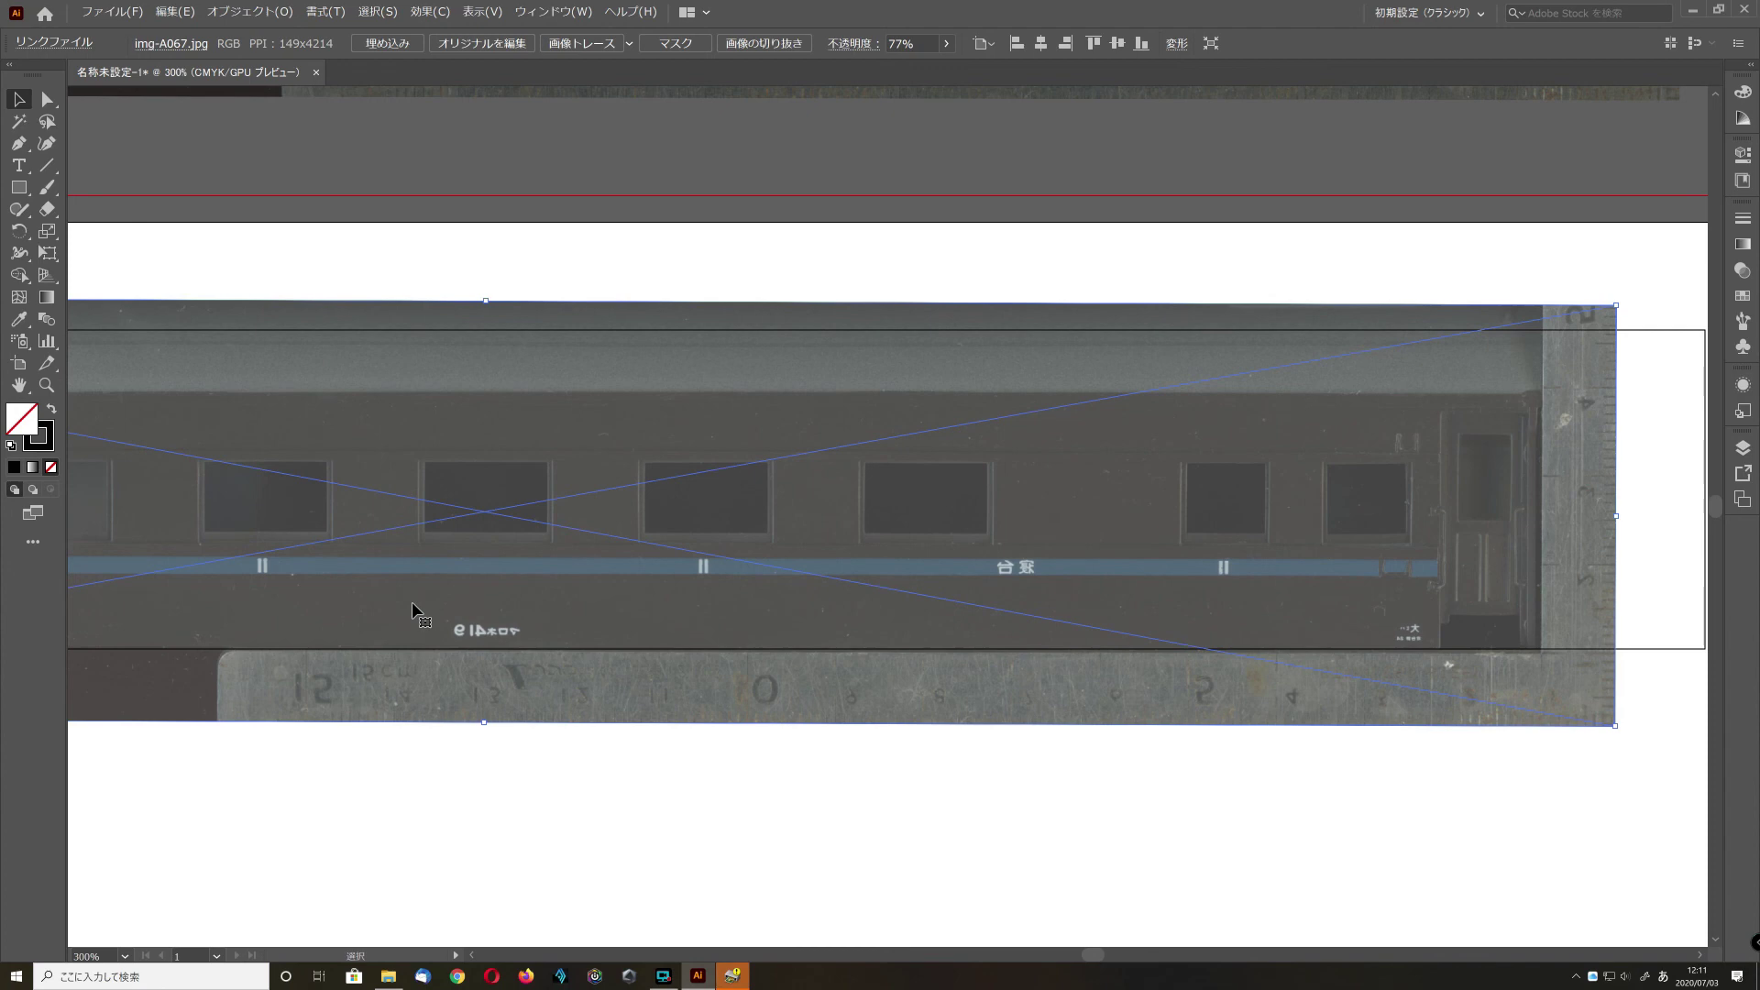
- Move the straightened img-A067 photo down the artboard, well clear of the reference rectangle
{"action": "scroll", "coordinate": [410, 601], "scroll_direction": "down", "scroll_amount": 3}
{"action": "scroll", "coordinate": [411, 601], "scroll_direction": "up", "scroll_amount": 3}
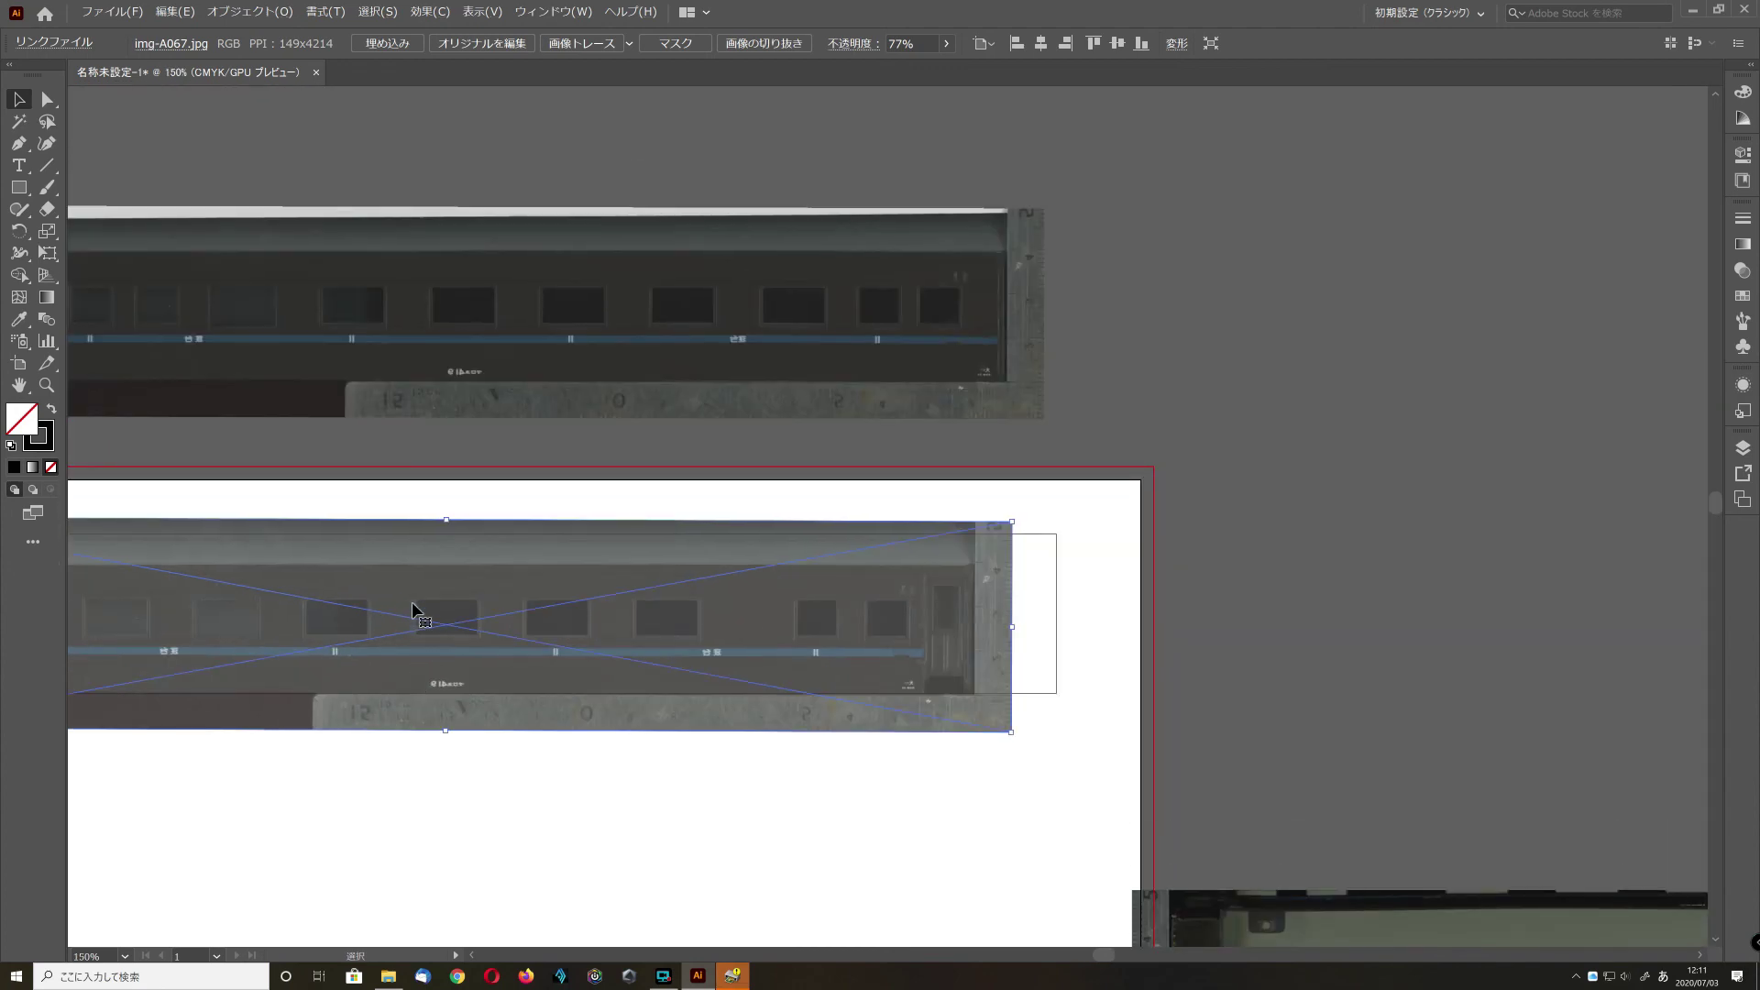
{"action": "scroll", "coordinate": [411, 601], "scroll_direction": "left", "scroll_amount": 15}
{"action": "scroll", "coordinate": [411, 602], "scroll_direction": "down", "scroll_amount": 4}
{"action": "scroll", "coordinate": [411, 602], "scroll_direction": "down", "scroll_amount": 3}
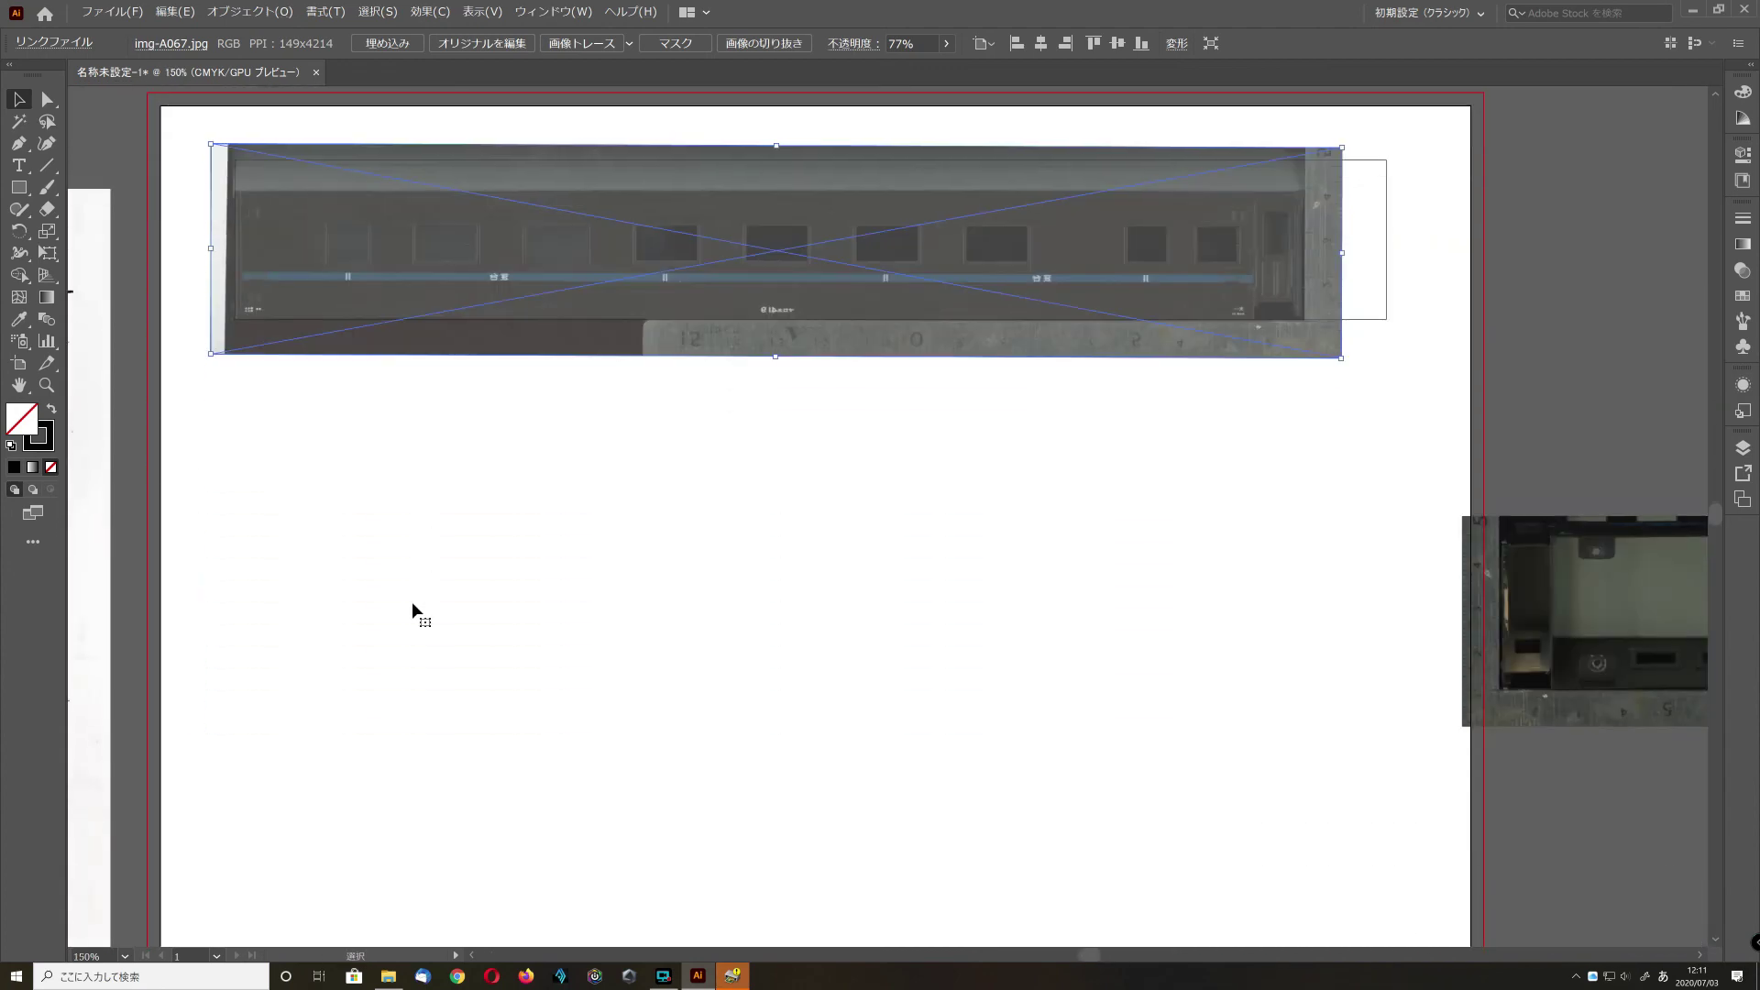
{"action": "left_click_drag", "start_coordinate": [569, 330], "coordinate": [601, 801]}
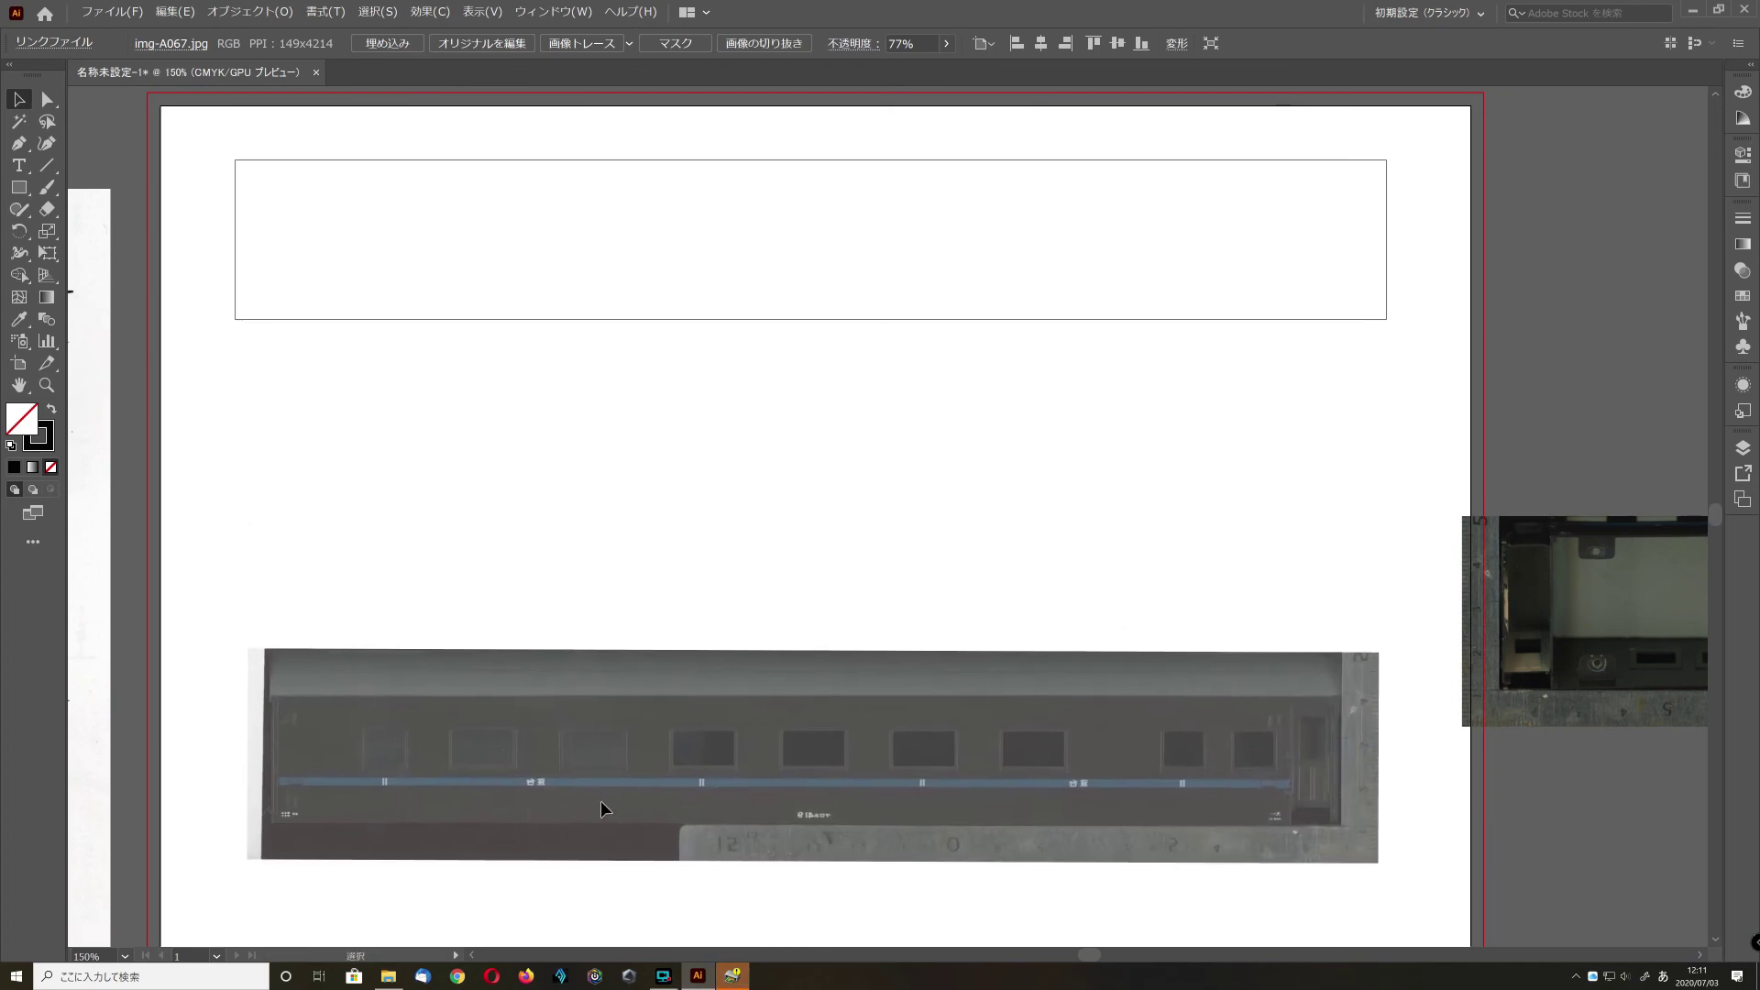
{"action": "left_click", "coordinate": [570, 316]}
- Move the img-A066 carriage photo from above the artboard to just below the reference rectangle
{"action": "scroll", "coordinate": [515, 135], "scroll_direction": "up", "scroll_amount": 1}
{"action": "scroll", "coordinate": [514, 135], "scroll_direction": "up", "scroll_amount": 1}
{"action": "left_click_drag", "start_coordinate": [514, 135], "coordinate": [519, 633]}
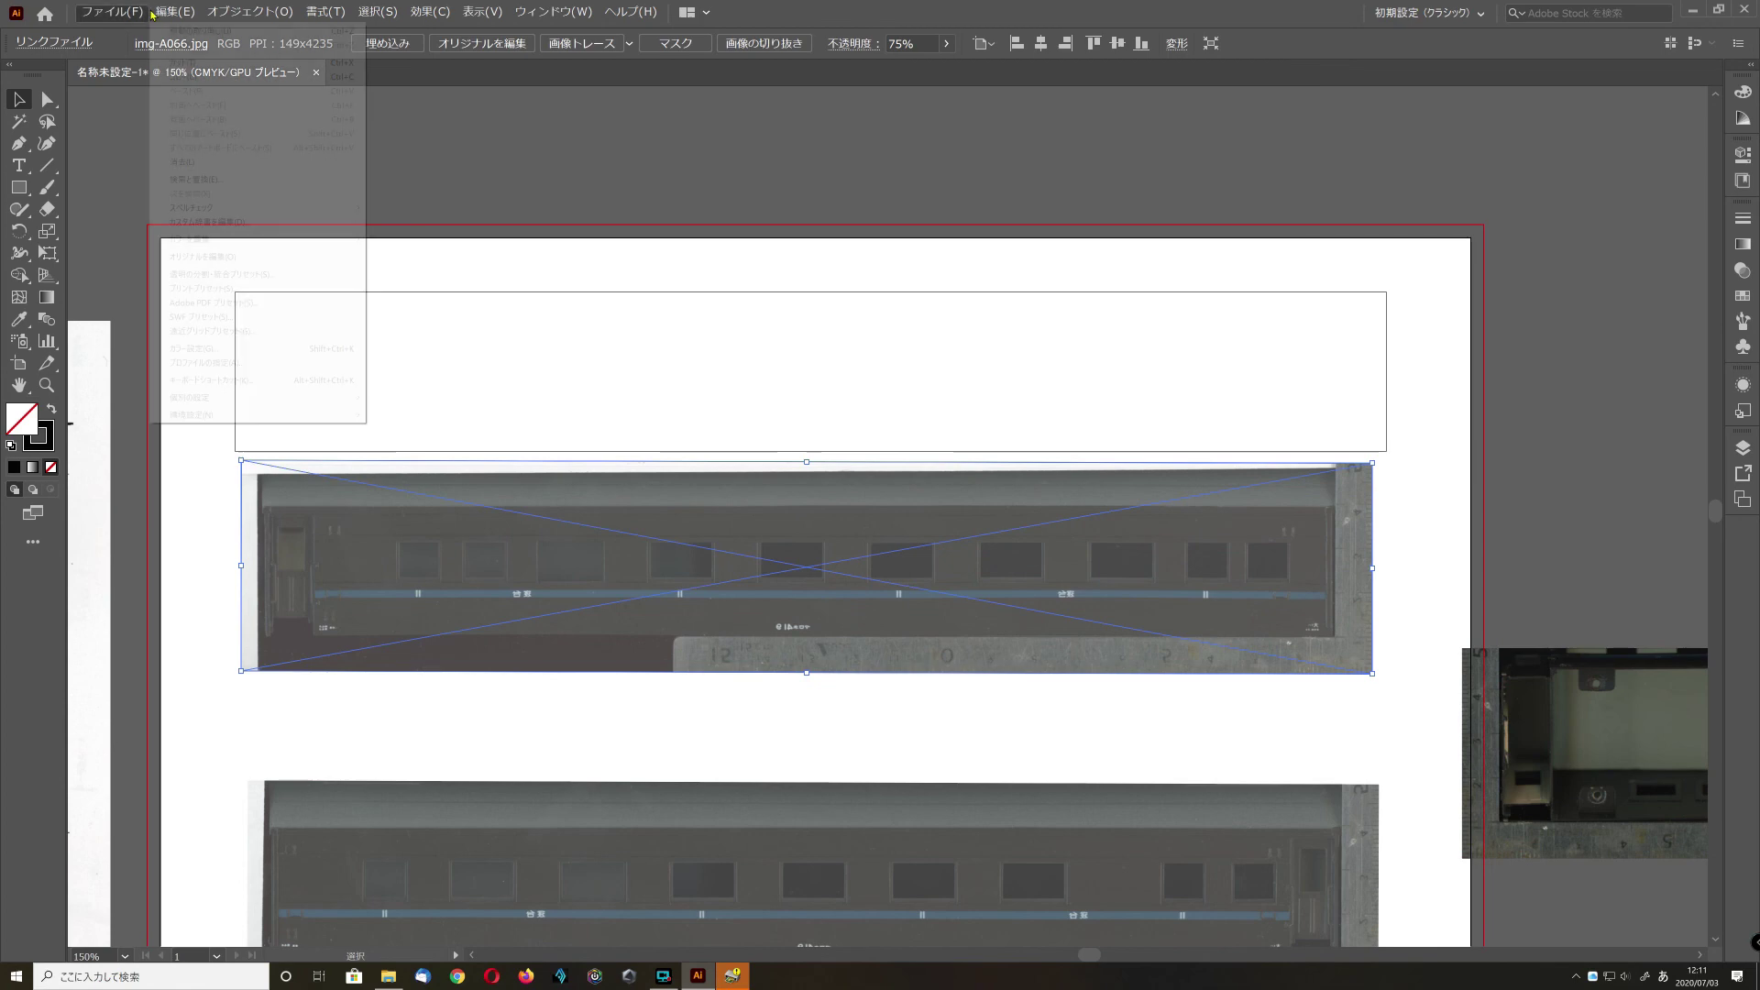
- Open the object commands for the img-A066 photo
{"action": "left_click", "coordinate": [112, 11]}
{"action": "mouse_move", "coordinate": [250, 11]}
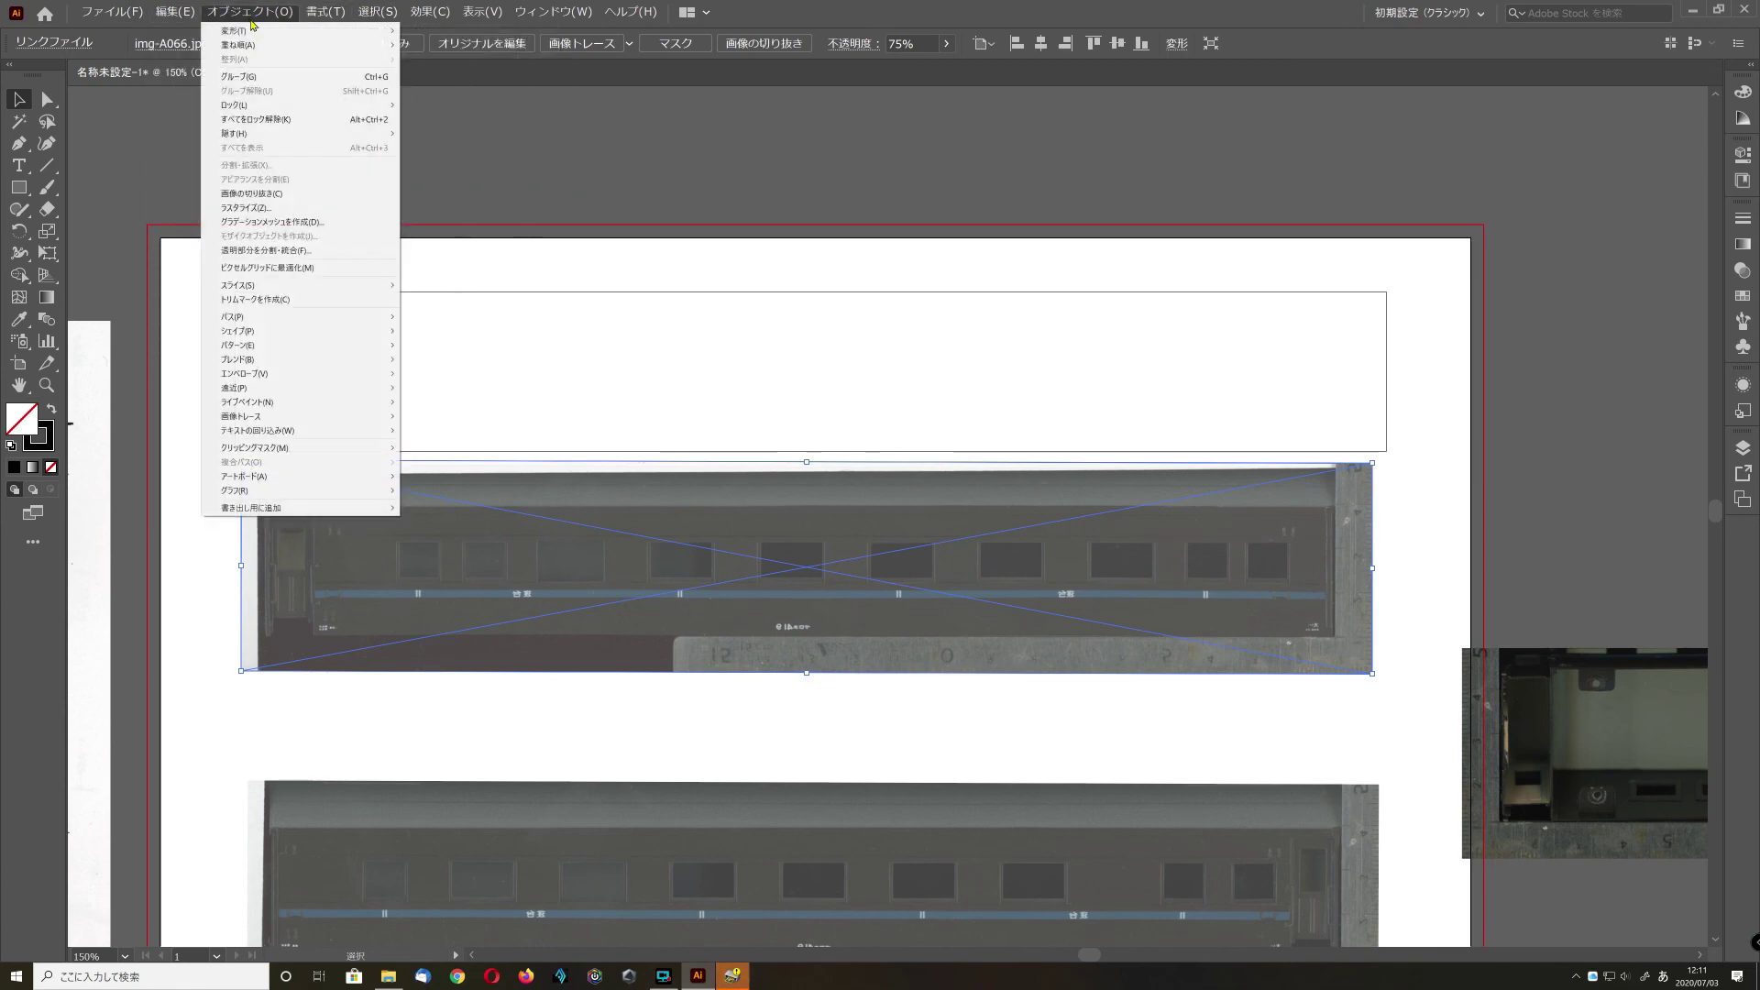